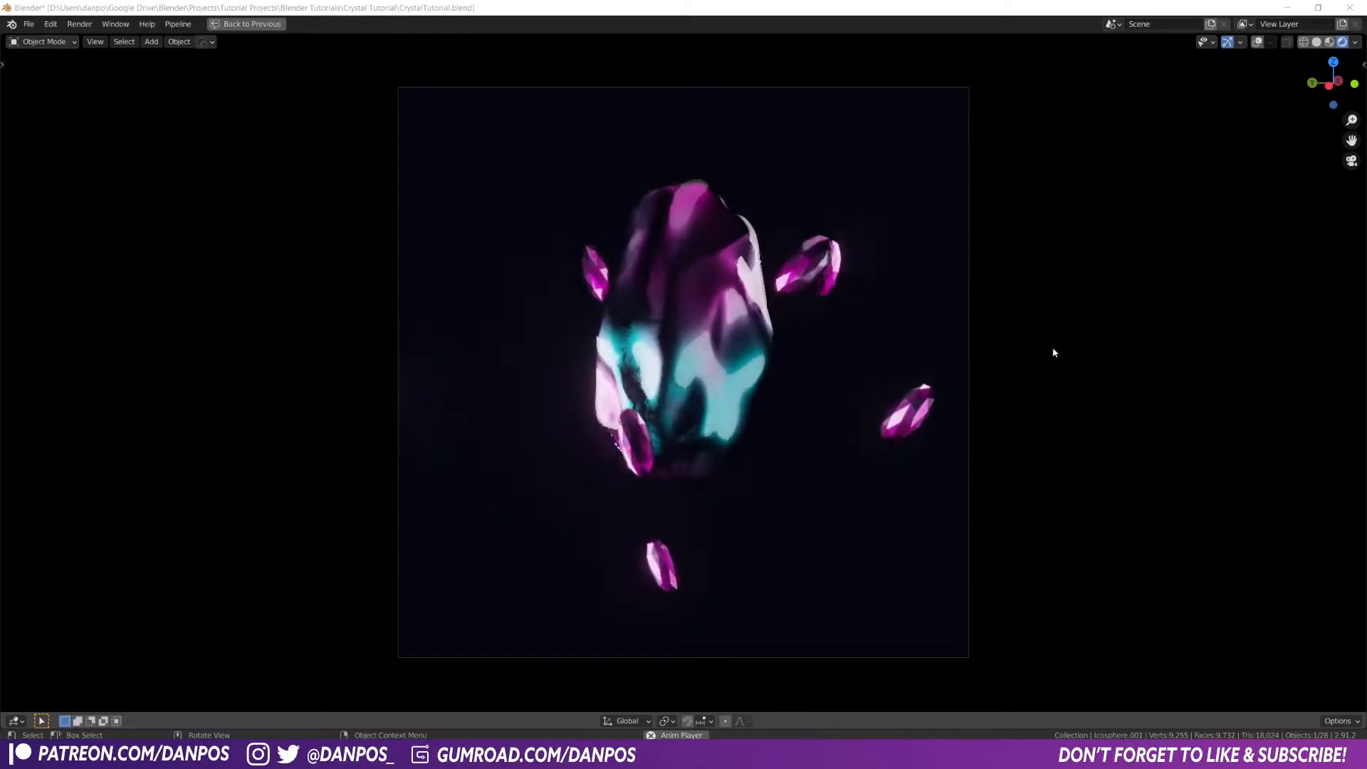
pyautogui.press('space')
pyautogui.moveTo(1038, 346); pyautogui.dragTo(469, 330, button='middle')
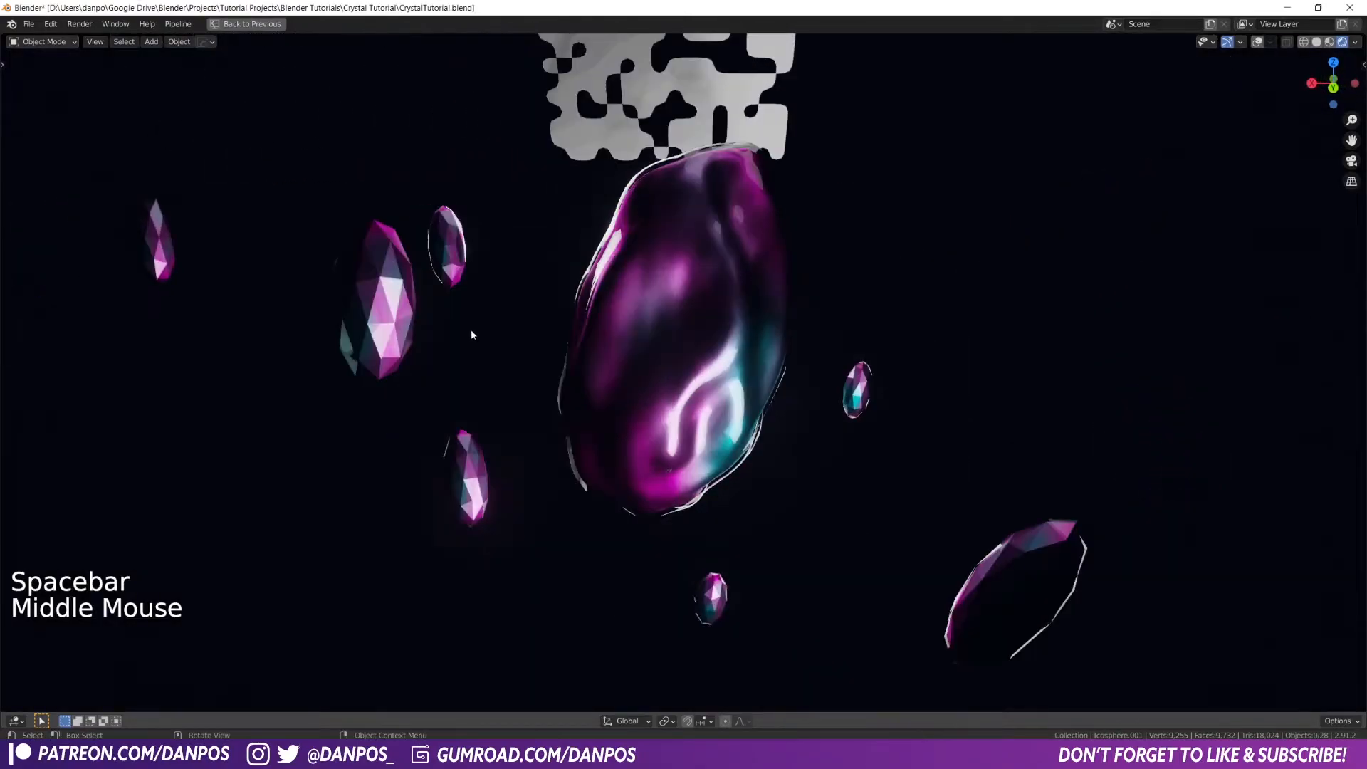
pyautogui.moveTo(383, 271); pyautogui.dragTo(490, 249, button='middle')
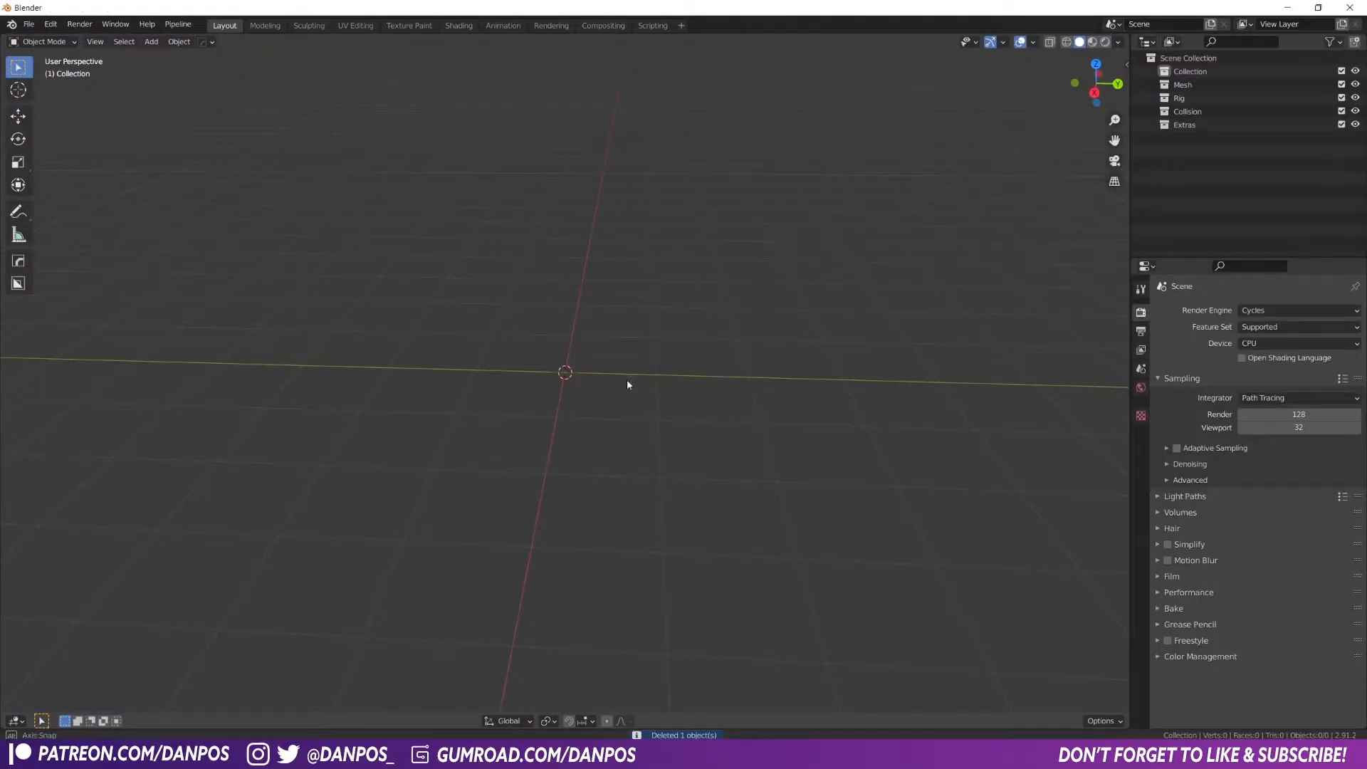
# Add an ico sphere at the world origin with 2 subdivisions and a radius of 0.5 m
pyautogui.moveTo(629, 382); pyautogui.dragTo(588, 397, button='middle')
pyautogui.hotkey('shift', 'a')
pyautogui.moveTo(588, 399)
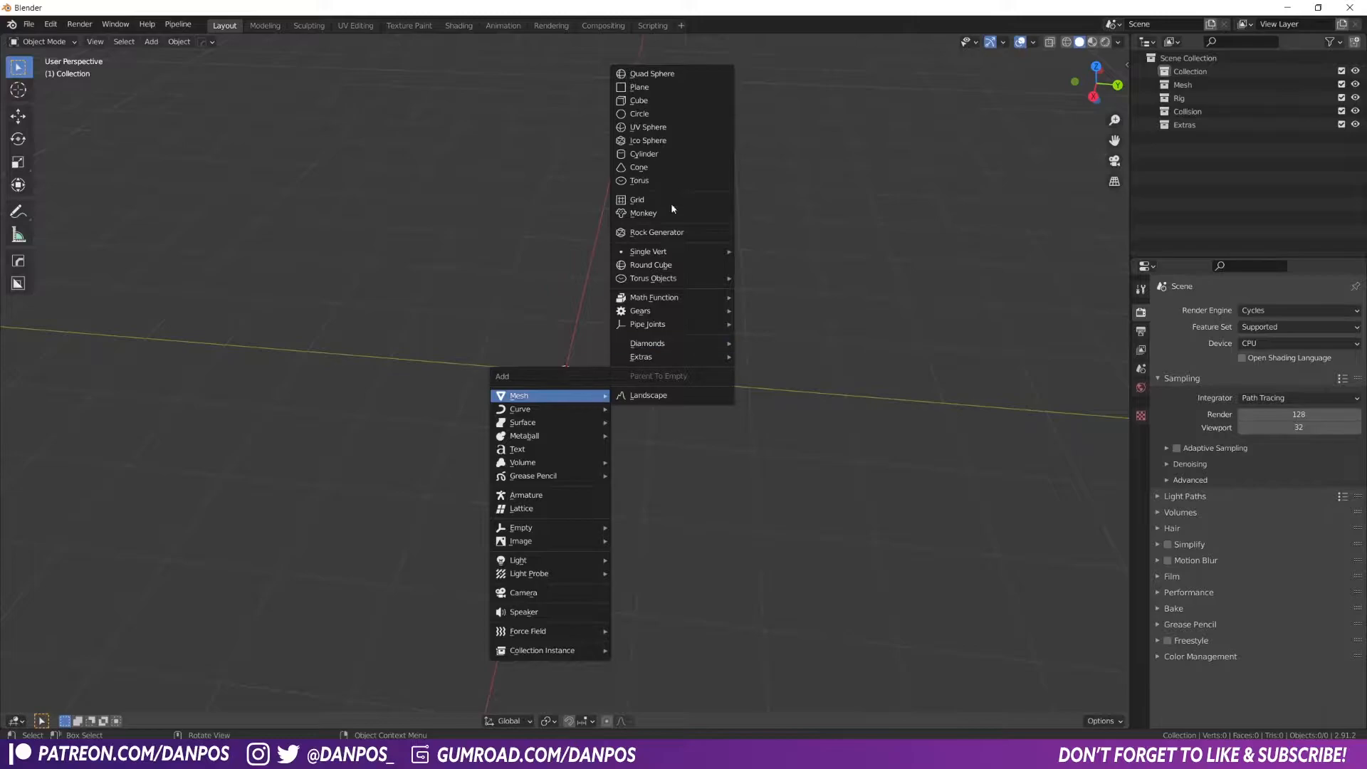
pyautogui.click(663, 140)
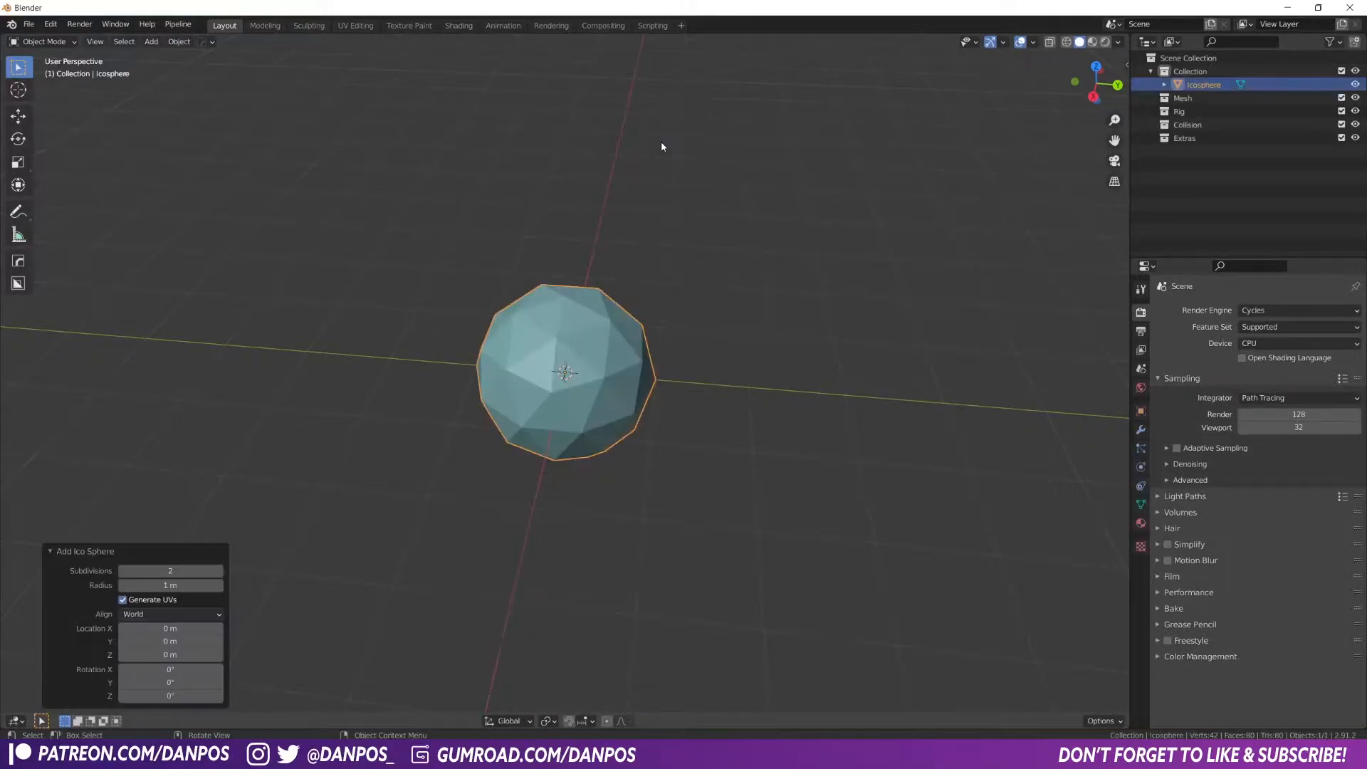
pyautogui.click(177, 583)
pyautogui.write('.5')
pyautogui.press('Return')
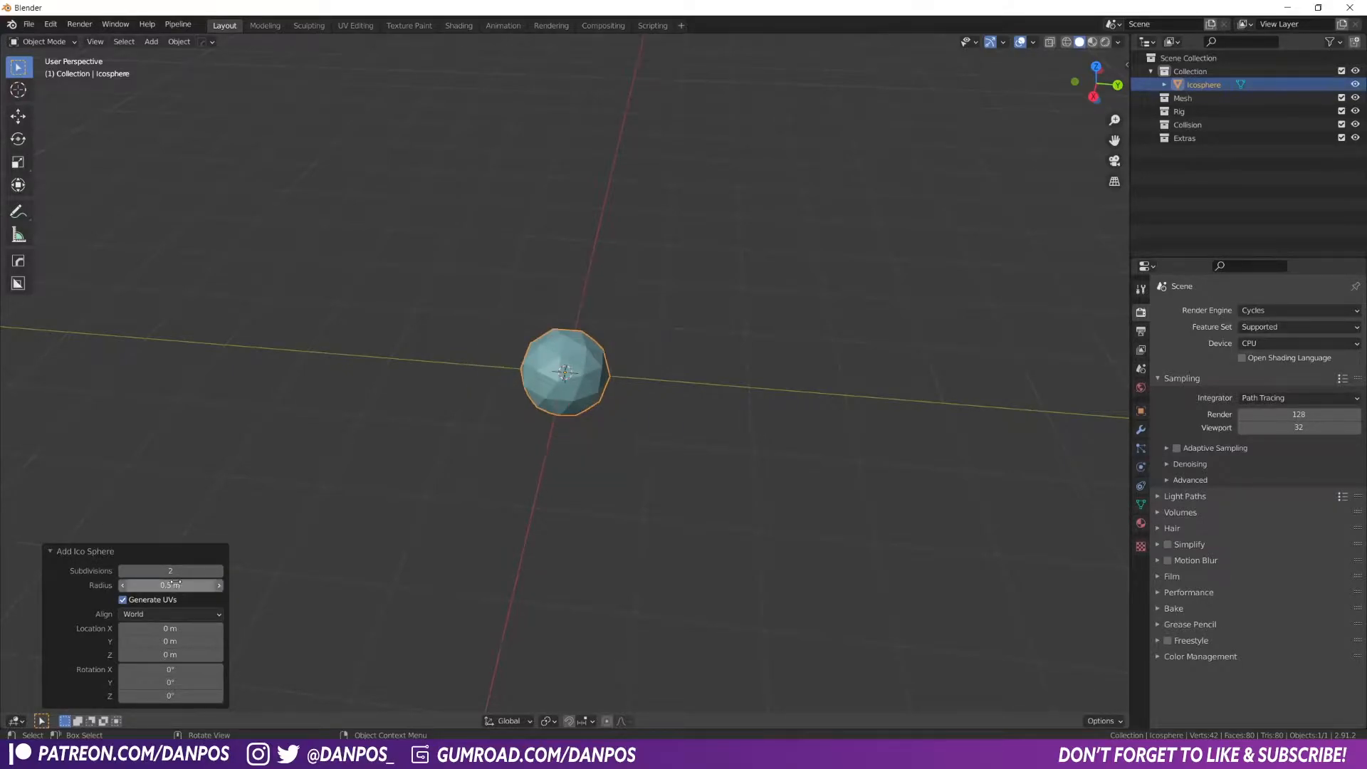
# Stretch the whole ico sphere mesh along Z by a factor of about 2.3 in Edit Mode, and return to Object Mode
pyautogui.moveTo(546, 514); pyautogui.dragTo(443, 404, button='middle')
pyautogui.click(43, 41)
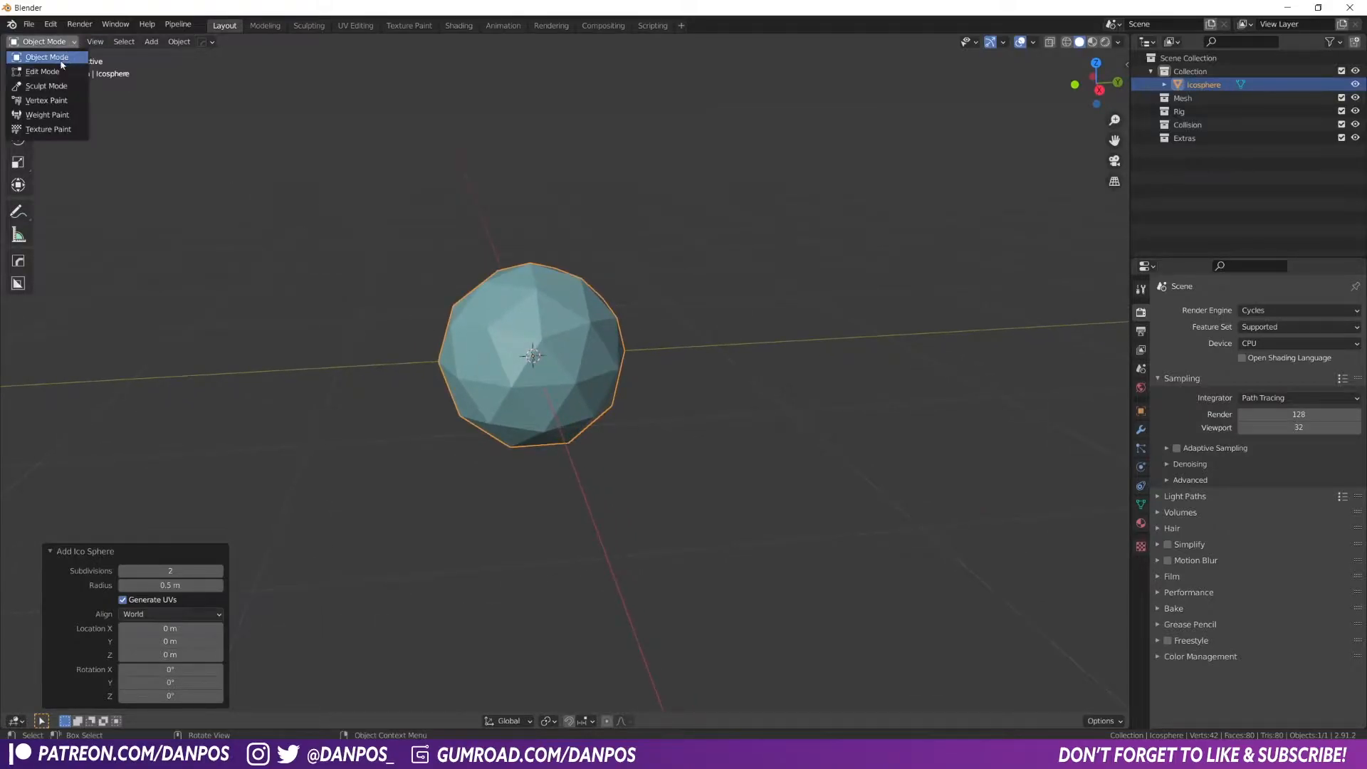
pyautogui.click(34, 66)
pyautogui.moveTo(459, 268); pyautogui.dragTo(545, 323, button='middle')
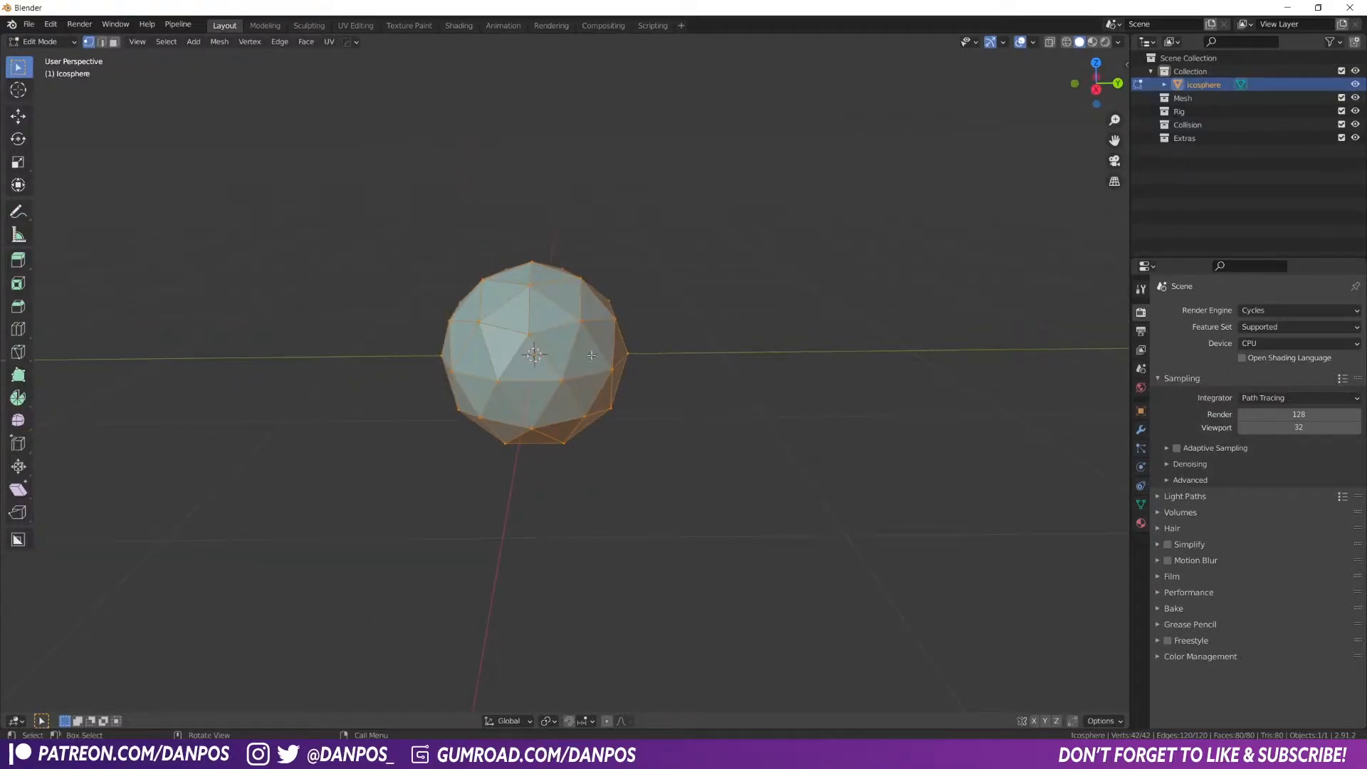
pyautogui.hotkey('alt', 'a')
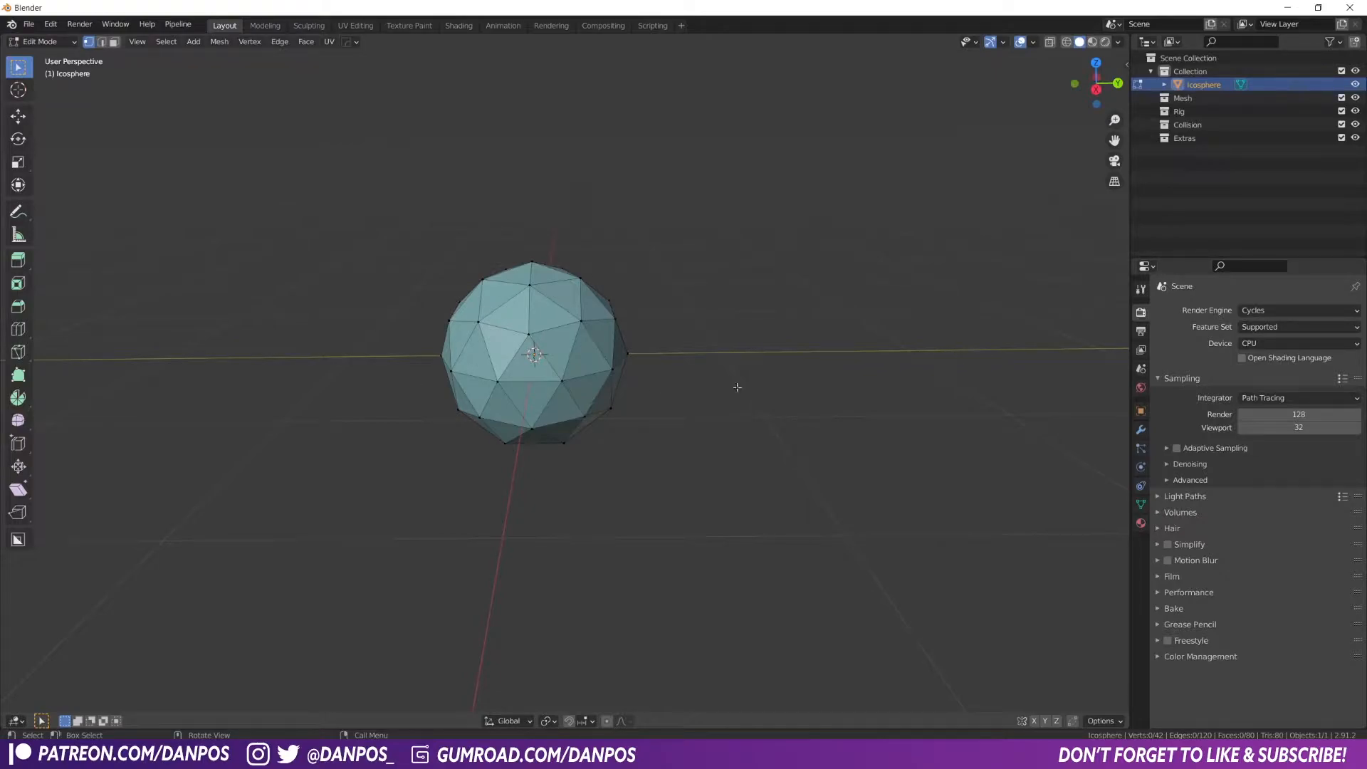
pyautogui.press('a')
pyautogui.scroll(-2, 716, 433)
pyautogui.moveTo(715, 434); pyautogui.dragTo(675, 406, button='middle')
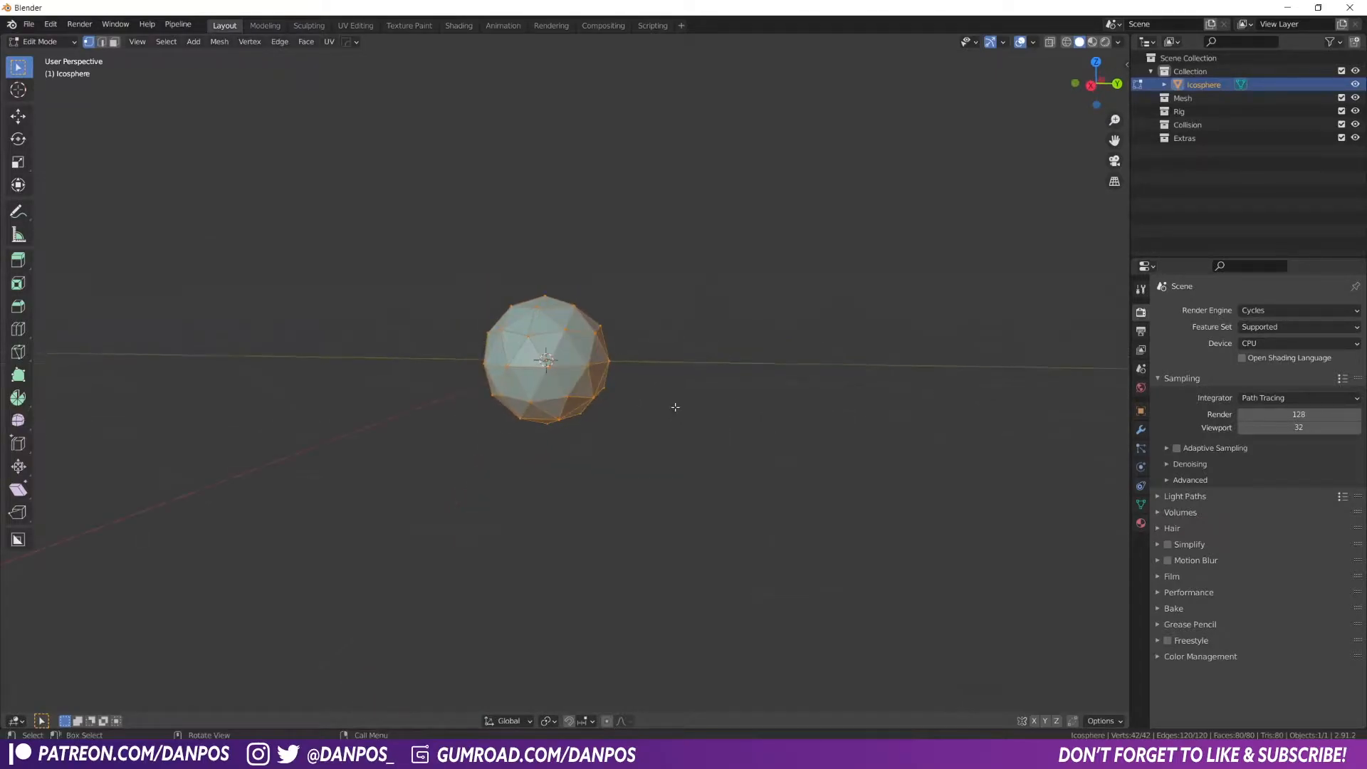
pyautogui.press('s')
pyautogui.press('z')
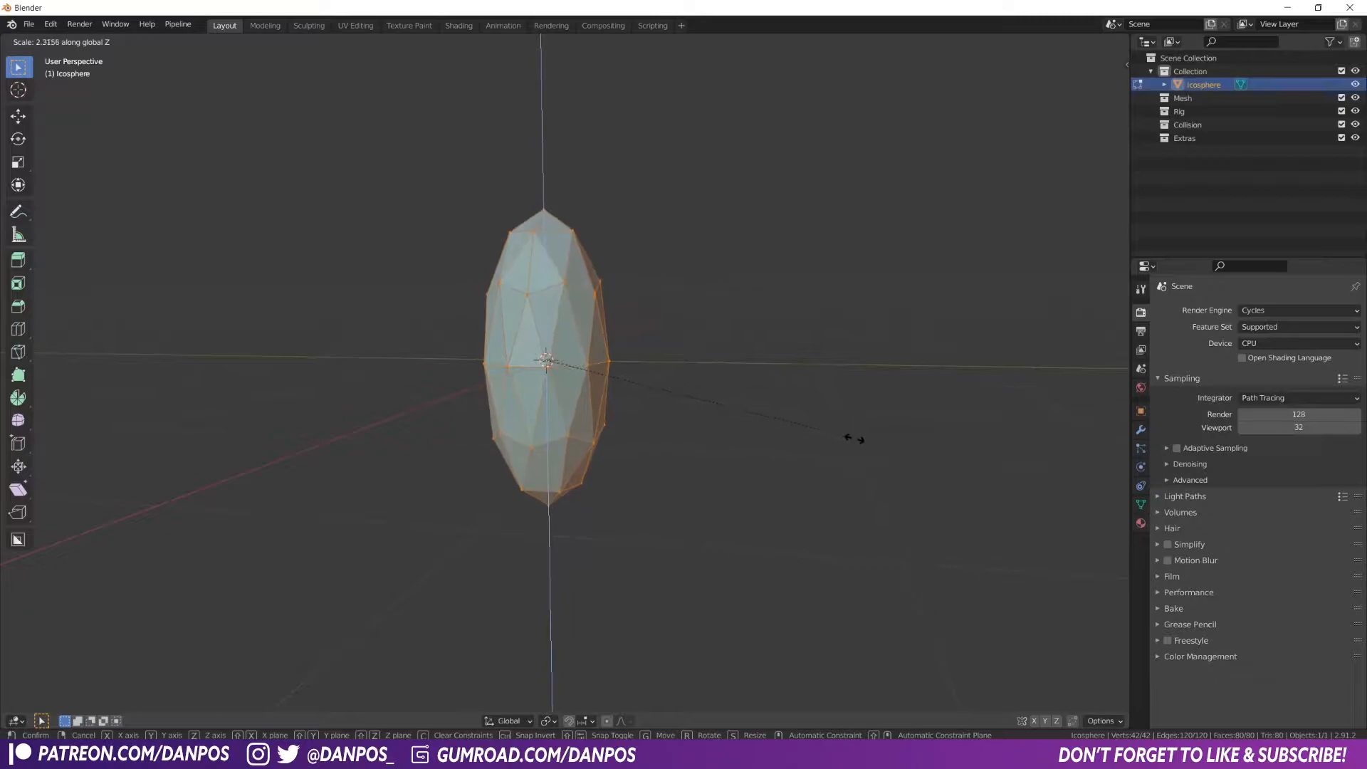
pyautogui.click(847, 430)
pyautogui.press('Tab')
pyautogui.moveTo(846, 430); pyautogui.dragTo(567, 321, button='middle')
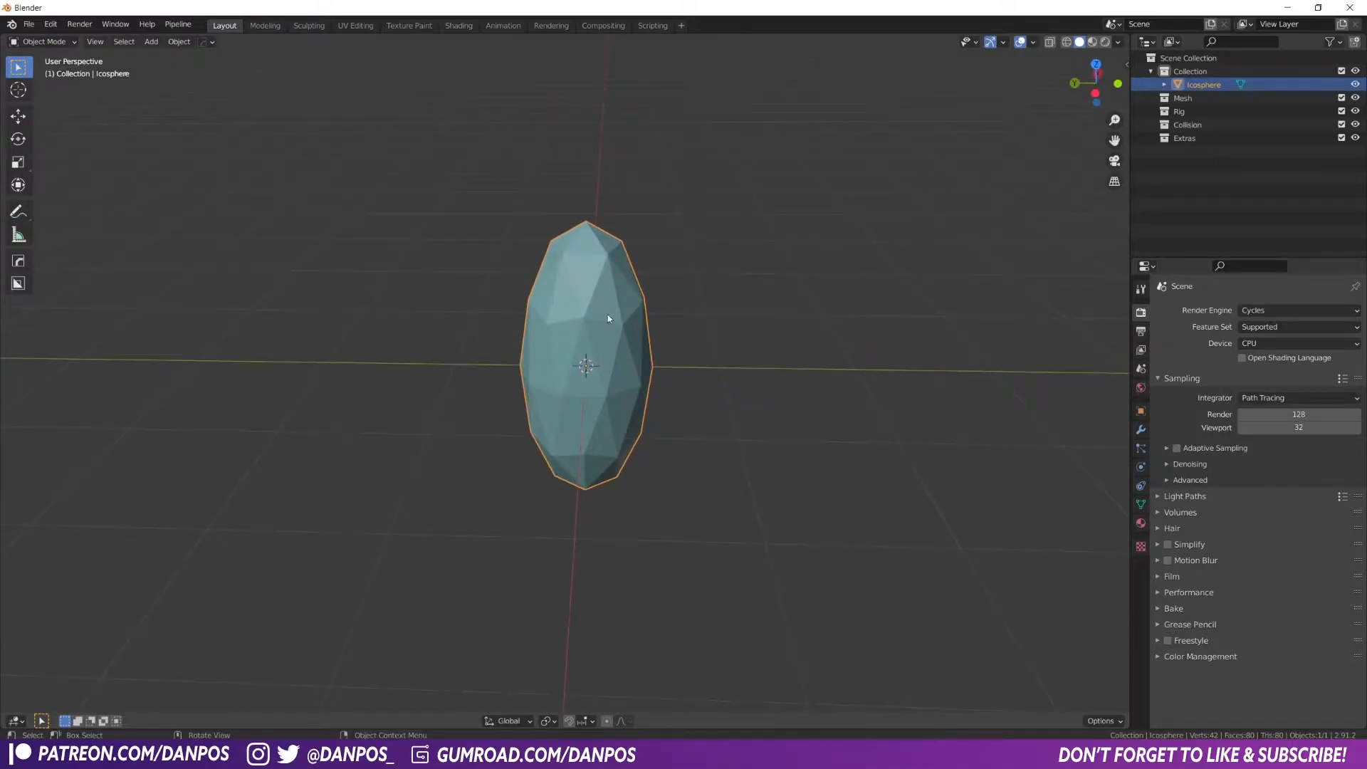
pyautogui.moveTo(452, 361); pyautogui.dragTo(742, 337, button='middle')
pyautogui.moveTo(656, 340); pyautogui.dragTo(652, 356, button='middle')
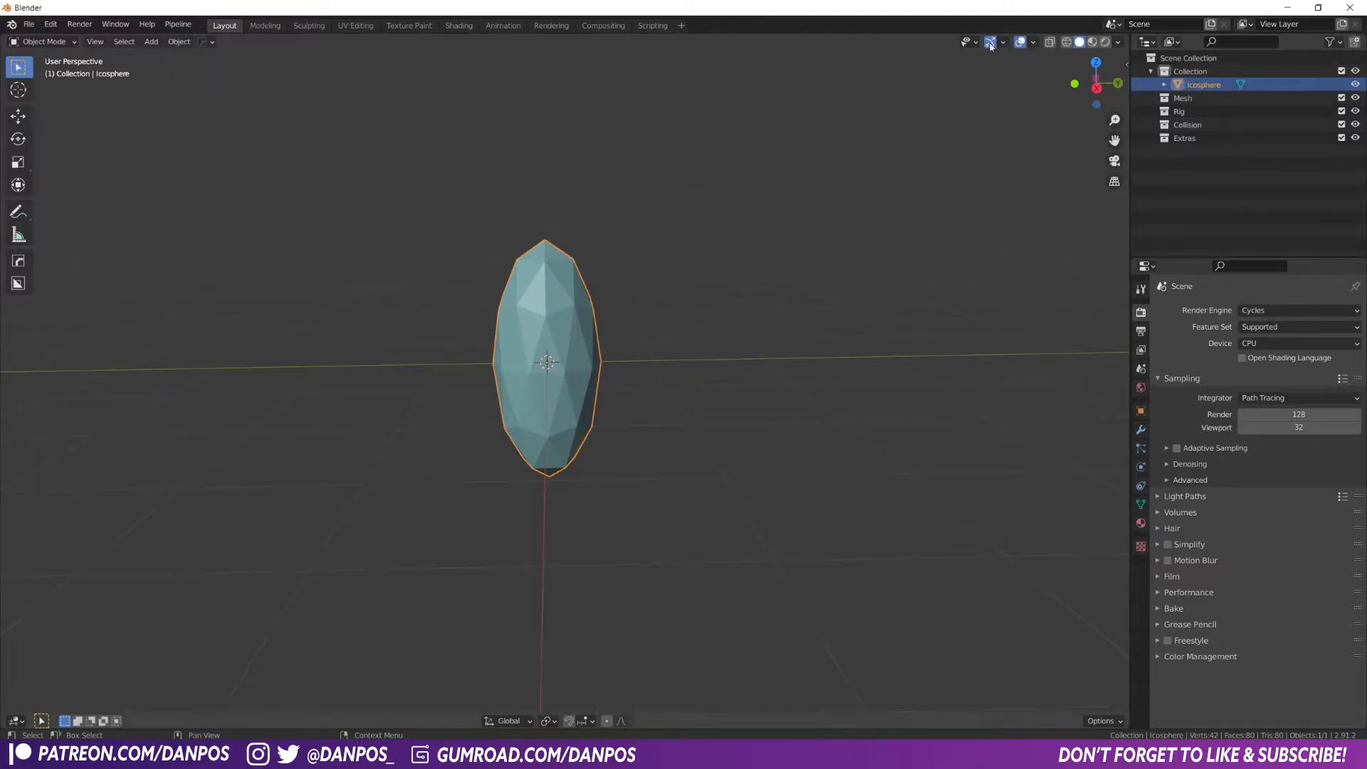
# Split the 3D viewport into two areas and turn the second into a Shader Editor with its sidebar collapsed
pyautogui.moveTo(1124, 35); pyautogui.dragTo(553, 114)
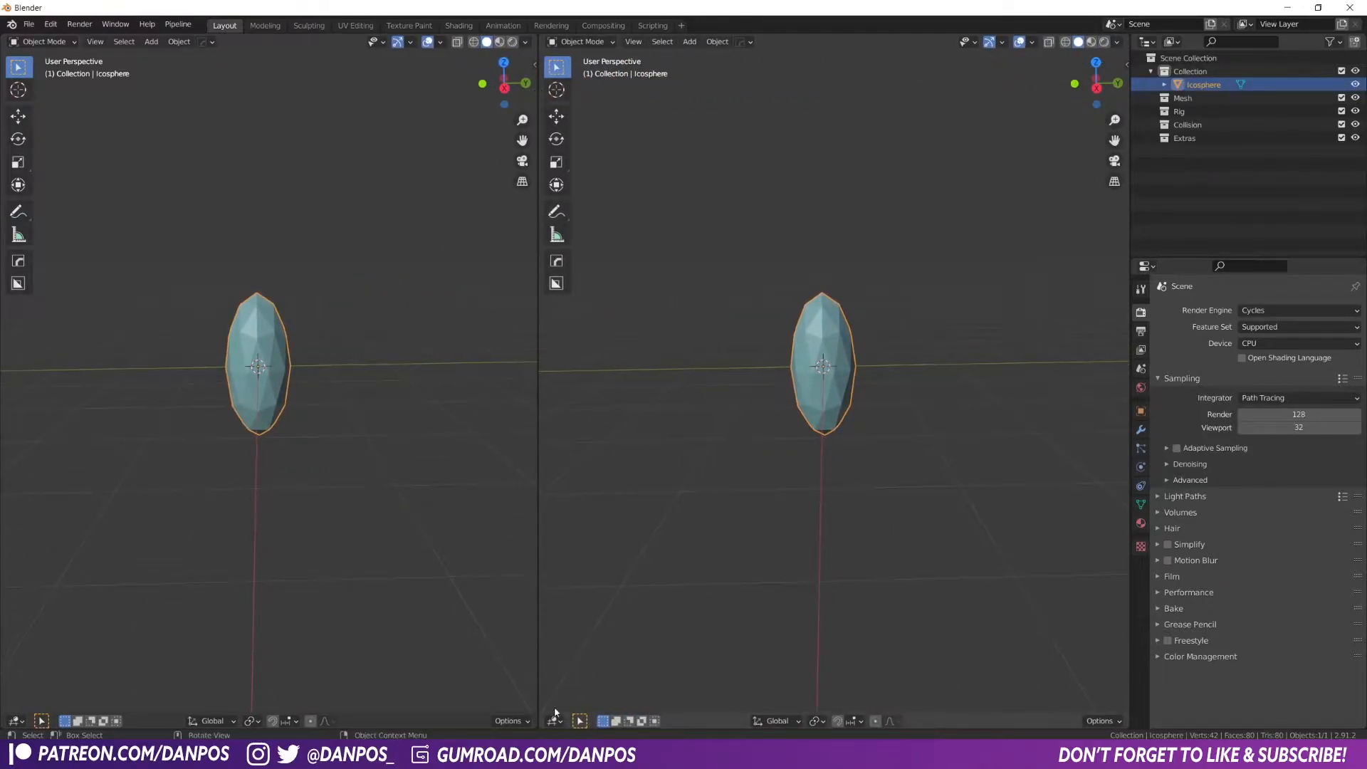
pyautogui.click(553, 720)
pyautogui.click(577, 659)
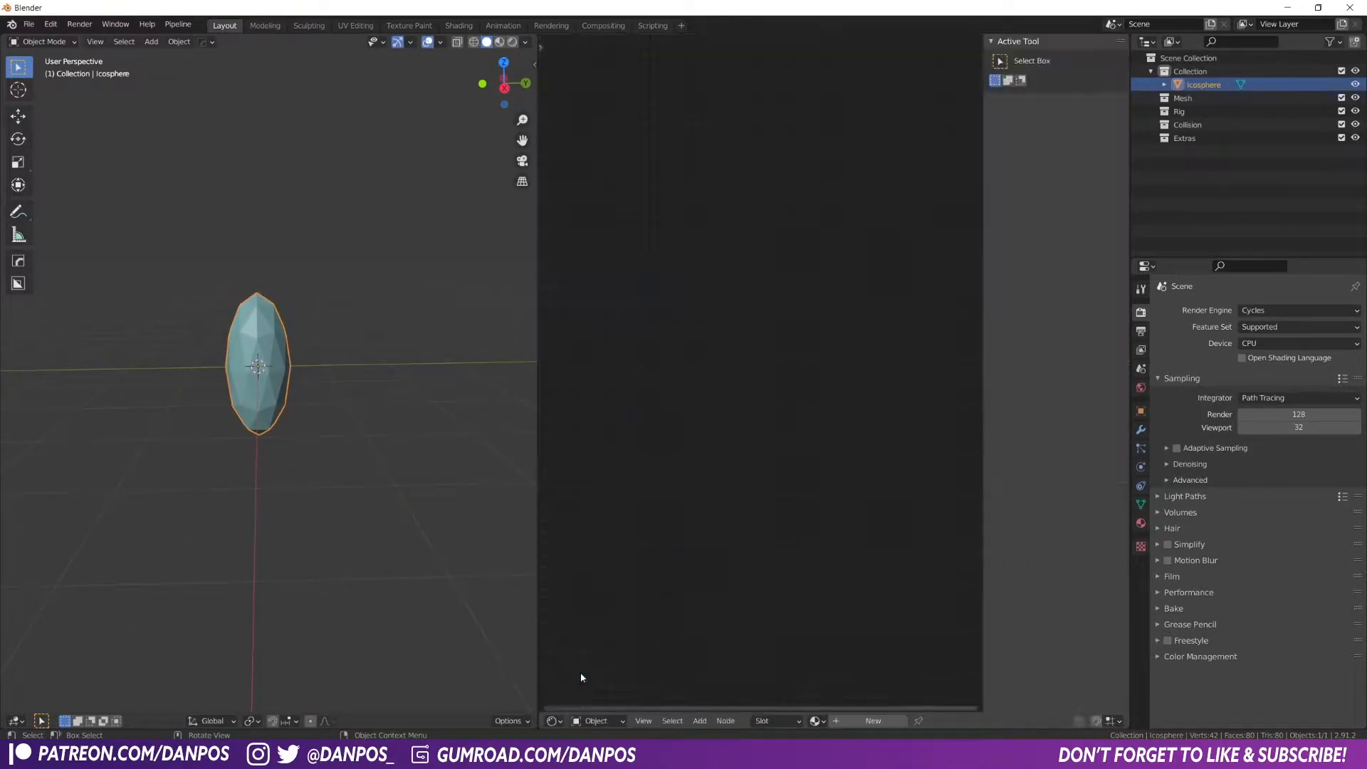
pyautogui.moveTo(982, 191); pyautogui.dragTo(1132, 202)
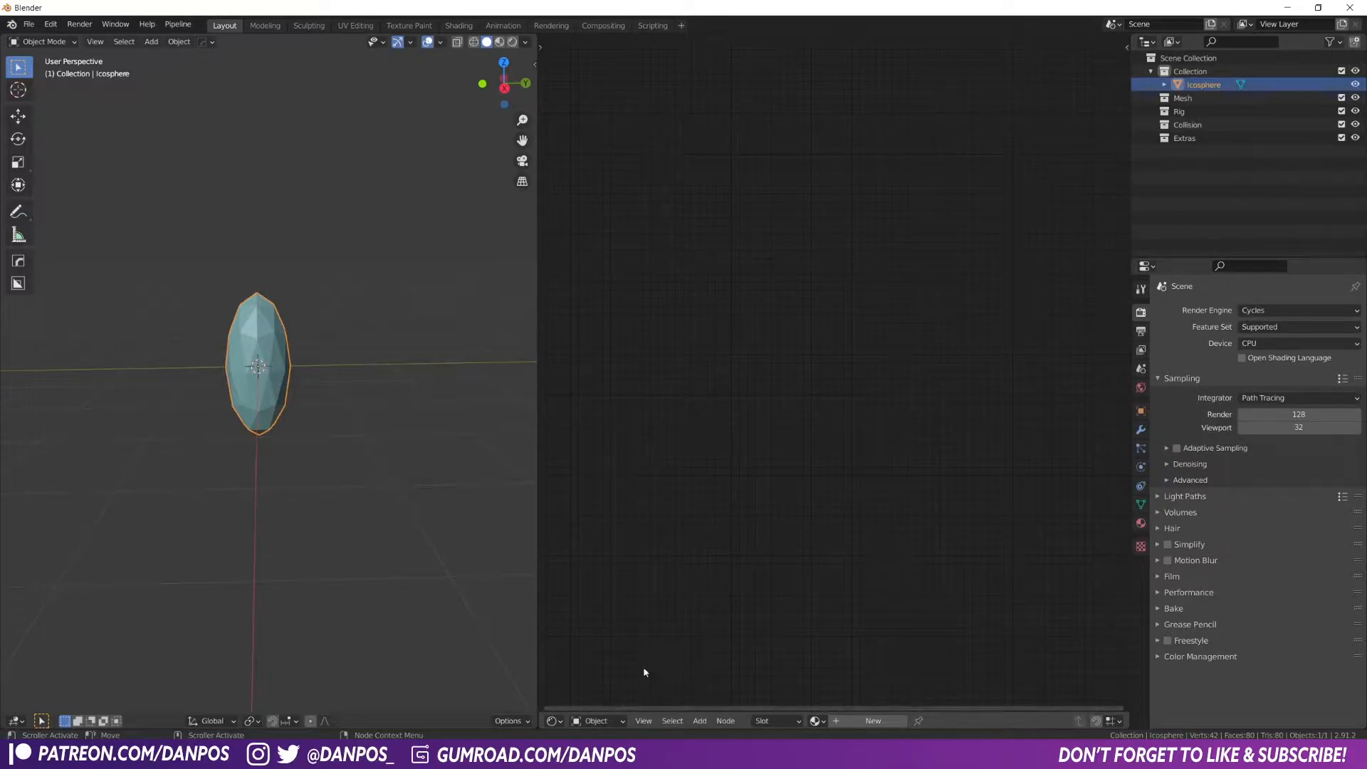
# Create a new material on the stretched icosphere and name it Crystal Shader
pyautogui.click(870, 721)
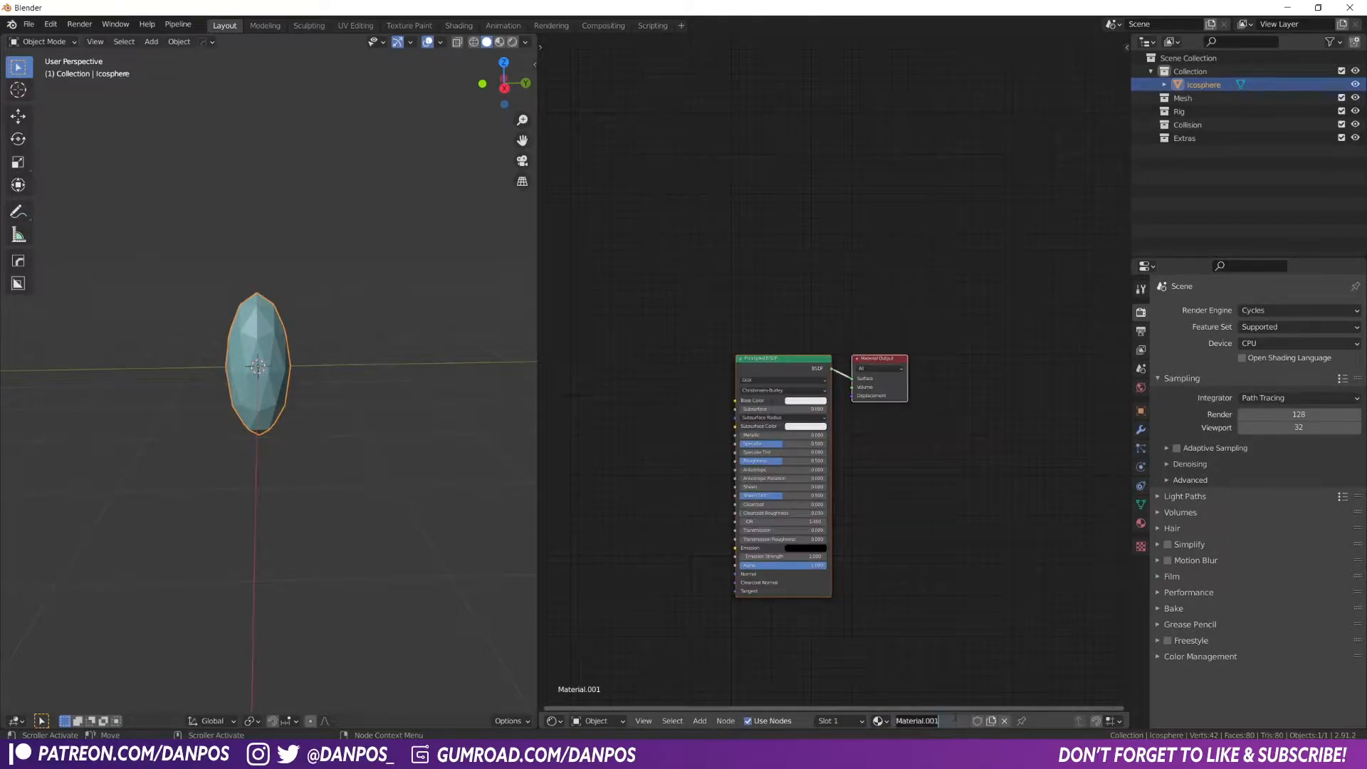
pyautogui.write('Crystal Shader')
pyautogui.press('Return')
pyautogui.scroll(2, 273, 392)
pyautogui.moveTo(379, 394)
pyautogui.mouseDown(button='middle')
pyautogui.moveTo(238, 360)
pyautogui.moveTo(265, 391)
pyautogui.mouseUp(button='middle')
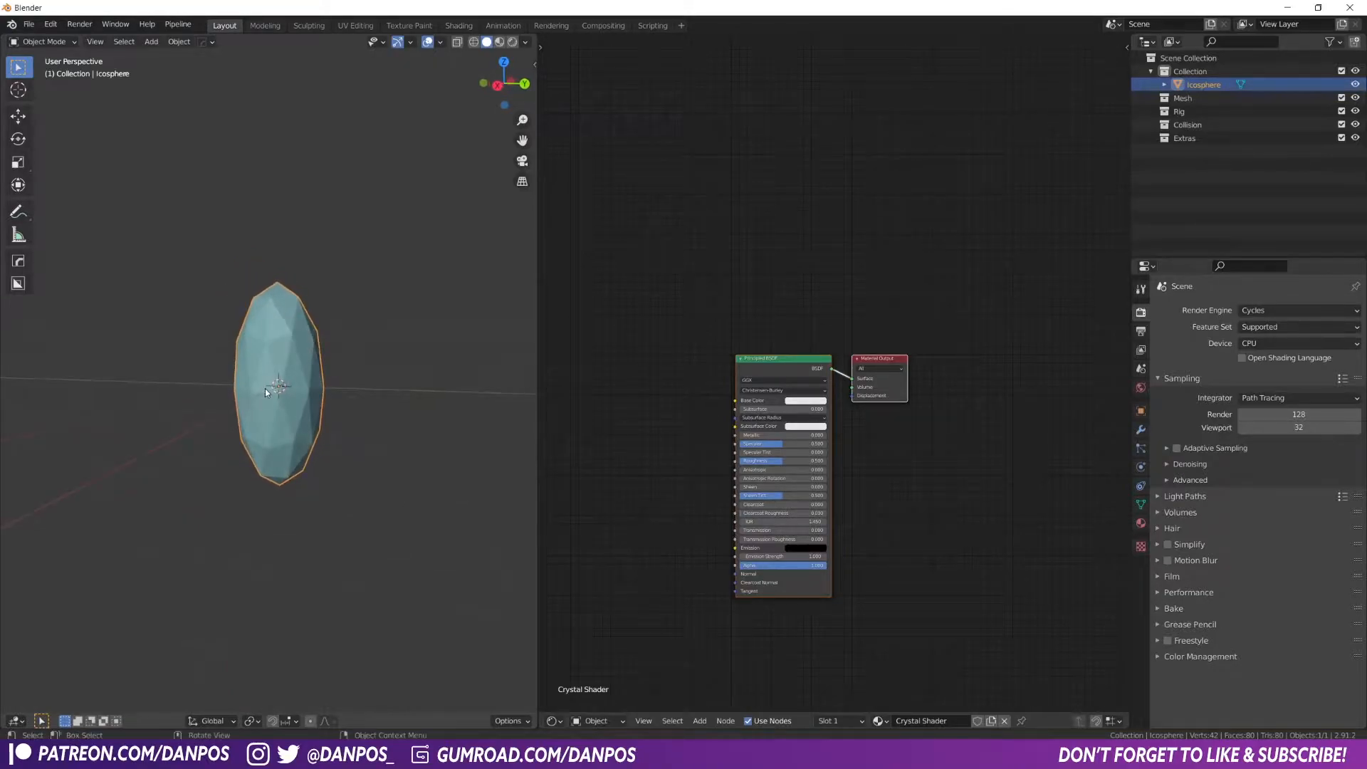
# Start saving the project under a new name and create a Crystal Tutorial folder inside Tutorial Projects\Blender Tutorials
pyautogui.click(32, 28)
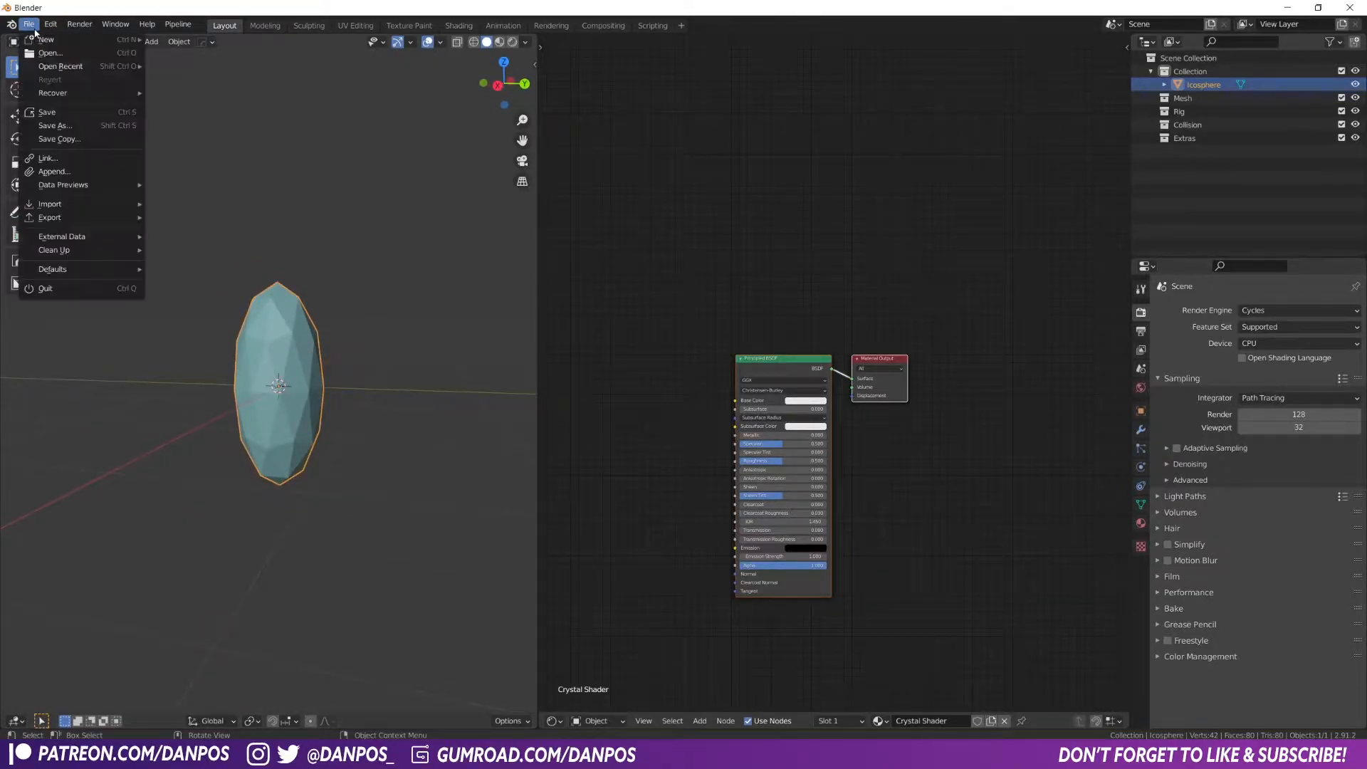
pyautogui.click(60, 128)
pyautogui.click(507, 102)
pyautogui.scroll(-5, 733, 555)
pyautogui.doubleClick(808, 534)
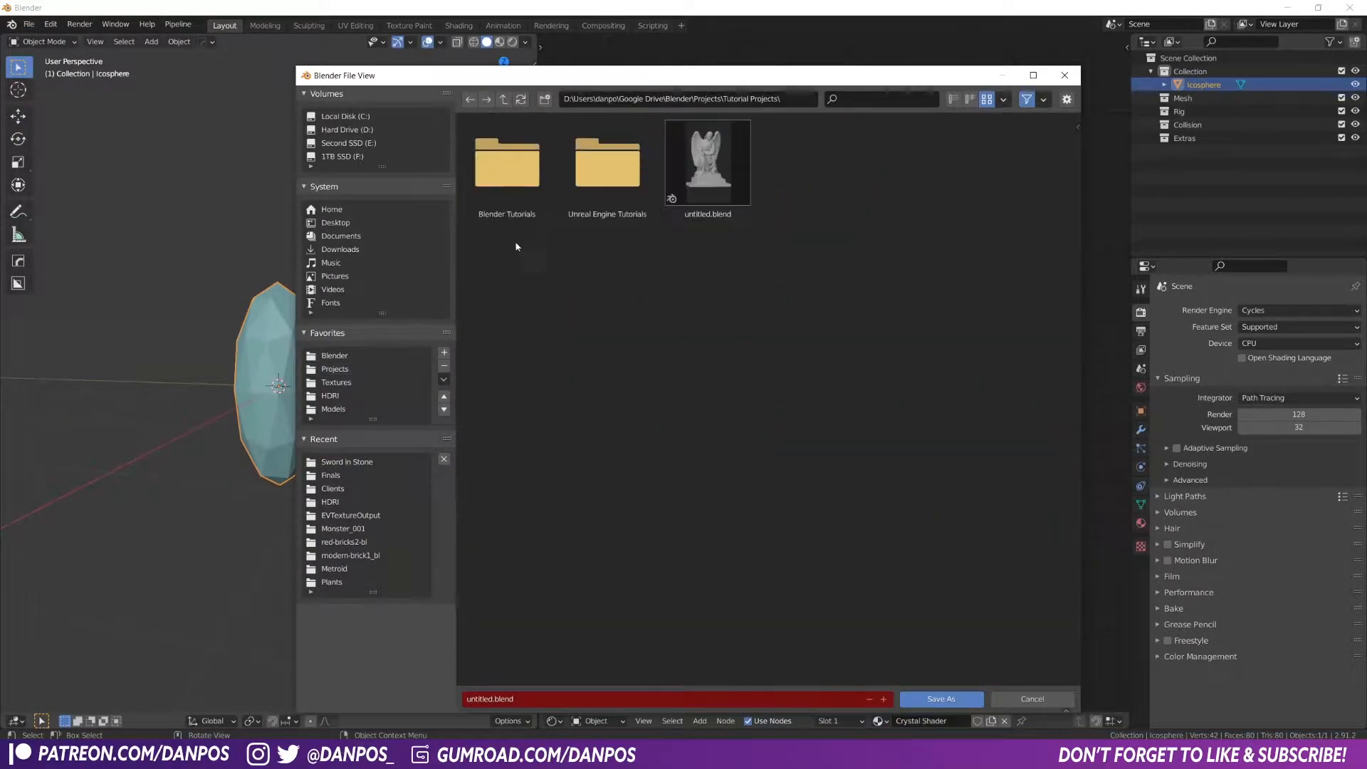
pyautogui.click(525, 177)
pyautogui.doubleClick(524, 173)
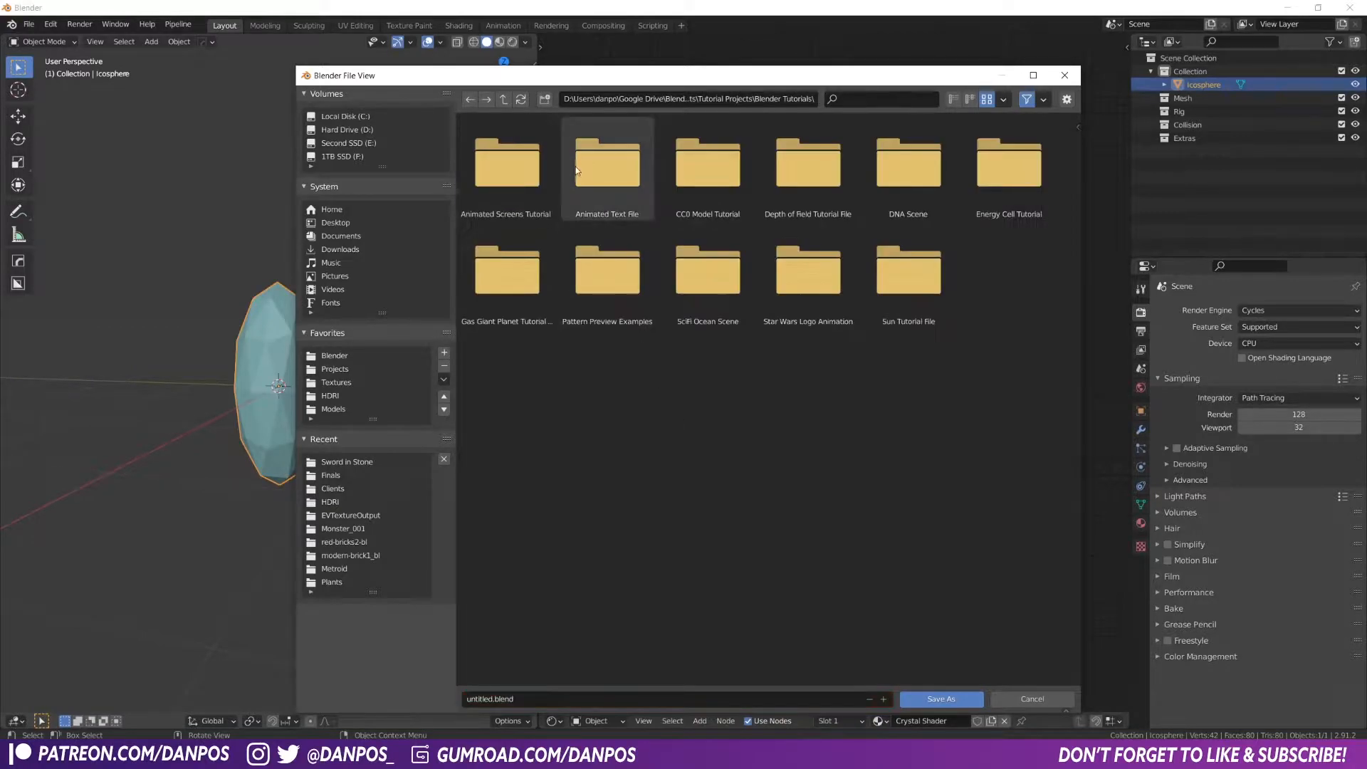
pyautogui.click(544, 99)
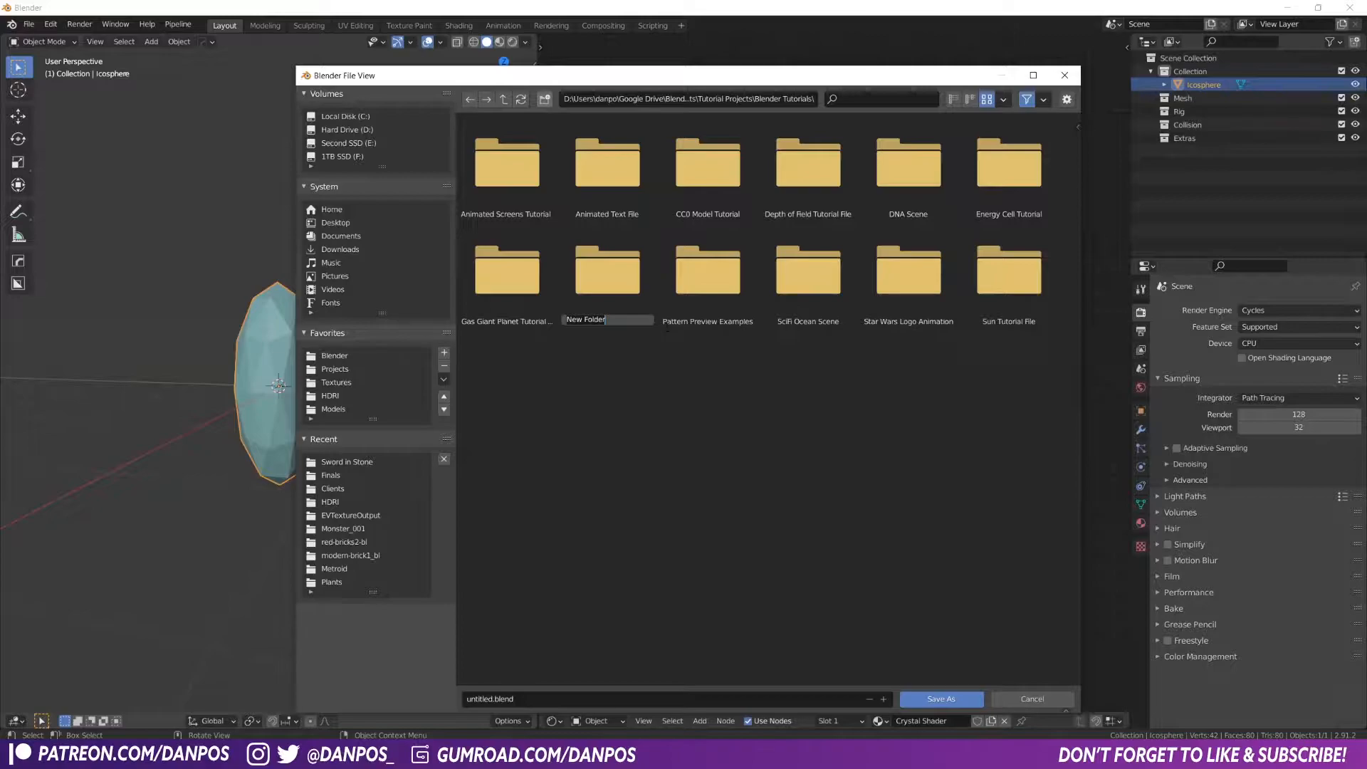
pyautogui.write('Crystal')
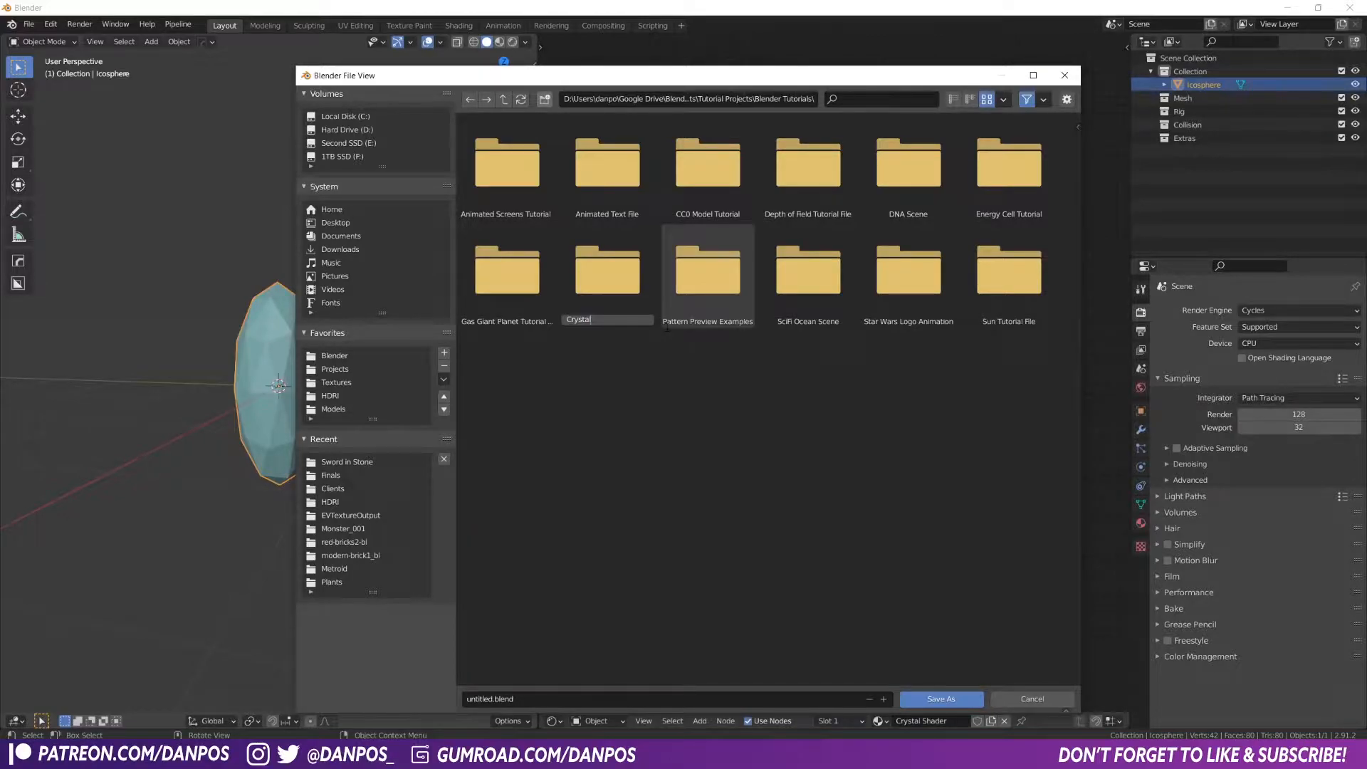
pyautogui.write(' Tutorial')
pyautogui.press('Return')
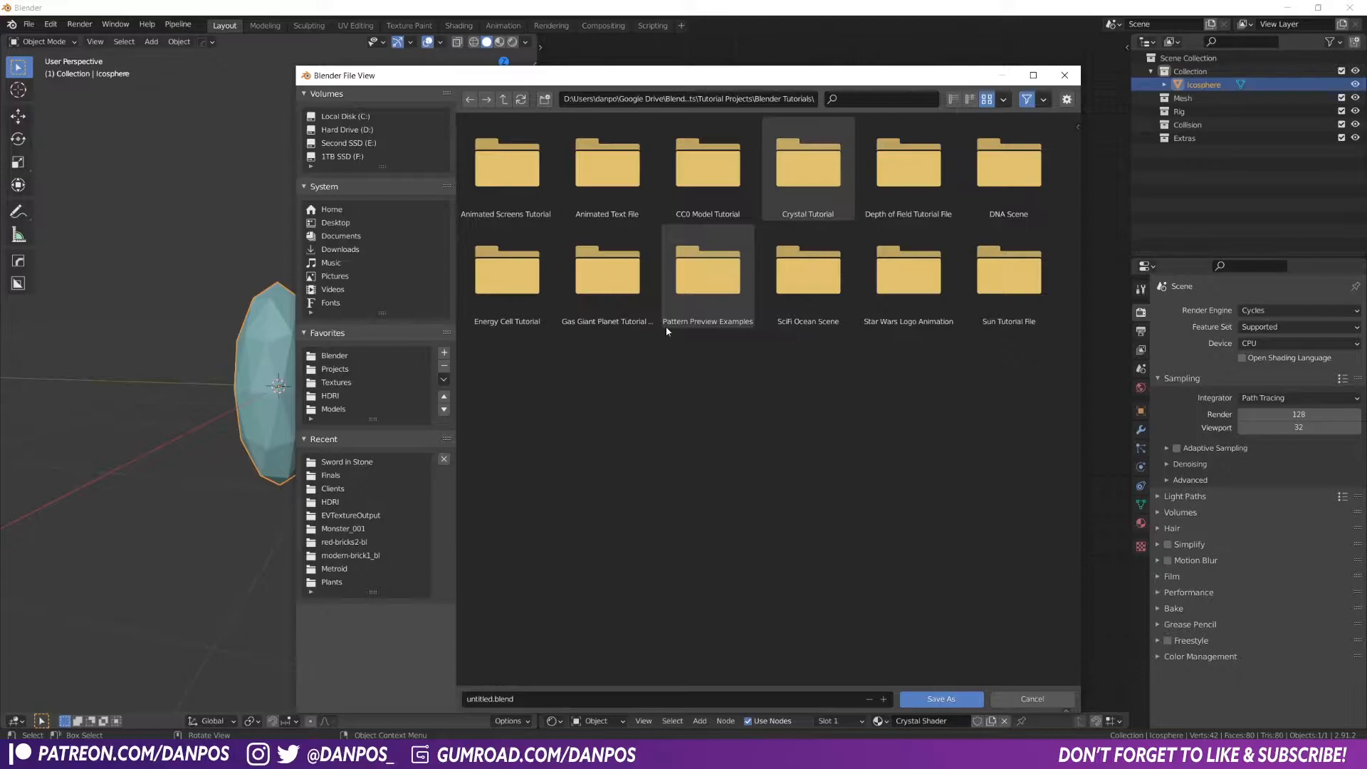
# Save the project as CrystalTutorial.blend inside the Crystal Tutorial folder
pyautogui.doubleClick(806, 175)
pyautogui.click(541, 698)
pyautogui.write('CrystalTutorial')
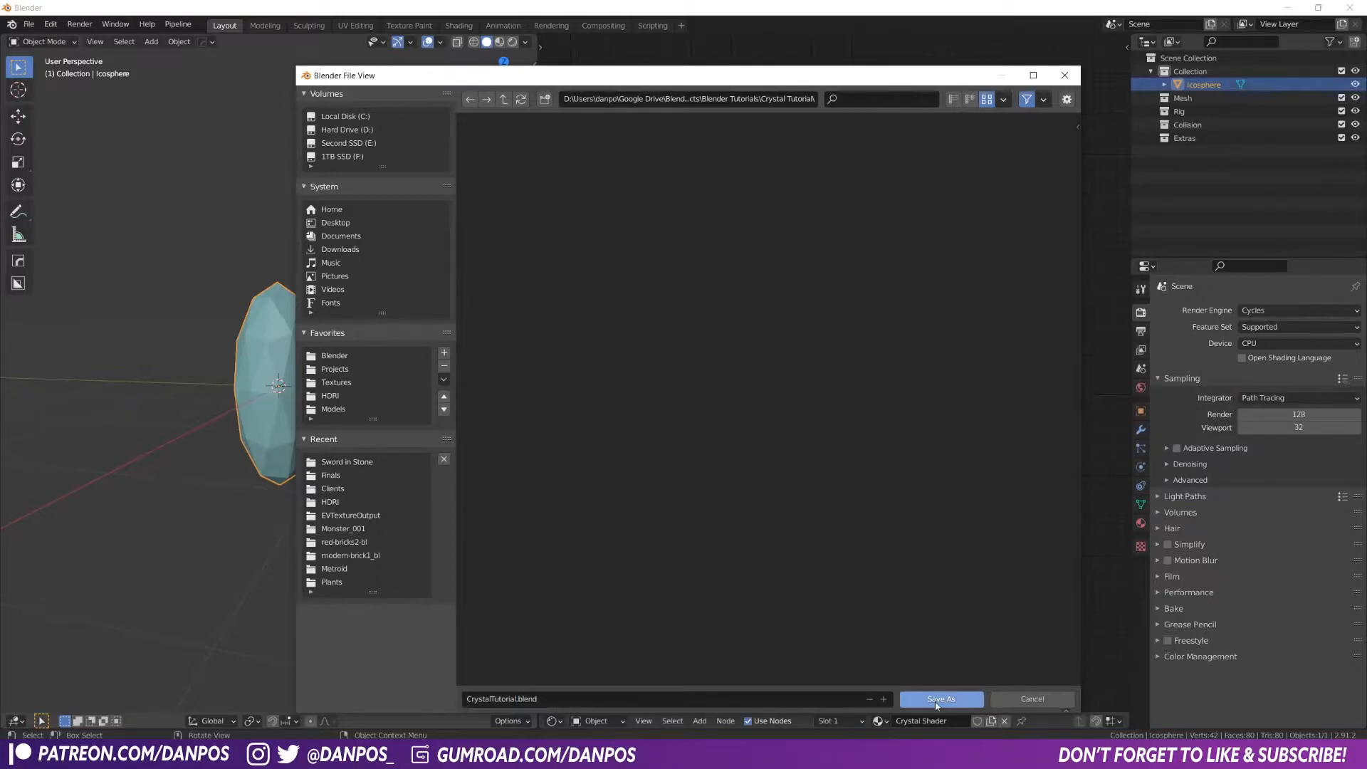
pyautogui.click(934, 699)
# Set the render engine to Eevee and display the 3D viewport in Rendered shading
pyautogui.click(1266, 310)
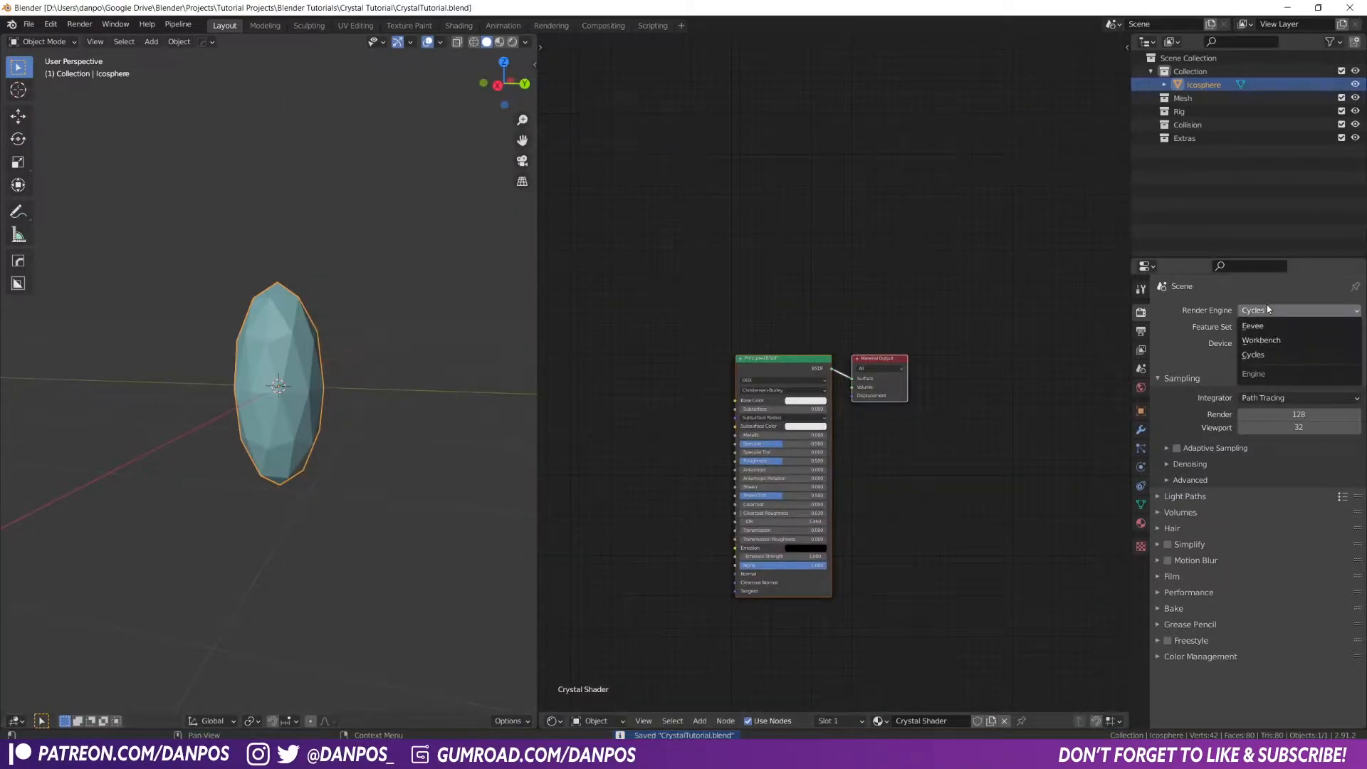
pyautogui.click(1271, 326)
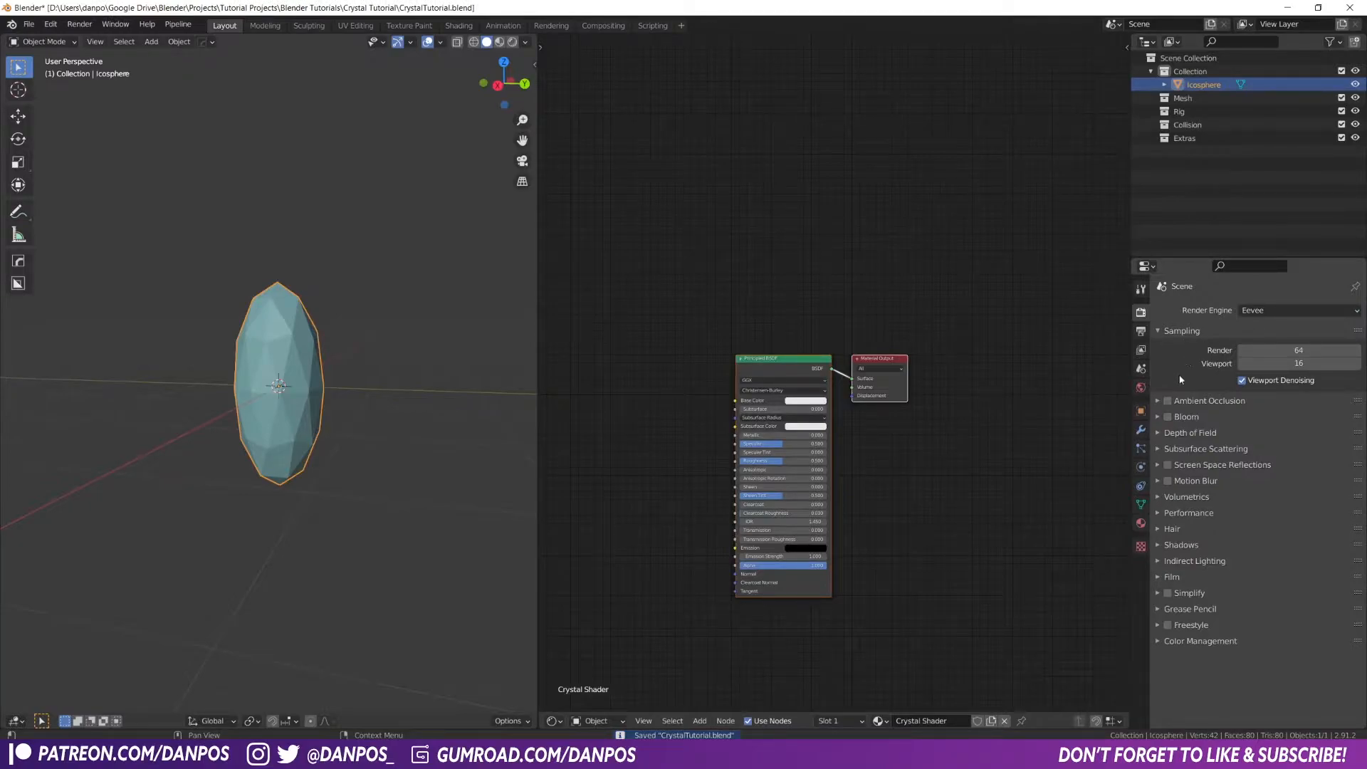
pyautogui.press('z')
pyautogui.click(307, 213)
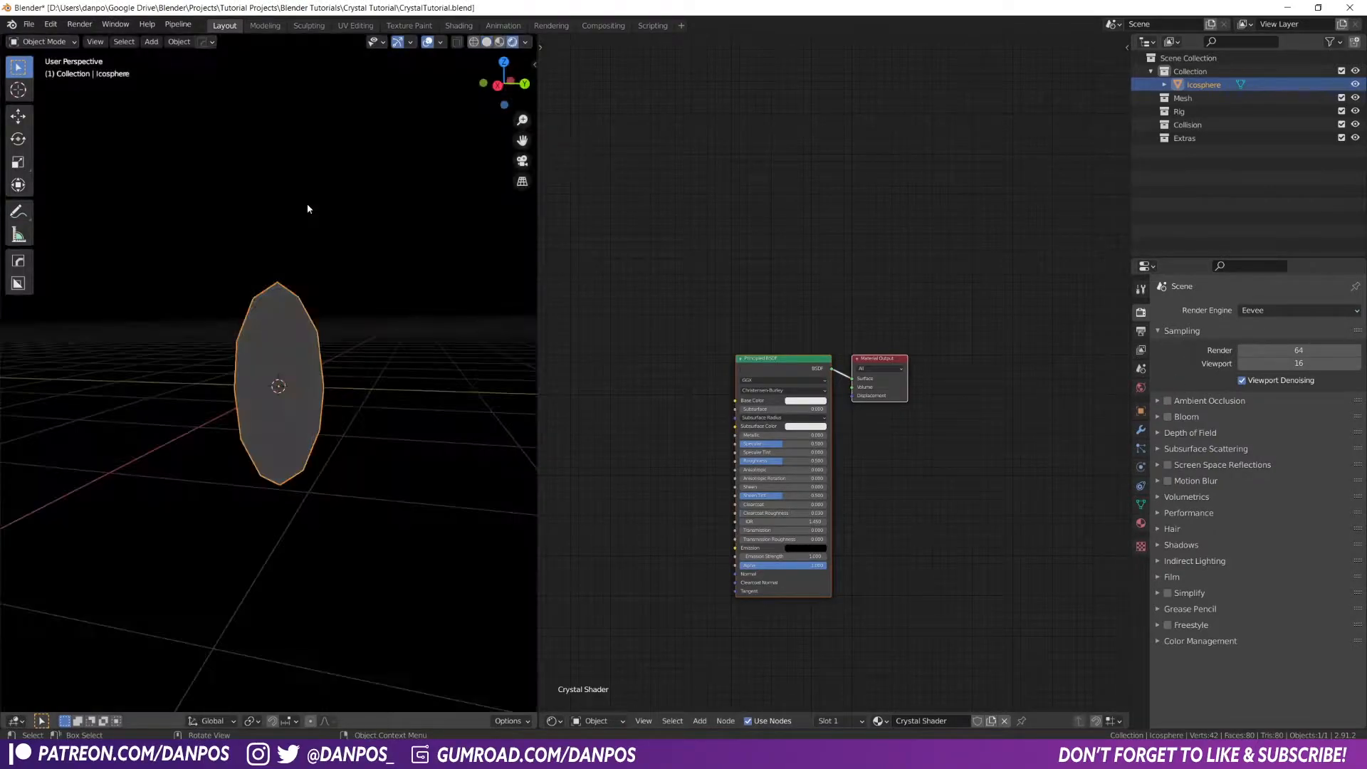
pyautogui.moveTo(257, 350); pyautogui.dragTo(121, 290, button='middle')
pyautogui.moveTo(388, 304); pyautogui.dragTo(306, 384, button='middle')
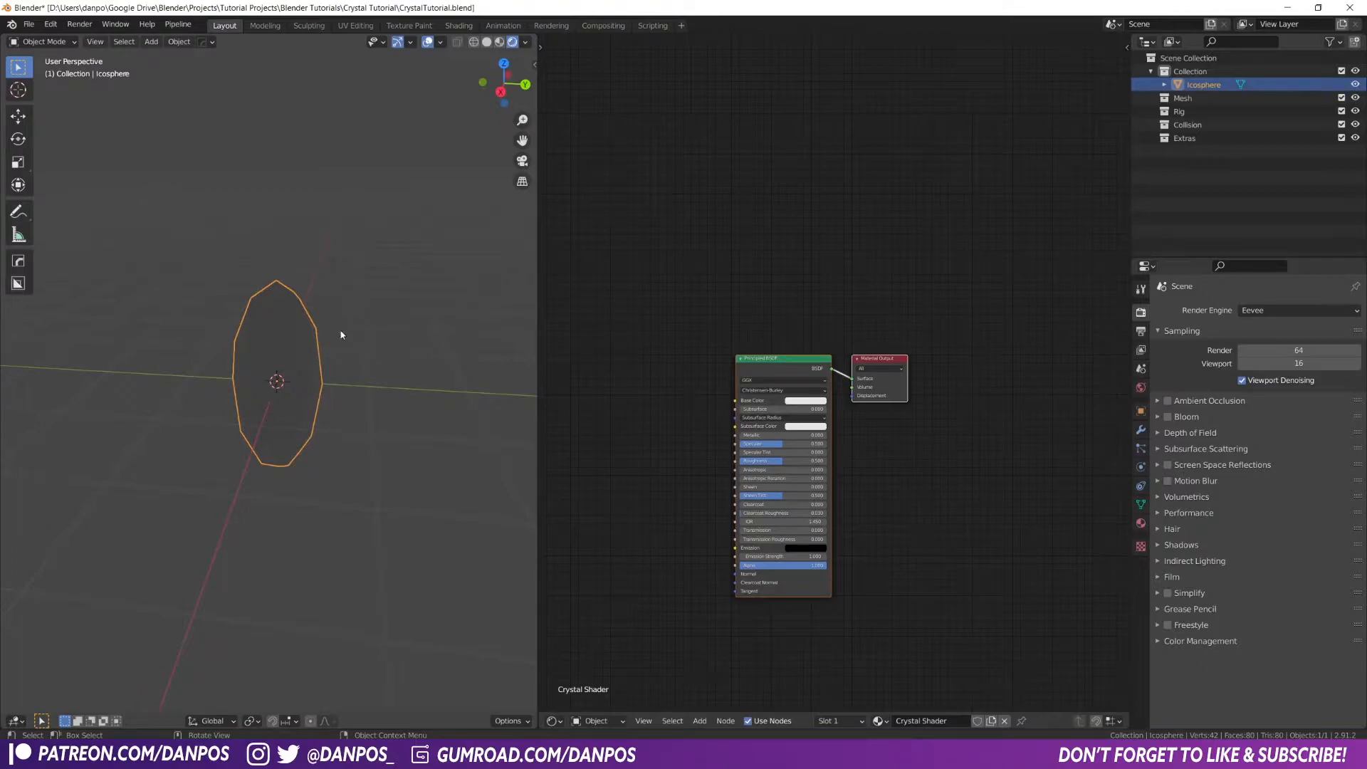
pyautogui.moveTo(336, 366); pyautogui.dragTo(341, 361, button='middle')
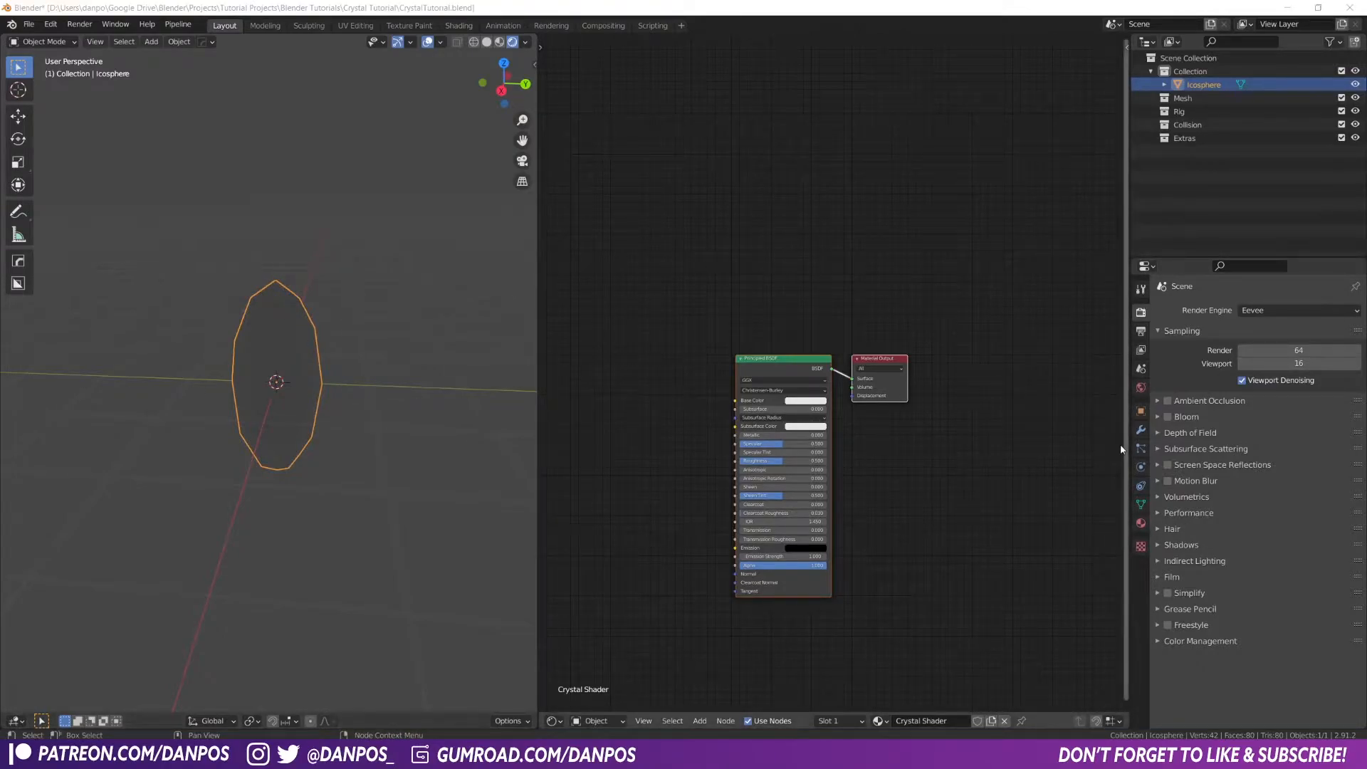
# Enable Ambient Occlusion, Bloom and Screen Space Reflections with Refraction in the Eevee render settings
pyautogui.click(1168, 402)
pyautogui.click(1168, 465)
pyautogui.click(1210, 465)
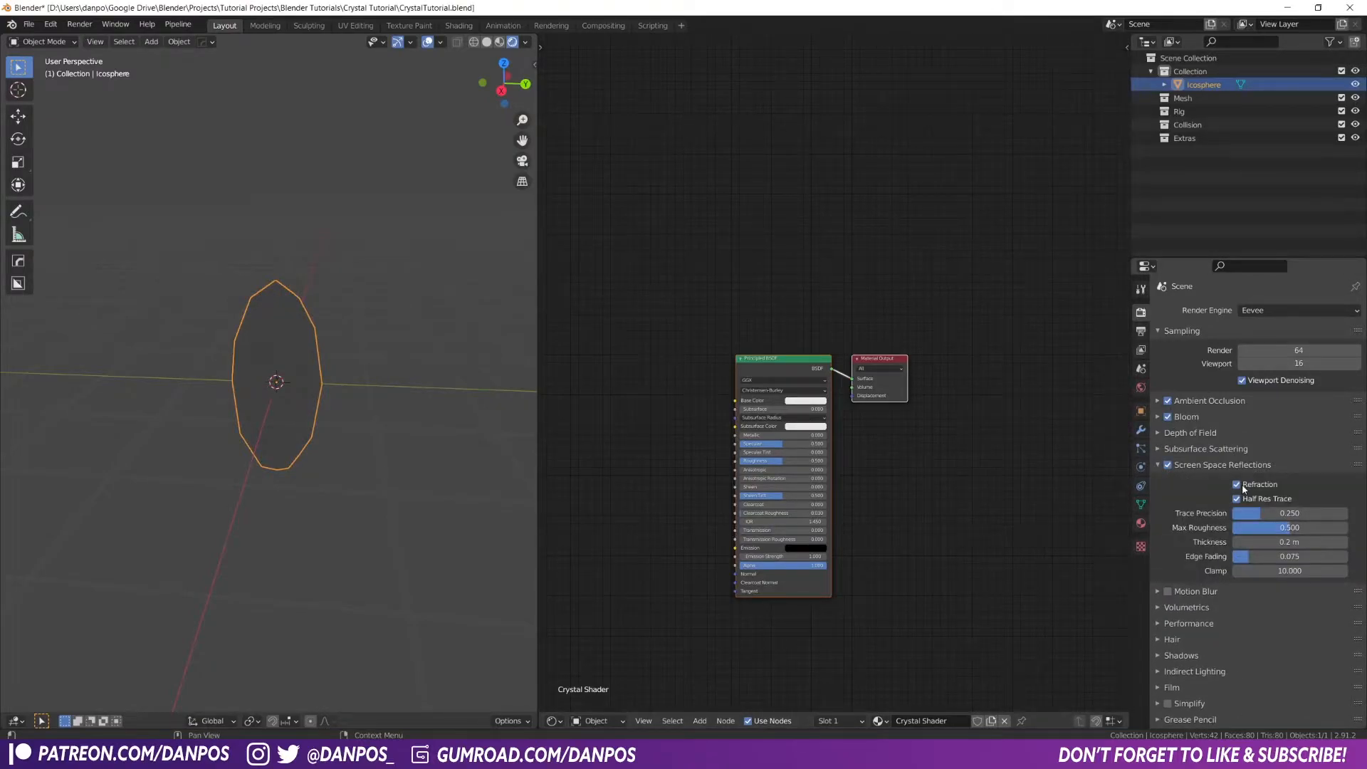
# Set the Color Management look to Medium High Contrast
pyautogui.scroll(-1, 1234, 553)
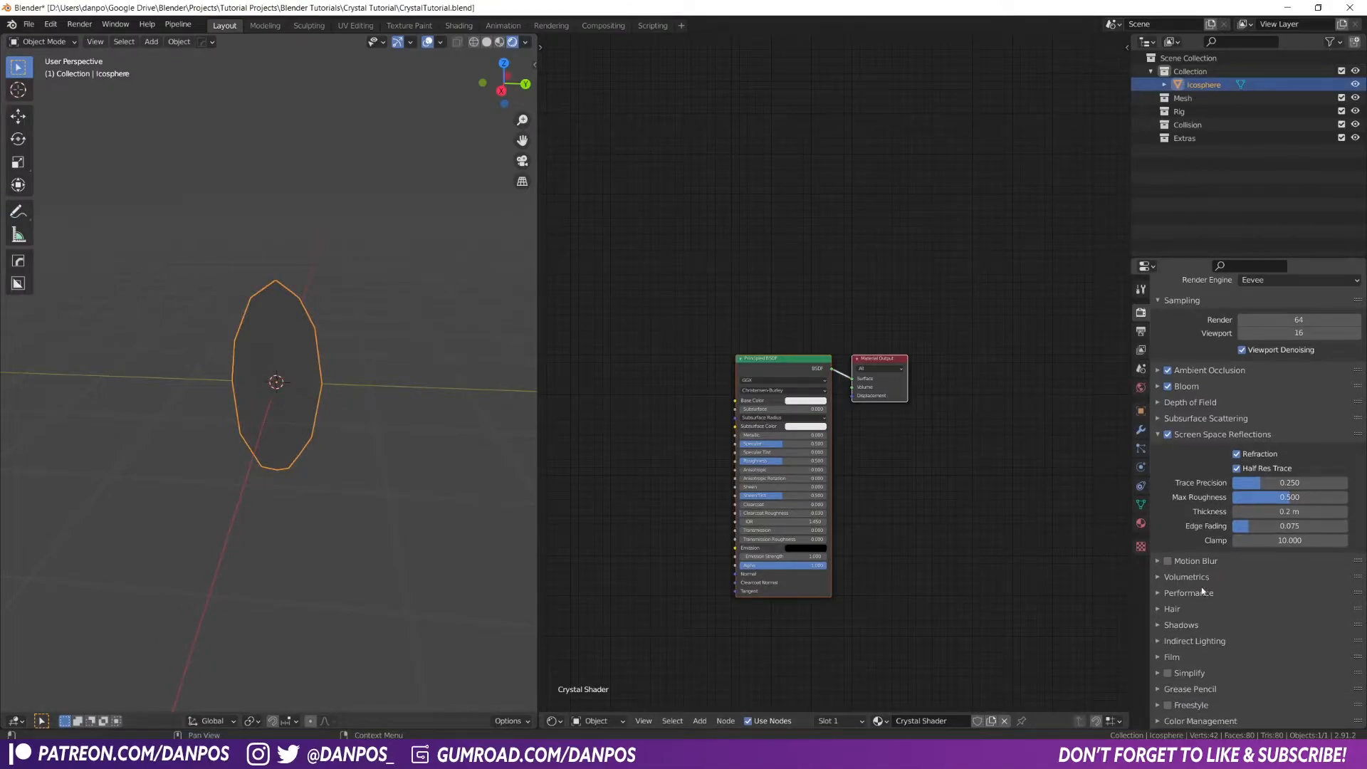
pyautogui.scroll(-4, 1176, 665)
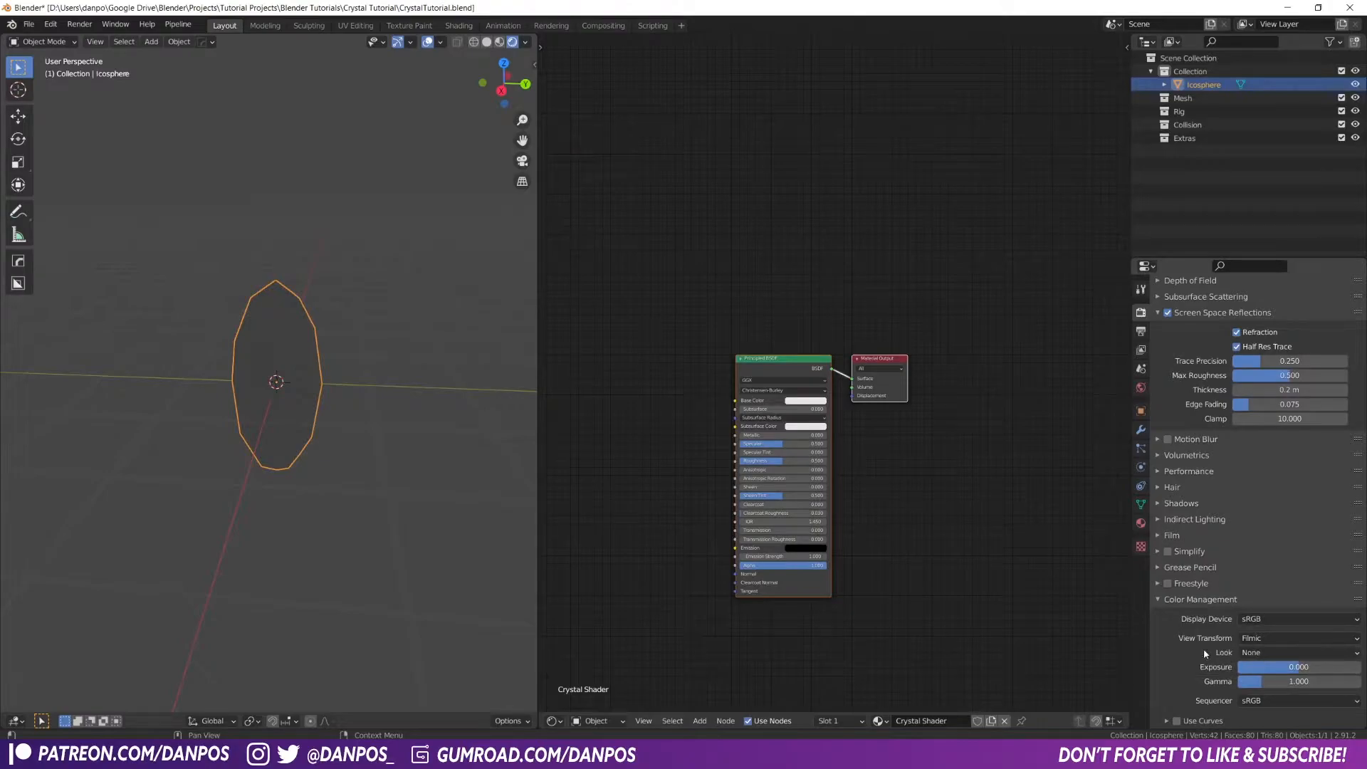
pyautogui.click(1265, 650)
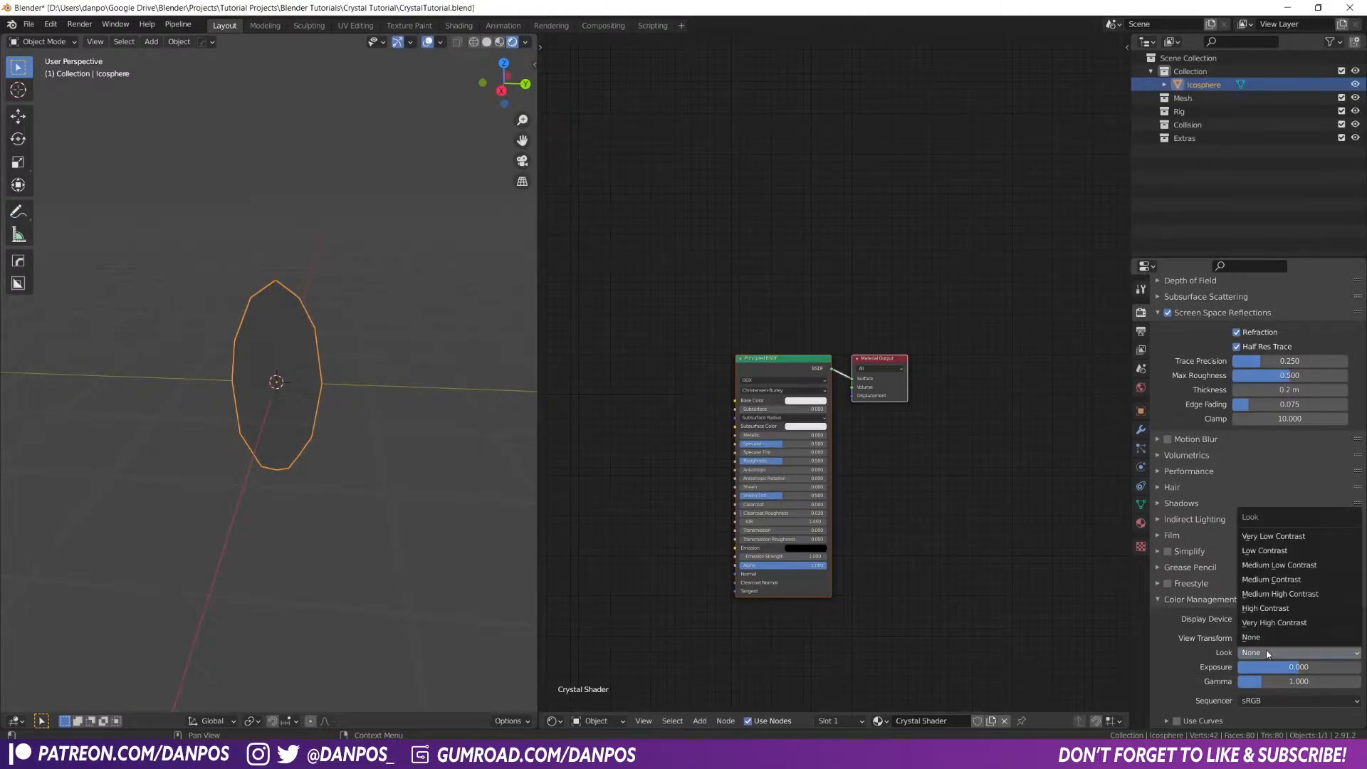
pyautogui.click(1272, 593)
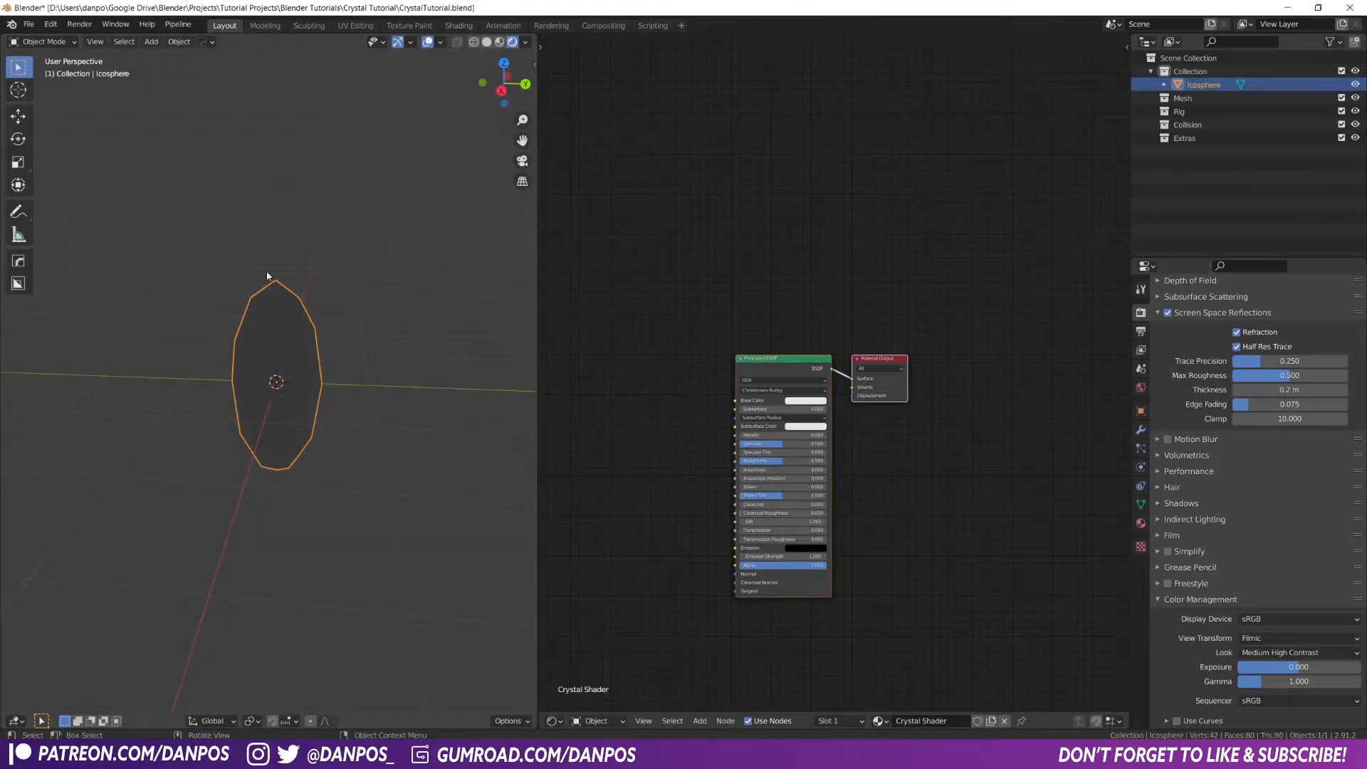
pyautogui.moveTo(373, 310); pyautogui.dragTo(327, 388, button='middle')
pyautogui.moveTo(711, 436); pyautogui.dragTo(680, 256, button='middle')
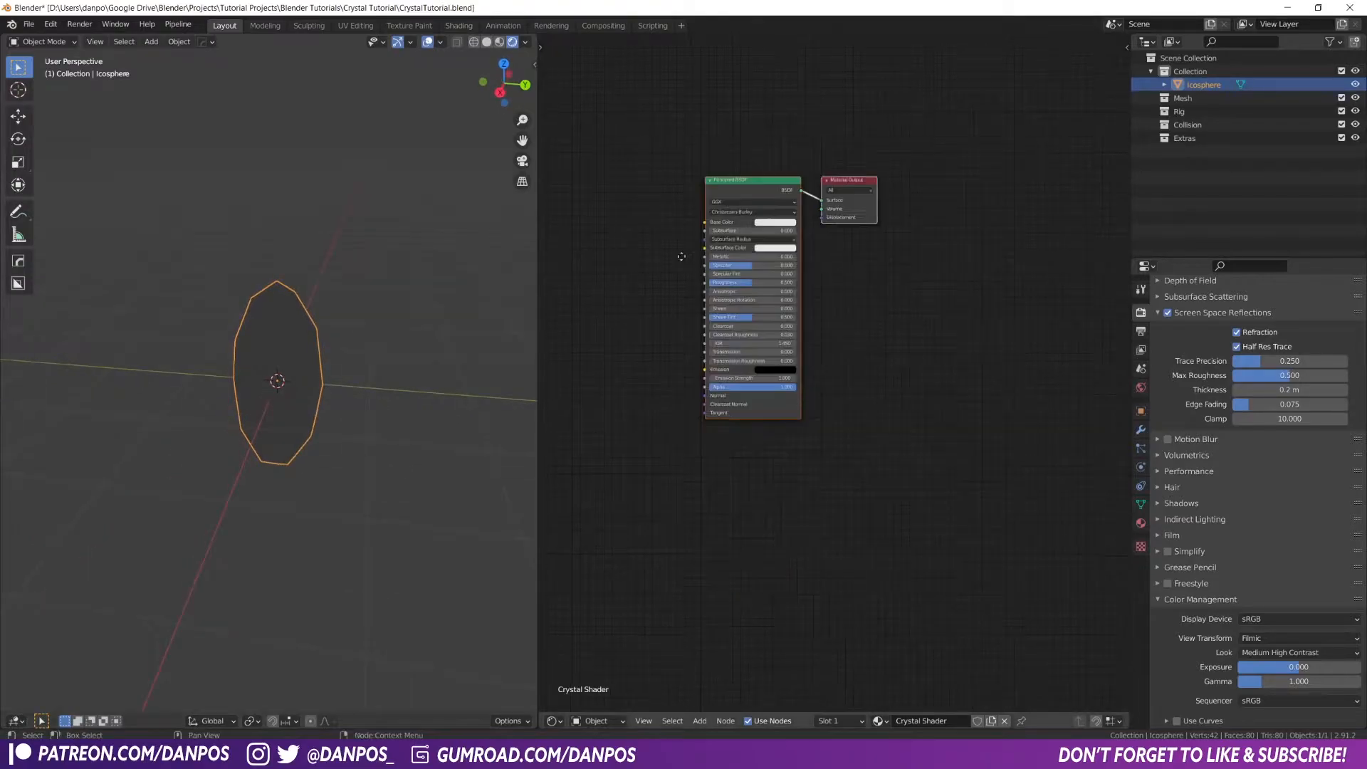
# Switch the node editor to the World shader and set the Background strength to 0
pyautogui.click(584, 721)
pyautogui.click(592, 693)
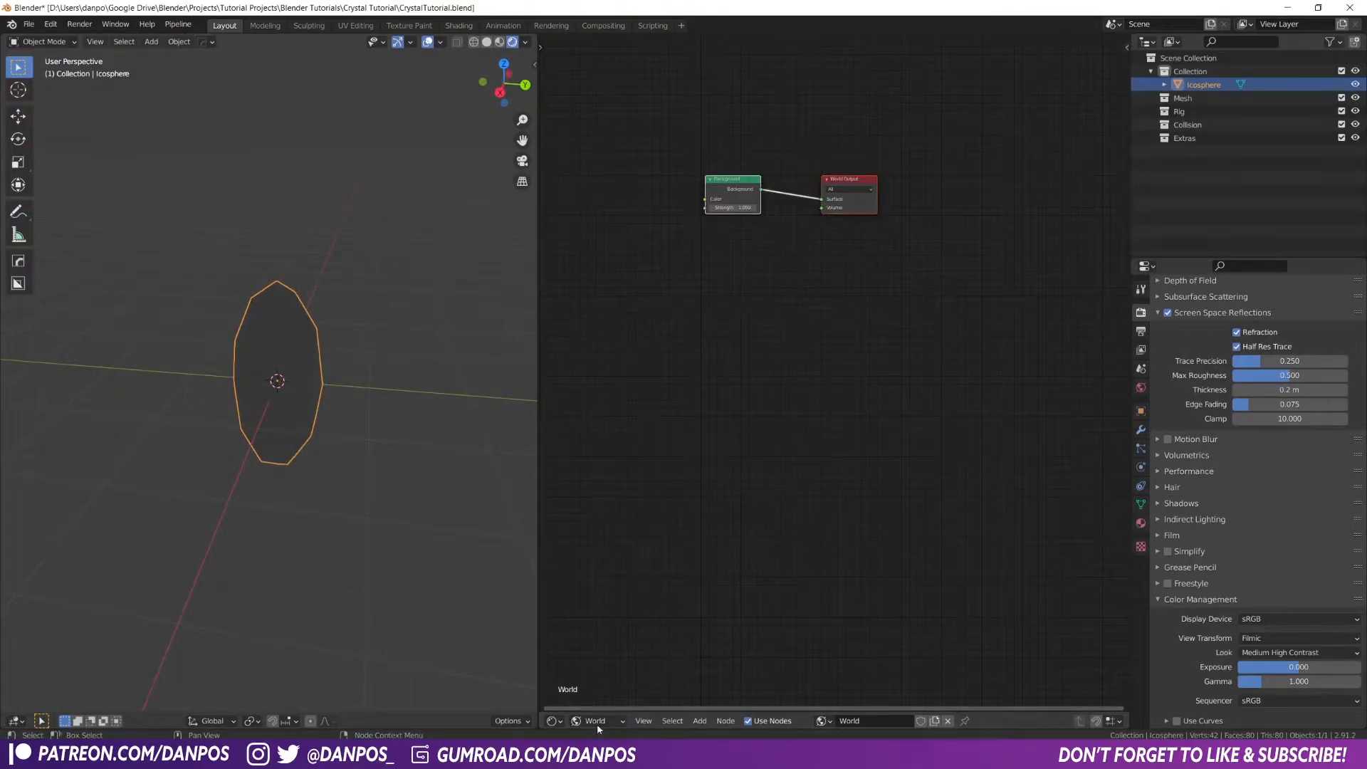
pyautogui.press('Home')
pyautogui.moveTo(803, 332); pyautogui.dragTo(719, 332)
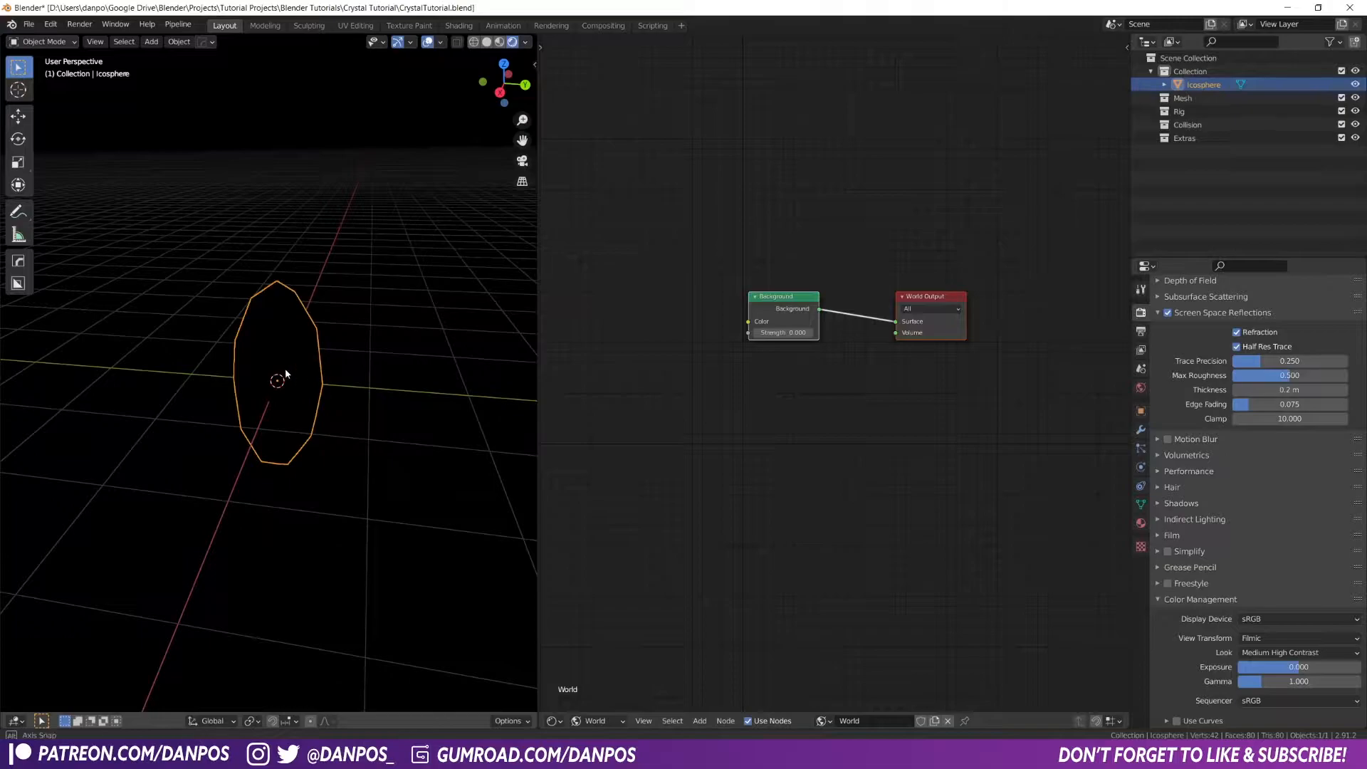
# Add an area light and raise it about 1.95 m along Z above the crystal
pyautogui.hotkey('shift', 'a')
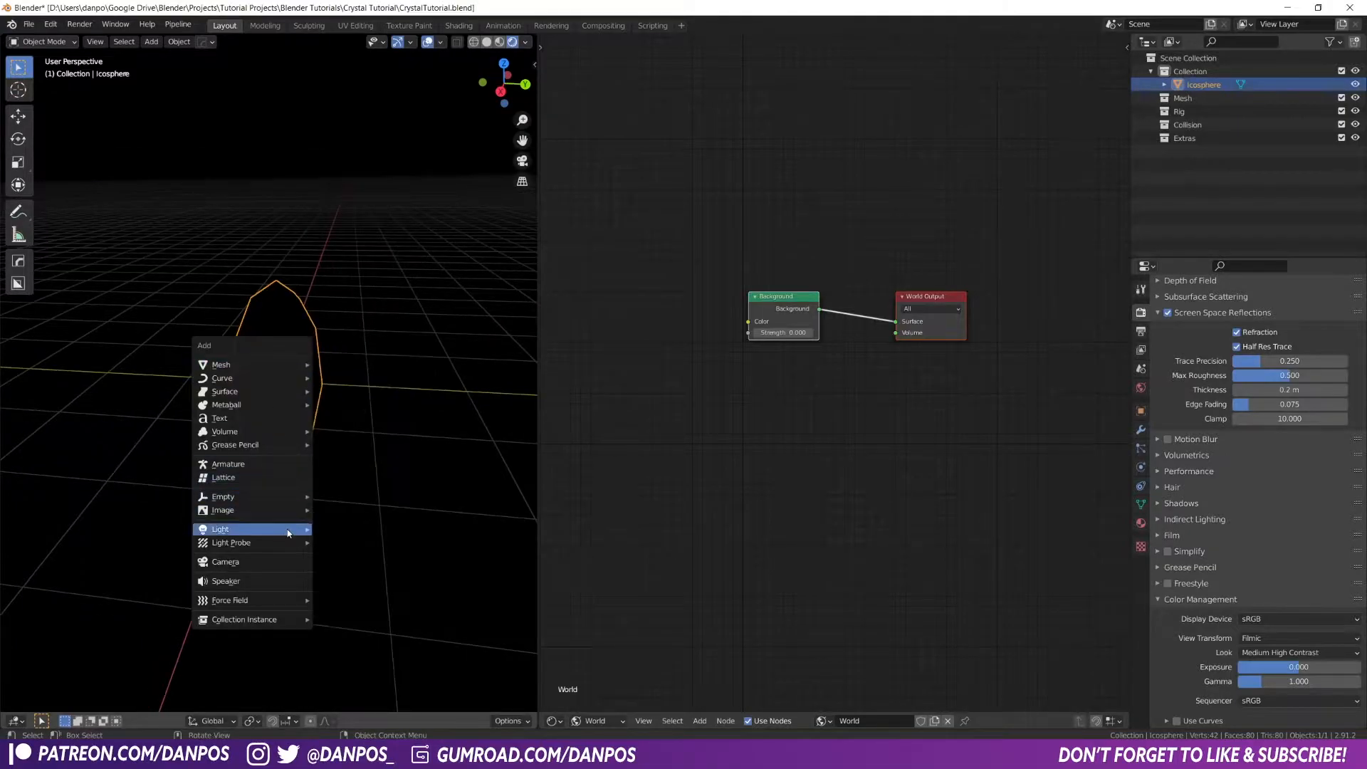
pyautogui.moveTo(235, 529)
pyautogui.click(361, 574)
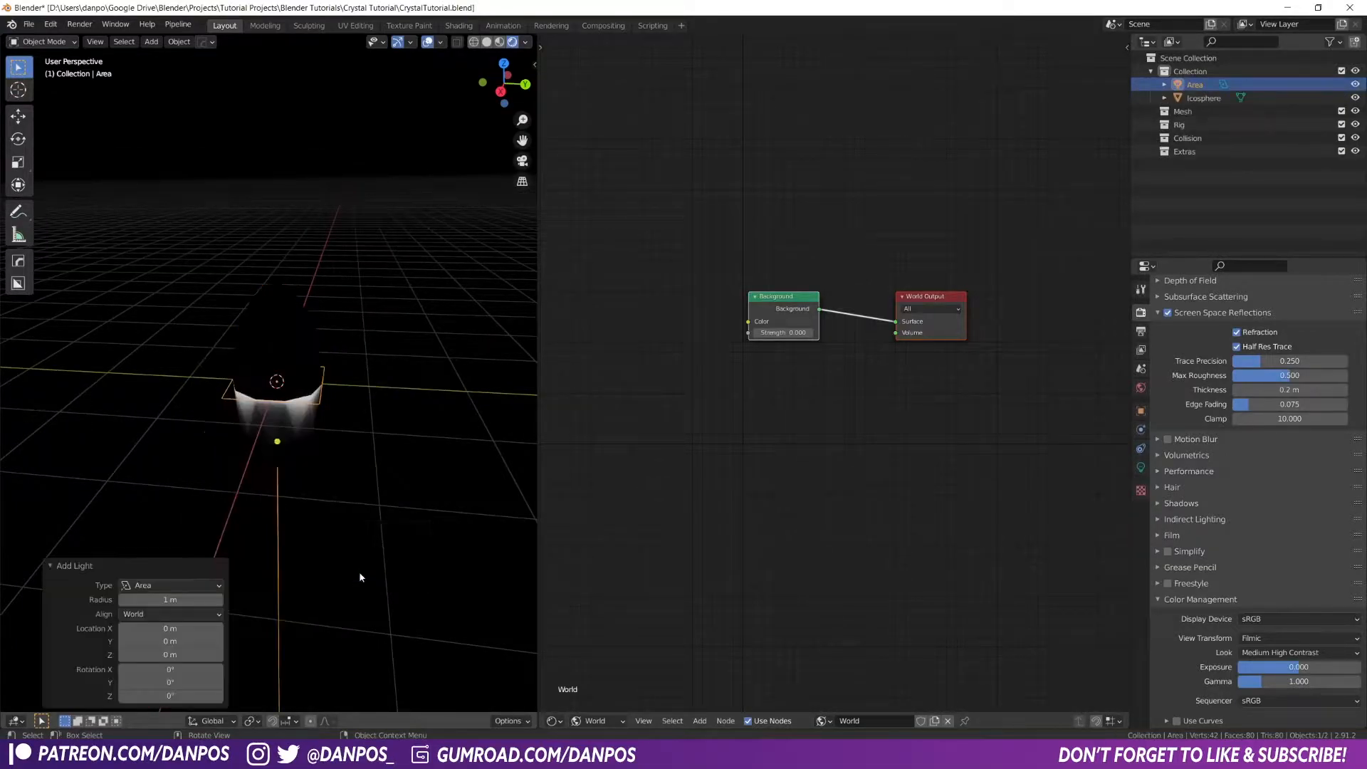
pyautogui.press('g')
pyautogui.press('z')
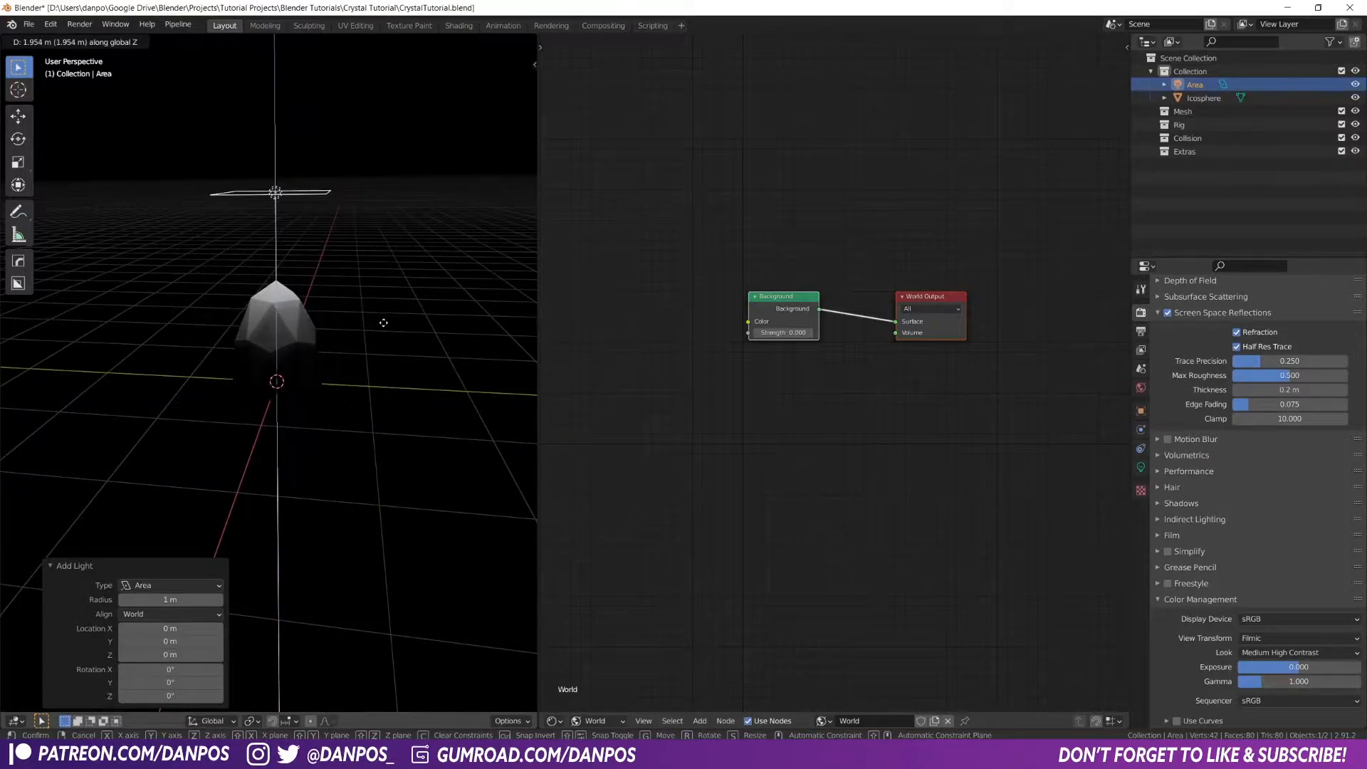
pyautogui.click(394, 333)
# Move the area light in the top view by about 1 m in X and -1.29 m in Y
pyautogui.moveTo(394, 333); pyautogui.dragTo(421, 407, button='middle')
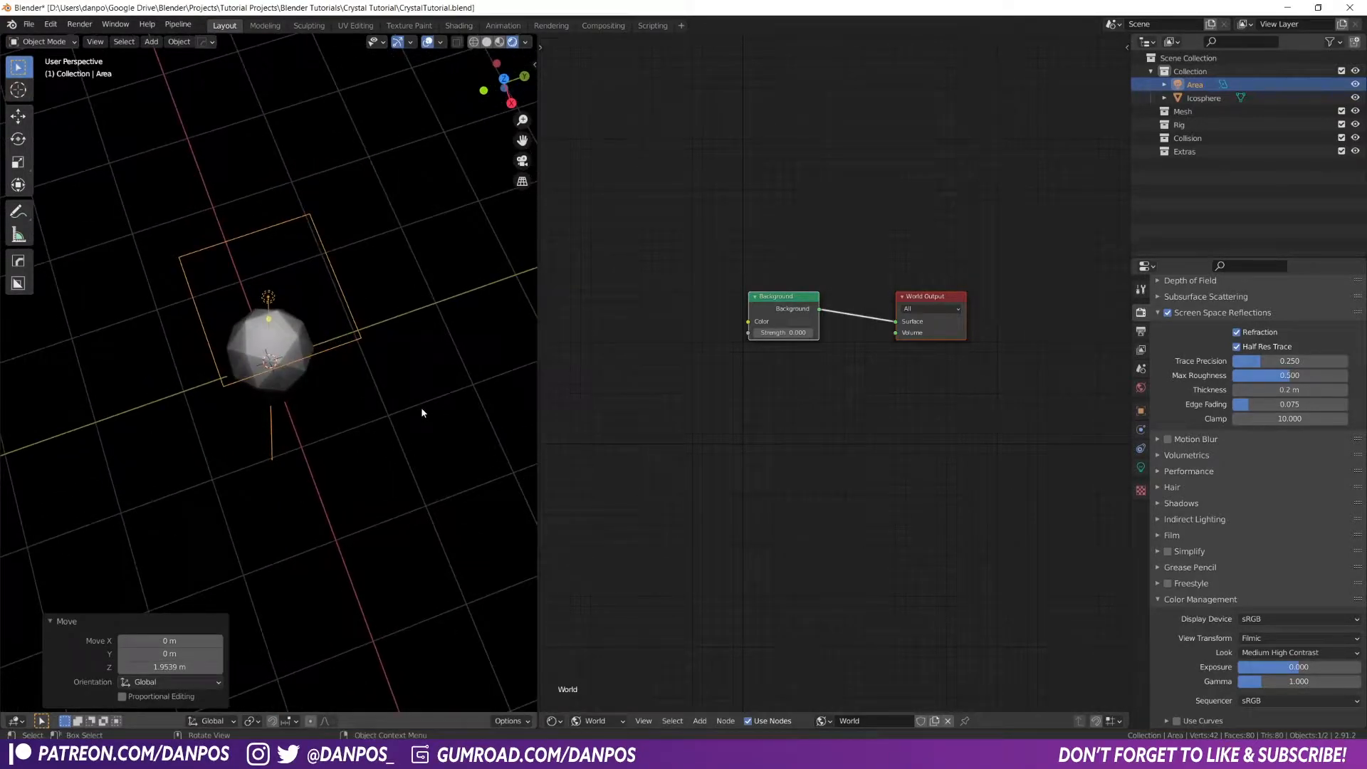
pyautogui.press('KP_7')
pyautogui.press('g')
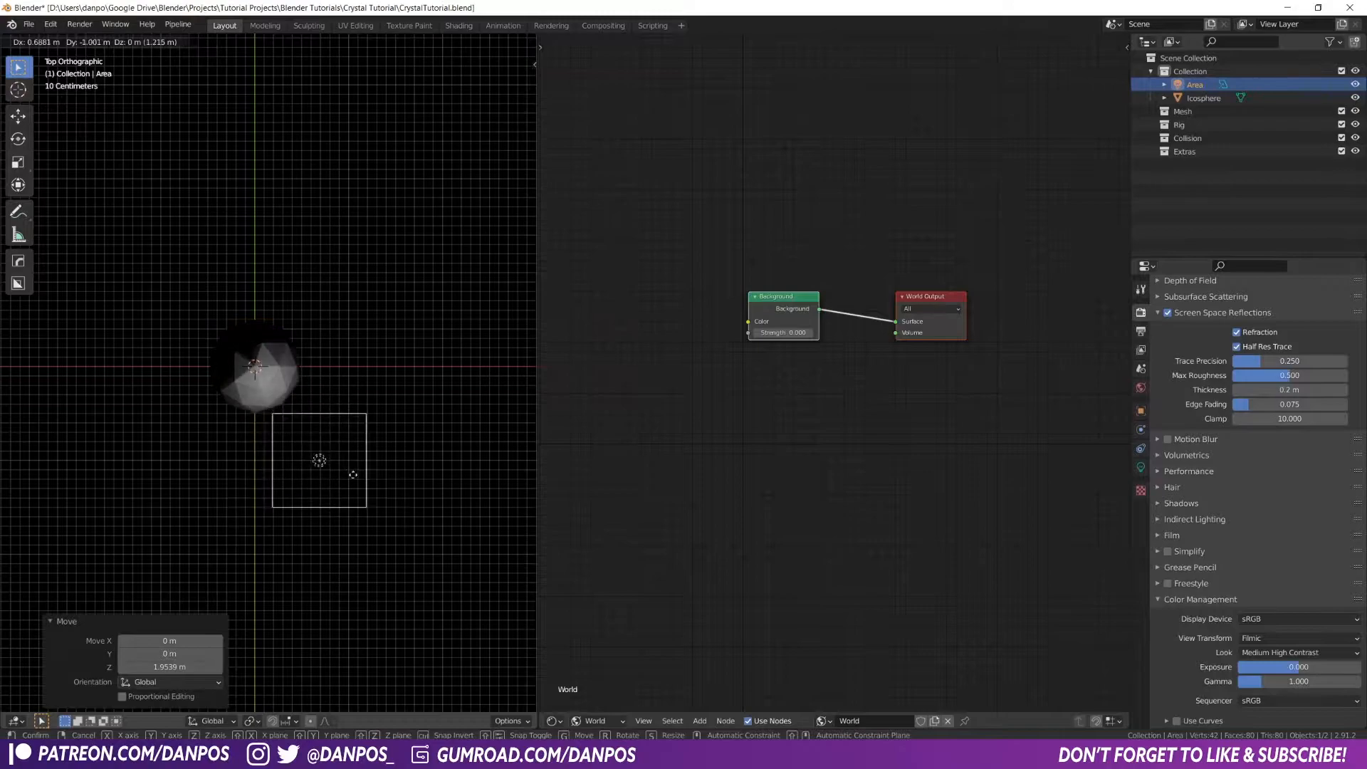
pyautogui.click(385, 515)
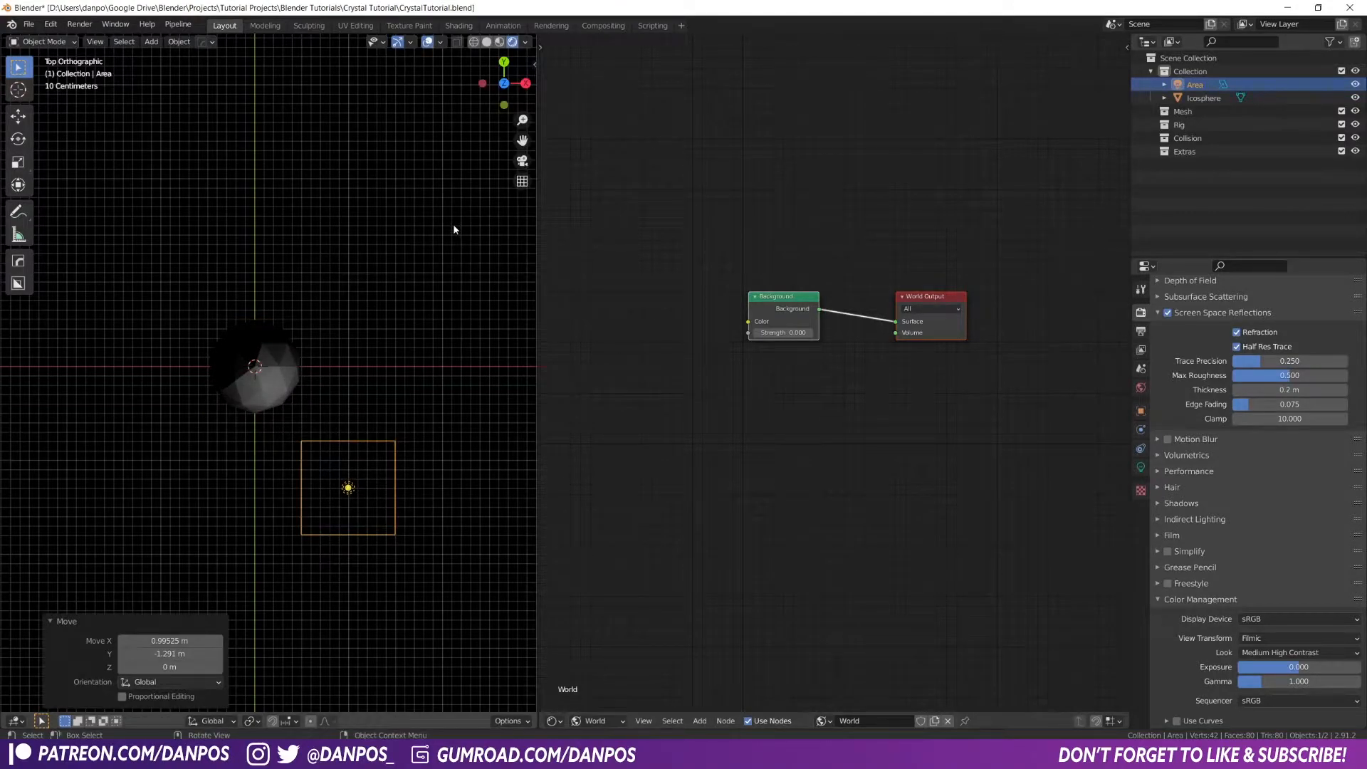
pyautogui.press('n')
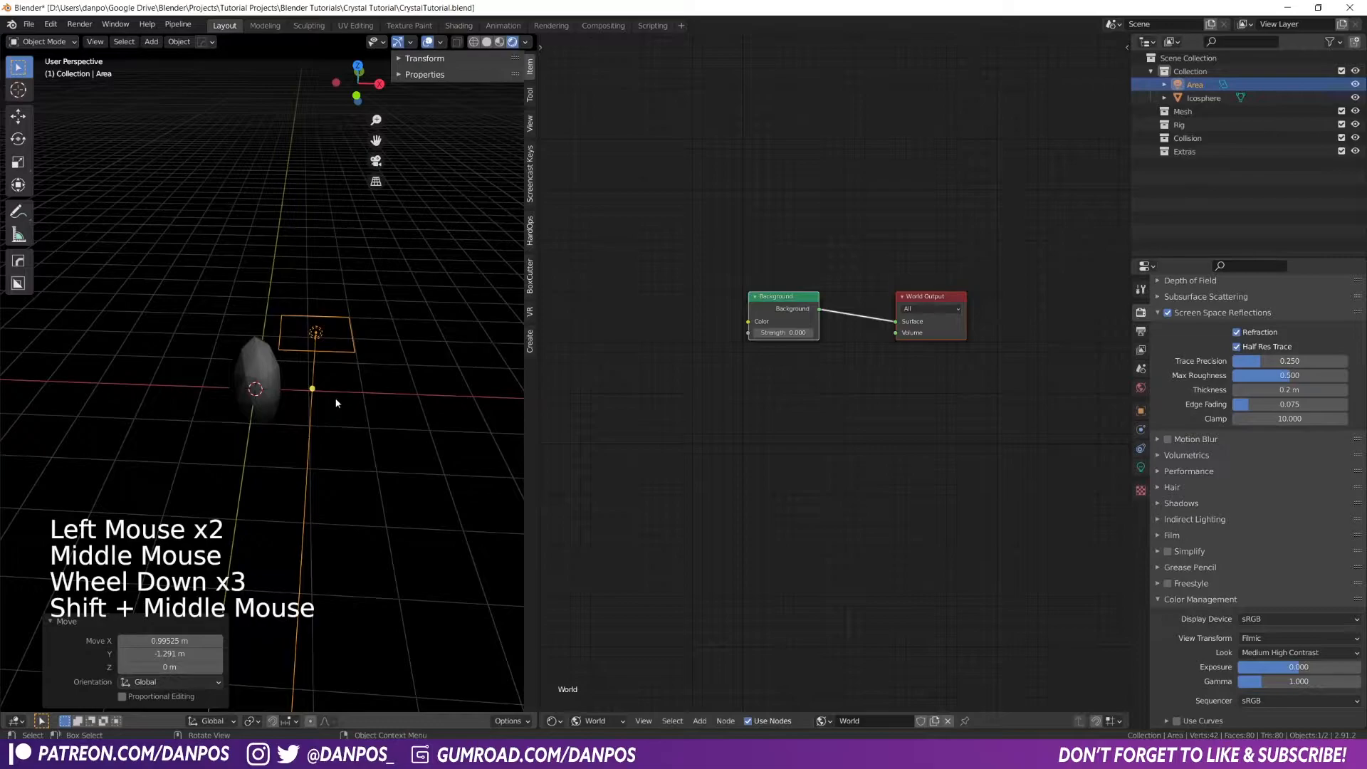
# Scale the area light up by about 1.45 and shift it slightly closer to and lower beside the crystal
pyautogui.moveTo(348, 446)
pyautogui.mouseDown(button='middle')
pyautogui.moveTo(370, 427)
pyautogui.moveTo(339, 428)
pyautogui.mouseUp(button='middle')
pyautogui.scroll(1, 370, 427)
pyautogui.press('s')
pyautogui.click(334, 428)
pyautogui.press('g')
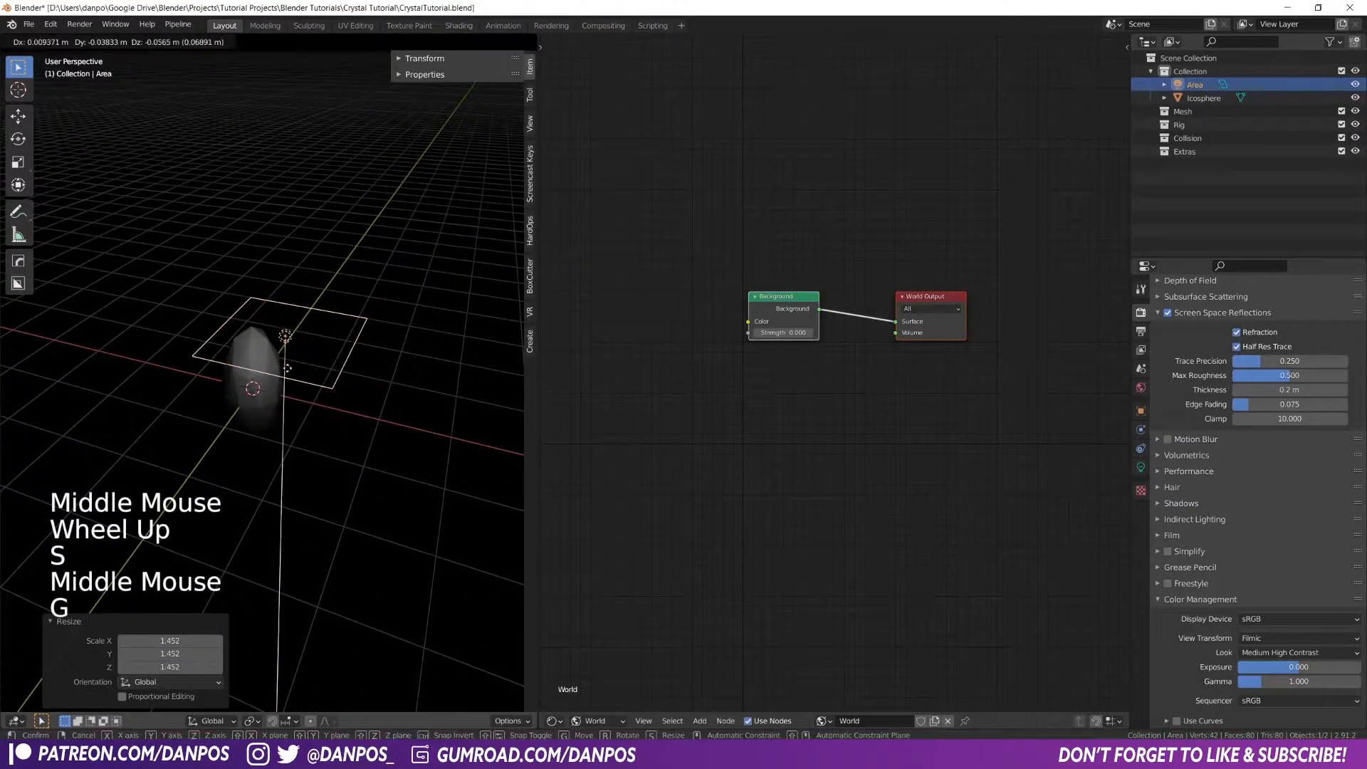
pyautogui.click(281, 381)
# Trackball-rotate the area light by about 46° and 7° so it points at the crystal
pyautogui.press('r')
pyautogui.press('r')
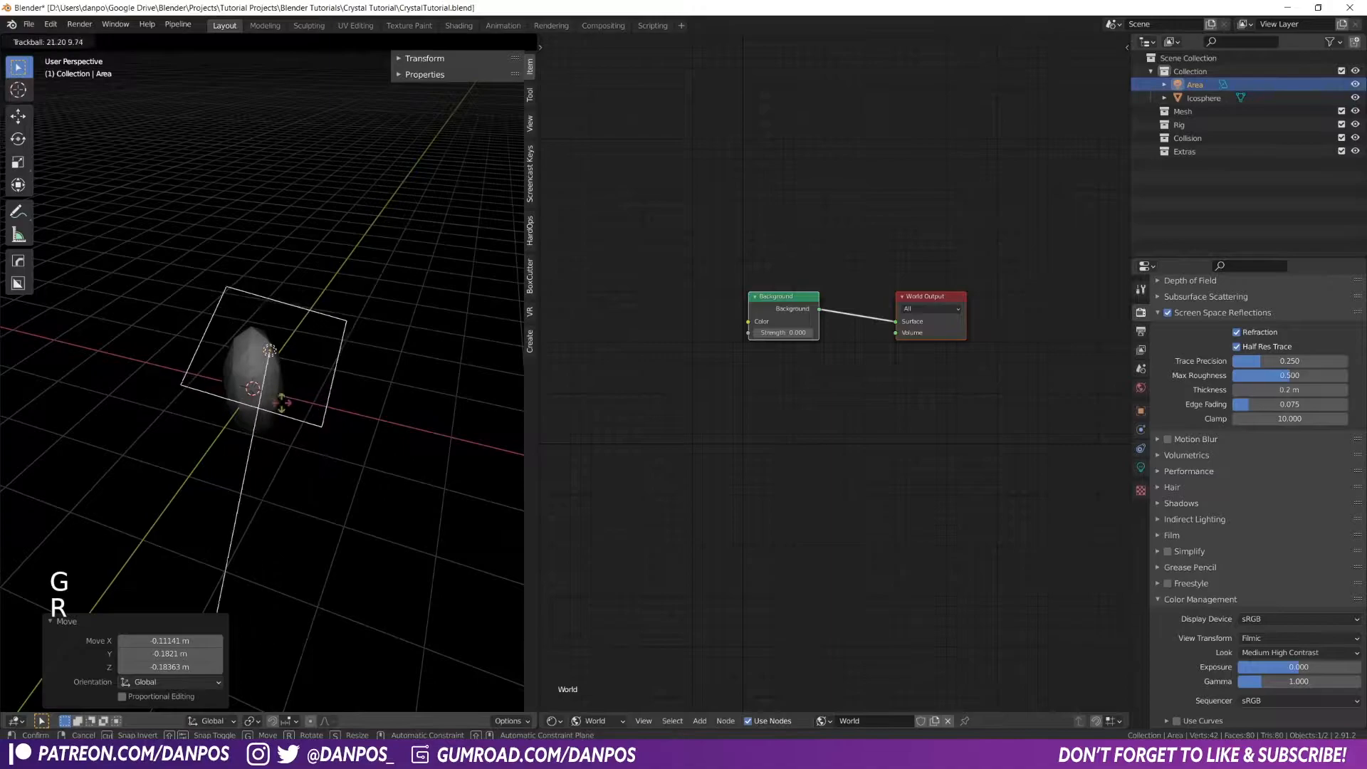
pyautogui.press('r')
pyautogui.press('r')
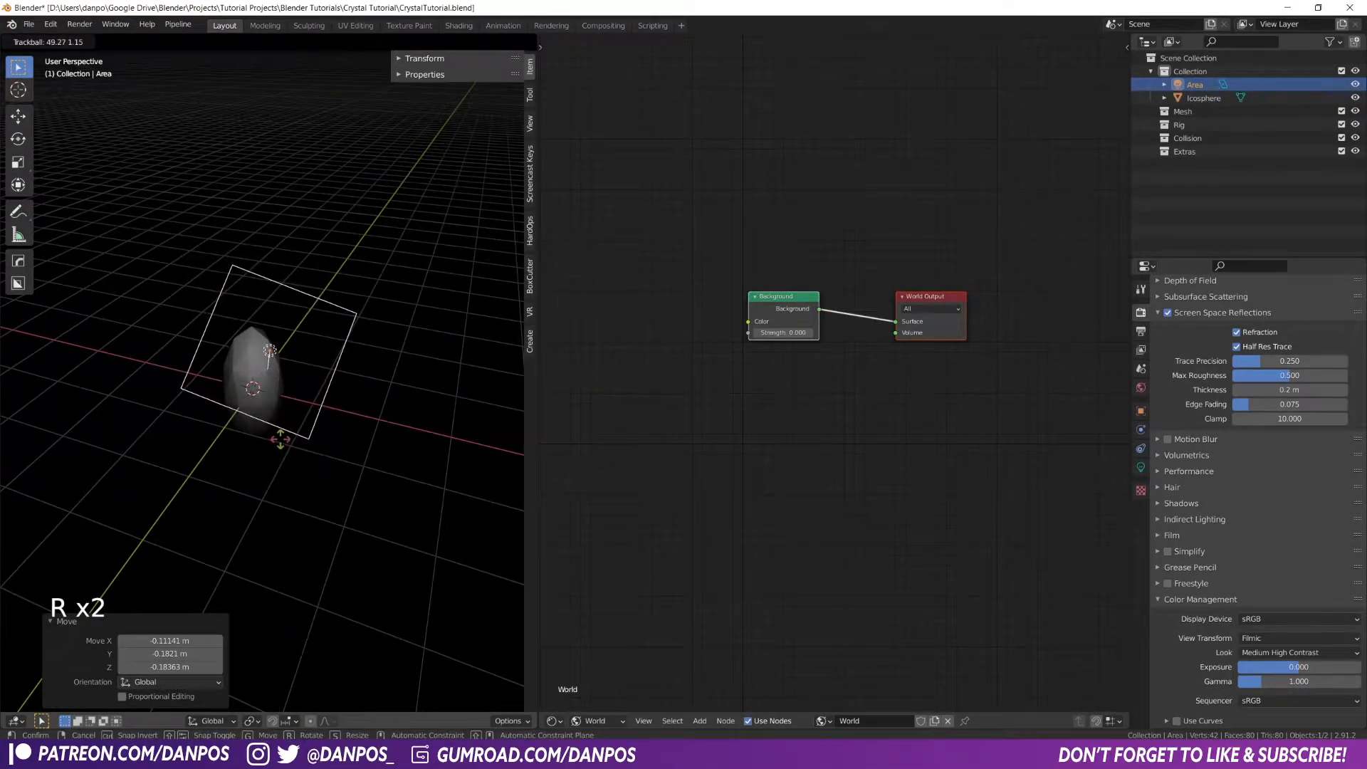
pyautogui.click(282, 436)
pyautogui.moveTo(283, 434); pyautogui.dragTo(325, 421, button='middle')
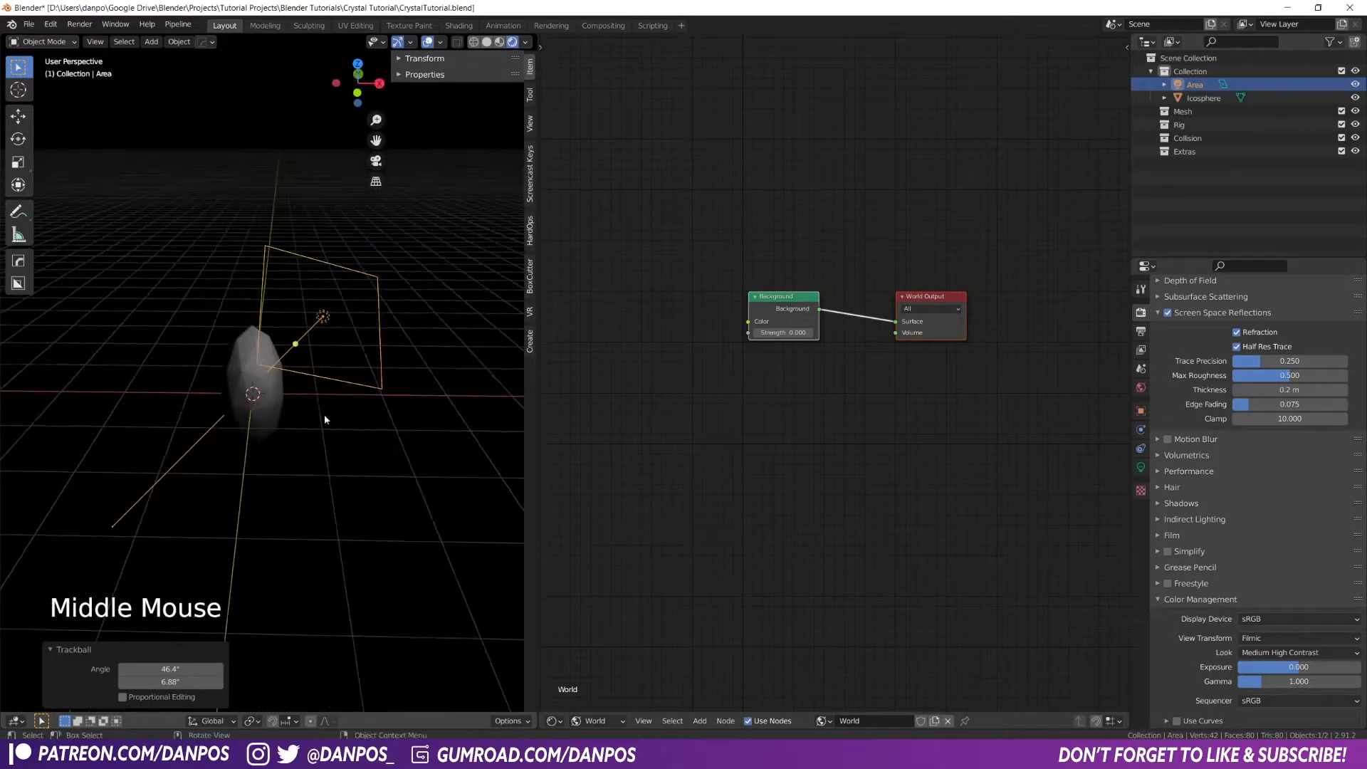
# Move the area light about 0.38 m in X and -0.64 m in Y from above, and tilt it about 15.5° towards the crystal
pyautogui.press('KP_7')
pyautogui.press('g')
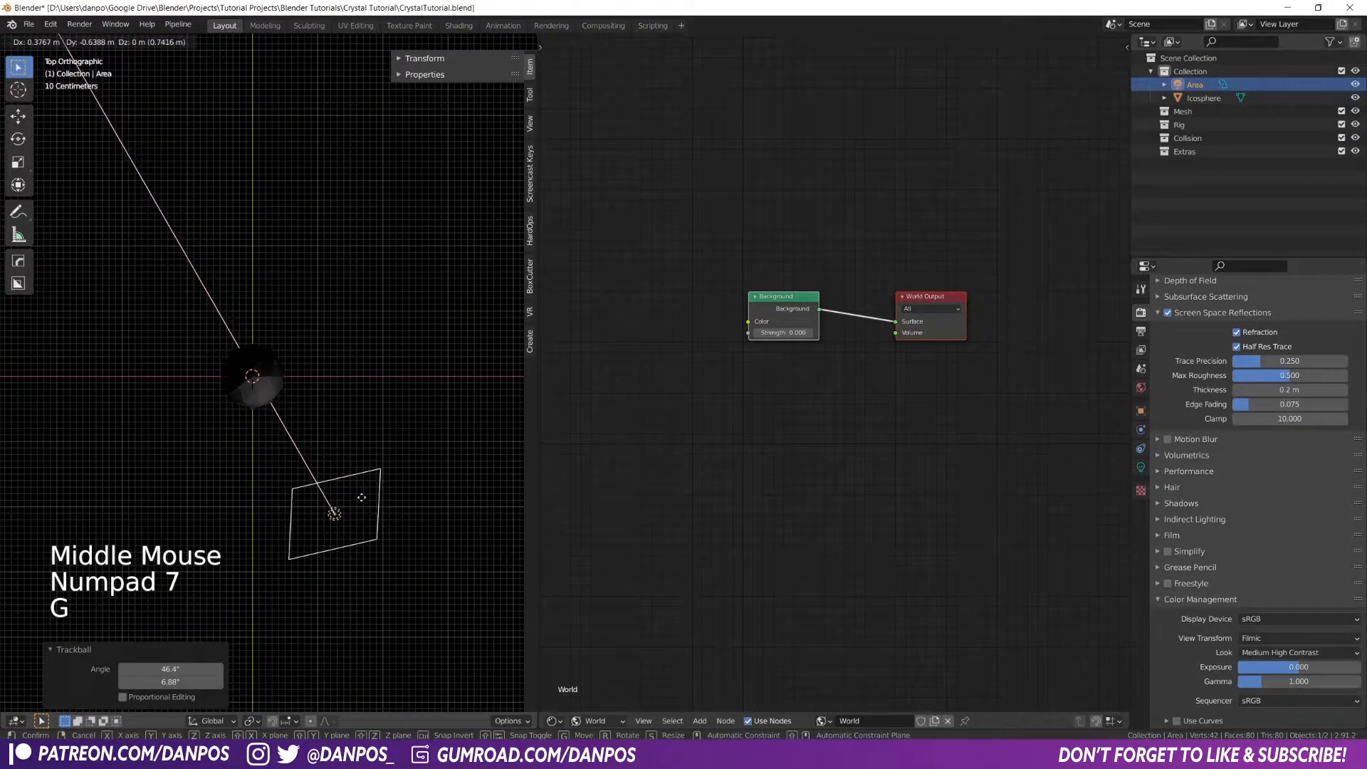
pyautogui.click(362, 498)
pyautogui.scroll(1, 363, 500)
pyautogui.moveTo(374, 521); pyautogui.dragTo(270, 399, button='middle')
pyautogui.press('r')
pyautogui.press('r')
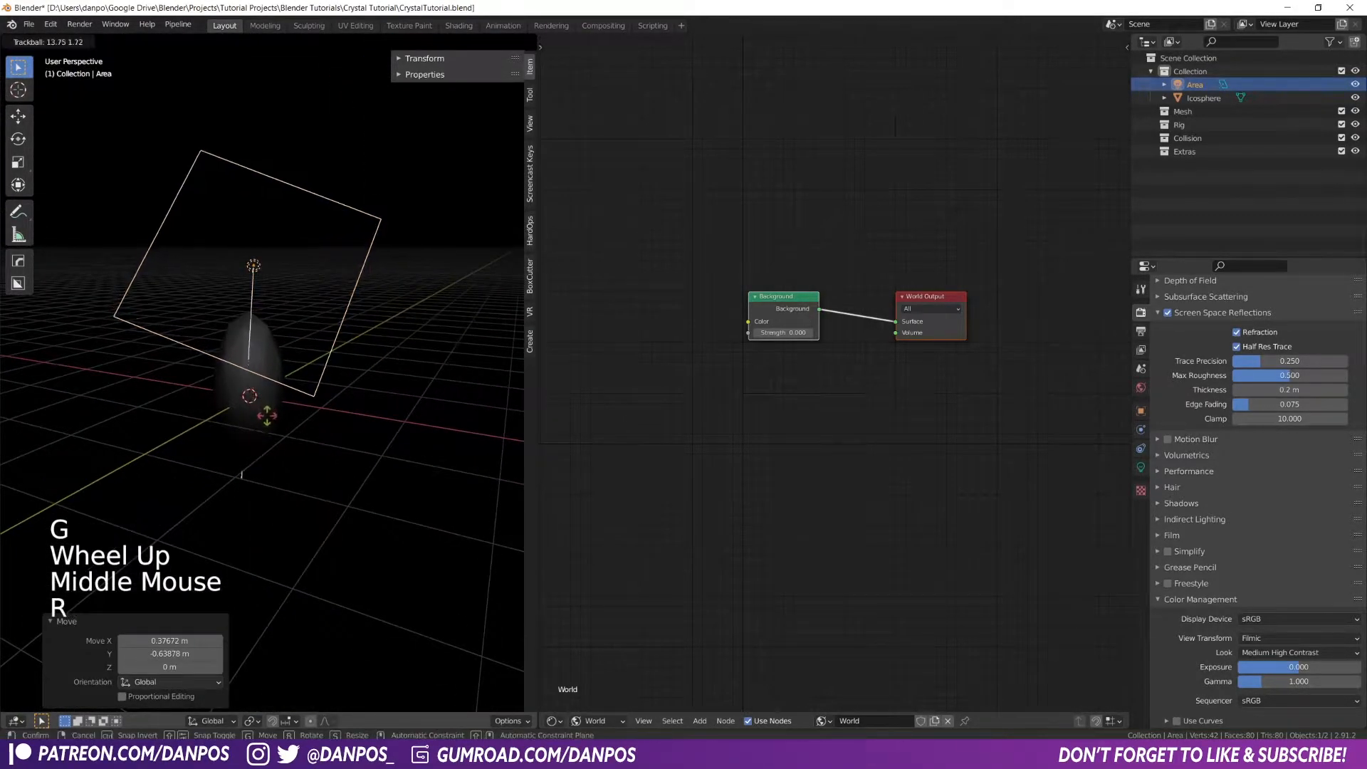
pyautogui.click(242, 476)
# Set the area light's power to 27.4 W
pyautogui.click(1140, 467)
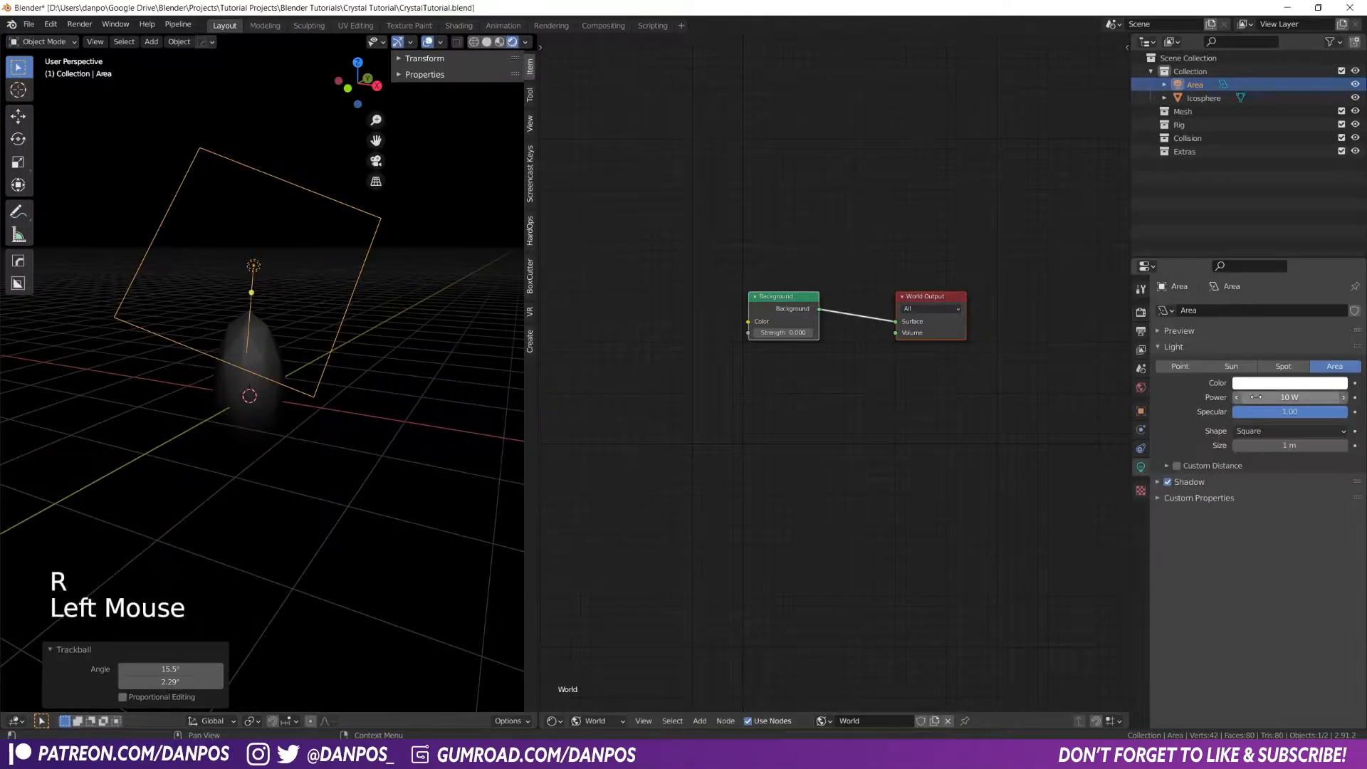
pyautogui.moveTo(1264, 397); pyautogui.dragTo(1289, 397)
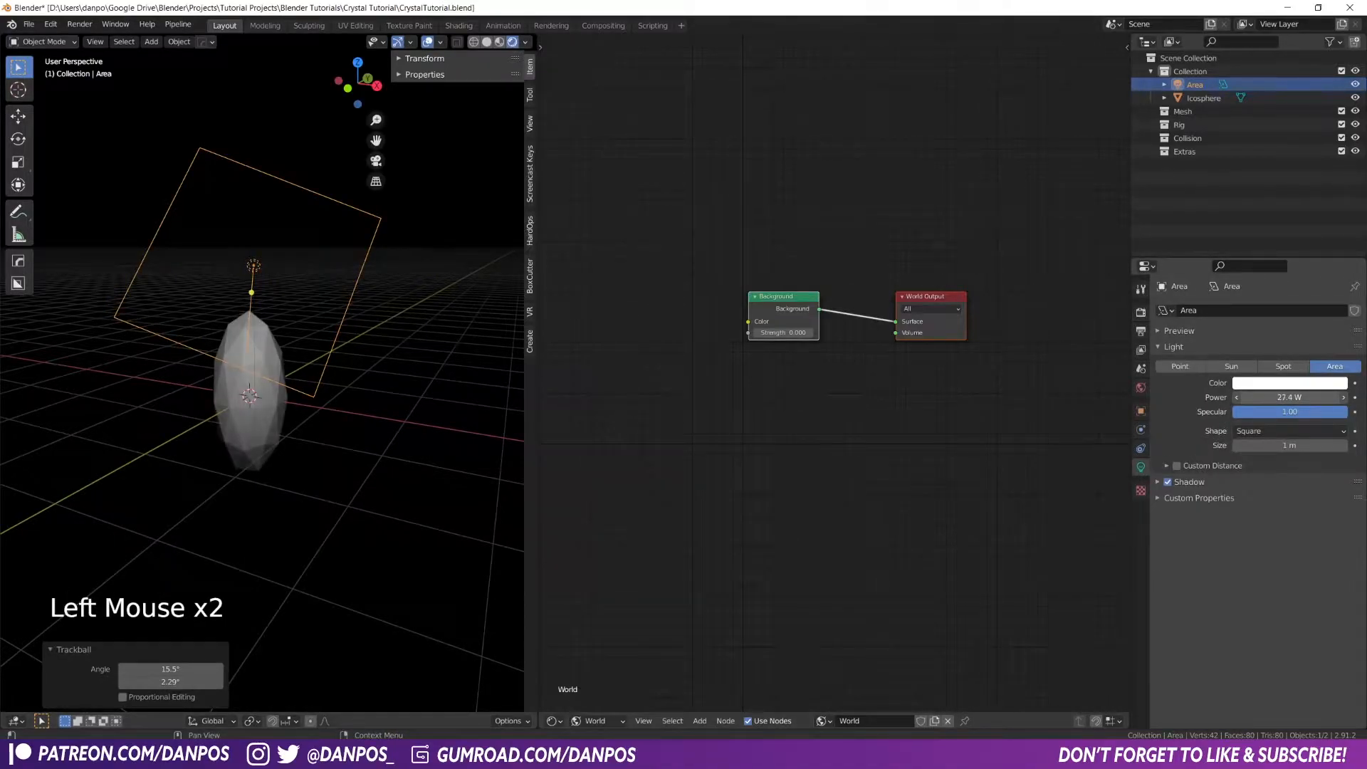
pyautogui.moveTo(482, 403); pyautogui.dragTo(66, 386, button='middle')
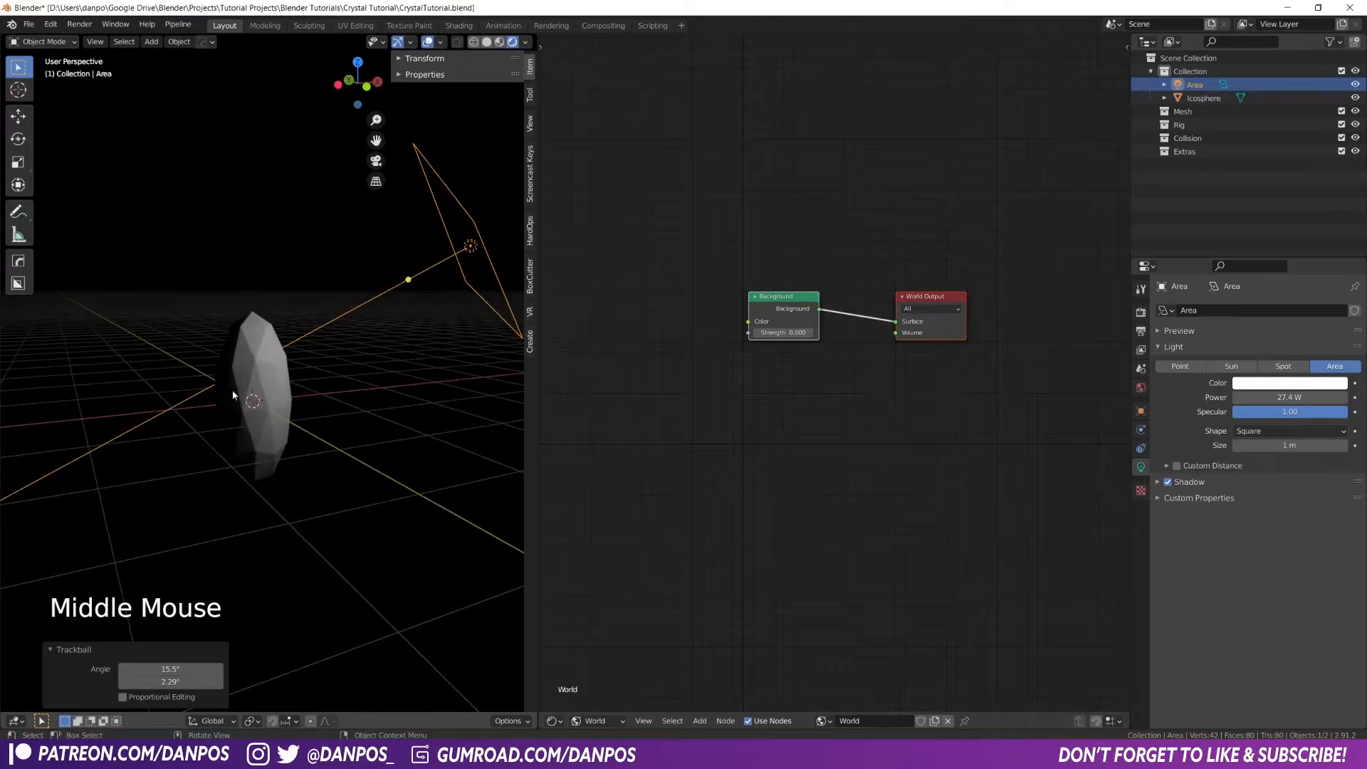
# Duplicate the area light to the opposite side of the crystal and rotate the copy about -170° around Z
pyautogui.press('KP_7')
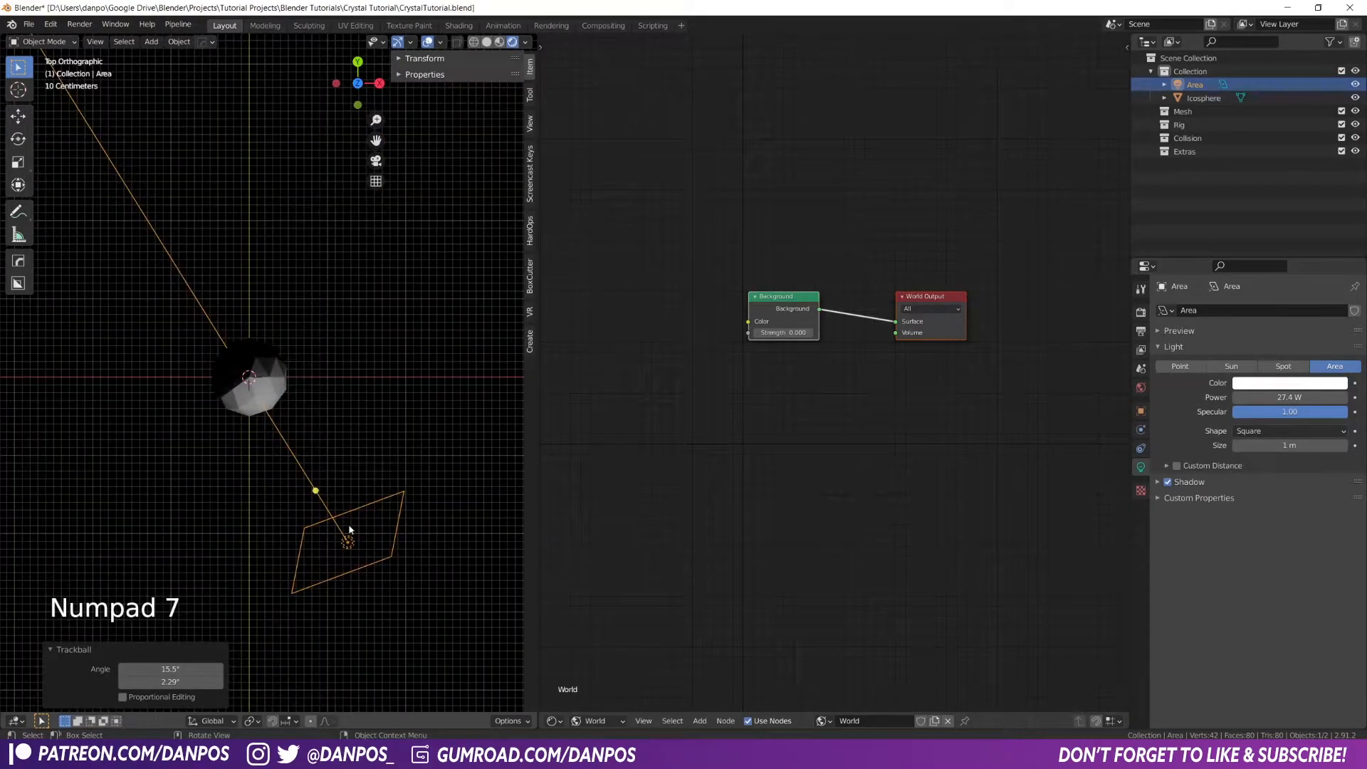
pyautogui.hotkey('shift', 'd')
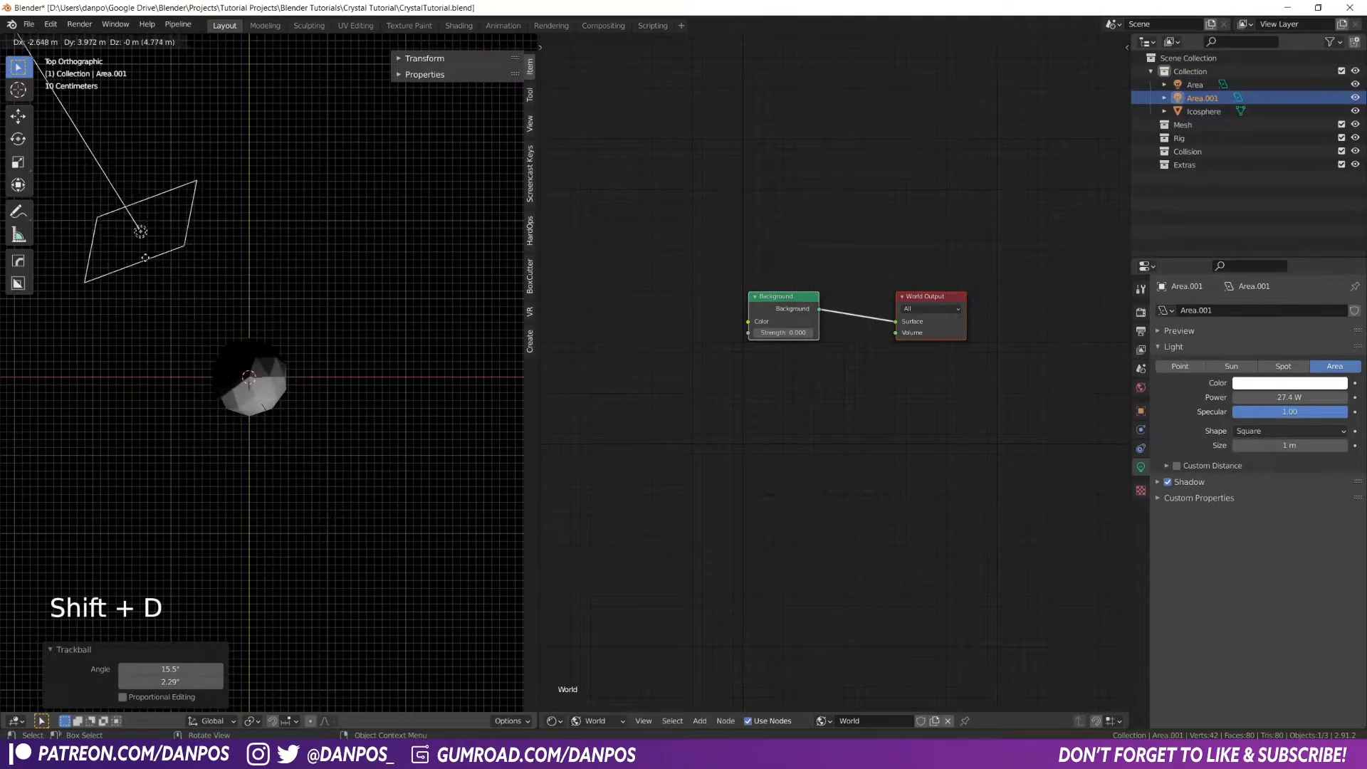
pyautogui.press('r')
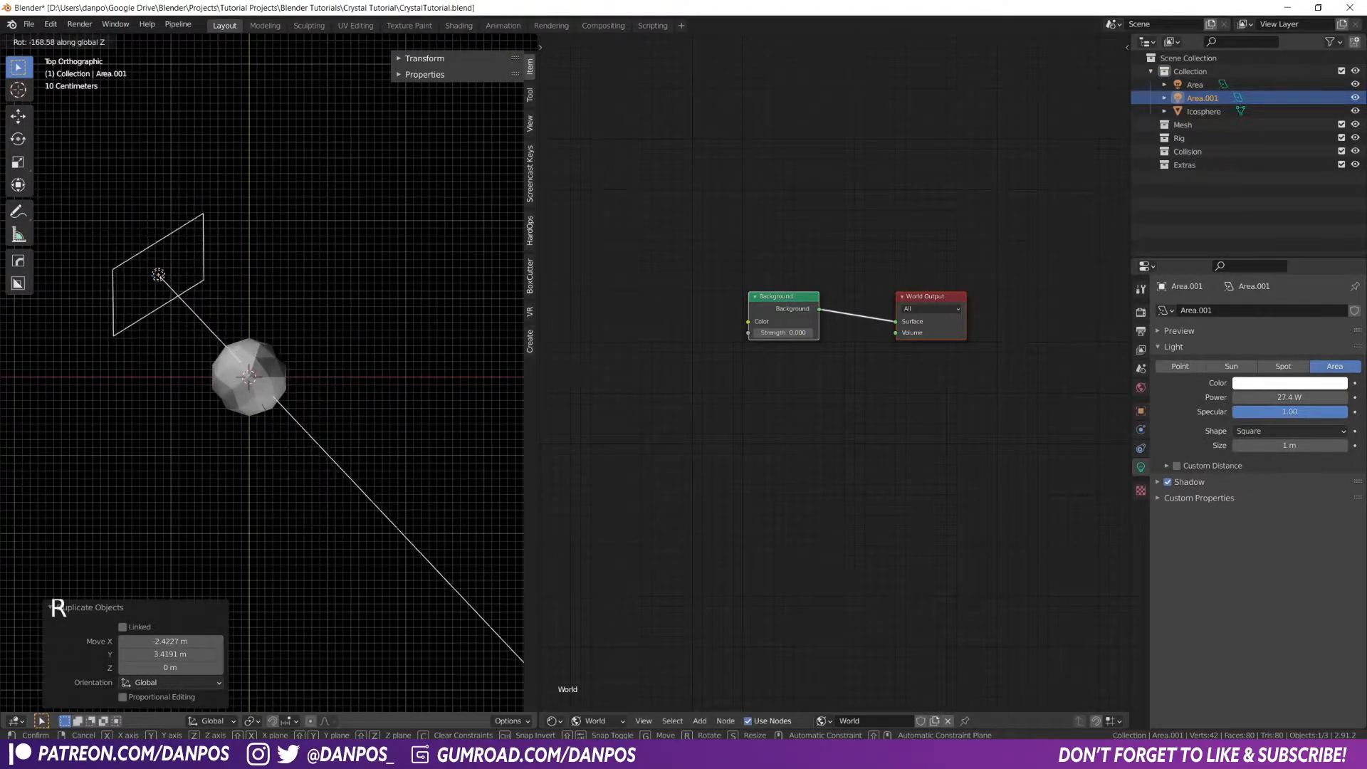
pyautogui.click(322, 416)
# Lower the duplicated area light about 2.89 m along global Z
pyautogui.moveTo(323, 416); pyautogui.dragTo(313, 333, button='middle')
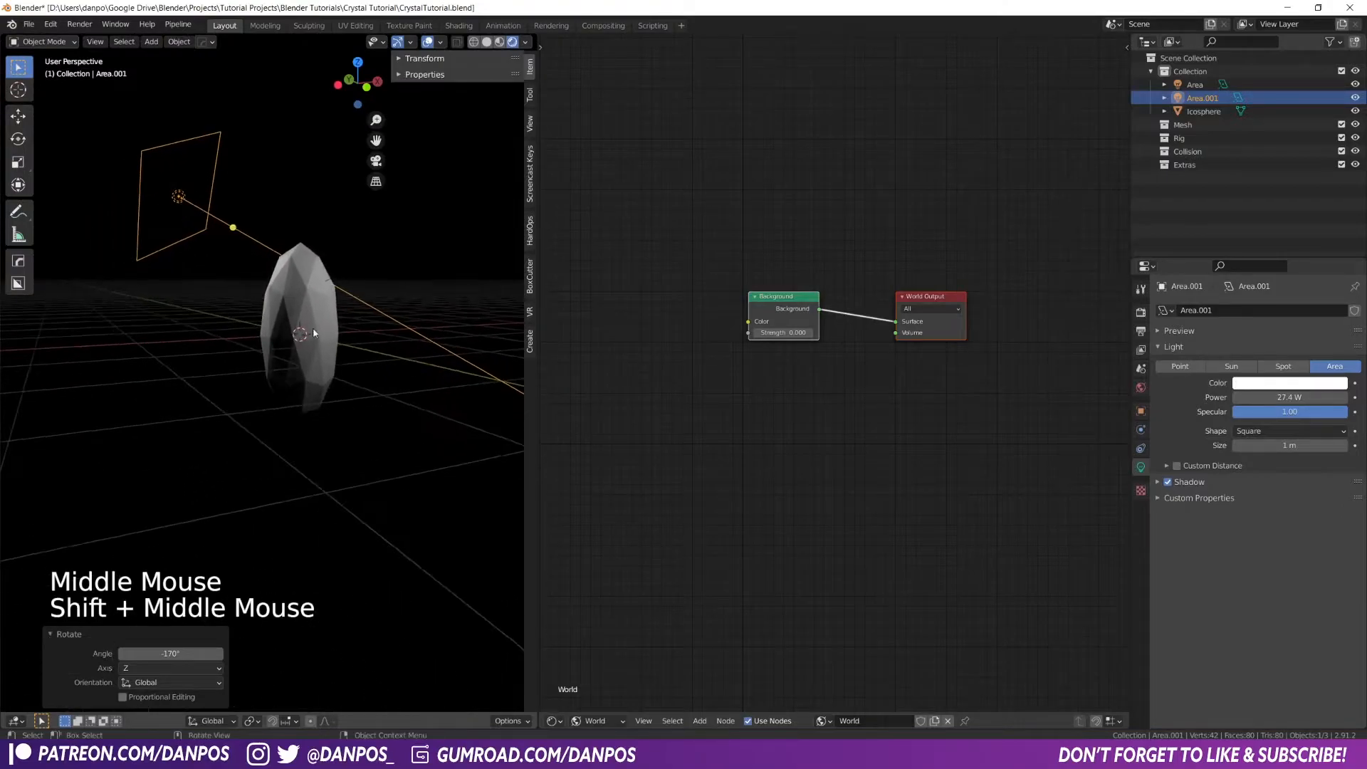
pyautogui.press('g')
pyautogui.press('z')
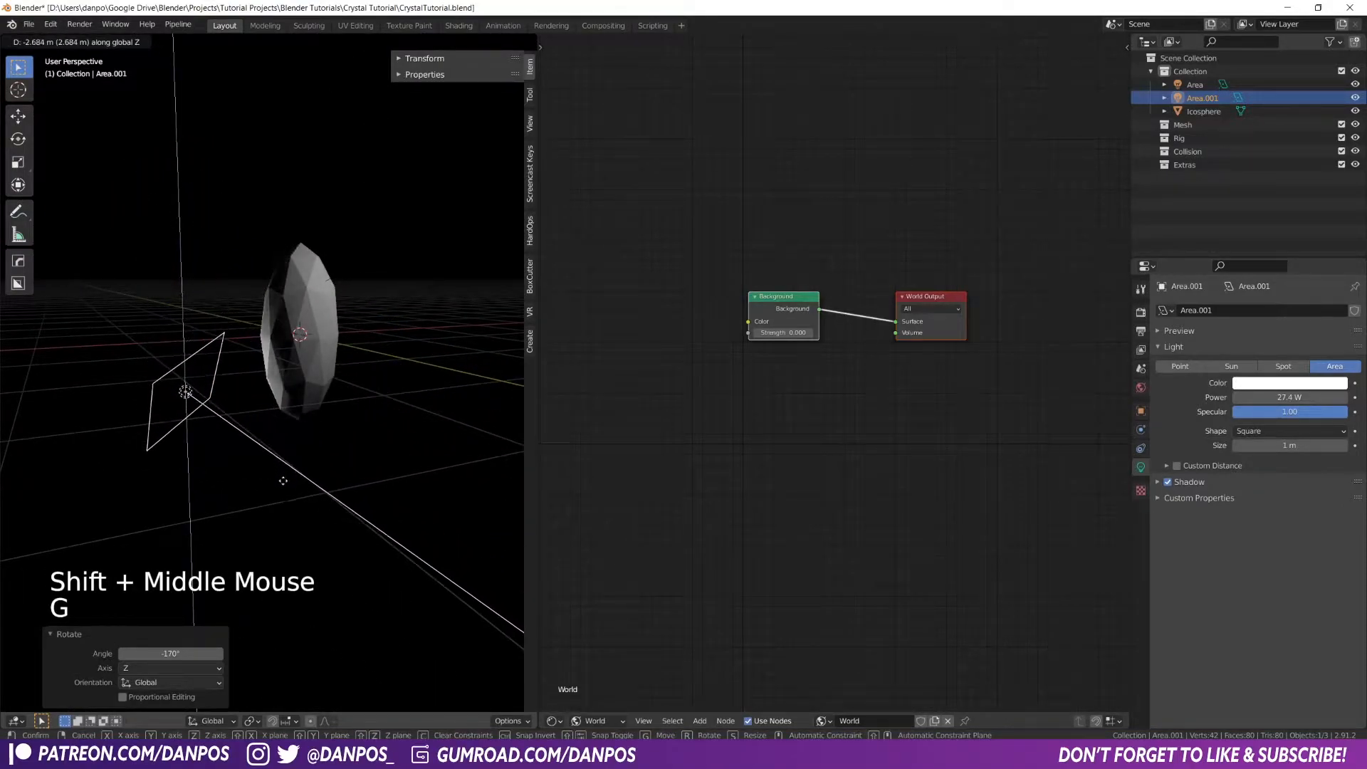
pyautogui.click(285, 496)
# Trackball-rotate the duplicated light by about 35° so it aims up at the crystal from below
pyautogui.press('r')
pyautogui.rightClick(362, 484)
pyautogui.moveTo(264, 455); pyautogui.dragTo(384, 448, button='middle')
pyautogui.press('r')
pyautogui.press('r')
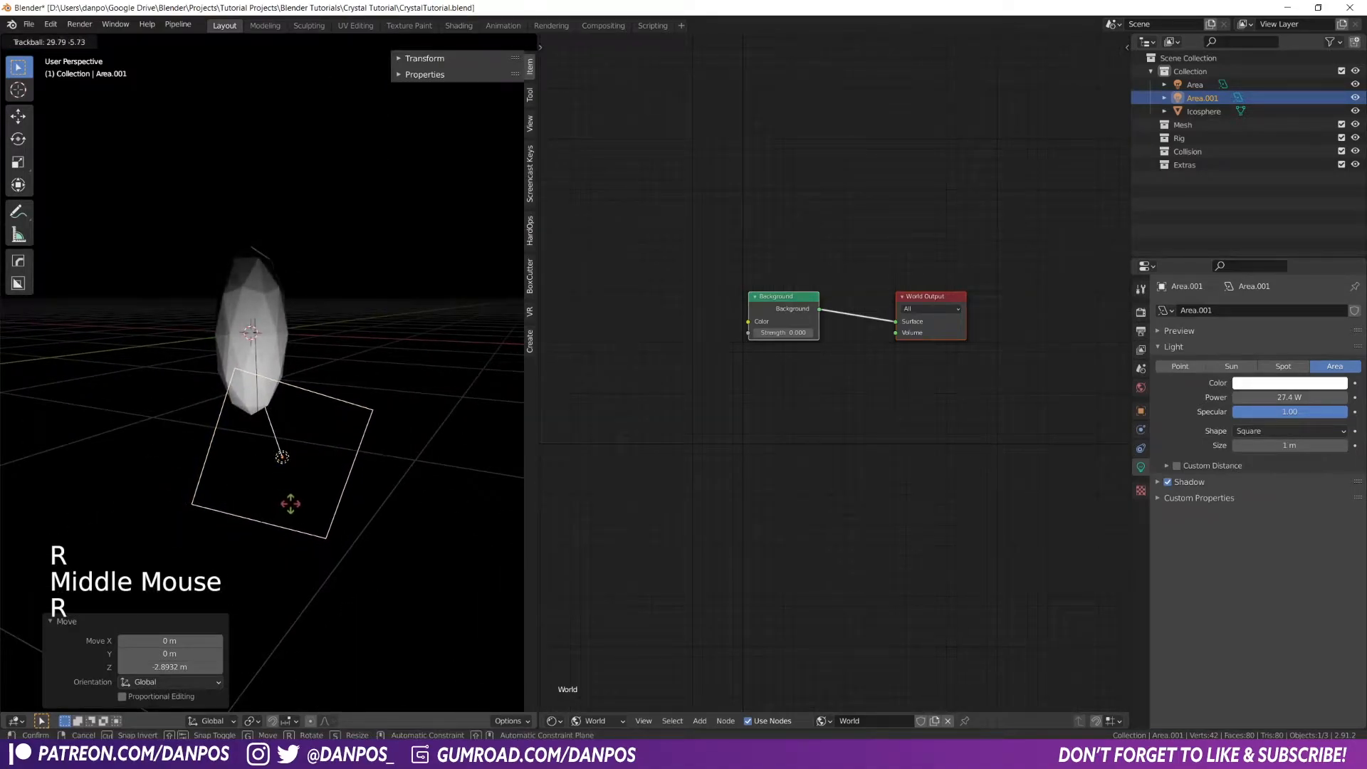
pyautogui.click(295, 508)
pyautogui.moveTo(293, 502); pyautogui.dragTo(204, 455, button='middle')
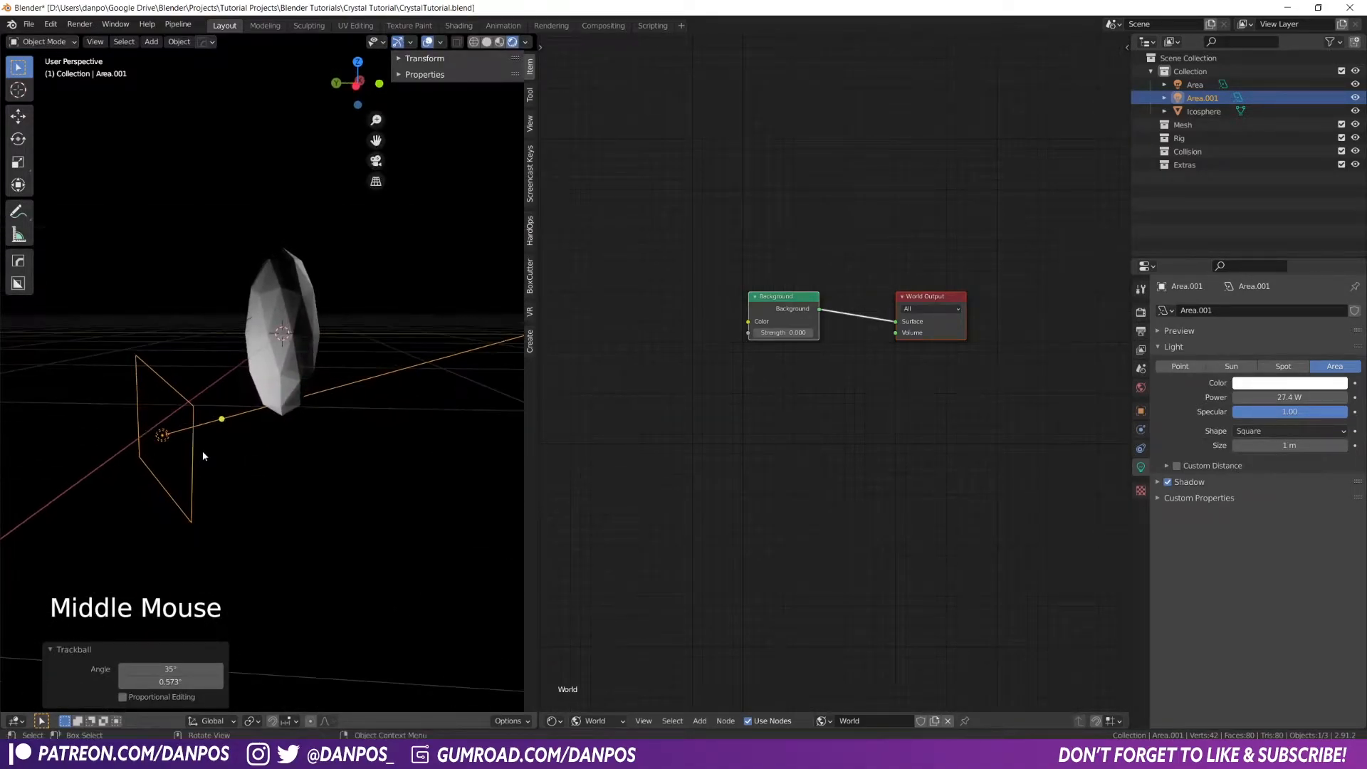
# Move the duplicated light about 1.83 m along its local Z axis, away from the crystal
pyautogui.press('g')
pyautogui.press('z')
pyautogui.press('z')
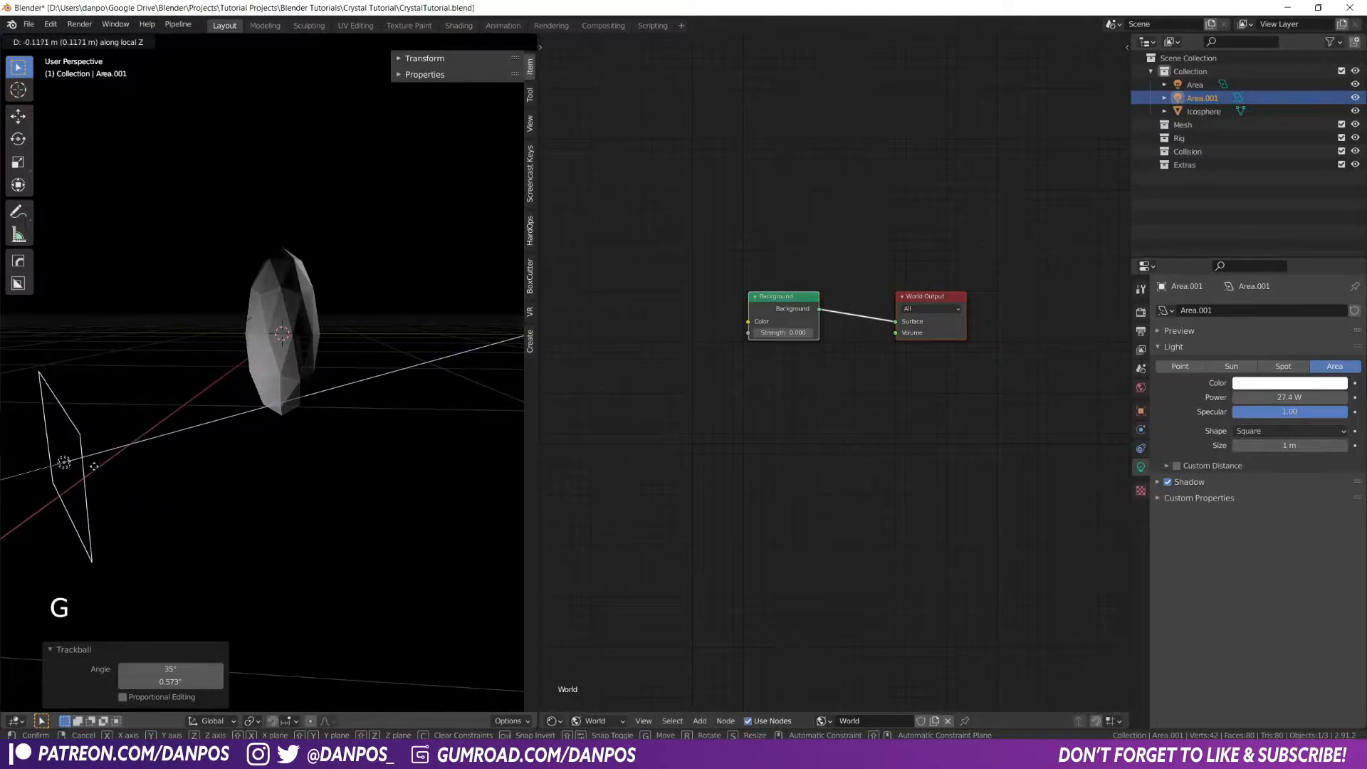
pyautogui.click(12, 478)
pyautogui.scroll(-2, 135, 465)
pyautogui.keyDown('shift'); pyautogui.moveTo(203, 459); pyautogui.dragTo(235, 459, button='middle'); pyautogui.keyUp('shift')
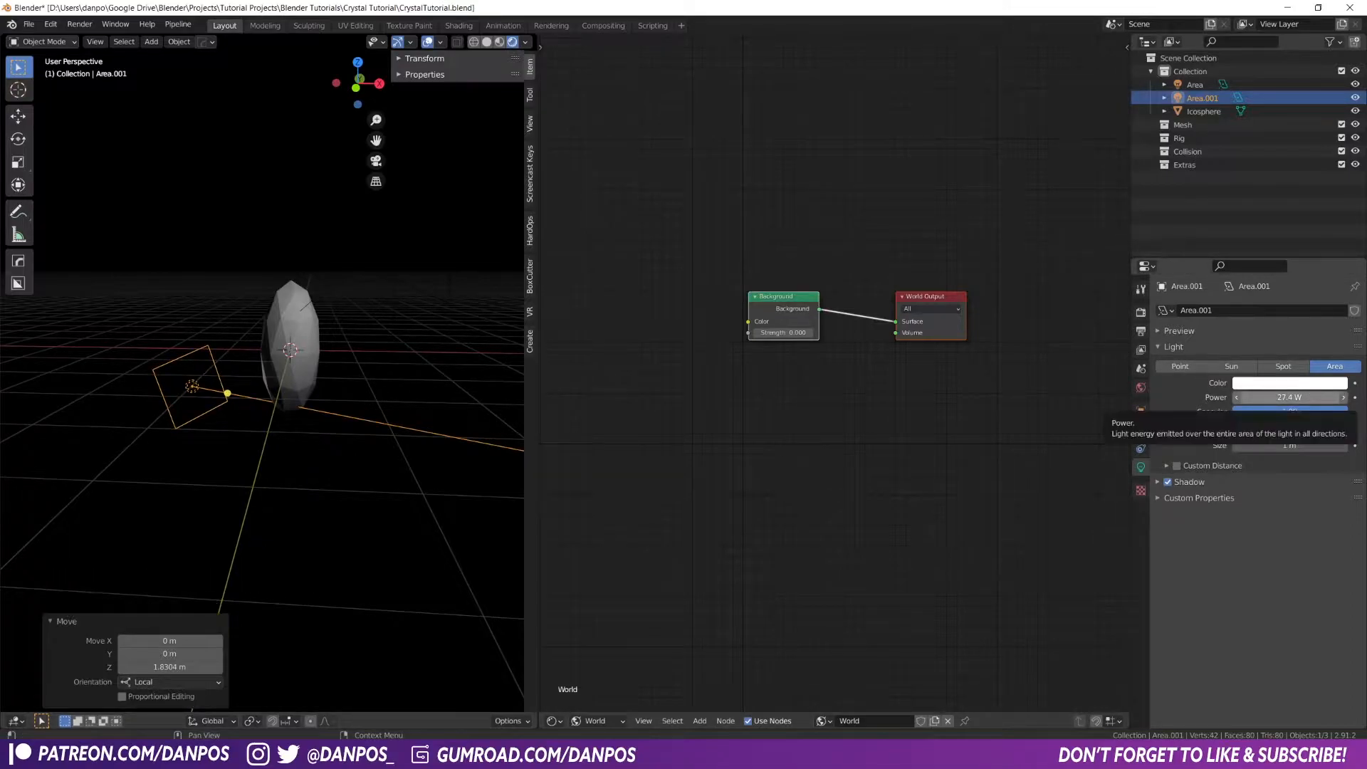
# Set the duplicated light's power to 20.5 W
pyautogui.moveTo(1290, 397); pyautogui.dragTo(1275, 398)
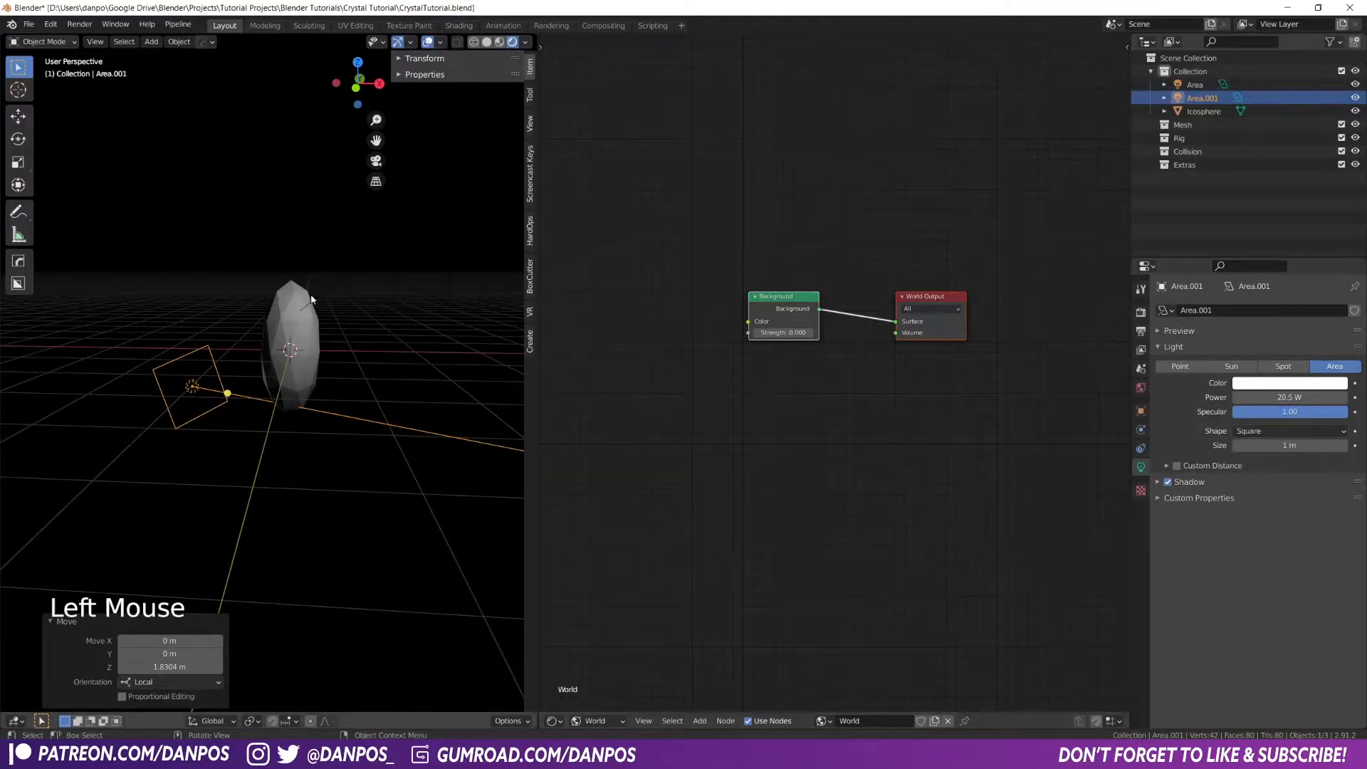
pyautogui.moveTo(252, 400); pyautogui.dragTo(164, 361, button='middle')
pyautogui.scroll(3, 267, 400)
pyautogui.scroll(-2, 239, 390)
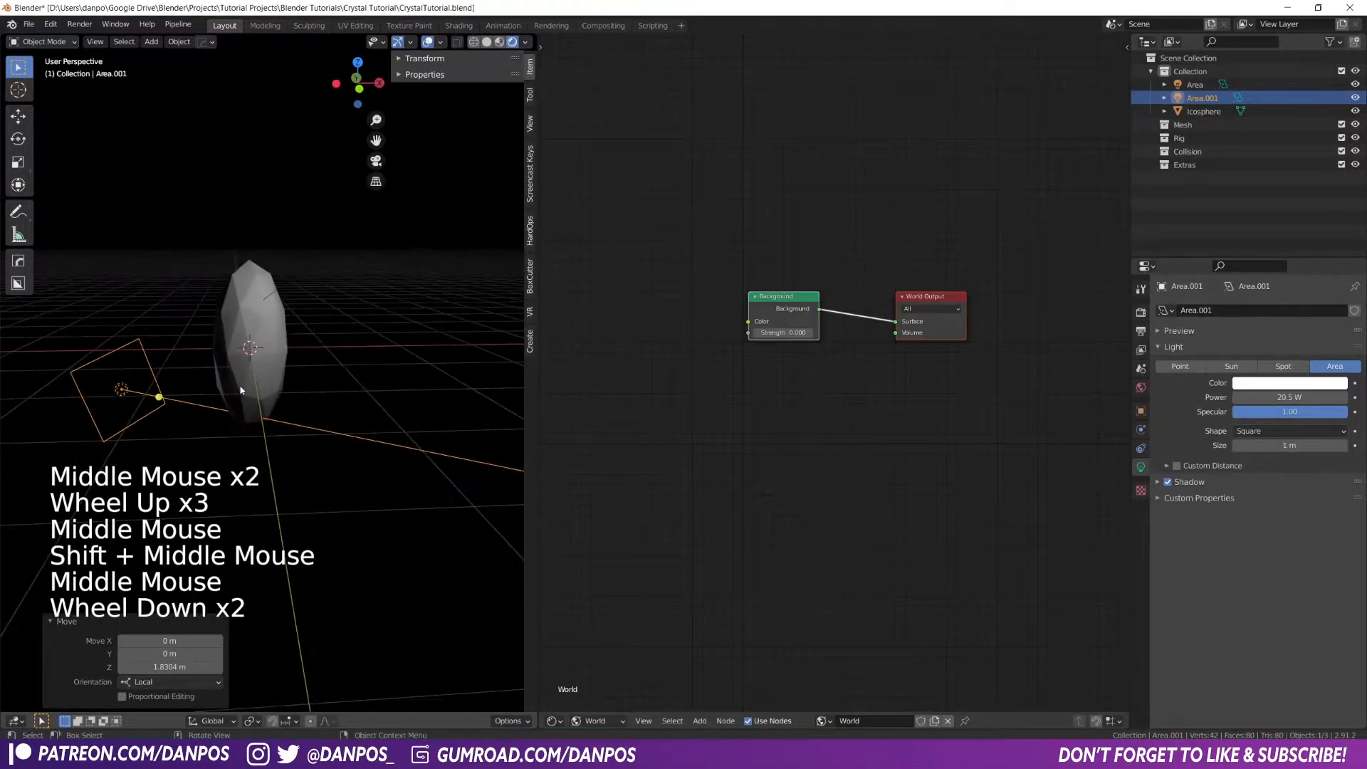
# Deselect the light and hide the overlays in the 3D viewport
pyautogui.click(306, 334)
pyautogui.moveTo(374, 349); pyautogui.dragTo(341, 322, button='middle')
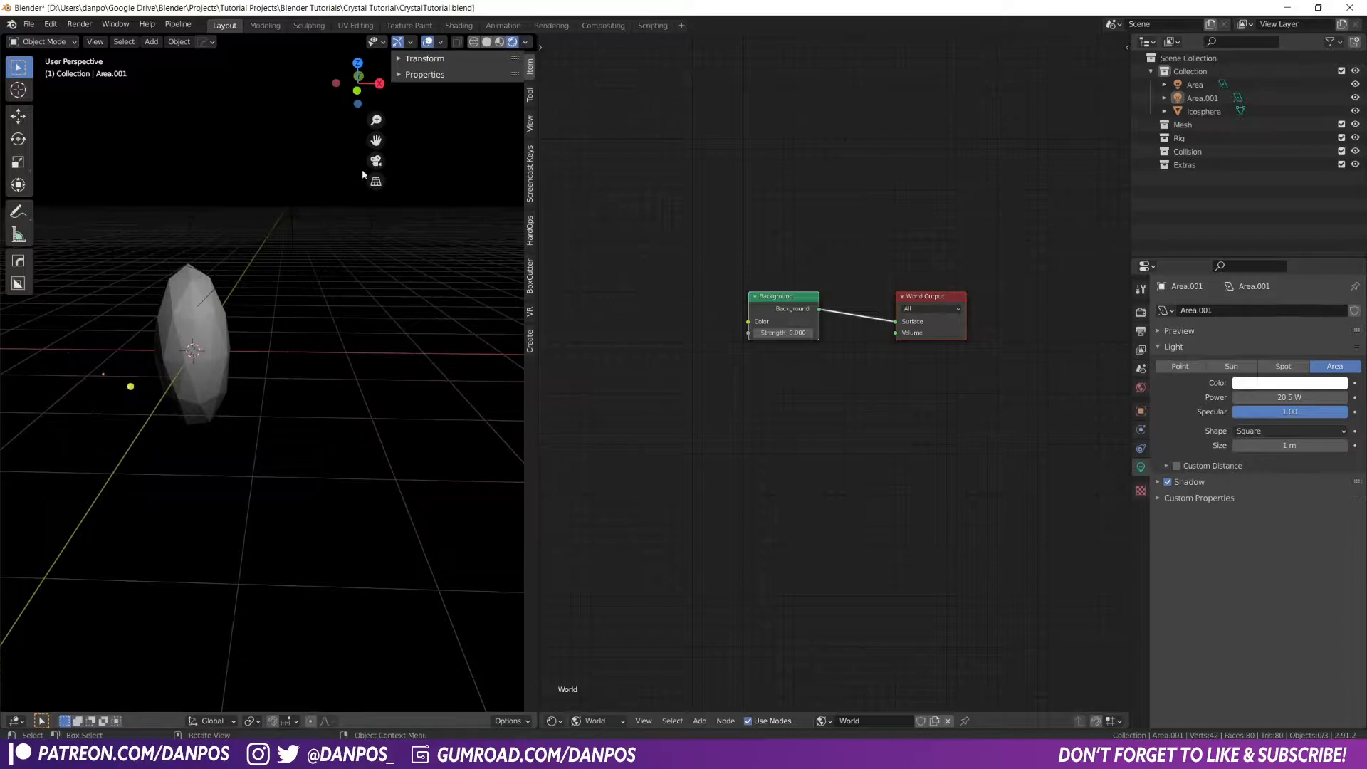
pyautogui.click(427, 41)
pyautogui.moveTo(391, 227); pyautogui.dragTo(297, 365, button='middle')
pyautogui.scroll(2, 302, 374)
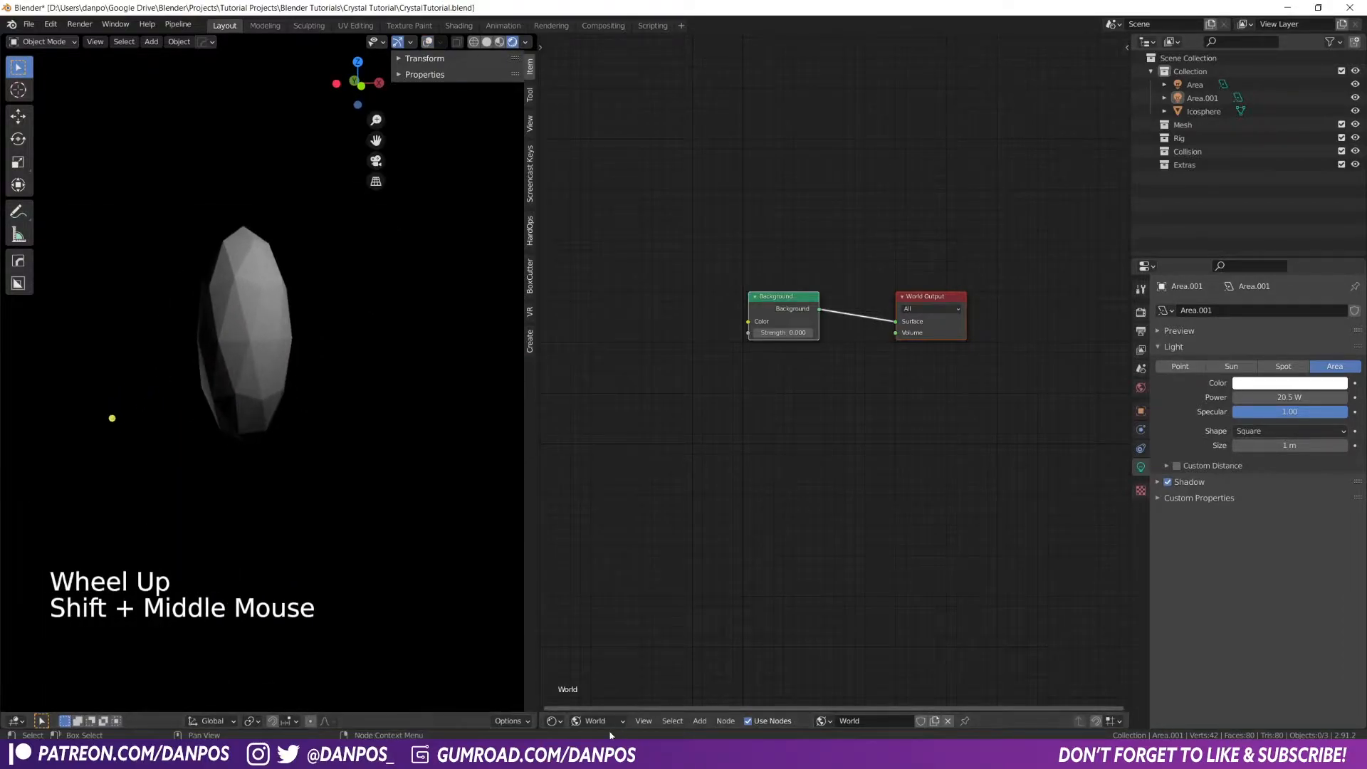
# Switch the node editor back to Object shading and select the icosphere to show its Crystal Shader nodes
pyautogui.click(597, 721)
pyautogui.click(610, 705)
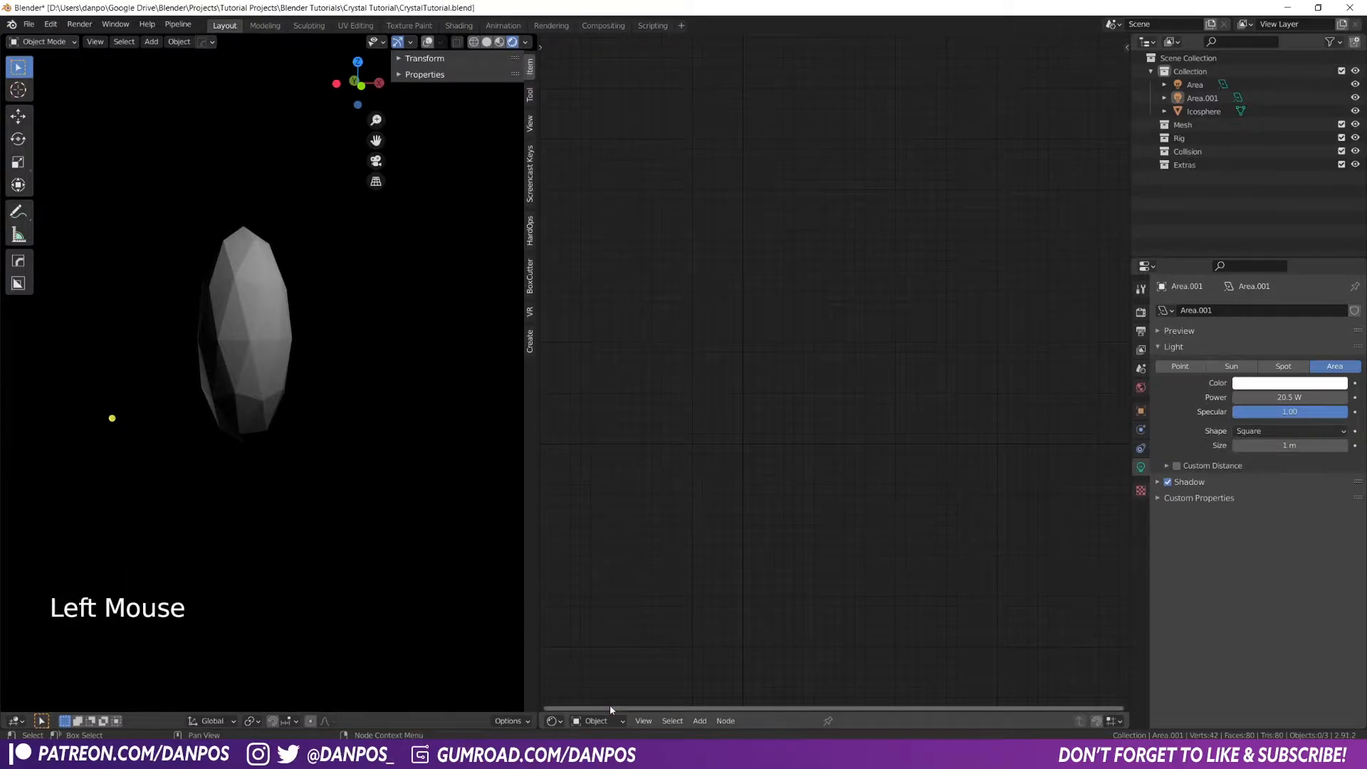
pyautogui.click(259, 293)
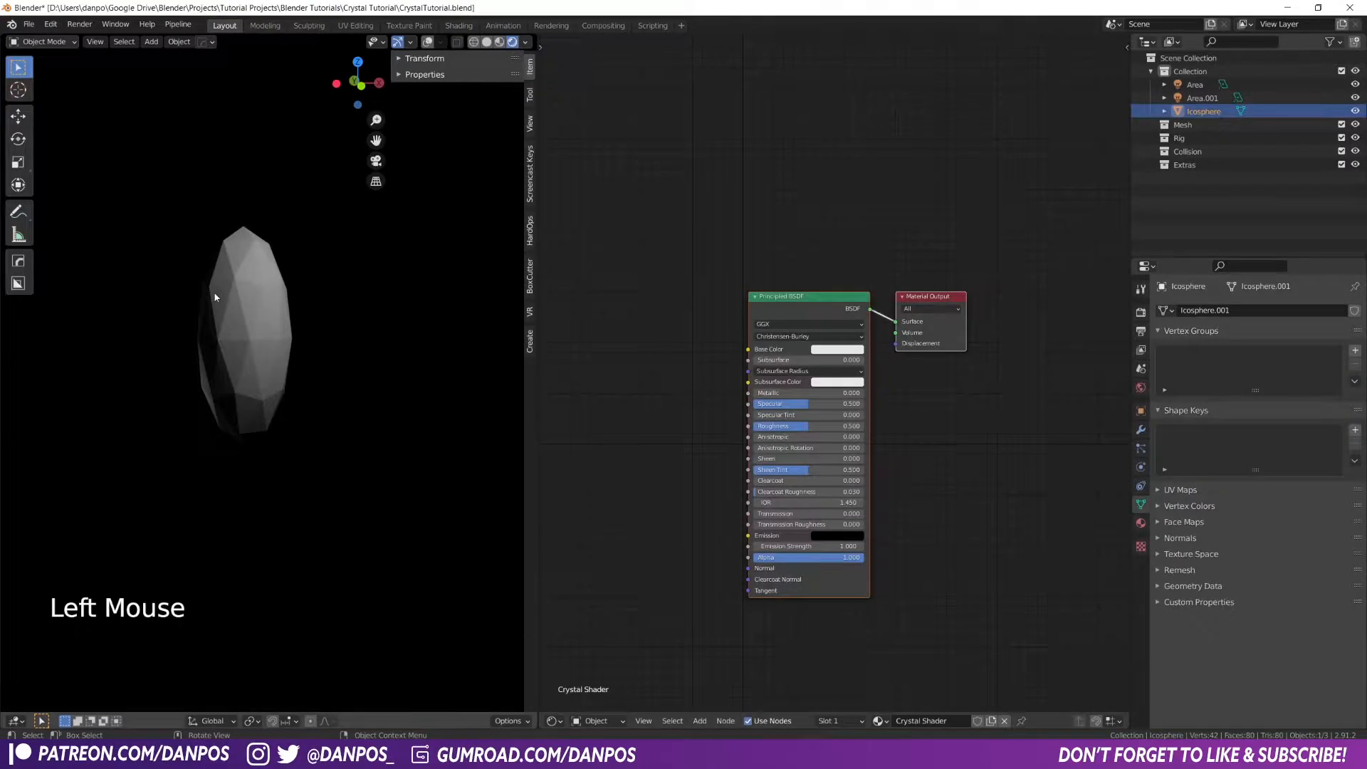
pyautogui.moveTo(656, 361); pyautogui.dragTo(723, 339, button='middle')
pyautogui.scroll(-2, 716, 357)
pyautogui.scroll(-2, 716, 356)
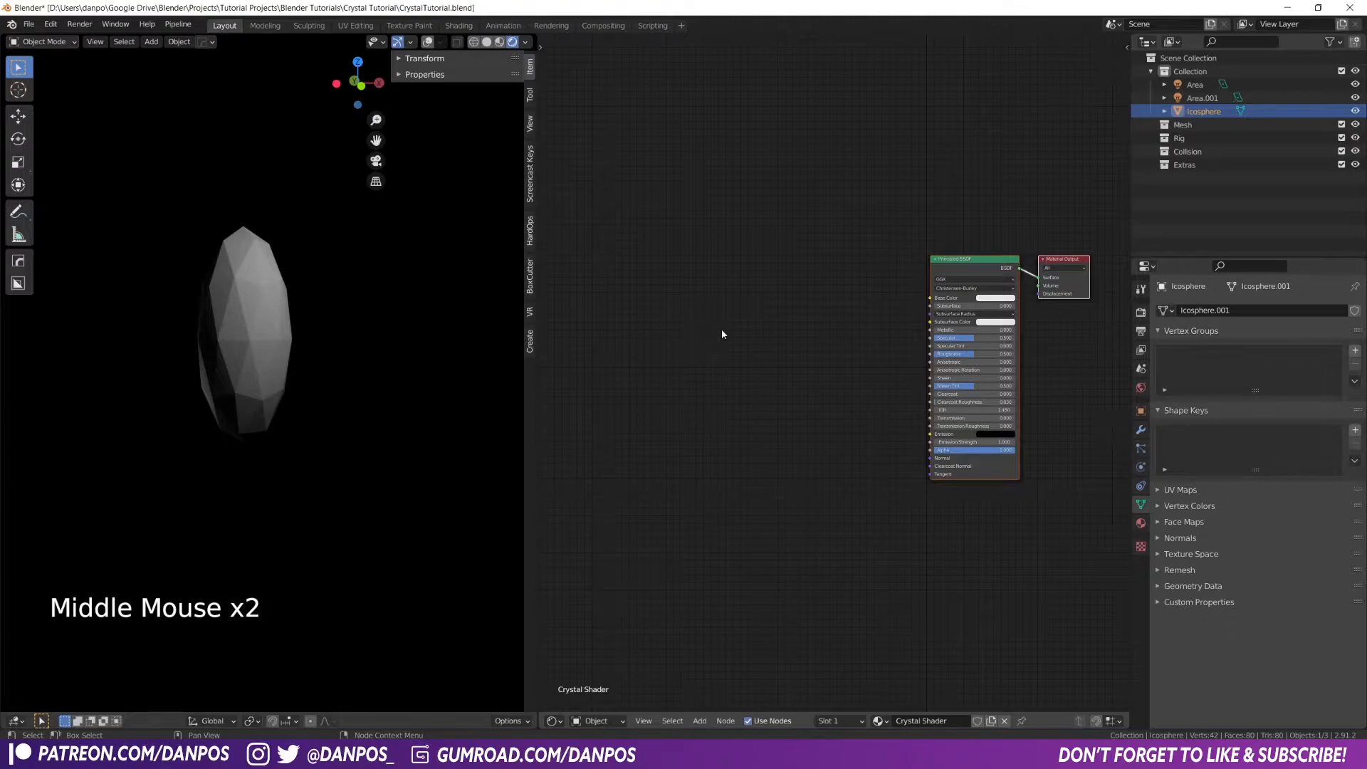
# Add a Musgrave Texture node to the Crystal Shader, well ahead of the Principled BSDF
pyautogui.click(722, 331)
pyautogui.hotkey('shift', 'a')
pyautogui.write('musgra')
pyautogui.press('Return')
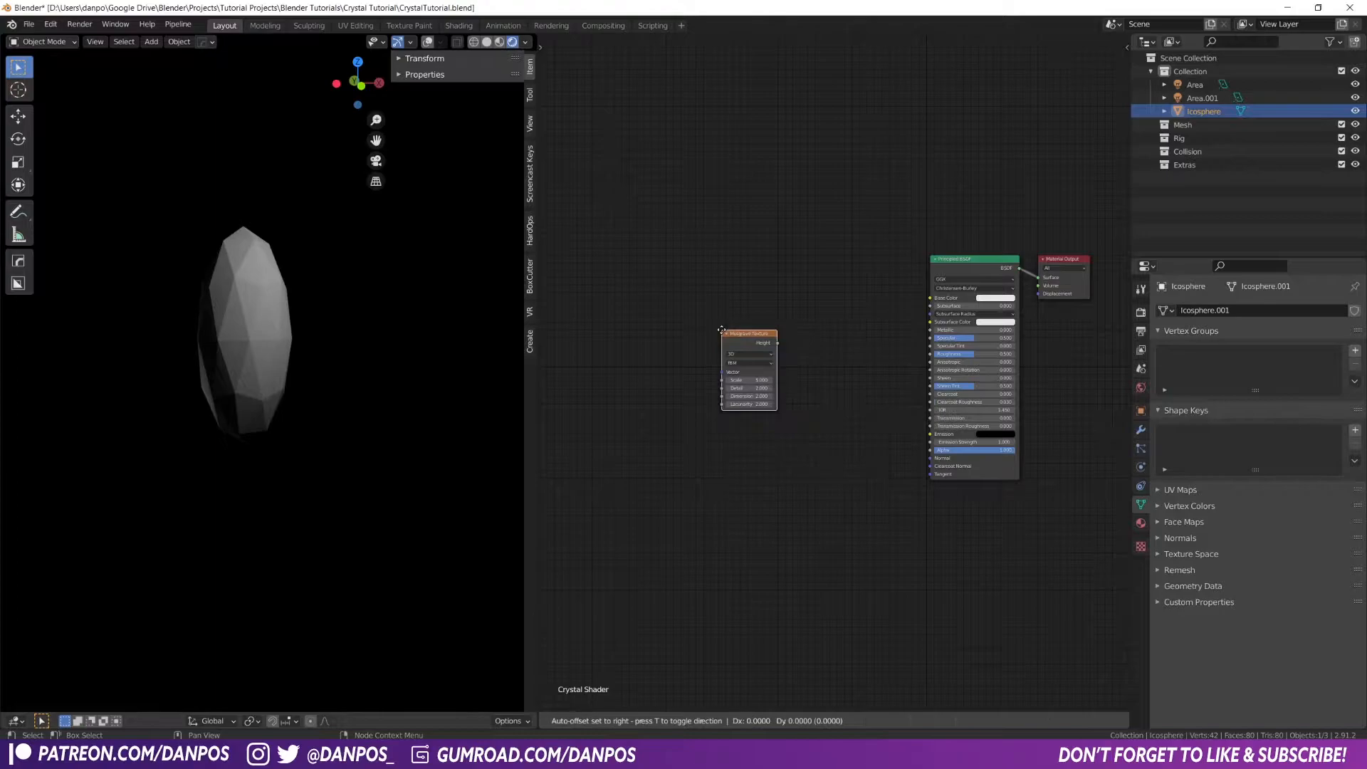
pyautogui.click(644, 288)
# Add a Voronoi Texture node directly below the Musgrave Texture node
pyautogui.hotkey('shift', 'a')
pyautogui.click(701, 440)
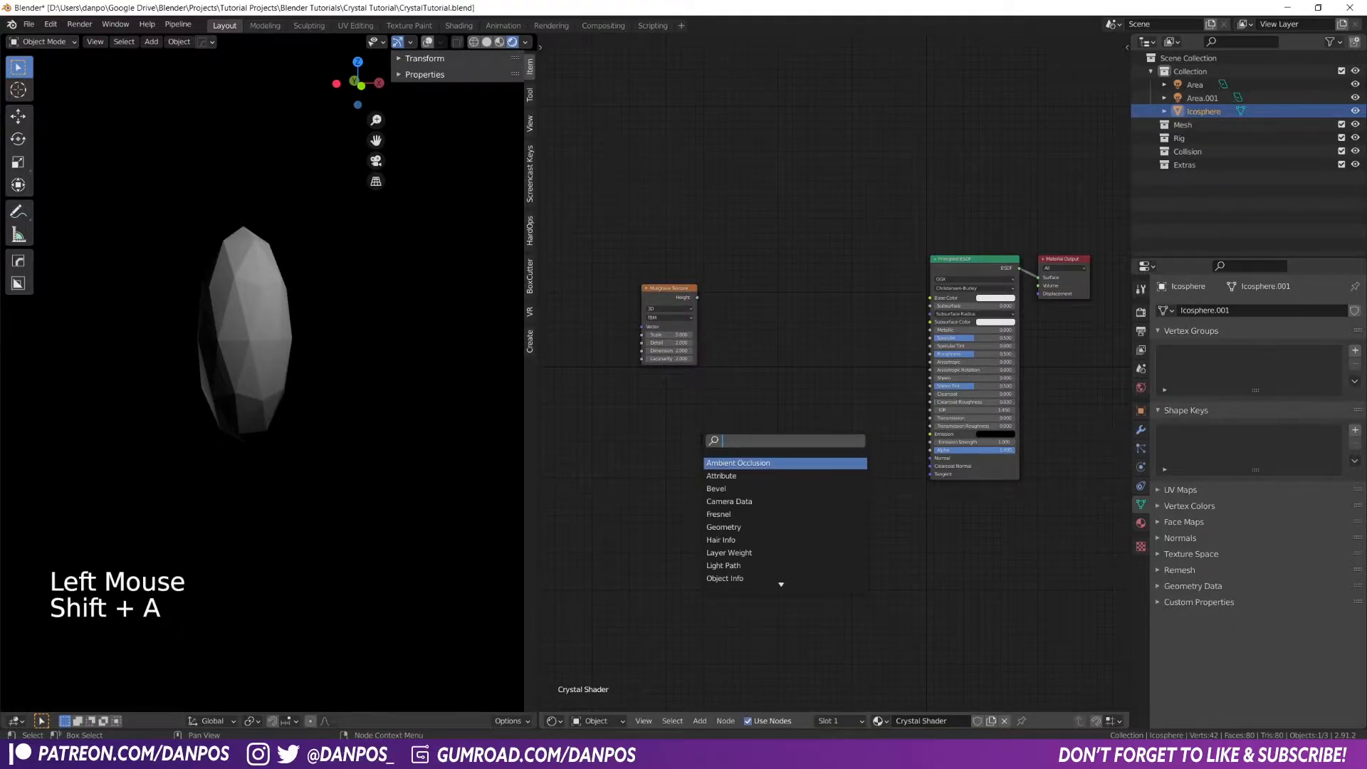
pyautogui.write('voro')
pyautogui.press('Return')
pyautogui.click(648, 406)
# Add a MixRGB node beside the textures, taking the Musgrave Height as Color1 and the Voronoi Distance as Color2
pyautogui.hotkey('shift', 'a')
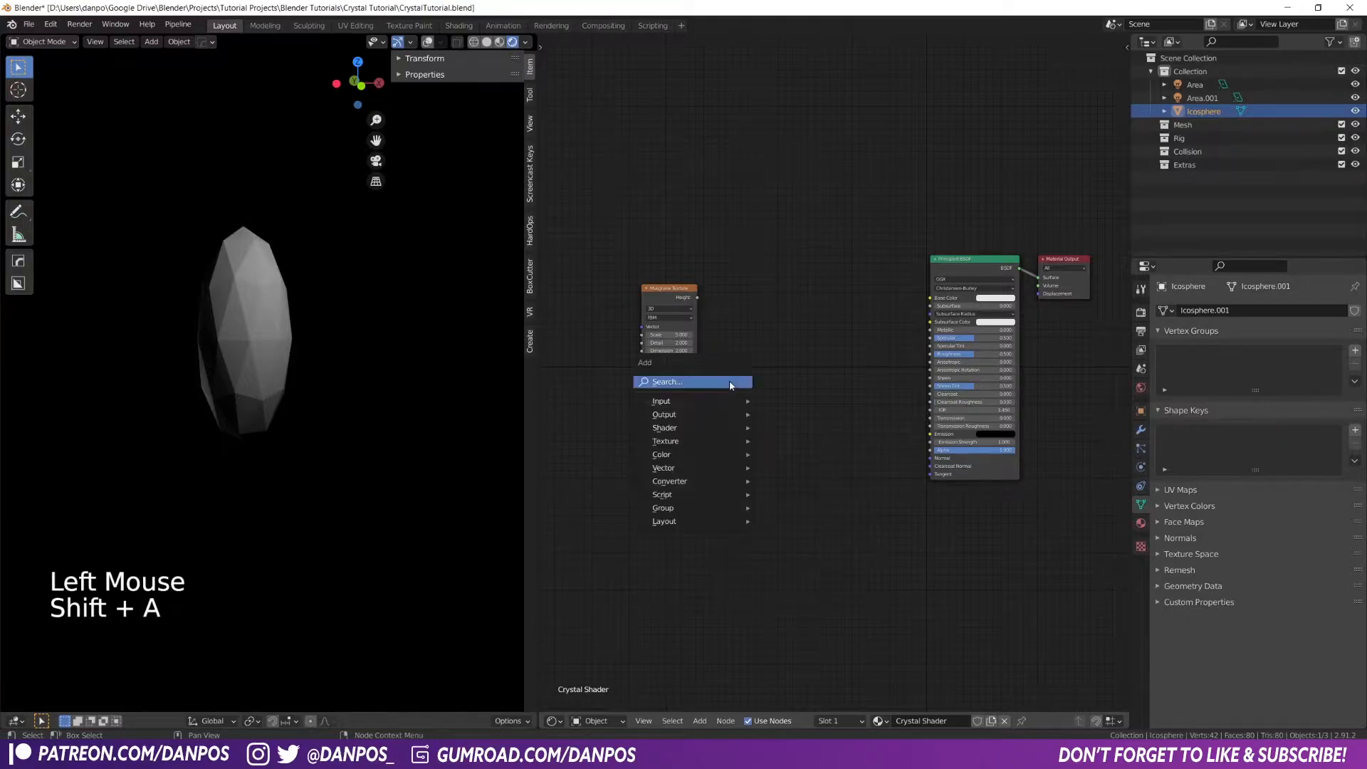
pyautogui.click(729, 380)
pyautogui.write('mic')
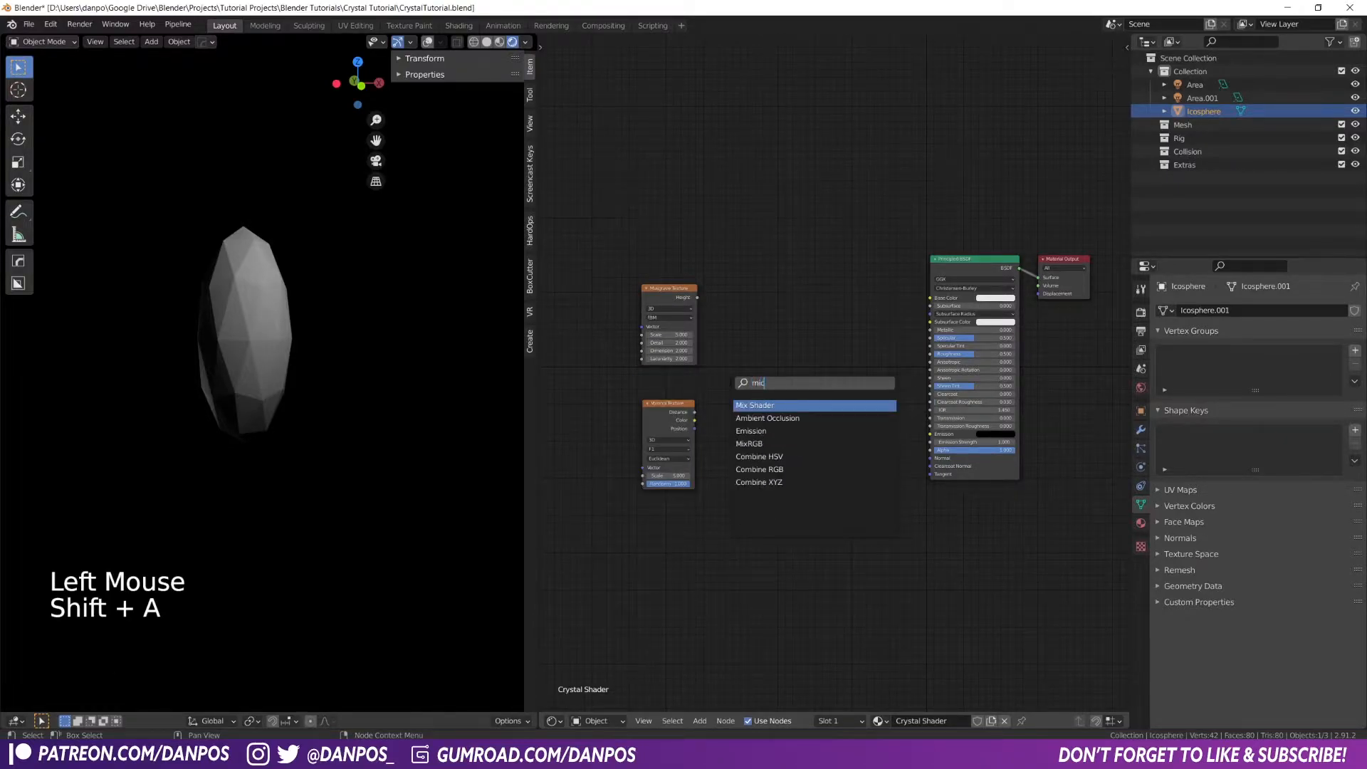
pyautogui.press('Down')
pyautogui.press('Down')
pyautogui.press('Down')
pyautogui.press('Return')
pyautogui.click(758, 370)
pyautogui.moveTo(698, 297); pyautogui.dragTo(736, 417)
pyautogui.moveTo(748, 366); pyautogui.dragTo(685, 326)
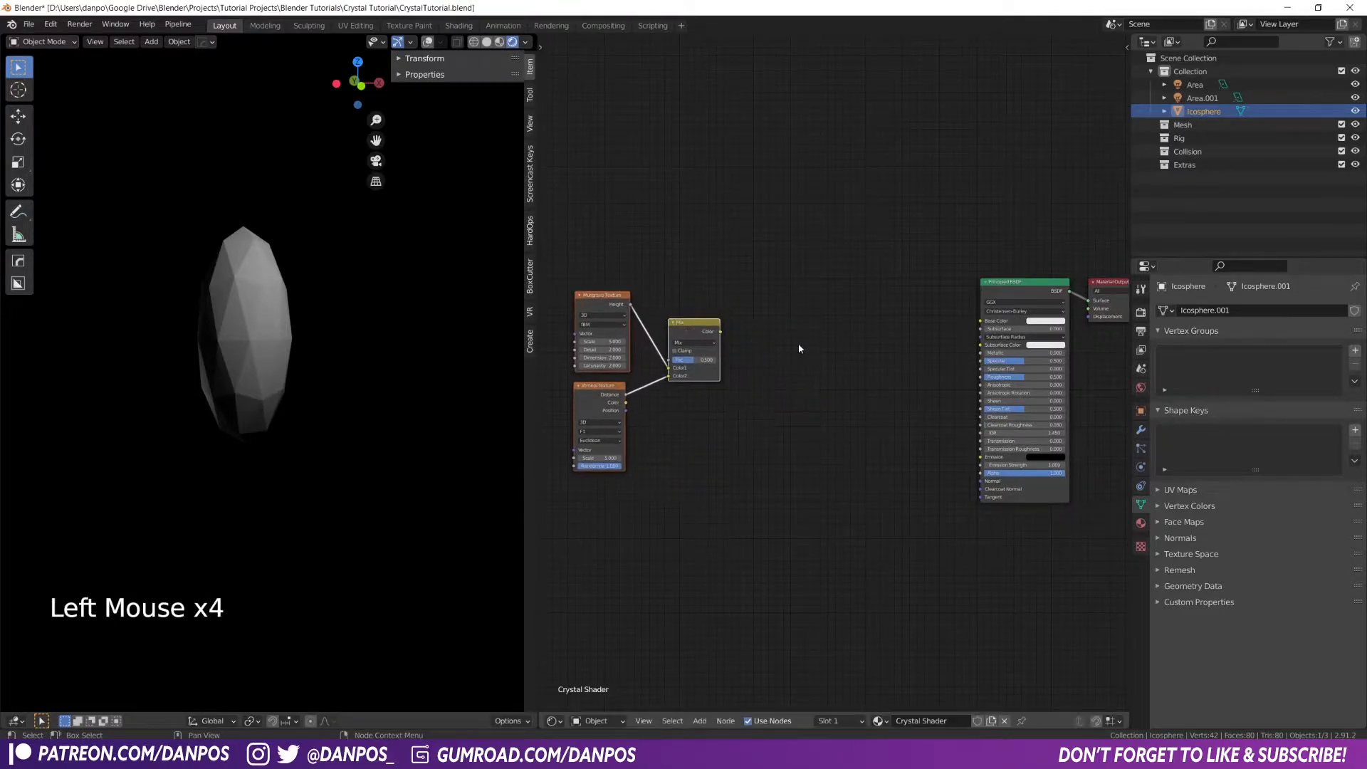
# Add a ColorRamp driven by the Mix node's colour and connect its Color output to the Principled BSDF's Base Color
pyautogui.click(799, 349)
pyautogui.hotkey('shift', 'a')
pyautogui.write('color')
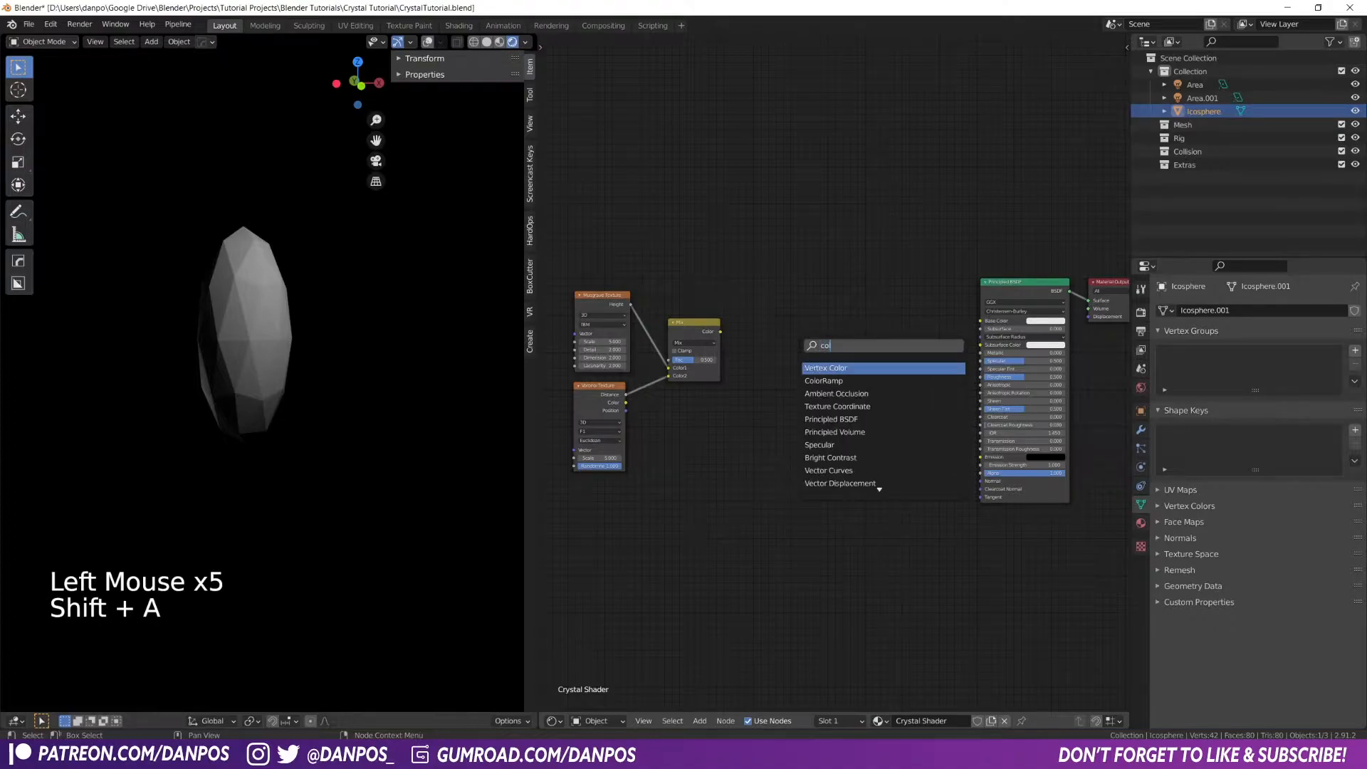
pyautogui.press('Down')
pyautogui.press('Return')
pyautogui.click(794, 310)
pyautogui.moveTo(721, 331); pyautogui.dragTo(788, 379)
pyautogui.moveTo(874, 324); pyautogui.dragTo(986, 326)
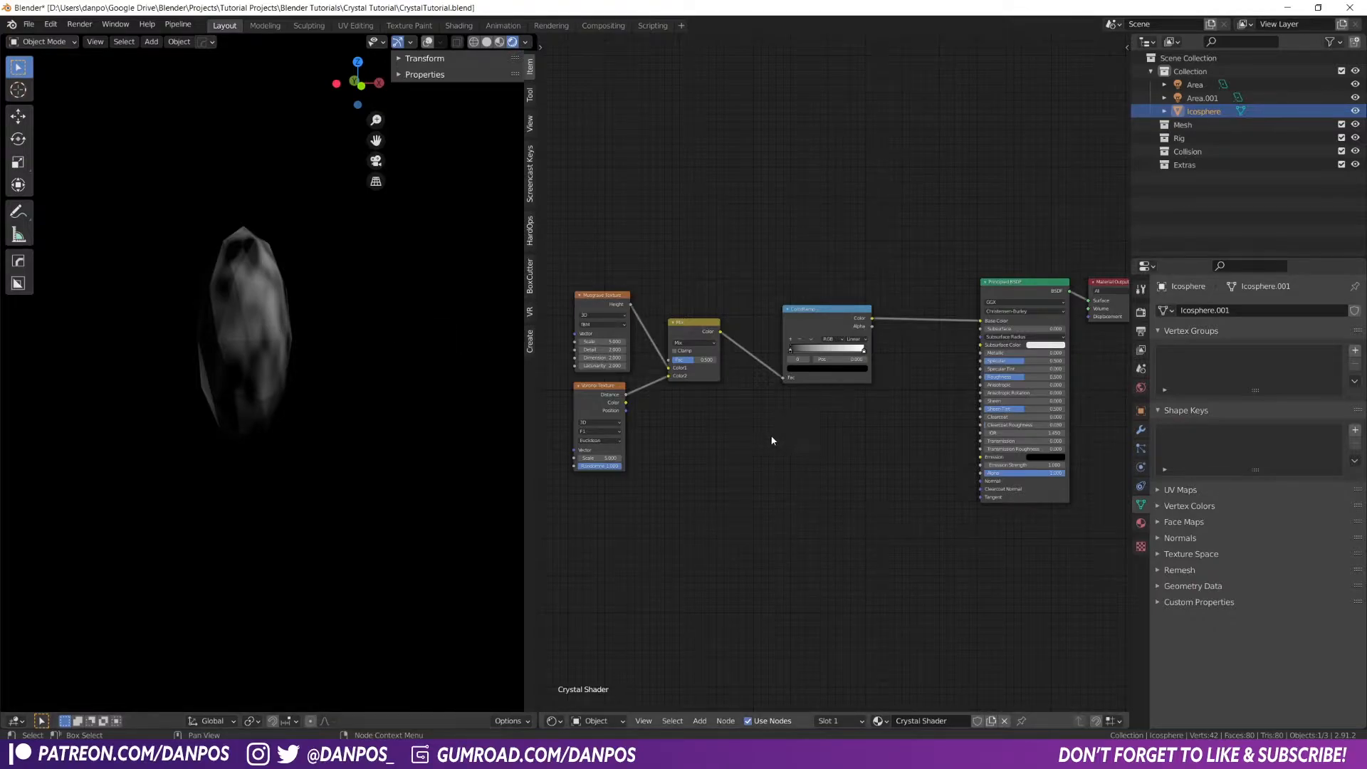
# Colour the ColorRamp's black stop a bright teal and slide it inward to about 0.28
pyautogui.scroll(4, 772, 440)
pyautogui.moveTo(736, 423); pyautogui.dragTo(792, 418, button='middle')
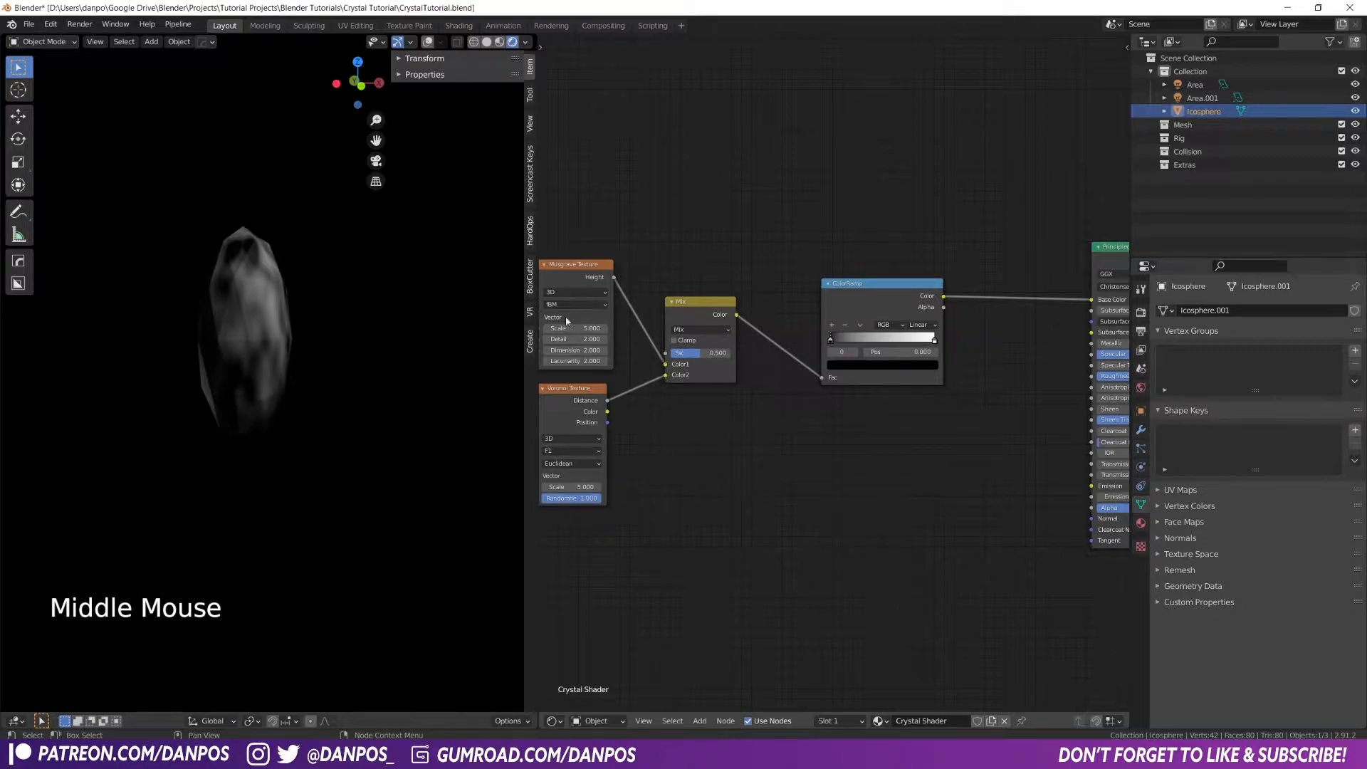
pyautogui.moveTo(859, 291); pyautogui.dragTo(851, 289, button='middle')
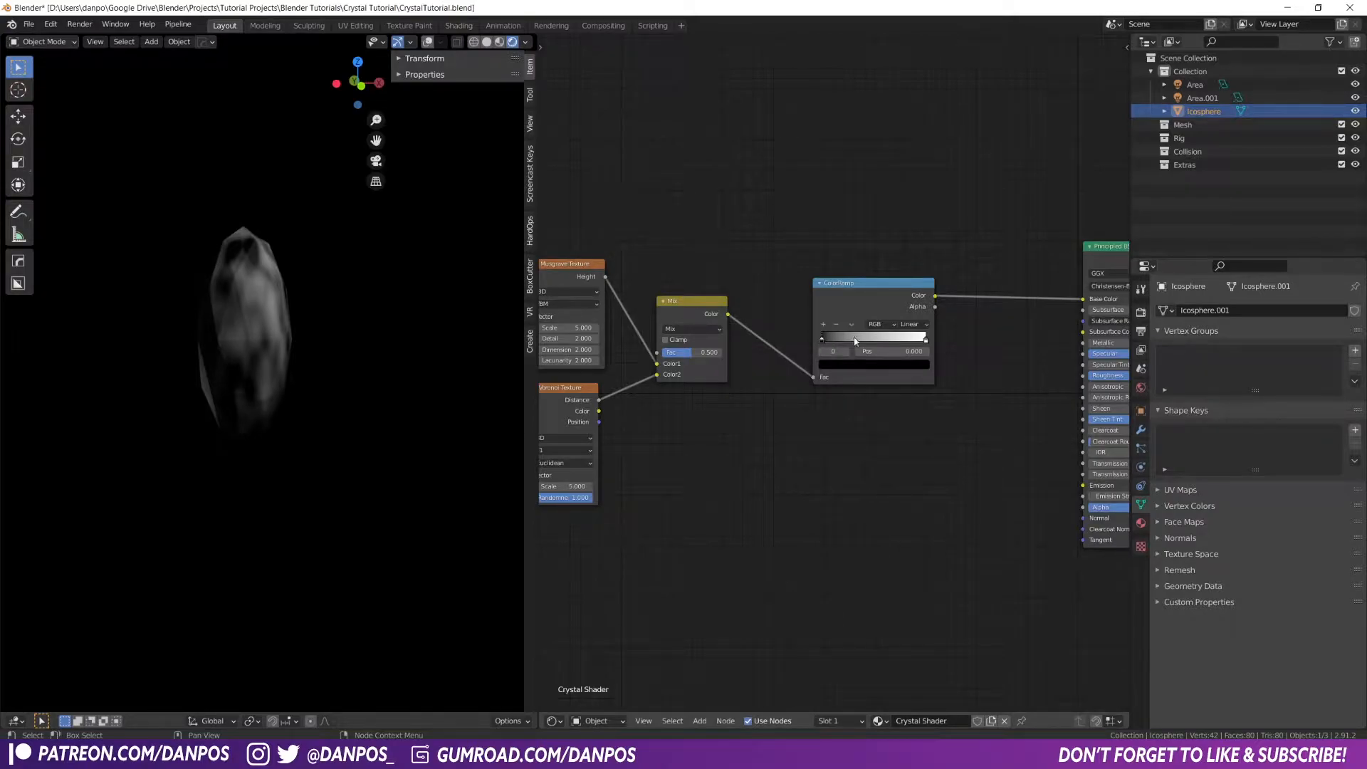
pyautogui.moveTo(590, 268)
pyautogui.mouseDown()
pyautogui.moveTo(595, 227)
pyautogui.moveTo(602, 264)
pyautogui.mouseUp()
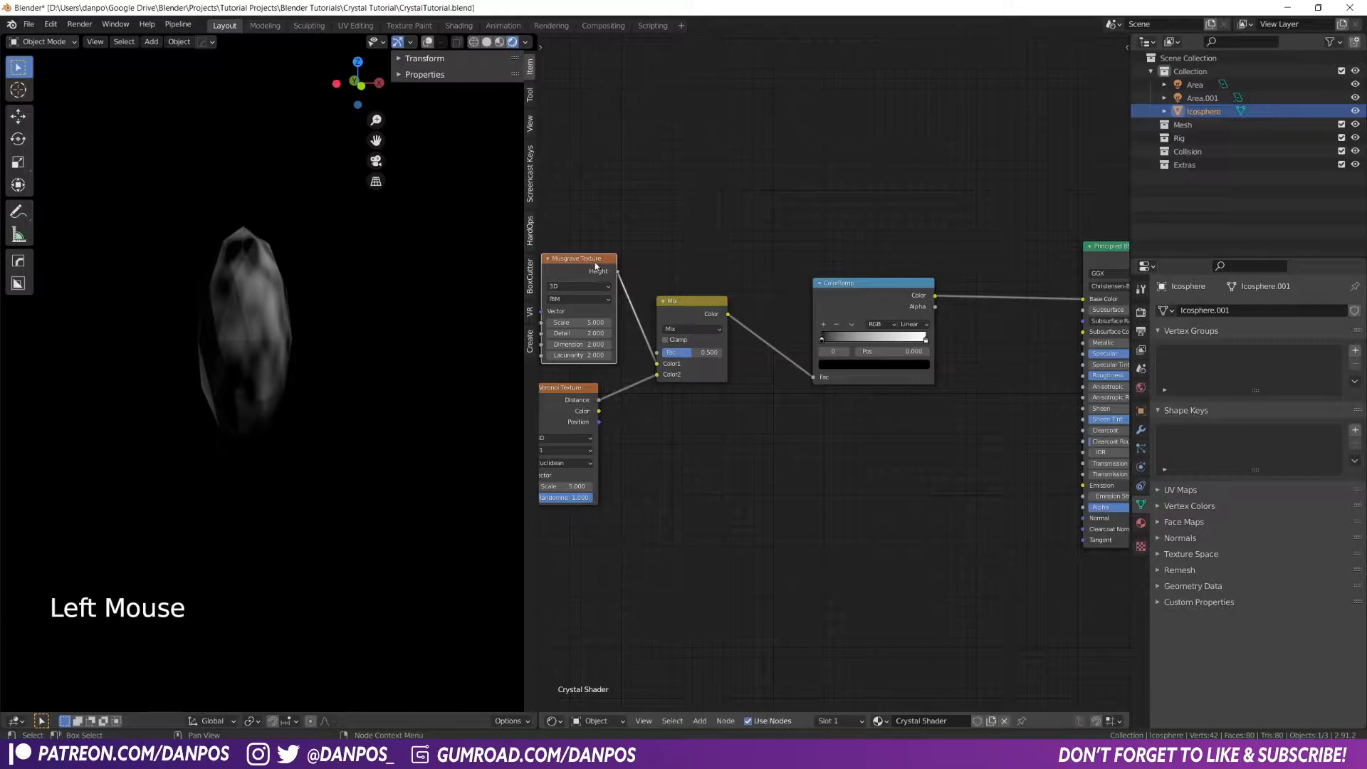
pyautogui.click(860, 365)
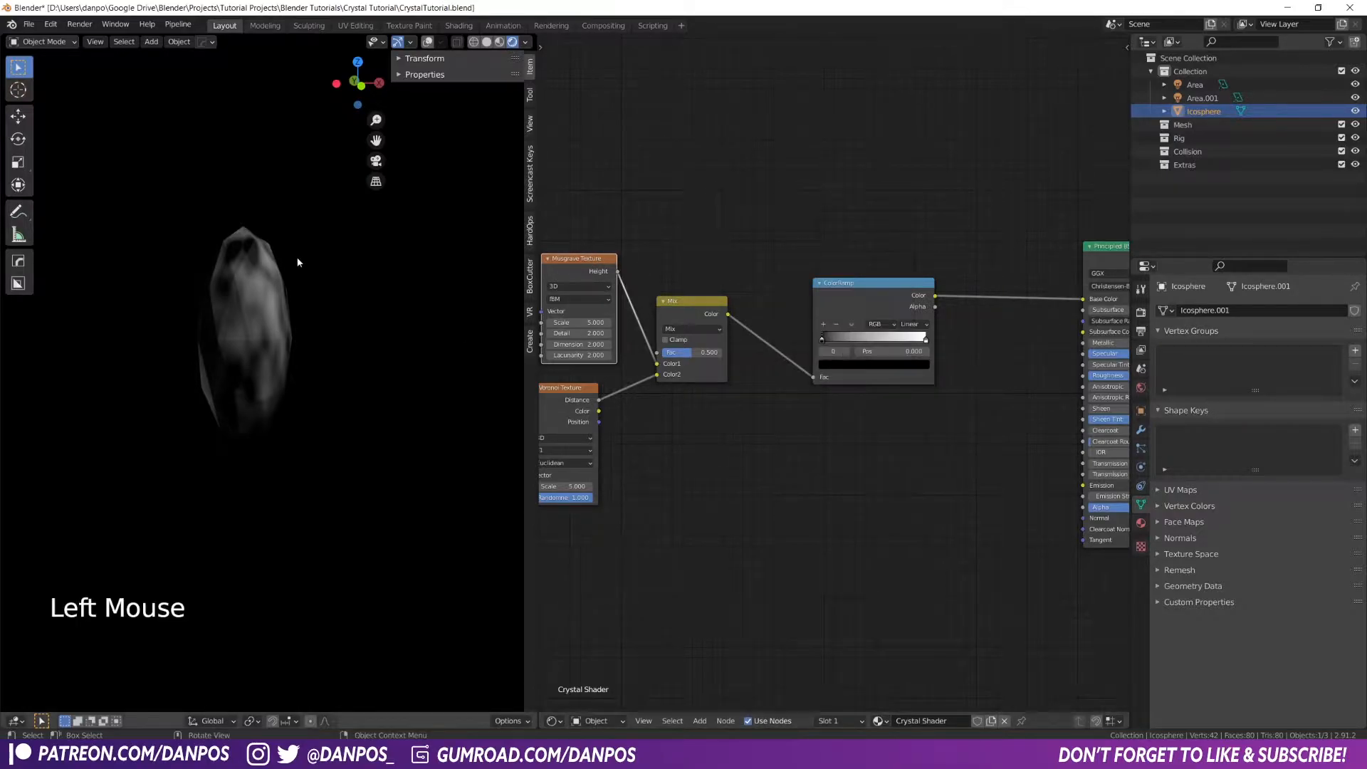
pyautogui.click(834, 367)
pyautogui.moveTo(906, 295); pyautogui.dragTo(868, 224)
pyautogui.click(868, 248)
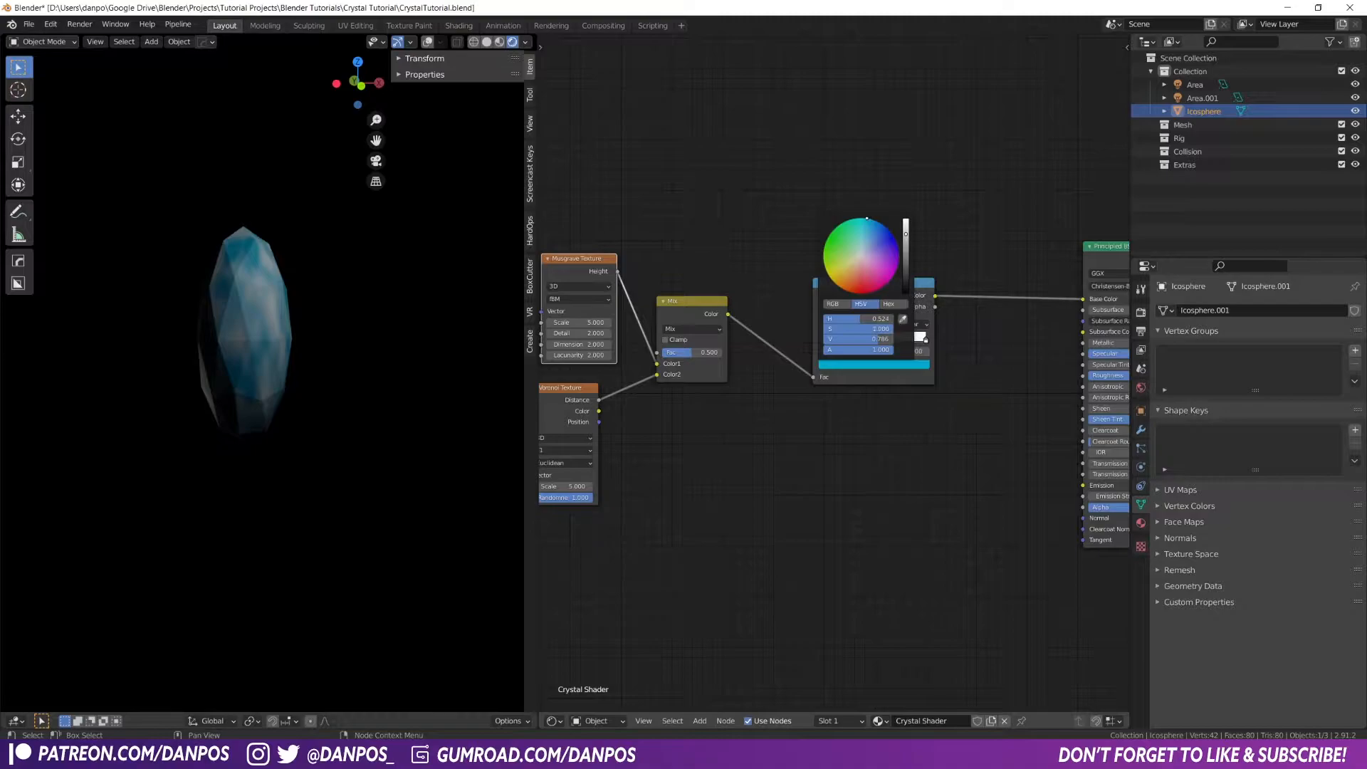
pyautogui.moveTo(869, 220); pyautogui.dragTo(865, 218)
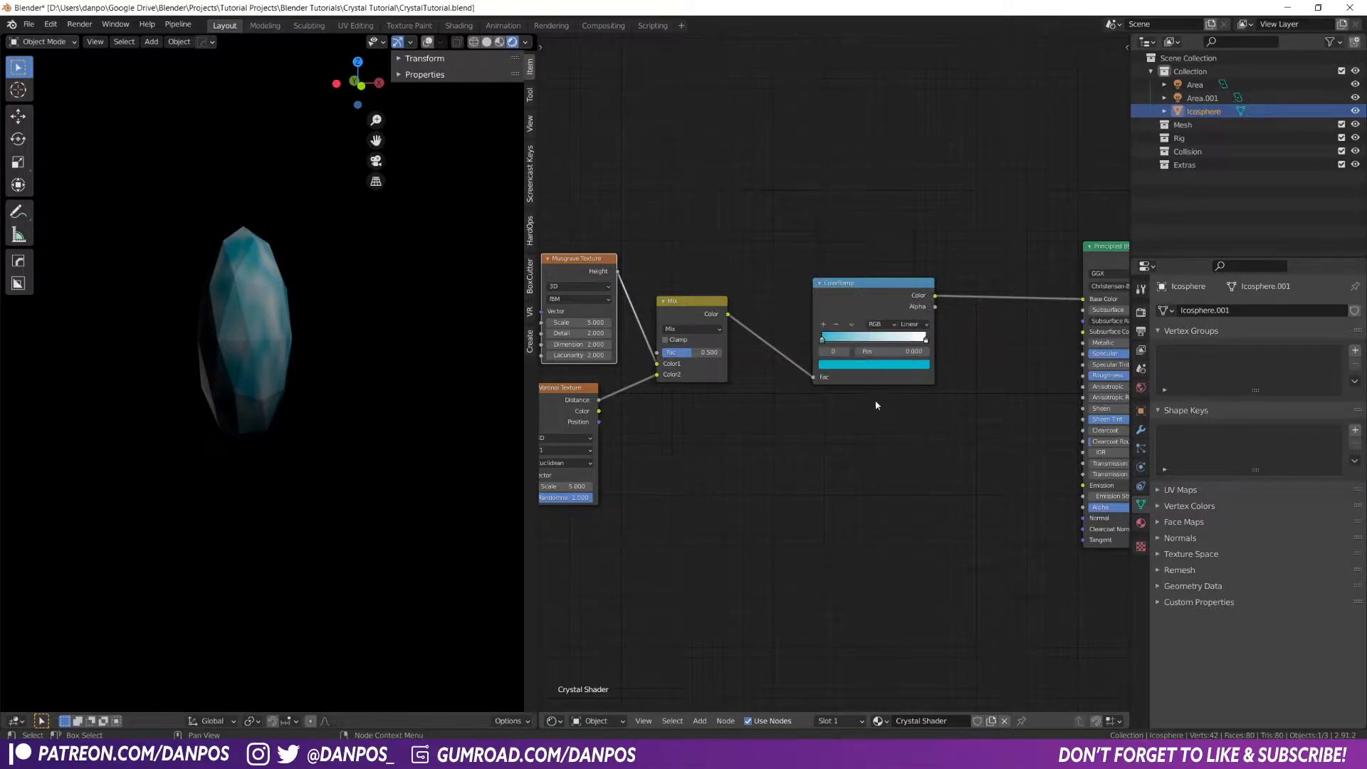
pyautogui.moveTo(822, 341); pyautogui.dragTo(841, 349)
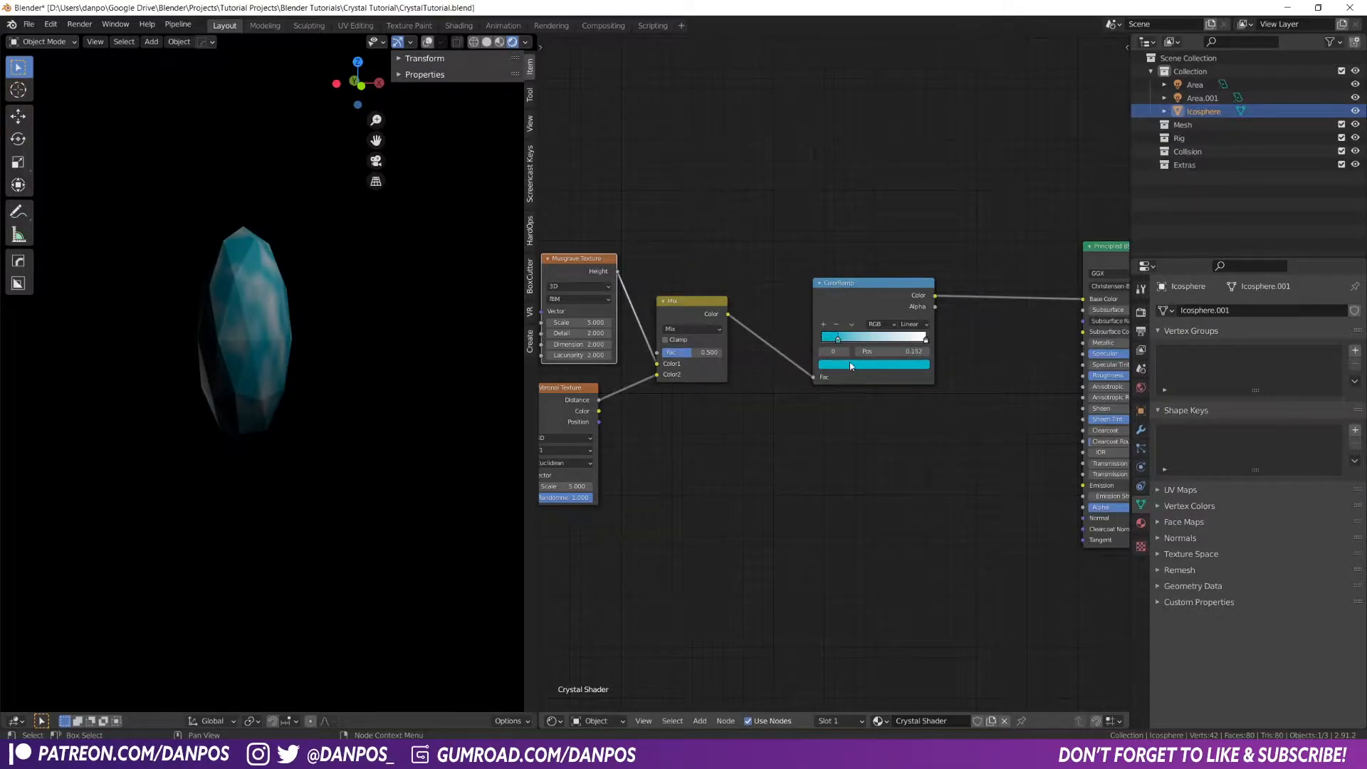
pyautogui.moveTo(838, 340); pyautogui.dragTo(852, 340)
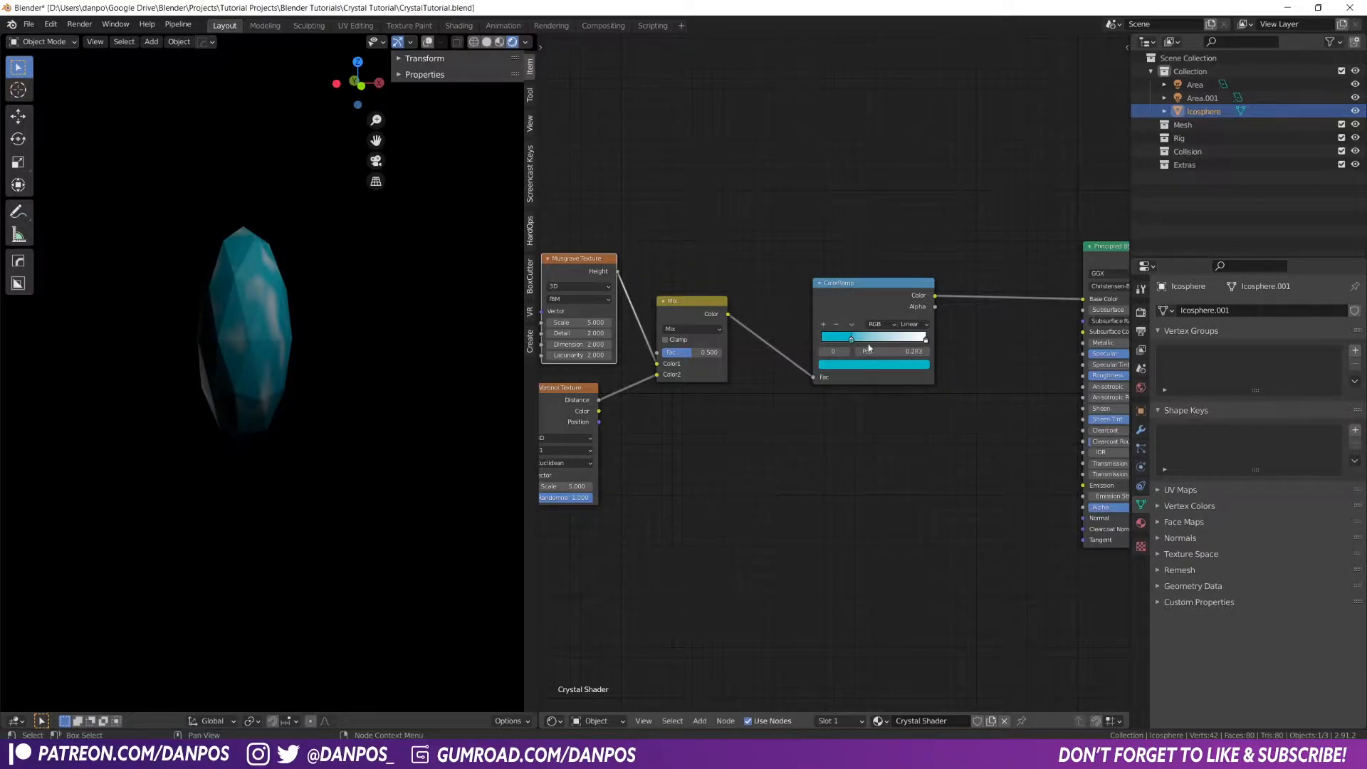
# Colour the ColorRamp's white stop magenta and bring the two stops closer together, with the teal one at 0.297
pyautogui.click(926, 341)
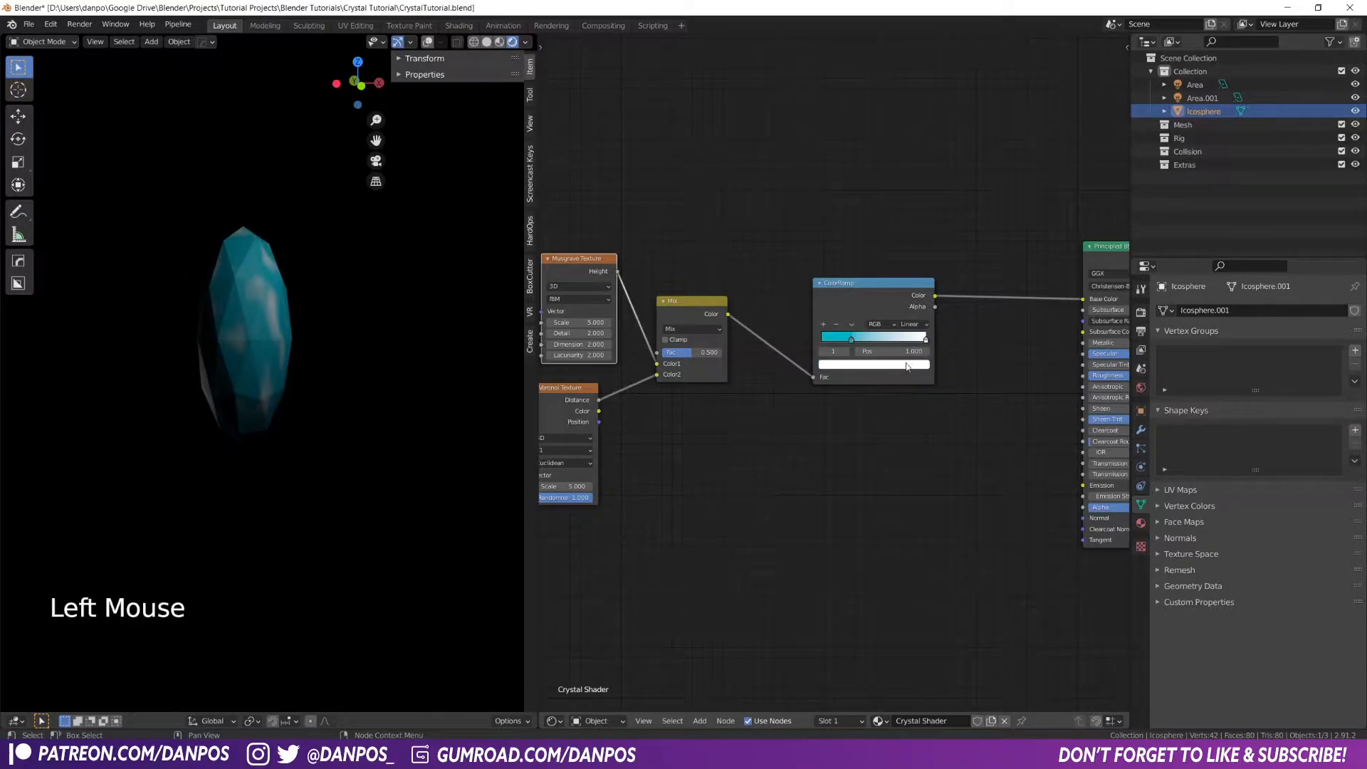
pyautogui.click(908, 365)
pyautogui.moveTo(865, 259); pyautogui.dragTo(890, 279)
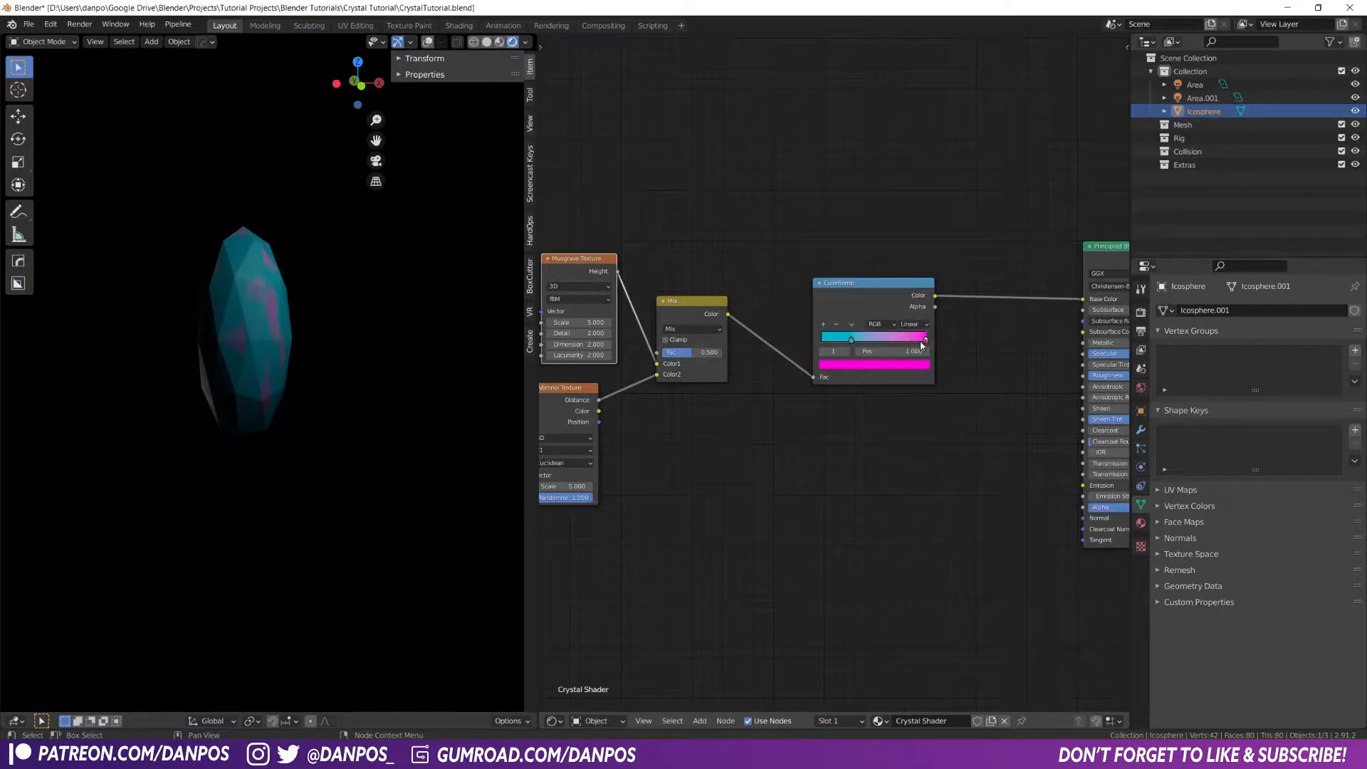
pyautogui.moveTo(926, 341); pyautogui.dragTo(889, 340)
pyautogui.click(852, 340)
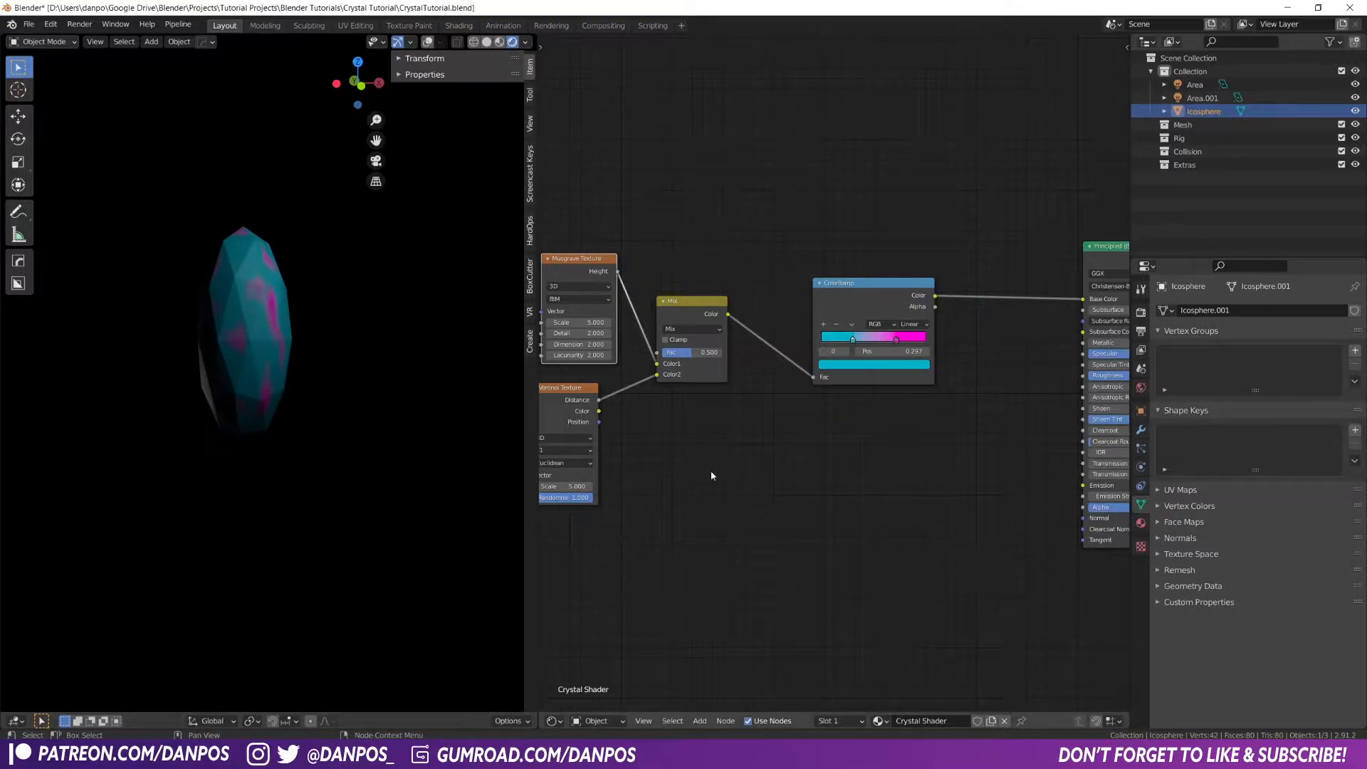
# Set the Principled BSDF's Metallic to 1.000 and check the crystal from another angle
pyautogui.moveTo(1066, 352); pyautogui.dragTo(763, 391, button='middle')
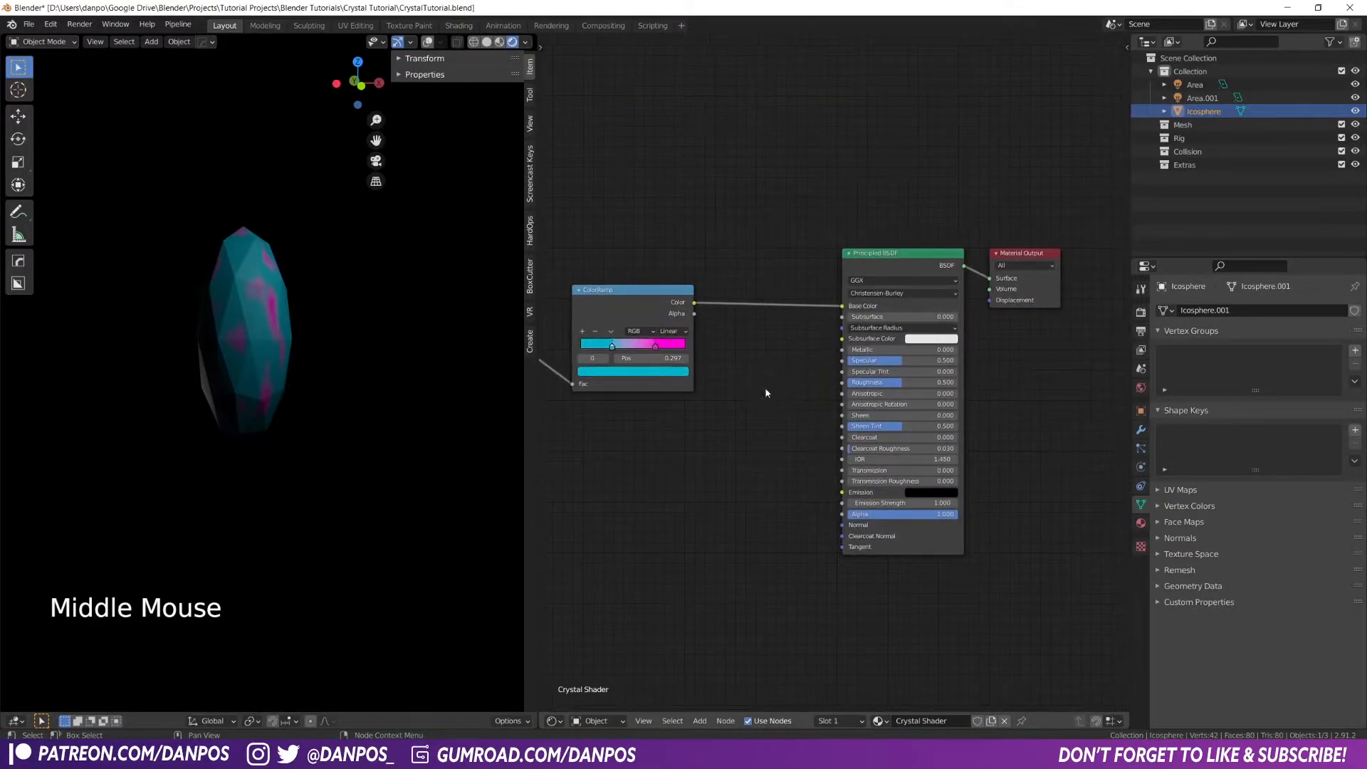
pyautogui.moveTo(863, 351); pyautogui.dragTo(954, 349)
pyautogui.moveTo(260, 359); pyautogui.dragTo(264, 393, button='middle')
pyautogui.scroll(-2, 274, 381)
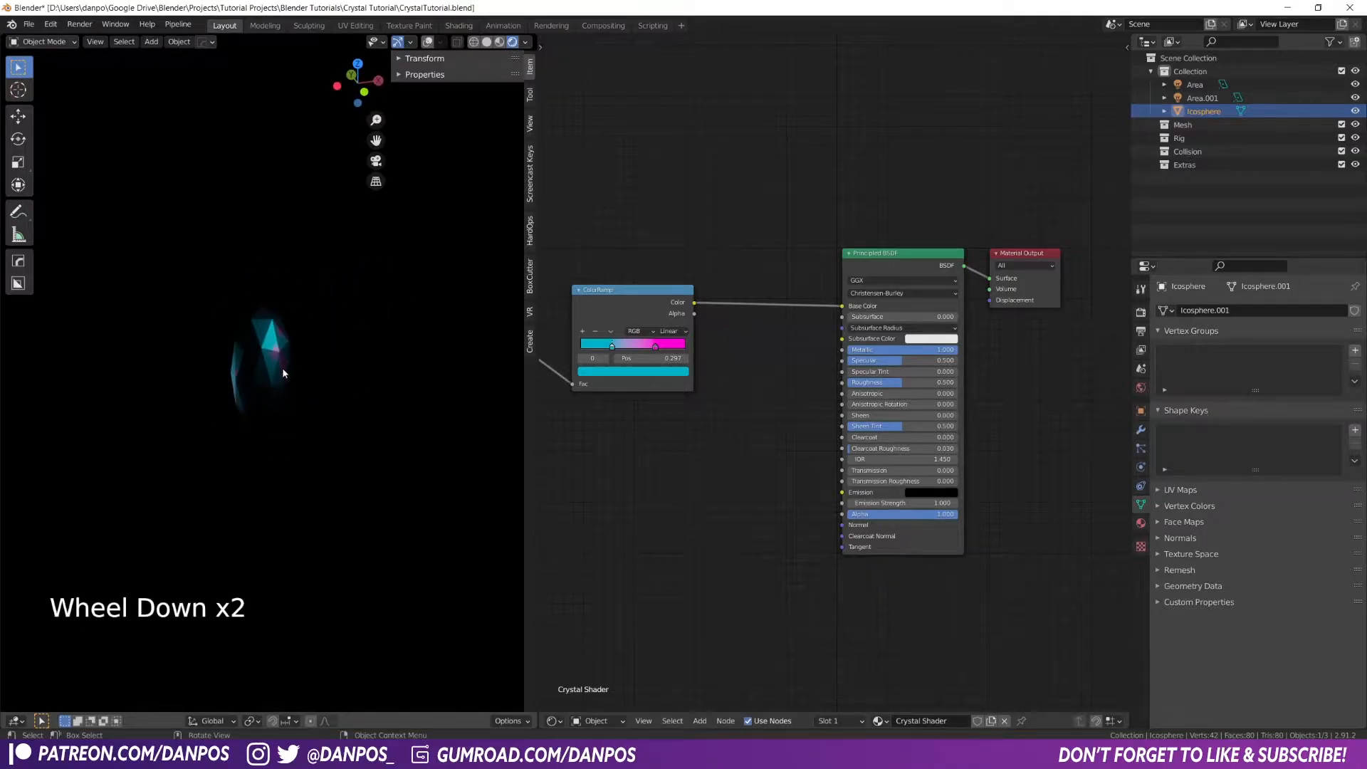
# Show the viewport overlays and switch to solid shading with both area lights in view
pyautogui.press('KP_7')
pyautogui.press('z')
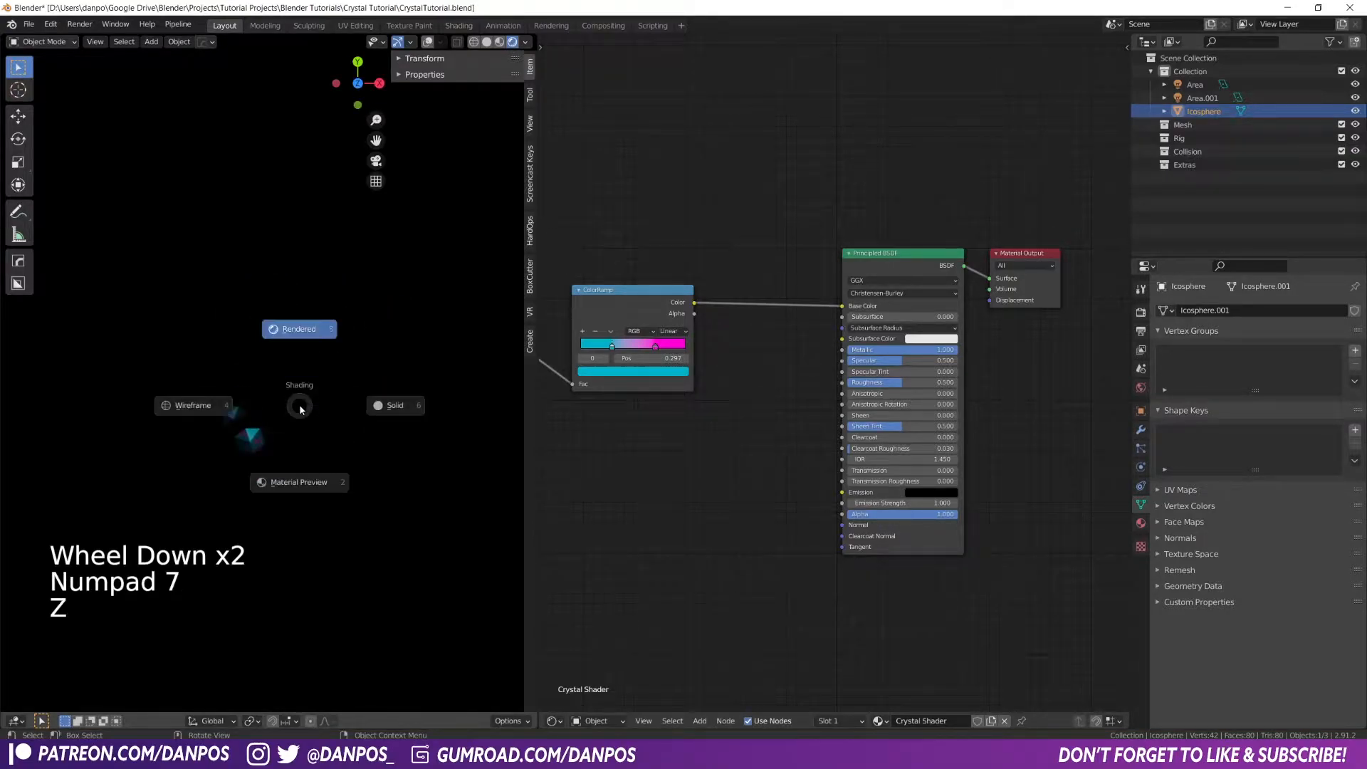
pyautogui.click(52, 41)
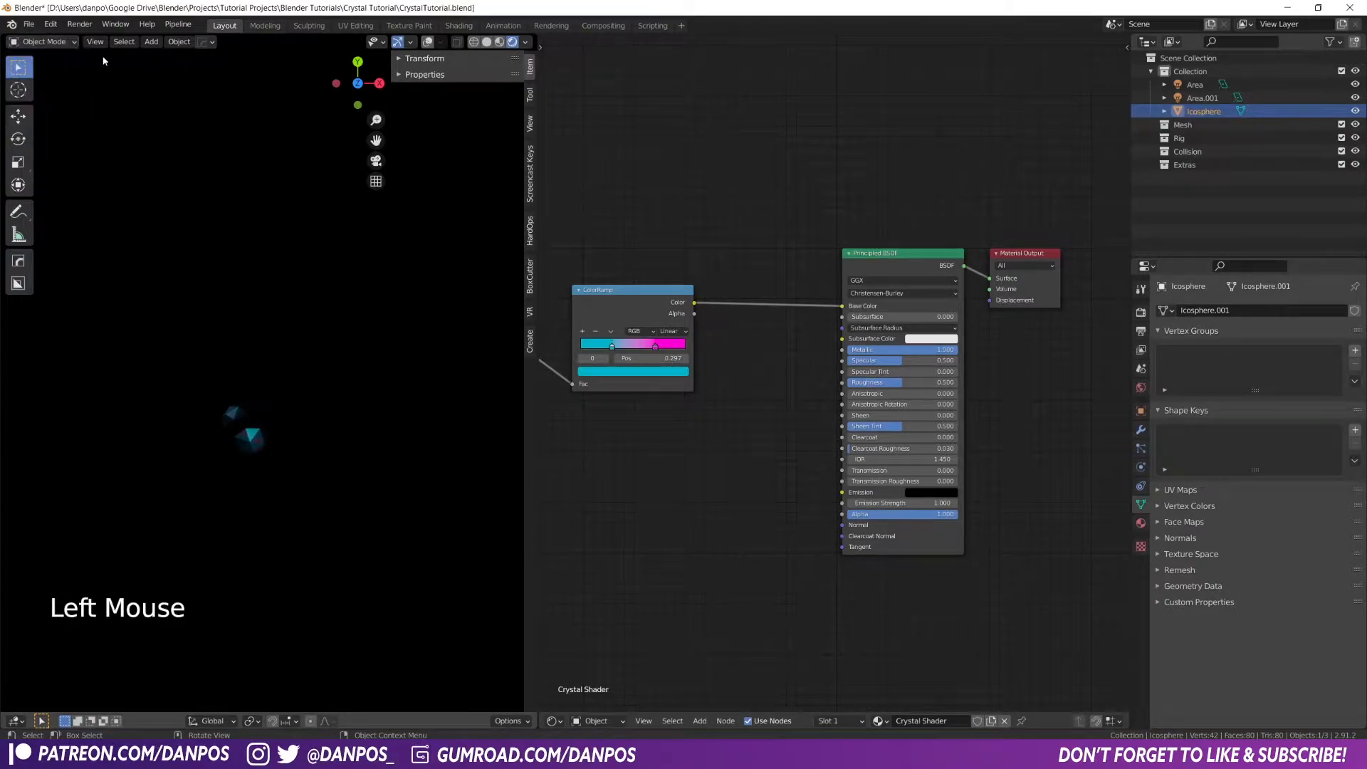
pyautogui.click(429, 43)
pyautogui.click(68, 44)
pyautogui.moveTo(175, 320)
pyautogui.mouseDown(button='middle')
pyautogui.moveTo(209, 390)
pyautogui.moveTo(254, 376)
pyautogui.moveTo(247, 336)
pyautogui.mouseUp(button='middle')
pyautogui.press('z')
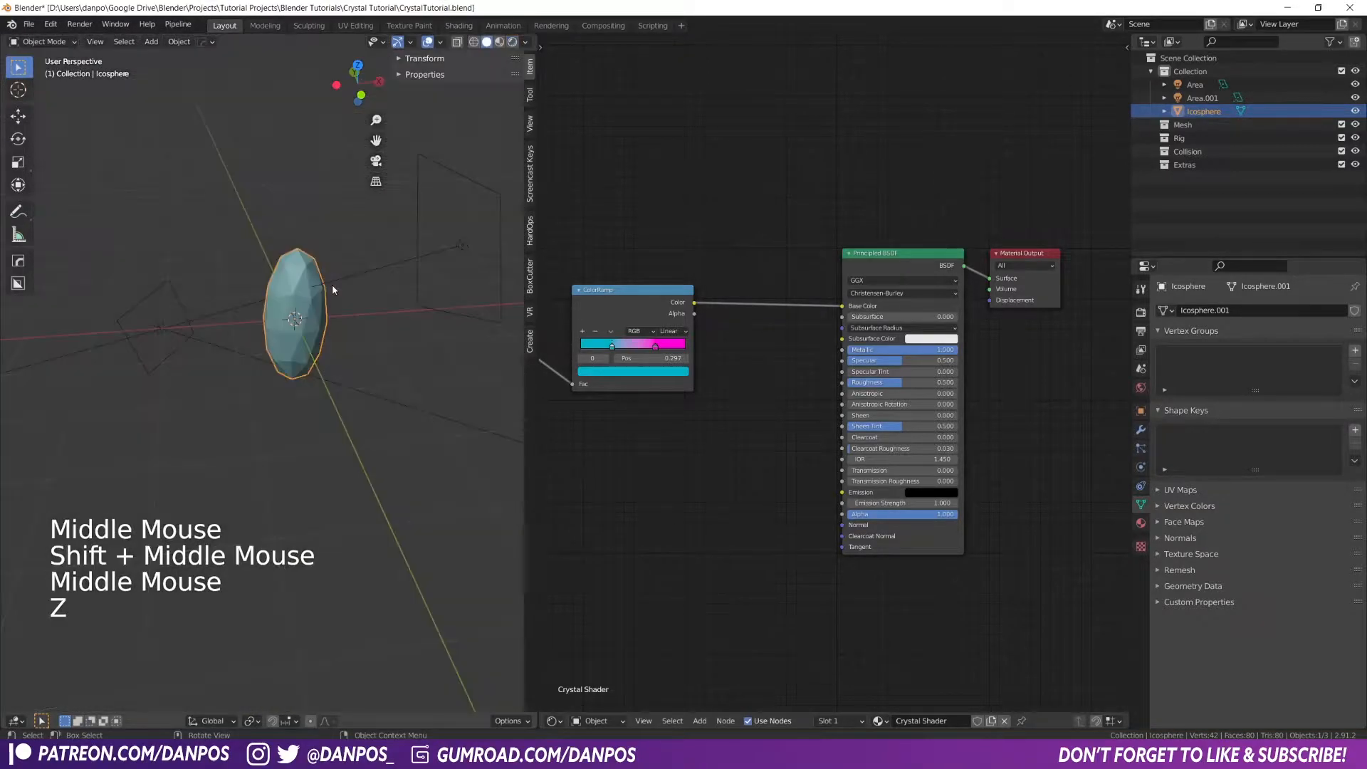
# Select the duplicated area light, return to rendered shading and raise the light's power to 303.7 W
pyautogui.click(158, 328)
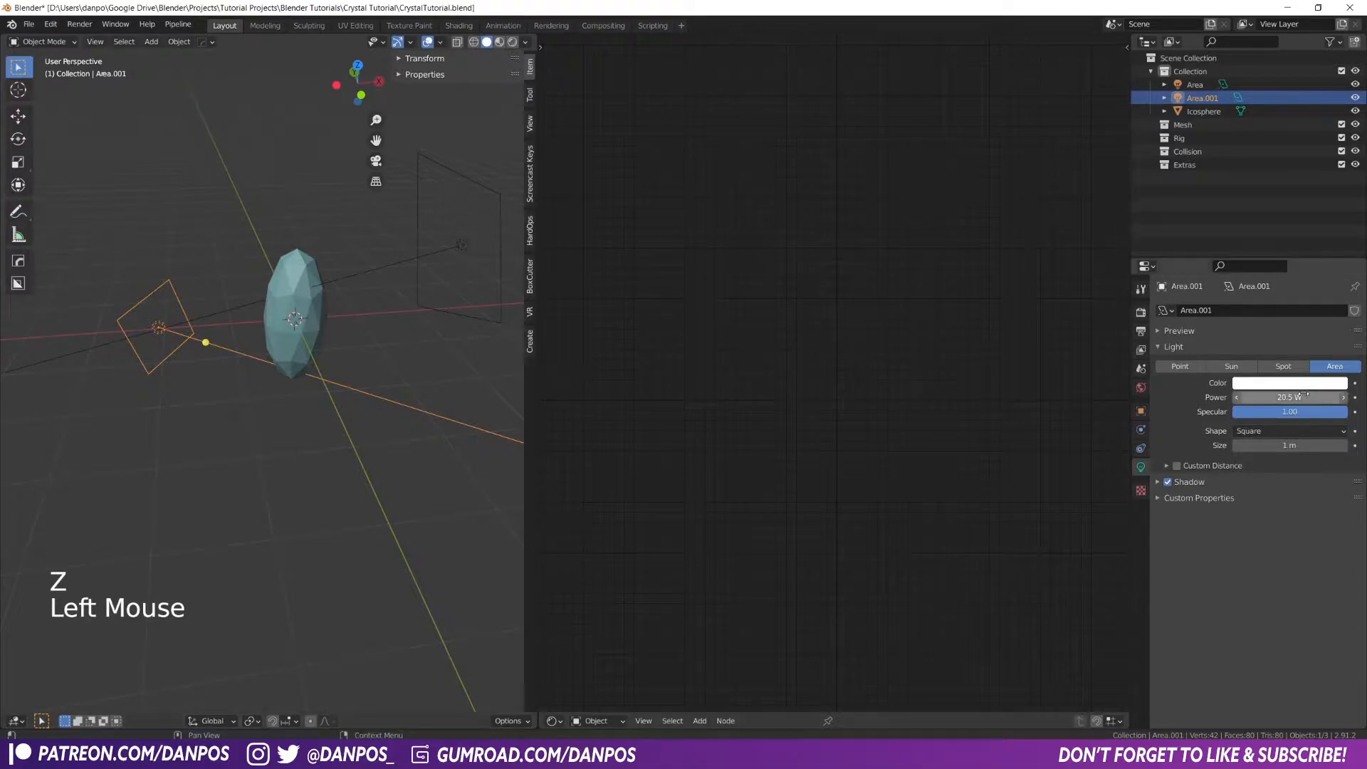
pyautogui.press('z')
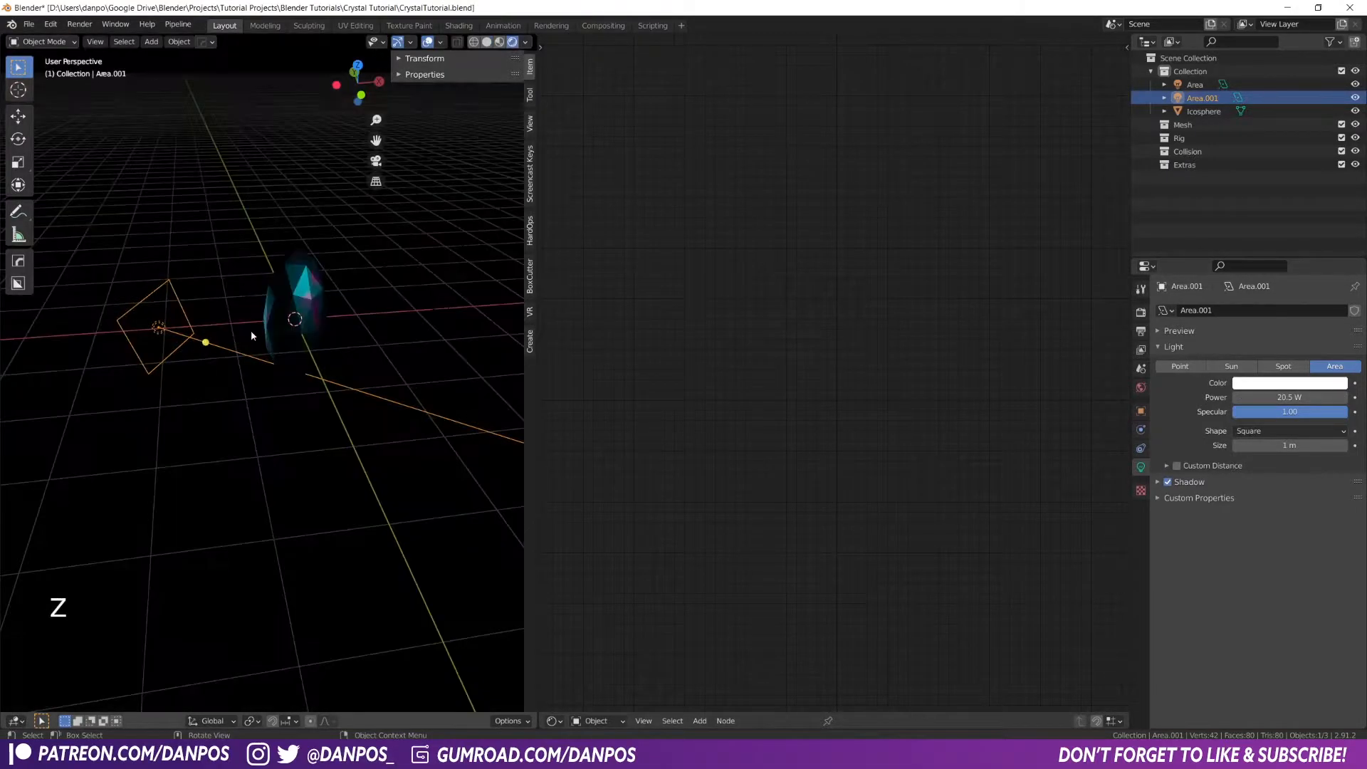
pyautogui.moveTo(1290, 397); pyautogui.dragTo(1339, 398)
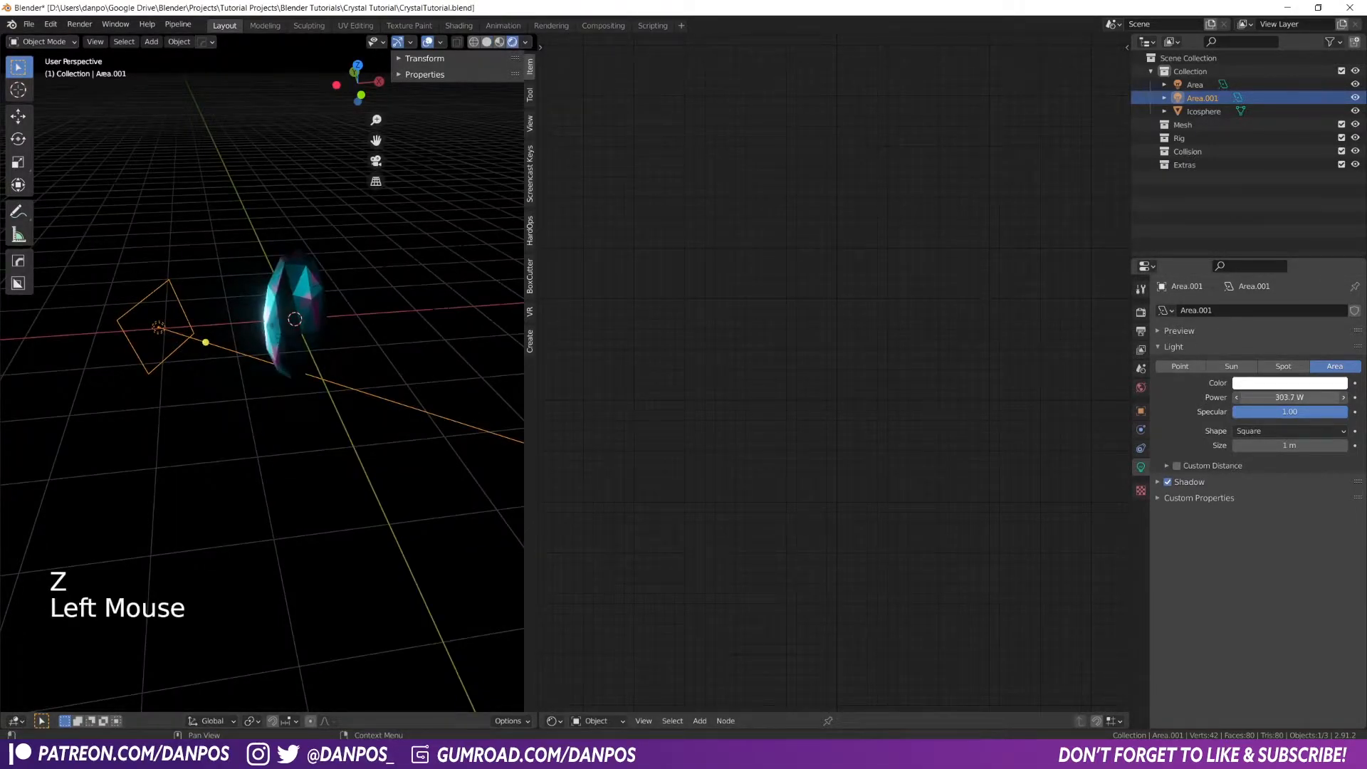
# Set the original area light's power to 138.5 W and hide the viewport overlays
pyautogui.click(425, 263)
pyautogui.moveTo(1251, 400); pyautogui.dragTo(1310, 400)
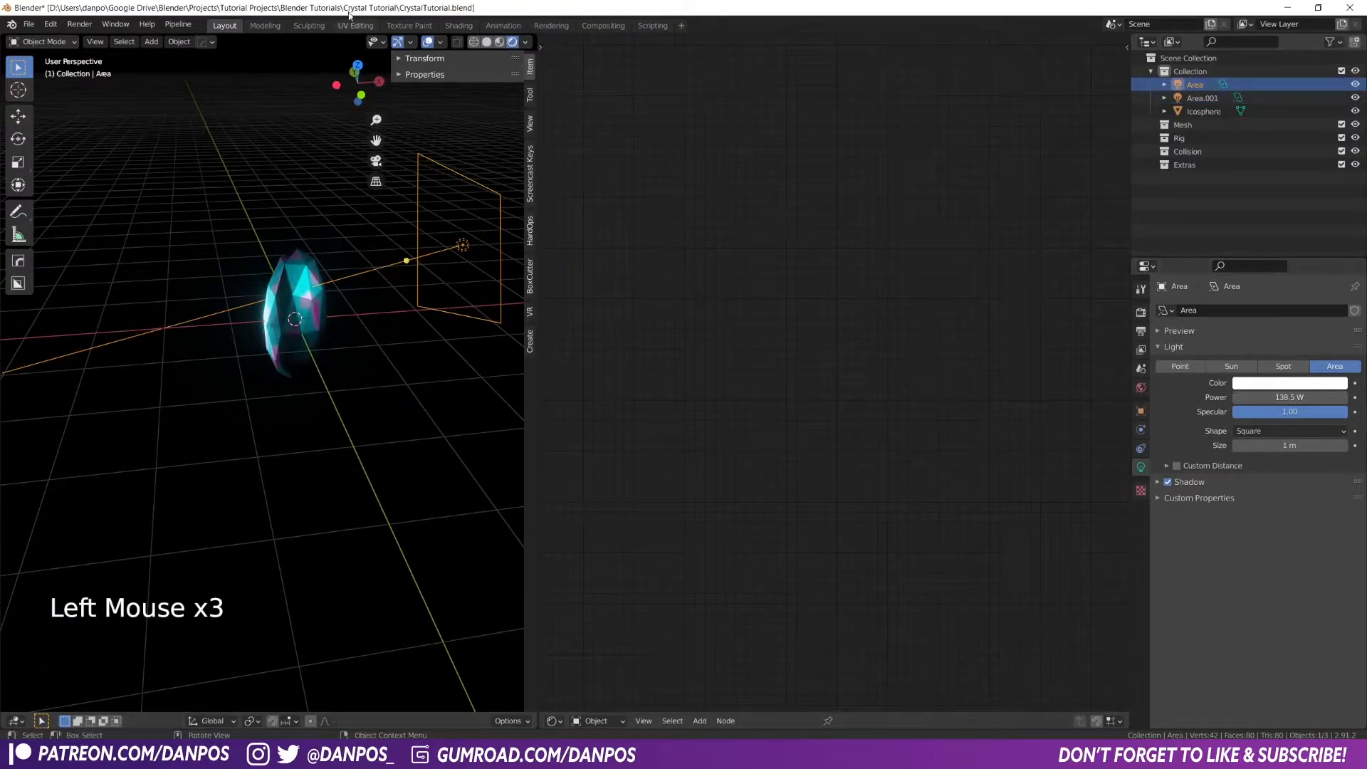
pyautogui.click(428, 41)
pyautogui.scroll(3, 428, 369)
pyautogui.moveTo(429, 369); pyautogui.dragTo(257, 385, button='middle')
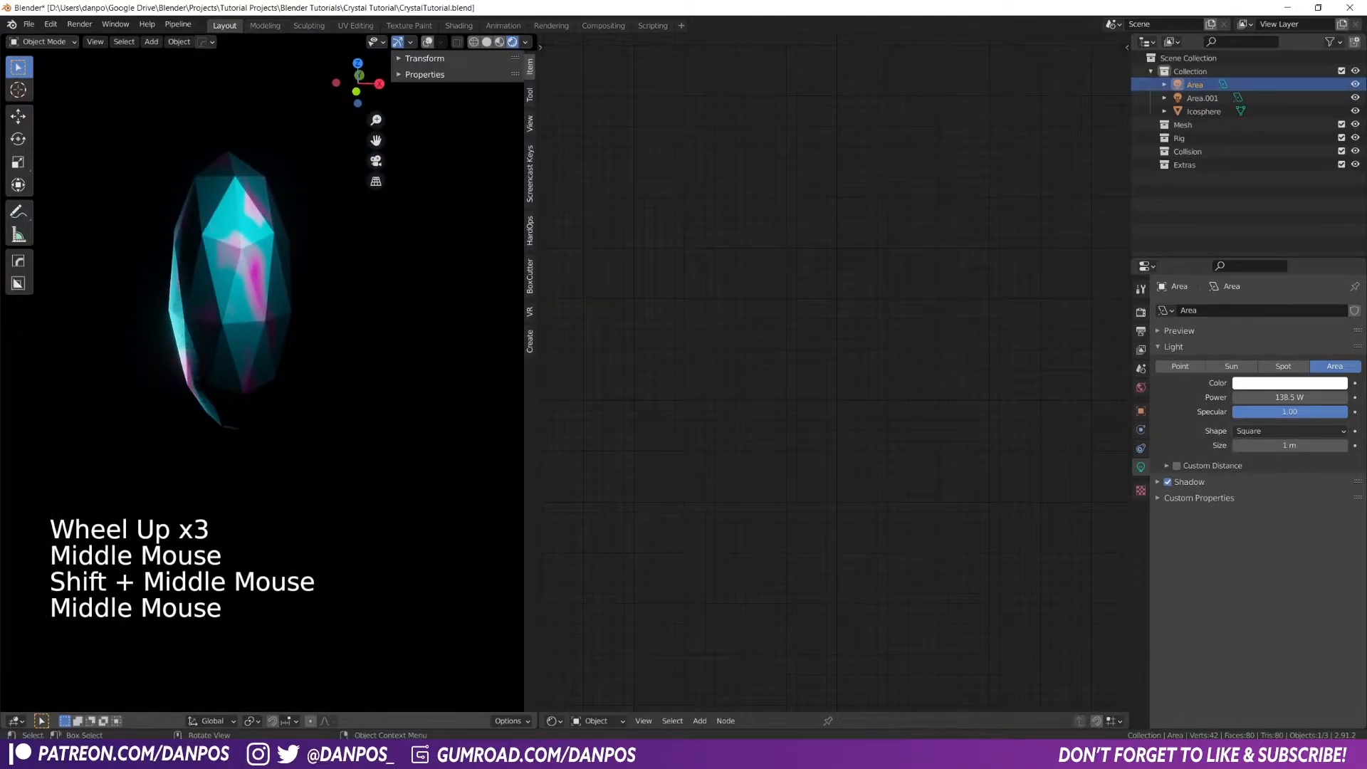
# Set the crystal's Principled BSDF Roughness to 0.384 and Transmission to 1.000
pyautogui.click(206, 284)
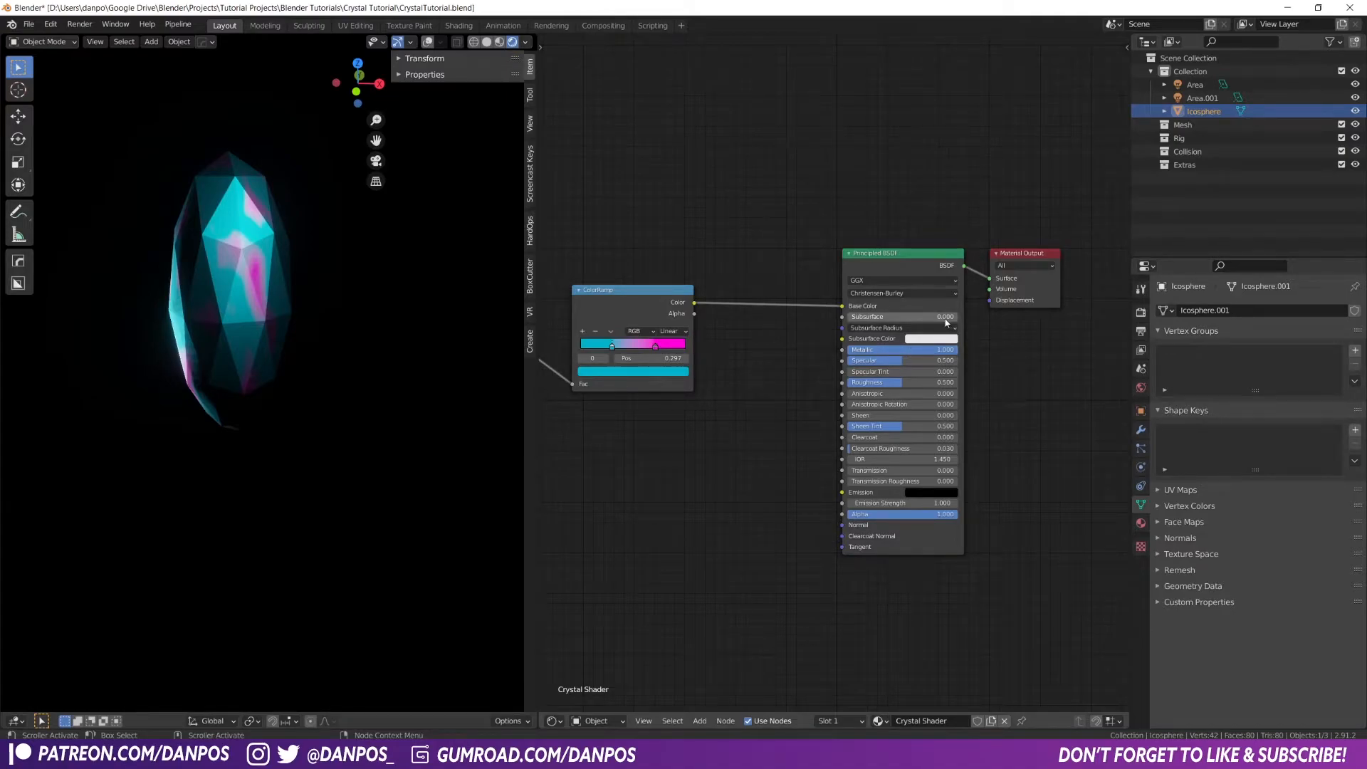
pyautogui.moveTo(932, 382); pyautogui.dragTo(917, 382)
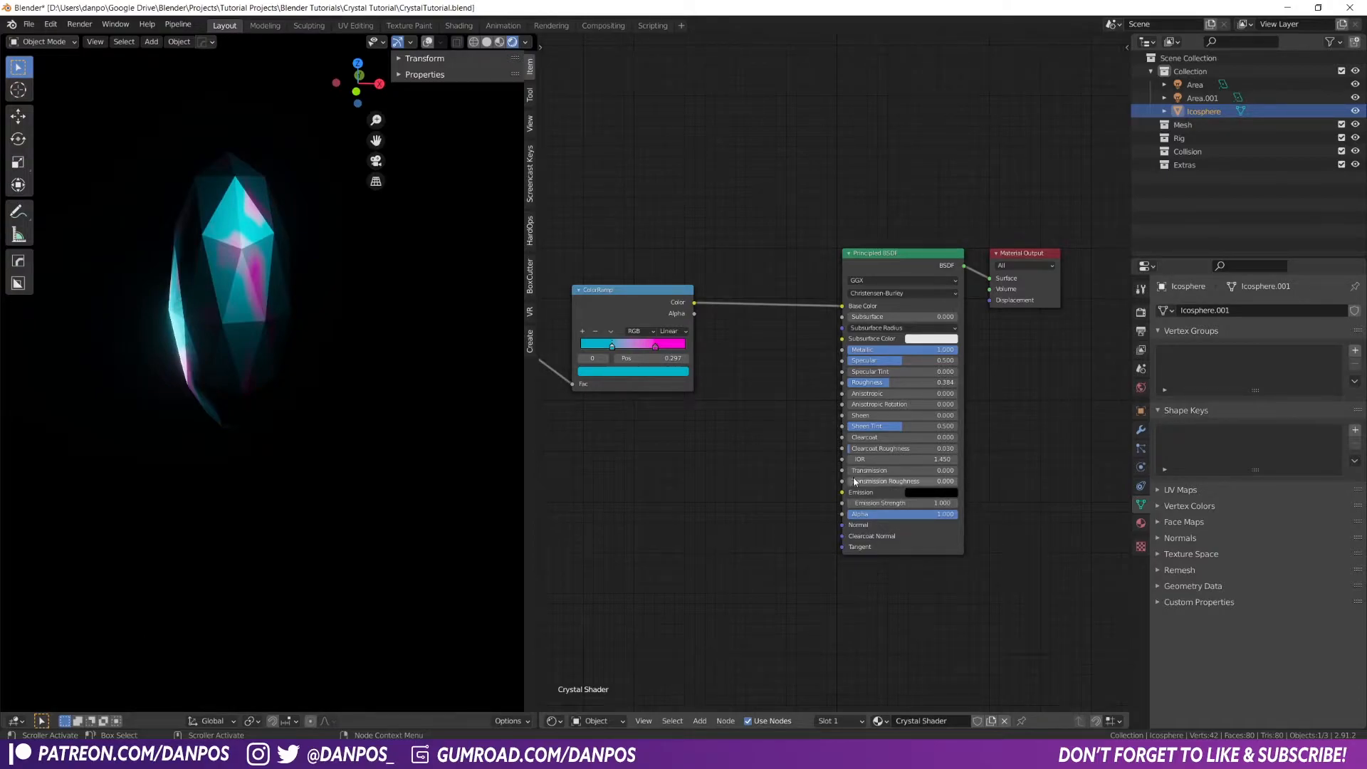
pyautogui.moveTo(856, 470); pyautogui.dragTo(954, 471)
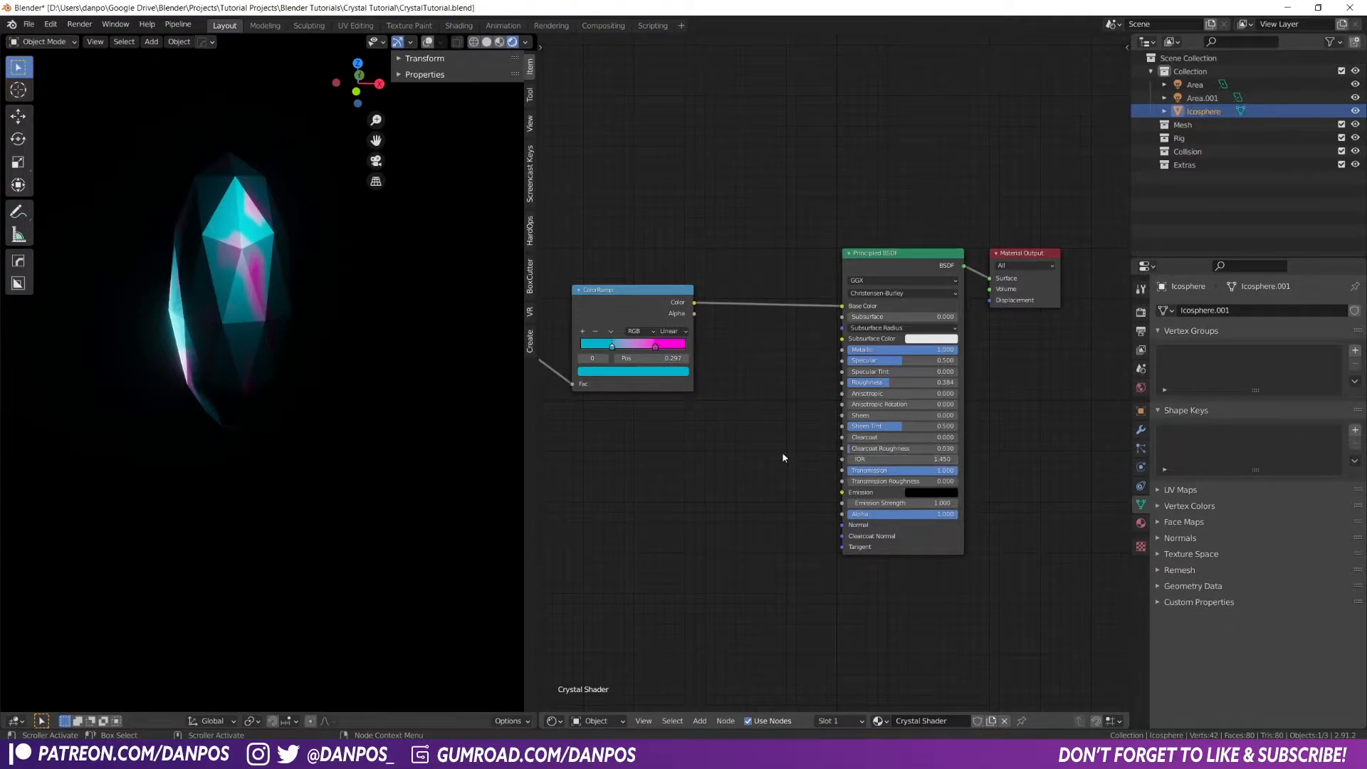
# Set the Musgrave Texture's Scale to 0.86
pyautogui.moveTo(605, 425); pyautogui.dragTo(840, 435, button='middle')
pyautogui.moveTo(605, 413); pyautogui.dragTo(821, 441, button='middle')
pyautogui.moveTo(788, 303); pyautogui.dragTo(769, 301)
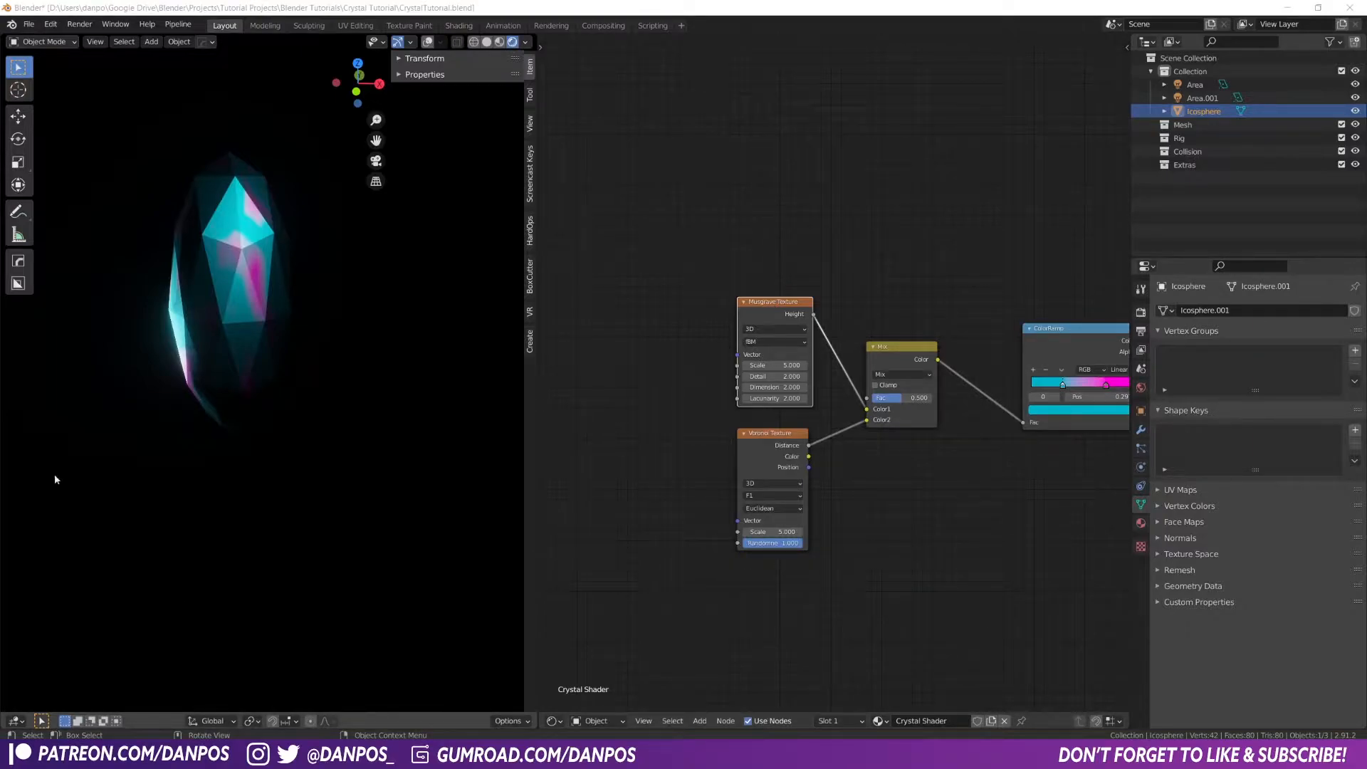
pyautogui.click(784, 365)
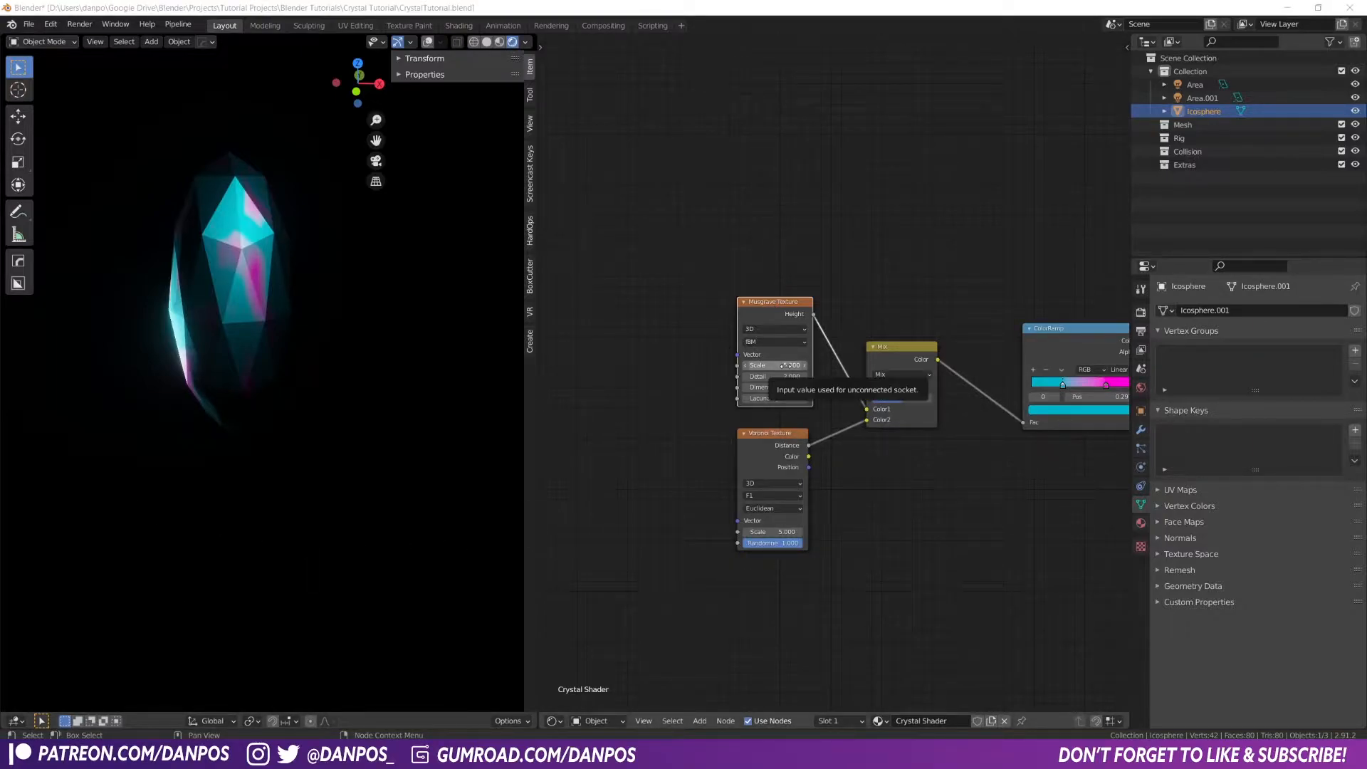
pyautogui.write('0.8')
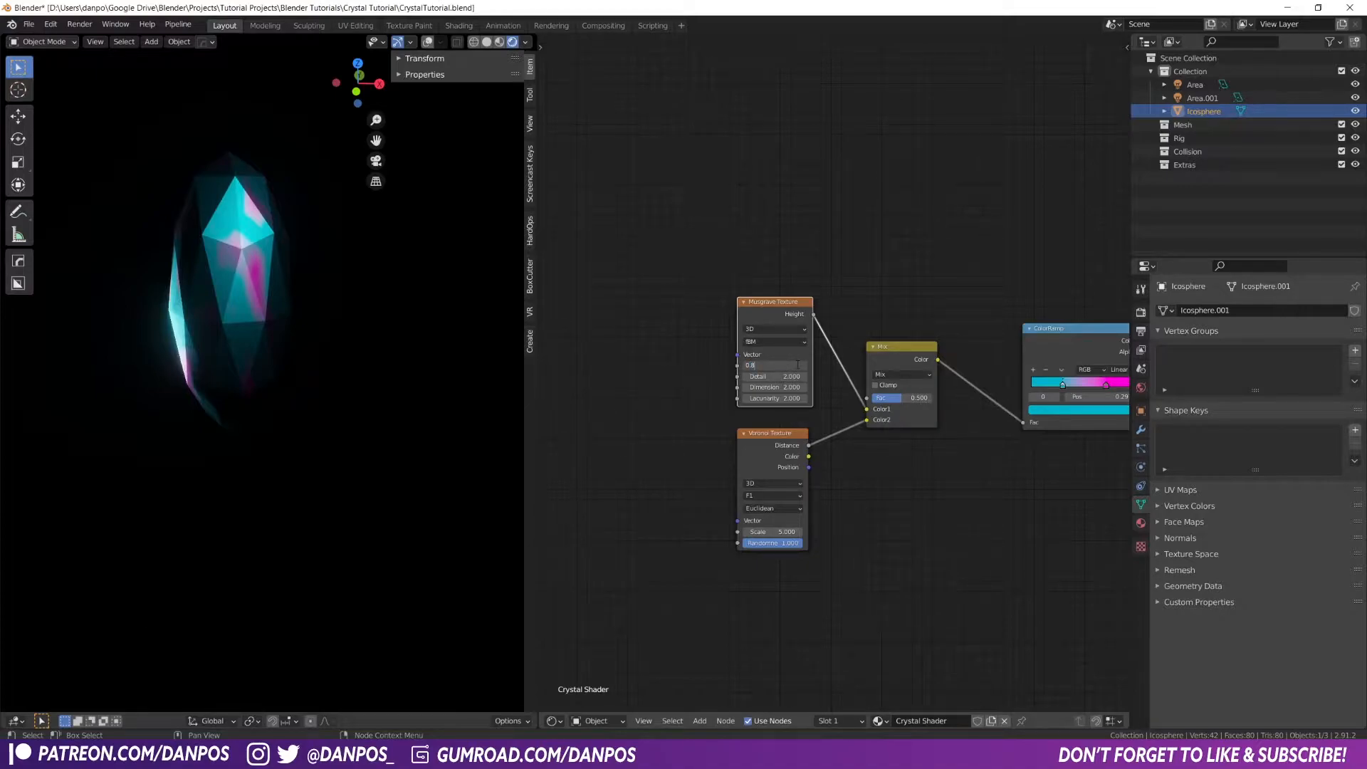
pyautogui.write('6')
pyautogui.press('Return')
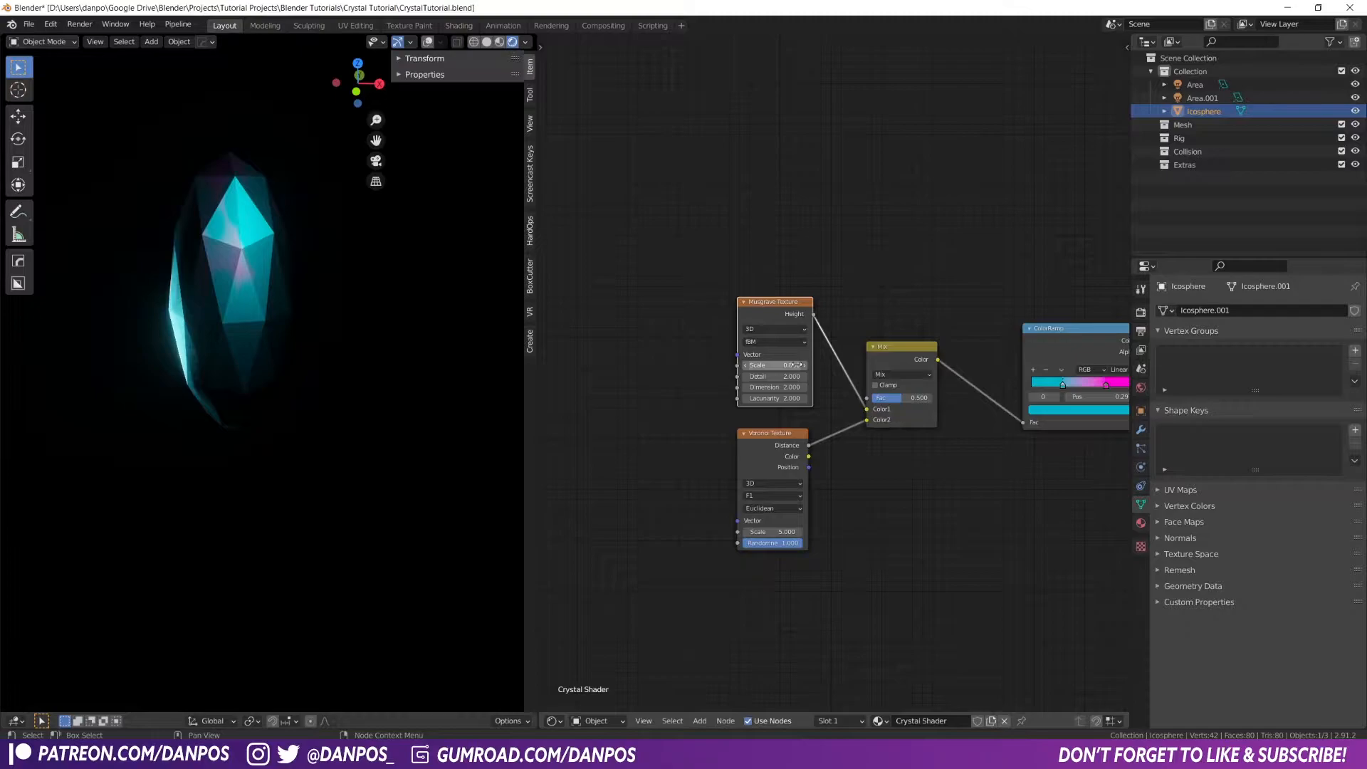
# Set the Musgrave Texture's Detail to 2.5 and line up the Musgrave and Voronoi texture nodes
pyautogui.click(792, 377)
pyautogui.write('2.5')
pyautogui.press('Return')
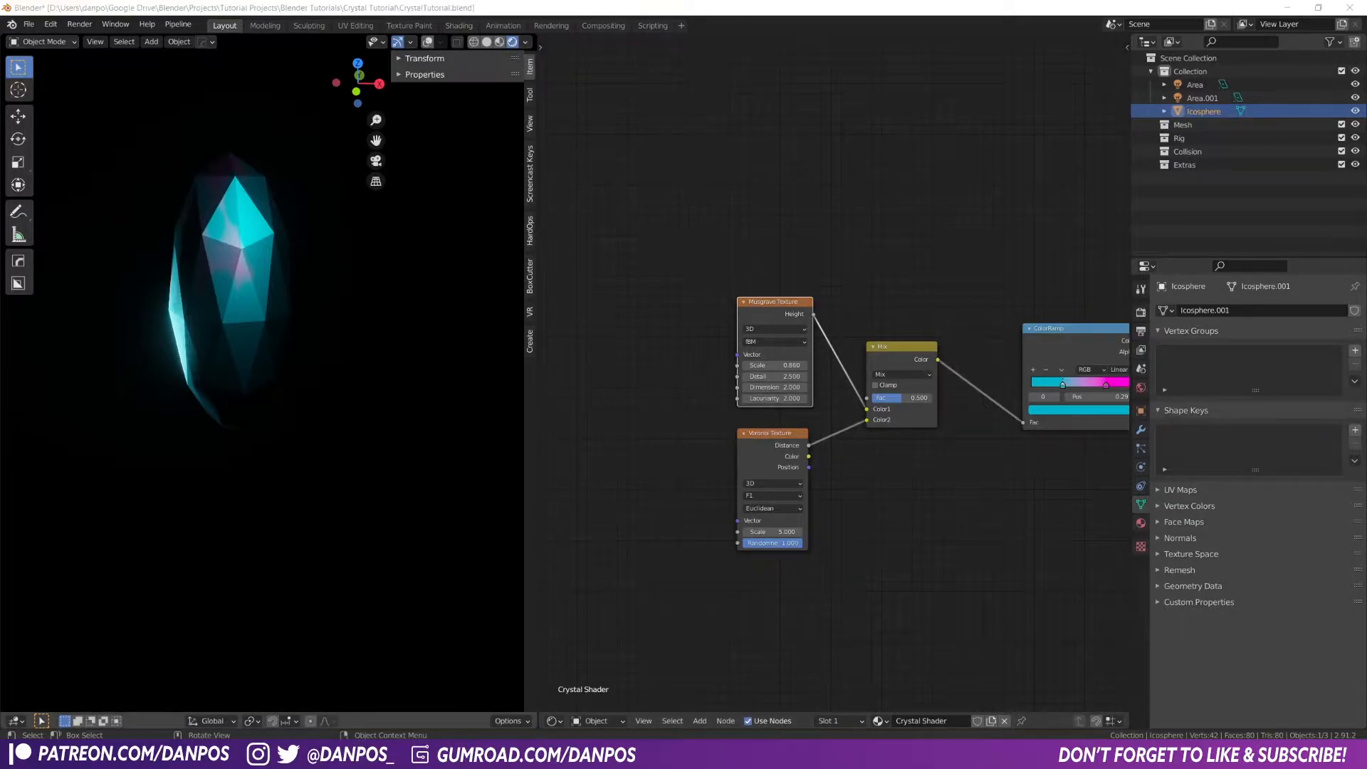
pyautogui.moveTo(762, 433); pyautogui.dragTo(756, 433)
pyautogui.moveTo(757, 437); pyautogui.dragTo(847, 440, button='middle')
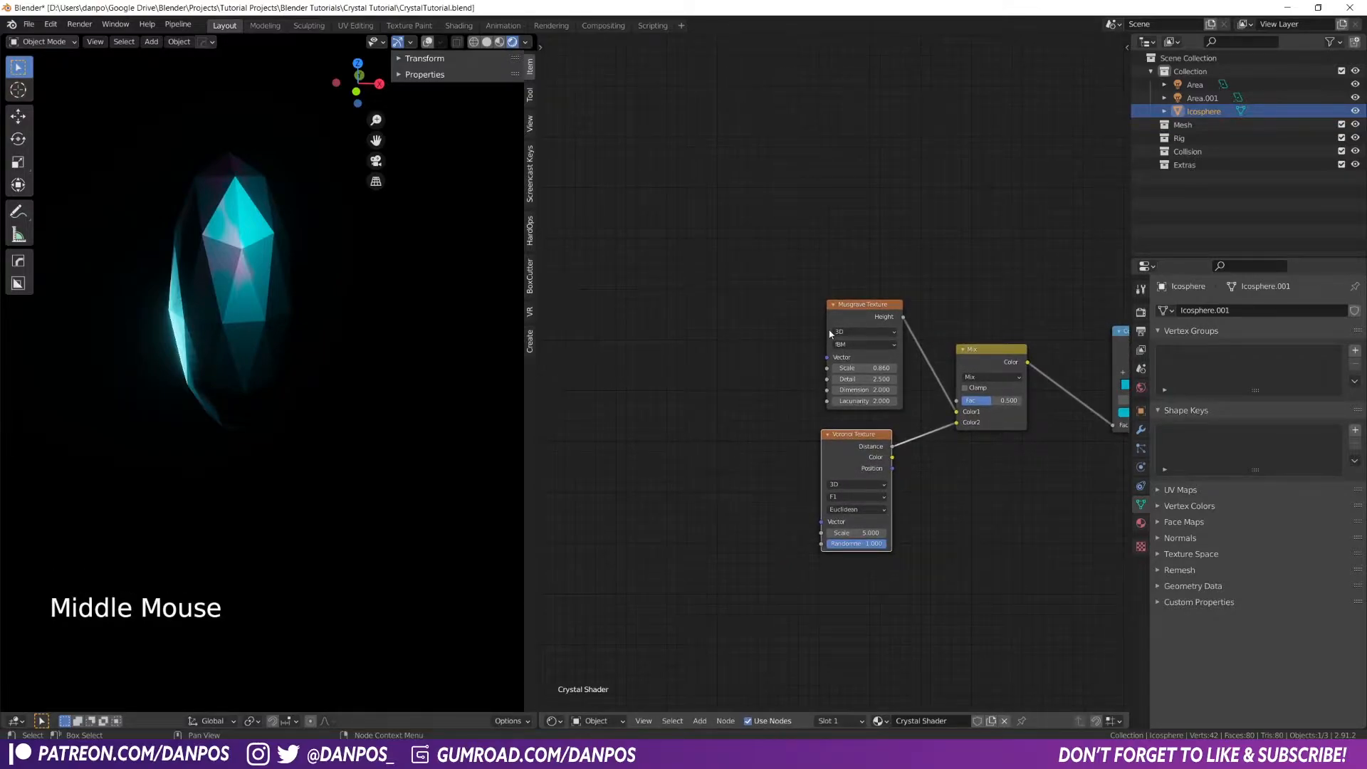
pyautogui.moveTo(862, 311); pyautogui.dragTo(855, 309)
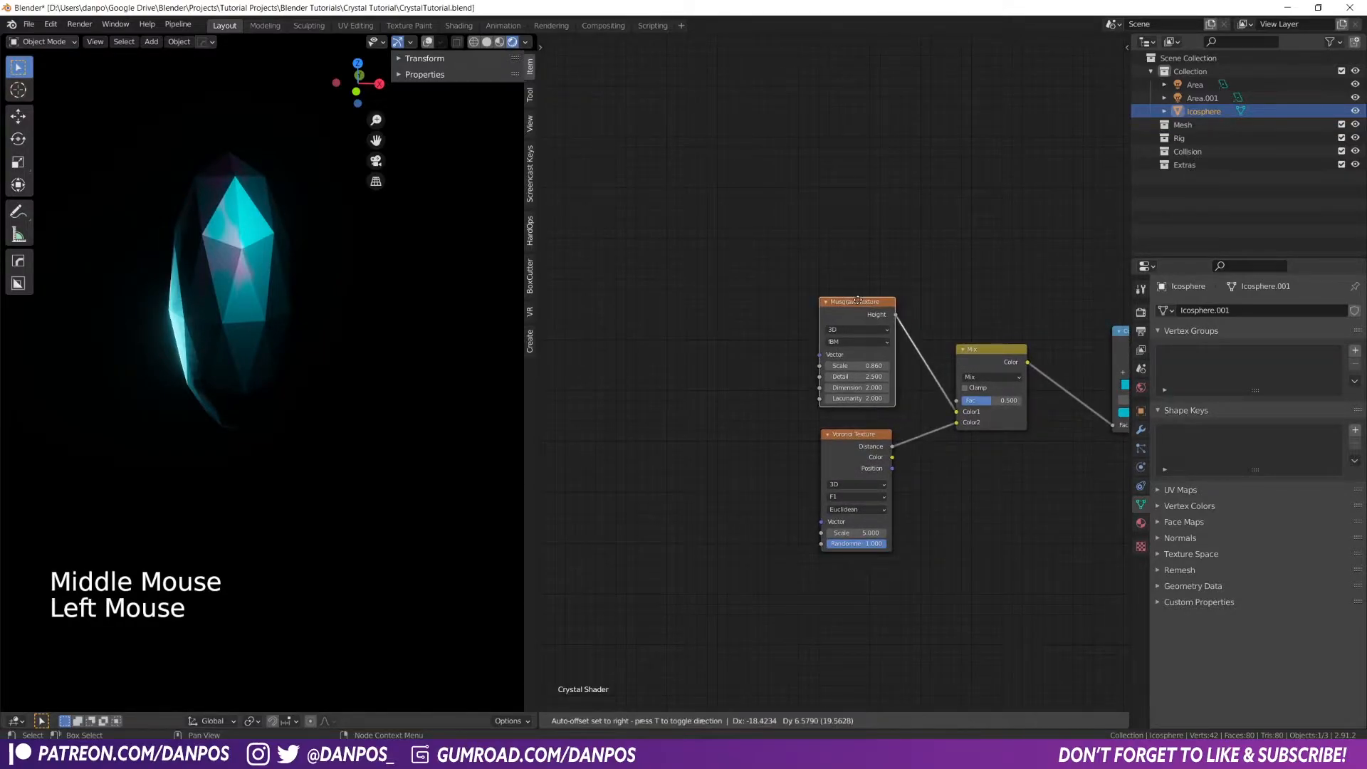
# Search the add-ons in Preferences for "node" to check that Node Wrangler is enabled
pyautogui.click(51, 24)
pyautogui.click(83, 213)
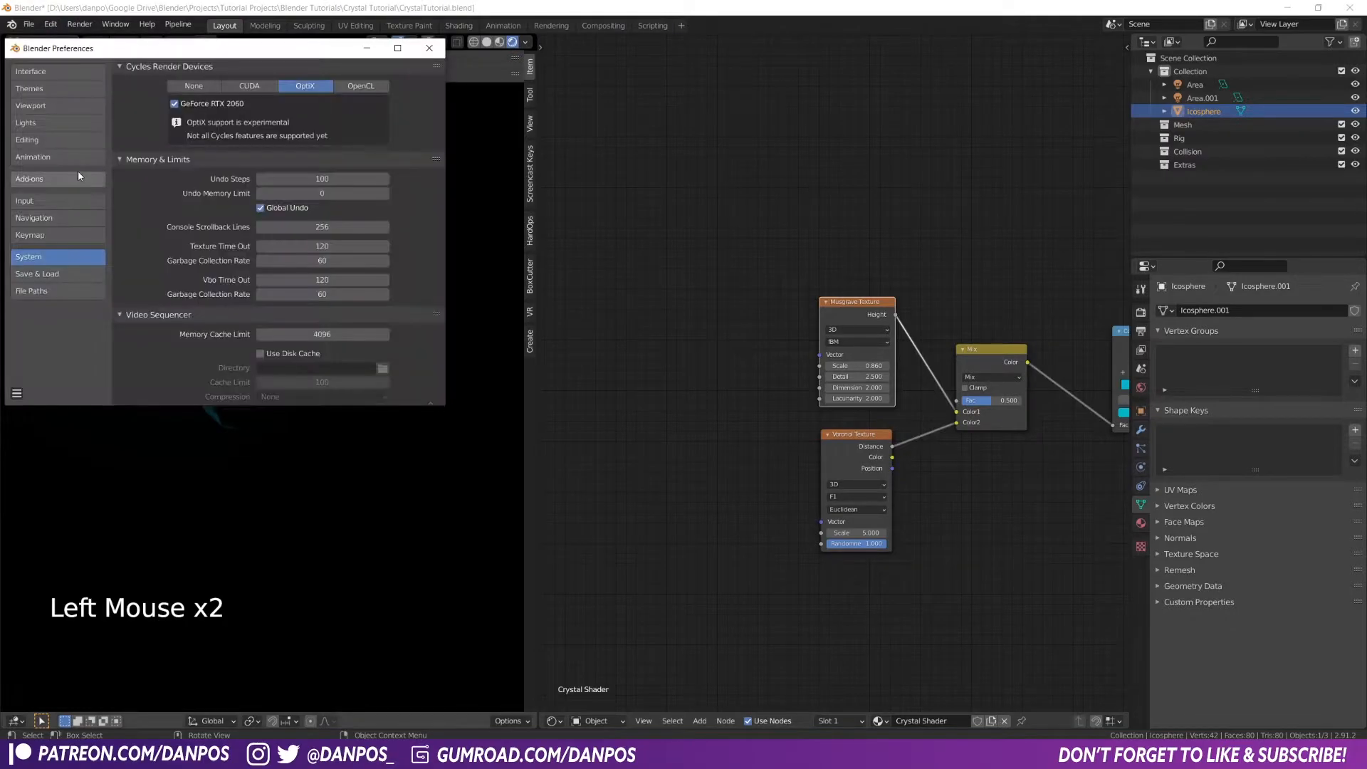
pyautogui.click(67, 181)
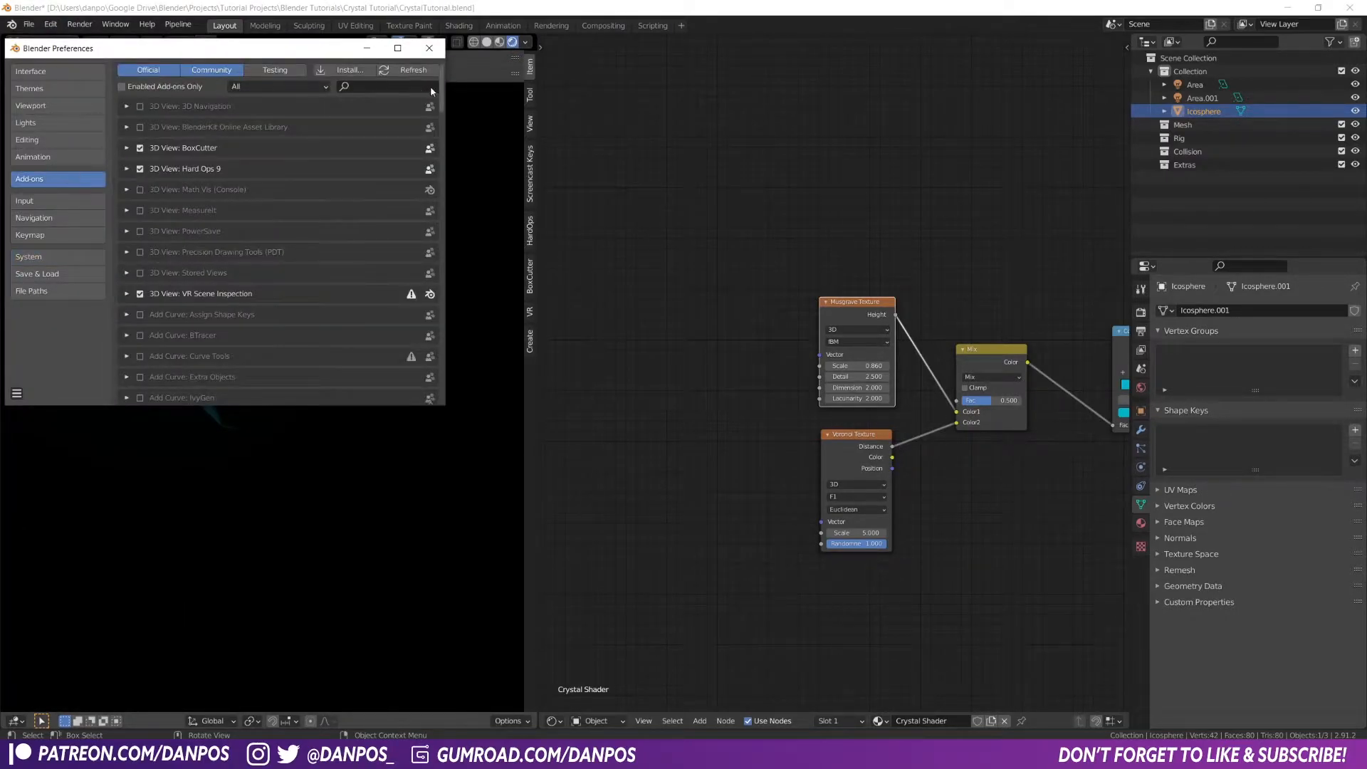
pyautogui.click(395, 89)
pyautogui.write('node')
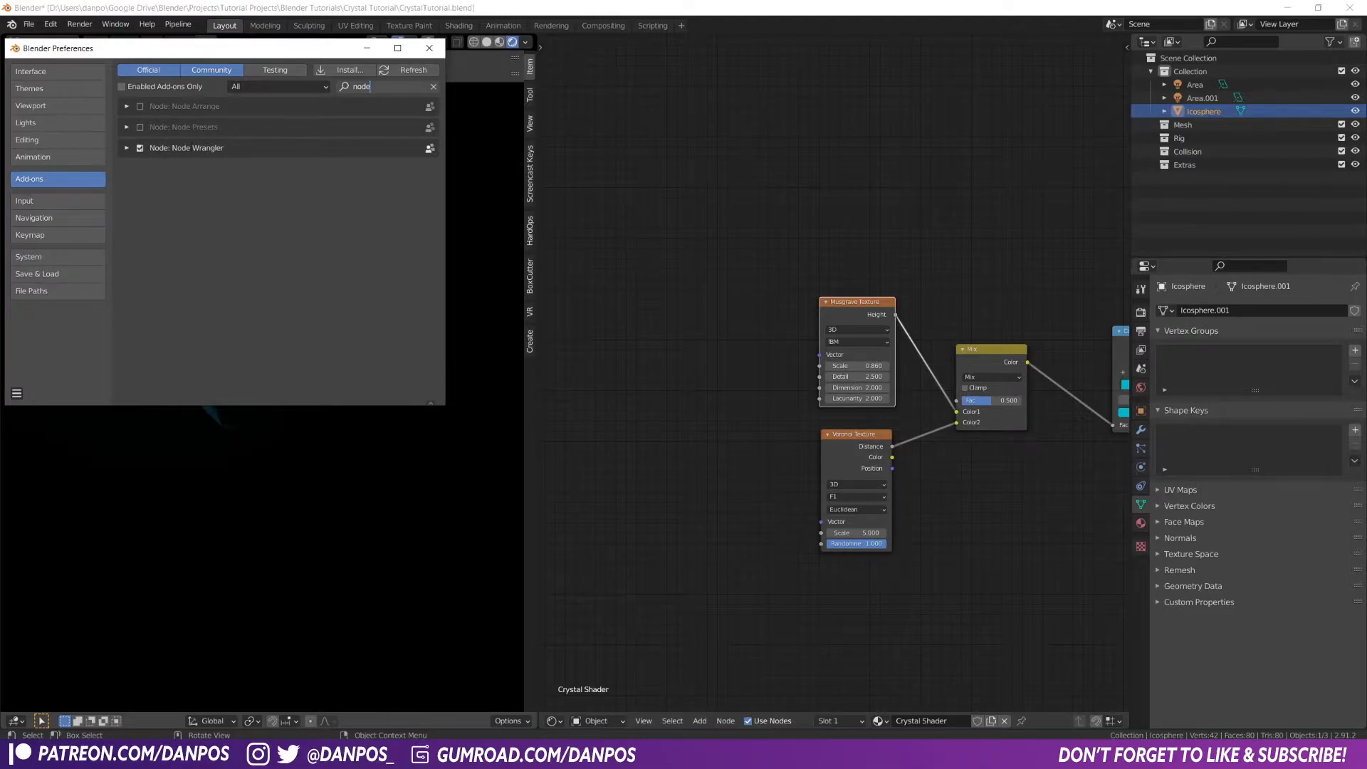
pyautogui.click(430, 48)
# Add Texture Coordinate and Mapping nodes to the Musgrave Texture with Node Wrangler, and feed the Mapping vector from the Object coordinates
pyautogui.click(664, 275)
pyautogui.click(839, 305)
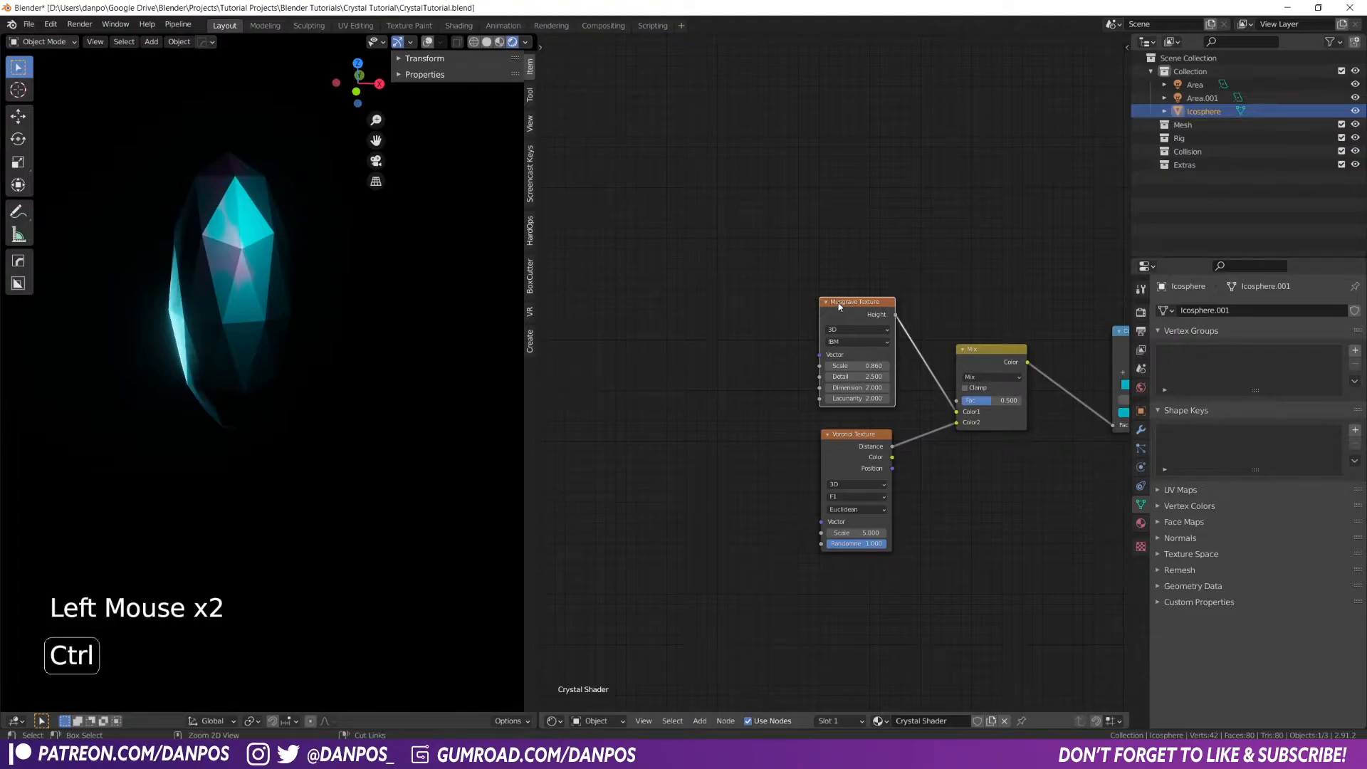
pyautogui.hotkey('ctrl', 't')
pyautogui.moveTo(809, 305); pyautogui.dragTo(908, 293, button='middle')
pyautogui.moveTo(815, 326); pyautogui.dragTo(705, 305)
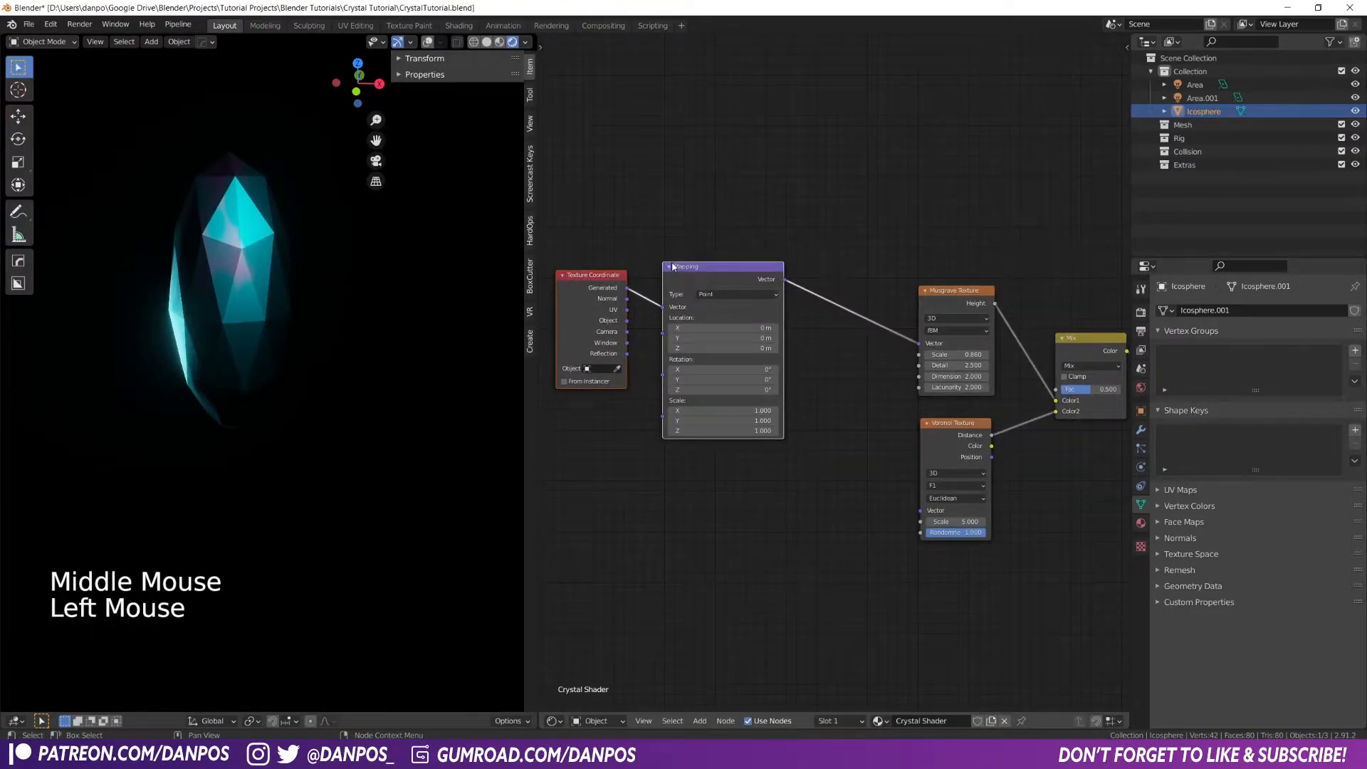
pyautogui.moveTo(627, 321); pyautogui.dragTo(663, 306)
pyautogui.moveTo(805, 336); pyautogui.dragTo(772, 313, button='middle')
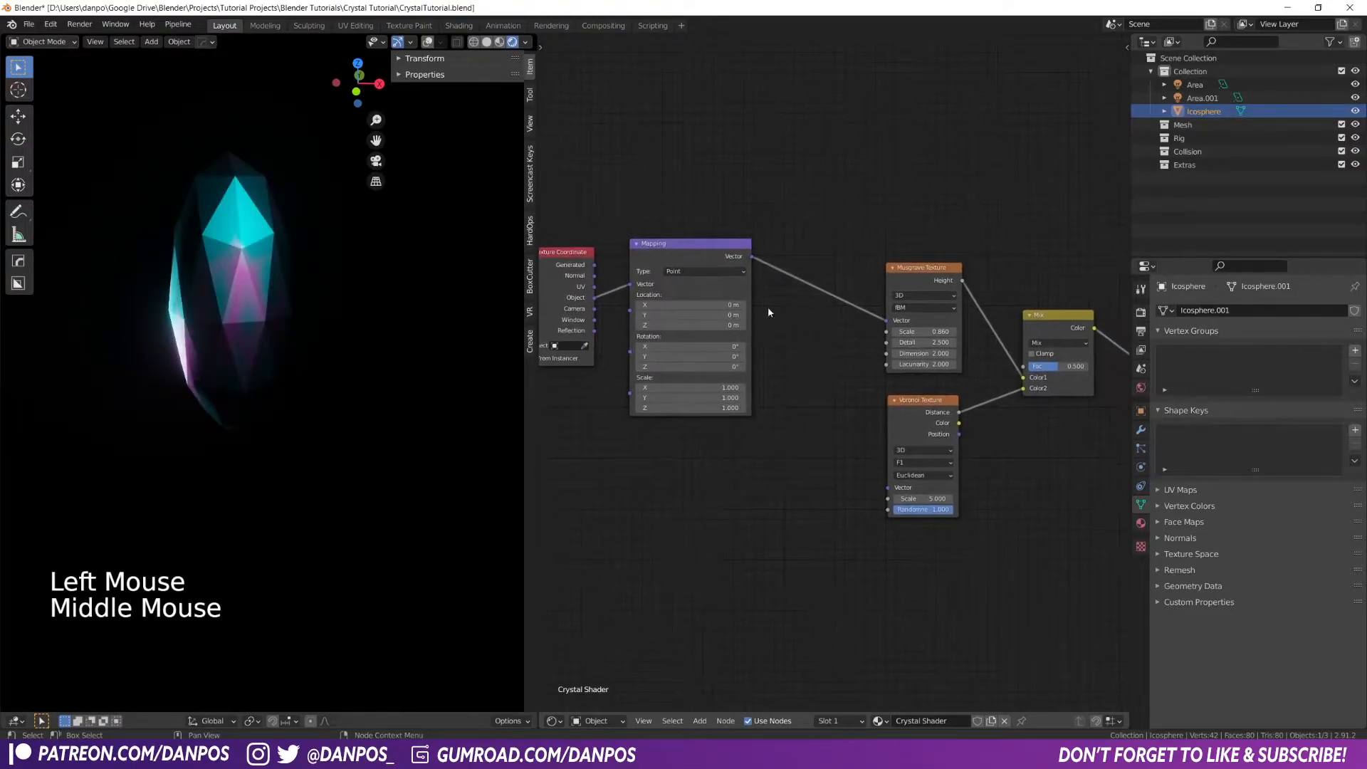
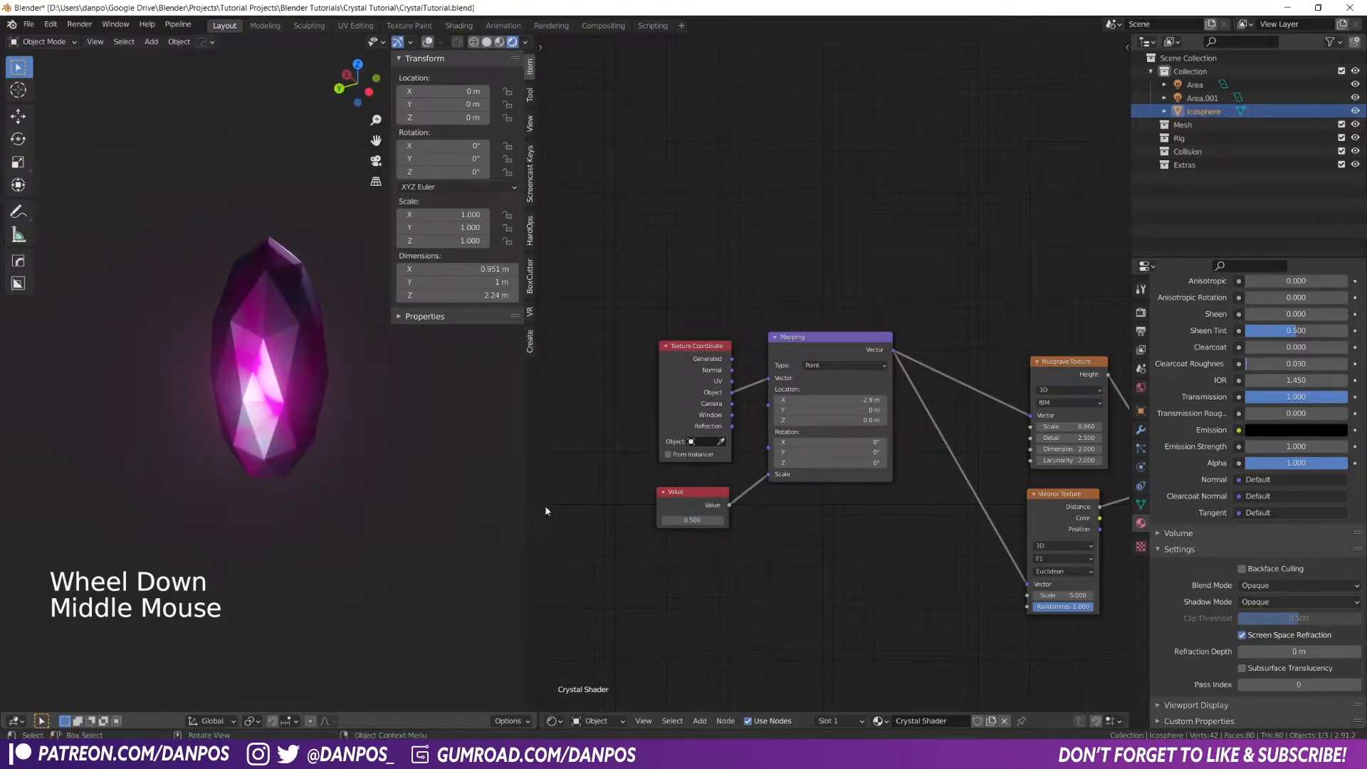
# Adjust the Value node driving the Mapping scale and examine the crystal's colour pattern in Material Preview shading
pyautogui.moveTo(676, 520); pyautogui.dragTo(630, 520)
pyautogui.press('z')
pyautogui.moveTo(162, 396); pyautogui.dragTo(196, 425, button='middle')
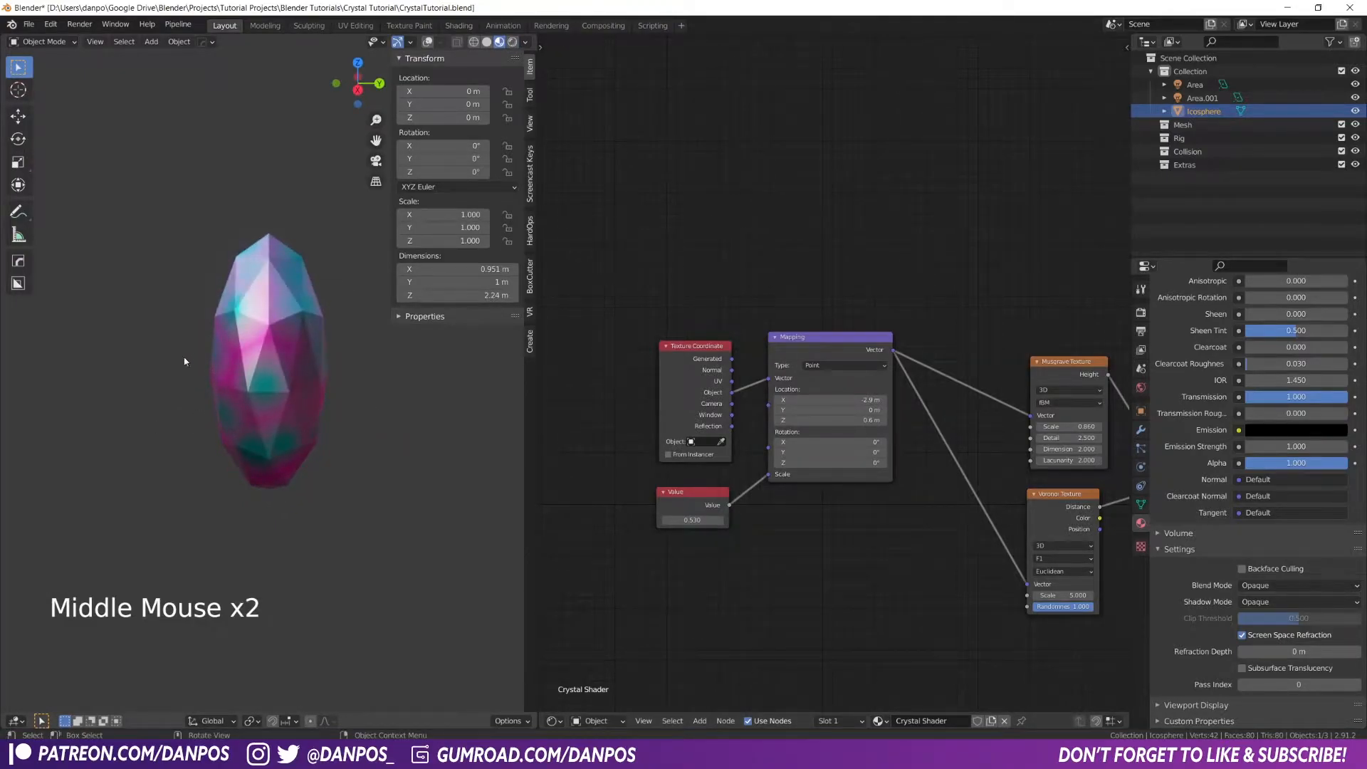
pyautogui.moveTo(185, 361); pyautogui.dragTo(480, 84, button='middle')
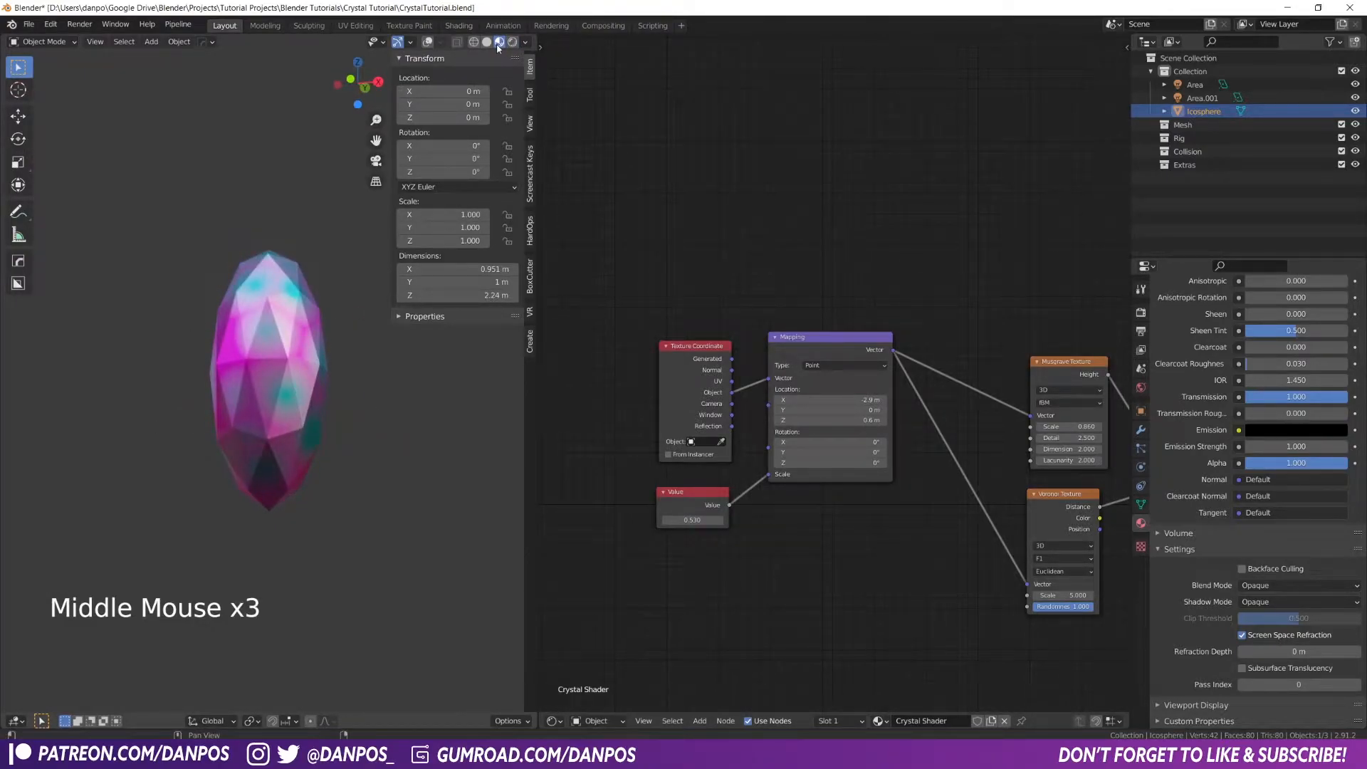
pyautogui.moveTo(388, 334); pyautogui.dragTo(326, 344, button='middle')
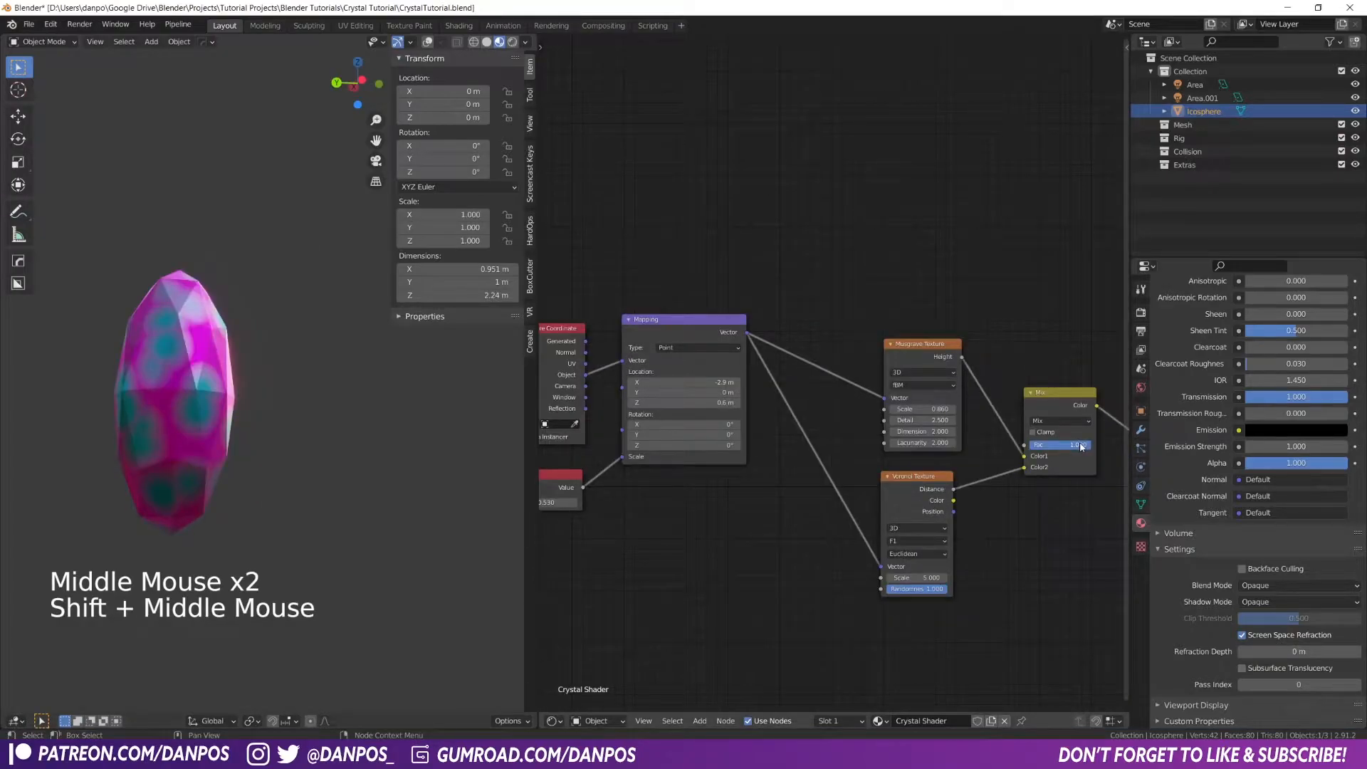
# Try the Mix node's factor at 1.000 to preview only the Voronoi Texture's pattern
pyautogui.moveTo(1083, 446)
pyautogui.mouseDown()
pyautogui.moveTo(1058, 445)
pyautogui.moveTo(1091, 445)
pyautogui.mouseUp()
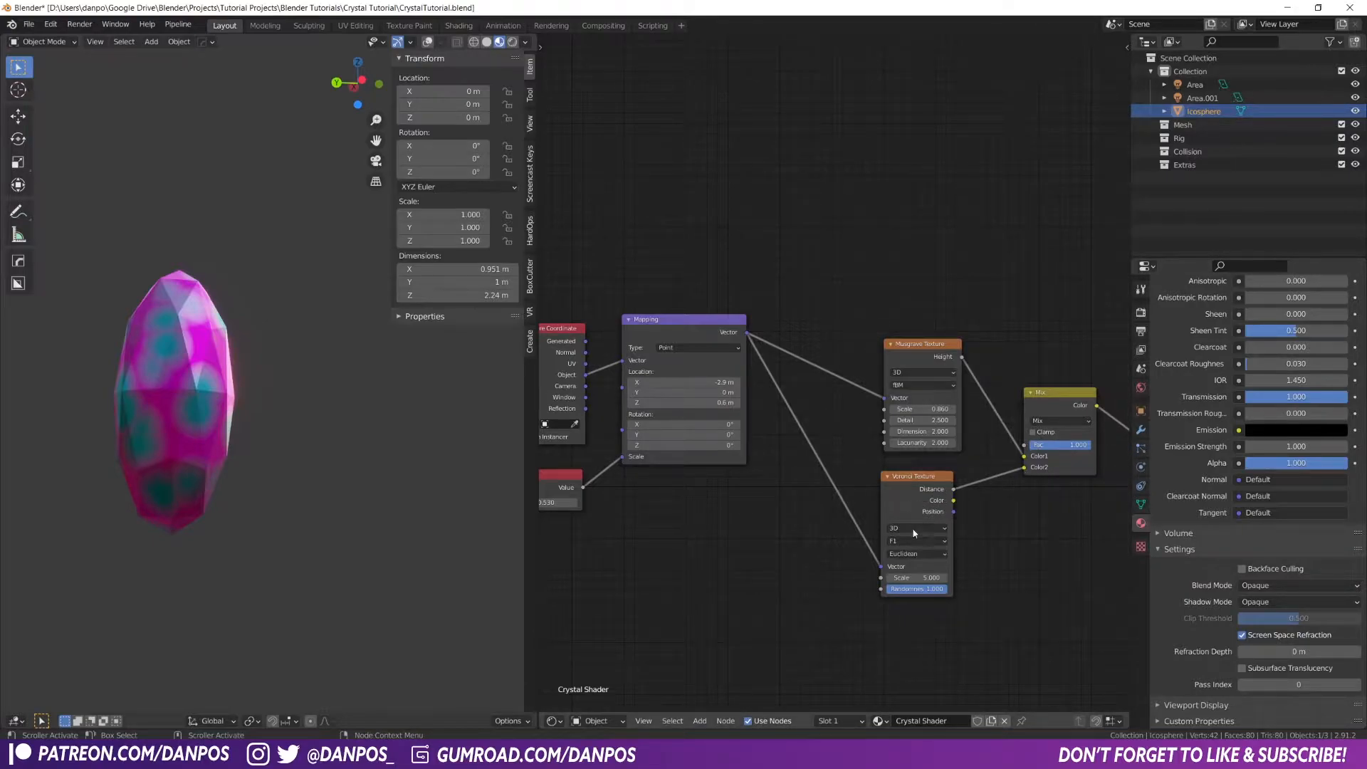
pyautogui.moveTo(1071, 445)
pyautogui.mouseDown()
pyautogui.moveTo(1029, 445)
pyautogui.moveTo(1072, 445)
pyautogui.mouseUp()
pyautogui.click(1073, 422)
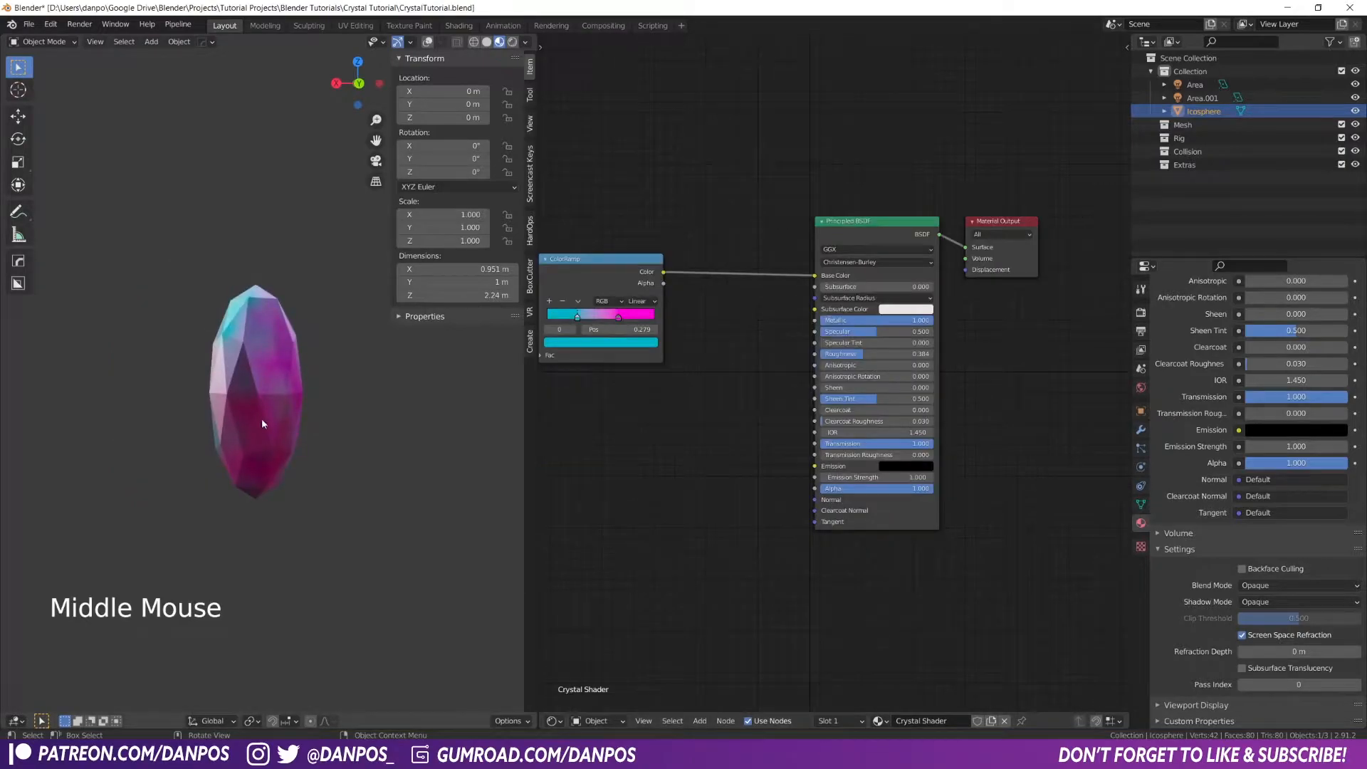
# Return the viewport to rendered shading and examine the crystal's glow from several angles
pyautogui.press('z')
pyautogui.click(271, 352)
pyautogui.moveTo(267, 370); pyautogui.dragTo(262, 420, button='middle')
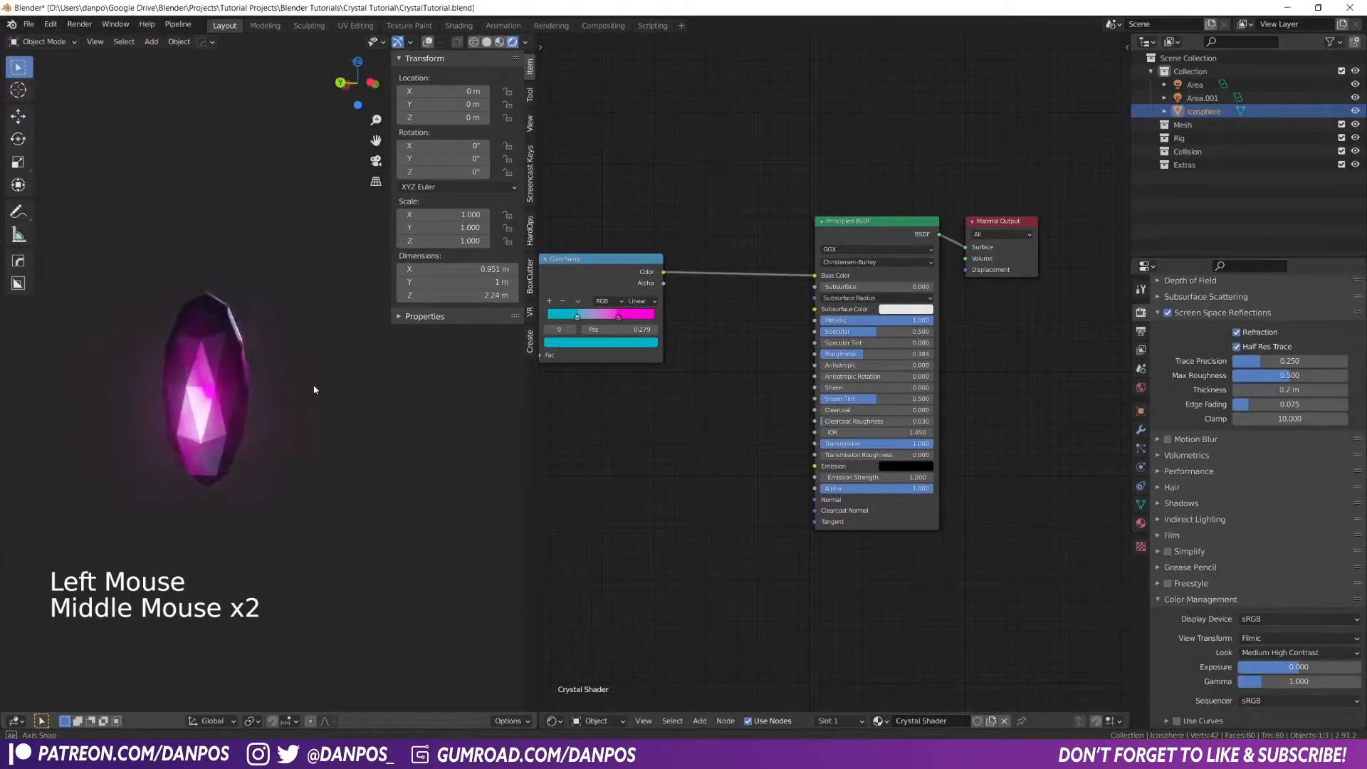
pyautogui.moveTo(314, 390)
pyautogui.mouseDown(button='middle')
pyautogui.moveTo(415, 404)
pyautogui.moveTo(323, 384)
pyautogui.mouseUp(button='middle')
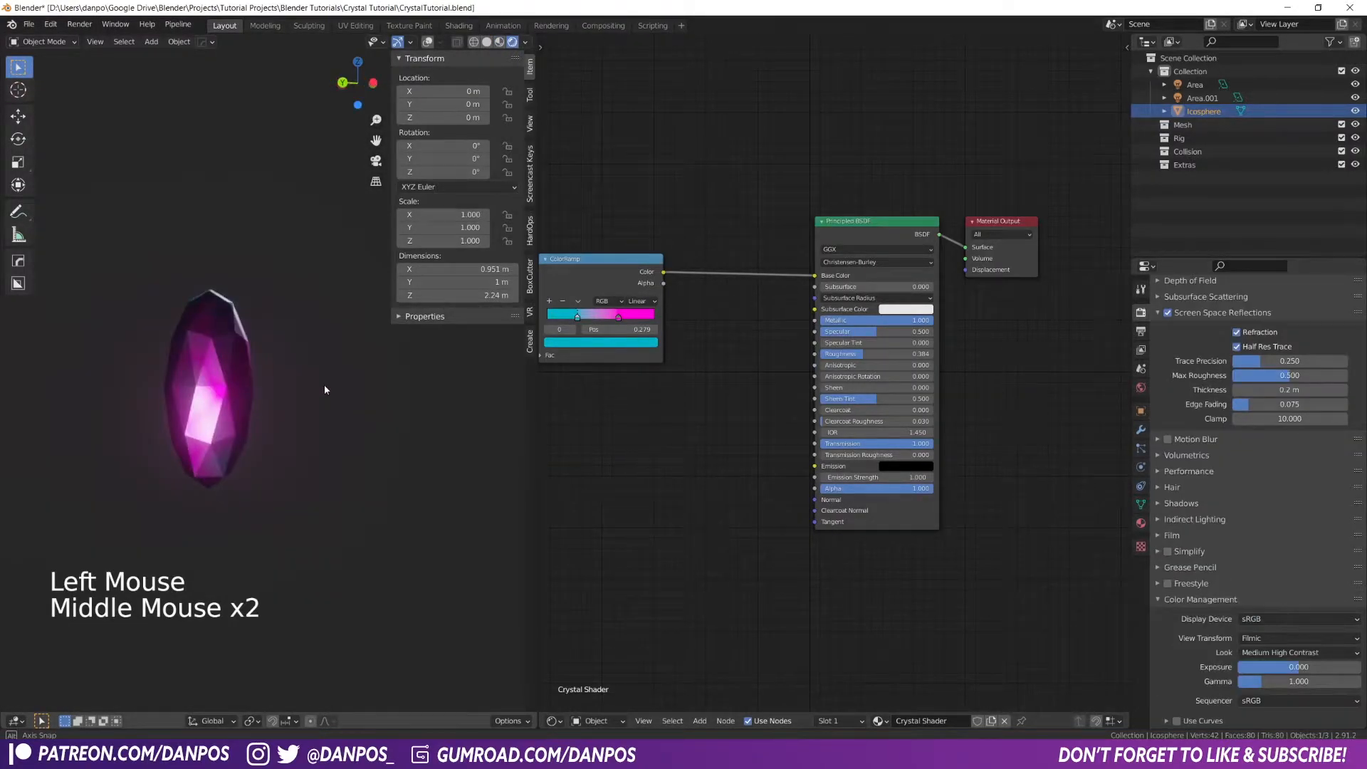
pyautogui.scroll(-2, 220, 398)
pyautogui.moveTo(220, 398); pyautogui.dragTo(180, 337, button='middle')
pyautogui.scroll(2, 234, 387)
# Turn the viewport overlays back on and duplicate the crystal in place
pyautogui.click(191, 333)
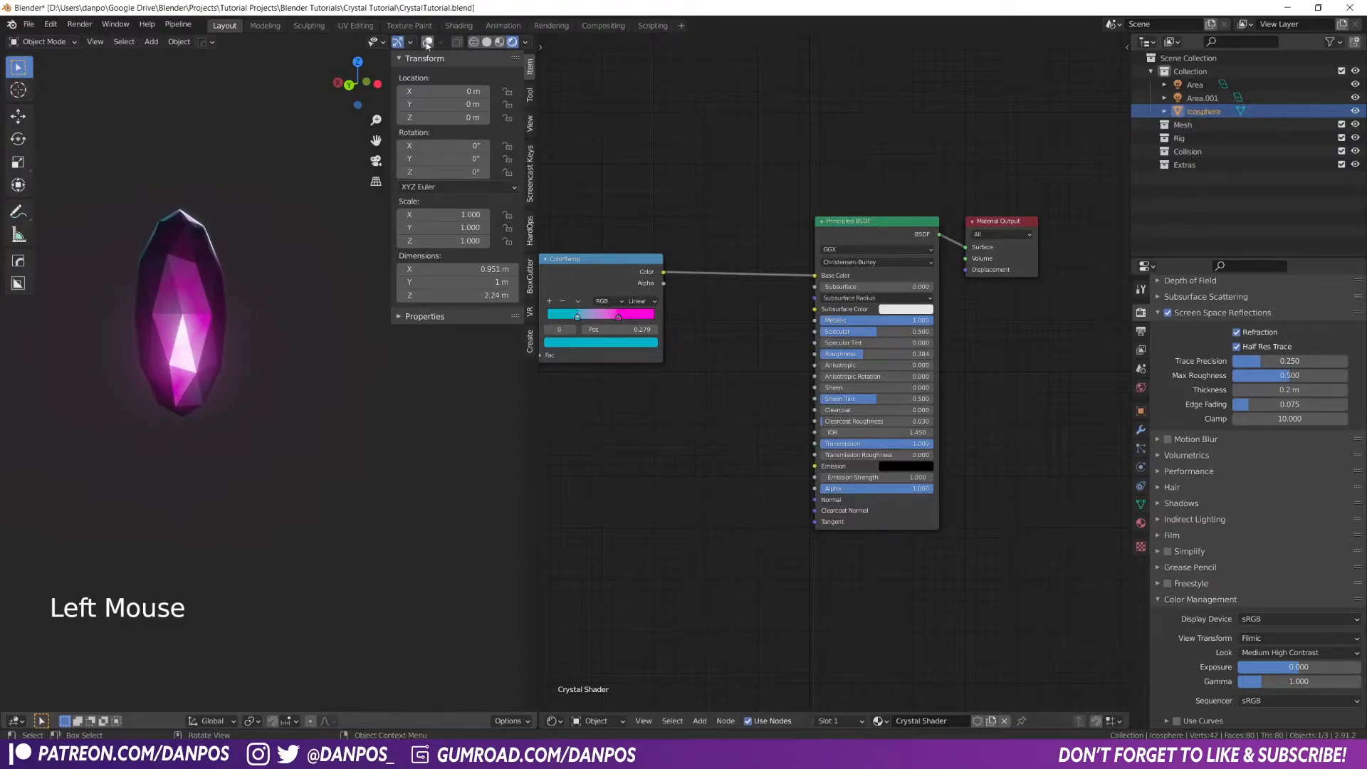
pyautogui.click(191, 307)
pyautogui.moveTo(241, 284); pyautogui.dragTo(162, 294, button='middle')
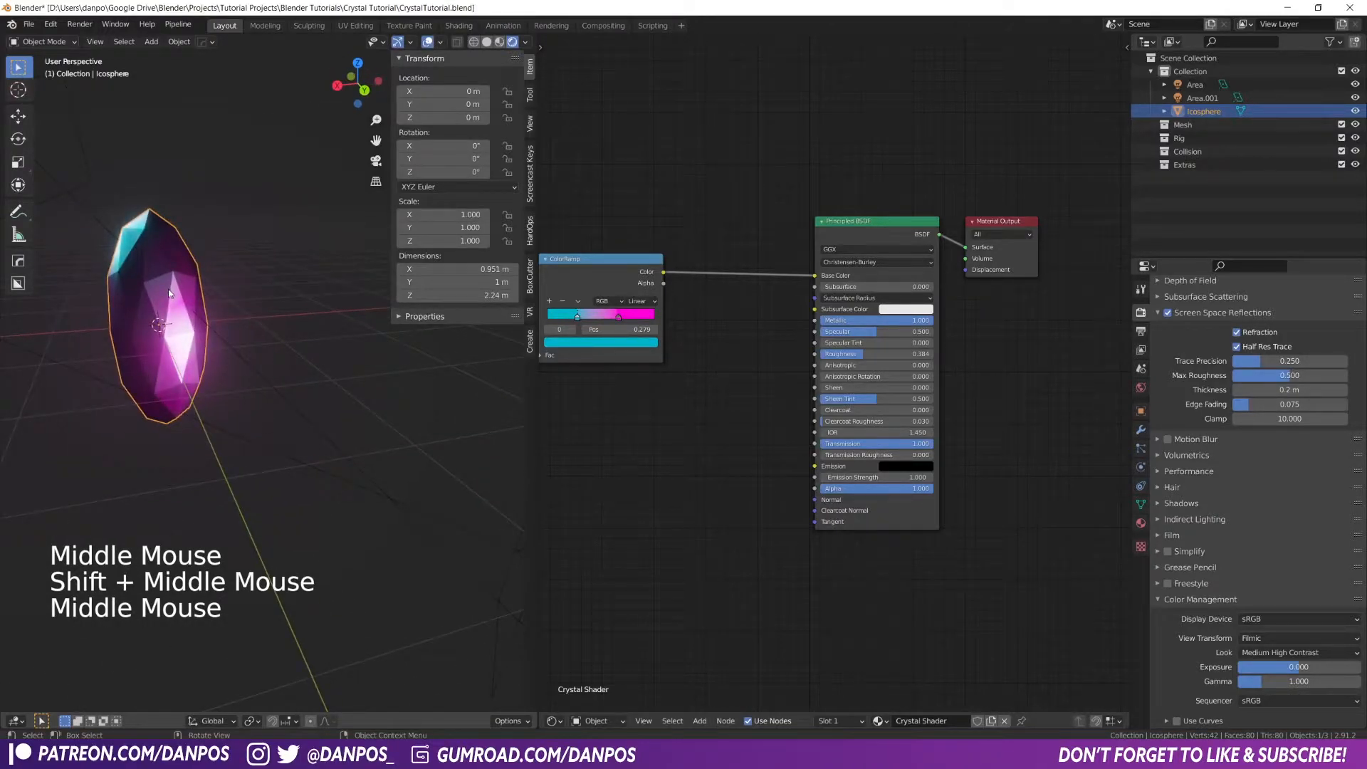
pyautogui.hotkey('shift', 'd')
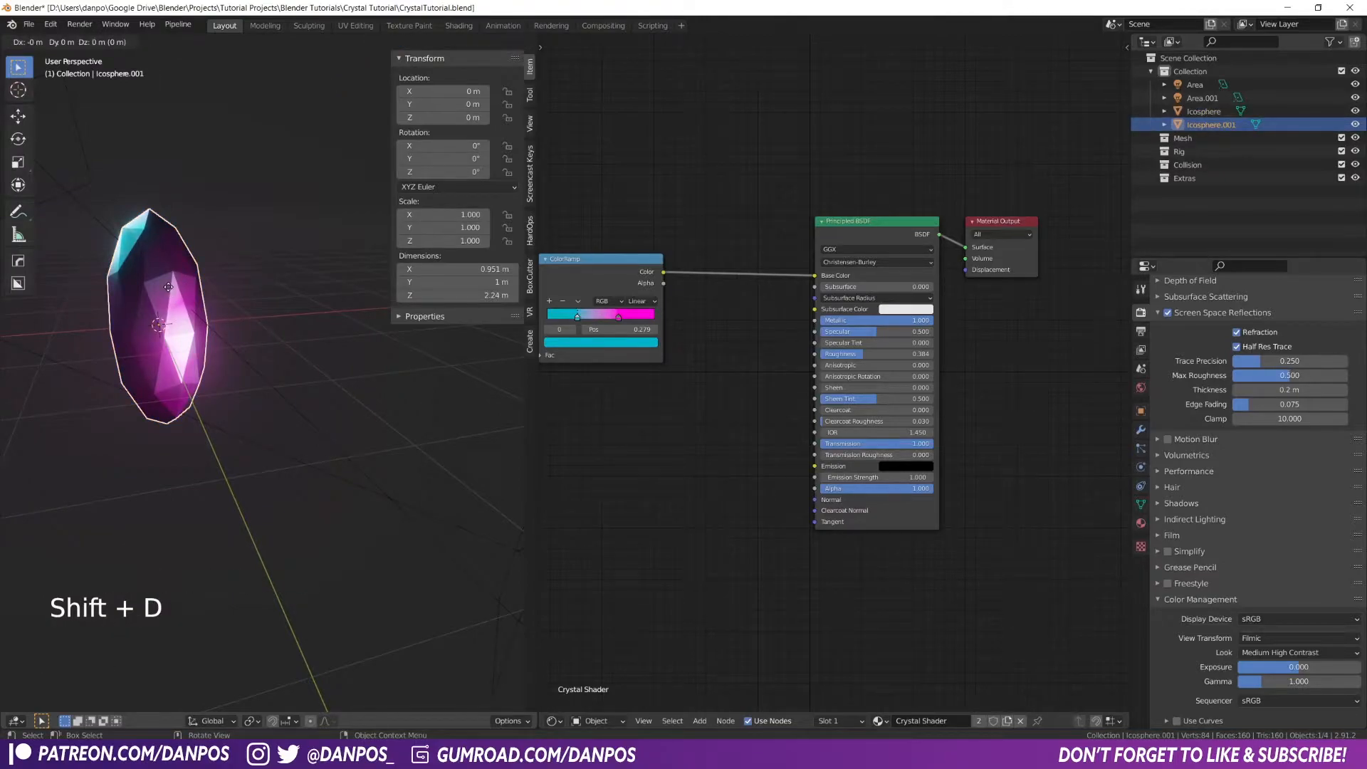
pyautogui.rightClick(168, 287)
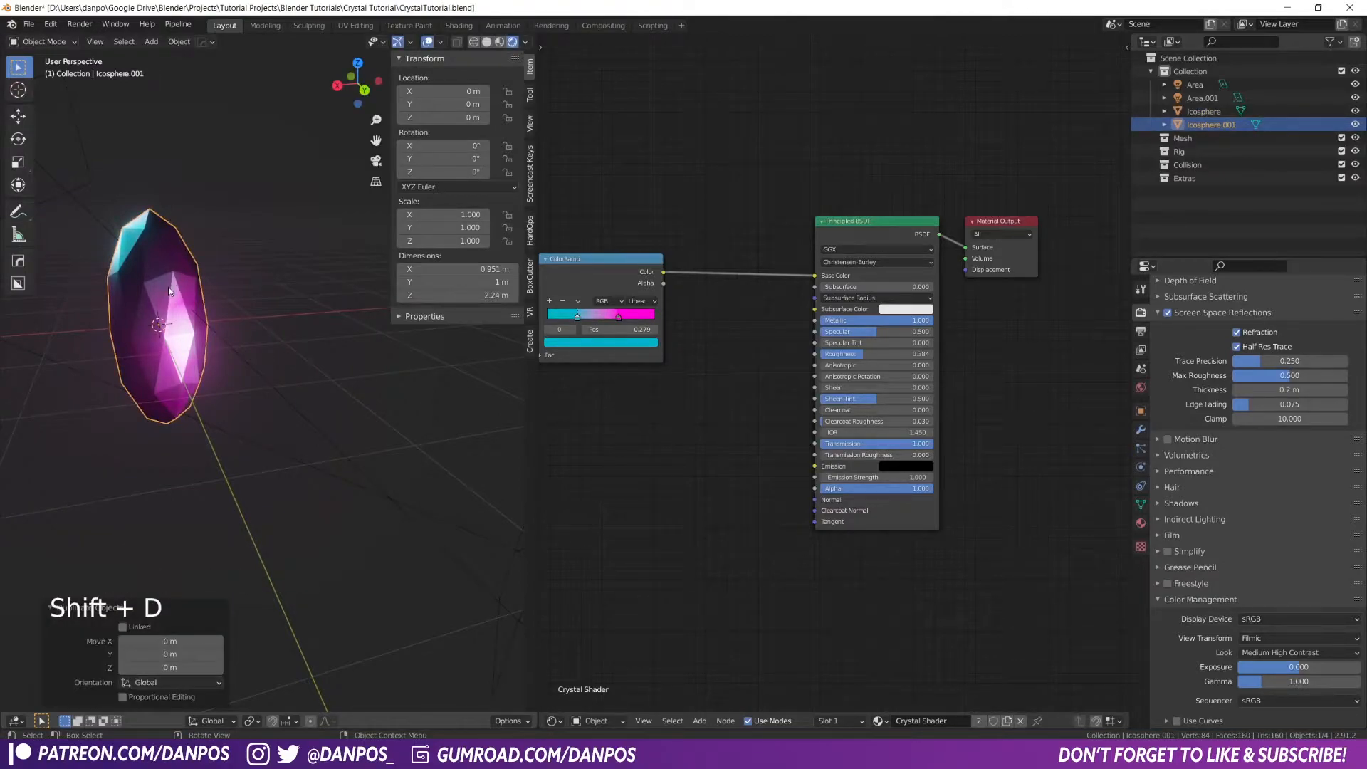
pyautogui.press('g')
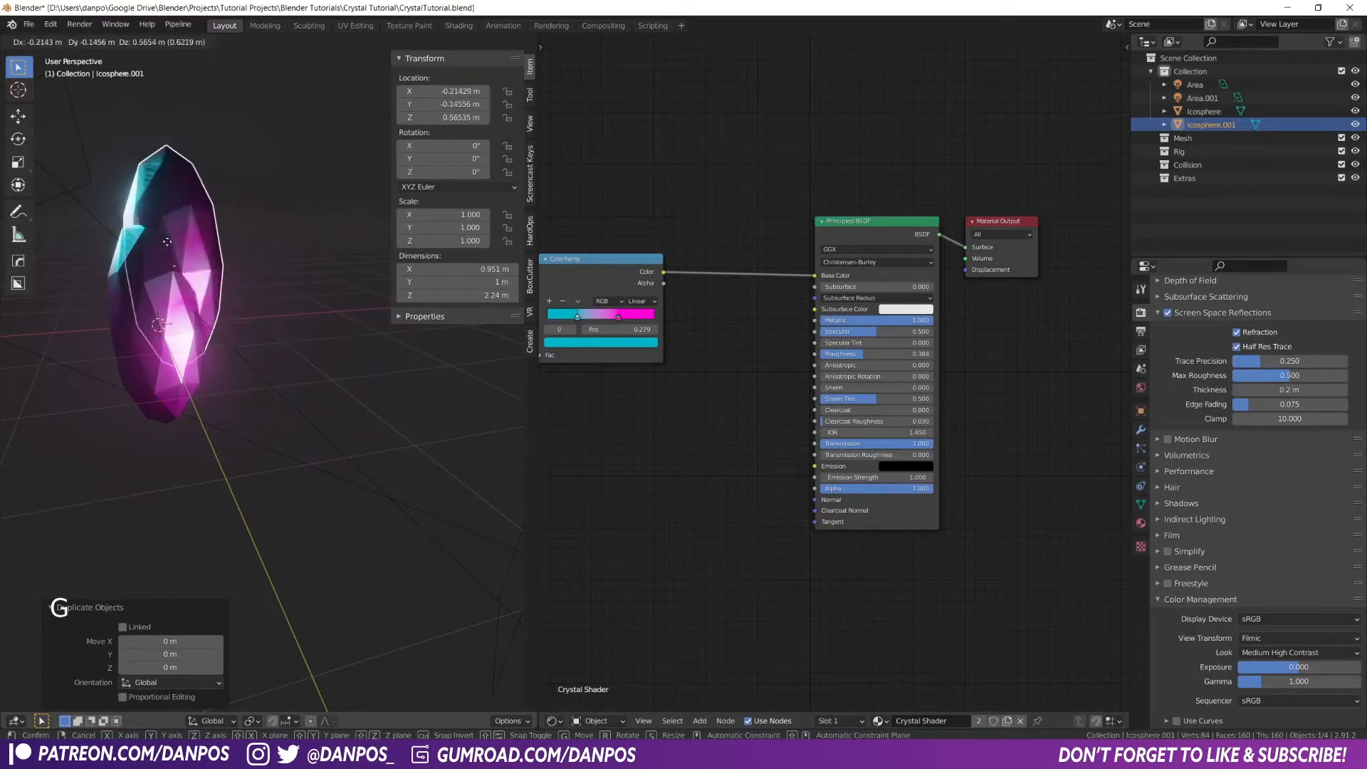
pyautogui.rightClick(271, 245)
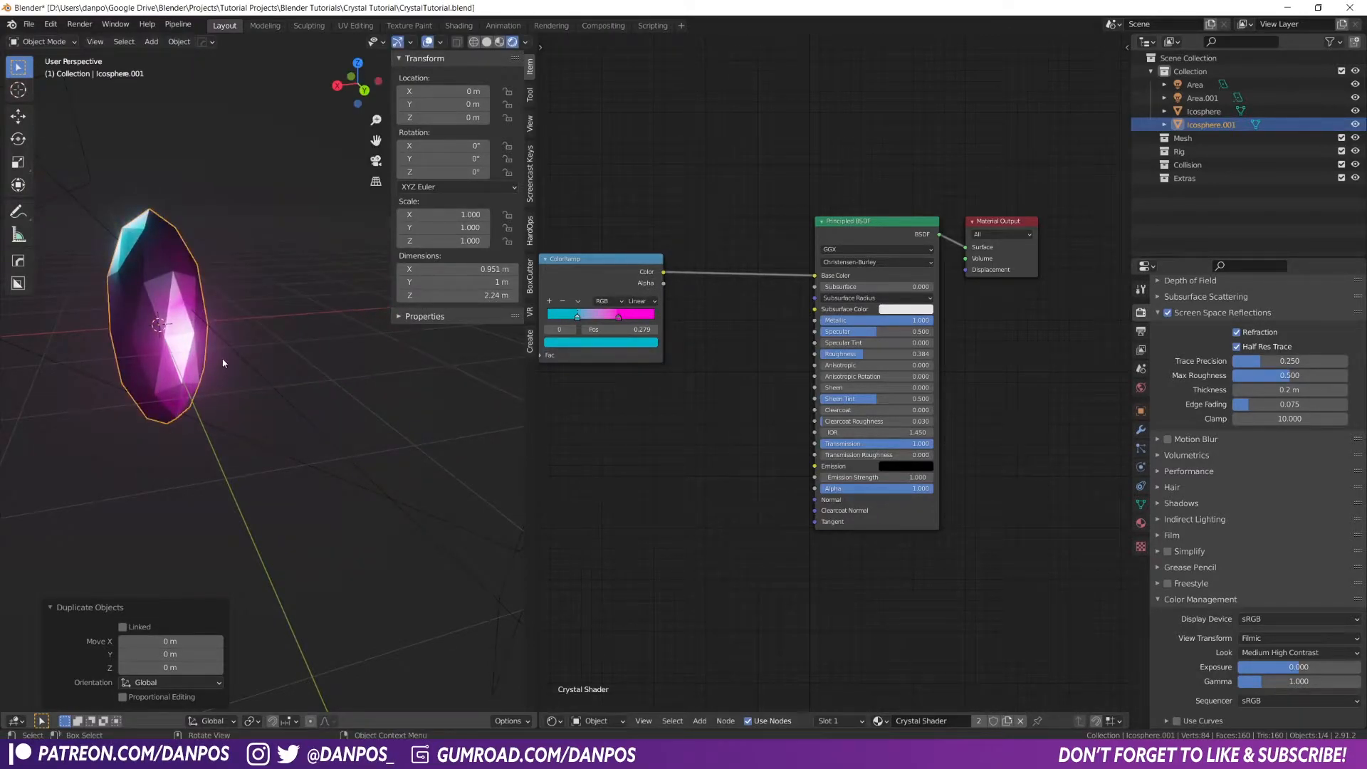
pyautogui.moveTo(223, 363); pyautogui.dragTo(297, 360, button='middle')
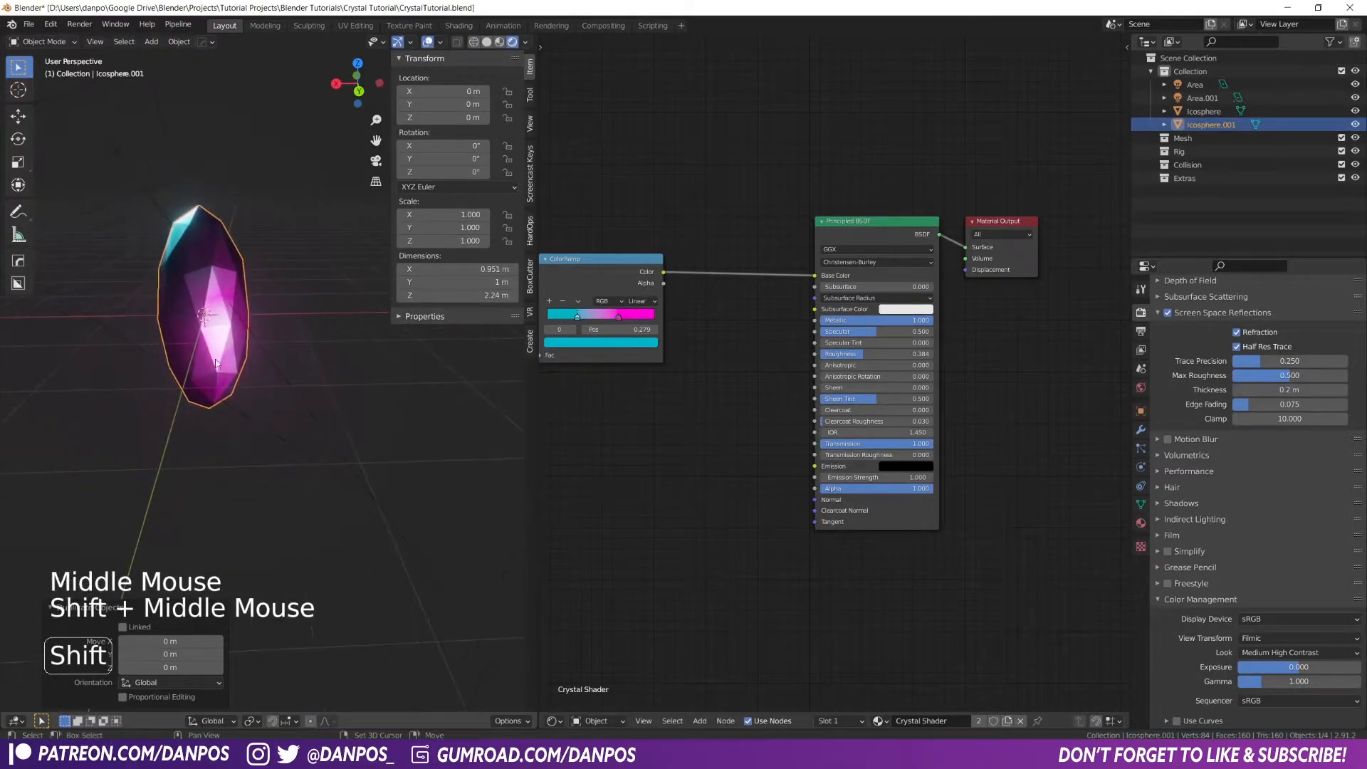
pyautogui.rightClick(289, 358)
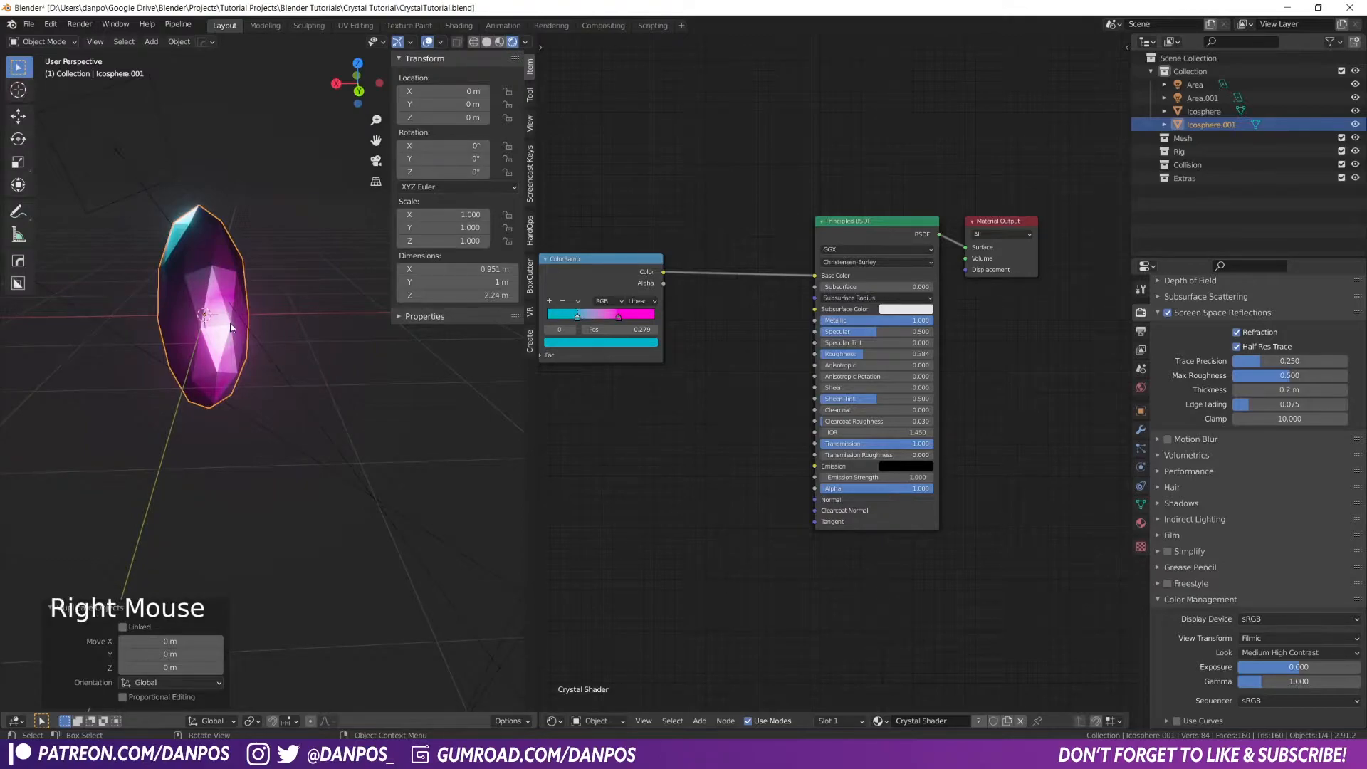
# Scale the duplicated crystal's mesh up by about 1.1 in Edit Mode and return to Object Mode
pyautogui.click(67, 45)
pyautogui.click(42, 56)
pyautogui.press('s')
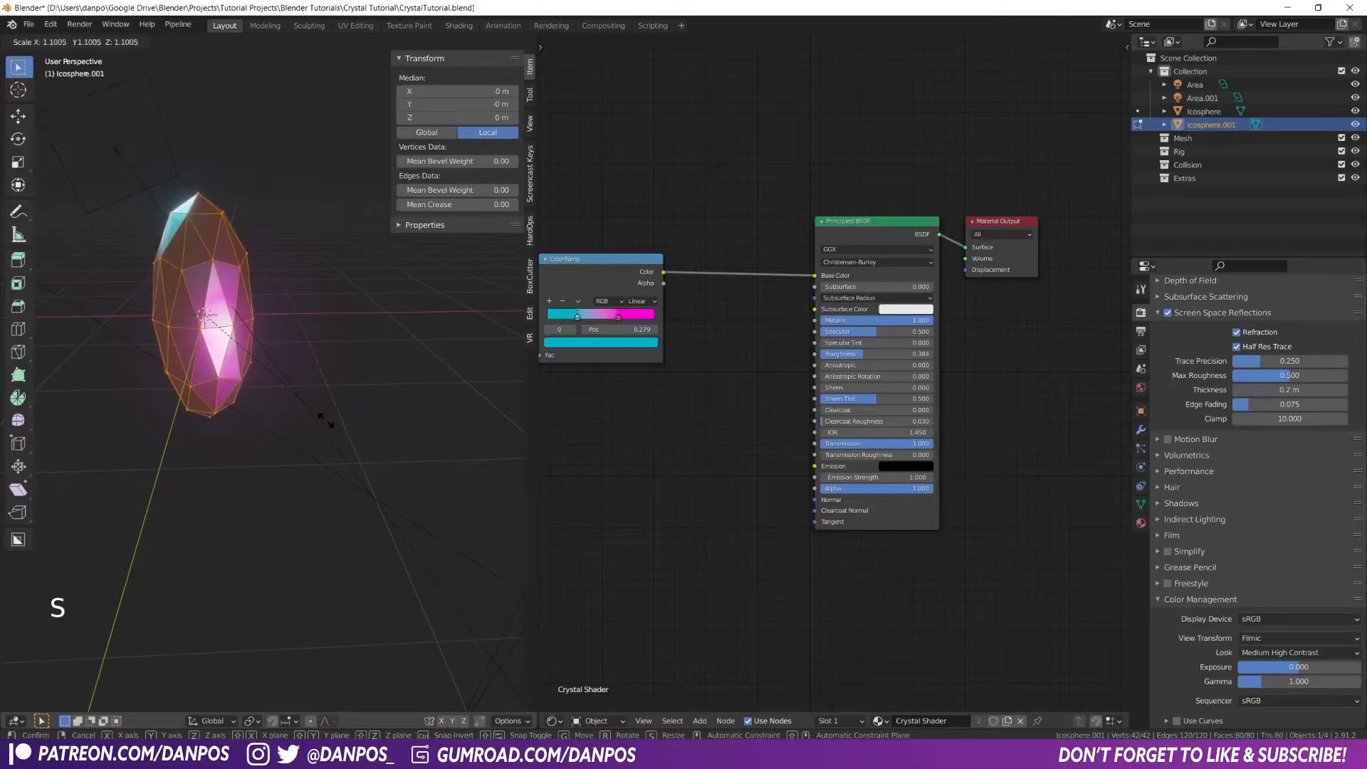
pyautogui.click(326, 421)
pyautogui.press('Tab')
pyautogui.press('g')
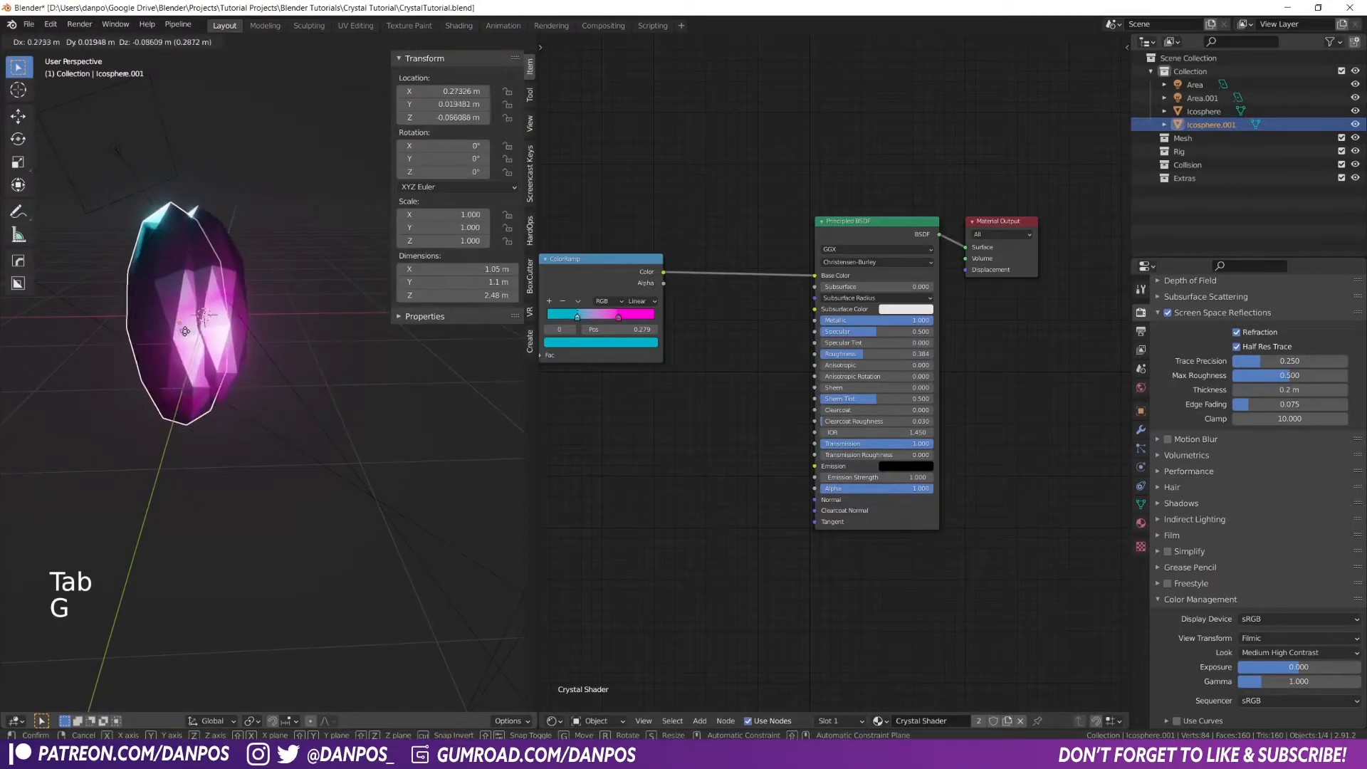
pyautogui.rightClick(205, 326)
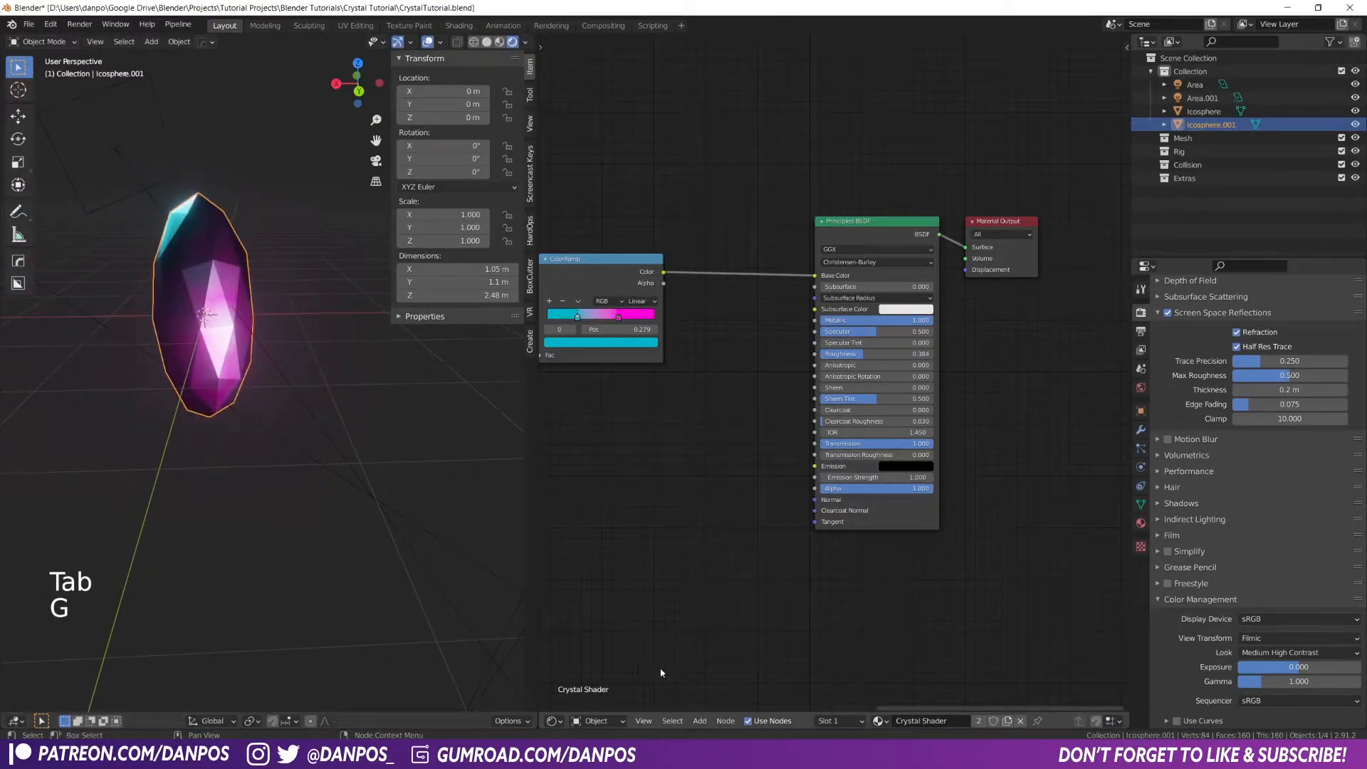
# Unlink the Crystal Shader from the duplicate and give it a new material named CrystalExterior
pyautogui.click(1023, 724)
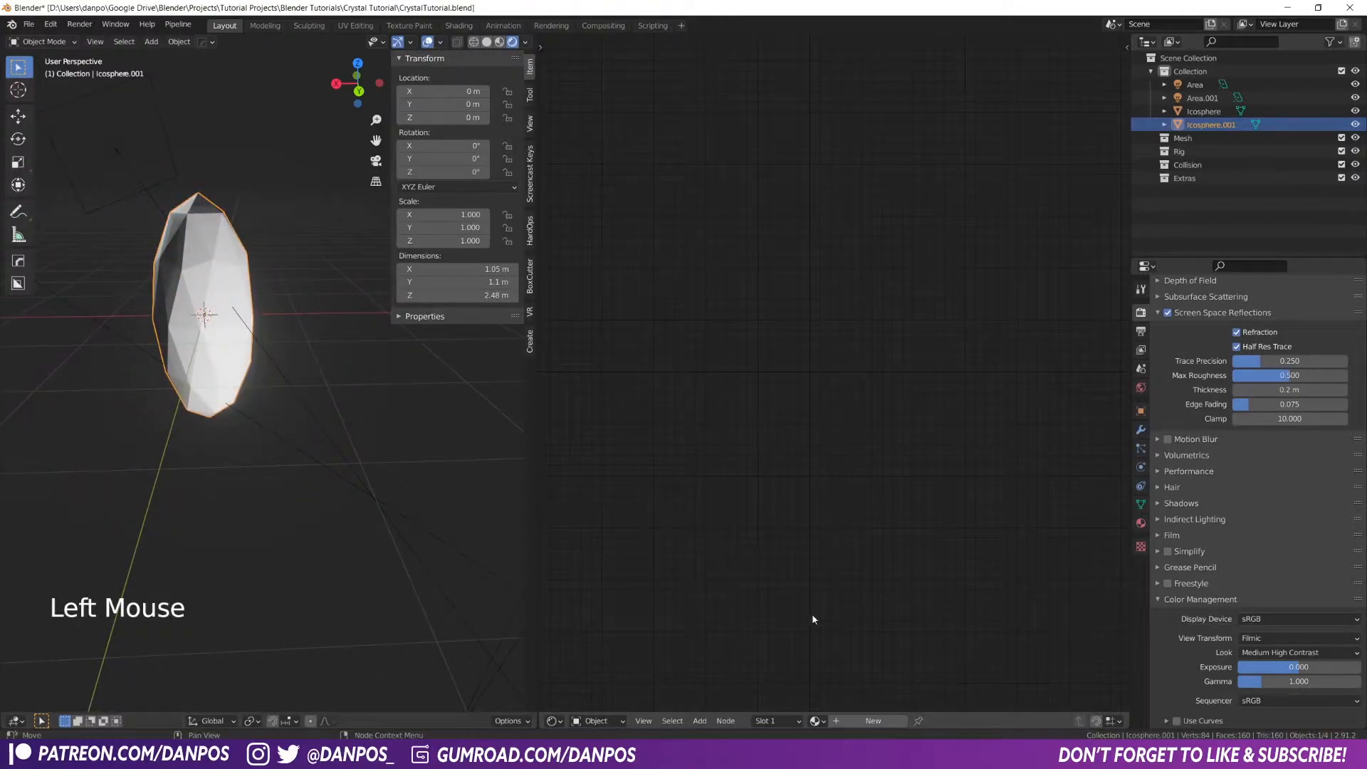
pyautogui.click(873, 721)
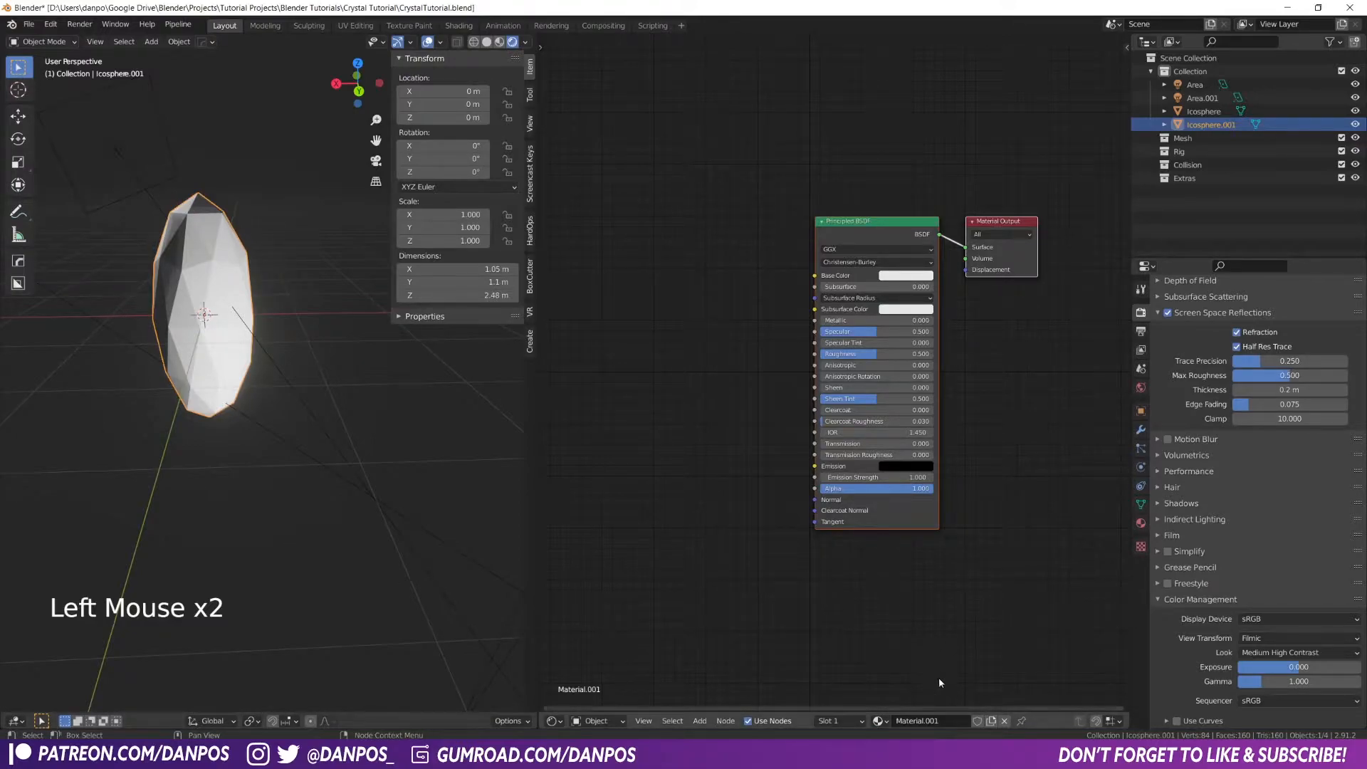
pyautogui.click(941, 721)
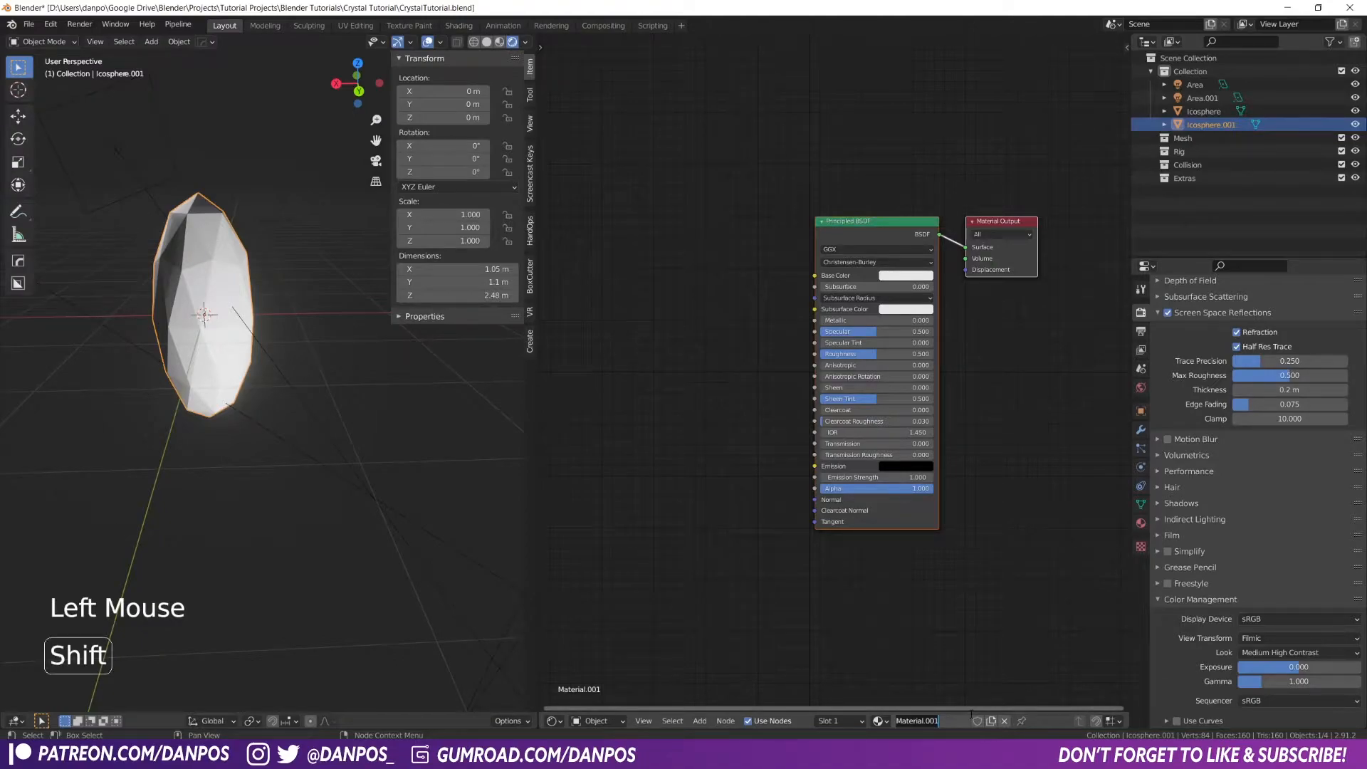
pyautogui.write('Crysta')
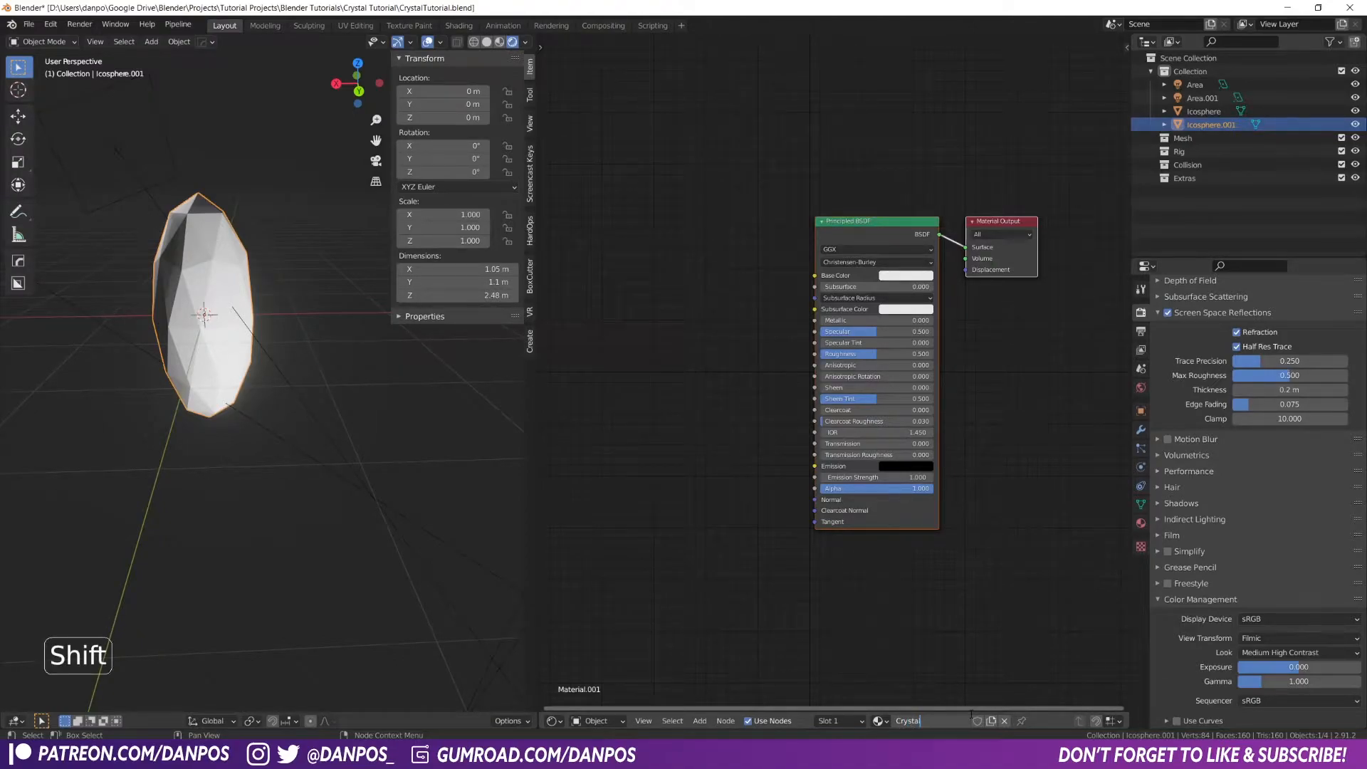
pyautogui.write('lExterio')
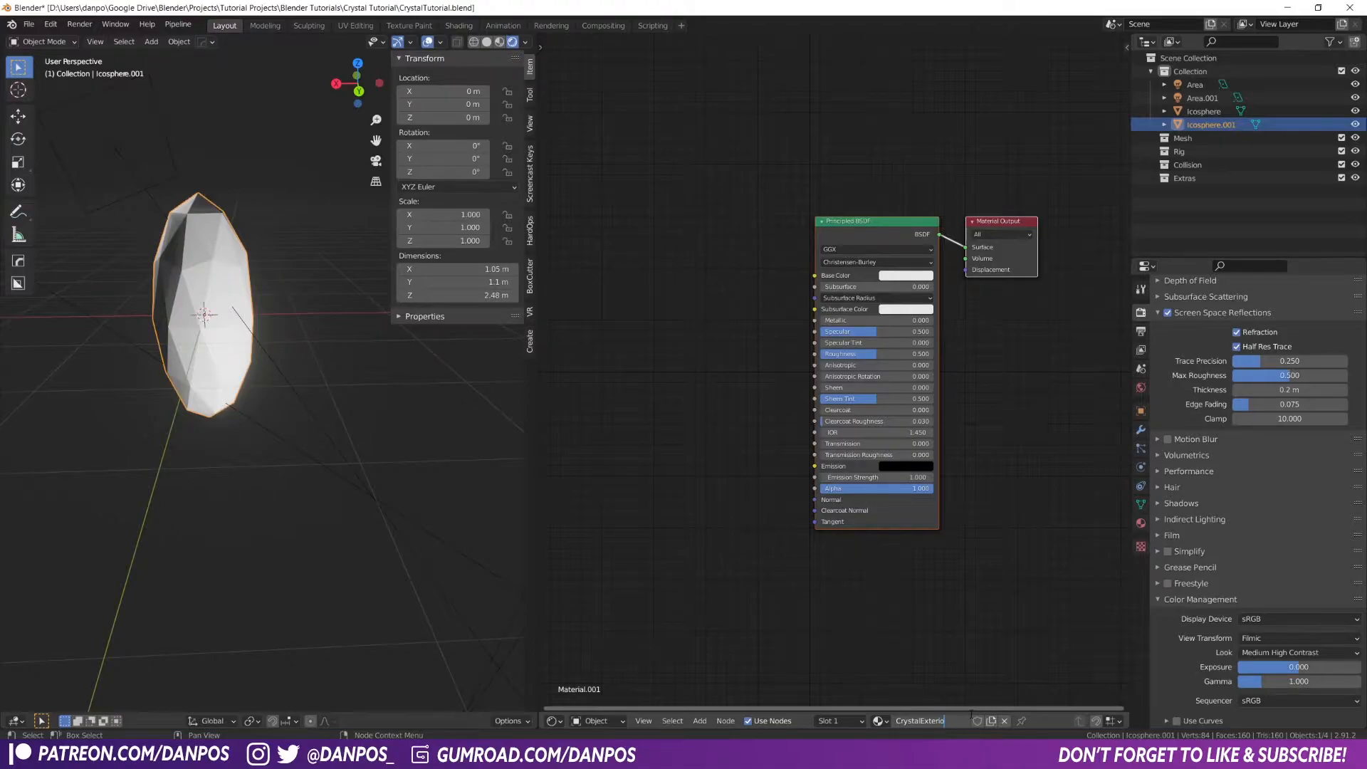
pyautogui.write('r')
pyautogui.press('Return')
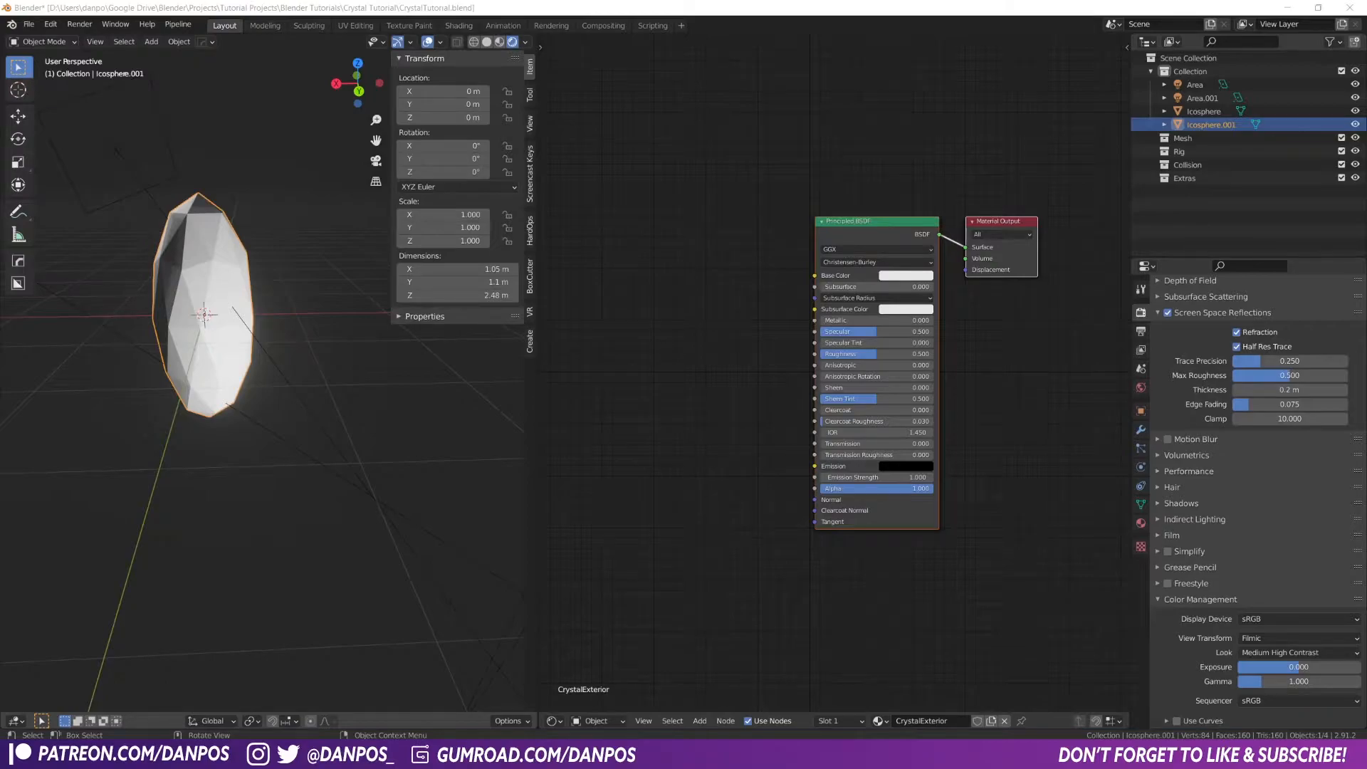
pyautogui.click(680, 271)
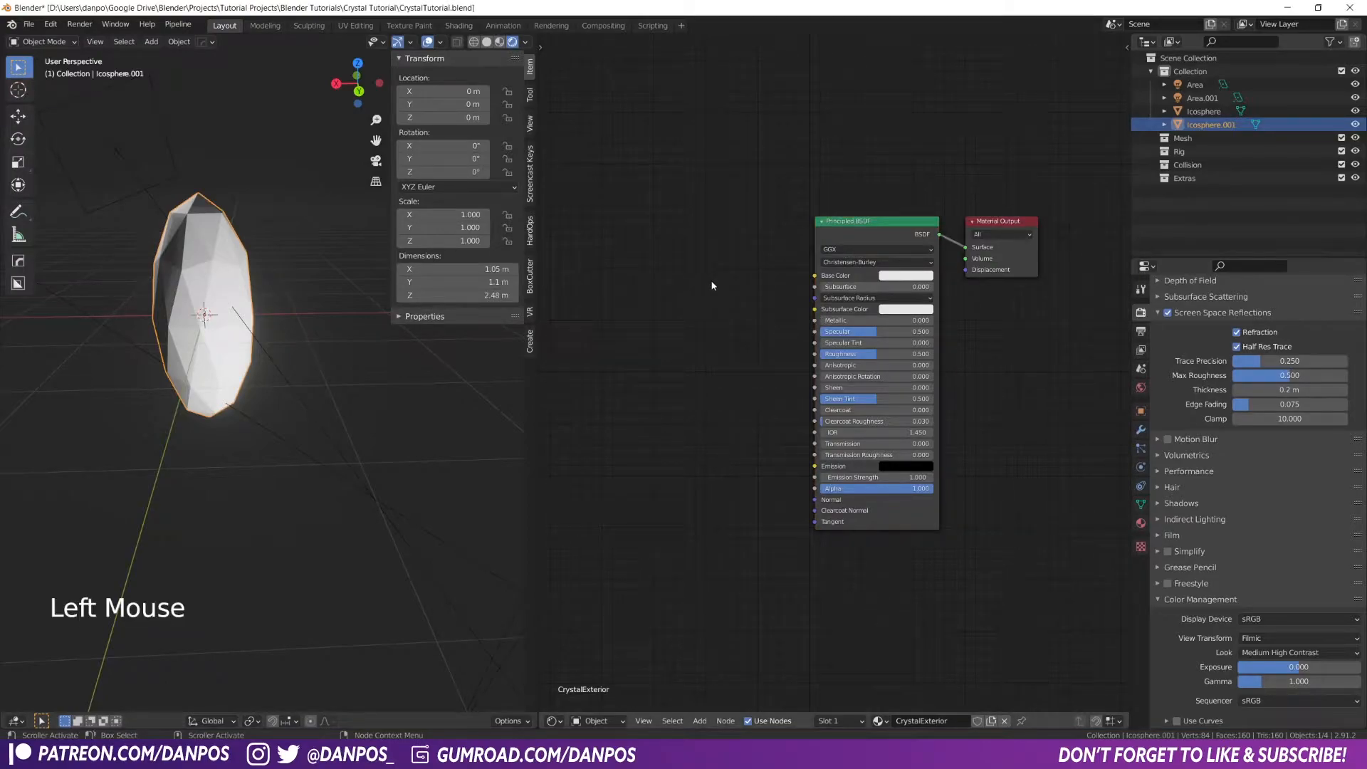
# Move the Principled BSDF away from the Material Output and add a Transparent BSDF node above it
pyautogui.moveTo(851, 237); pyautogui.dragTo(901, 265, button='middle')
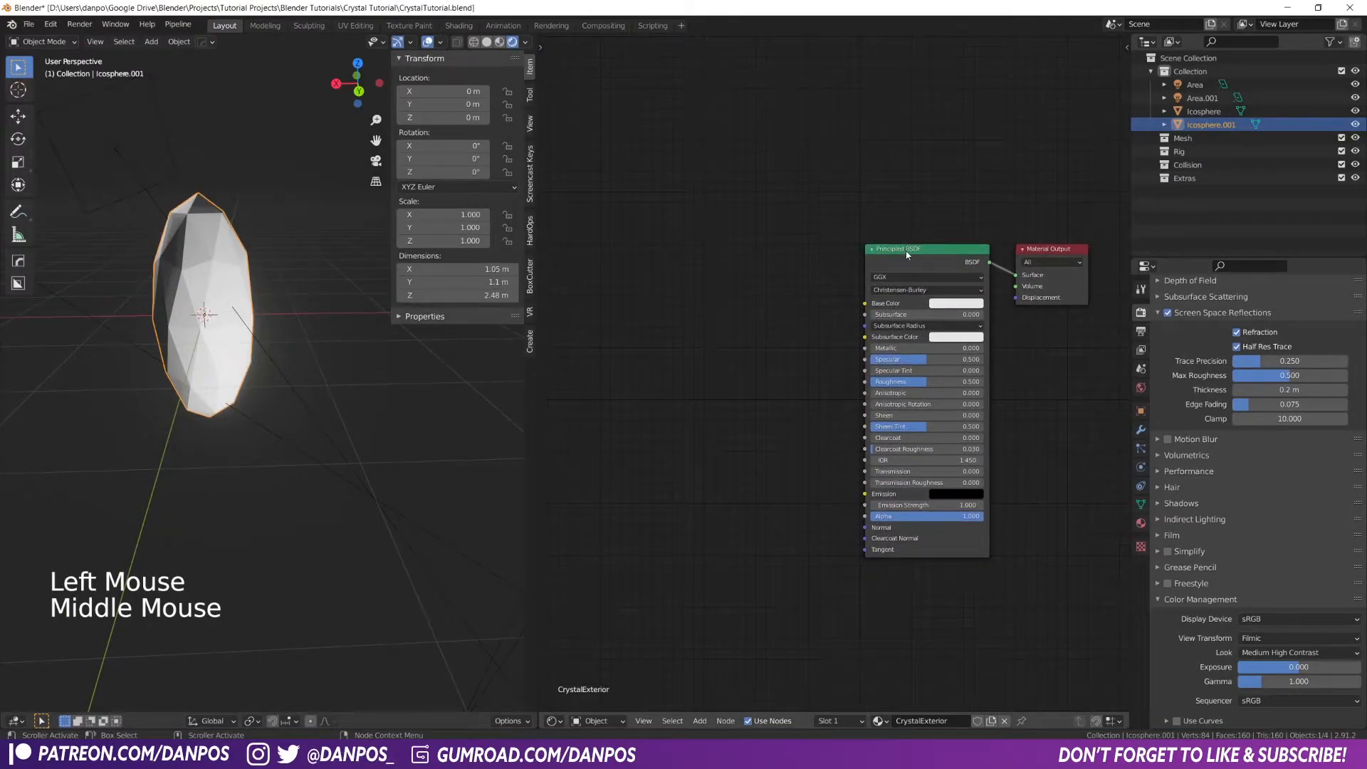
pyautogui.moveTo(912, 256); pyautogui.dragTo(707, 334)
pyautogui.click(727, 237)
pyautogui.hotkey('shift', 'a')
pyautogui.click(726, 227)
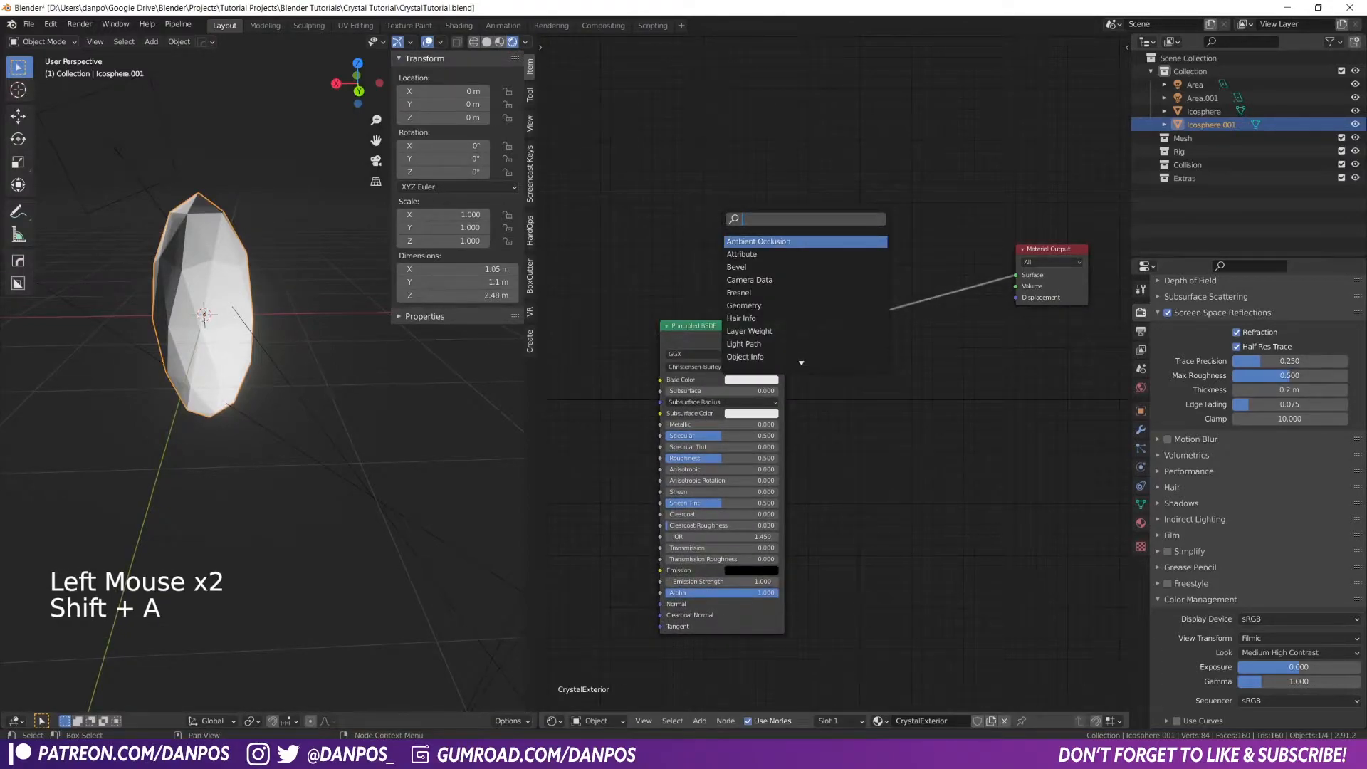
pyautogui.write('tras')
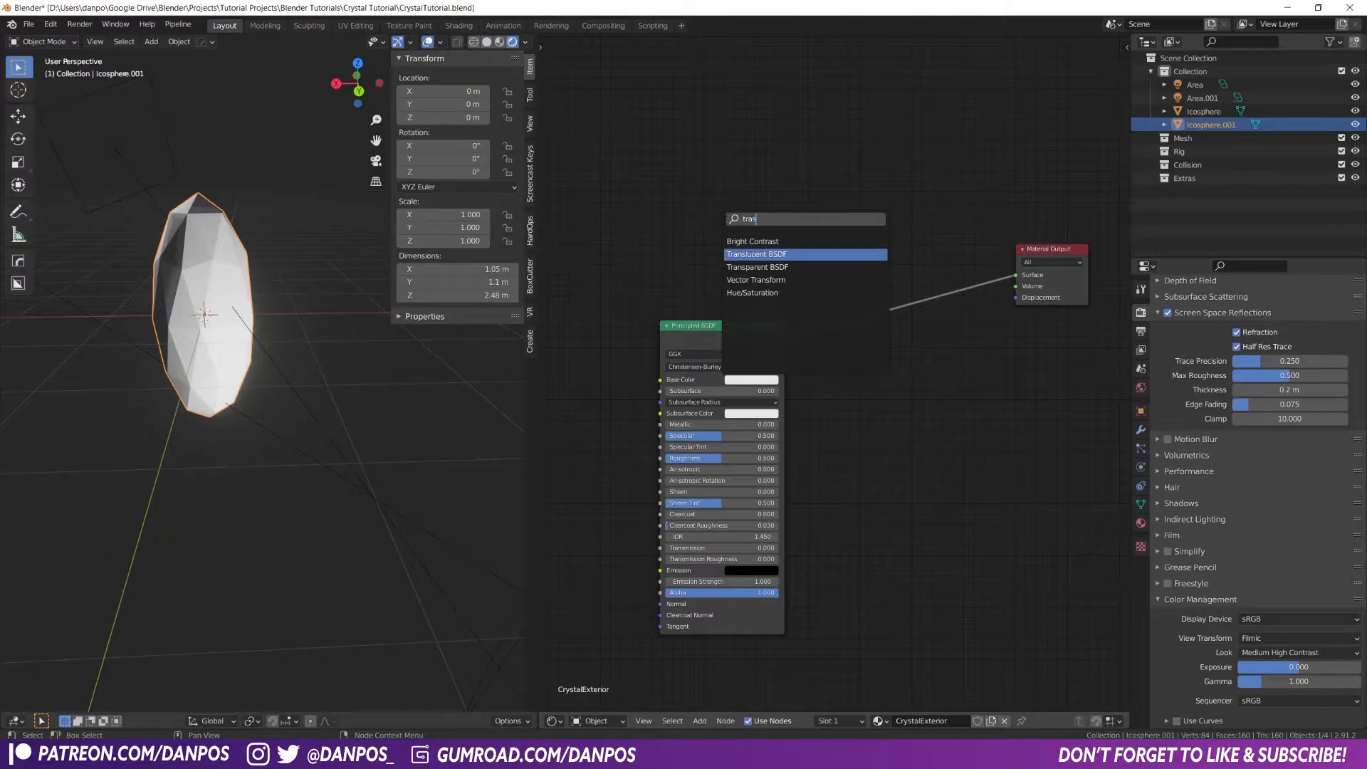
pyautogui.press('Down')
pyautogui.press('Return')
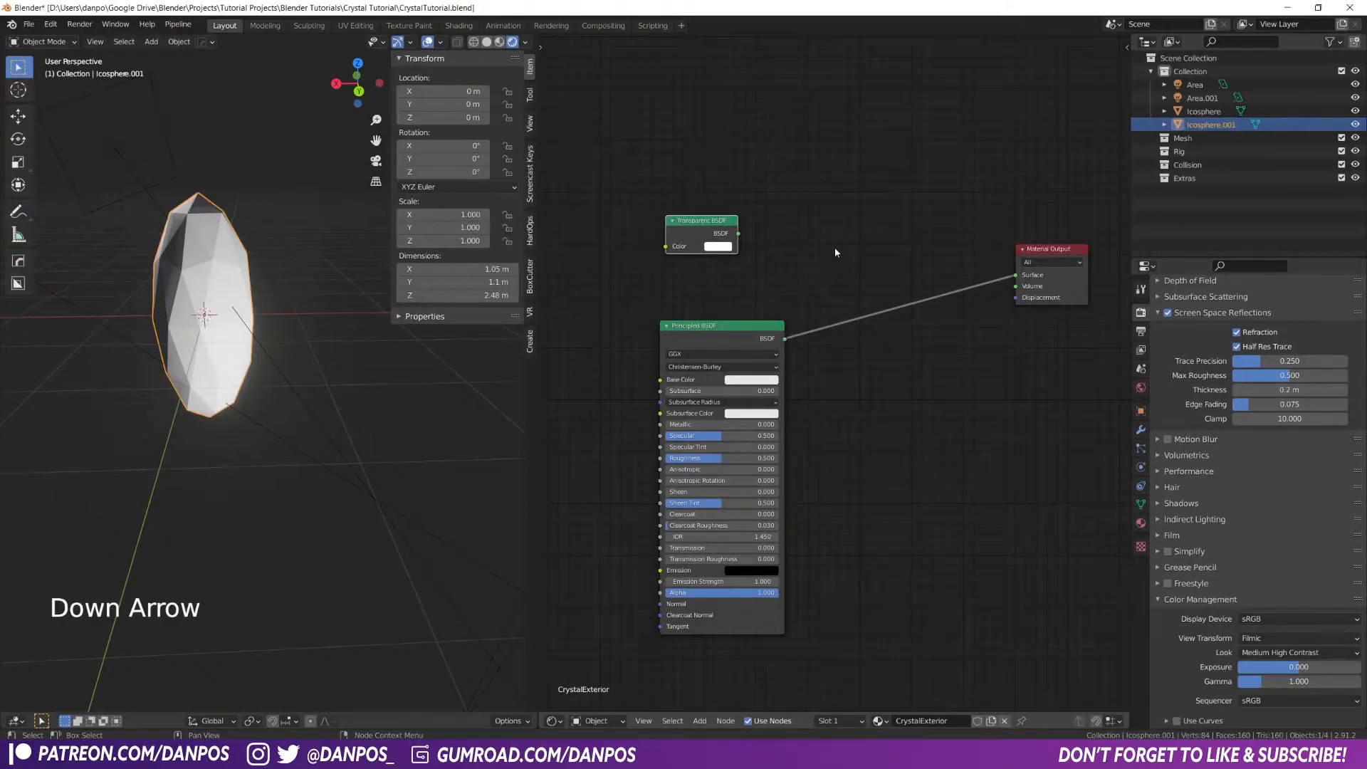
# Insert a Mix Shader on the link between the Principled BSDF and the Material Output
pyautogui.click(835, 247)
pyautogui.hotkey('shift', 'a')
pyautogui.write('mix sha')
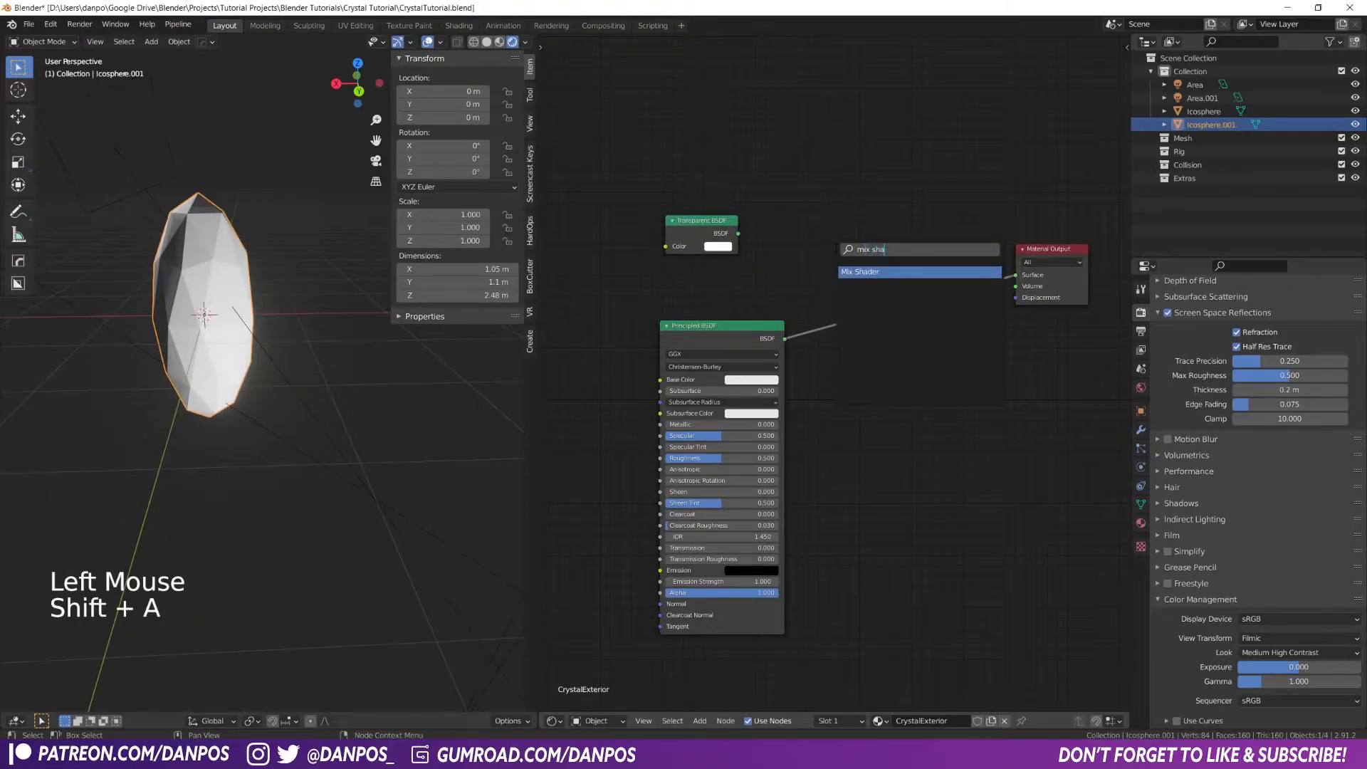
pyautogui.press('Return')
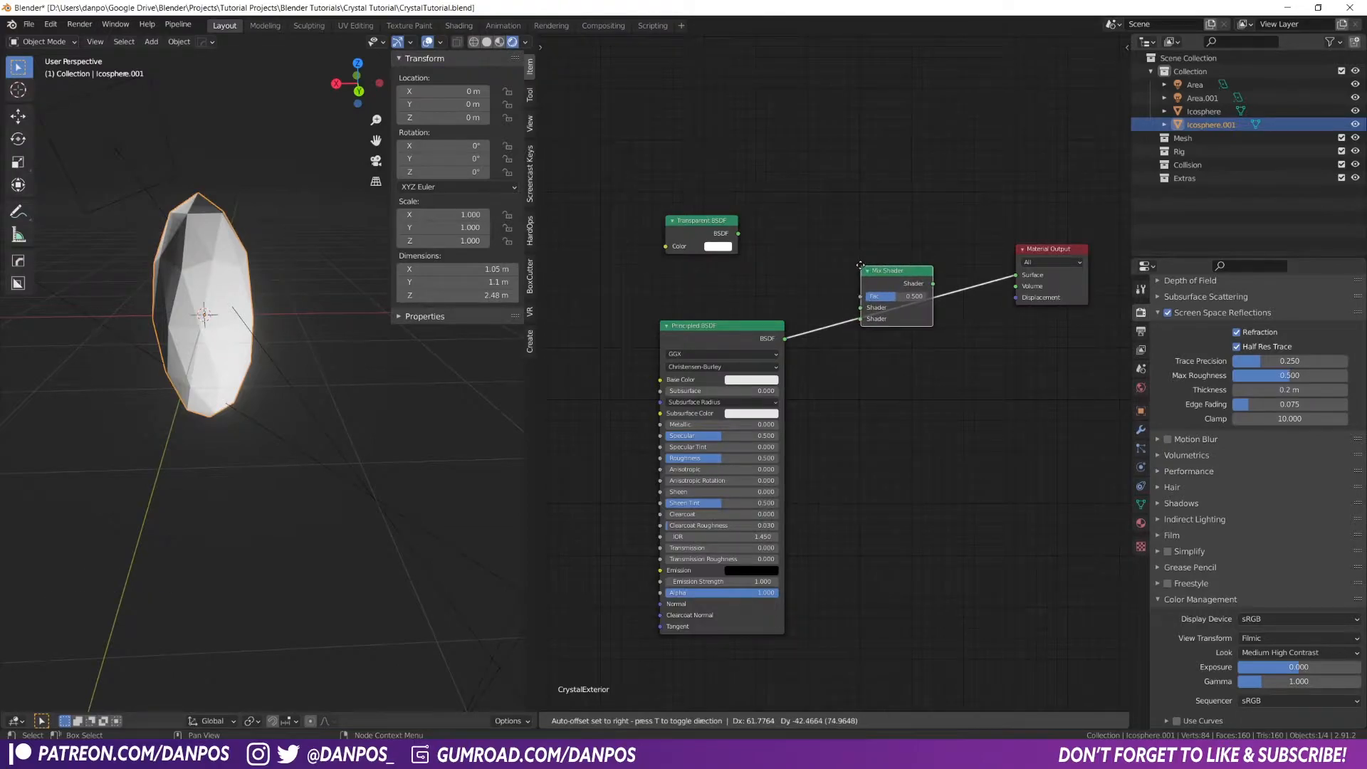
pyautogui.click(860, 265)
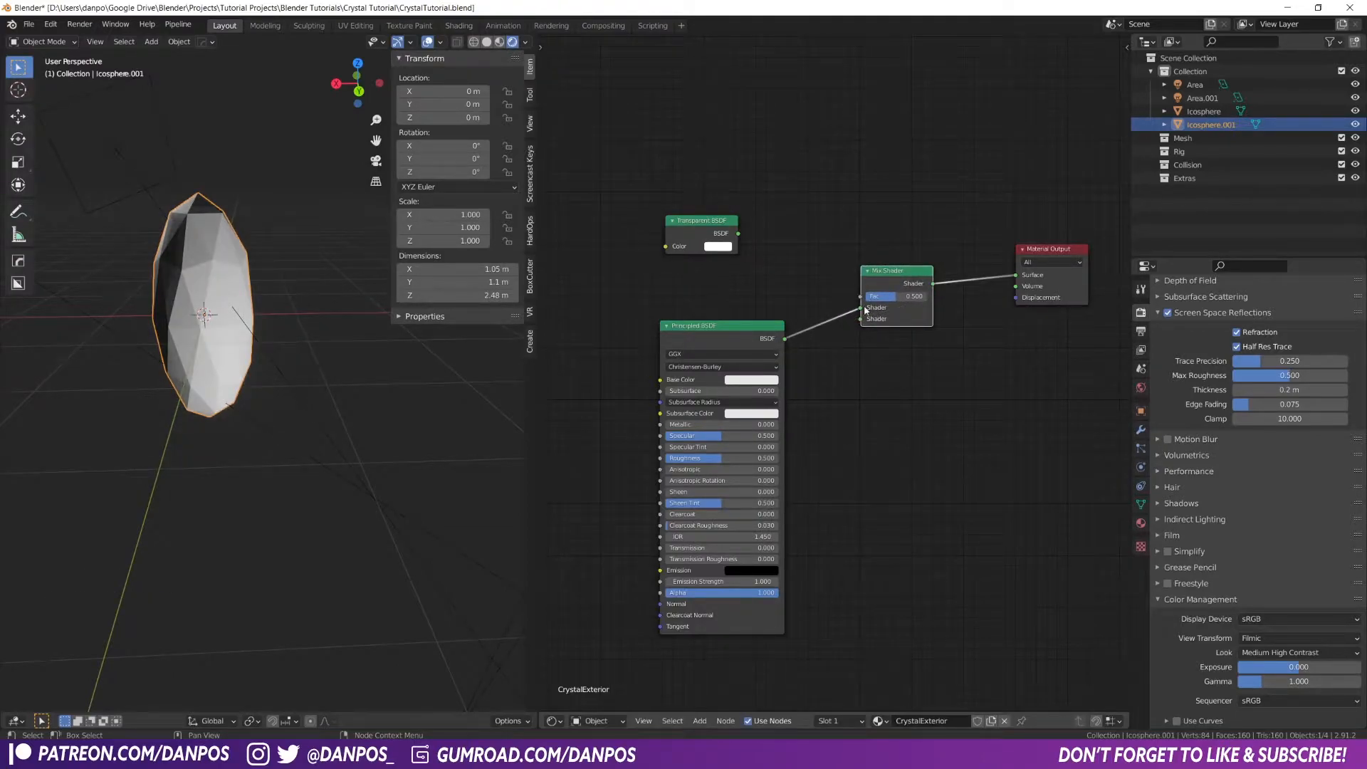
# Move the Principled BSDF link to the Mix Shader's second shader input and connect the Transparent BSDF to the first
pyautogui.moveTo(866, 309); pyautogui.dragTo(861, 319)
pyautogui.moveTo(739, 233); pyautogui.dragTo(793, 220)
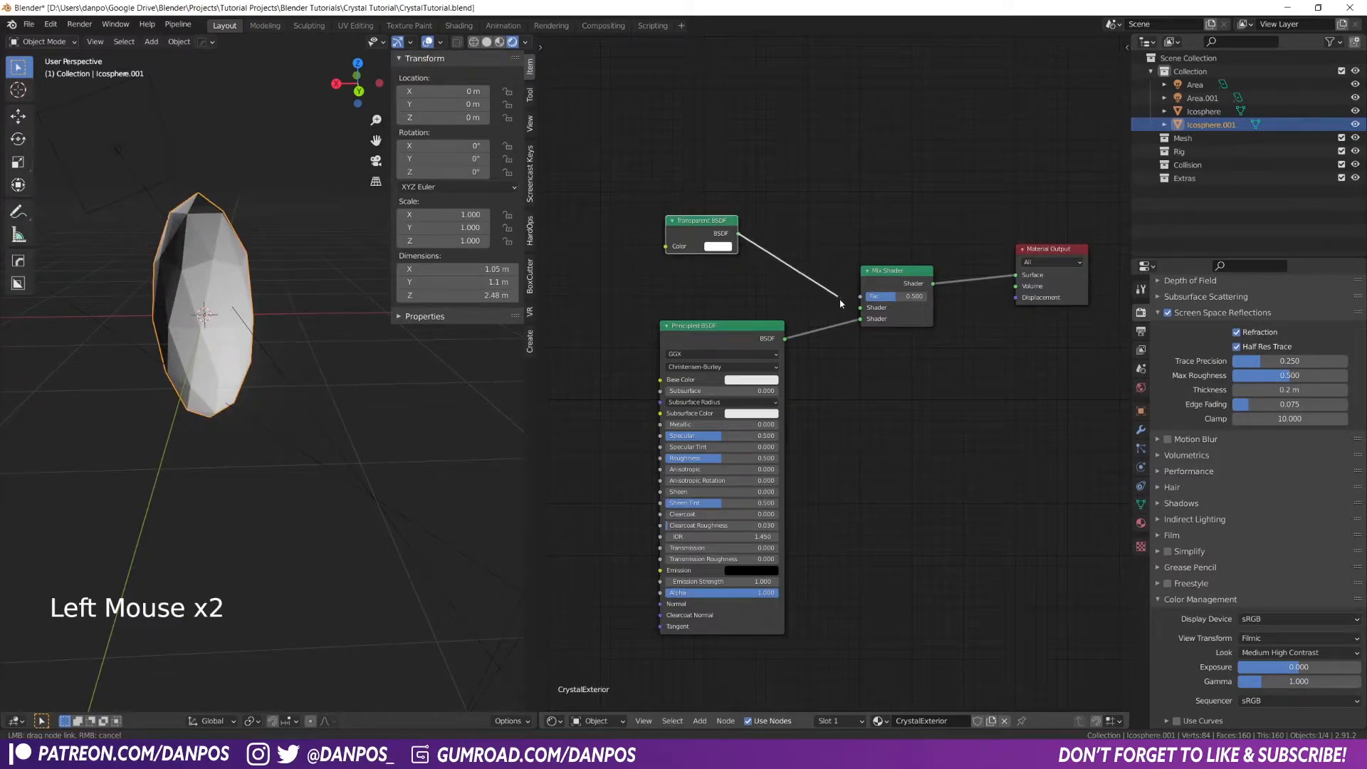
pyautogui.moveTo(857, 313); pyautogui.dragTo(861, 308)
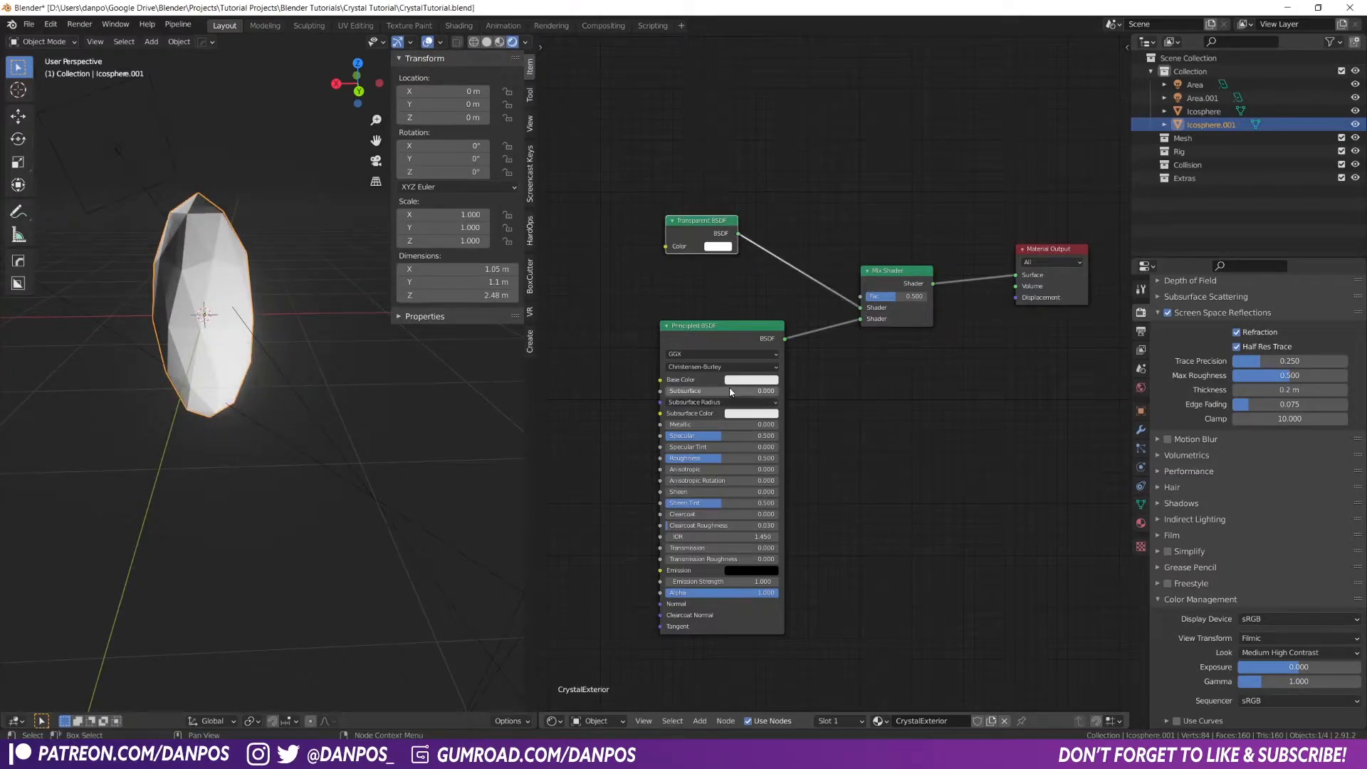
# Give the Principled BSDF a light cyan base color and set its Transmission to 1.000
pyautogui.click(751, 379)
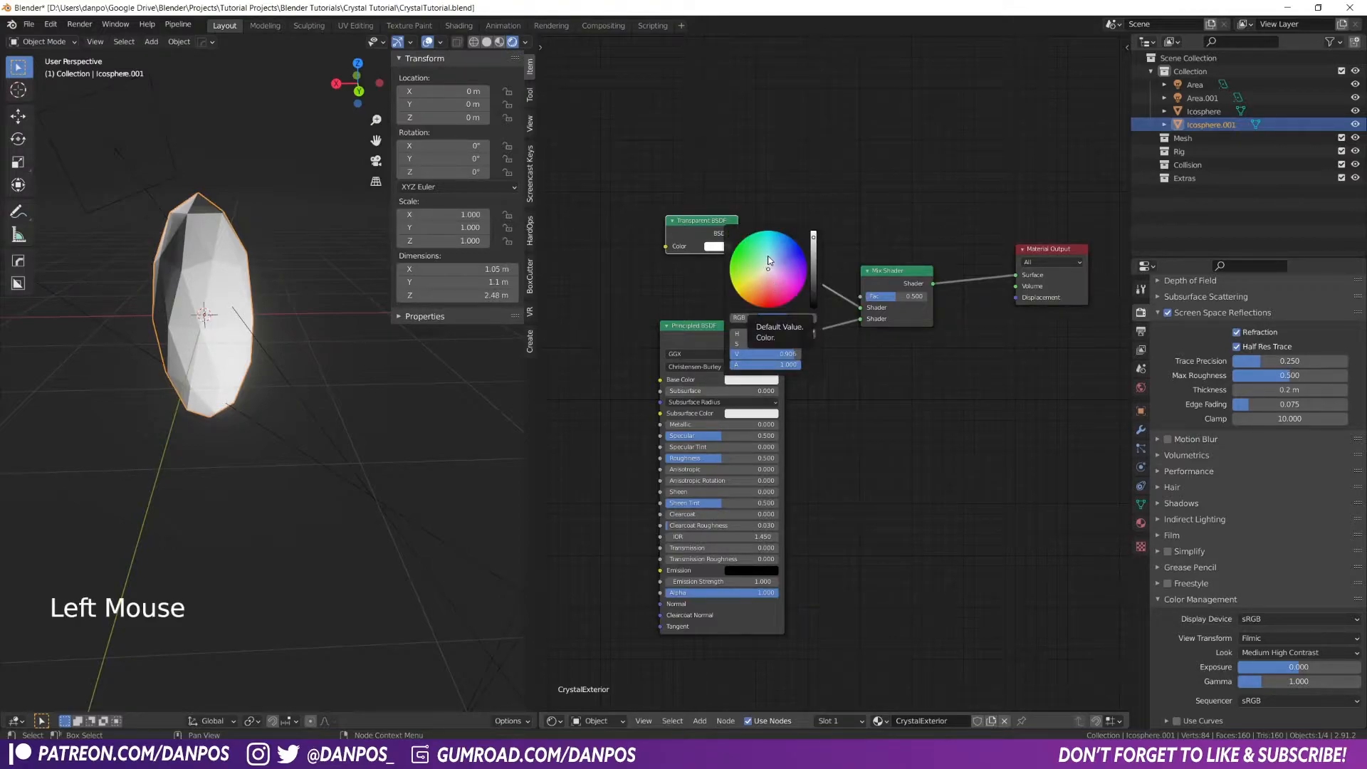
pyautogui.click(767, 259)
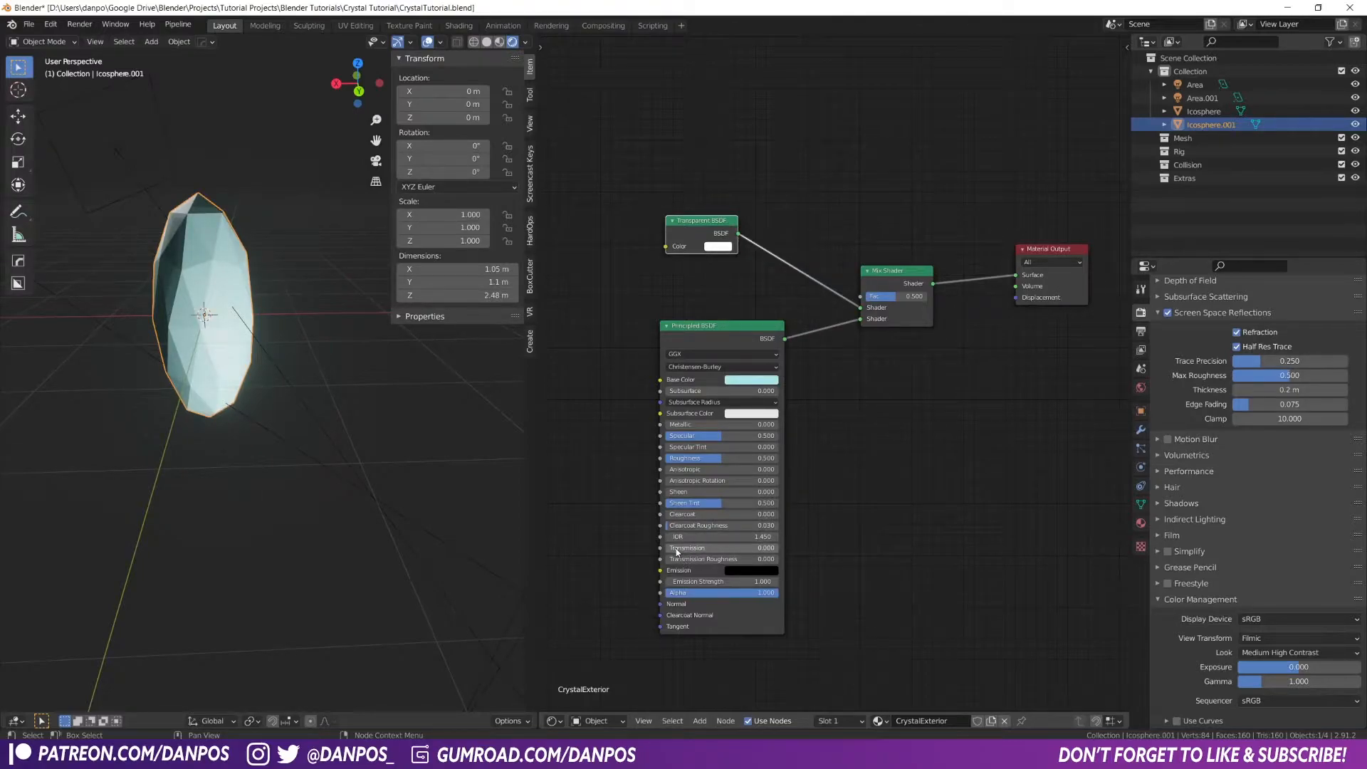
pyautogui.moveTo(716, 548); pyautogui.dragTo(779, 547)
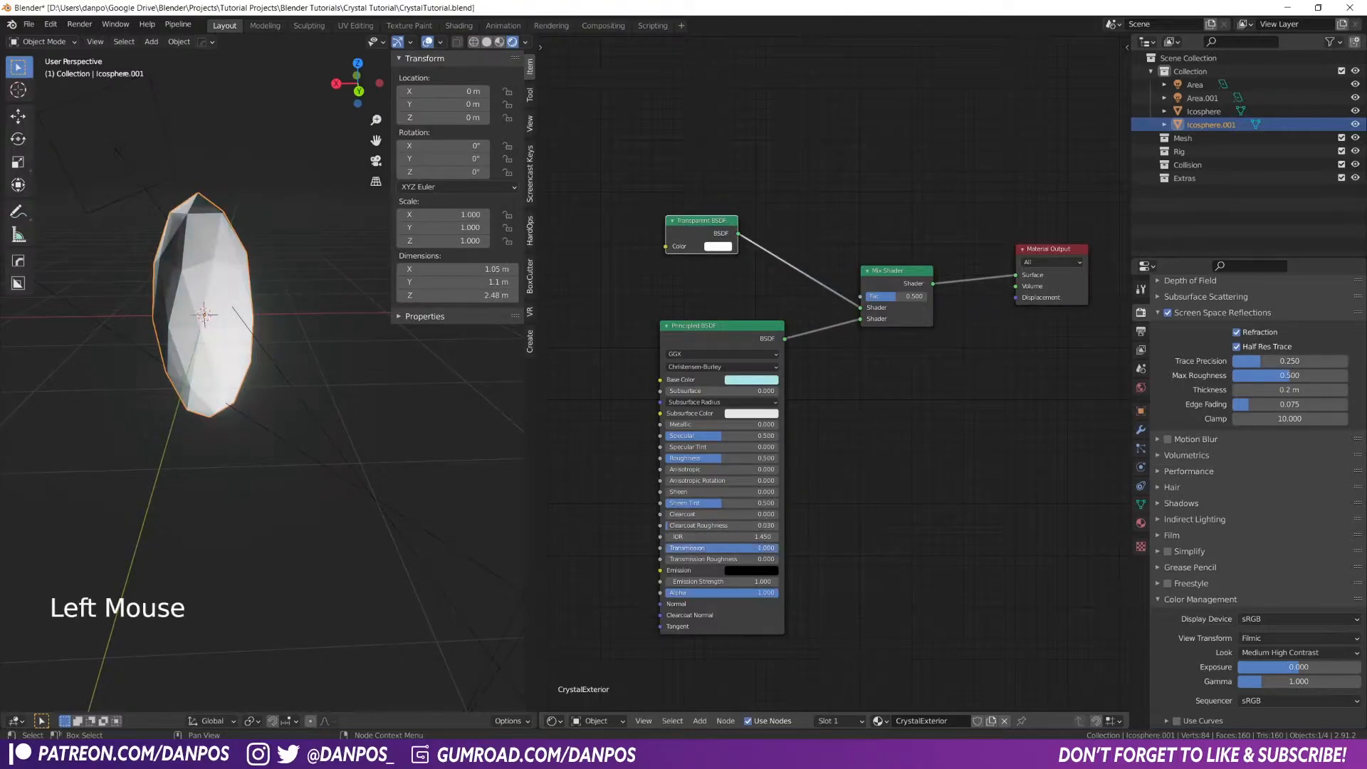
# Enable Screen Space Refraction in the CrystalExterior material's settings
pyautogui.click(1141, 523)
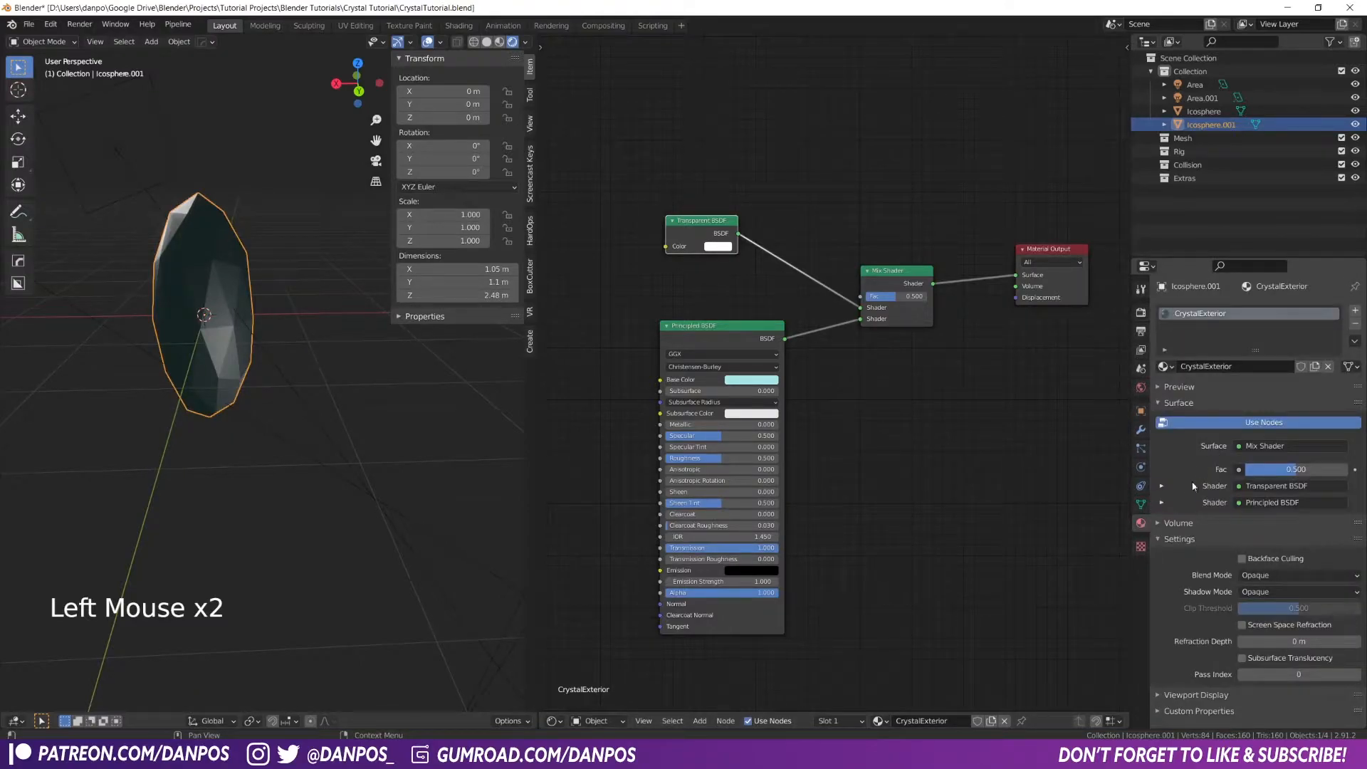
pyautogui.scroll(-4, 1192, 587)
pyautogui.click(1250, 625)
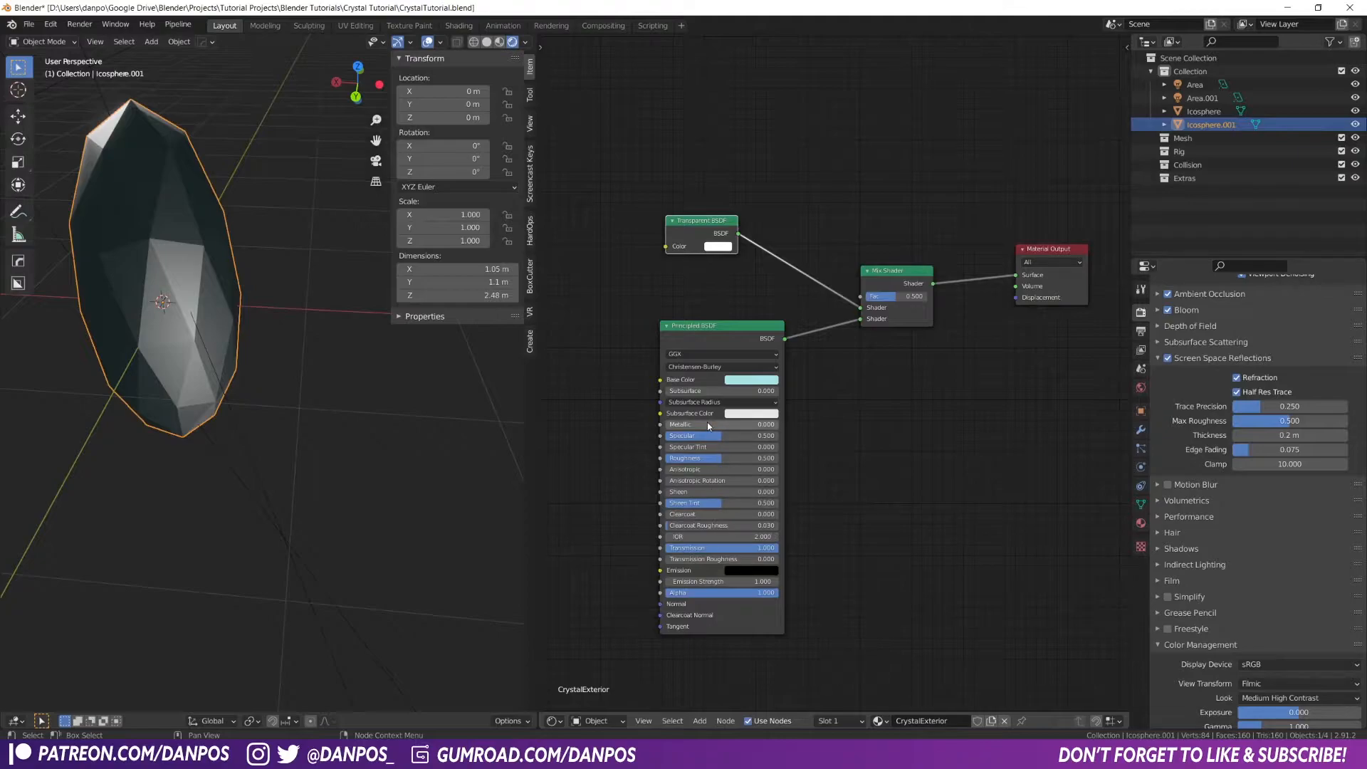
# Lower the Principled BSDF's Roughness to 0.000 and check the reflections on the outer crystal
pyautogui.moveTo(697, 459); pyautogui.dragTo(664, 461)
pyautogui.moveTo(363, 384); pyautogui.dragTo(252, 325, button='middle')
pyautogui.moveTo(252, 325); pyautogui.dragTo(245, 370, button='middle')
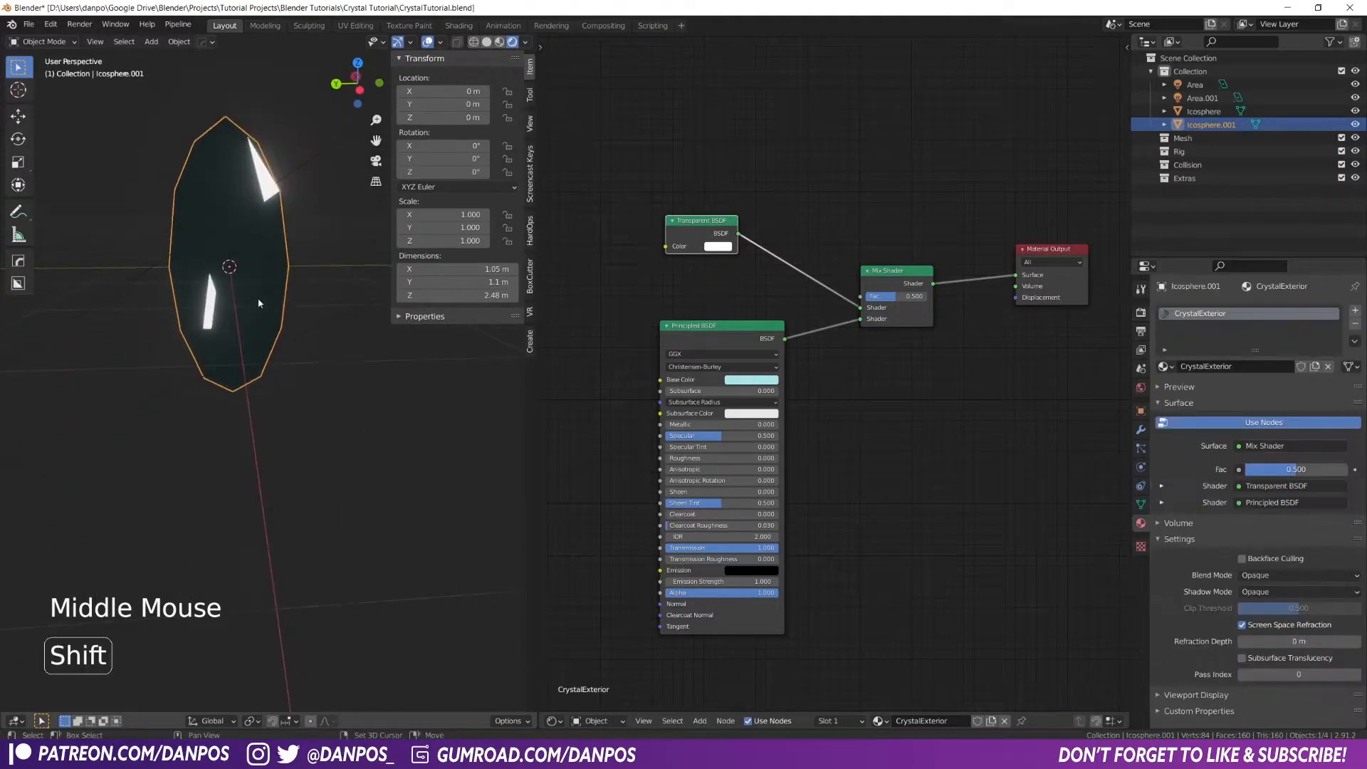
pyautogui.scroll(2, 238, 366)
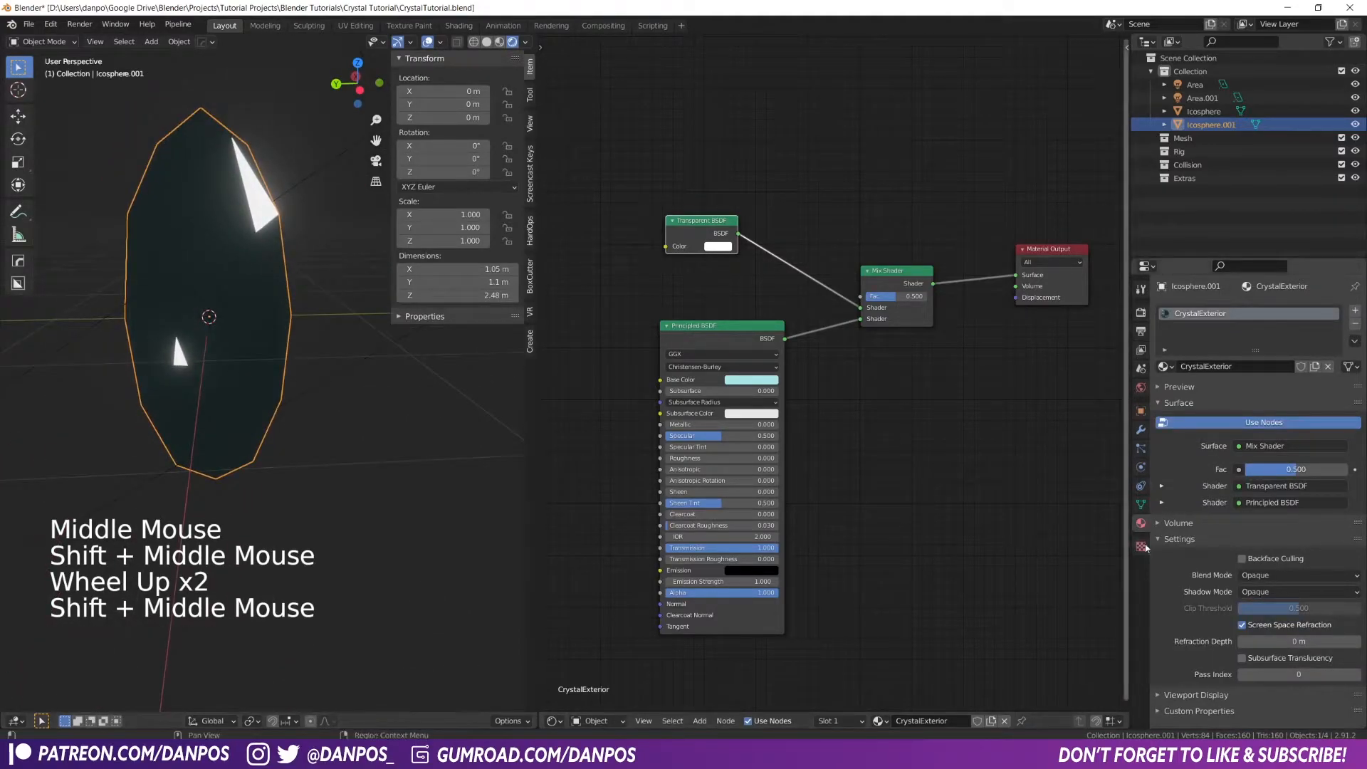
# Set the CrystalExterior material's Blend Mode to Alpha Blend and inspect the inner crystal through the shell
pyautogui.click(1324, 581)
pyautogui.click(1282, 637)
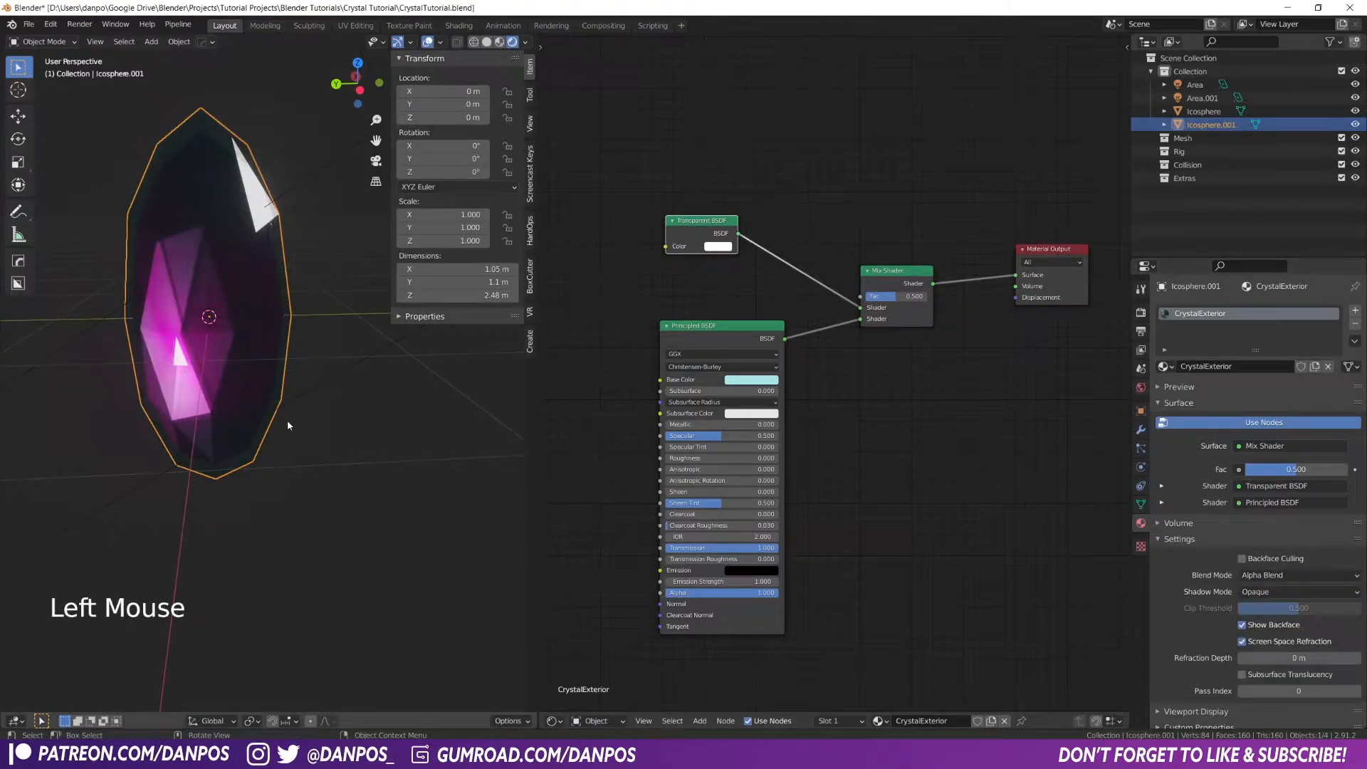
pyautogui.moveTo(287, 421); pyautogui.dragTo(106, 344, button='middle')
pyautogui.keyDown('shift'); pyautogui.moveTo(314, 293); pyautogui.dragTo(258, 324, button='middle'); pyautogui.keyUp('shift')
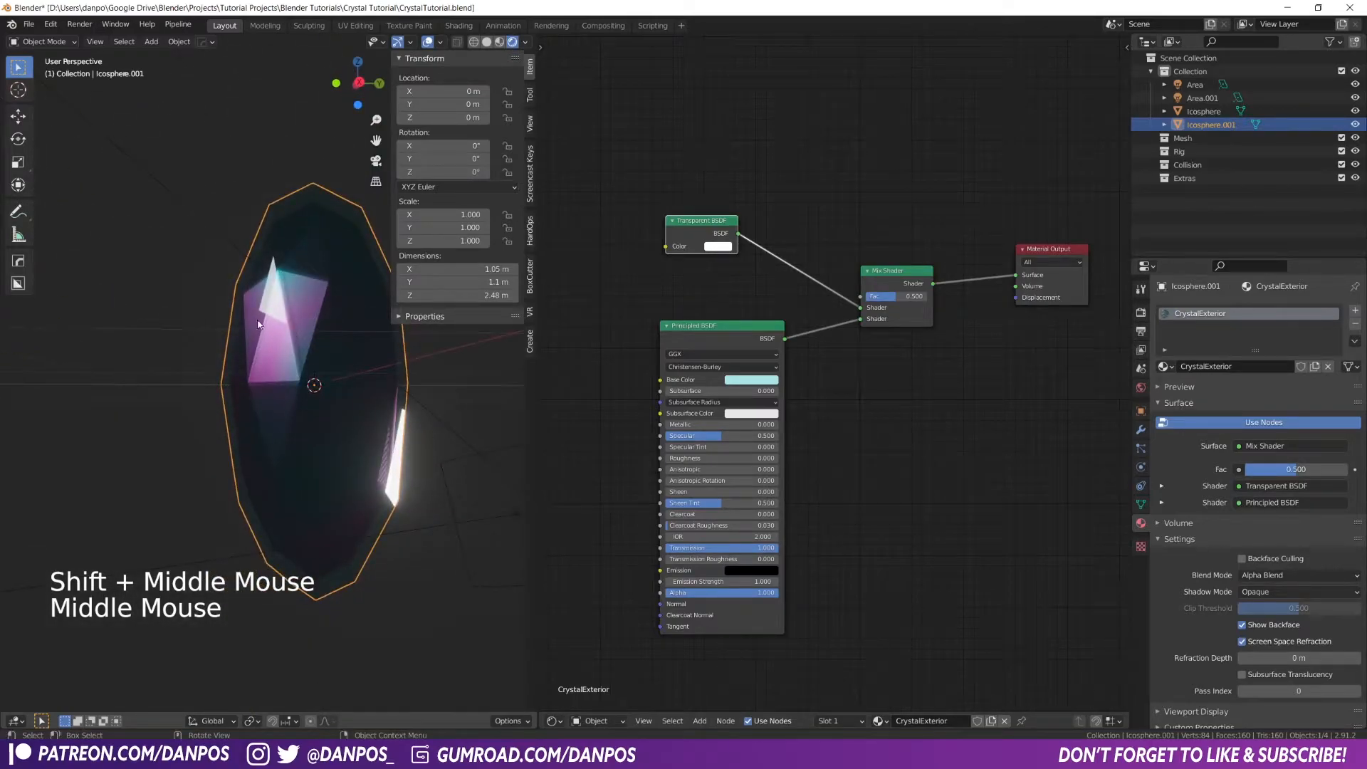
pyautogui.moveTo(174, 348); pyautogui.dragTo(424, 377, button='middle')
# Scale the outer shell's mesh down by about 0.94 in Edit Mode, to about 2.32 m tall, and return to Object Mode
pyautogui.press('KP_1')
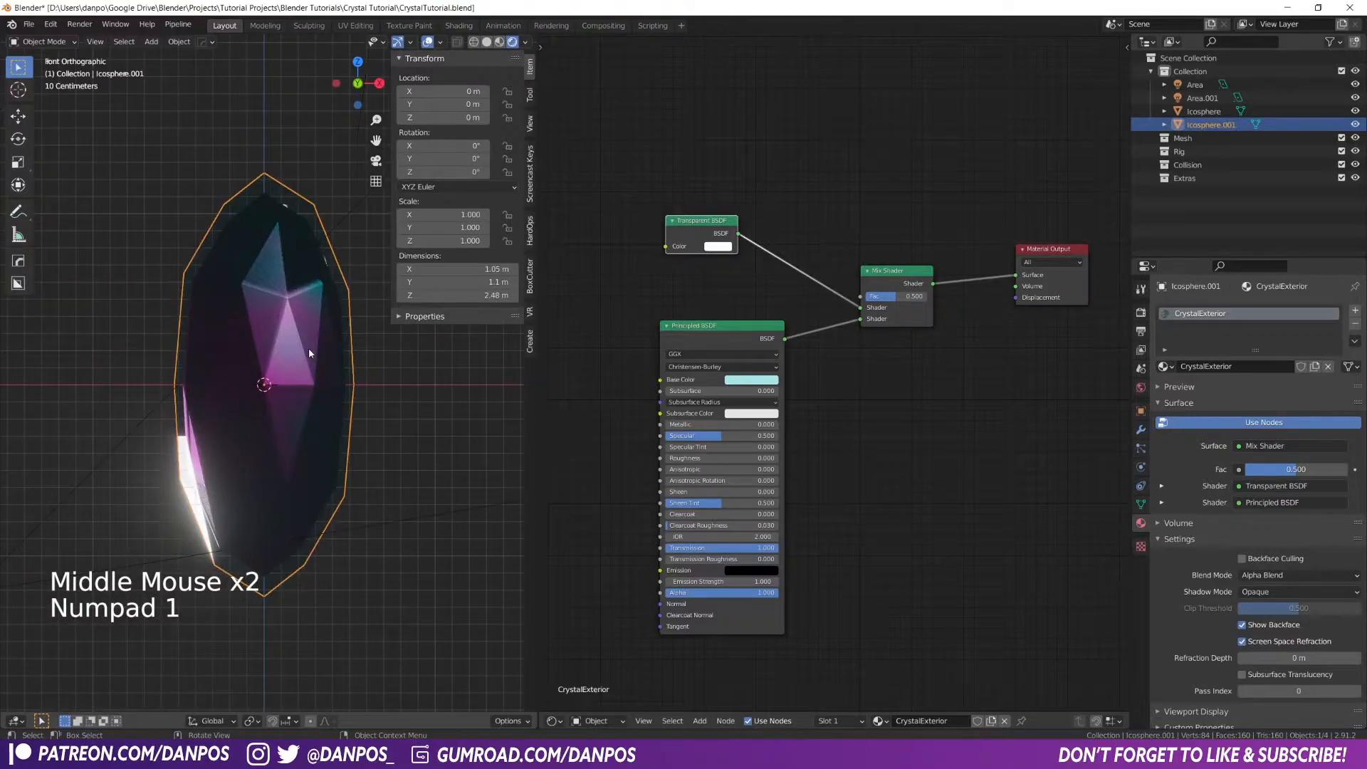
pyautogui.press('Tab')
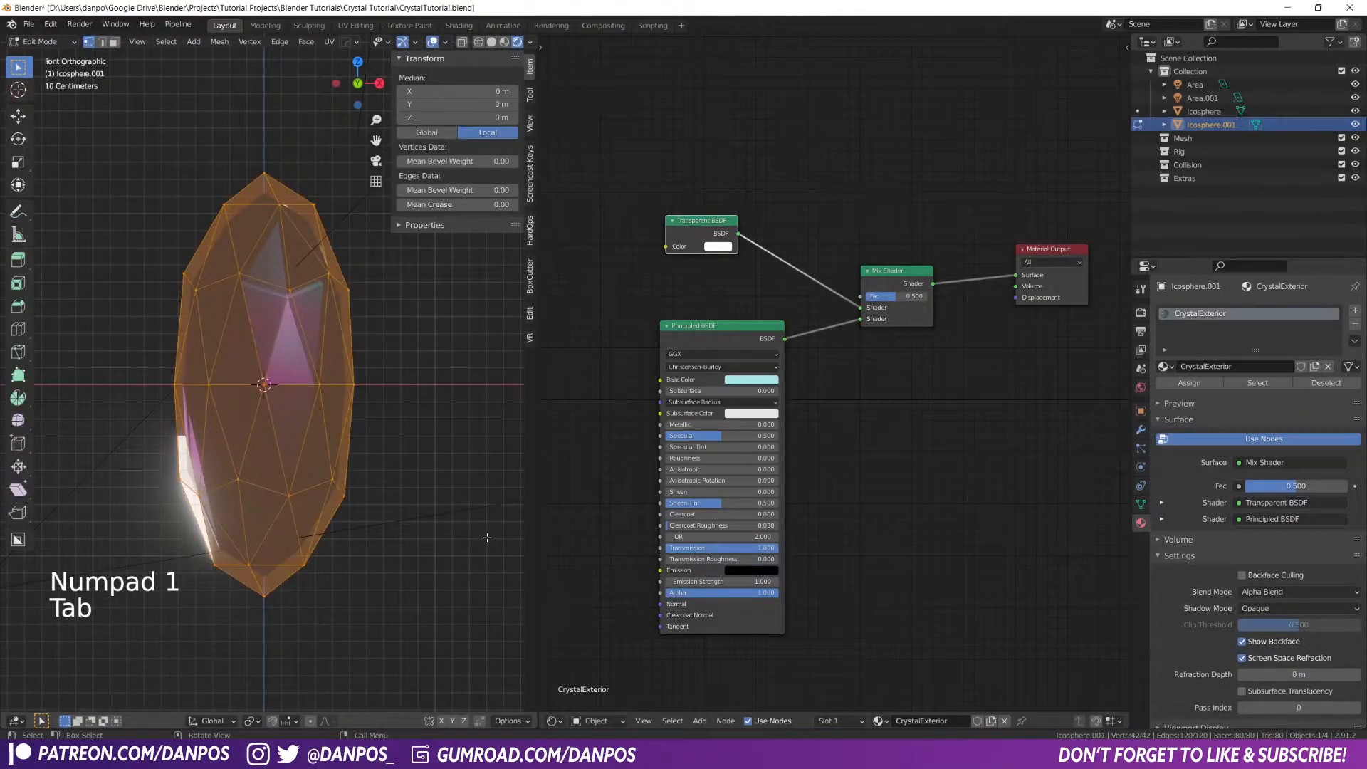
pyautogui.press('s')
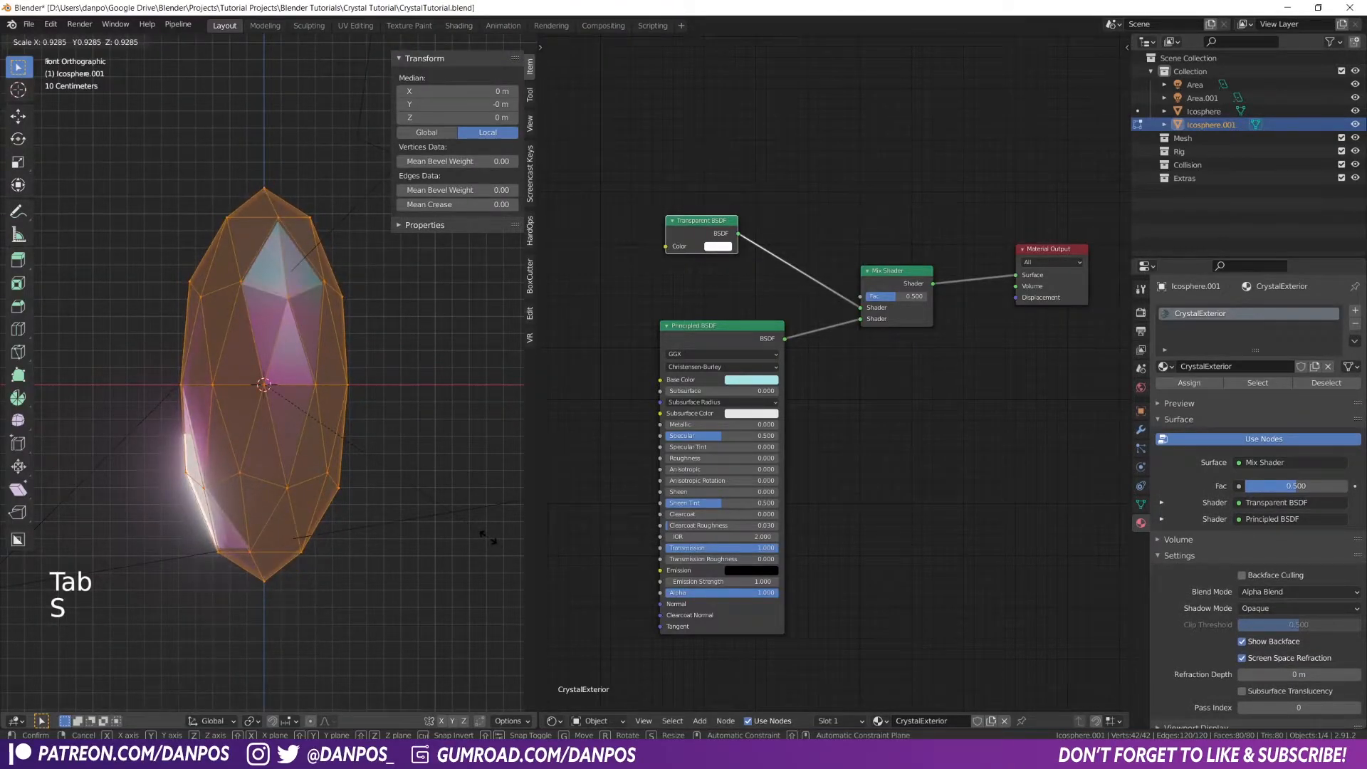
pyautogui.click(455, 512)
pyautogui.press('Tab')
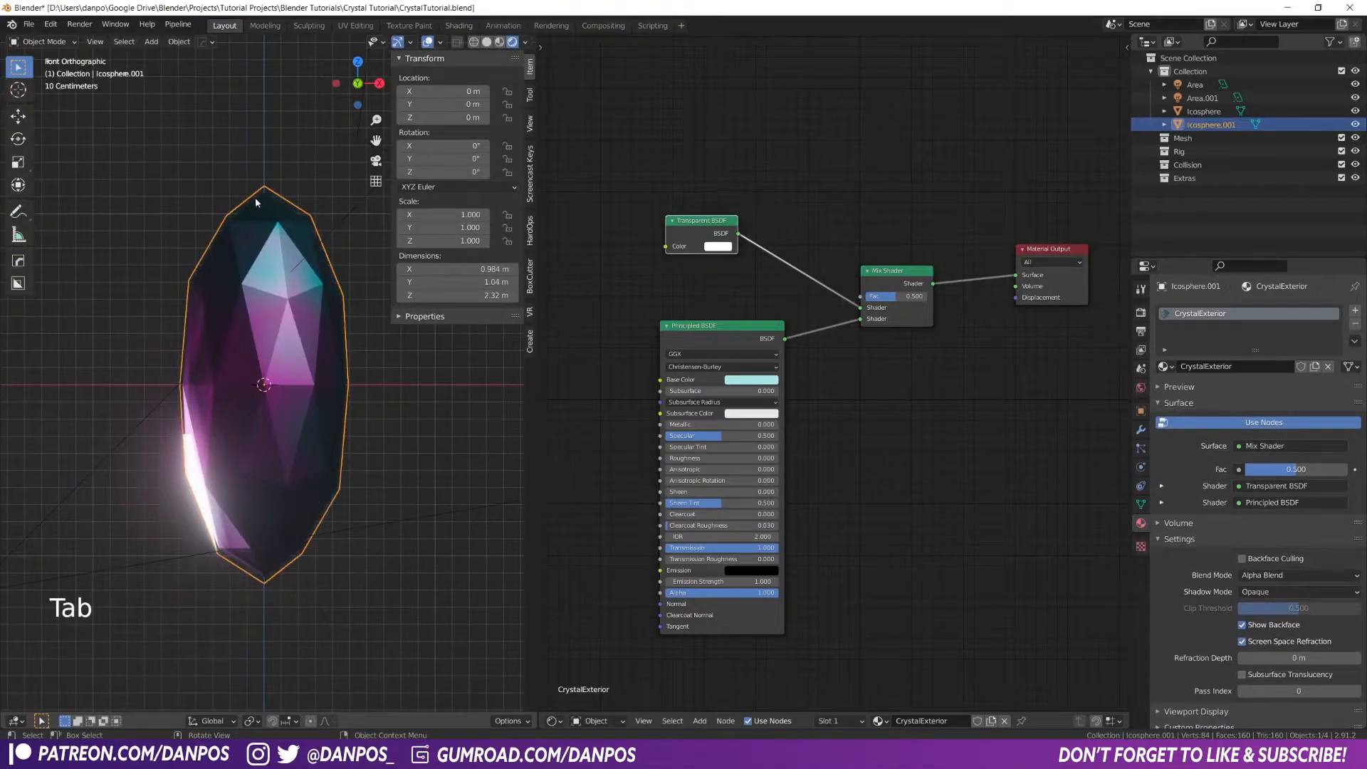
# Deselect the shell and examine the layered crystal from several angles and distances
pyautogui.moveTo(219, 235); pyautogui.dragTo(380, 341, button='middle')
pyautogui.click(135, 281)
pyautogui.scroll(2, 232, 215)
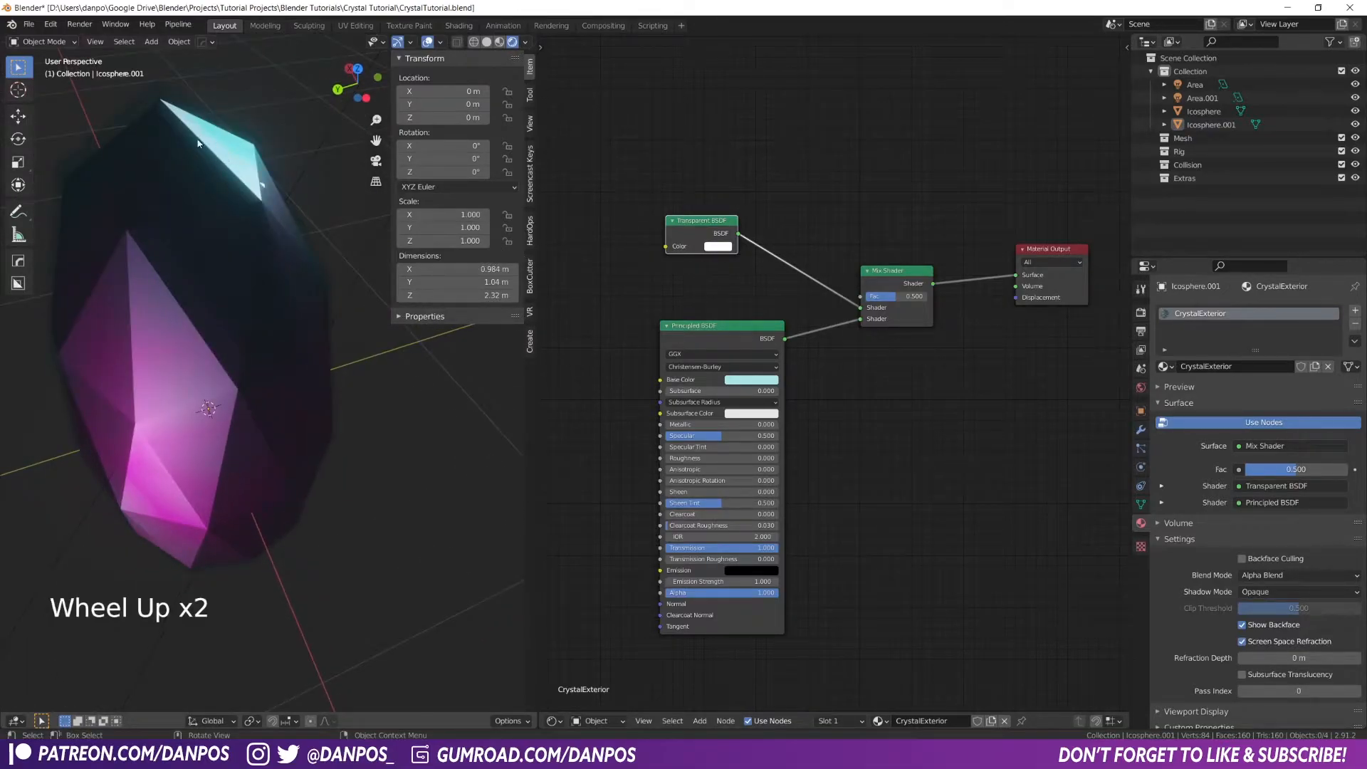
pyautogui.scroll(-1, 235, 232)
pyautogui.scroll(-3, 159, 297)
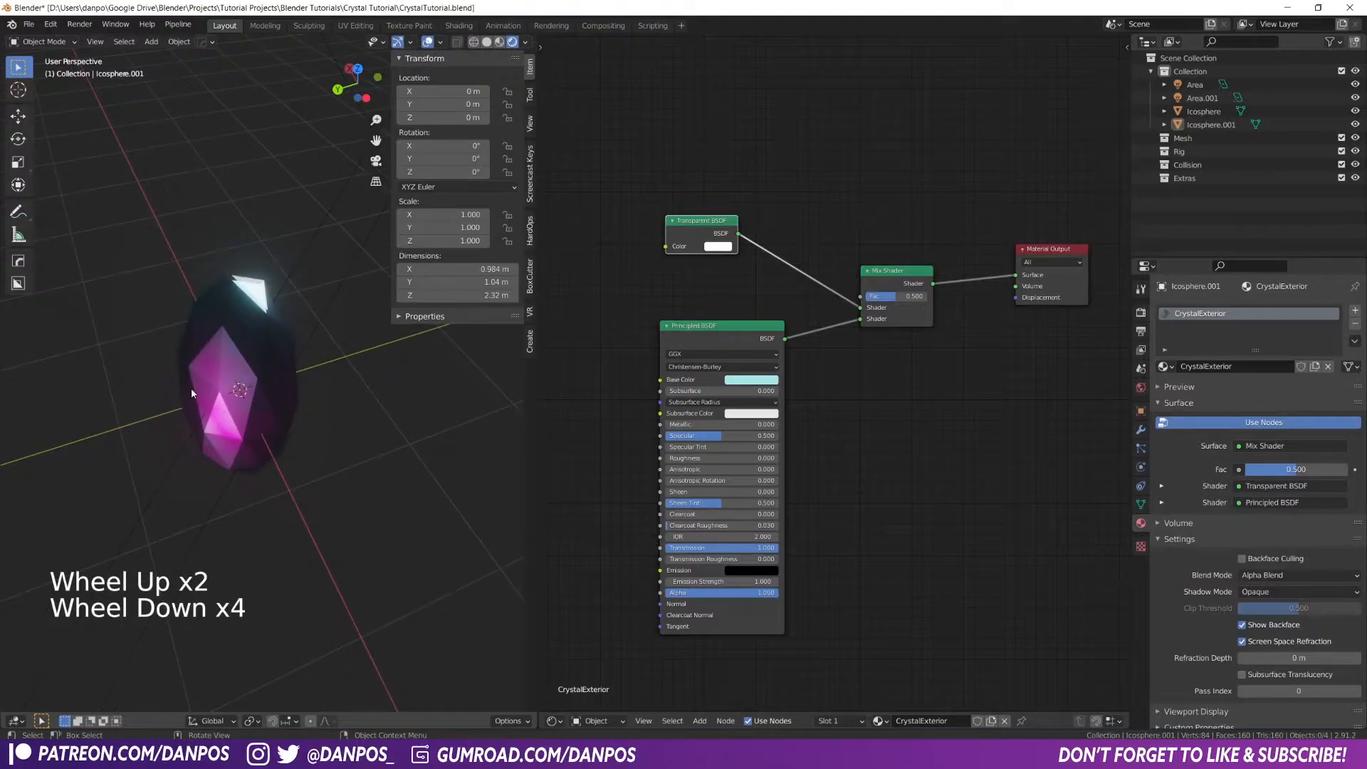
pyautogui.moveTo(191, 388); pyautogui.dragTo(340, 296, button='middle')
pyautogui.moveTo(151, 386); pyautogui.dragTo(226, 421, button='middle')
# Select the outer crystal shell and turn the viewport overlays back on
pyautogui.click(1211, 125)
pyautogui.scroll(2, 297, 367)
pyautogui.keyDown('shift'); pyautogui.moveTo(285, 371); pyautogui.dragTo(221, 388, button='middle'); pyautogui.keyUp('shift')
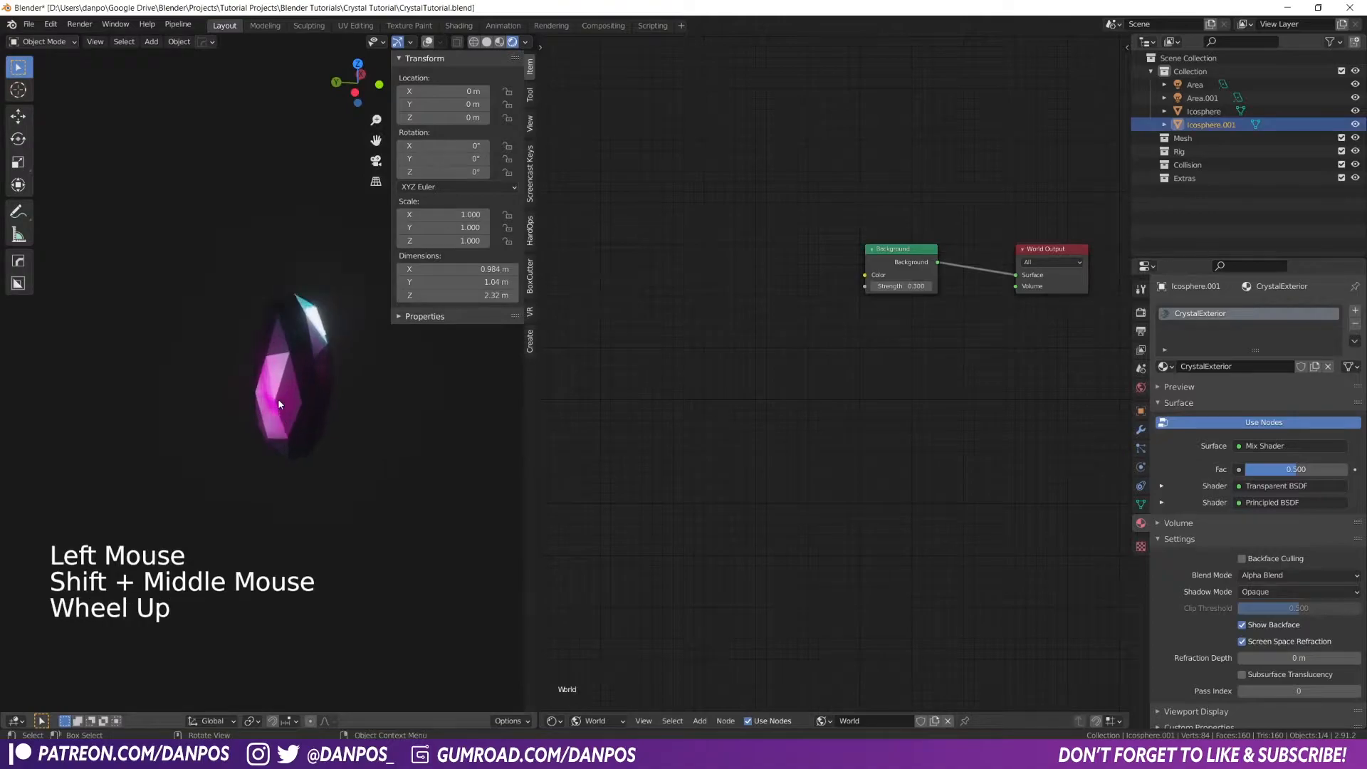
pyautogui.click(1203, 111)
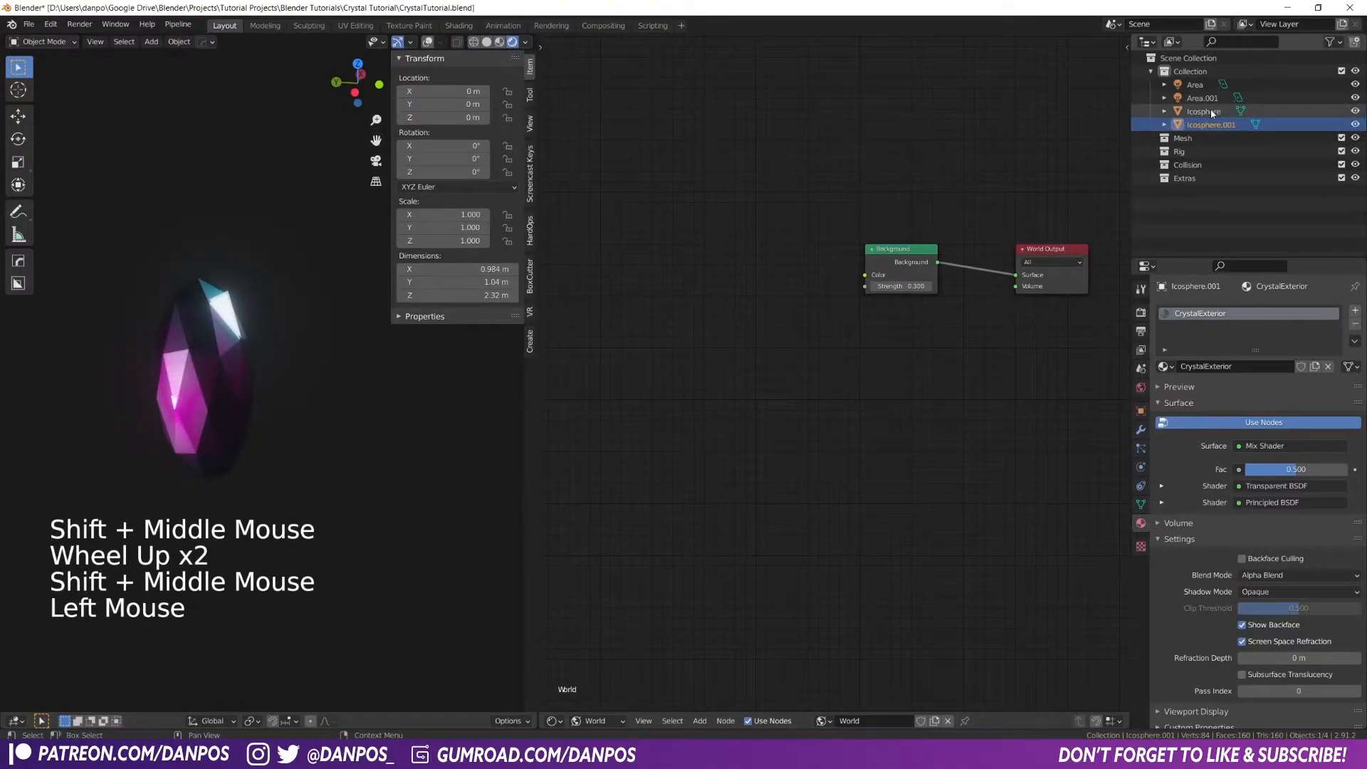
pyautogui.click(427, 42)
pyautogui.moveTo(278, 364); pyautogui.dragTo(195, 332, button='middle')
pyautogui.click(195, 332)
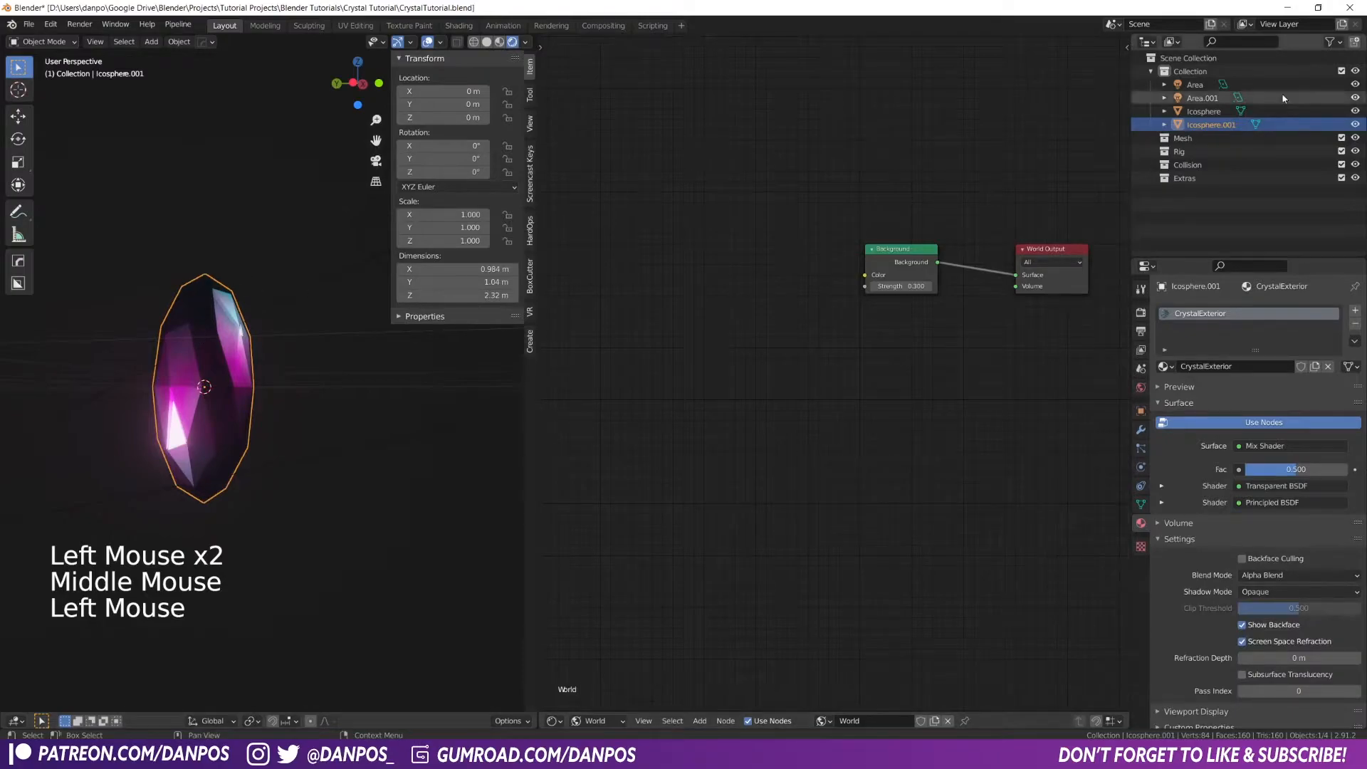
# Rename the outer shell object to Crystal_Outer
pyautogui.doubleClick(1210, 124)
pyautogui.write('Cr')
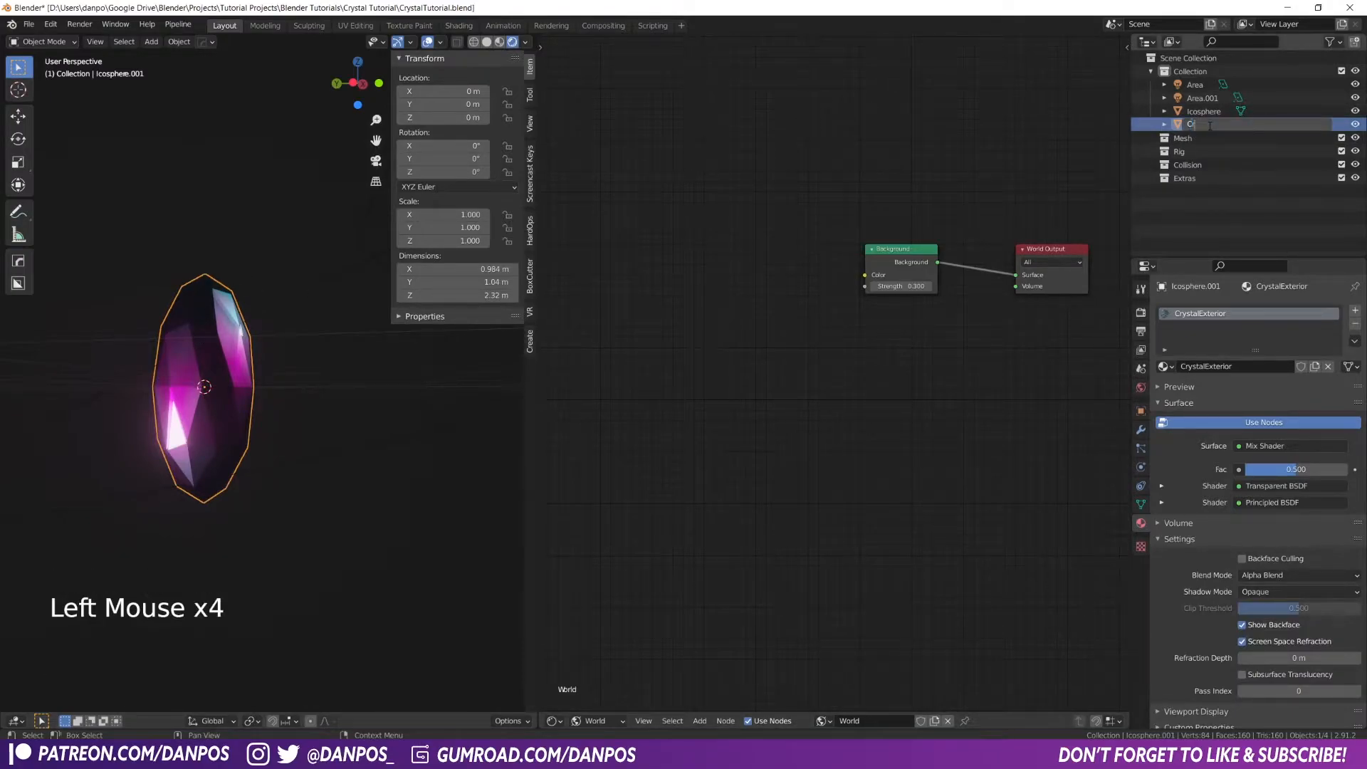
pyautogui.write('ystal')
pyautogui.press('BackSpace')
pyautogui.press('shift')
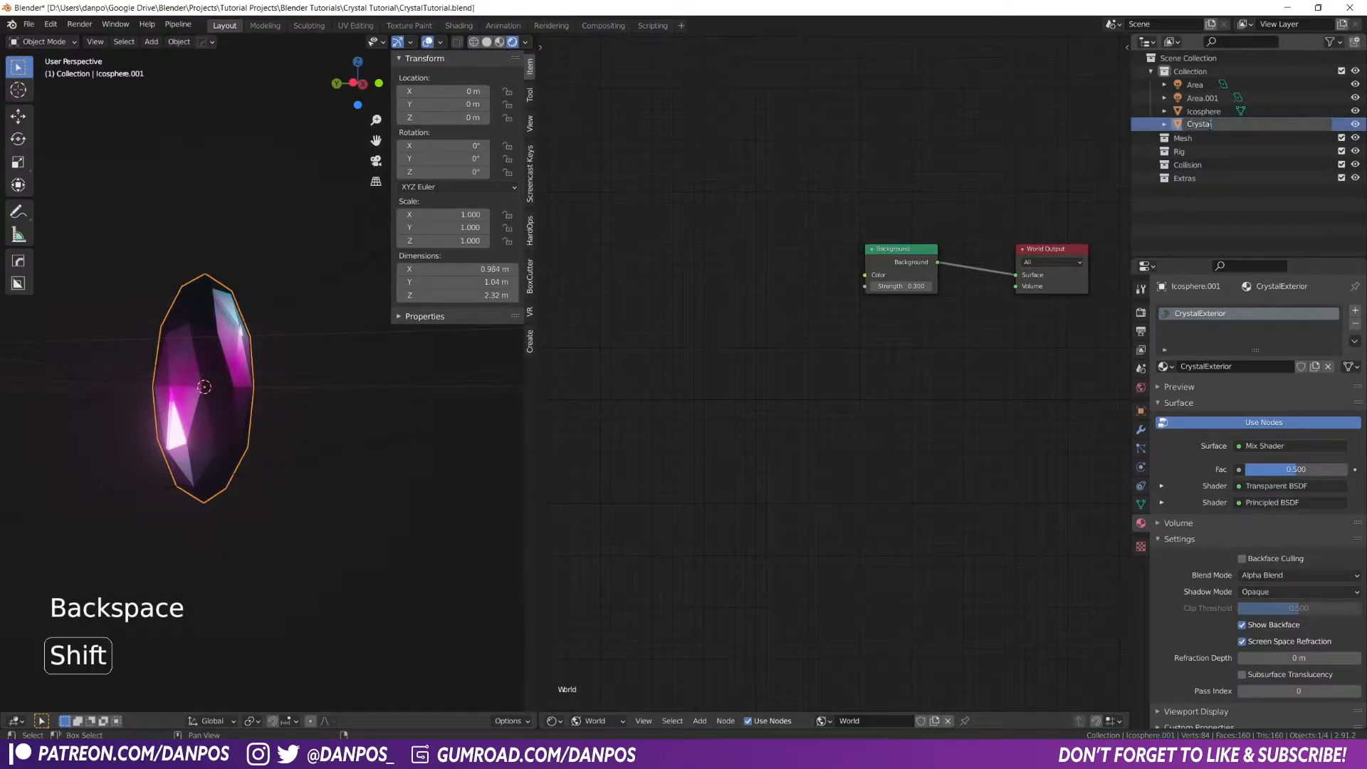
pyautogui.write('l_Outer')
pyautogui.press('Return')
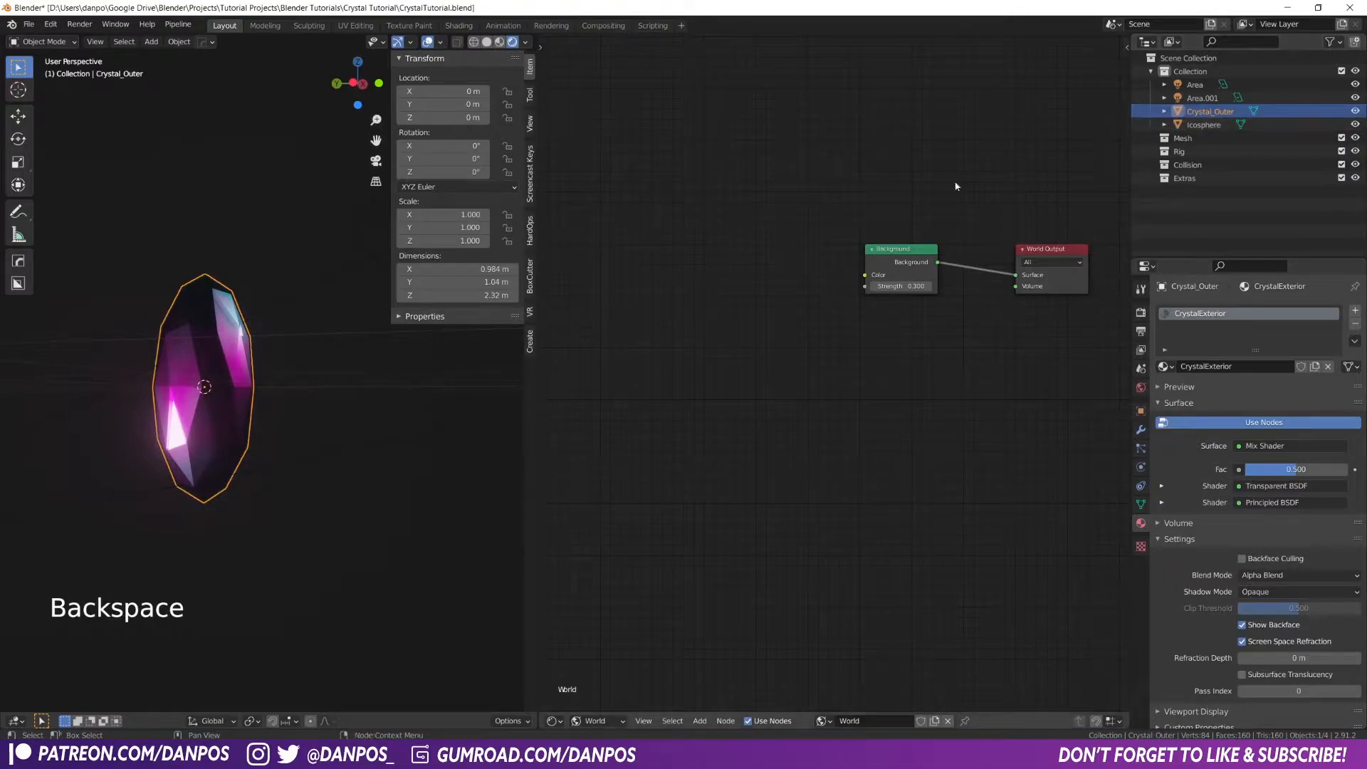
# Select the inner icosphere and rename it to Crystal_Inner
pyautogui.click(222, 386)
pyautogui.click(1204, 124)
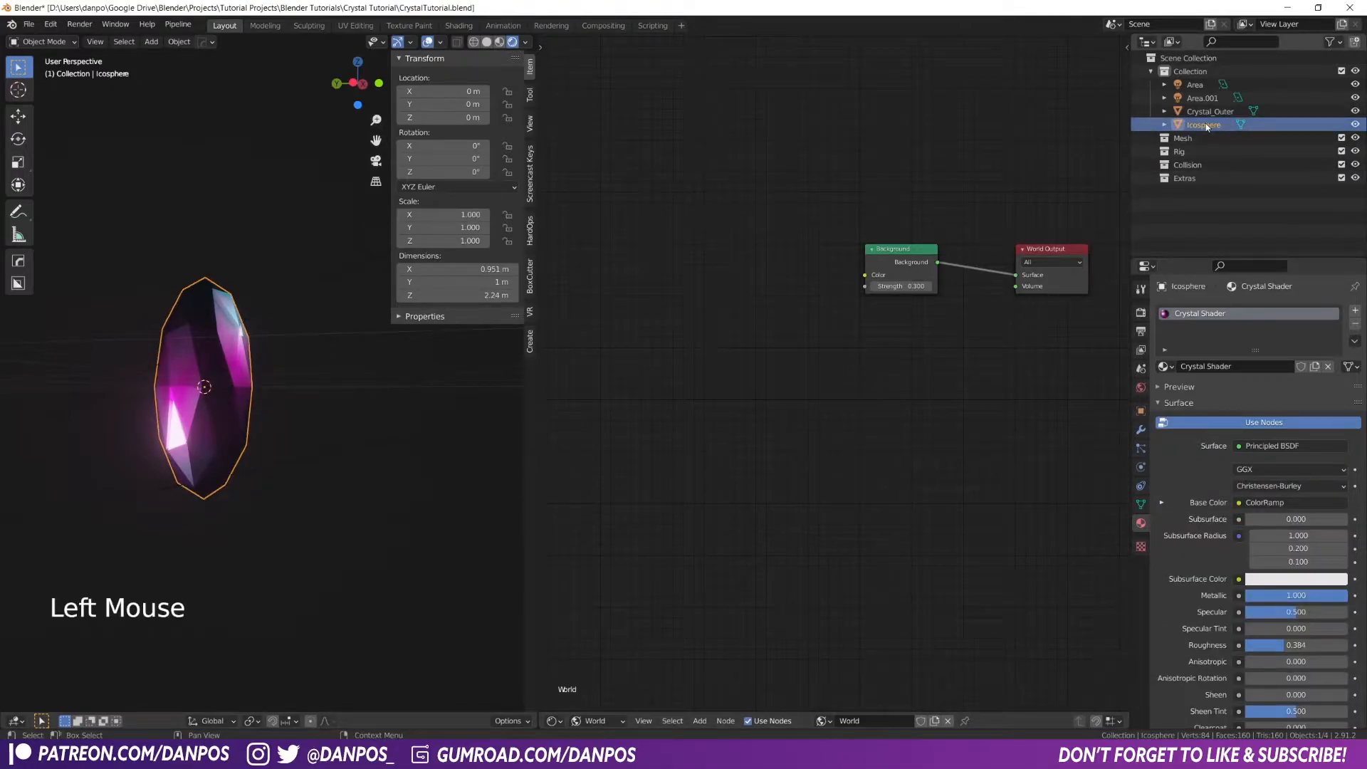
pyautogui.doubleClick(1203, 124)
pyautogui.write('Crs')
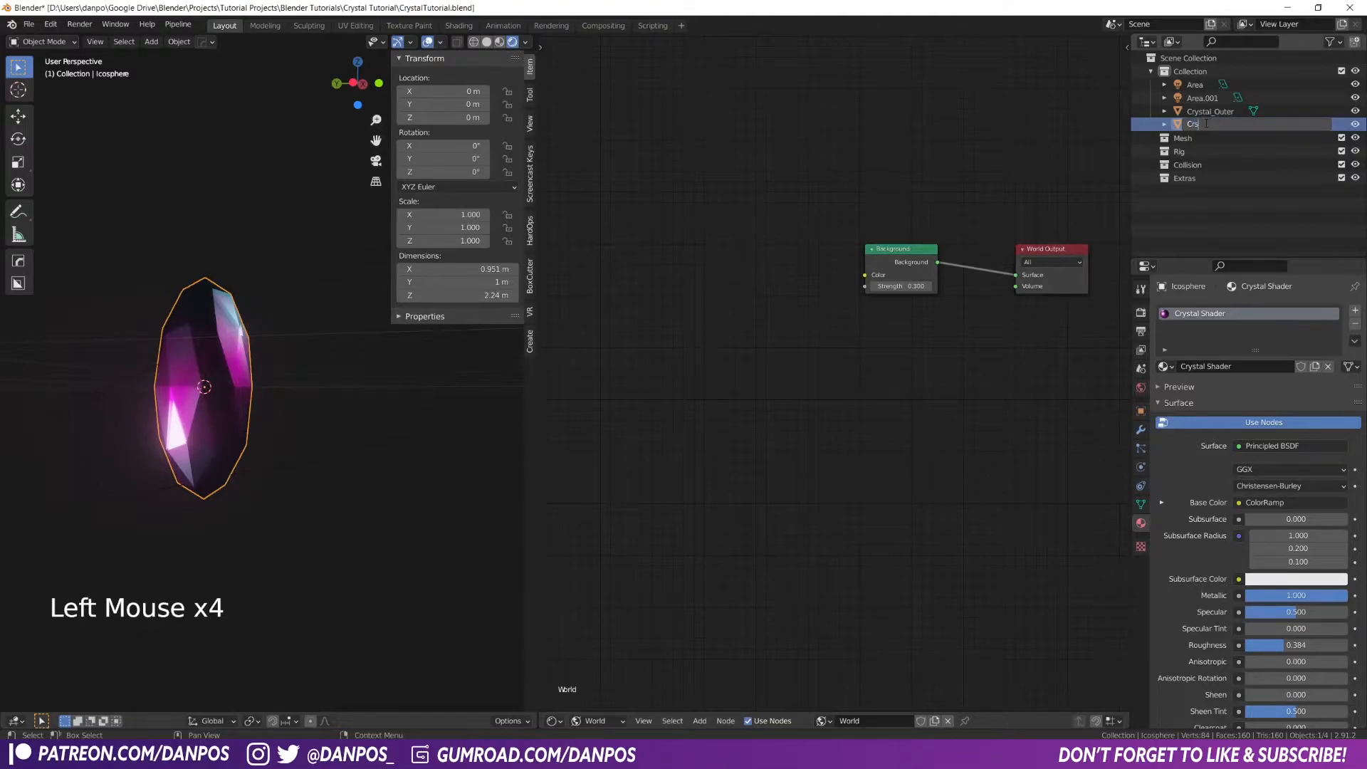
pyautogui.write('tal_Inner')
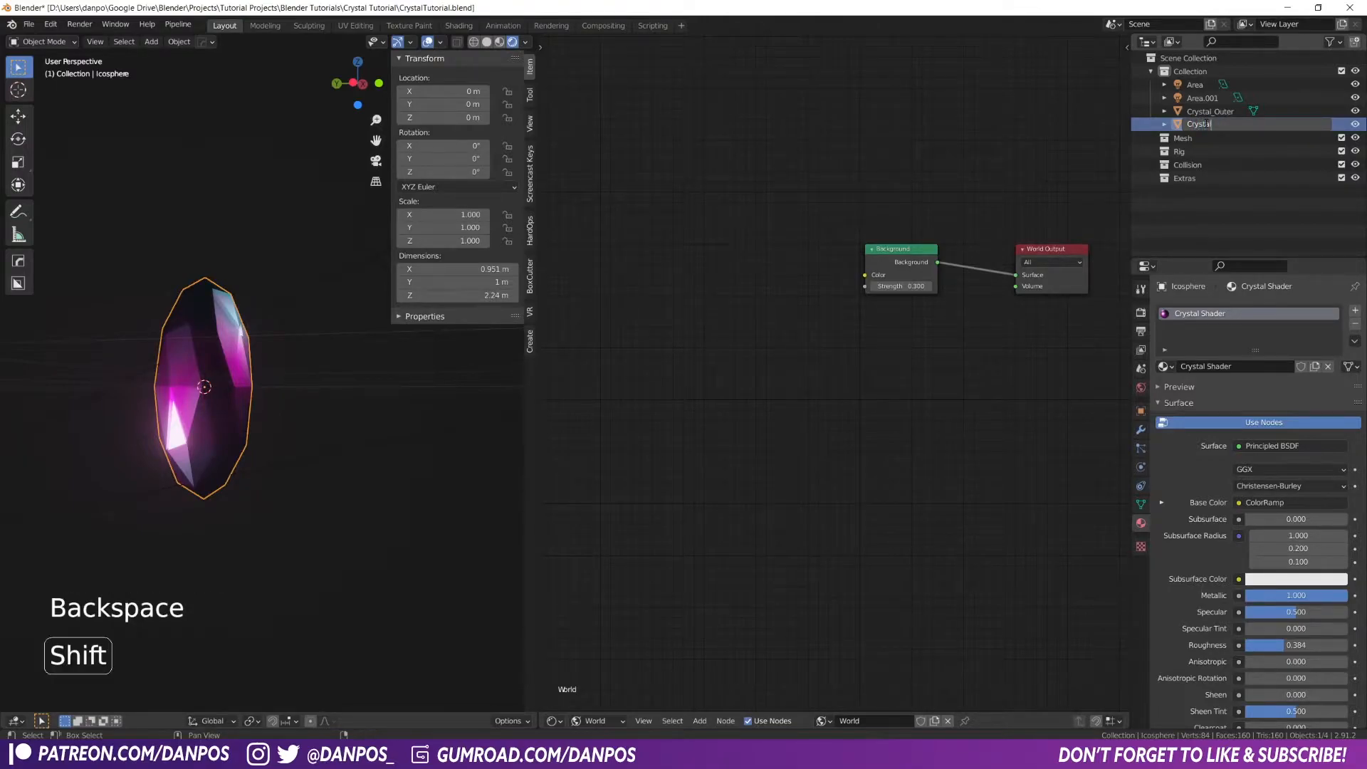
pyautogui.press('Return')
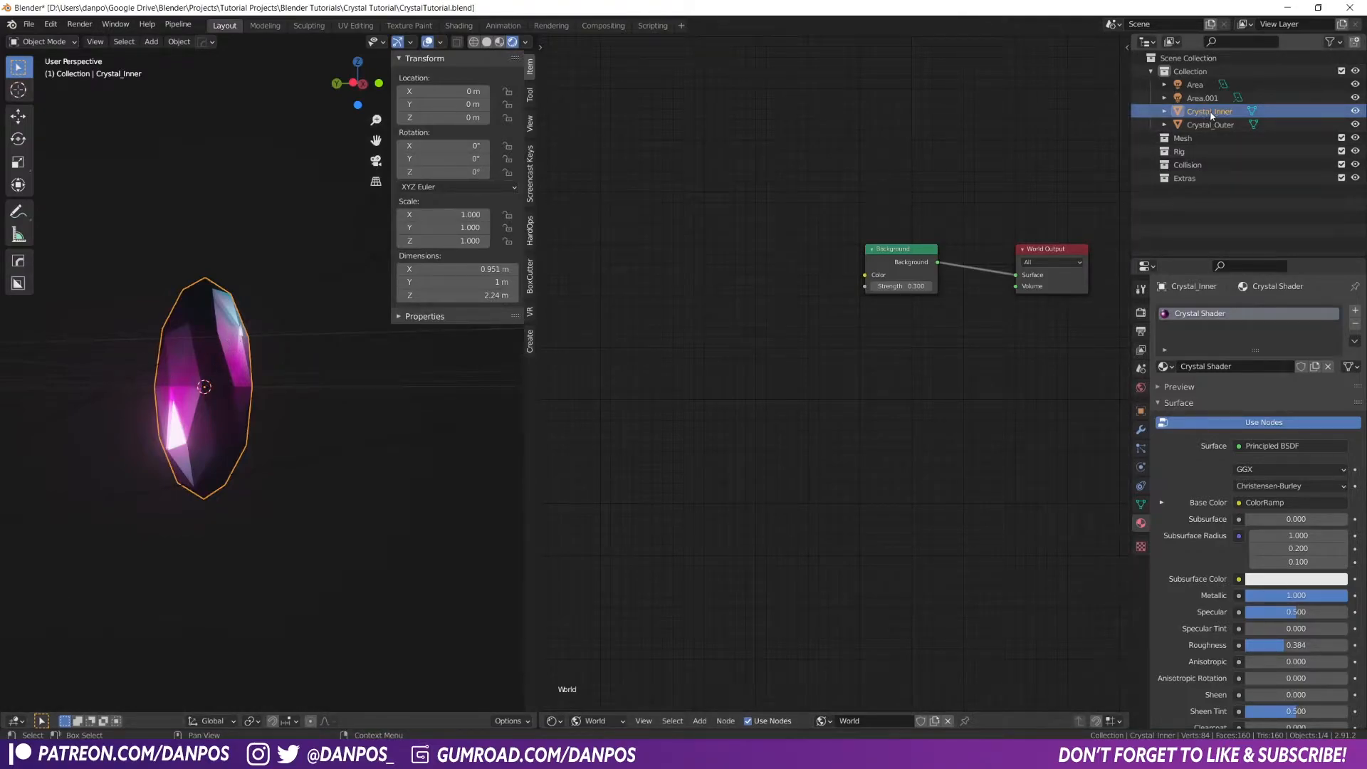
pyautogui.scroll(1, 219, 354)
pyautogui.press('shift')
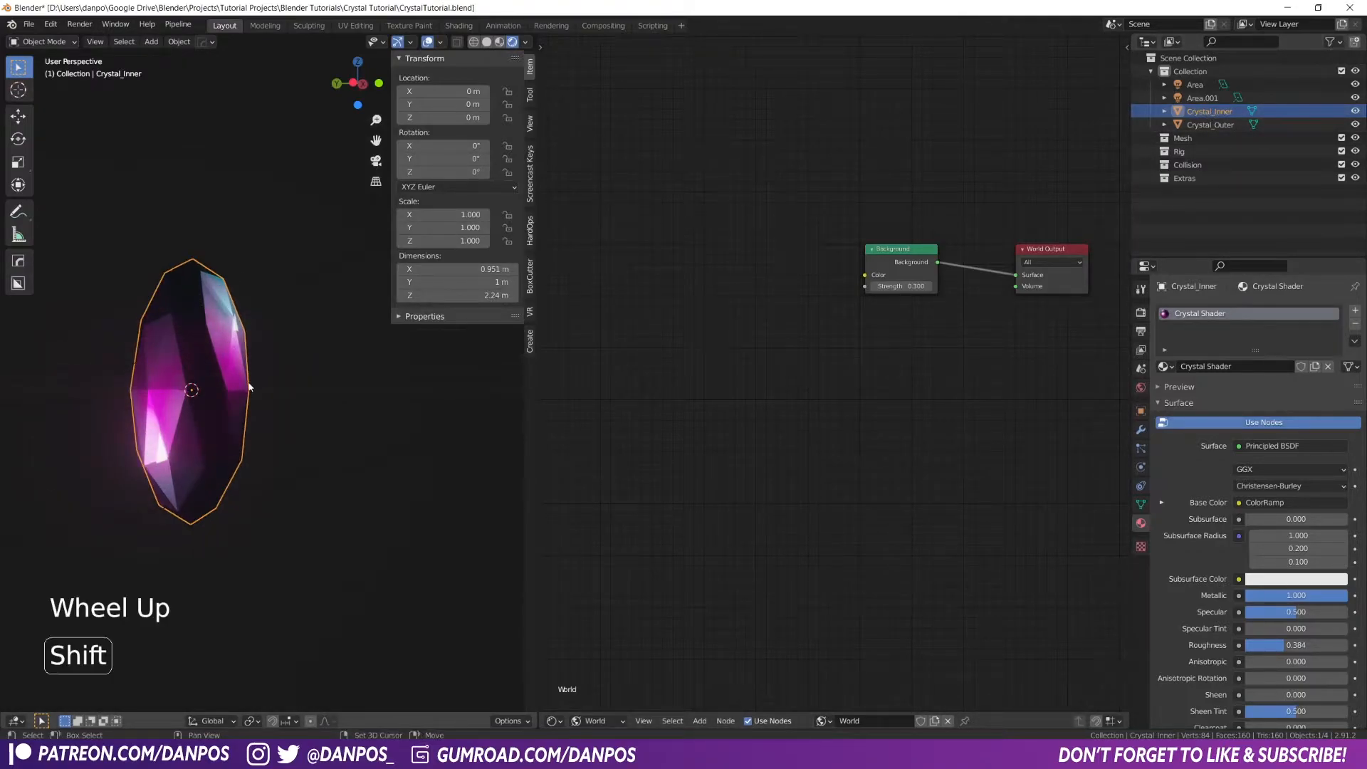
# Parent Crystal_Inner to Crystal_Outer using Object (Keep Transform), then deselect both
pyautogui.keyDown('shift'); pyautogui.click(228, 353); pyautogui.keyUp('shift')
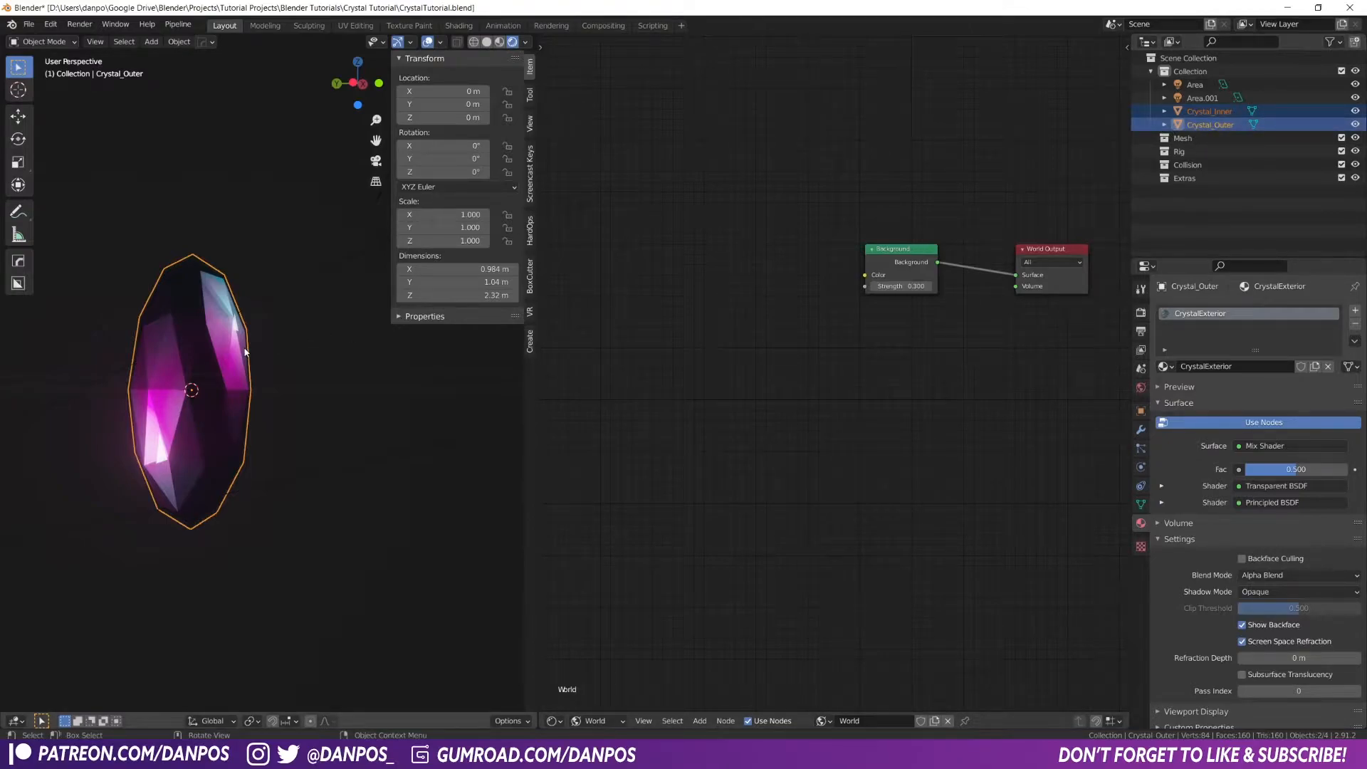
pyautogui.hotkey('ctrl', 'p')
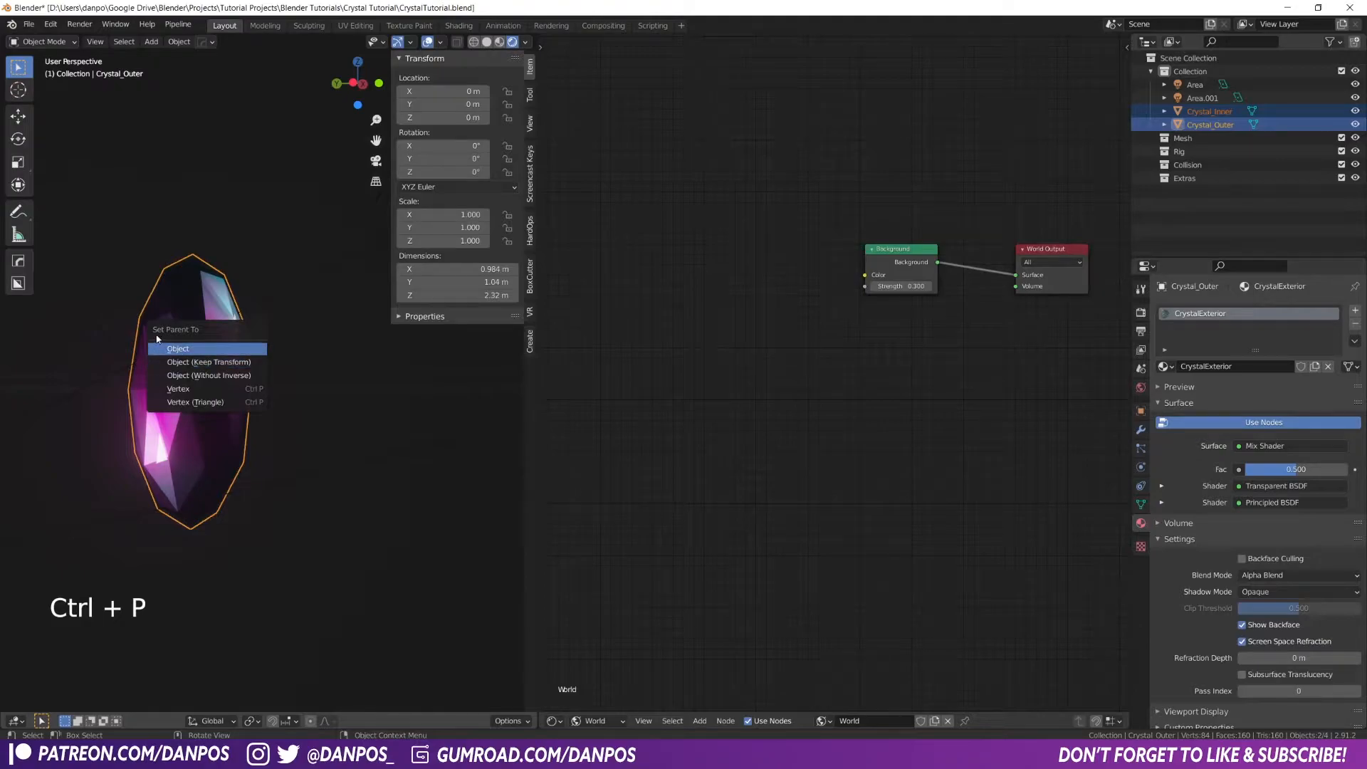
pyautogui.click(175, 363)
pyautogui.click(296, 373)
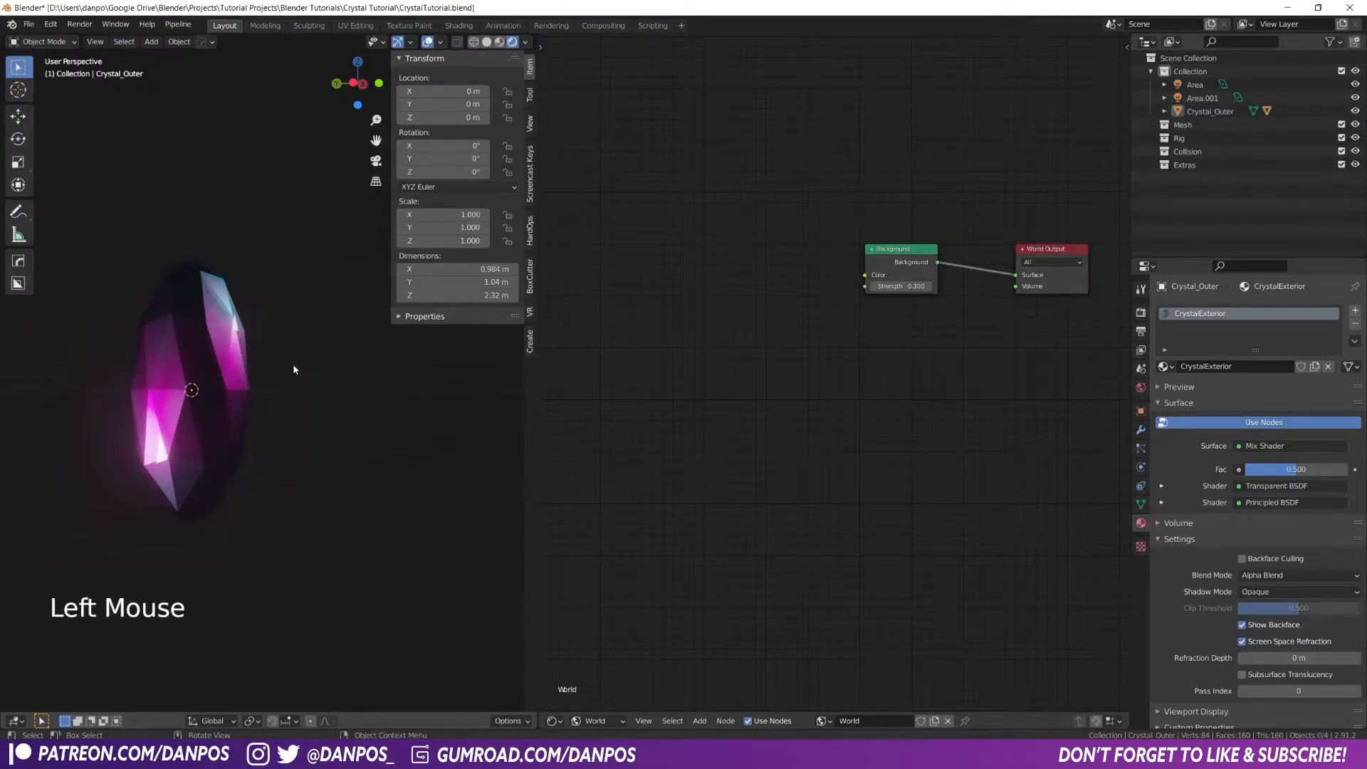
# Try moving the outer crystal to check that the inner one follows it
pyautogui.click(205, 263)
pyautogui.press('g')
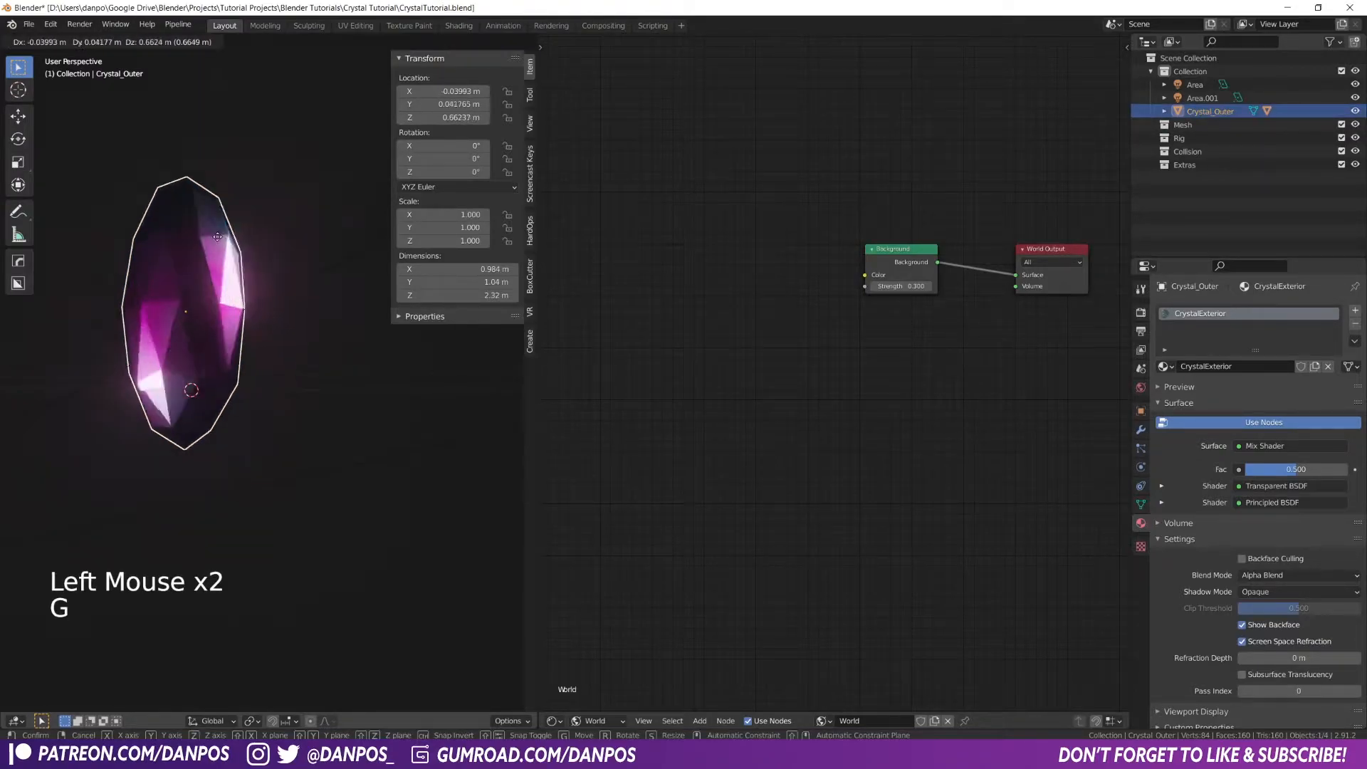
pyautogui.rightClick(265, 294)
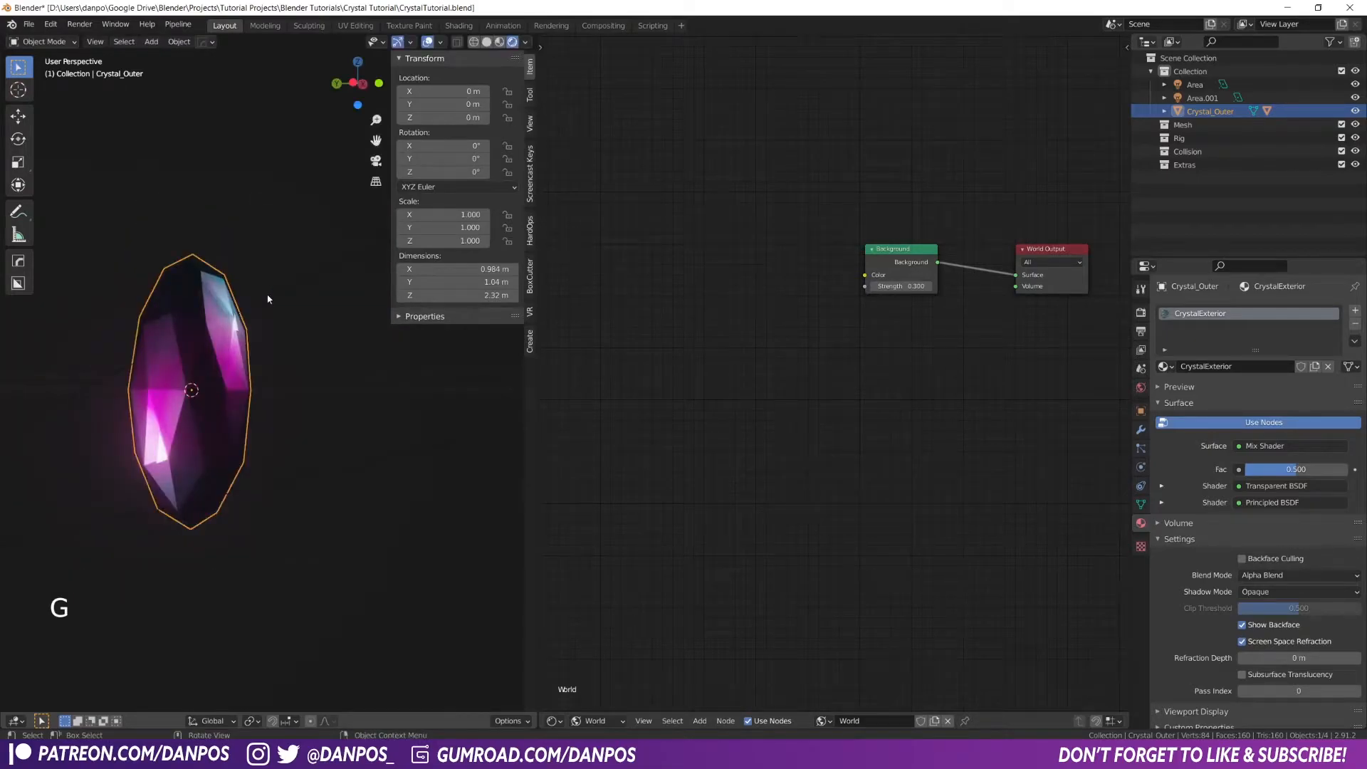
# Save the file CrystalTutorial.blend
pyautogui.scroll(-4, 300, 439)
pyautogui.moveTo(305, 427); pyautogui.dragTo(351, 443, button='middle')
pyautogui.moveTo(270, 400); pyautogui.dragTo(266, 390, button='middle')
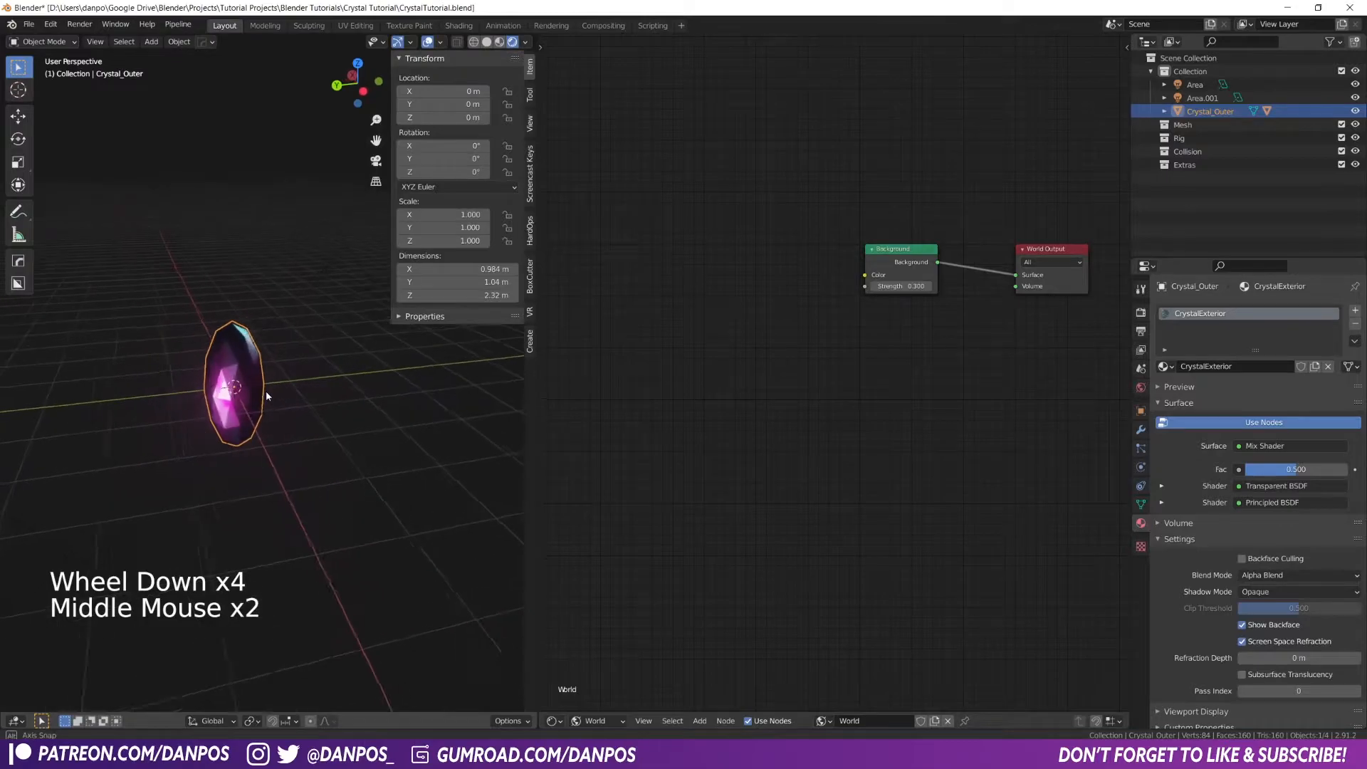
pyautogui.hotkey('ctrl', 's')
pyautogui.click(367, 398)
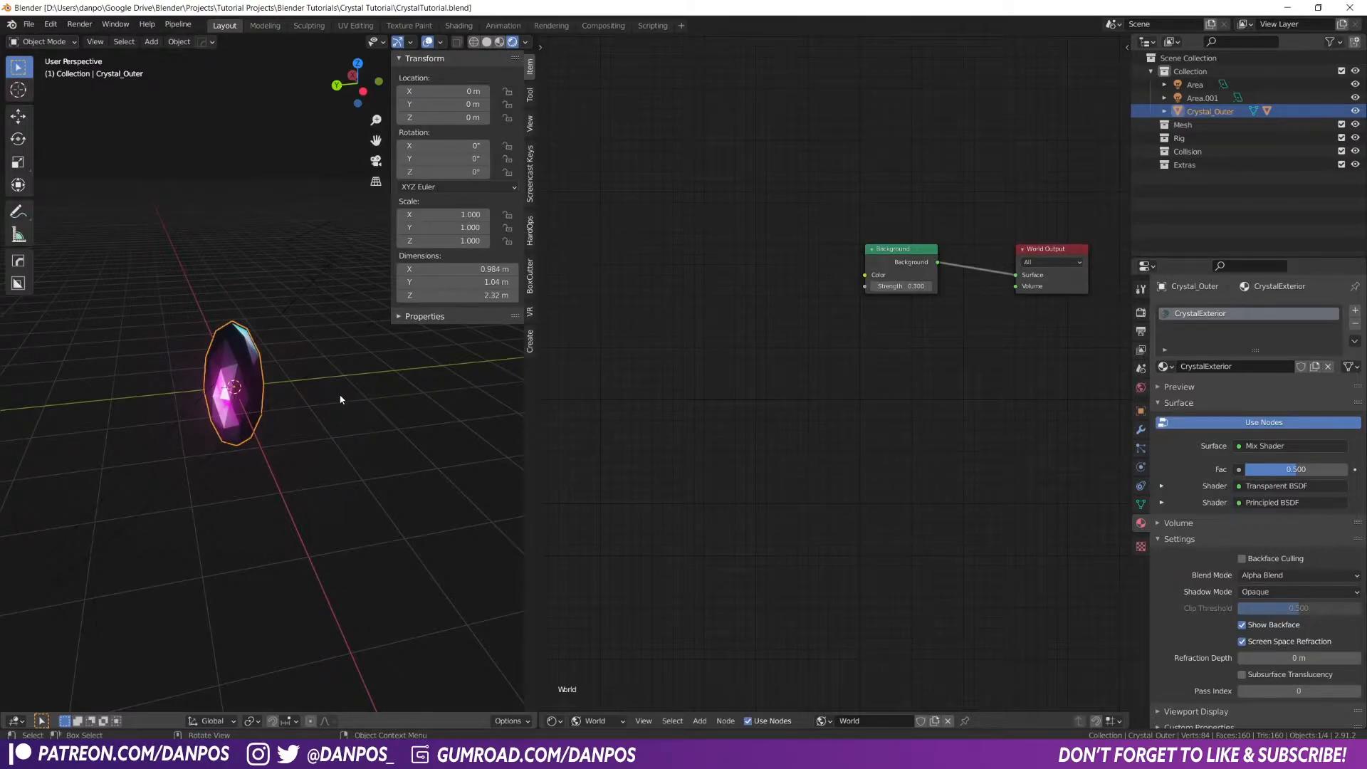
# Move the parented crystal away from the origin along the Y axis to about 5.96 m
pyautogui.moveTo(314, 382); pyautogui.dragTo(306, 383, button='middle')
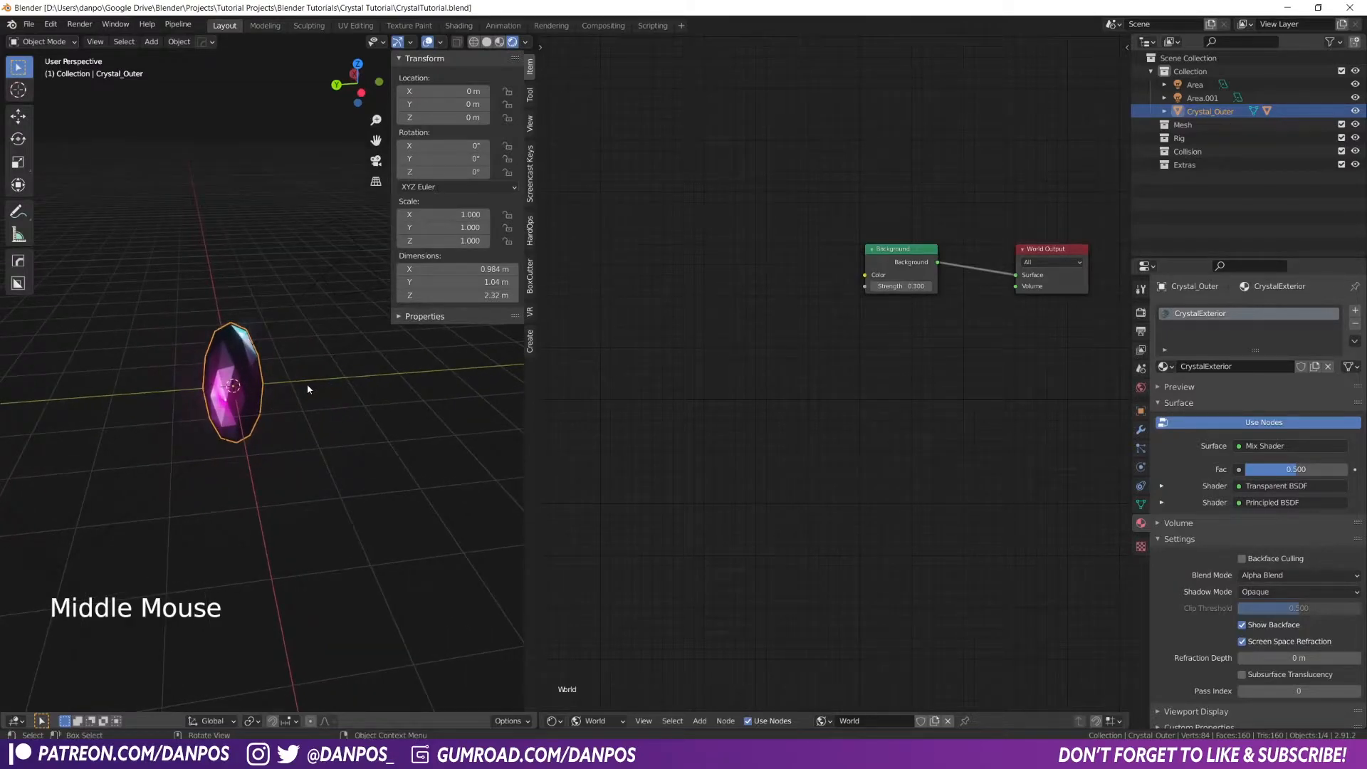
pyautogui.press('g')
pyautogui.press('y')
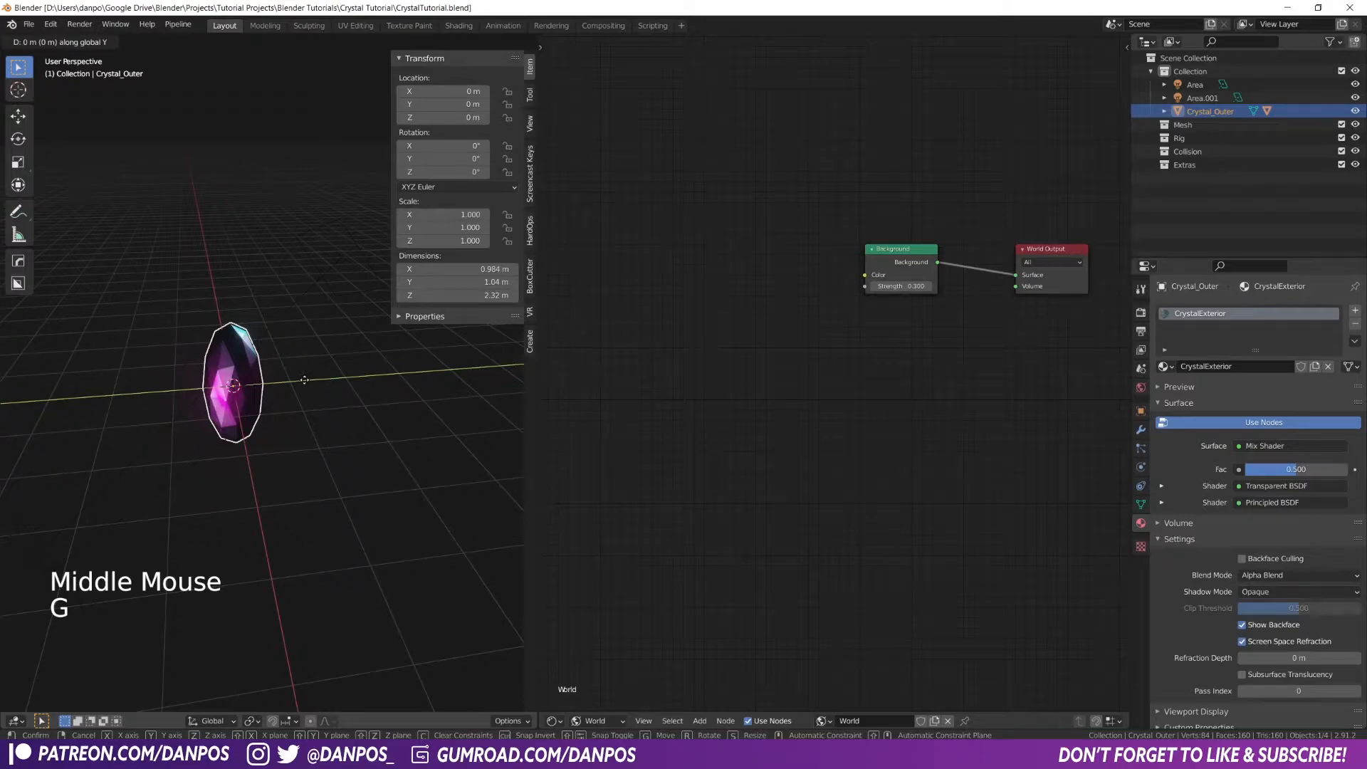
pyautogui.click(121, 399)
pyautogui.scroll(-2, 124, 404)
pyautogui.keyDown('shift'); pyautogui.moveTo(124, 404); pyautogui.dragTo(287, 412, button='middle'); pyautogui.keyUp('shift')
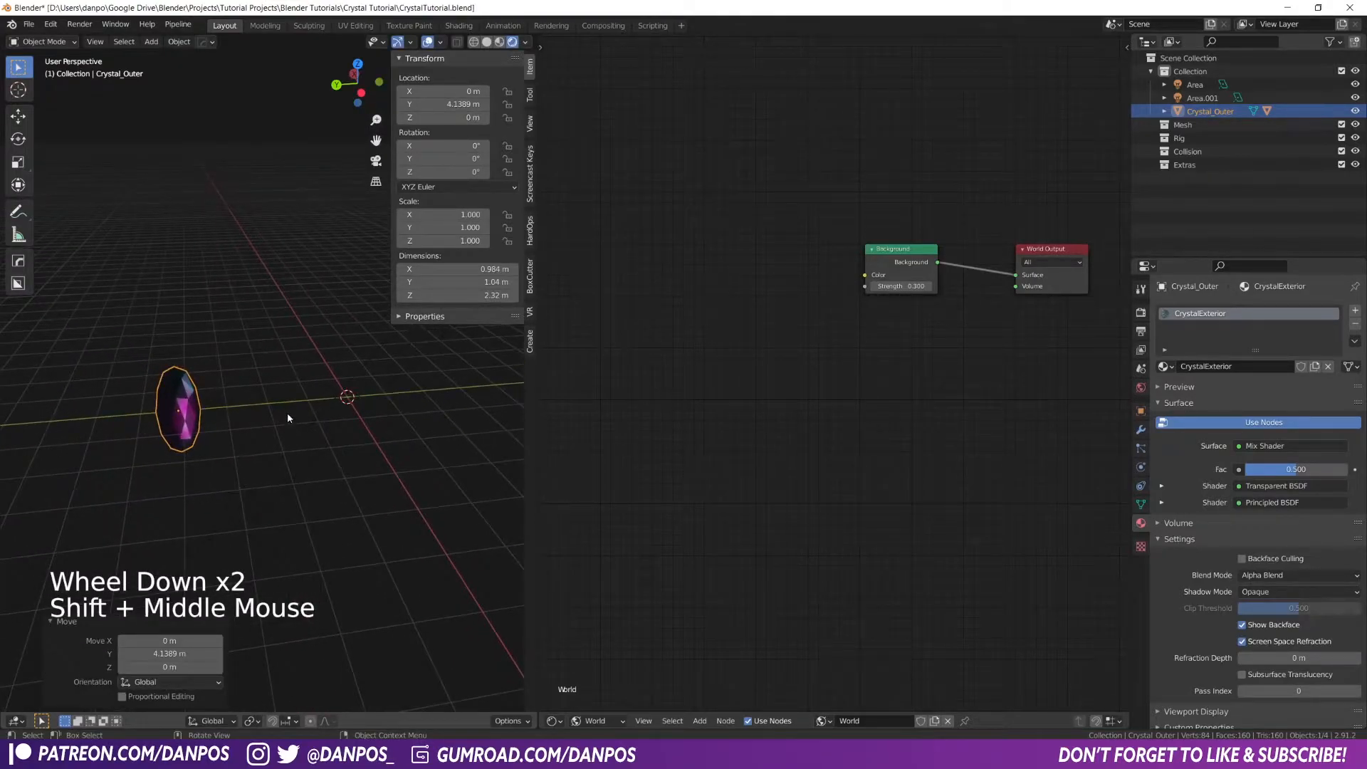
pyautogui.press('g')
pyautogui.press('y')
pyautogui.click(207, 419)
pyautogui.keyDown('shift'); pyautogui.moveTo(410, 410); pyautogui.dragTo(345, 411, button='middle'); pyautogui.keyUp('shift')
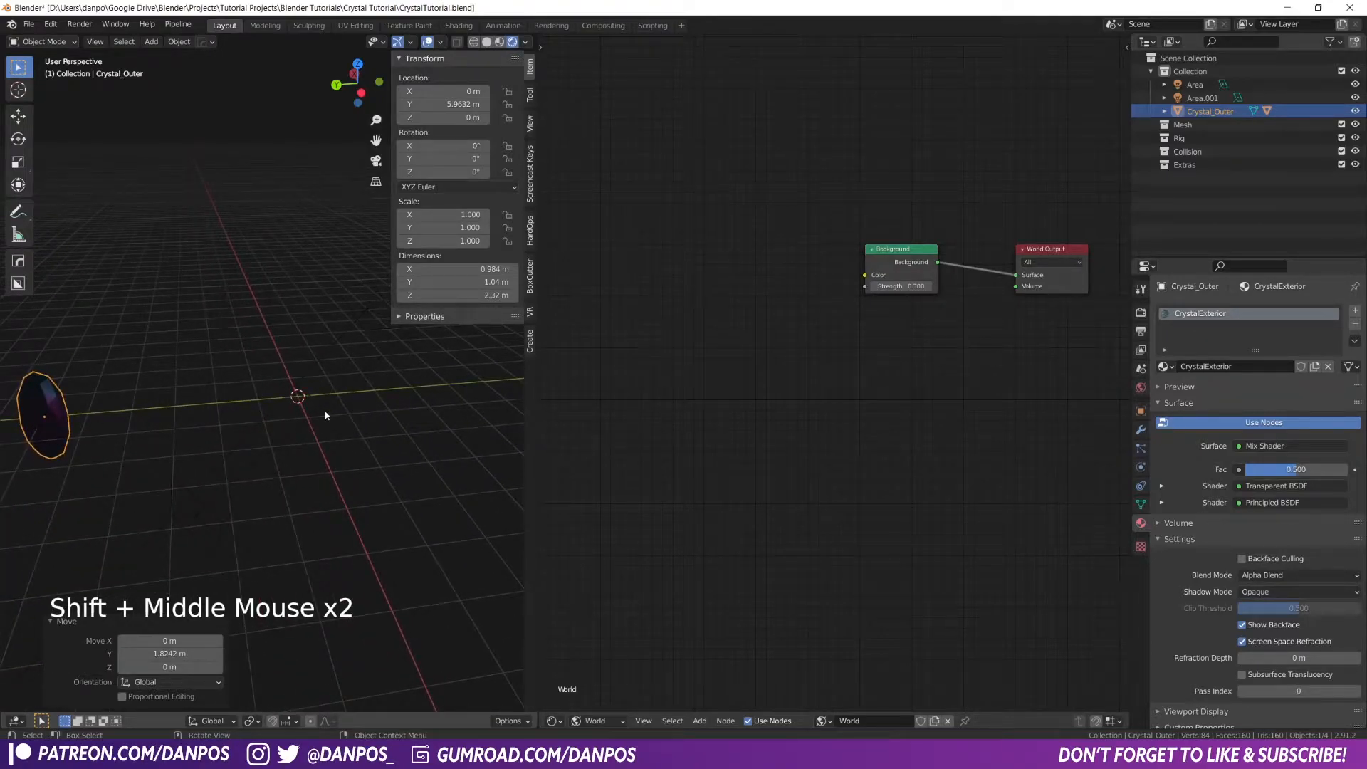
# Hide the 3D viewport's toolbar and sidebar, and deselect the crystal
pyautogui.press('t')
pyautogui.press('n')
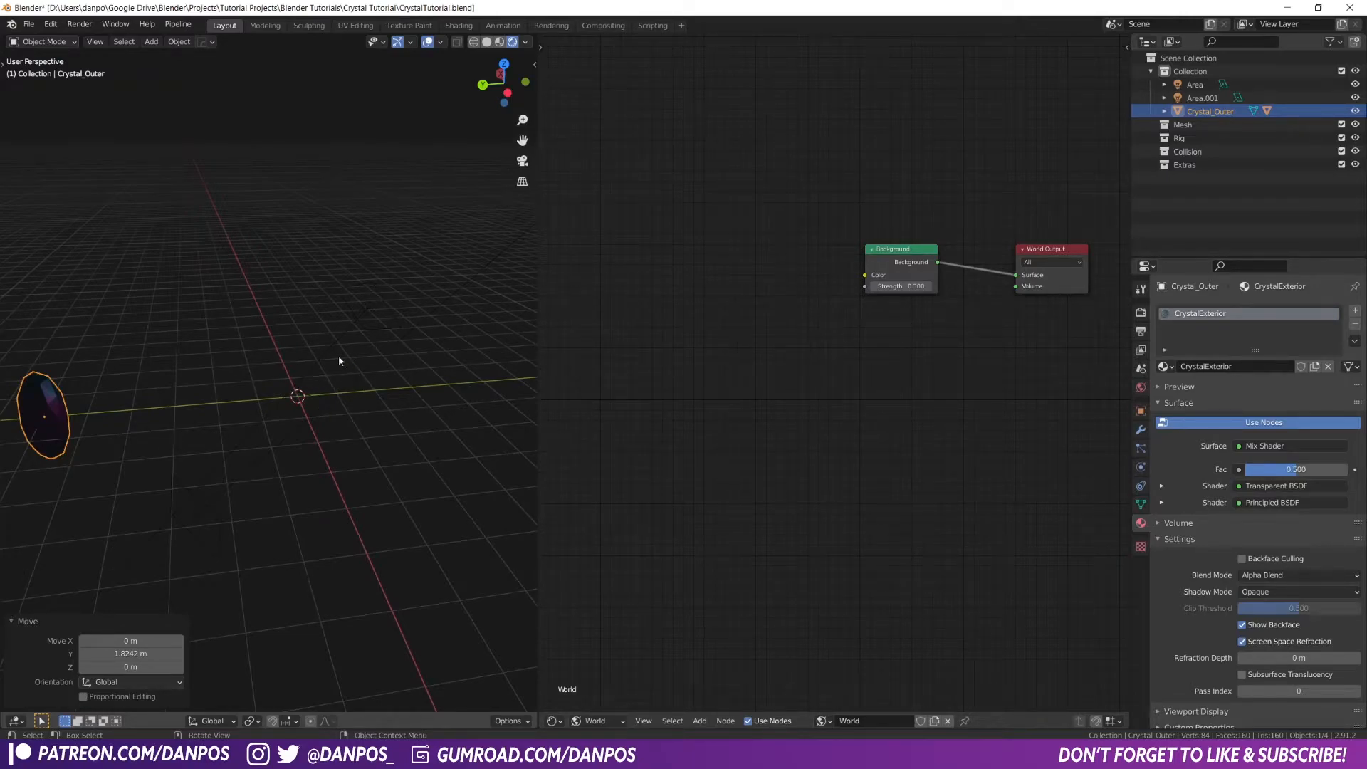
pyautogui.moveTo(339, 361)
pyautogui.mouseDown(button='middle')
pyautogui.moveTo(242, 406)
pyautogui.moveTo(339, 361)
pyautogui.mouseUp(button='middle')
pyautogui.scroll(2, 263, 384)
pyautogui.click(306, 377)
# Add an ico sphere at the world origin with 3 subdivisions
pyautogui.hotkey('shift', 'a')
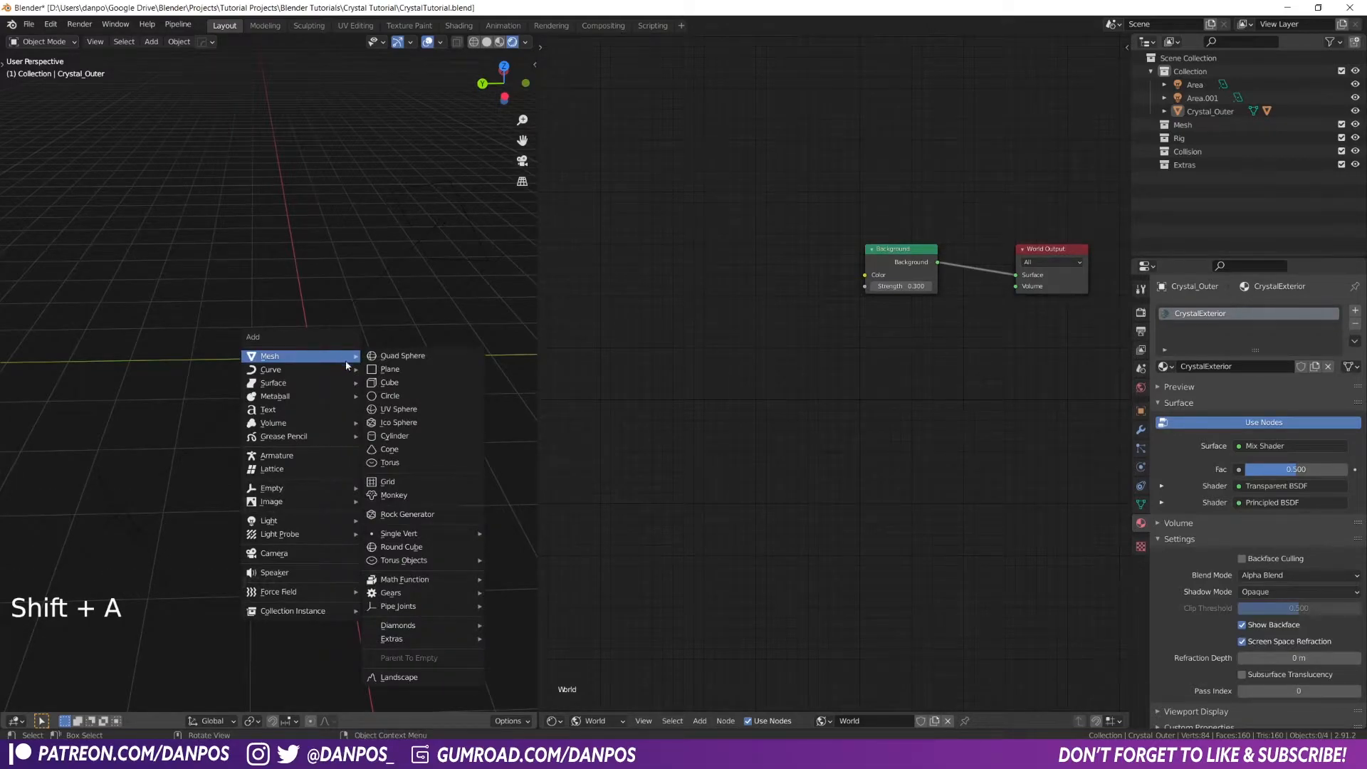
pyautogui.click(383, 425)
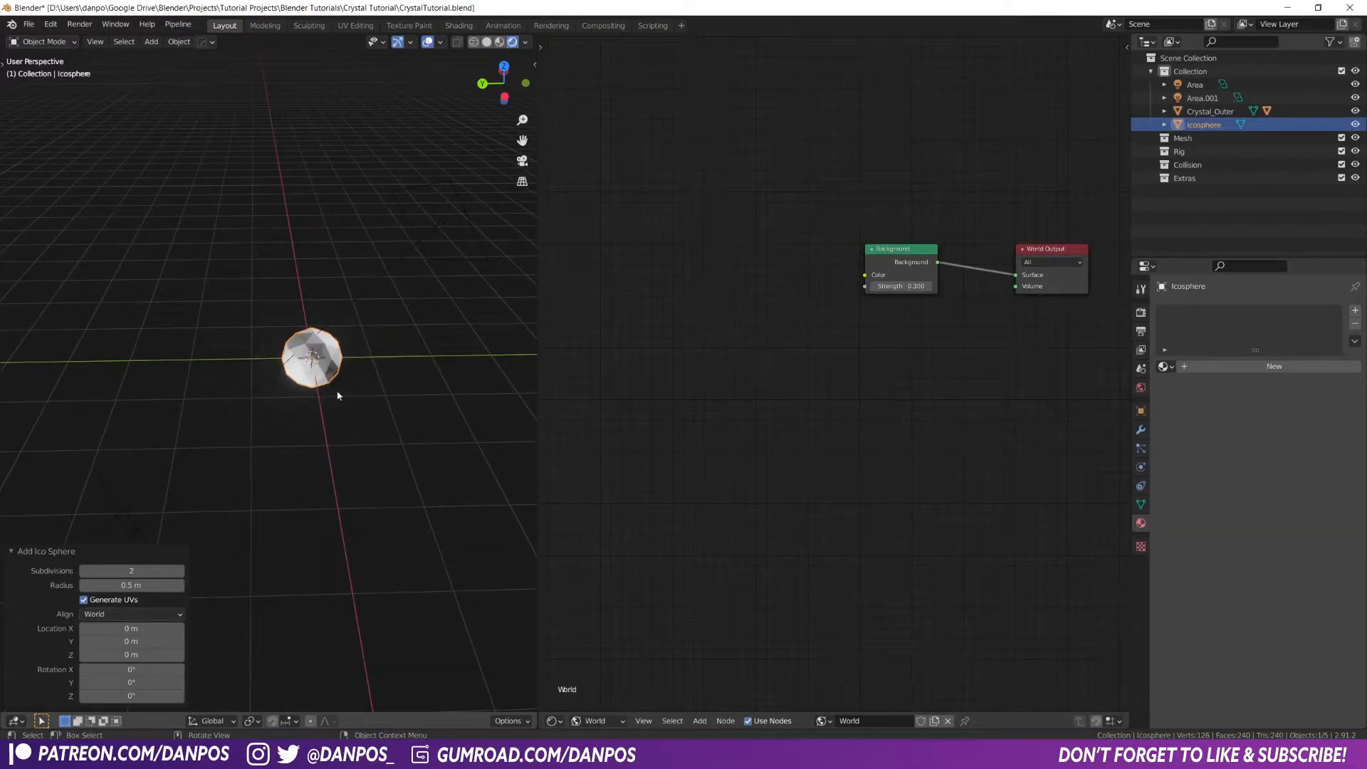
pyautogui.scroll(4, 336, 389)
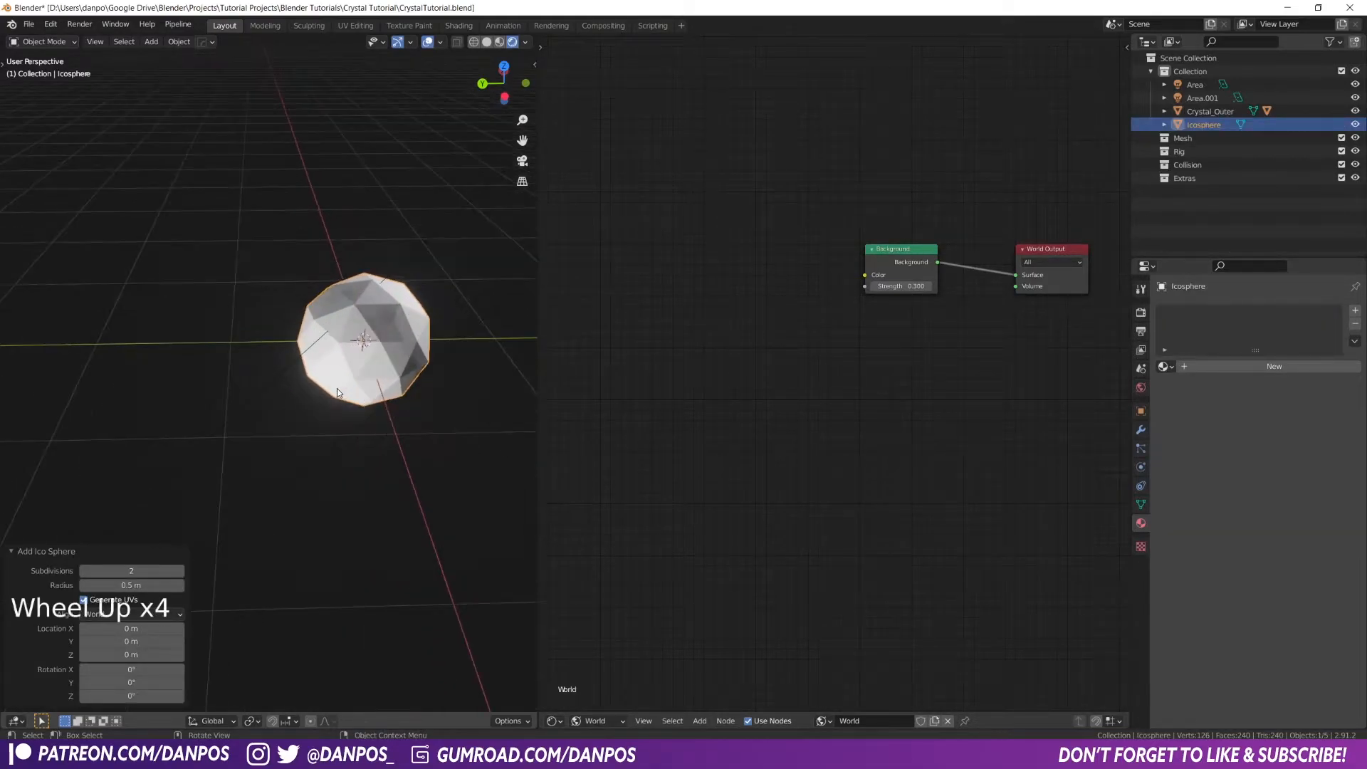
pyautogui.click(135, 570)
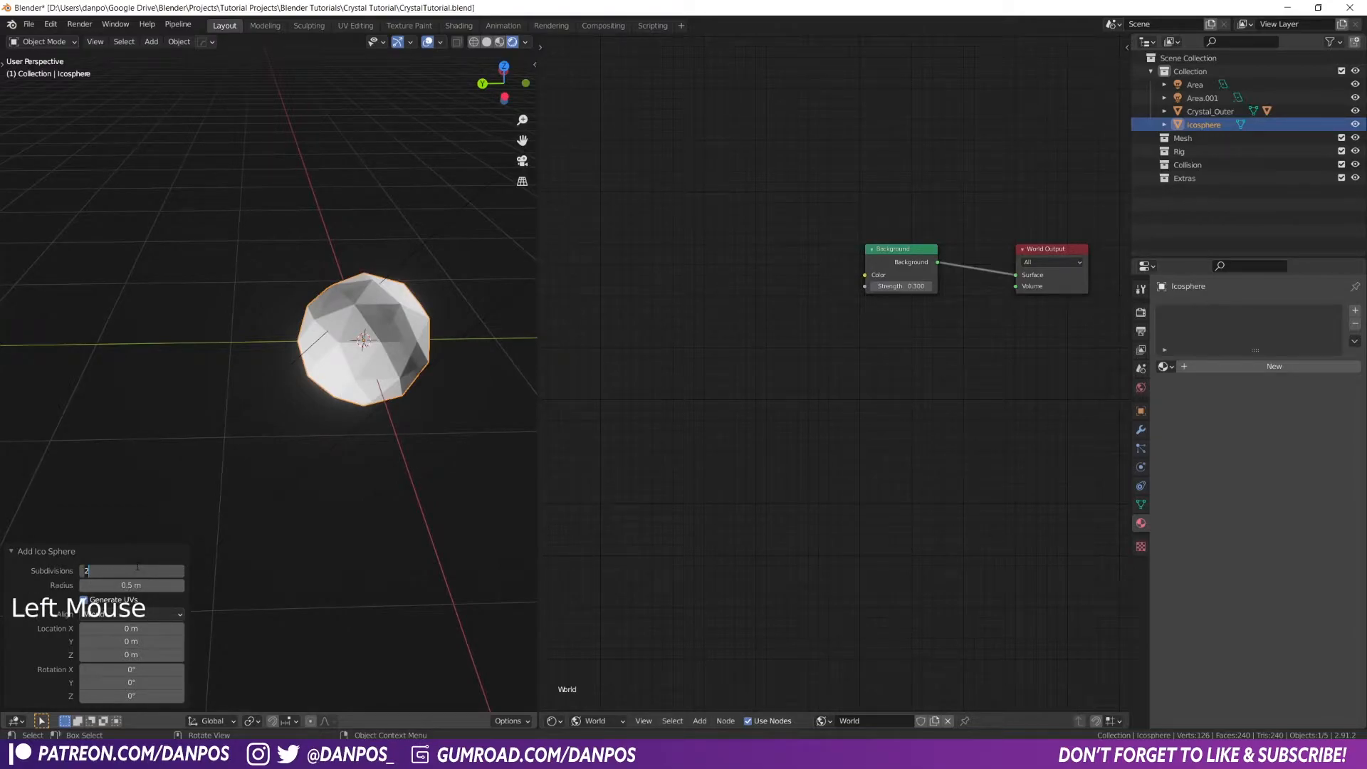
pyautogui.write('3')
pyautogui.press('Return')
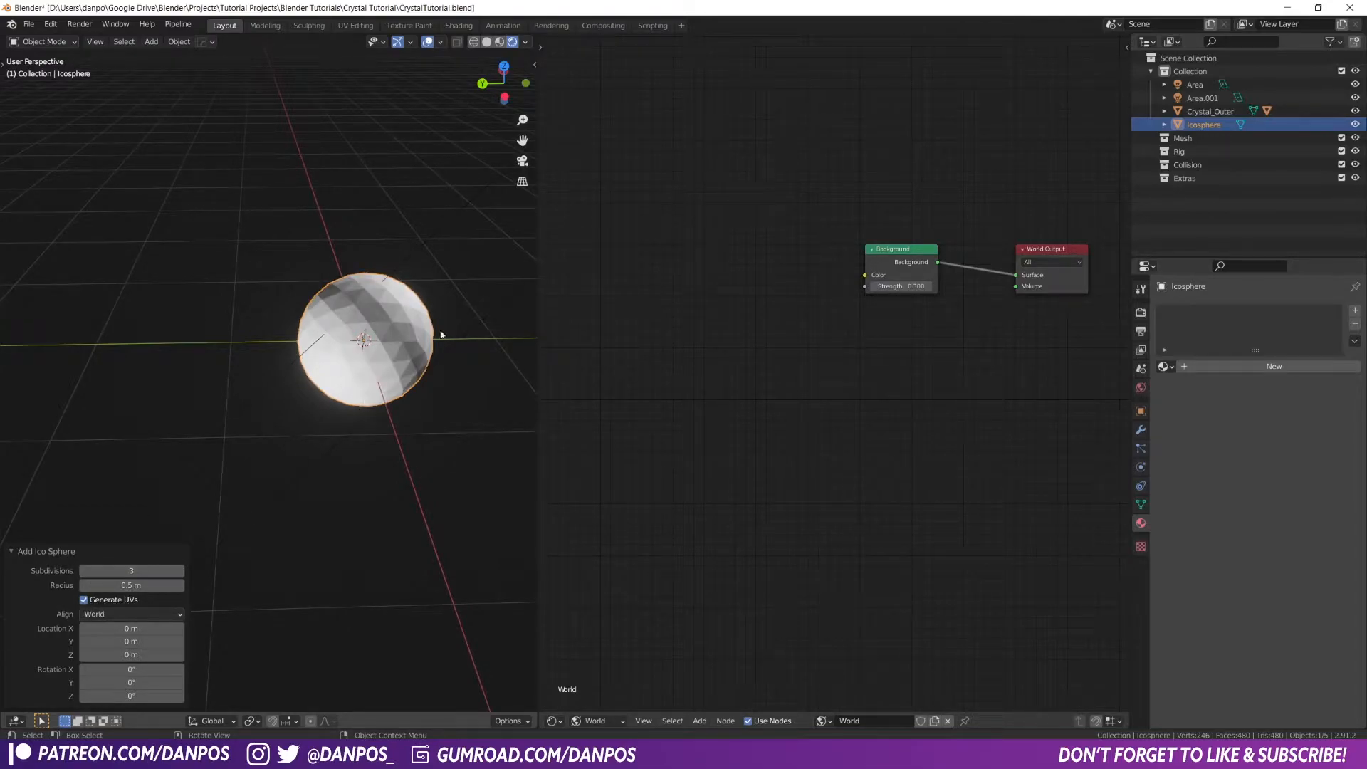
pyautogui.keyDown('shift'); pyautogui.moveTo(394, 311); pyautogui.dragTo(297, 296, button='middle'); pyautogui.keyUp('shift')
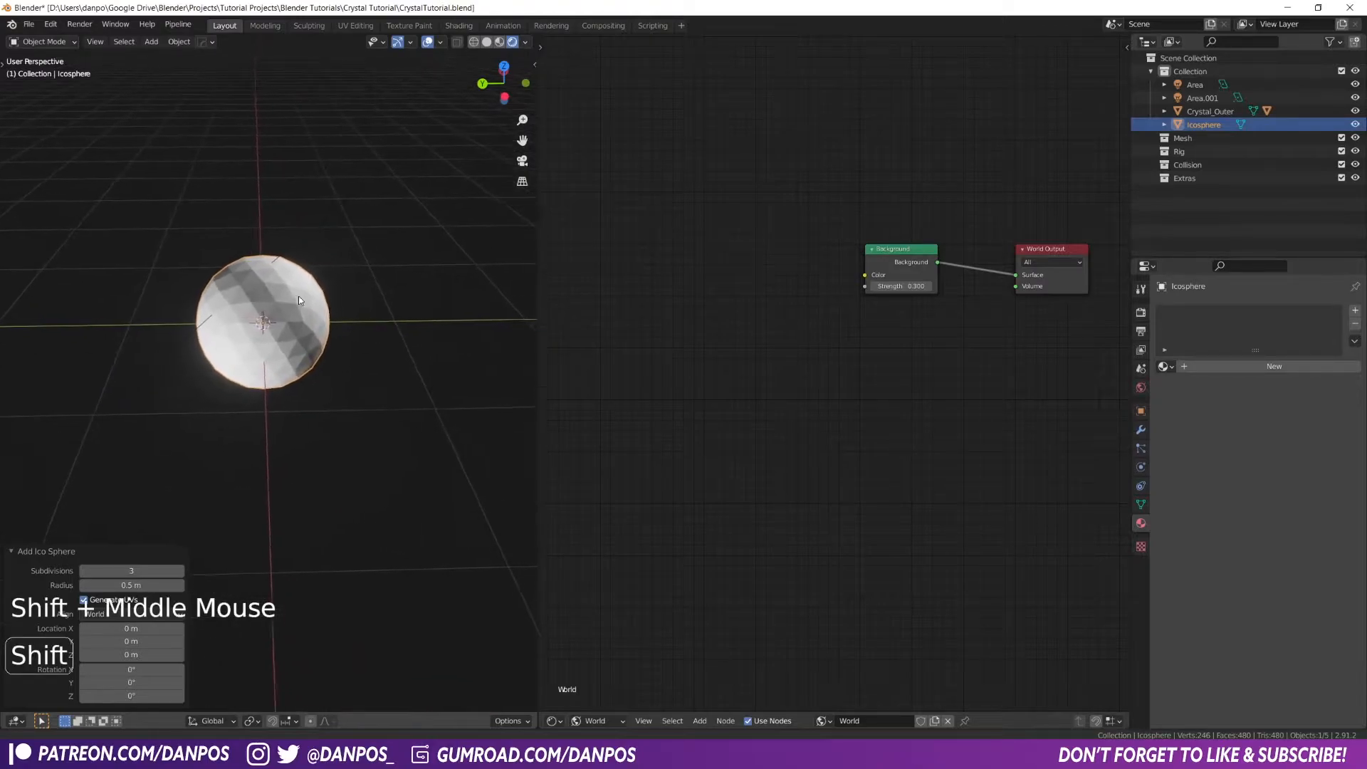
# Add a Displace modifier to the new ico sphere
pyautogui.click(1140, 433)
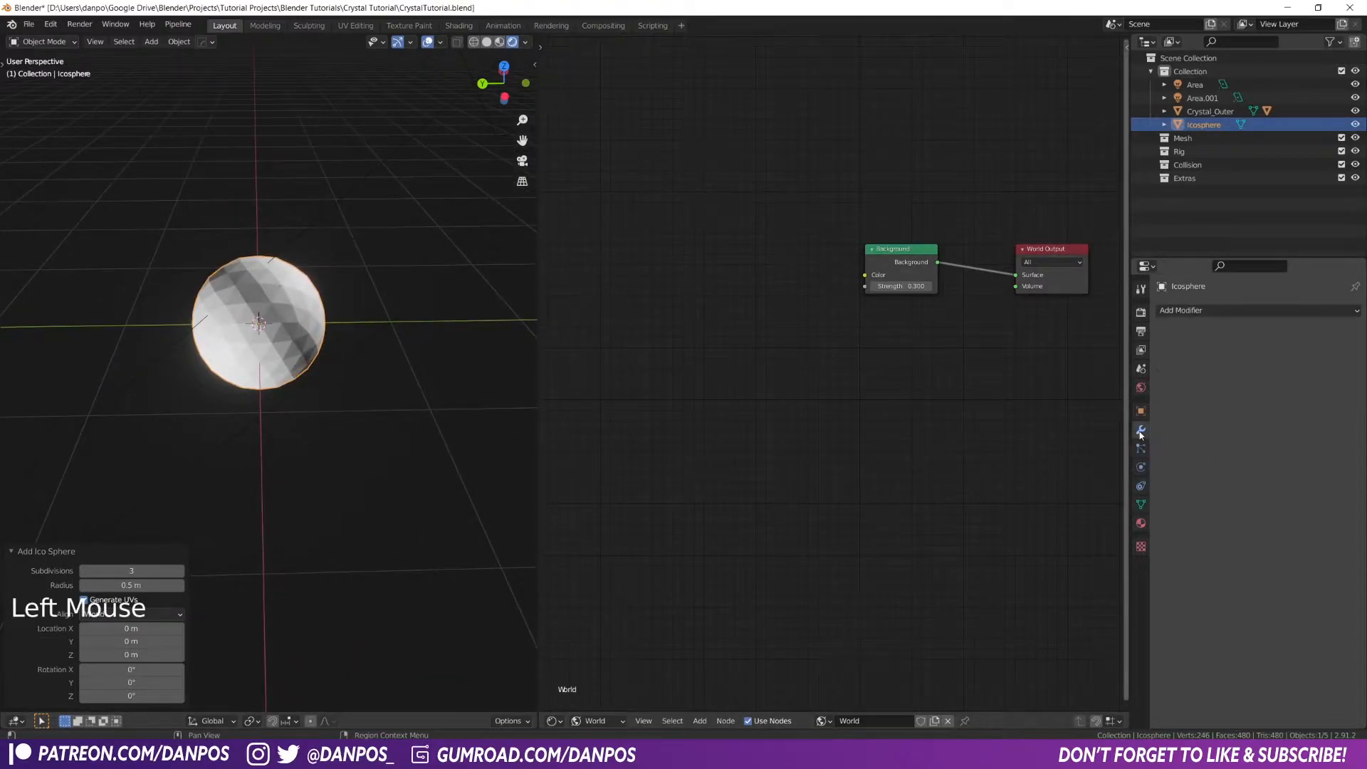
pyautogui.click(1220, 312)
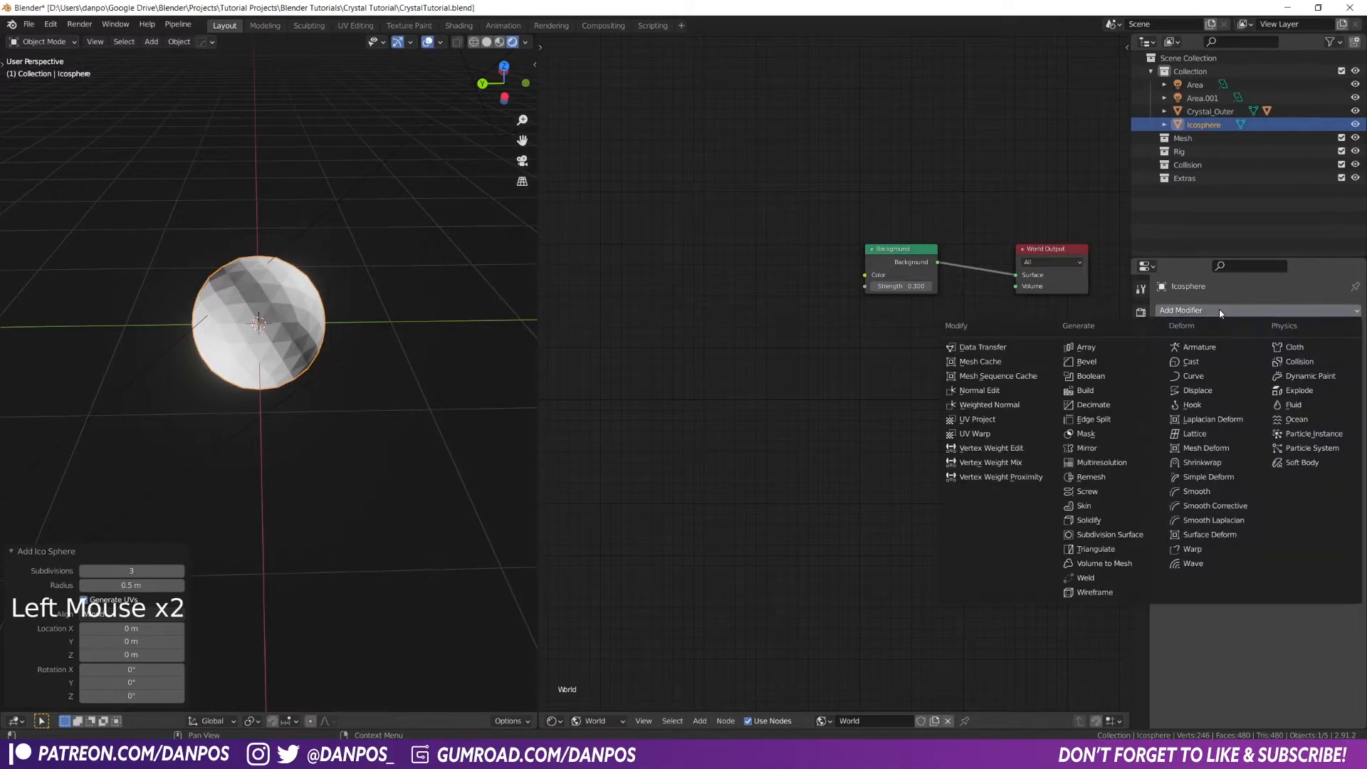
pyautogui.click(1225, 393)
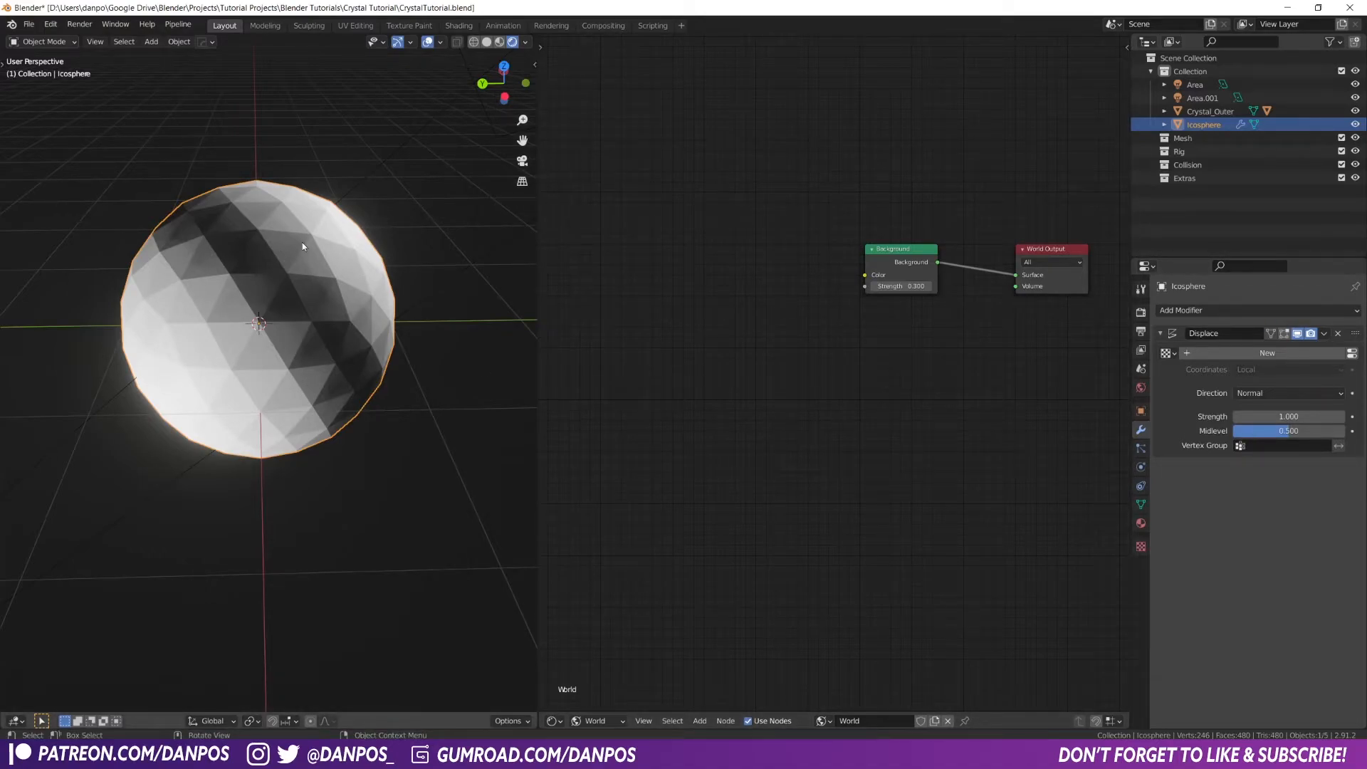
pyautogui.moveTo(285, 342); pyautogui.dragTo(399, 367, button='middle')
# Create a new texture for the Displace modifier and set its type to Voronoi
pyautogui.click(1243, 352)
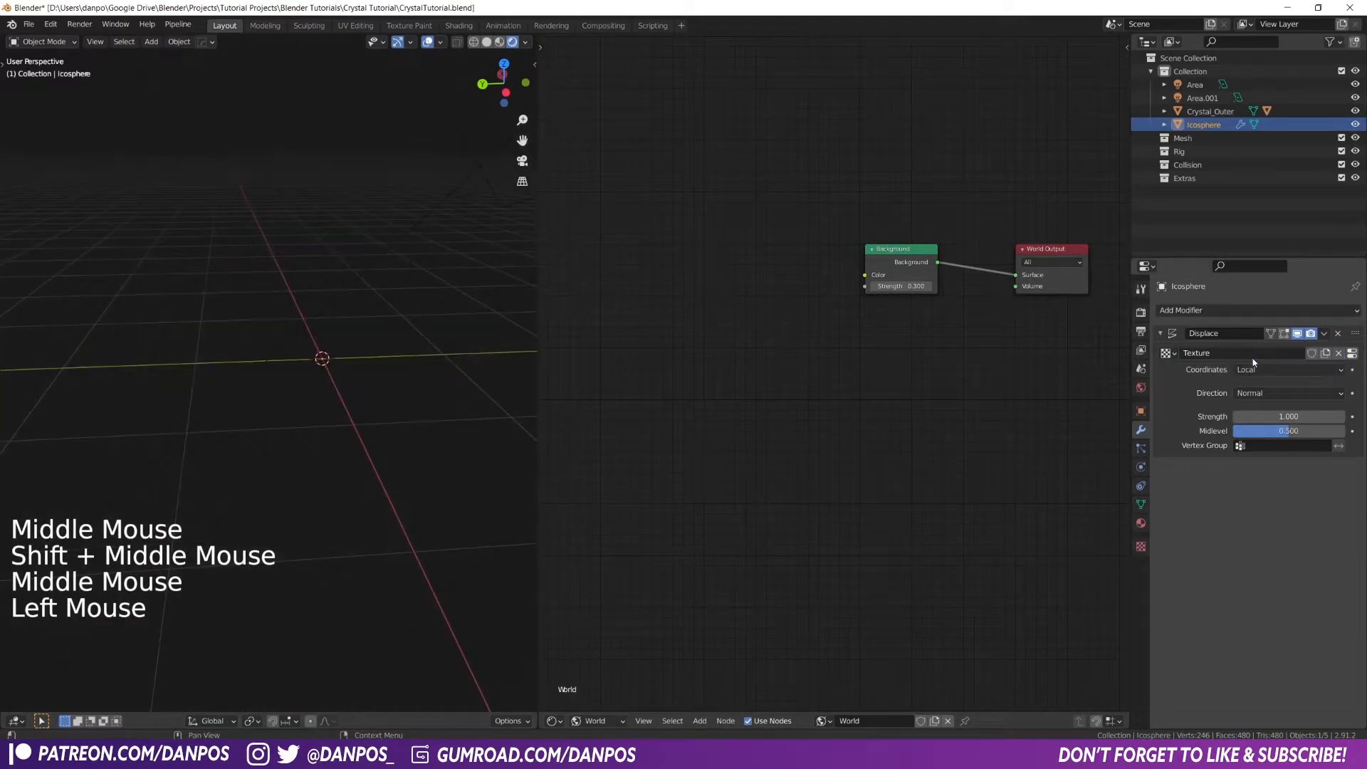
pyautogui.scroll(-10, 357, 392)
pyautogui.scroll(10, 366, 403)
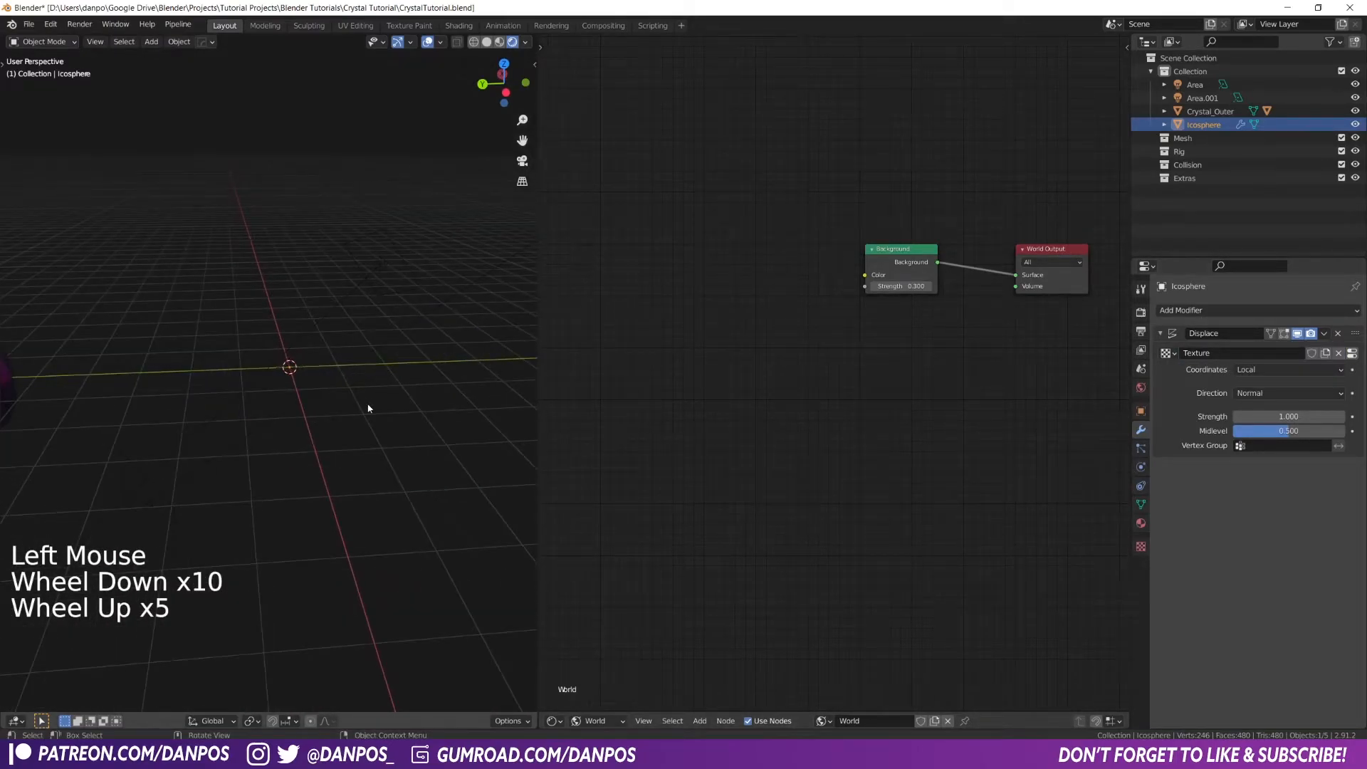
pyautogui.click(1353, 354)
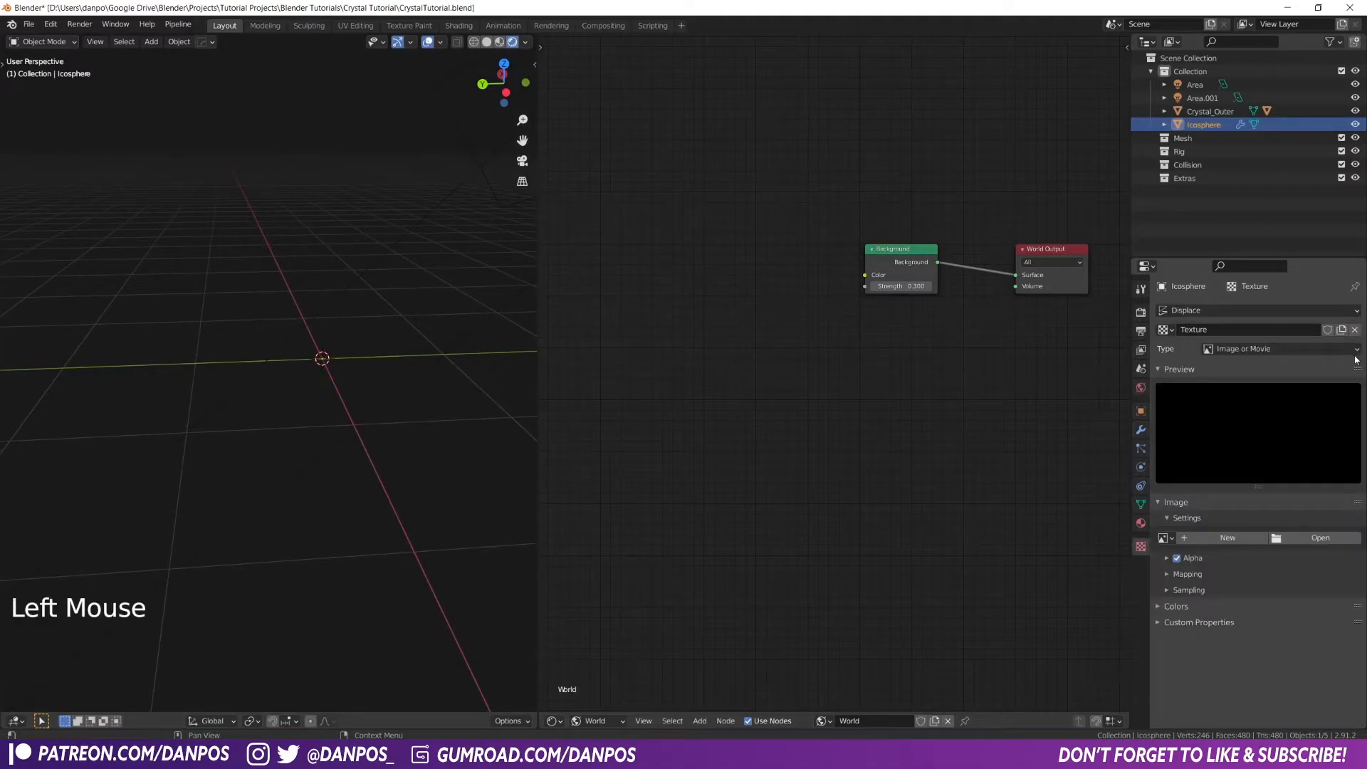
pyautogui.click(1314, 349)
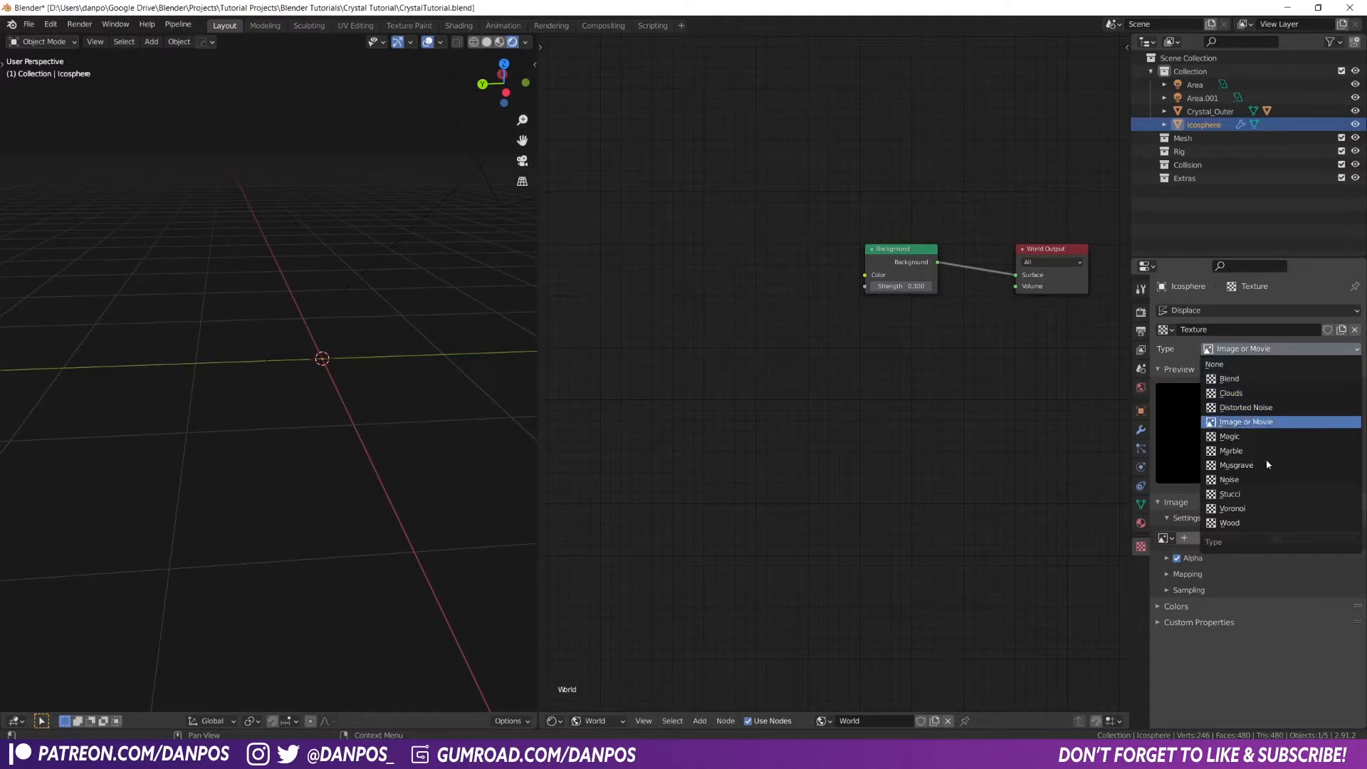
pyautogui.click(1266, 508)
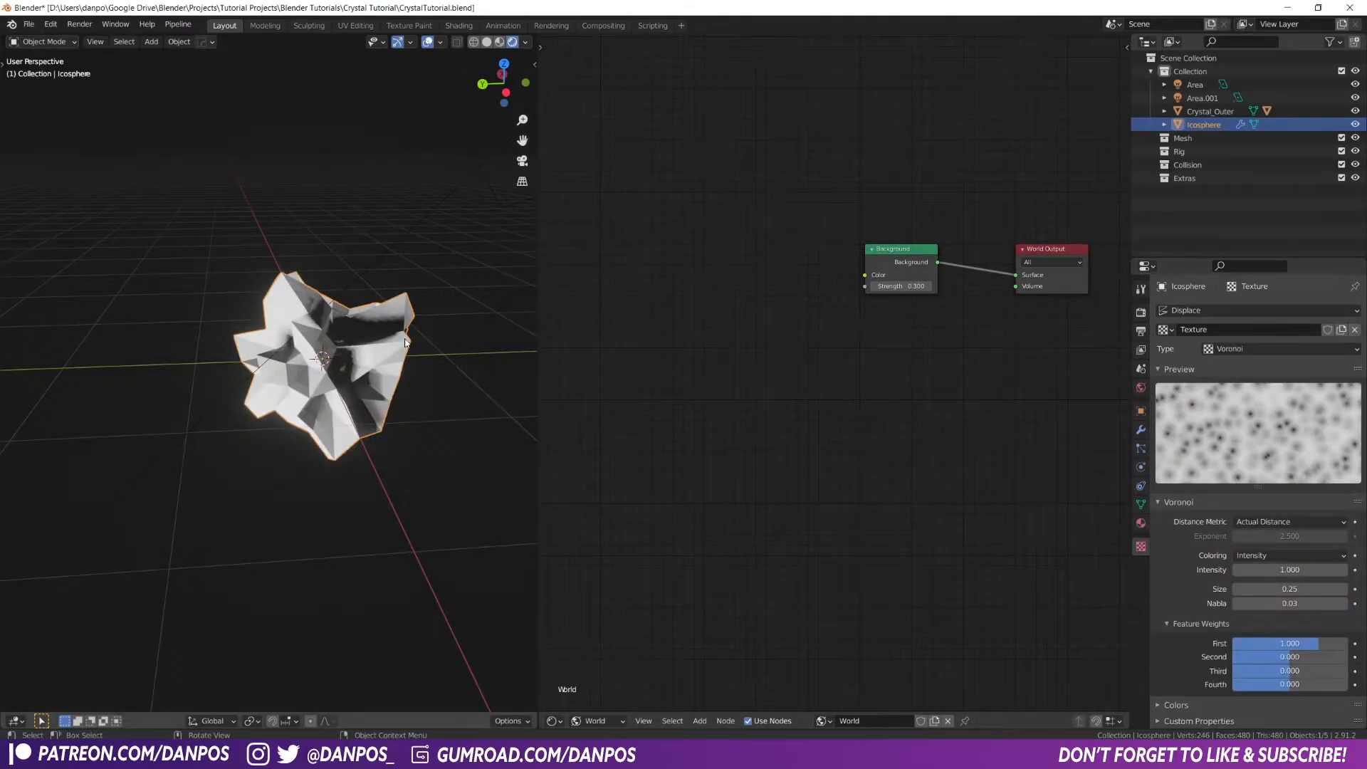
pyautogui.moveTo(405, 343); pyautogui.dragTo(308, 322, button='middle')
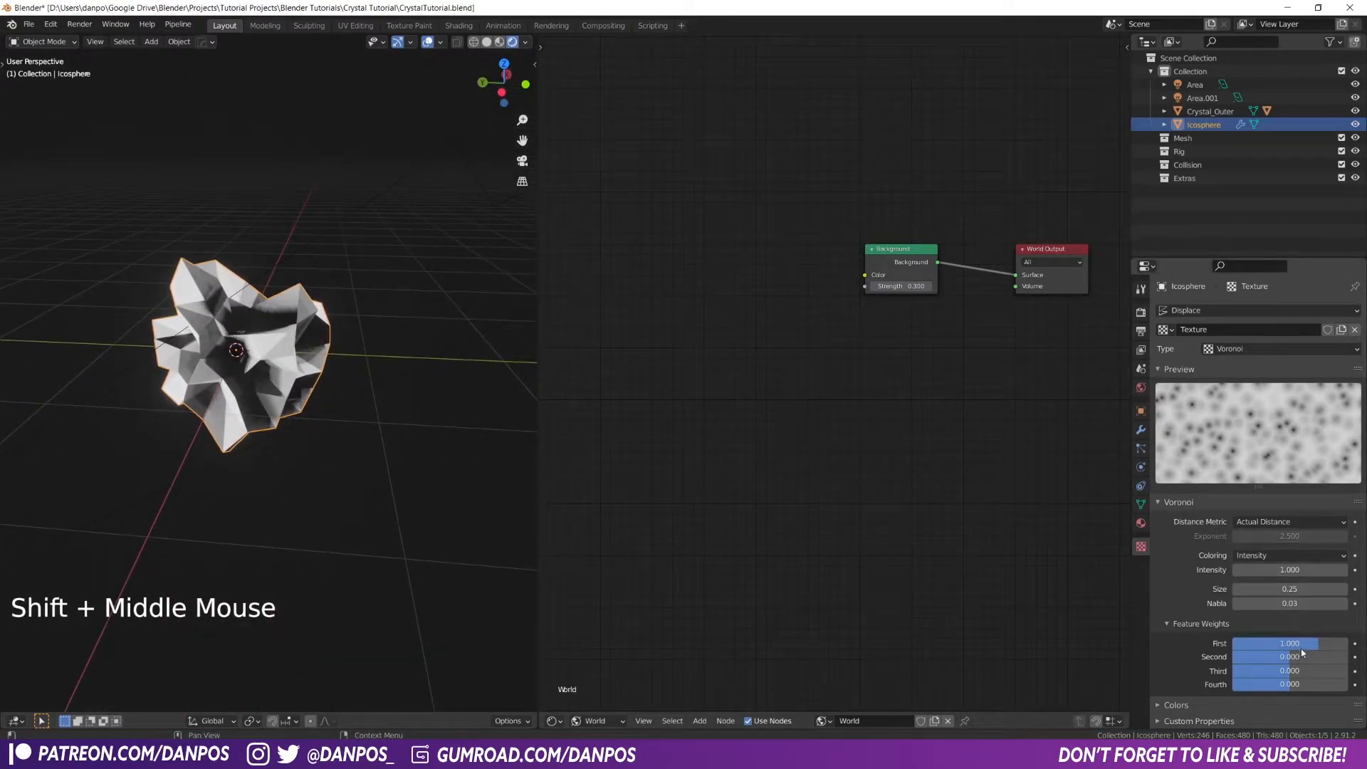
# Scale the ico sphere's whole mesh up about 3.5 times in Edit Mode and return to Object Mode
pyautogui.moveTo(286, 357)
pyautogui.mouseDown(button='middle')
pyautogui.moveTo(302, 328)
pyautogui.moveTo(366, 308)
pyautogui.moveTo(296, 347)
pyautogui.moveTo(299, 382)
pyautogui.moveTo(268, 376)
pyautogui.mouseUp(button='middle')
pyautogui.scroll(-3, 292, 372)
pyautogui.click(57, 43)
pyautogui.click(59, 72)
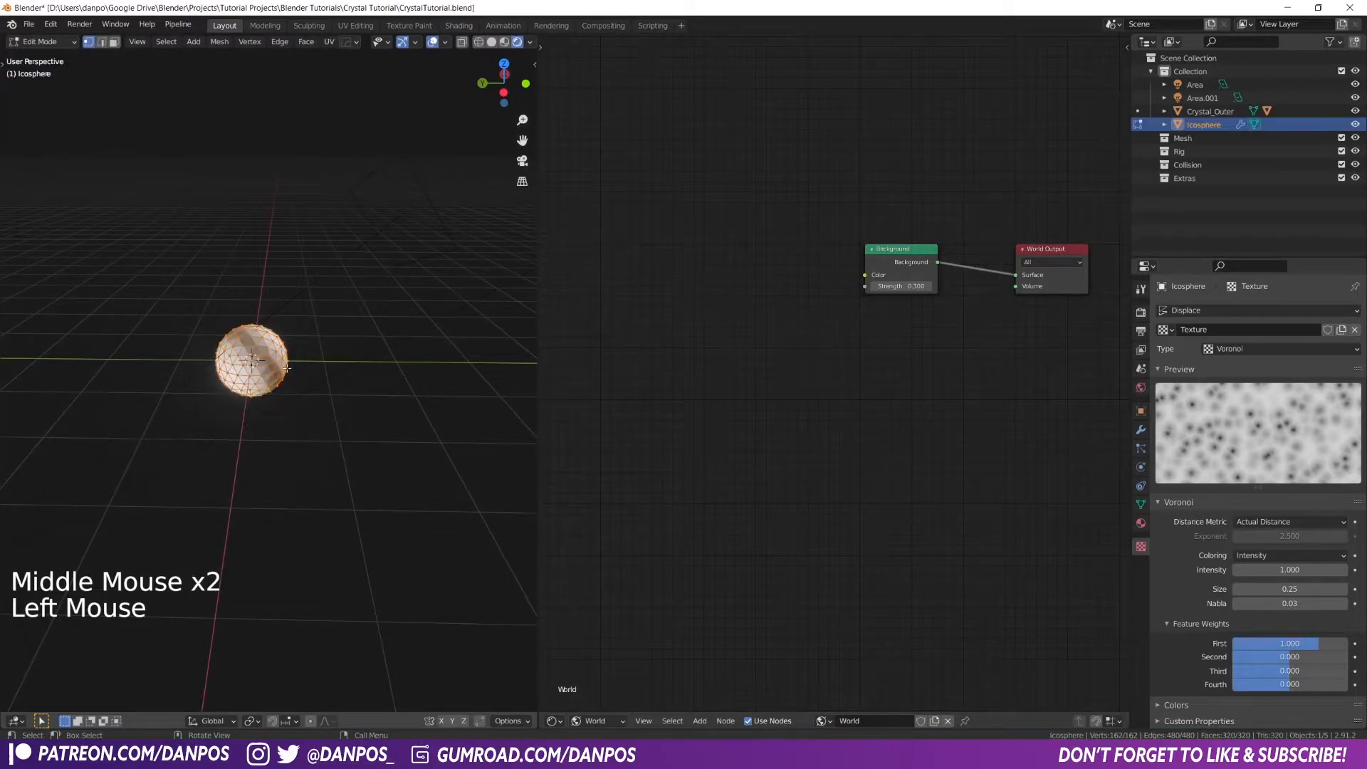
pyautogui.press('s')
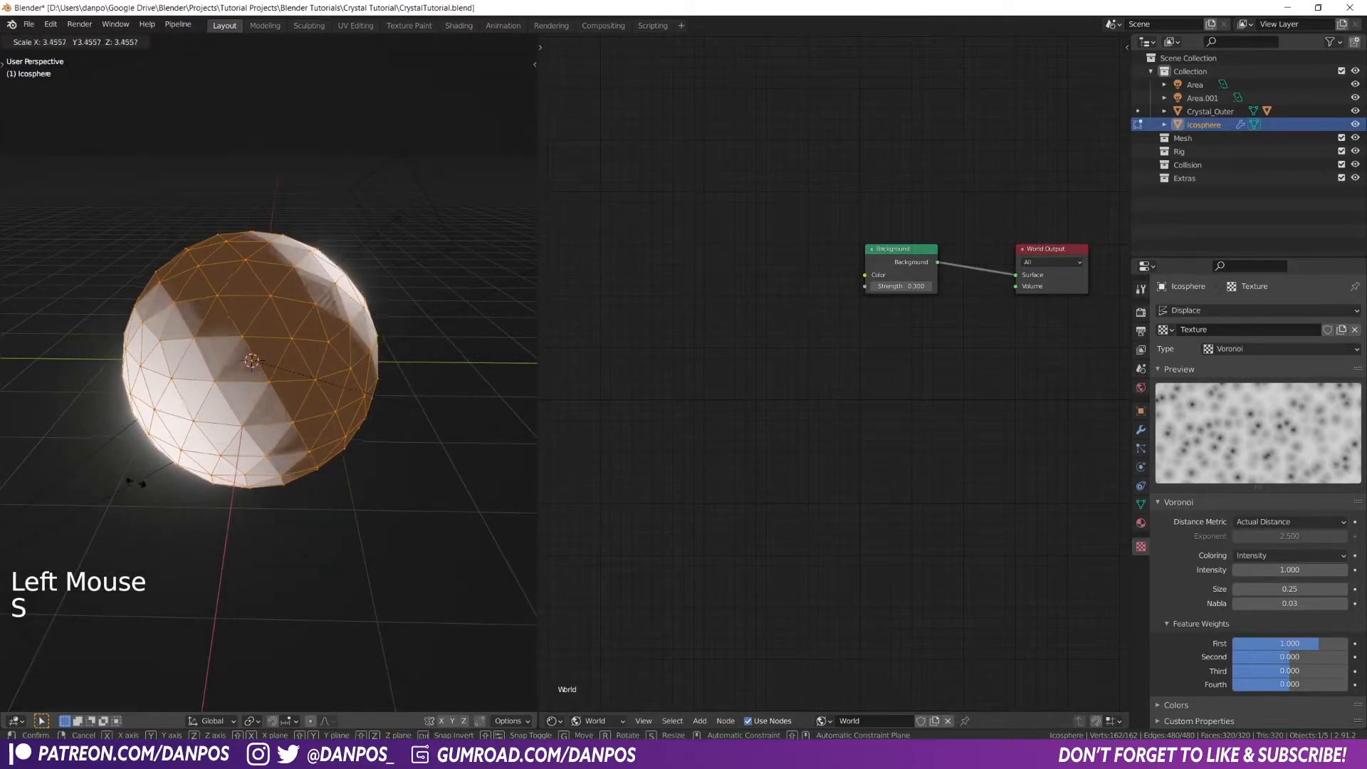
pyautogui.click(122, 481)
pyautogui.click(43, 42)
pyautogui.click(57, 57)
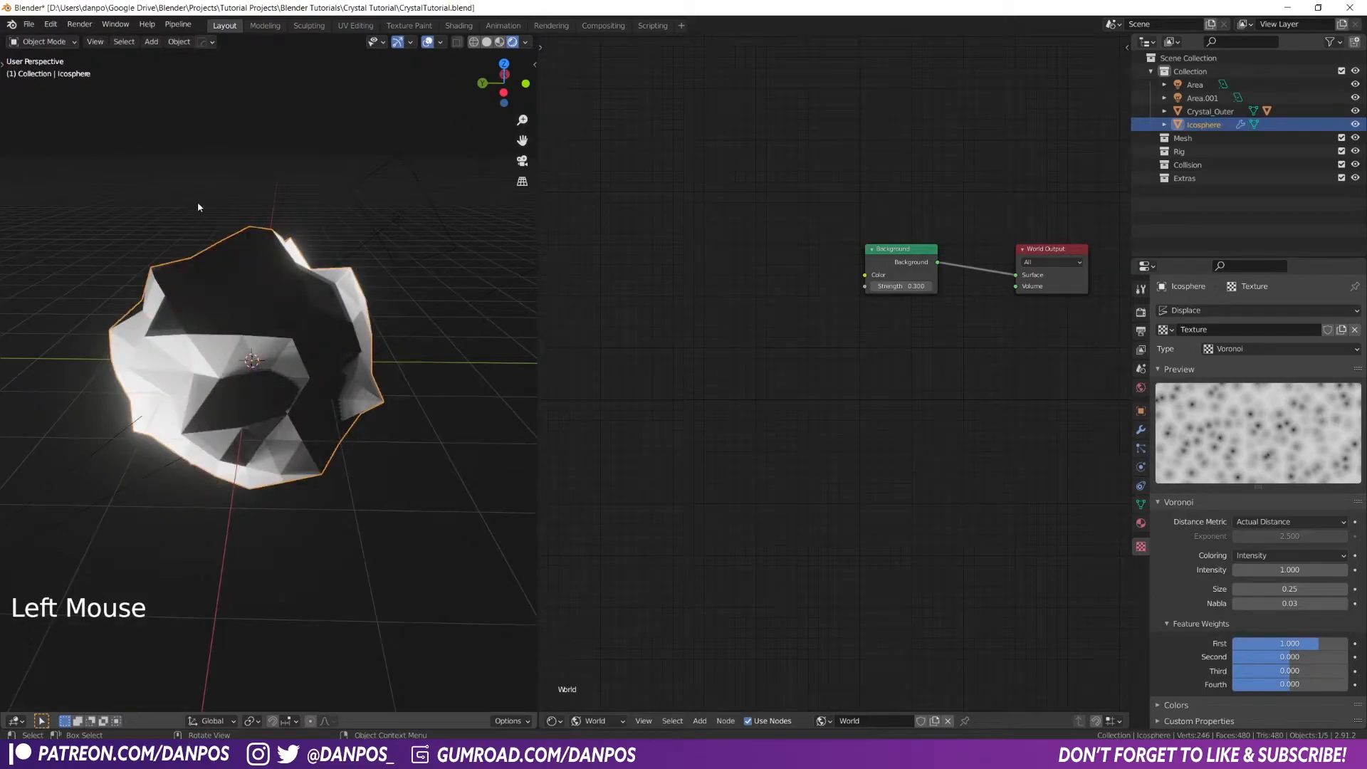
# Switch the viewport to solid shading and inspect the displaced ico sphere's shape
pyautogui.moveTo(373, 323)
pyautogui.mouseDown(button='middle')
pyautogui.moveTo(309, 312)
pyautogui.moveTo(375, 318)
pyautogui.moveTo(351, 321)
pyautogui.moveTo(399, 375)
pyautogui.mouseUp(button='middle')
pyautogui.press('z')
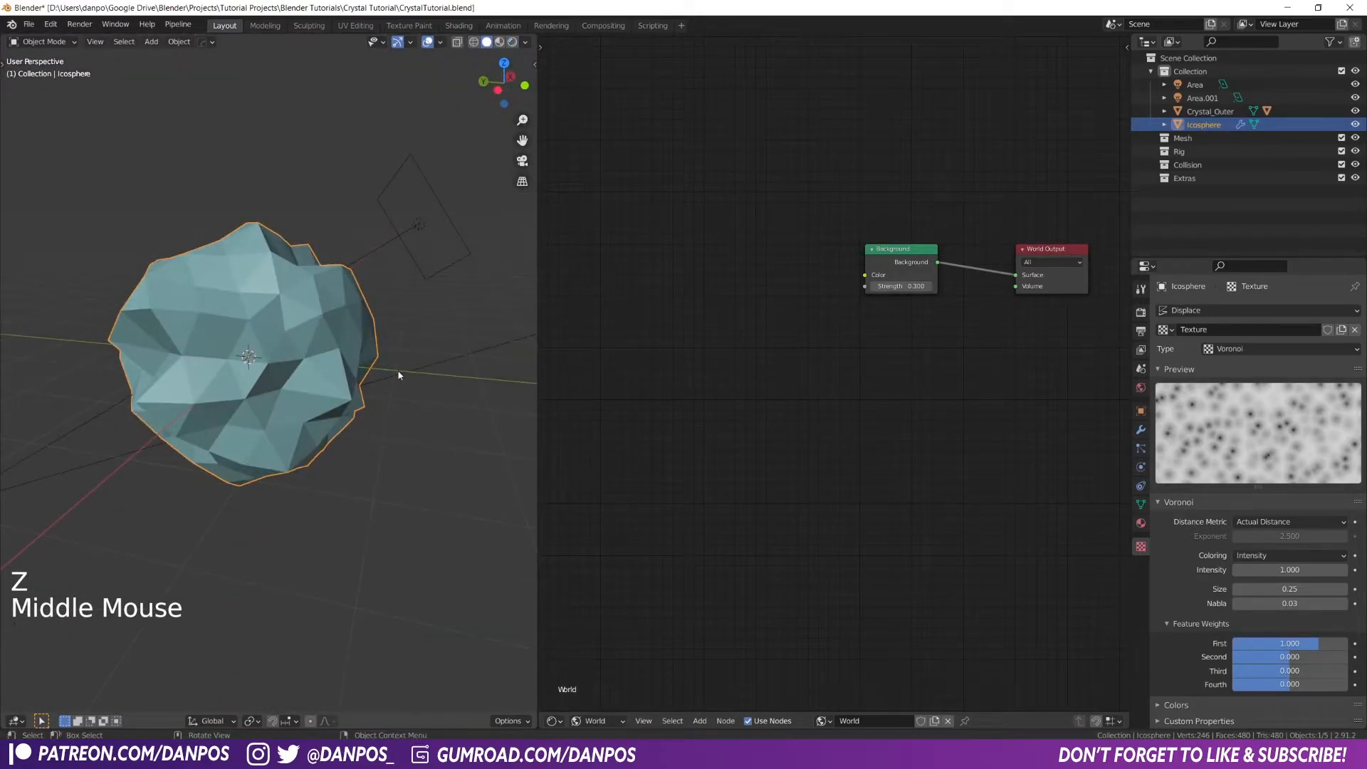
pyautogui.moveTo(286, 318); pyautogui.dragTo(298, 374, button='middle')
pyautogui.scroll(-2, 271, 349)
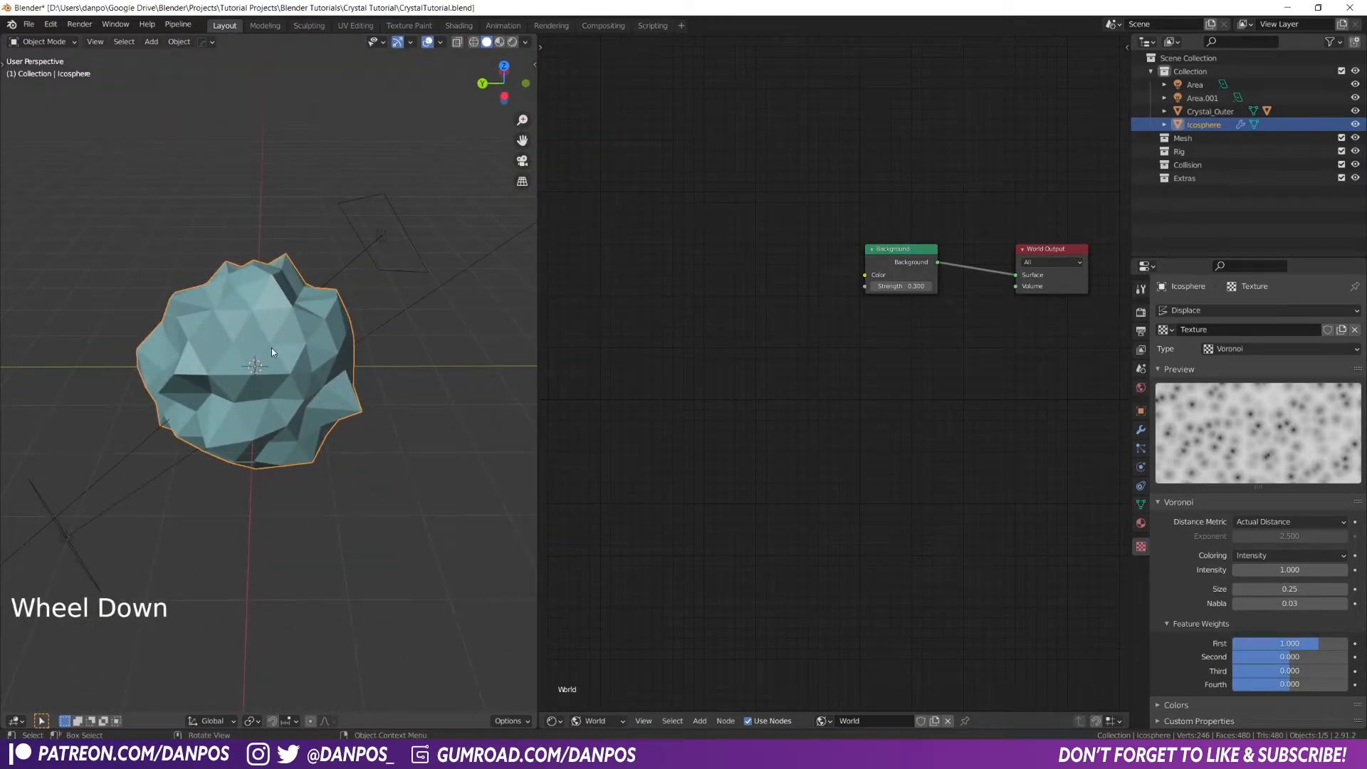
# Stretch the ico sphere's mesh along the Z axis by about 1.86 in Edit Mode
pyautogui.moveTo(74, 53); pyautogui.dragTo(50, 71)
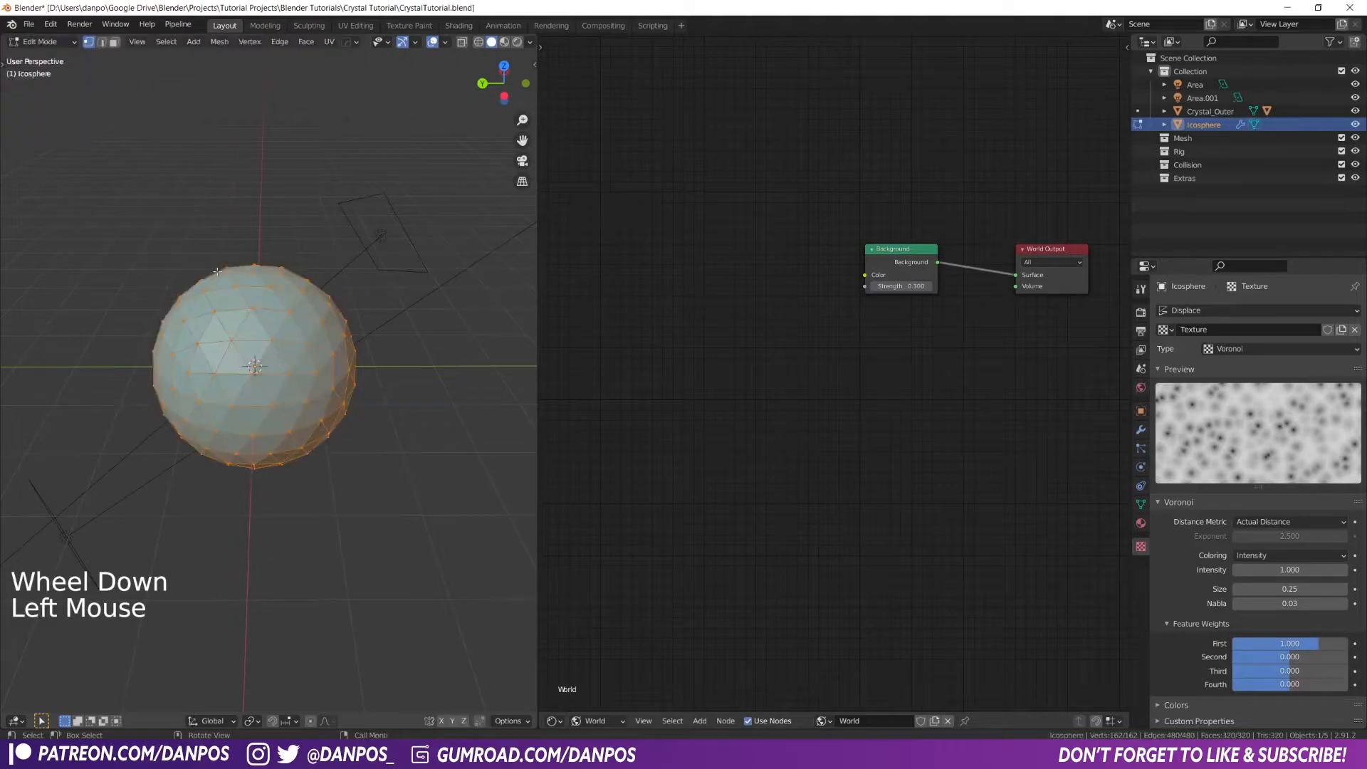
pyautogui.press('s')
pyautogui.press('z')
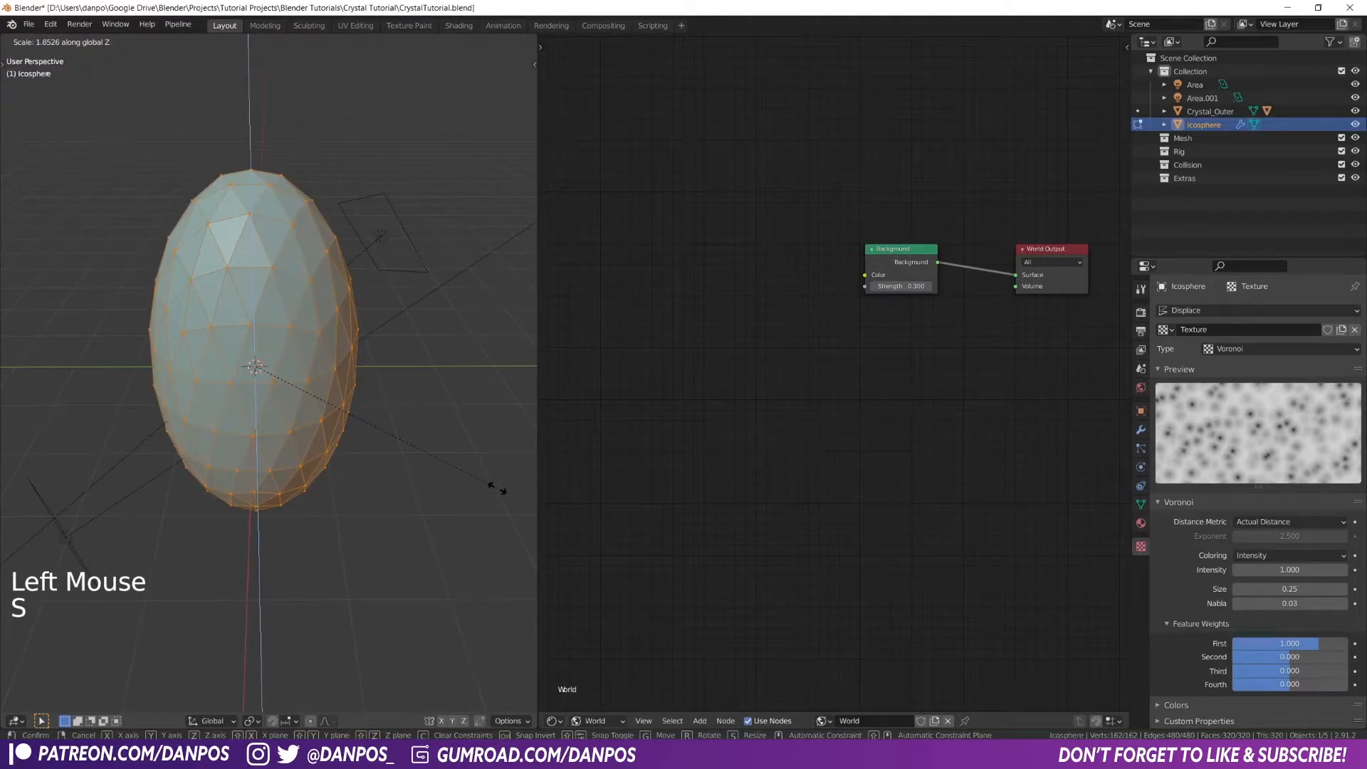
pyautogui.click(483, 484)
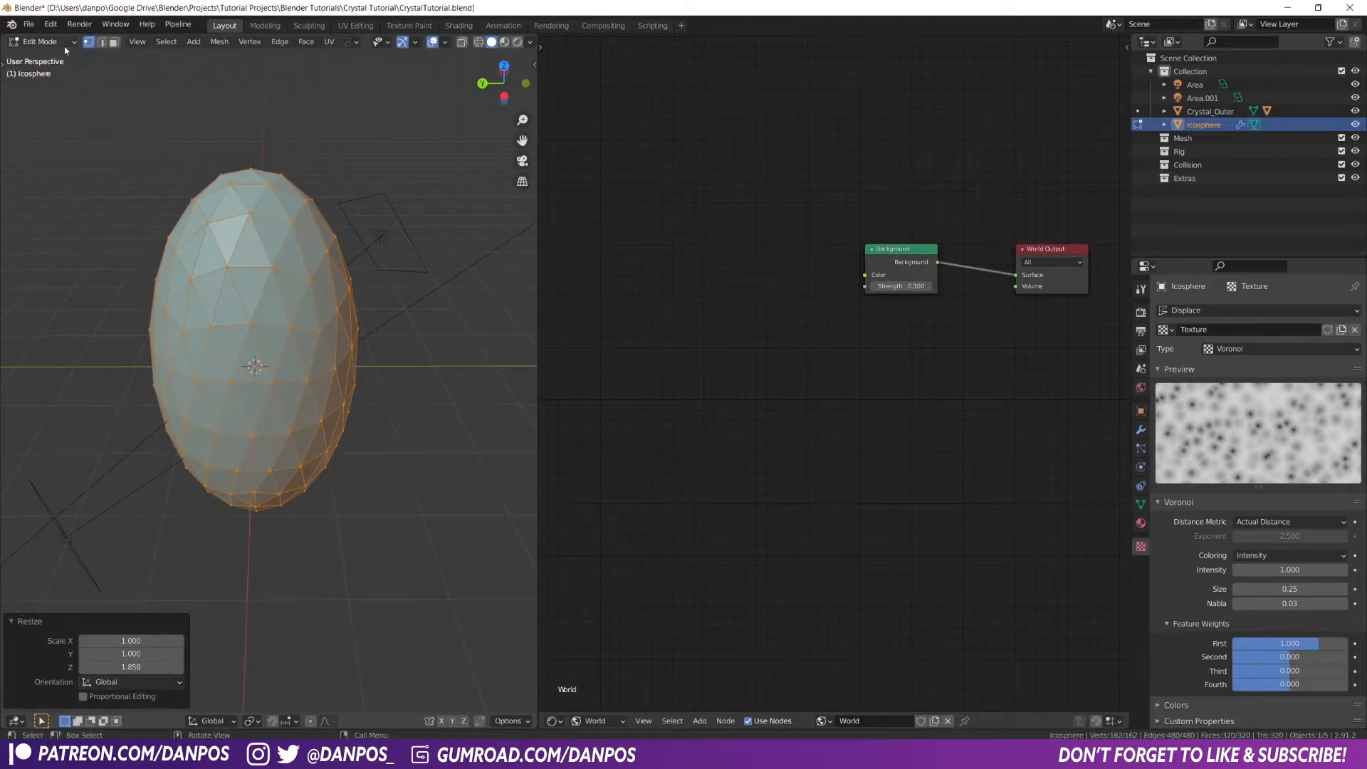
# Return the stretched ico sphere to Object Mode and apply smooth shading to it
pyautogui.click(41, 41)
pyautogui.click(43, 58)
pyautogui.moveTo(281, 336)
pyautogui.mouseDown(button='middle')
pyautogui.moveTo(191, 275)
pyautogui.moveTo(280, 289)
pyautogui.moveTo(284, 320)
pyautogui.mouseUp(button='middle')
pyautogui.rightClick(285, 318)
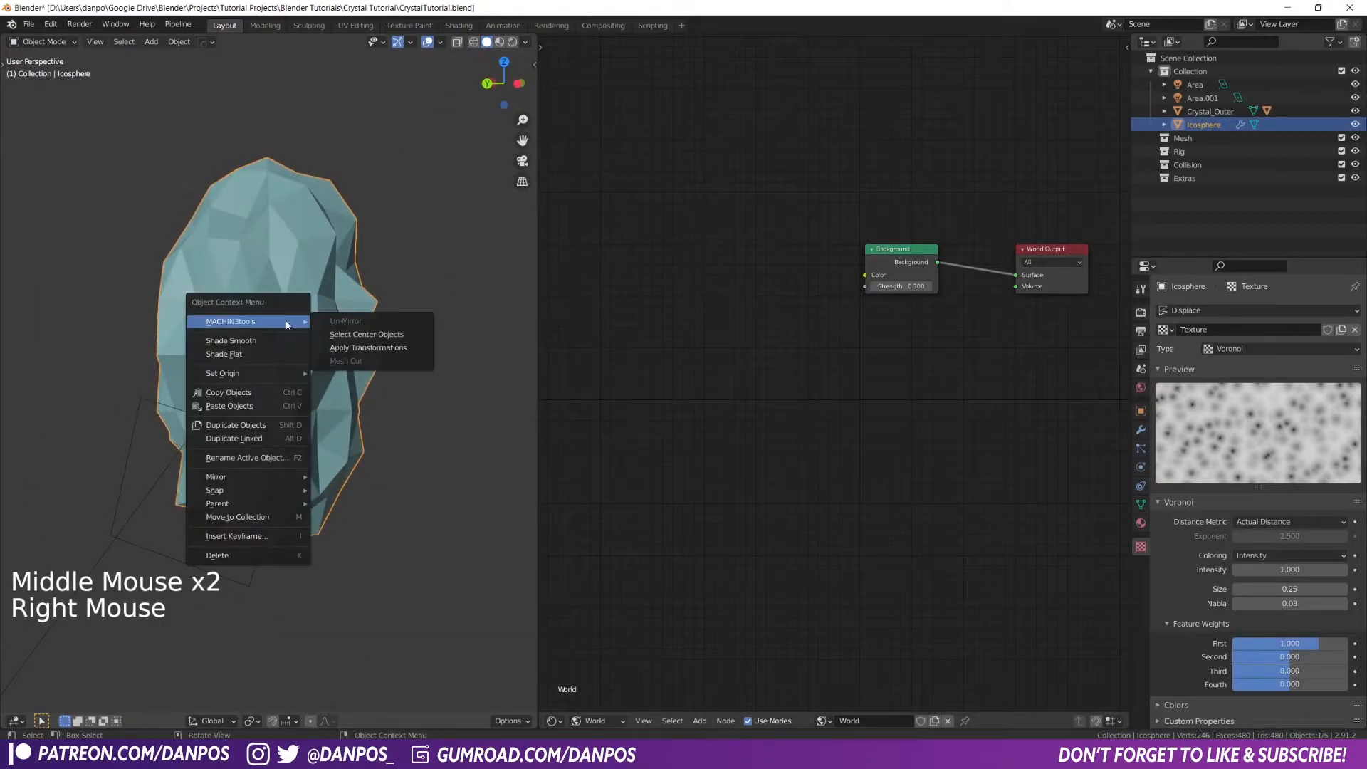
pyautogui.rightClick(296, 228)
pyautogui.click(272, 248)
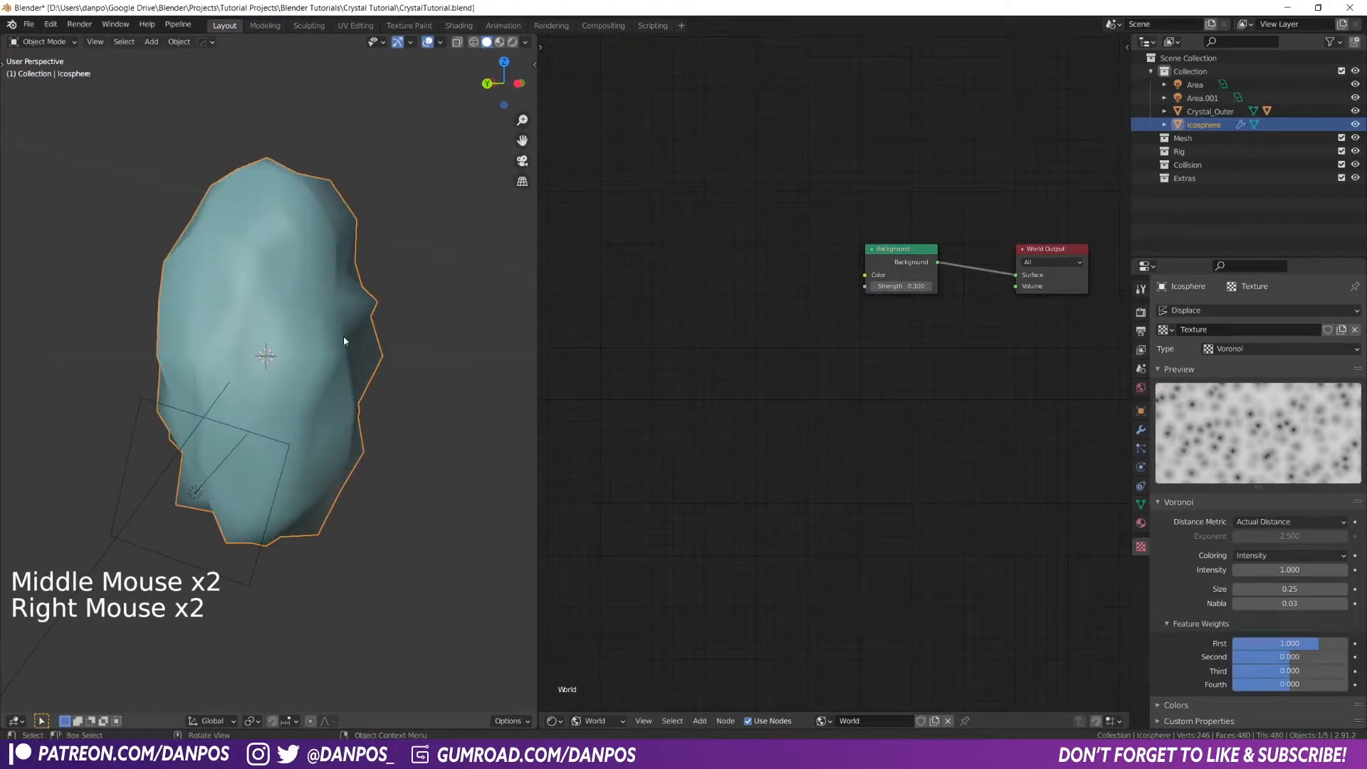
pyautogui.moveTo(343, 335); pyautogui.dragTo(263, 352, button='middle')
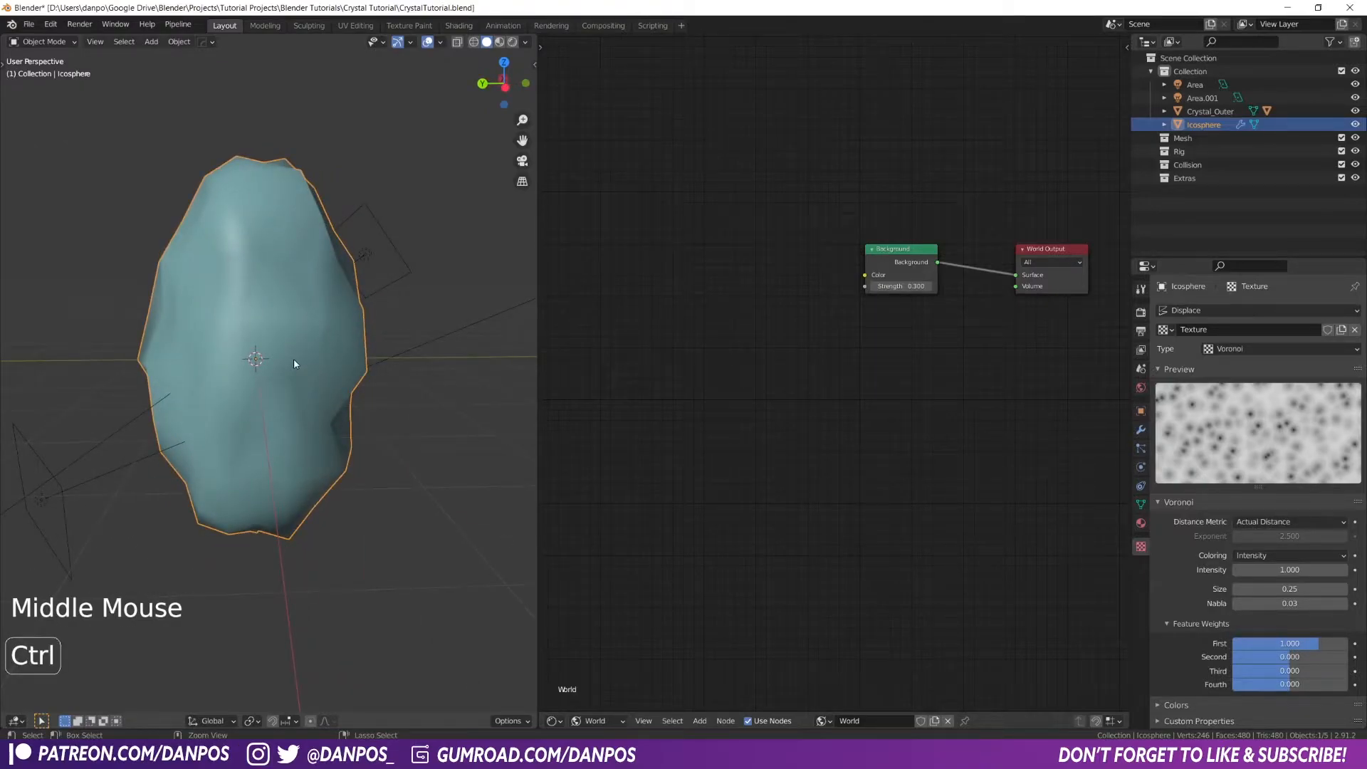
# Add a Subdivision Surface modifier to the ico sphere and set its viewport level to 2
pyautogui.hotkey('ctrl', '1')
pyautogui.moveTo(339, 366); pyautogui.dragTo(167, 328, button='middle')
pyautogui.click(1140, 429)
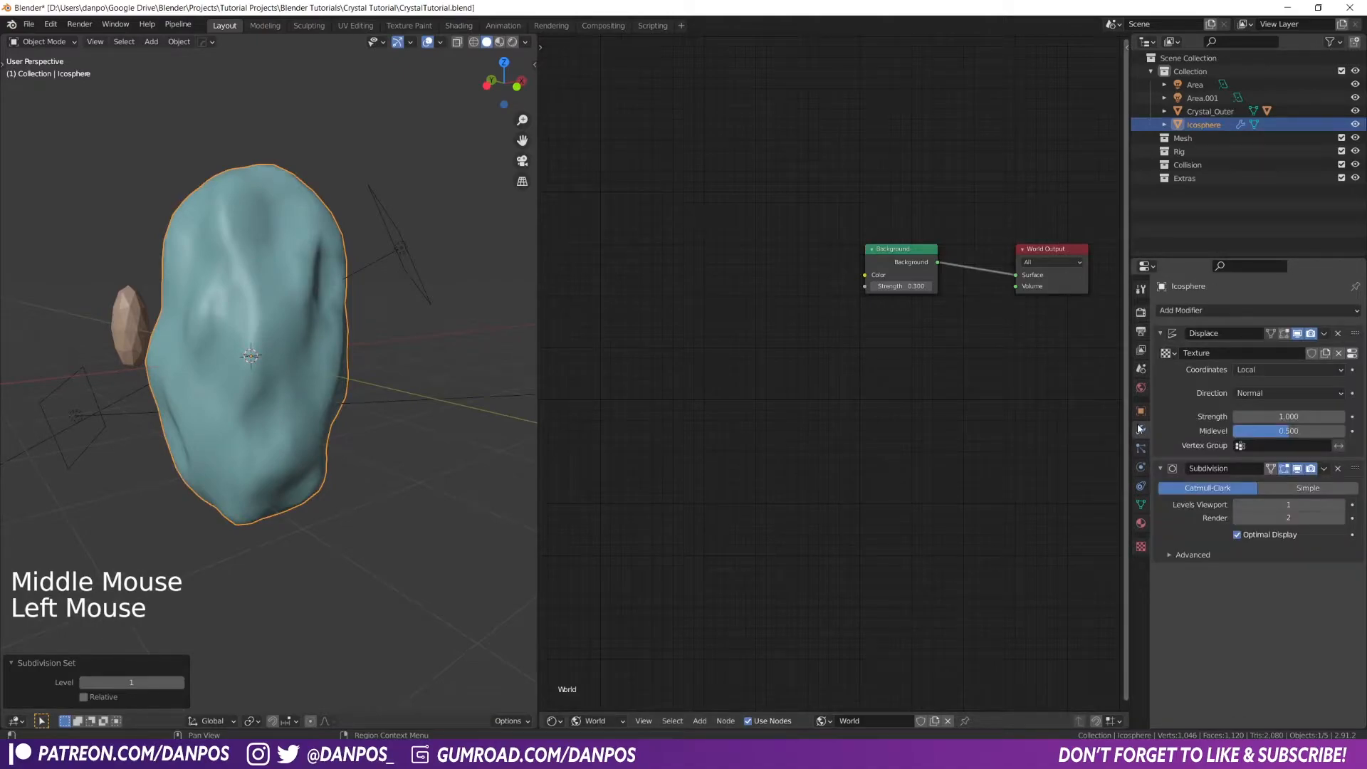
pyautogui.click(1340, 504)
pyautogui.moveTo(388, 348); pyautogui.dragTo(29, 339, button='middle')
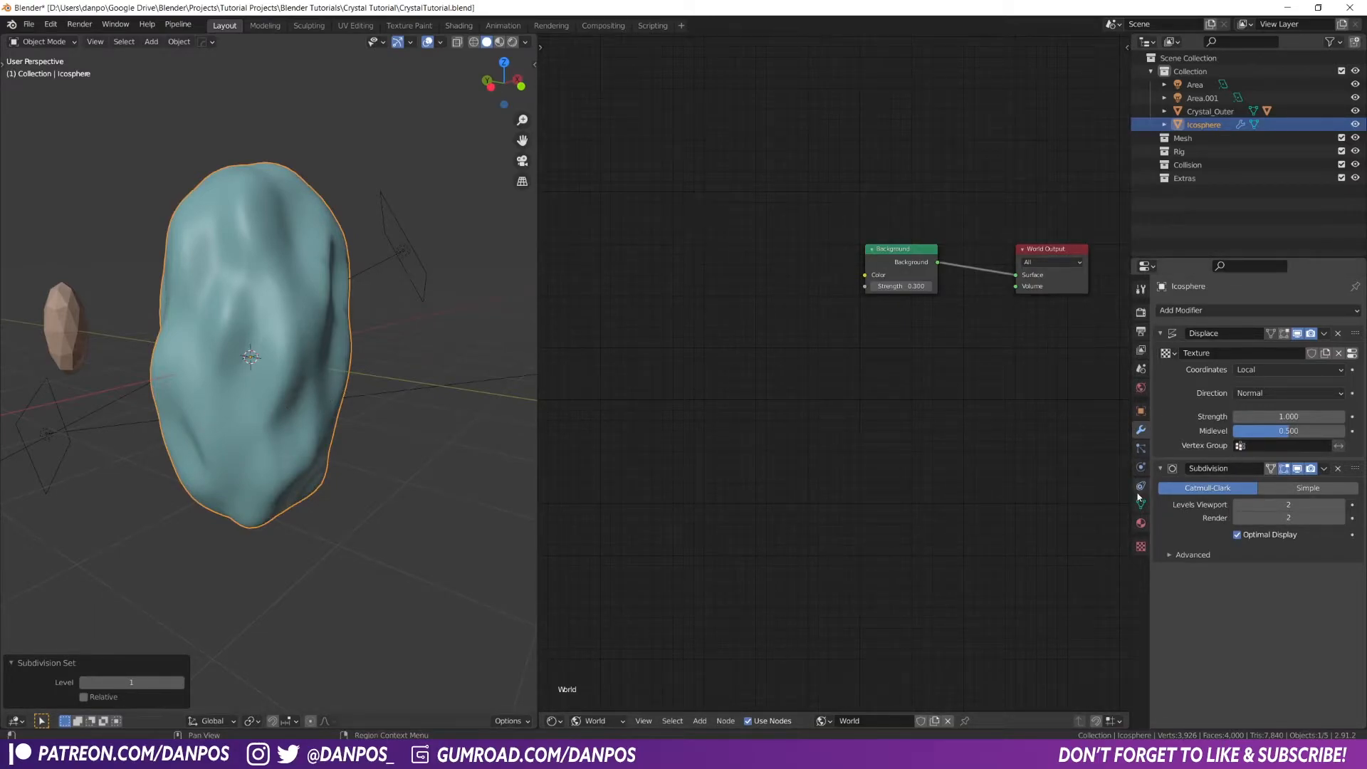
# Set the Voronoi texture's intensity to 1.2, size to 0.24 and nabla to 0.04, and enable its color ramp with the black stop at 0.129
pyautogui.click(1140, 524)
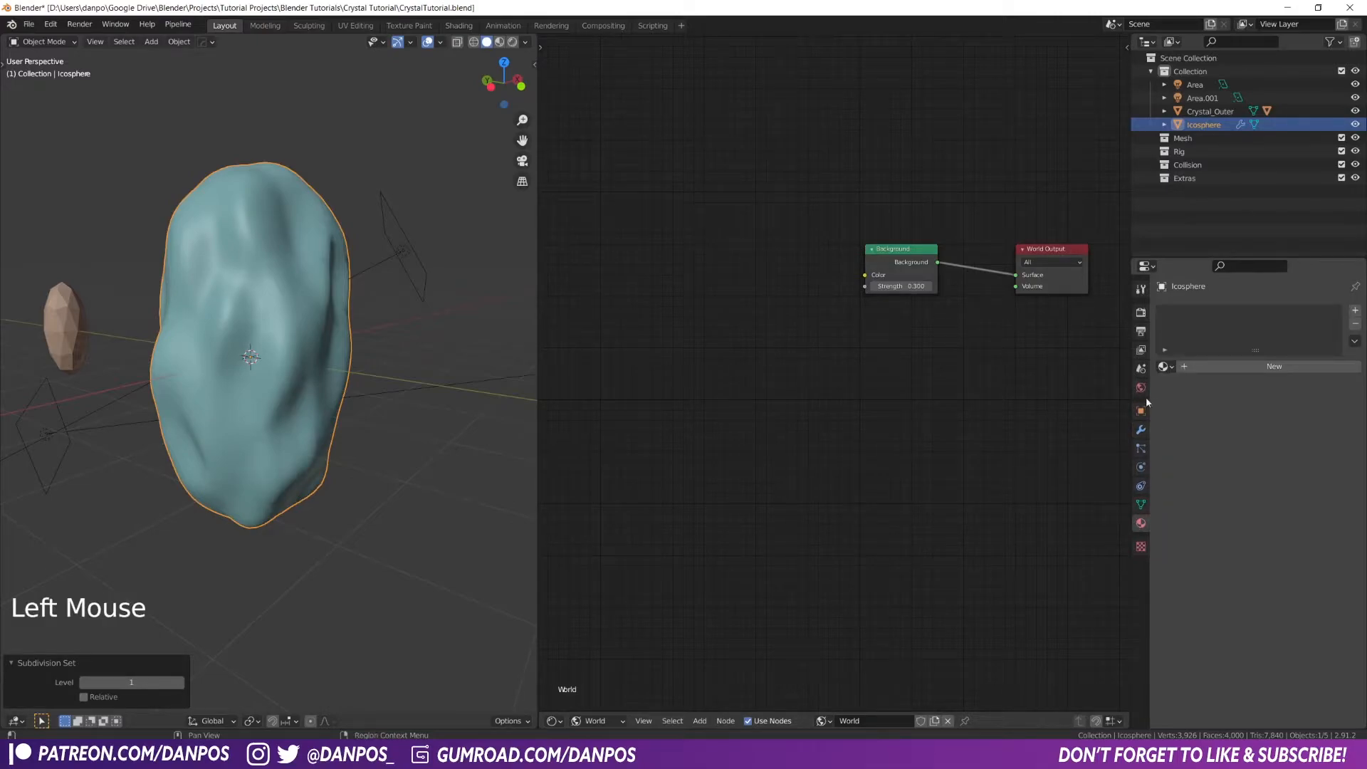
pyautogui.click(1141, 547)
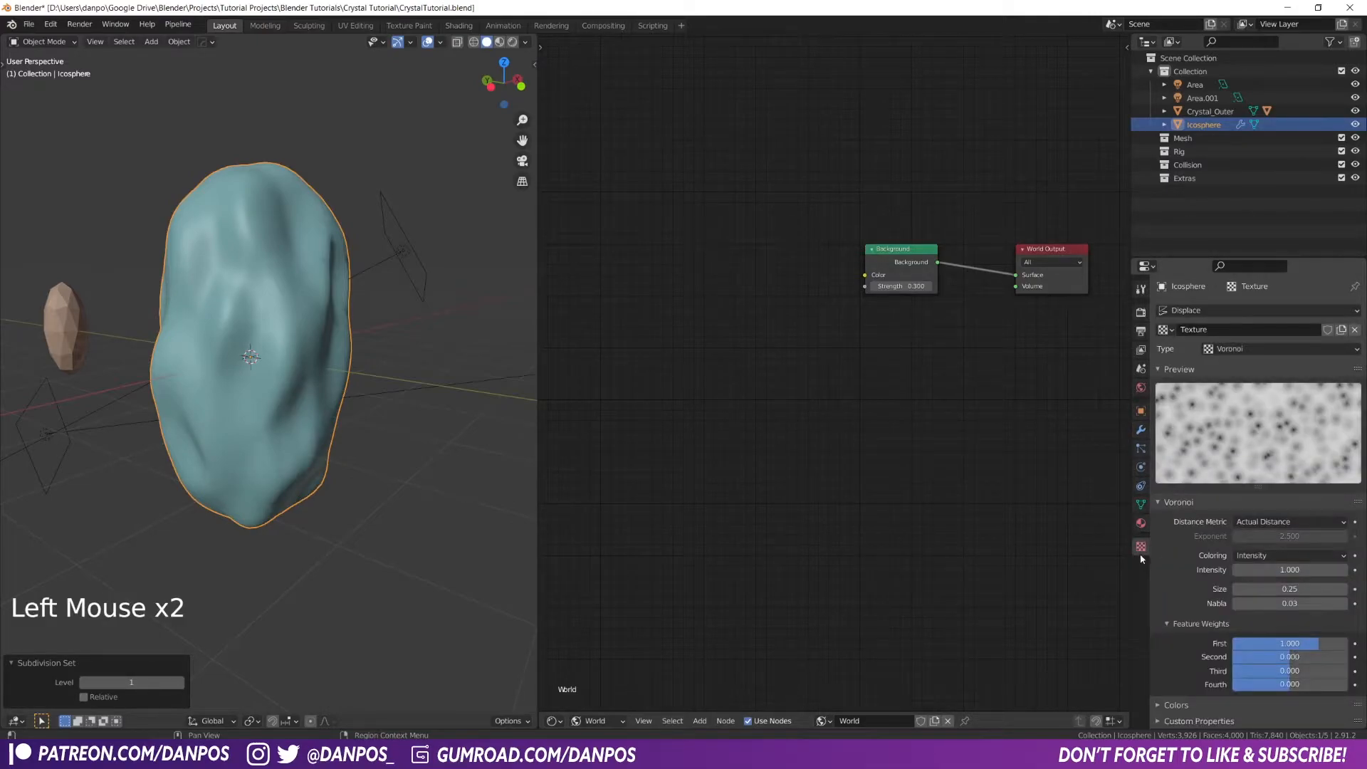
pyautogui.scroll(-1, 1183, 559)
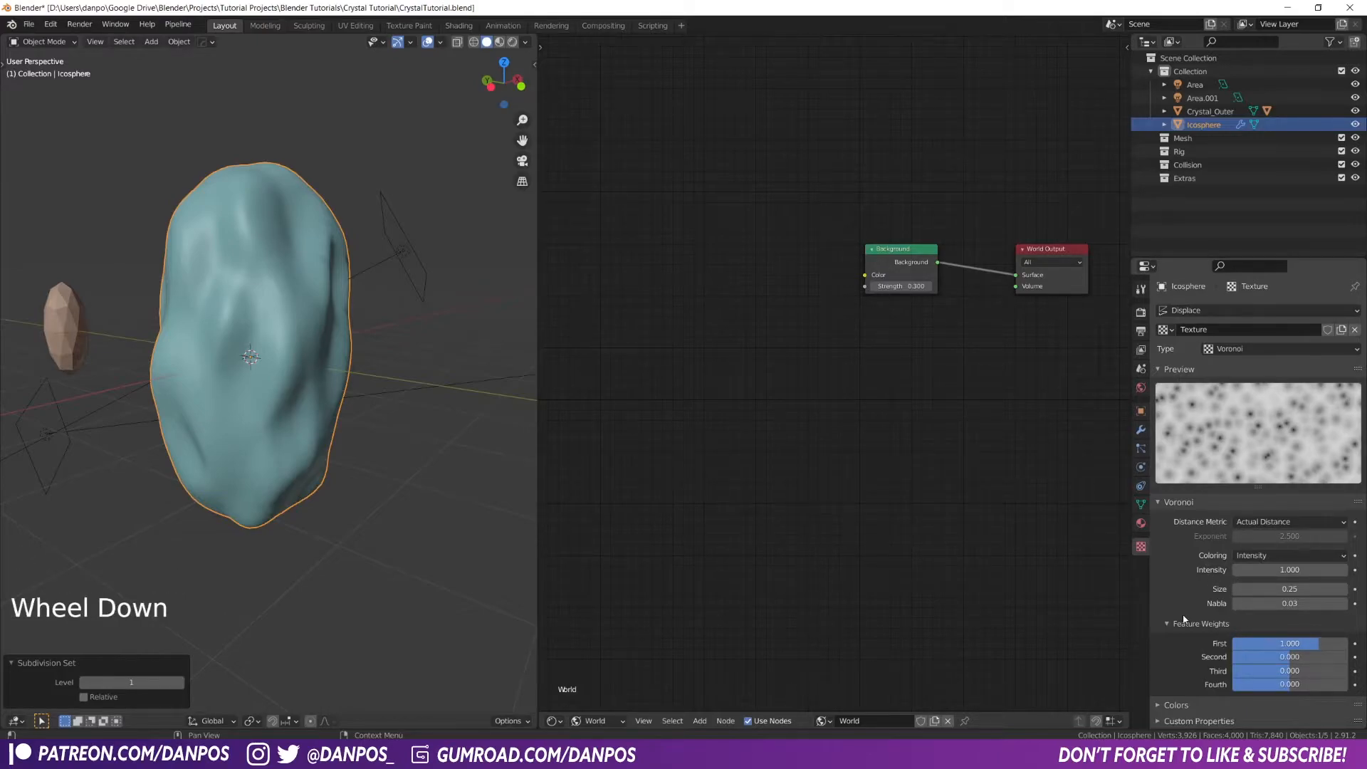
pyautogui.scroll(-1, 1202, 600)
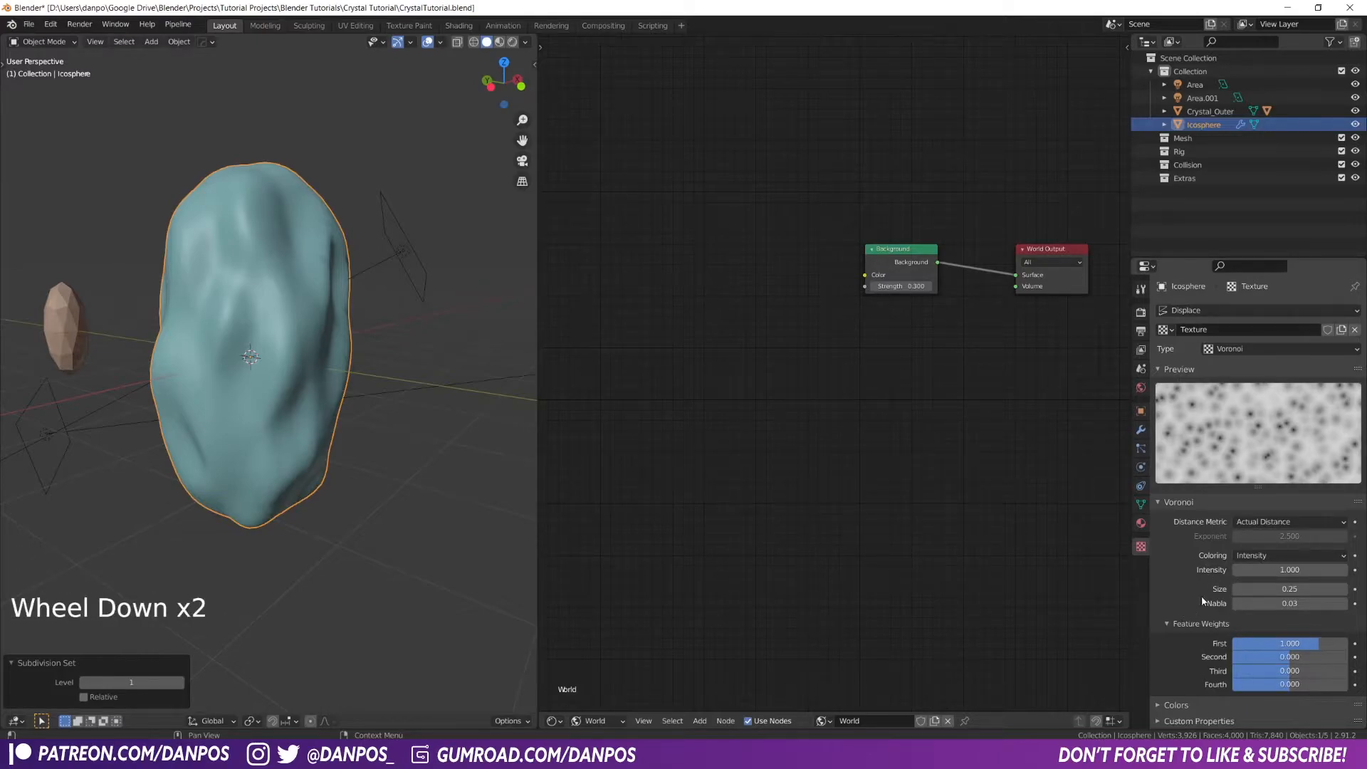
pyautogui.click(1305, 570)
pyautogui.moveTo(1305, 570)
pyautogui.mouseDown()
pyautogui.moveTo(1272, 570)
pyautogui.moveTo(1364, 571)
pyautogui.moveTo(1274, 570)
pyautogui.moveTo(1291, 570)
pyautogui.moveTo(1298, 588)
pyautogui.moveTo(1286, 588)
pyautogui.mouseUp()
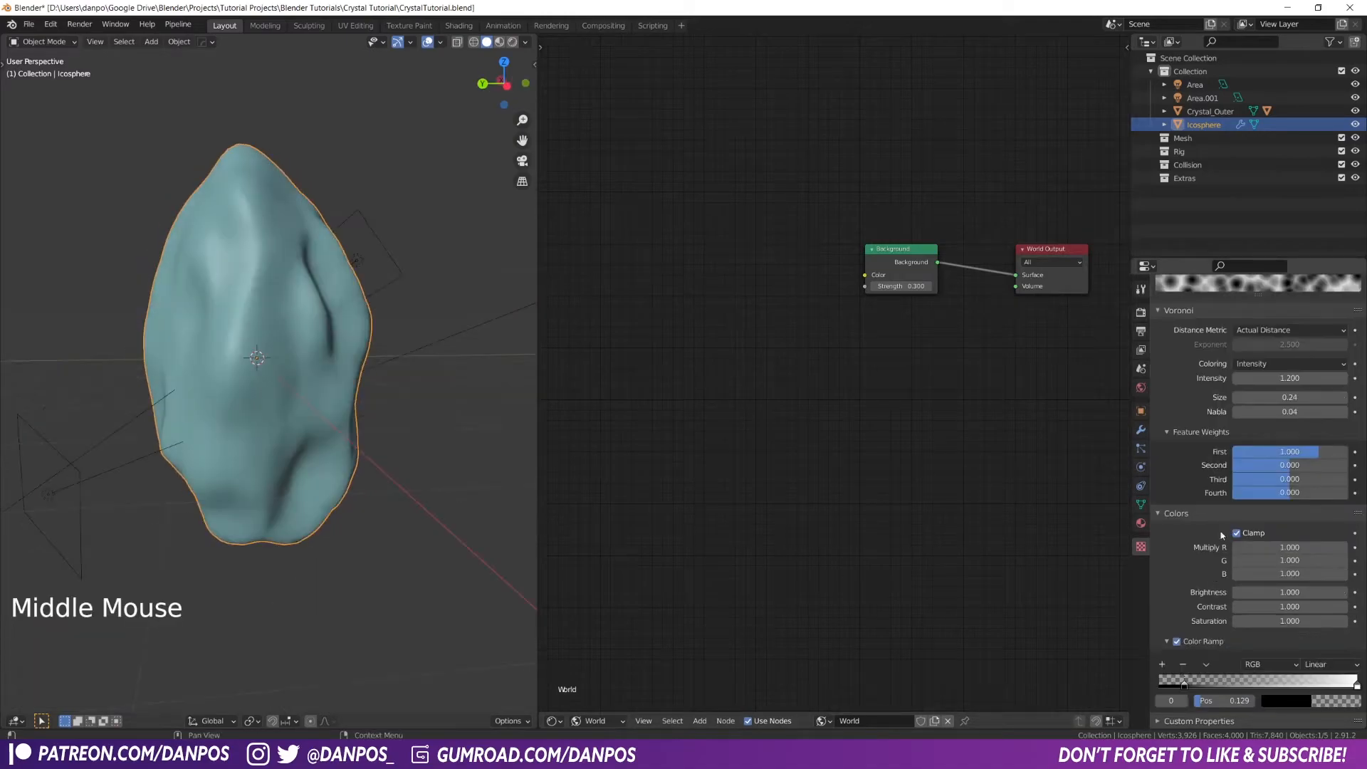
# Try different Displace modifier strengths on the ico sphere and settle on 0.9
pyautogui.click(1140, 429)
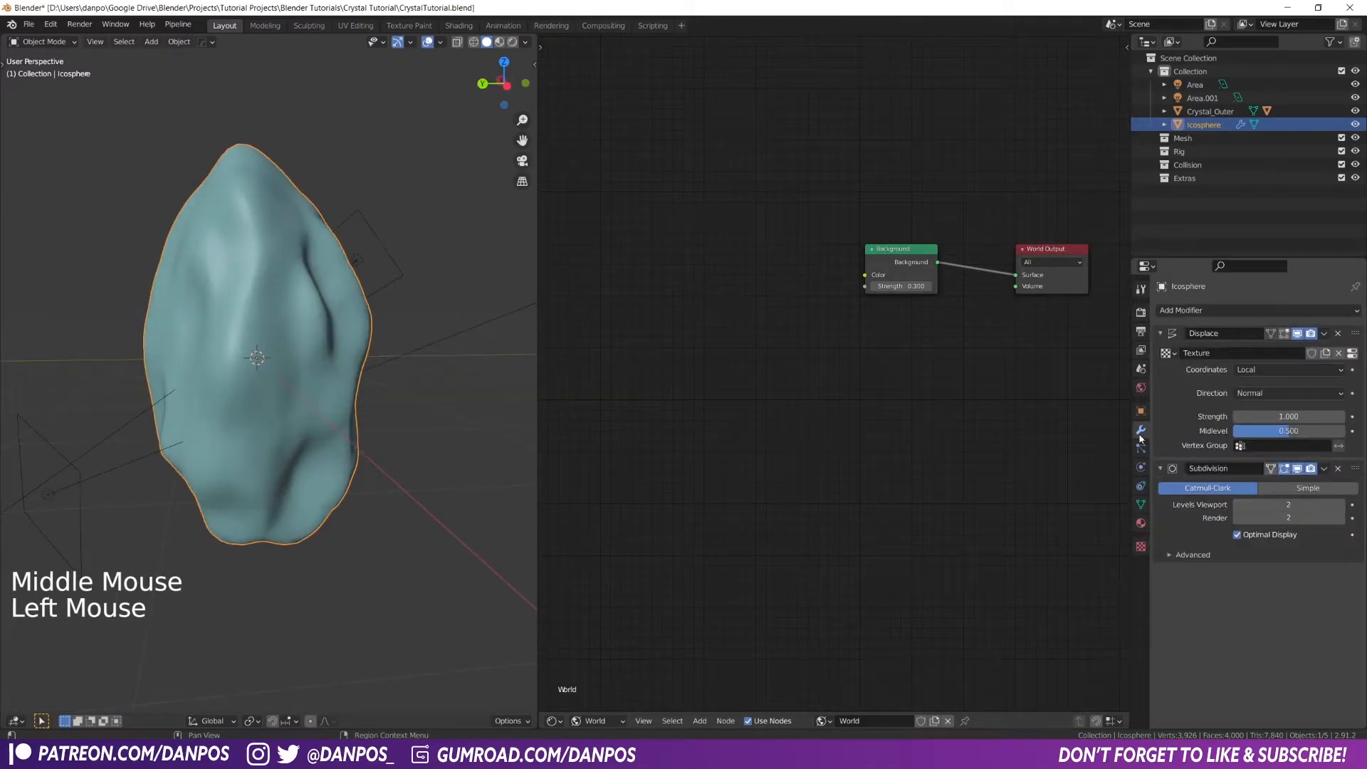
pyautogui.keyDown('shift'); pyautogui.moveTo(1297, 416); pyautogui.dragTo(1267, 416); pyautogui.keyUp('shift')
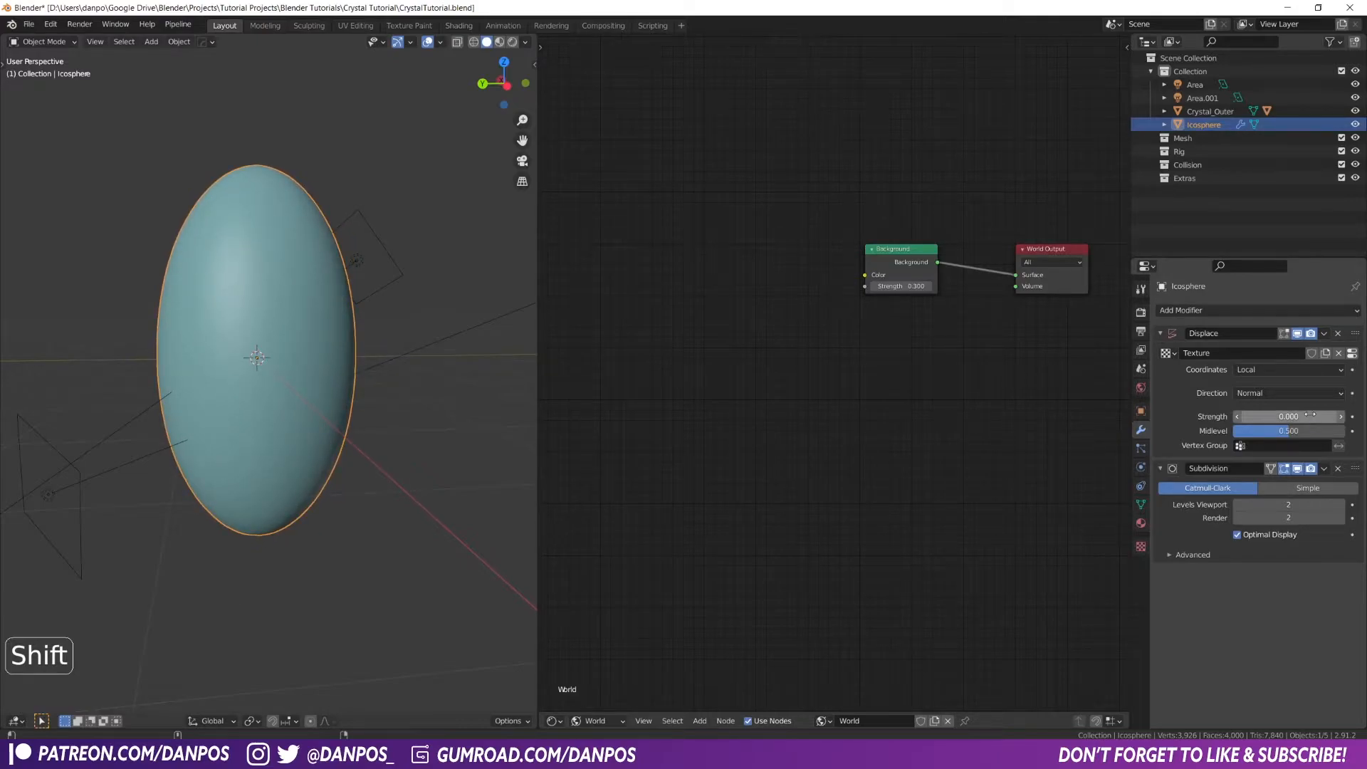
pyautogui.keyDown('shift'); pyautogui.moveTo(1275, 416); pyautogui.dragTo(1260, 416); pyautogui.keyUp('shift')
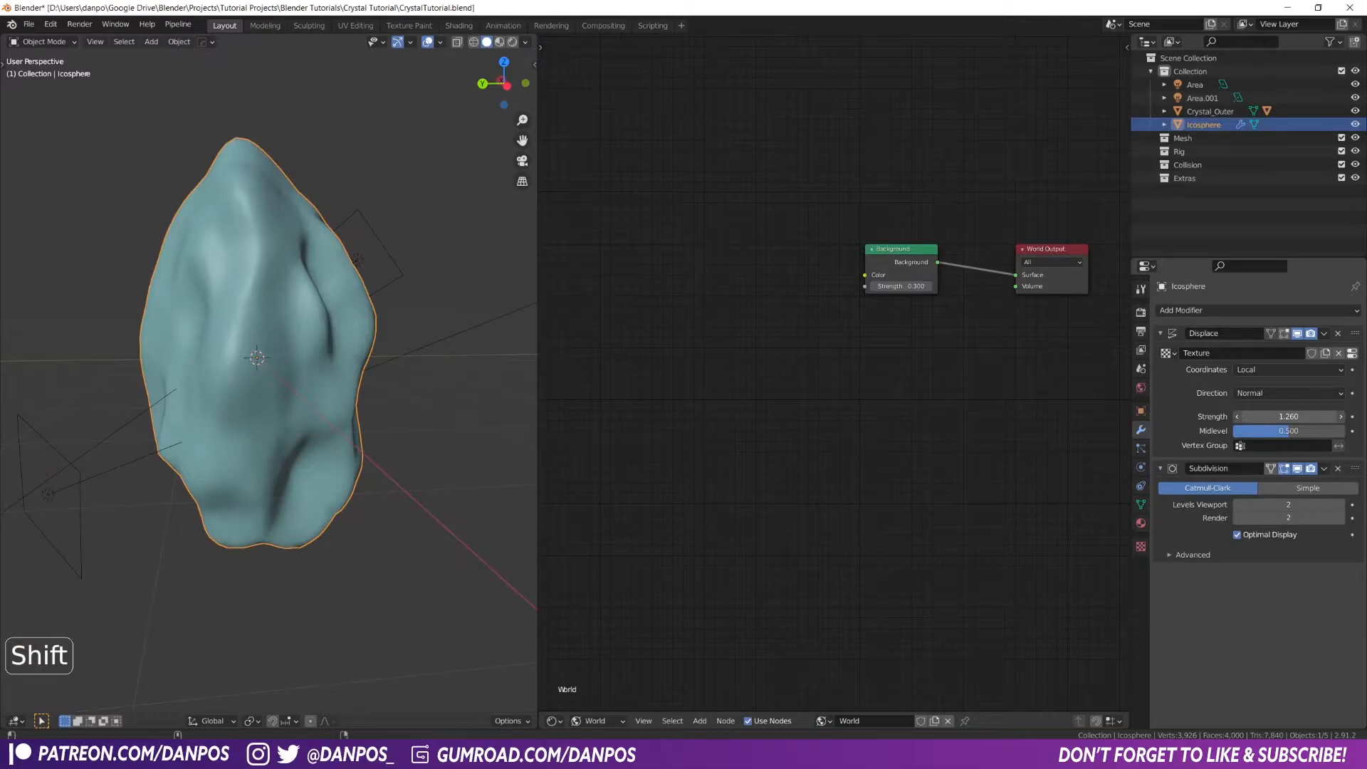
pyautogui.moveTo(1288, 417)
pyautogui.keyDown('shift'); pyautogui.mouseDown()
pyautogui.moveTo(1302, 416)
pyautogui.moveTo(1271, 416)
pyautogui.mouseUp(); pyautogui.keyUp('shift')
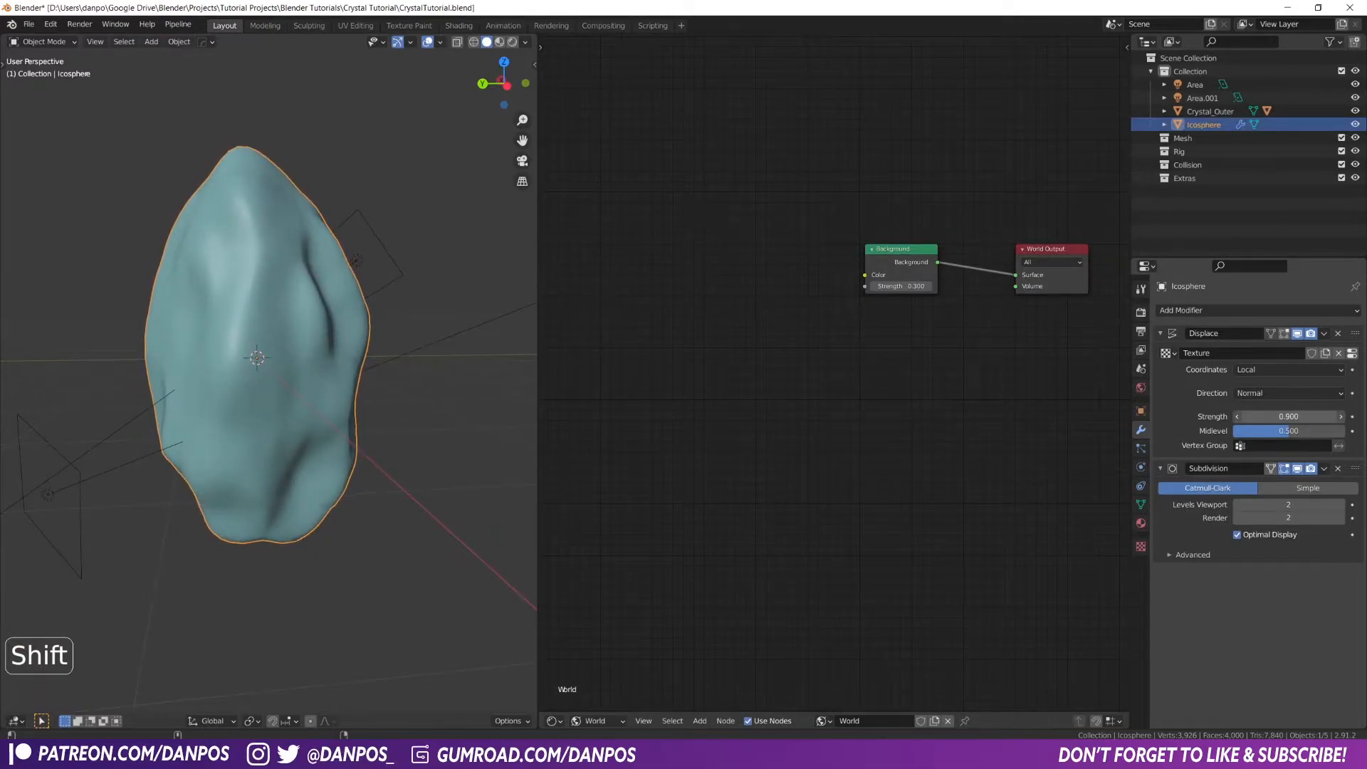
pyautogui.moveTo(427, 405); pyautogui.dragTo(390, 425, button='middle')
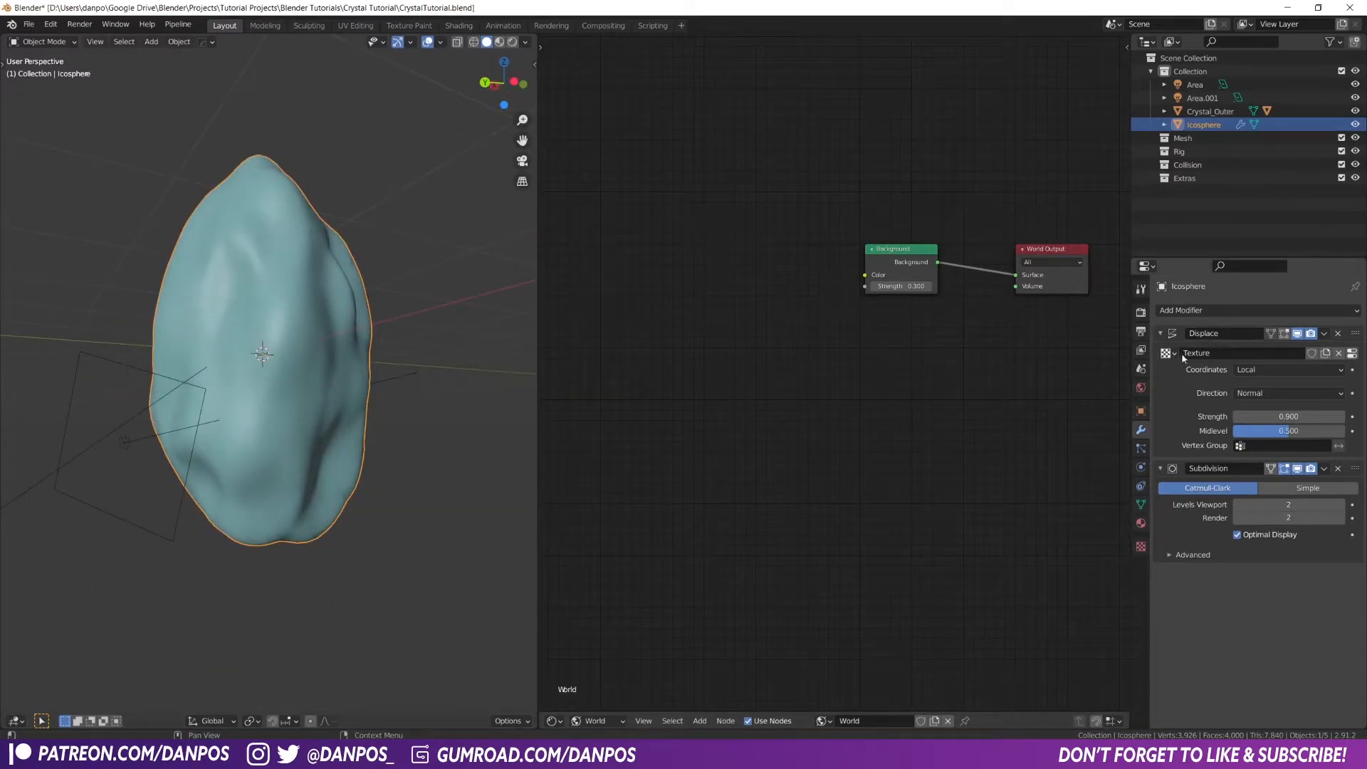
# Try Distorted Noise, Clouds and Wood as the displacement texture's type, and restore Voronoi
pyautogui.click(1141, 547)
pyautogui.click(1141, 546)
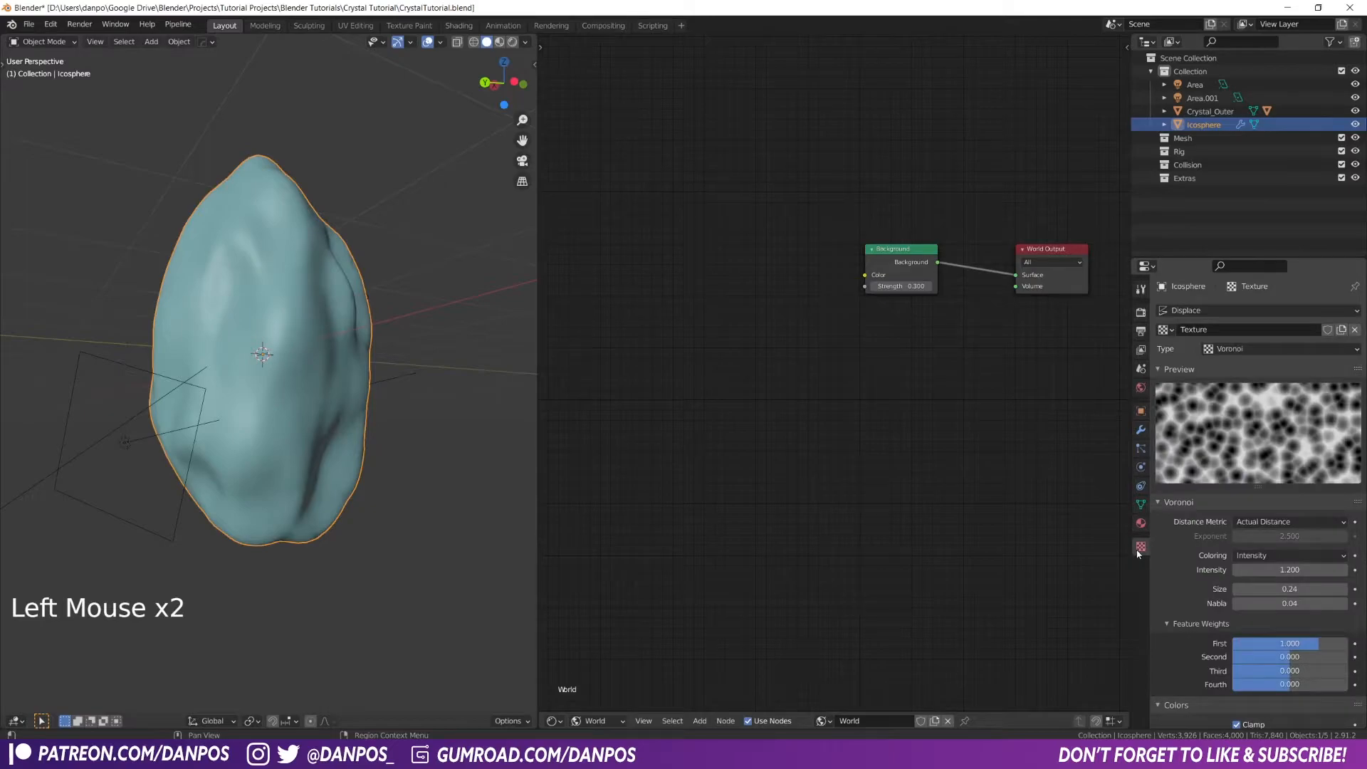
pyautogui.moveTo(1250, 348); pyautogui.dragTo(1252, 397)
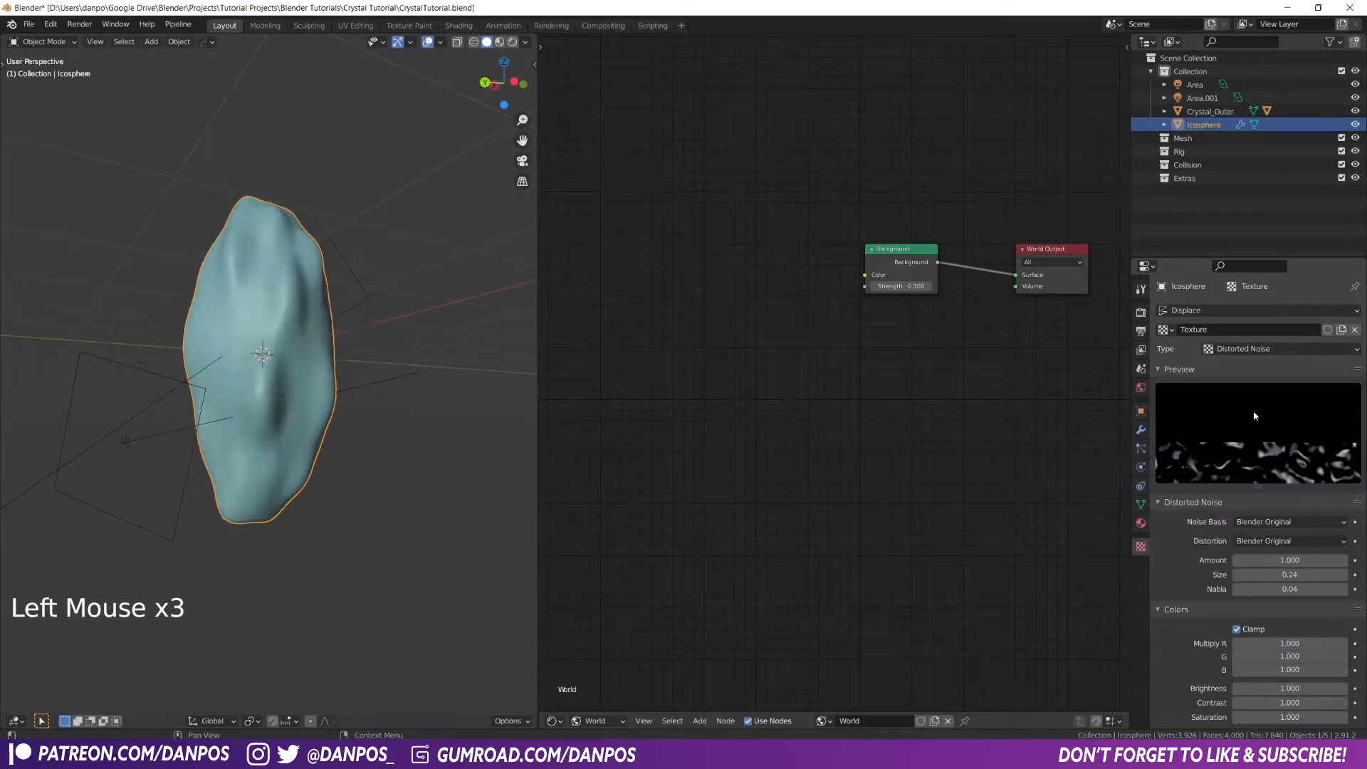
pyautogui.moveTo(1255, 349); pyautogui.dragTo(1242, 393)
pyautogui.click(1263, 348)
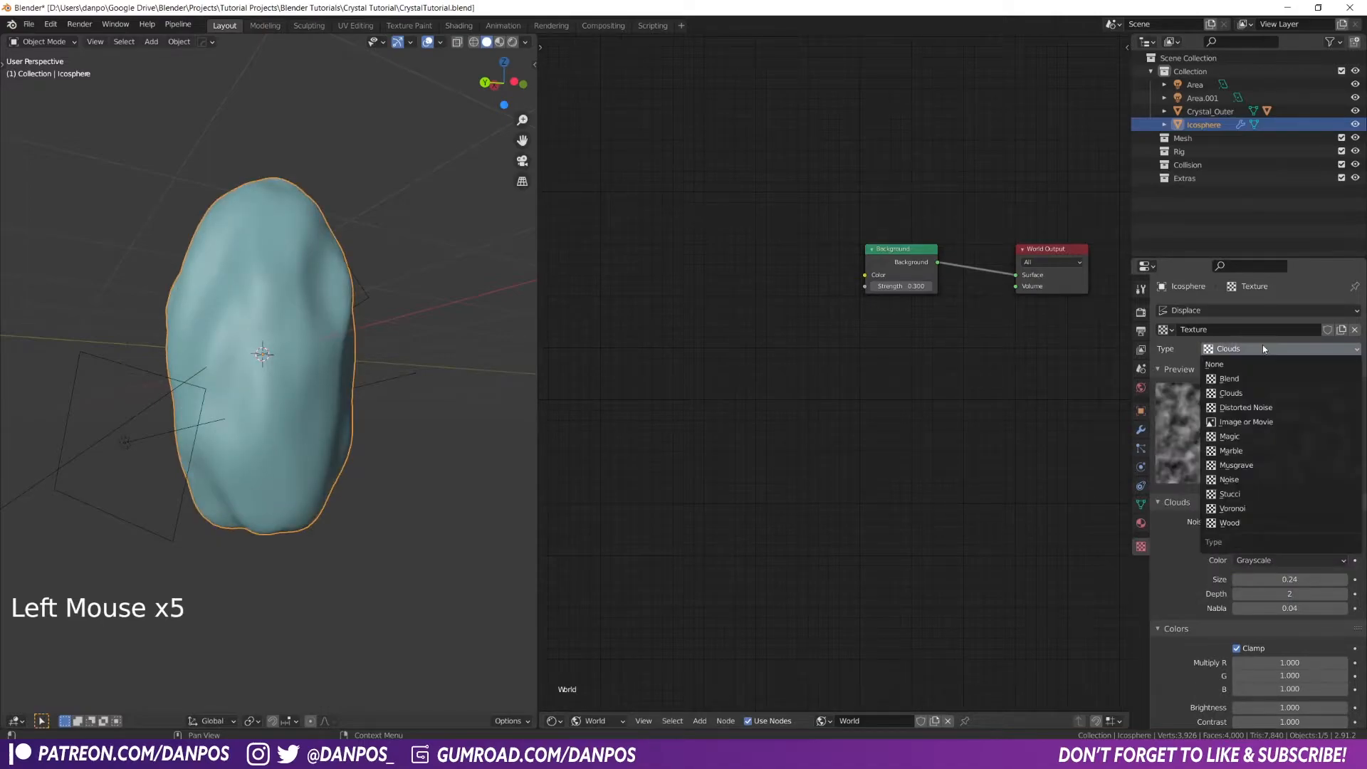
pyautogui.click(1231, 522)
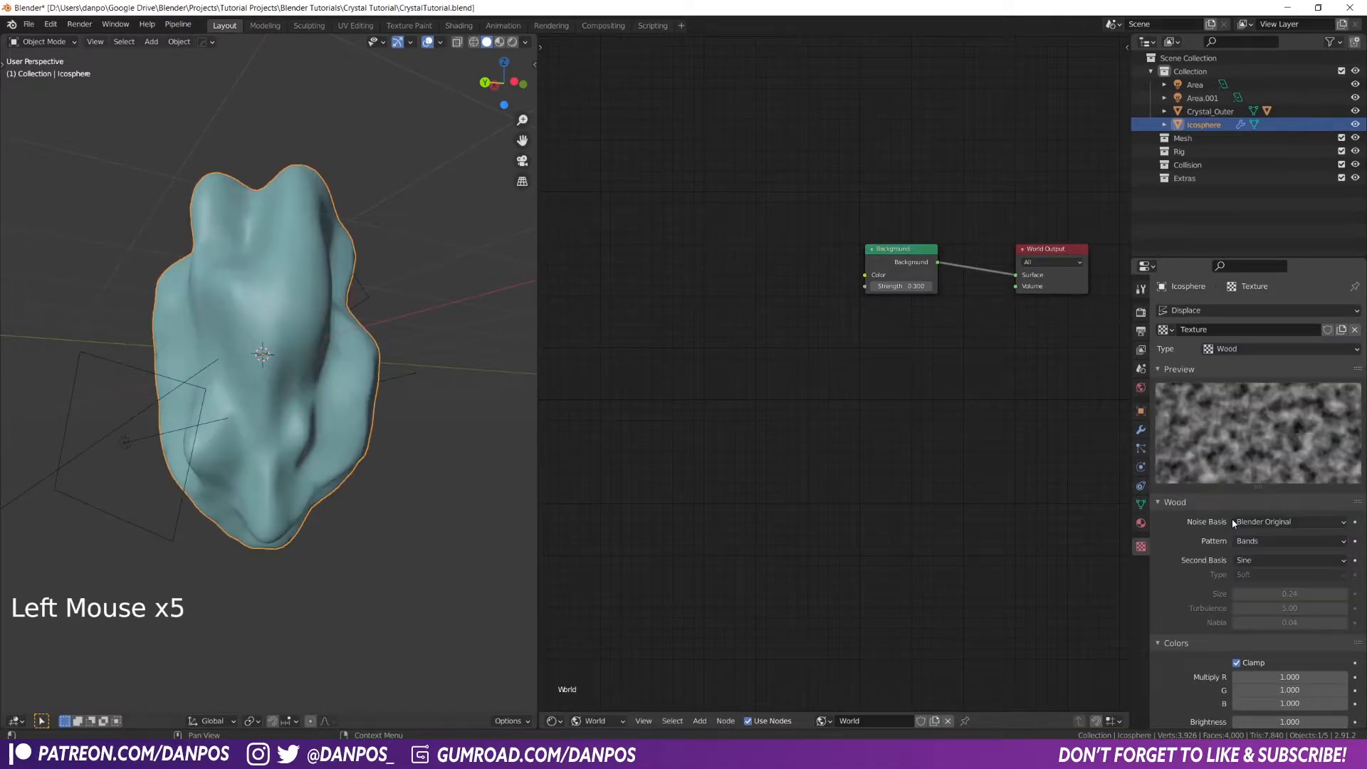
pyautogui.click(1258, 348)
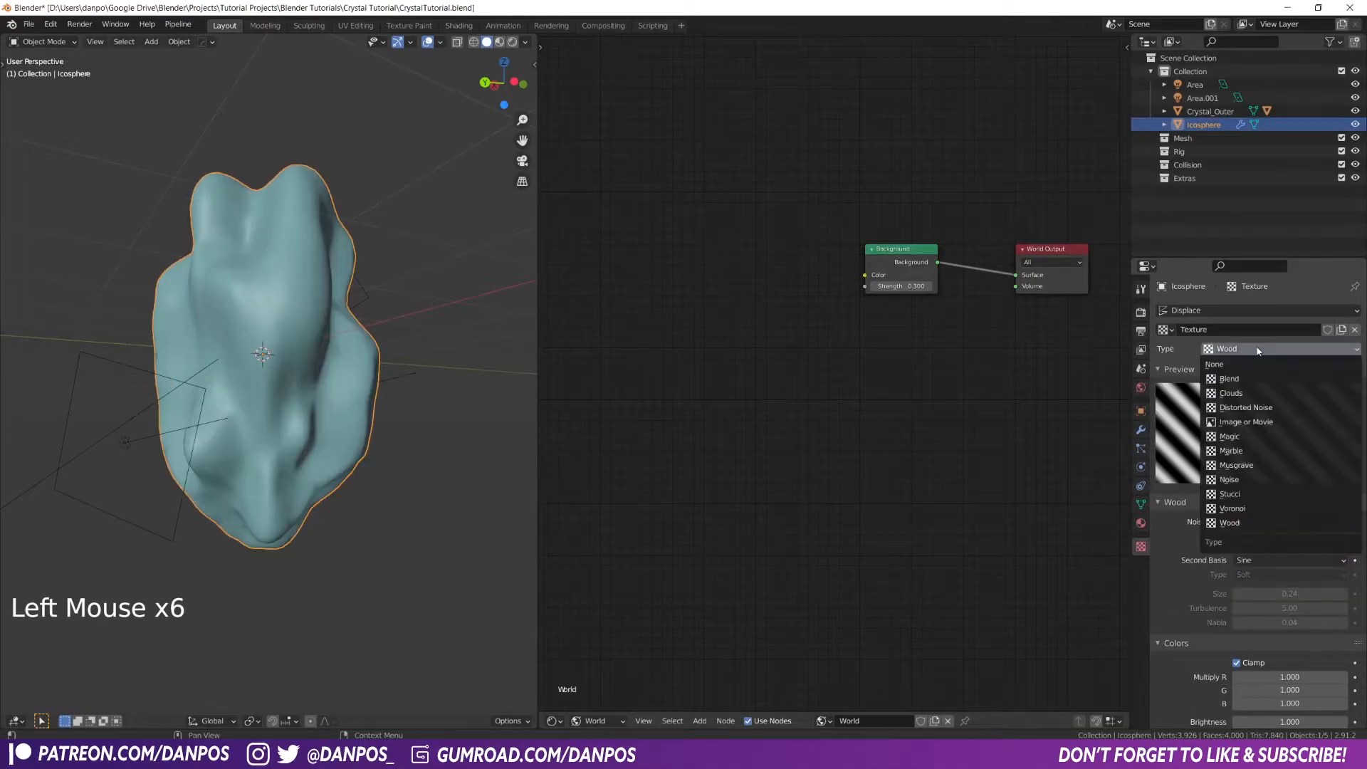
pyautogui.click(1232, 508)
pyautogui.moveTo(309, 407); pyautogui.dragTo(418, 168, button='middle')
pyautogui.scroll(-2, 351, 344)
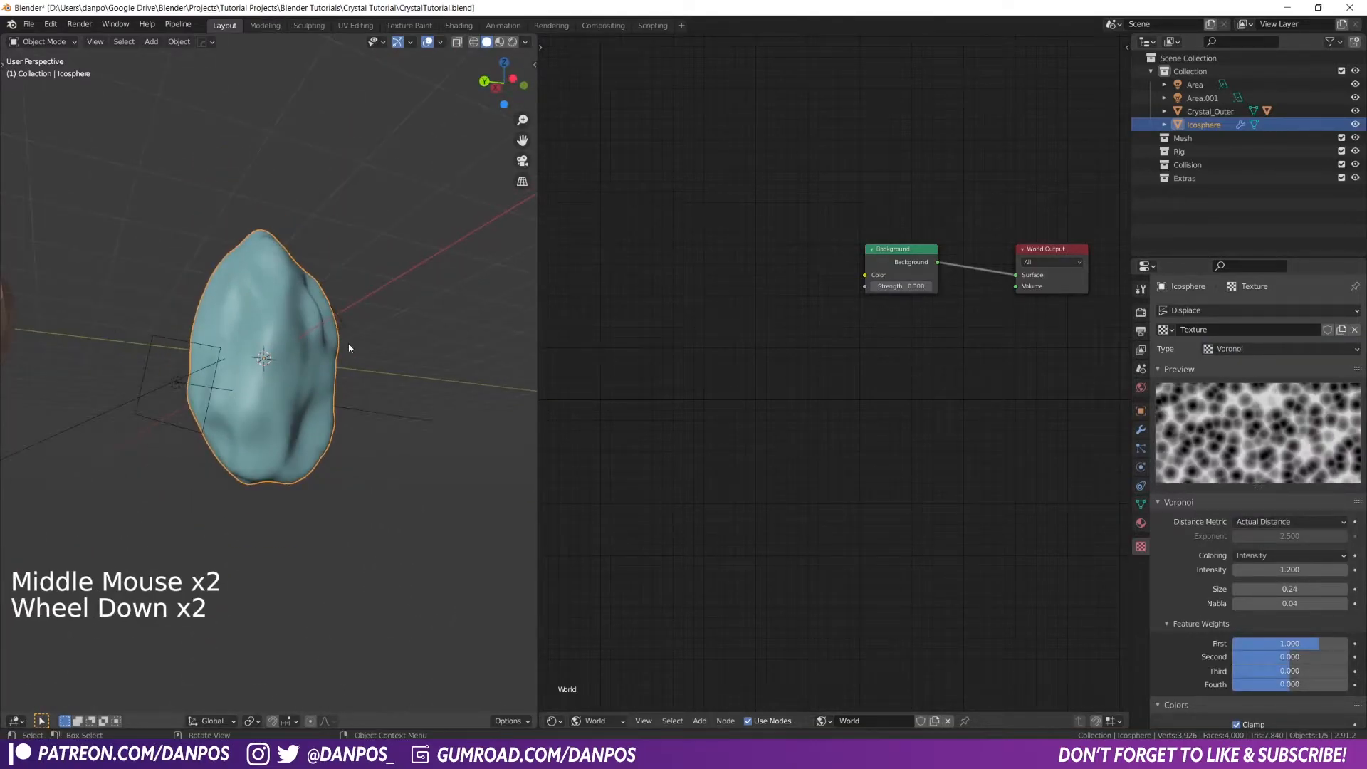
pyautogui.moveTo(351, 345); pyautogui.dragTo(325, 403, button='middle')
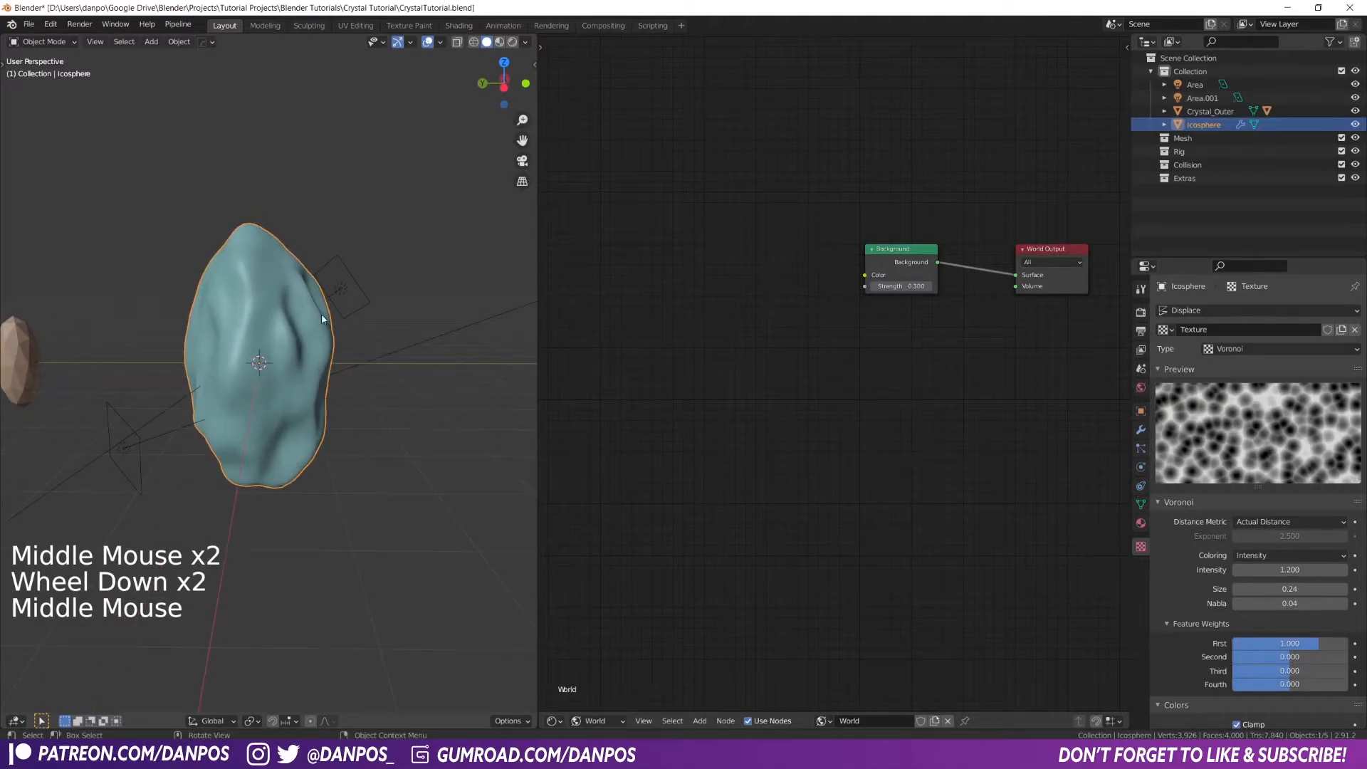
# Switch the shader editor from World to Object, assign the existing Crystal Shader material to the ico sphere, and show the rendered view
pyautogui.click(609, 722)
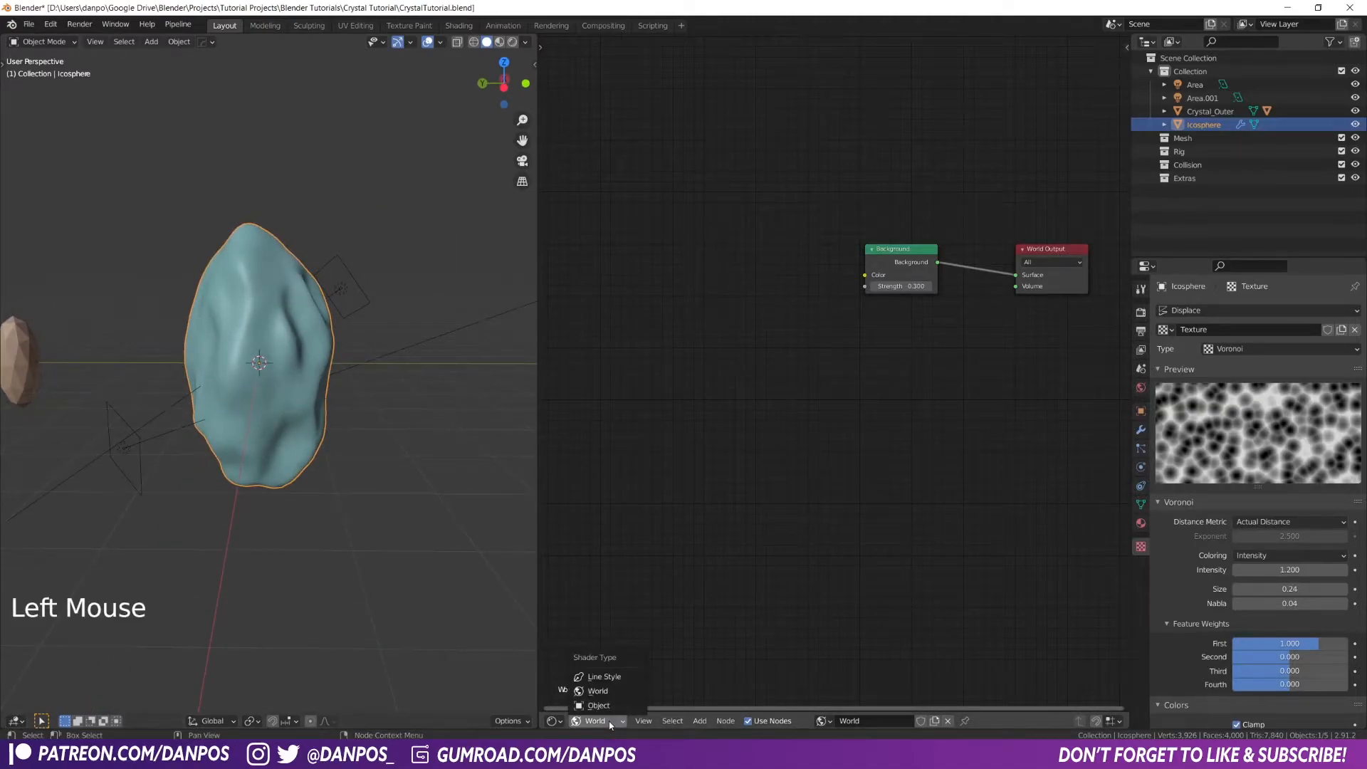
pyautogui.click(598, 706)
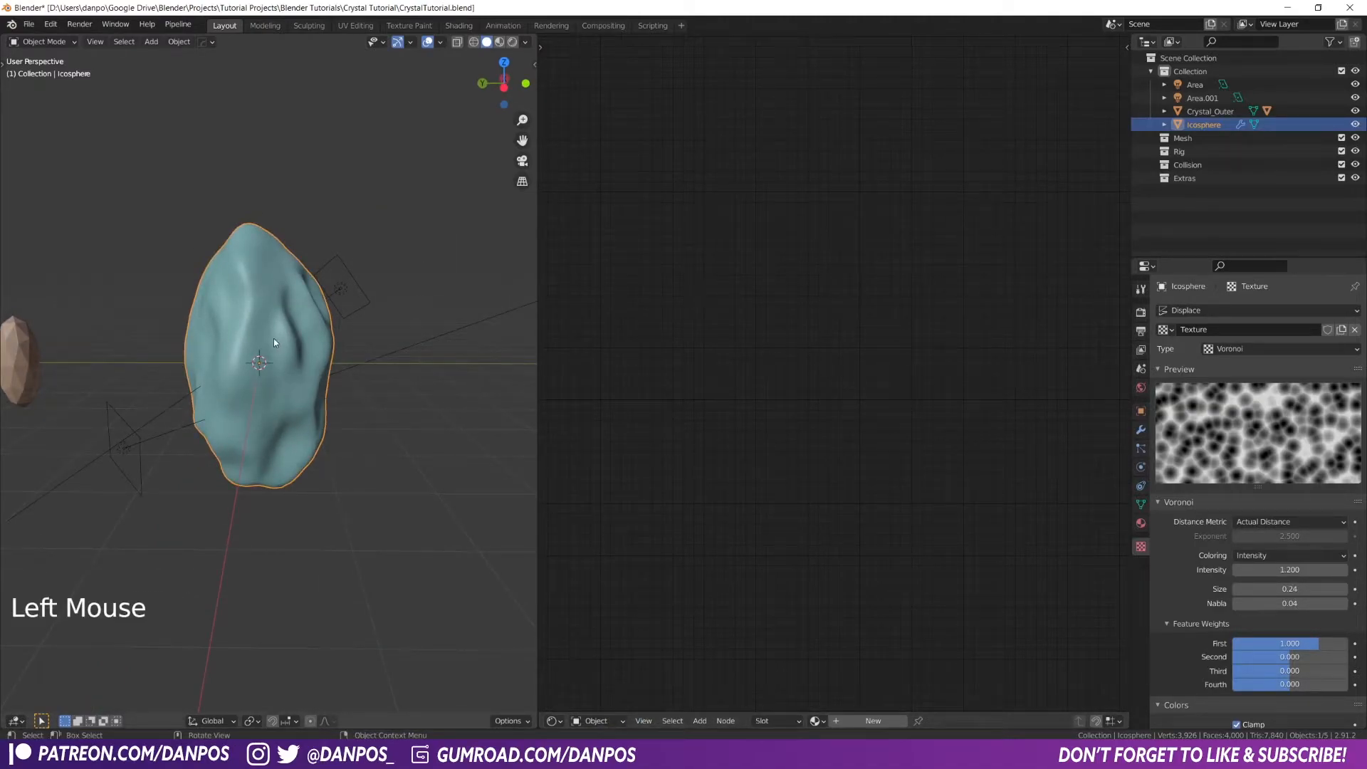
pyautogui.click(818, 723)
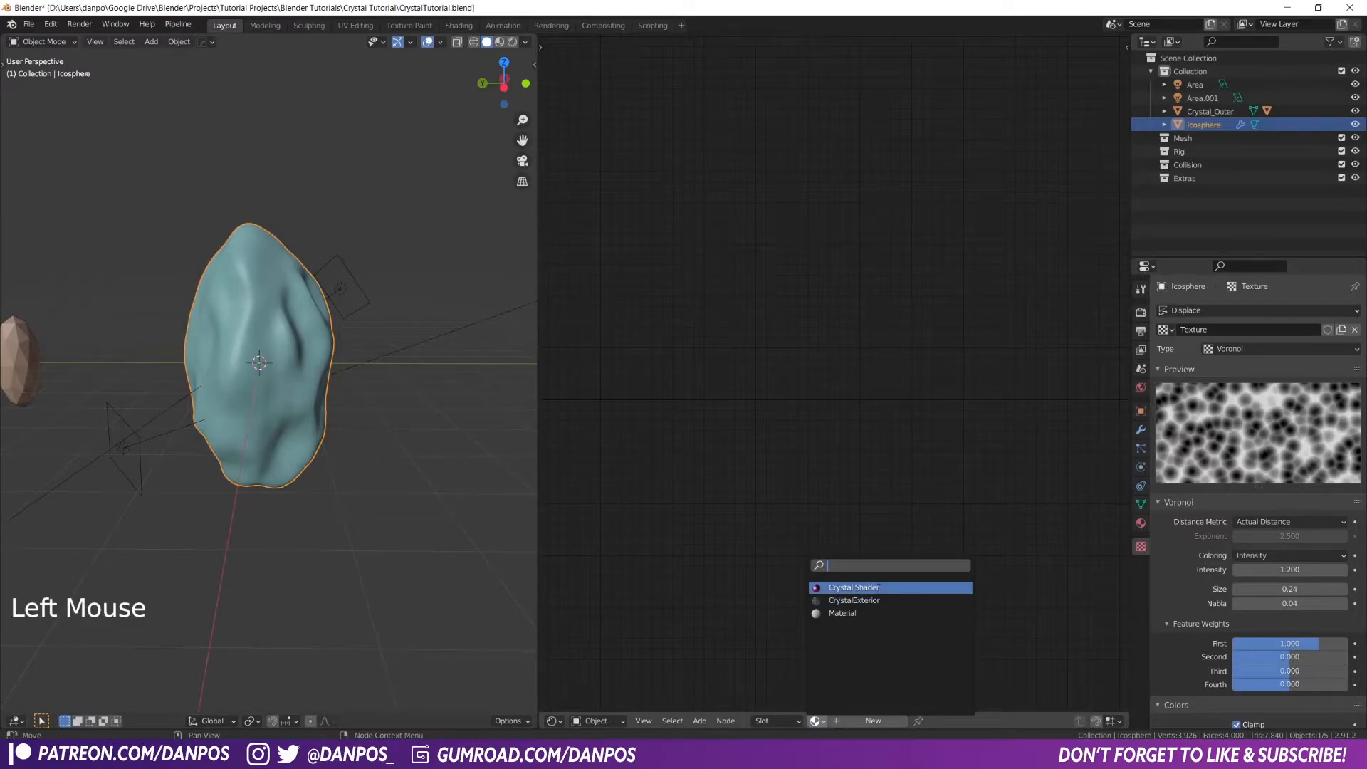
pyautogui.click(855, 588)
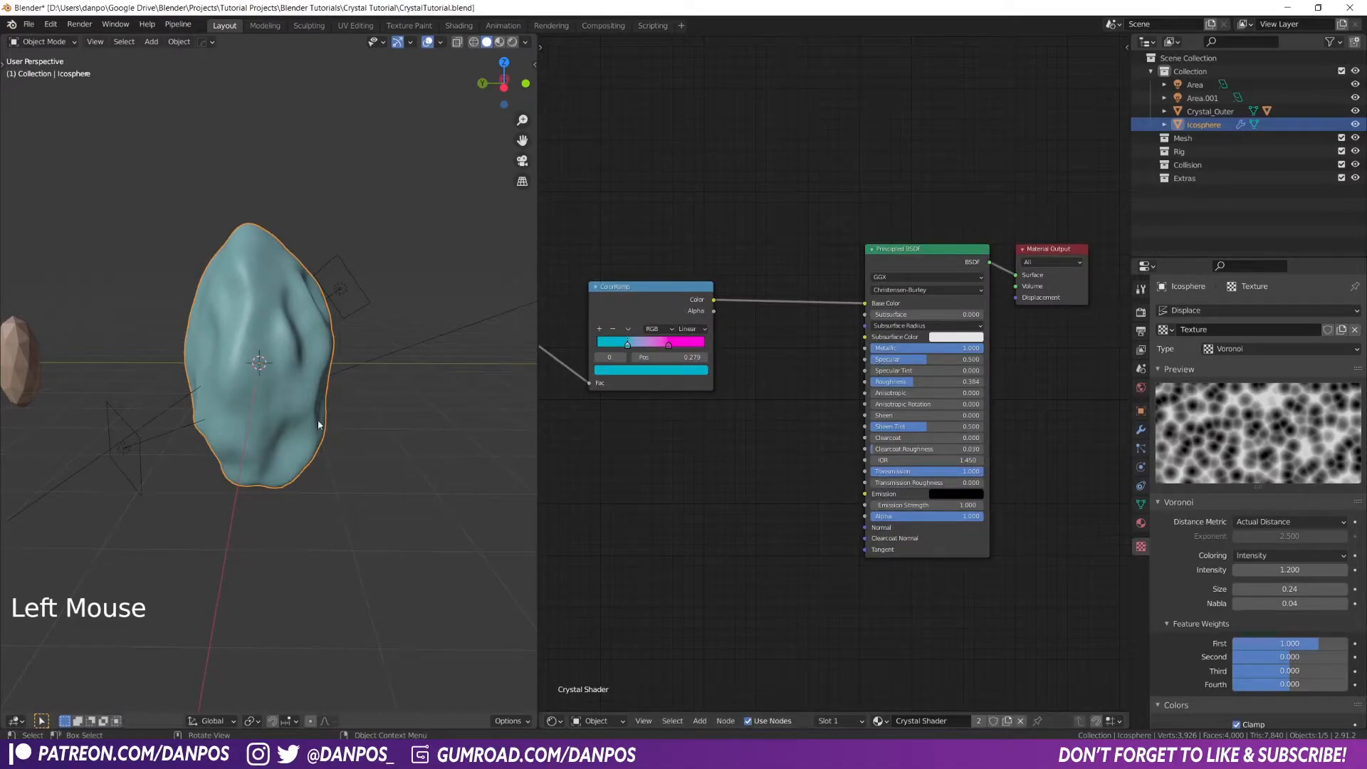
pyautogui.click(512, 42)
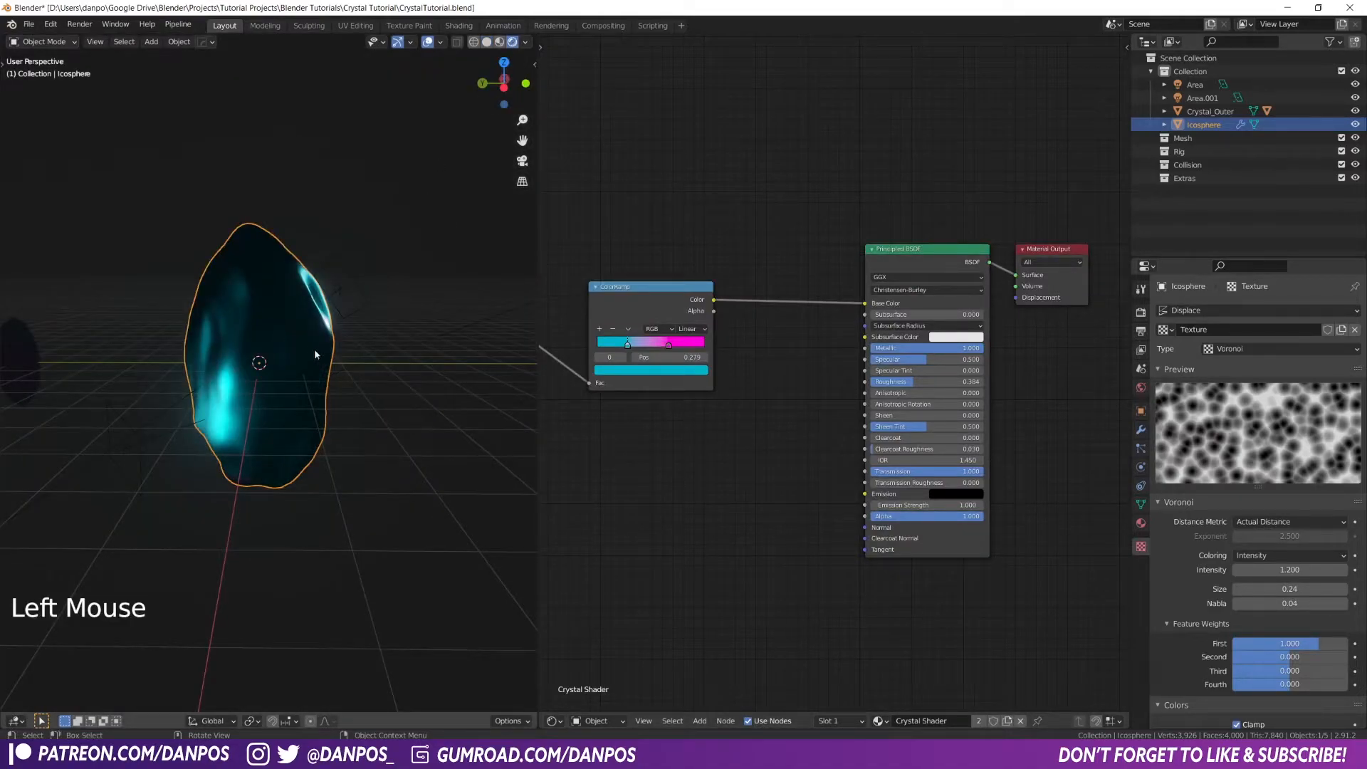
# Move the Area light farther from the ico sphere along its local Z axis
pyautogui.moveTo(316, 354); pyautogui.dragTo(392, 374, button='middle')
pyautogui.scroll(2, 214, 342)
pyautogui.scroll(-3, 347, 350)
pyautogui.click(330, 336)
pyautogui.press('g')
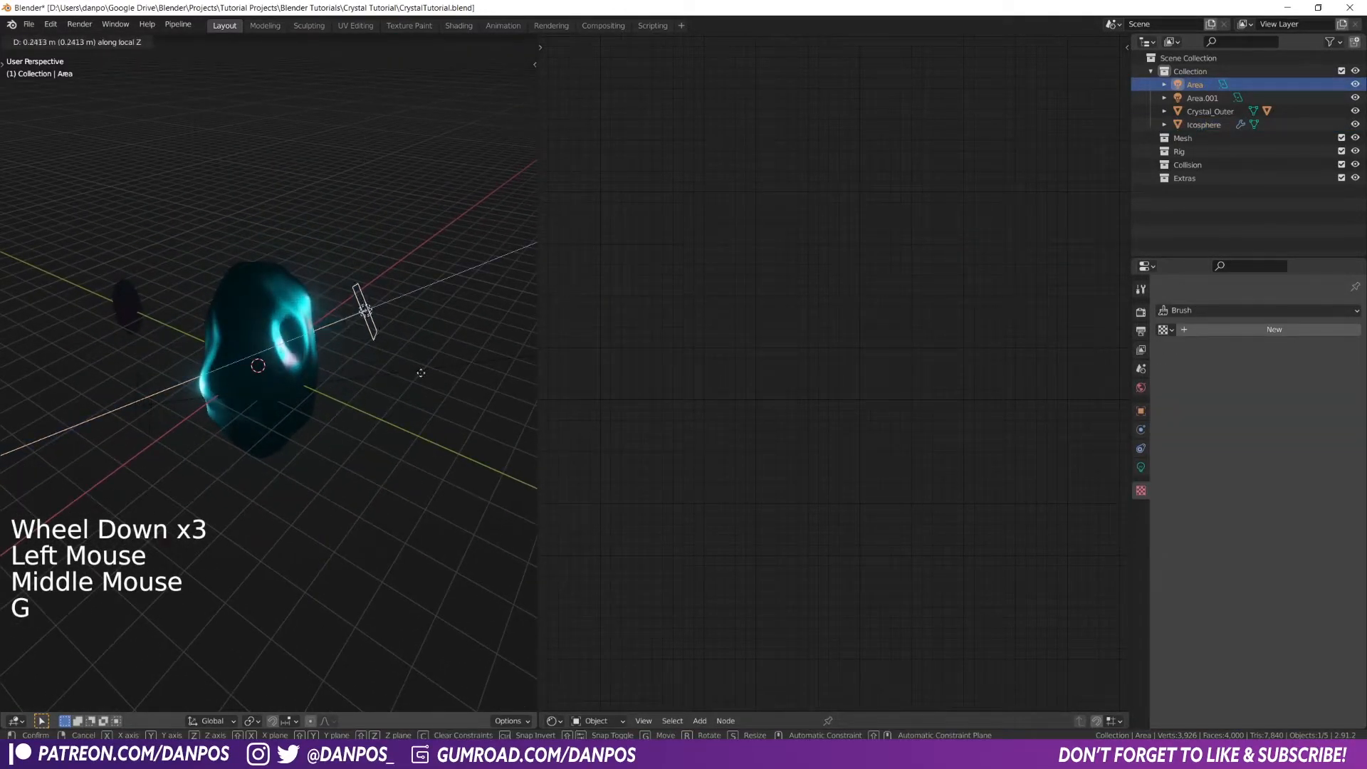
pyautogui.click(427, 342)
# Move the Area.001 light about 4.89 m away from the ico sphere along its local Z axis
pyautogui.scroll(-3, 322, 376)
pyautogui.click(322, 377)
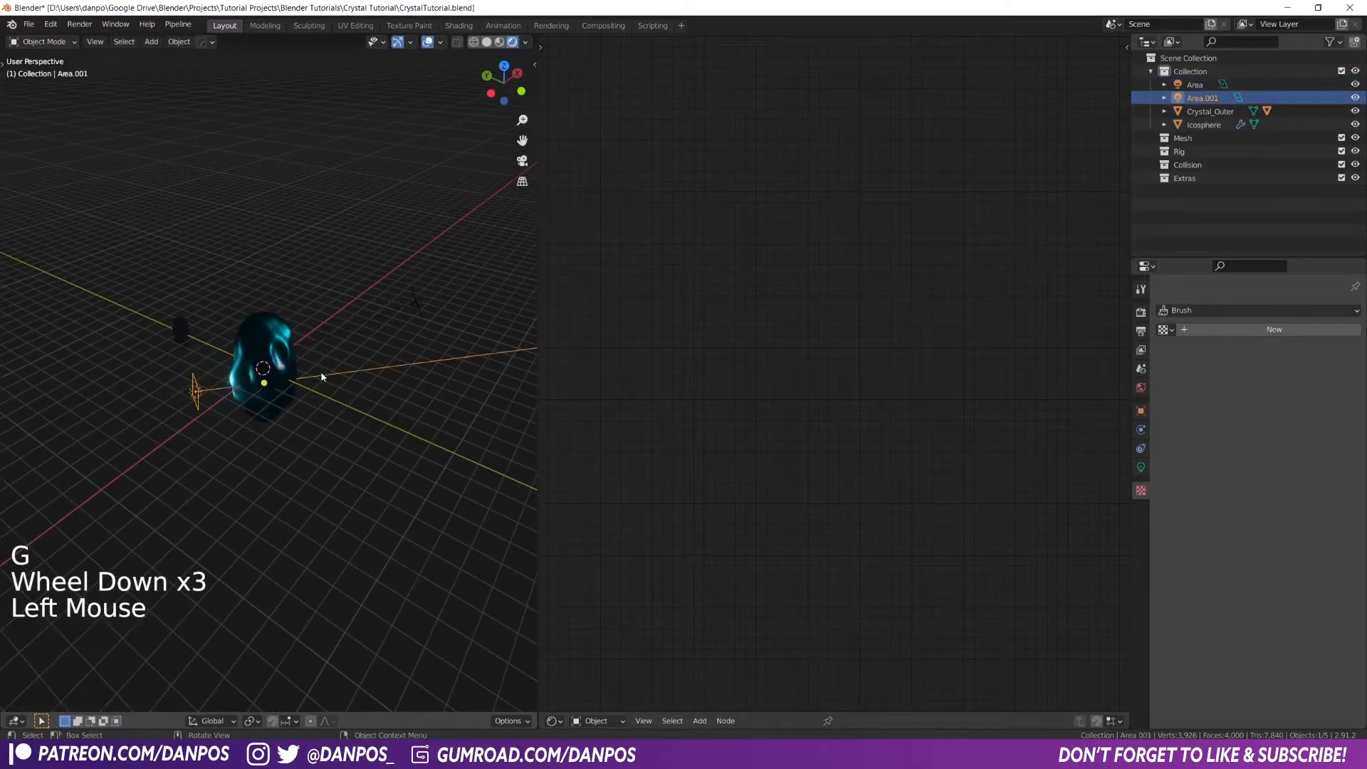
pyautogui.press('g')
pyautogui.press('g')
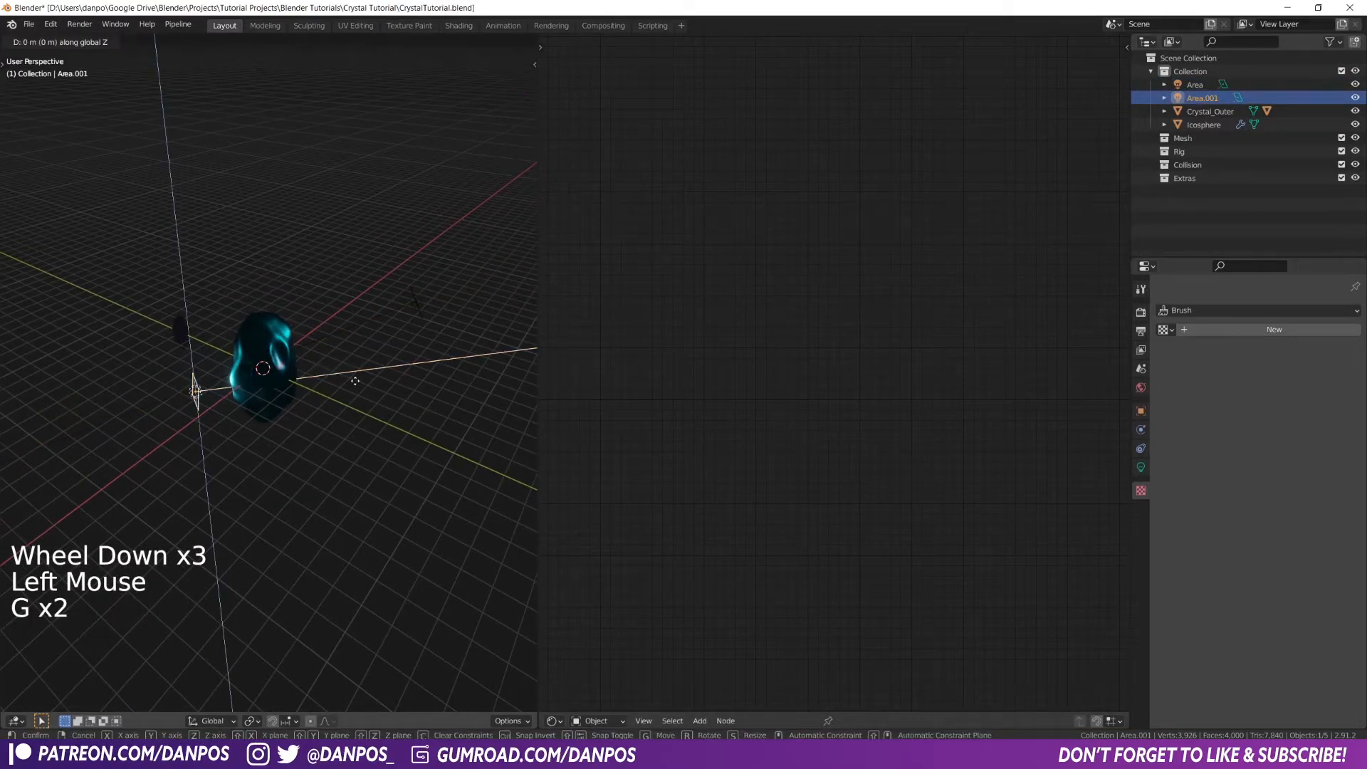
pyautogui.click(104, 401)
# Enlarge both area lights, scaling Area.001 about 2 times and Area about 4.4 times
pyautogui.press('s')
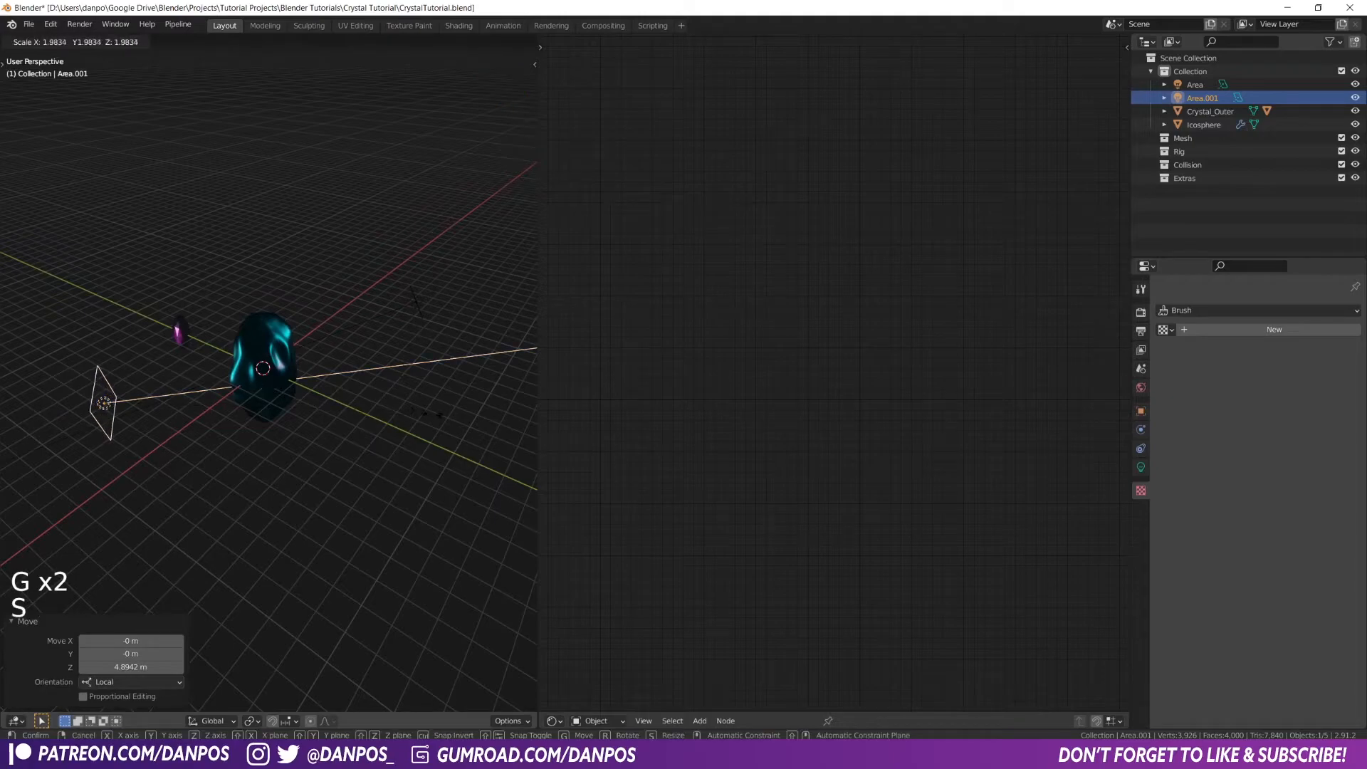
pyautogui.click(424, 301)
pyautogui.press('s')
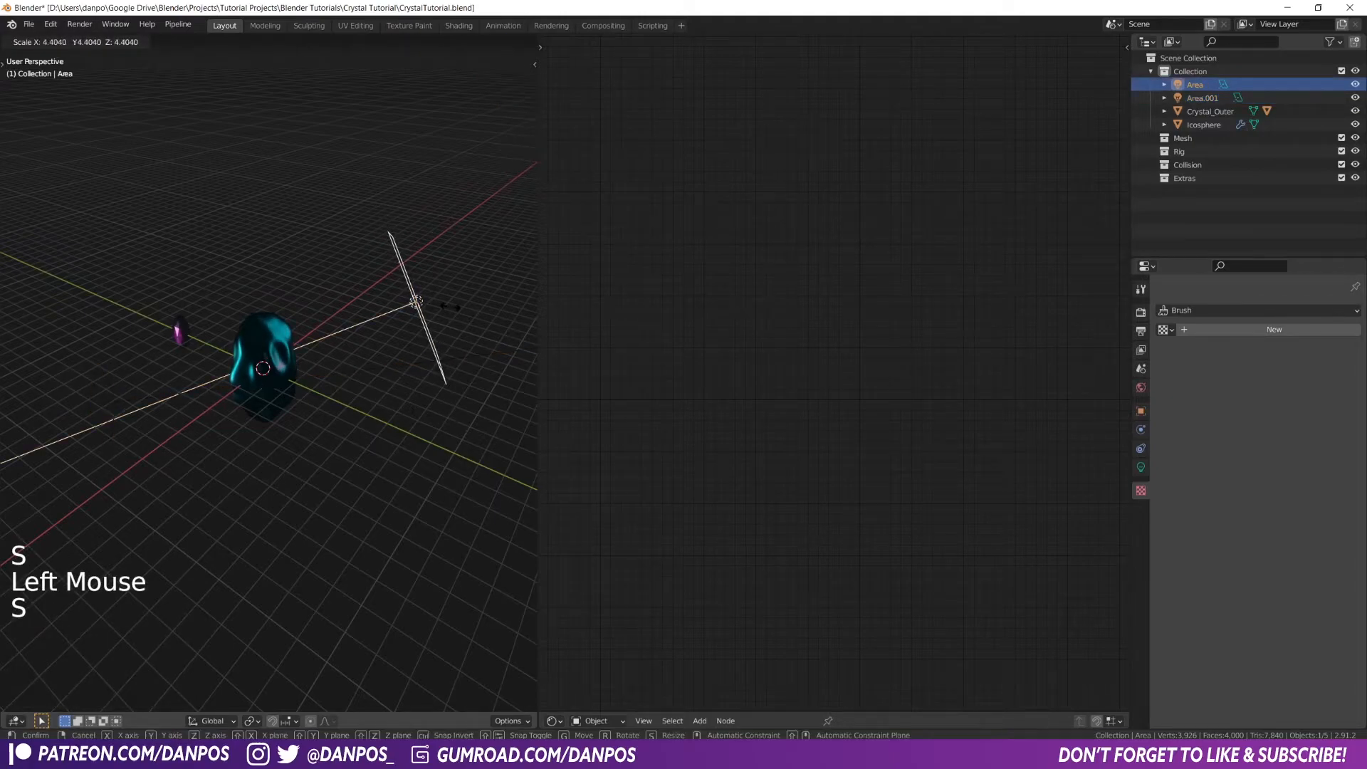
pyautogui.moveTo(416, 302); pyautogui.dragTo(472, 296, button='middle')
# Select the ico sphere and connect the Texture Coordinate node's Generated output to the Mapping node's Vector input in the Crystal Shader
pyautogui.click(270, 423)
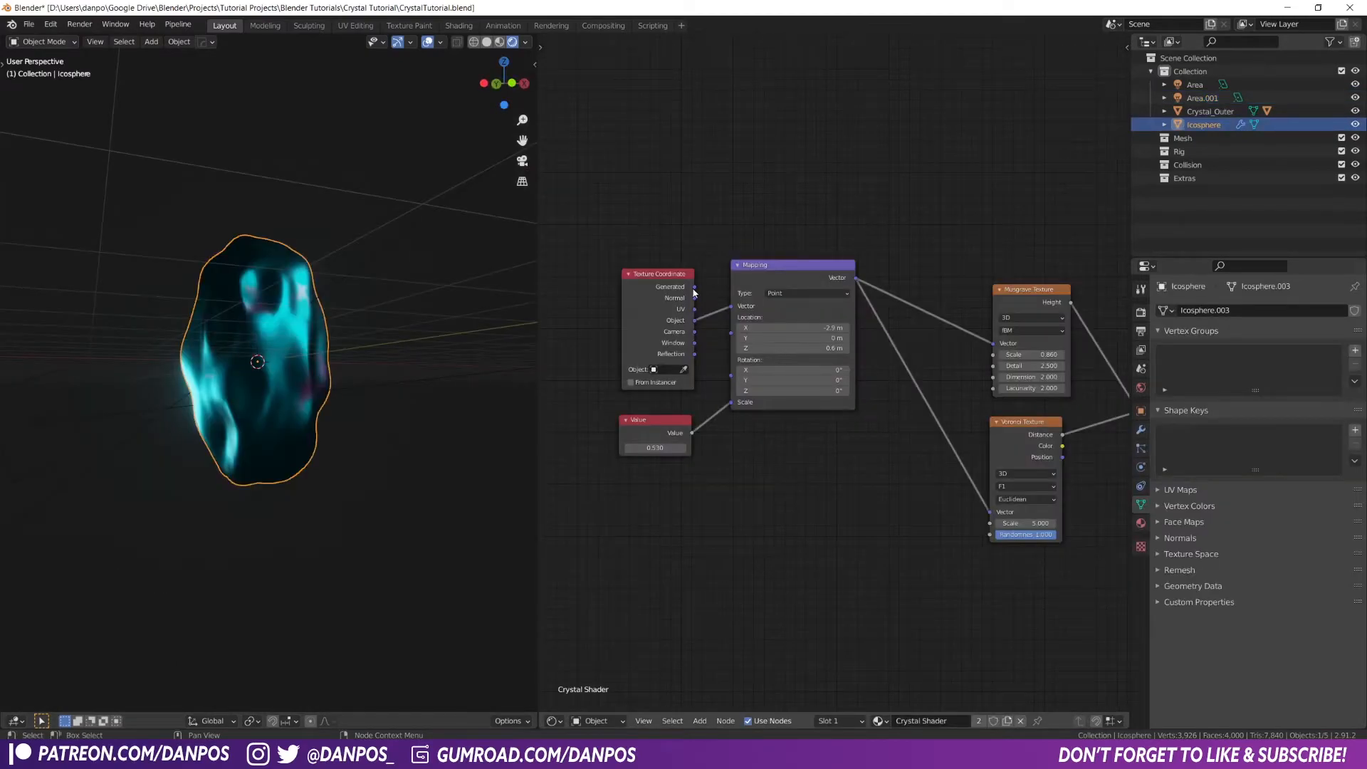
pyautogui.click(694, 292)
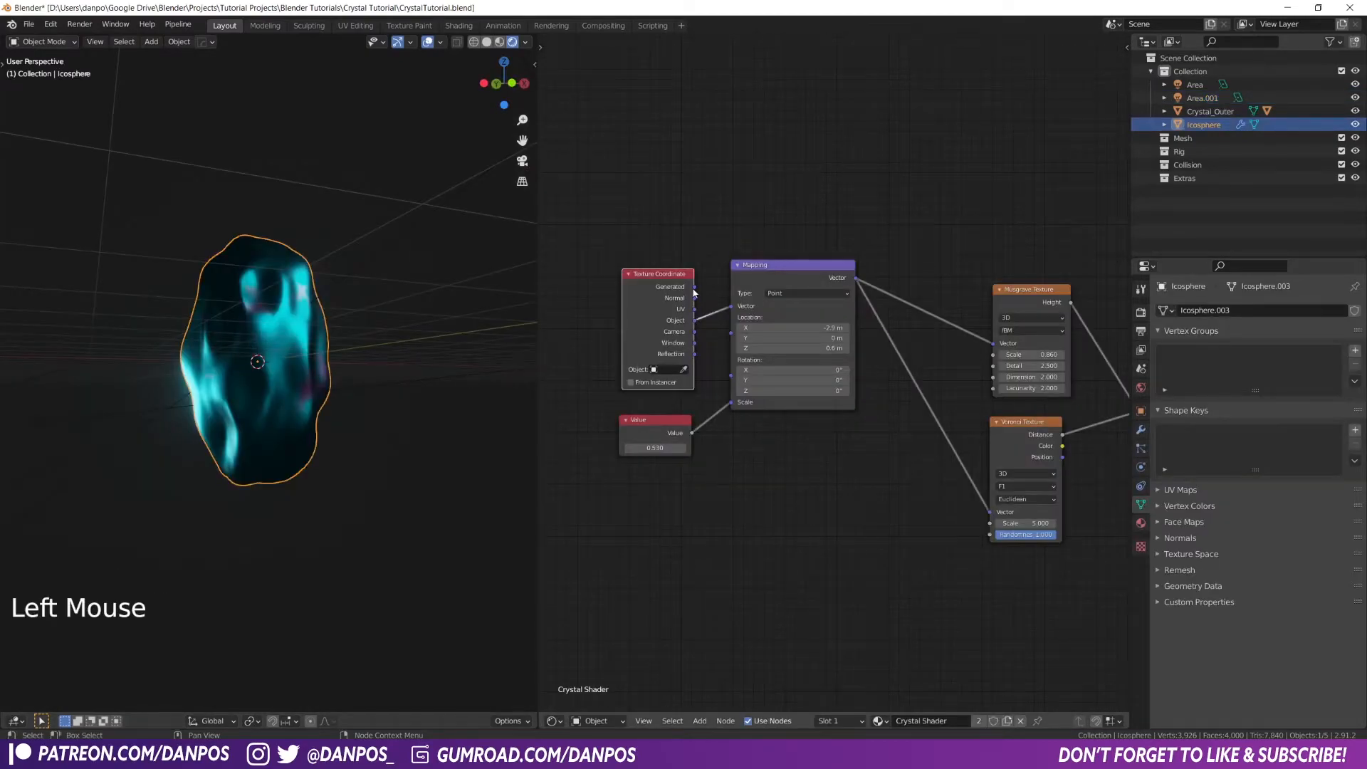
pyautogui.moveTo(695, 288); pyautogui.dragTo(732, 306)
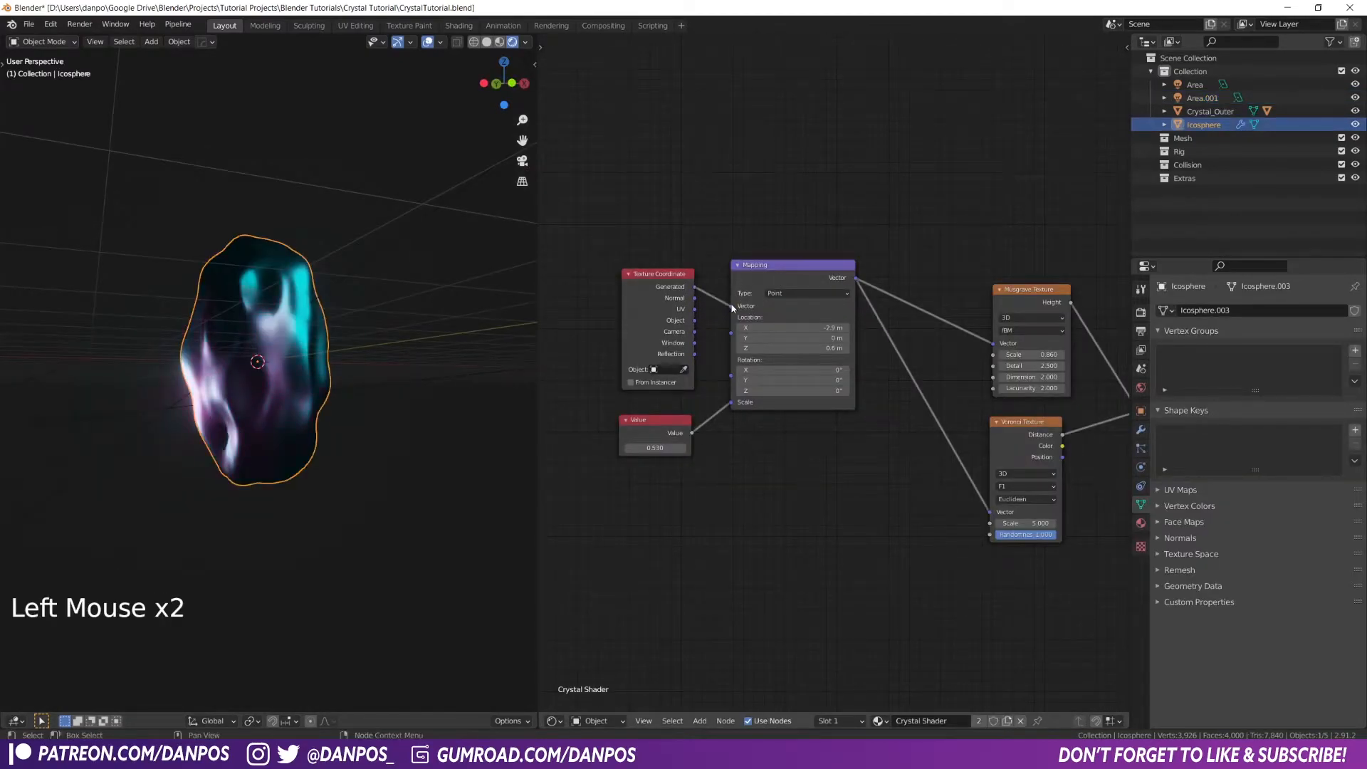
# Try a value of 0.420 on the Value node feeding the Mapping node's Scale, and undo it
pyautogui.moveTo(306, 358)
pyautogui.mouseDown(button='middle')
pyautogui.moveTo(459, 393)
pyautogui.moveTo(40, 437)
pyautogui.moveTo(261, 369)
pyautogui.moveTo(400, 373)
pyautogui.moveTo(189, 383)
pyautogui.moveTo(235, 370)
pyautogui.moveTo(418, 393)
pyautogui.moveTo(234, 390)
pyautogui.mouseUp(button='middle')
pyautogui.scroll(-2, 188, 383)
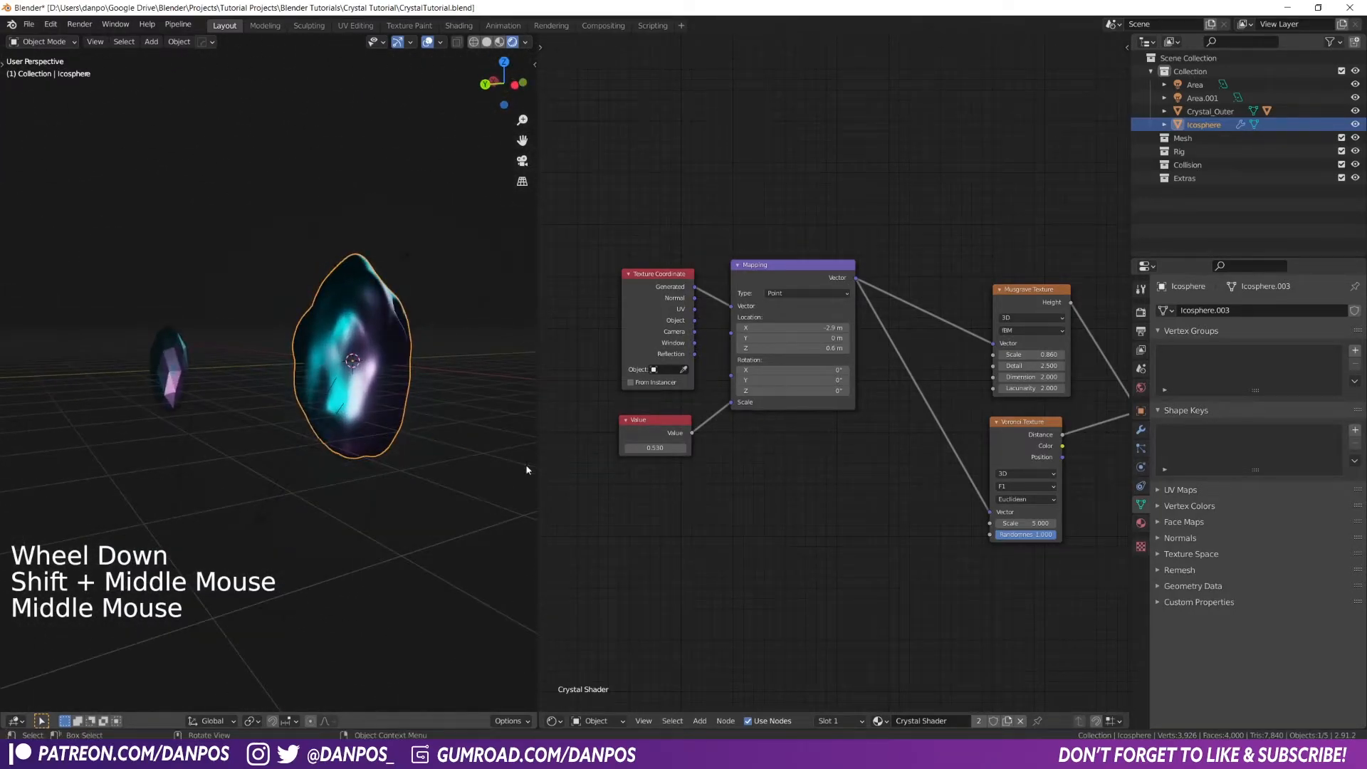
pyautogui.keyDown('shift'); pyautogui.moveTo(656, 449); pyautogui.dragTo(634, 448); pyautogui.keyUp('shift')
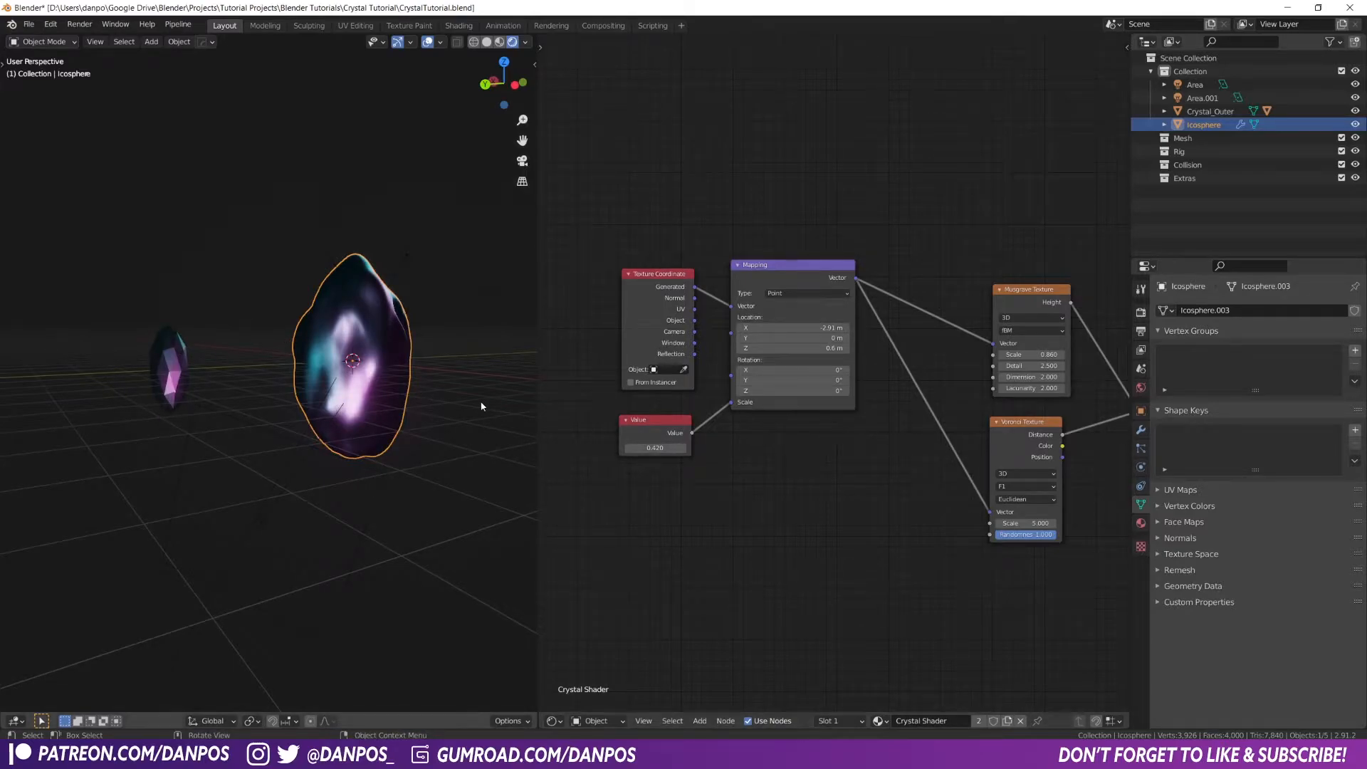
pyautogui.moveTo(239, 325); pyautogui.dragTo(307, 335, button='middle')
pyautogui.hotkey('ctrl', 'z')
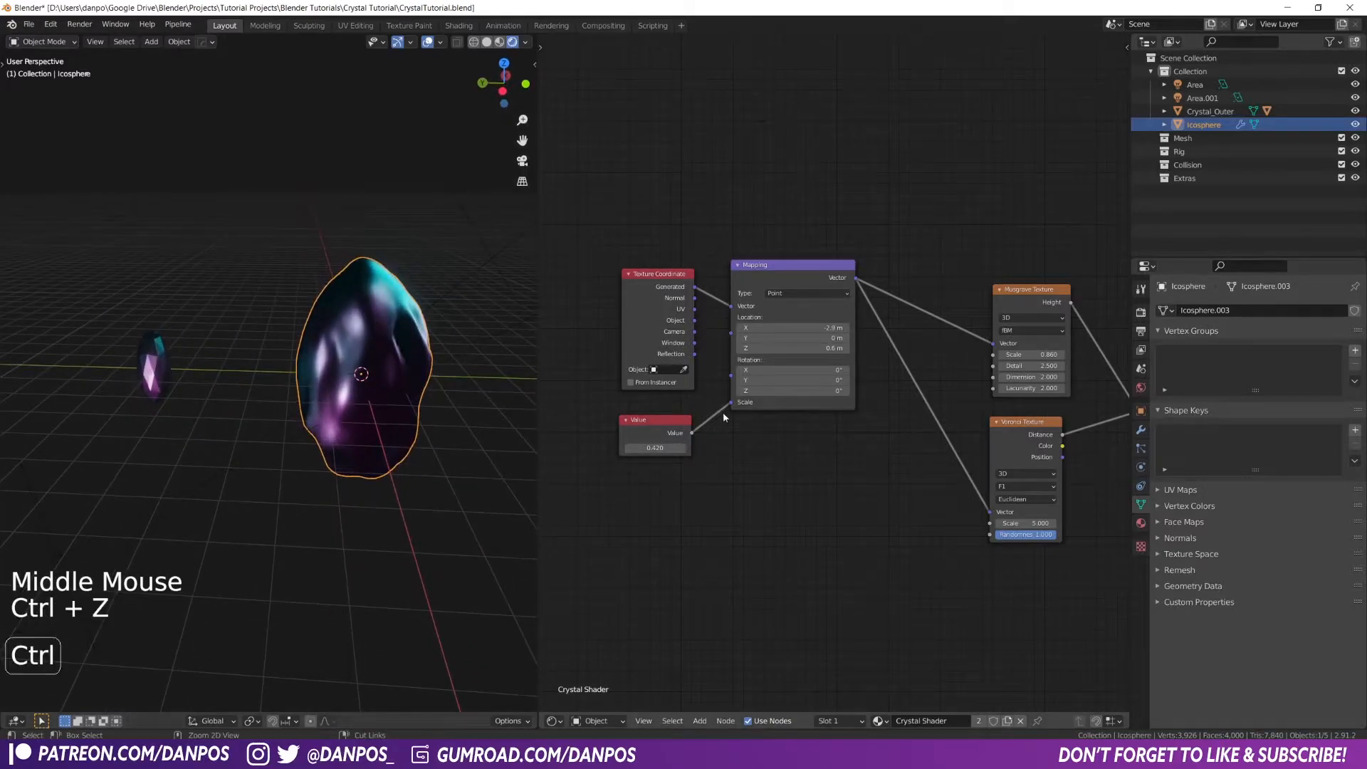
pyautogui.hotkey('ctrl', 'z')
# Reconnect the Texture Coordinate node's Generated output to the Mapping node's Vector input after inspecting the crystal with Object coordinates
pyautogui.moveTo(213, 370); pyautogui.dragTo(235, 402, button='middle')
pyautogui.scroll(3, 242, 424)
pyautogui.scroll(-2, 242, 333)
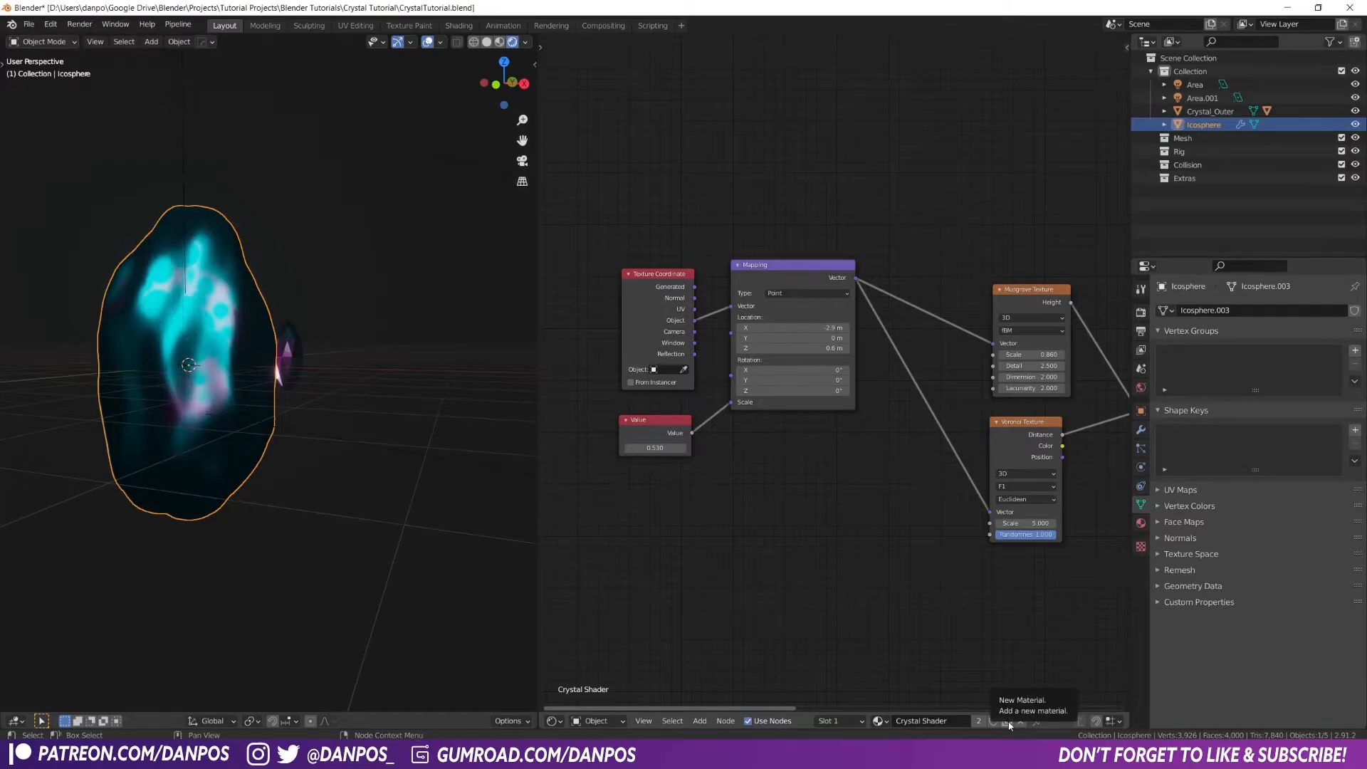
pyautogui.moveTo(214, 328); pyautogui.dragTo(297, 370, button='middle')
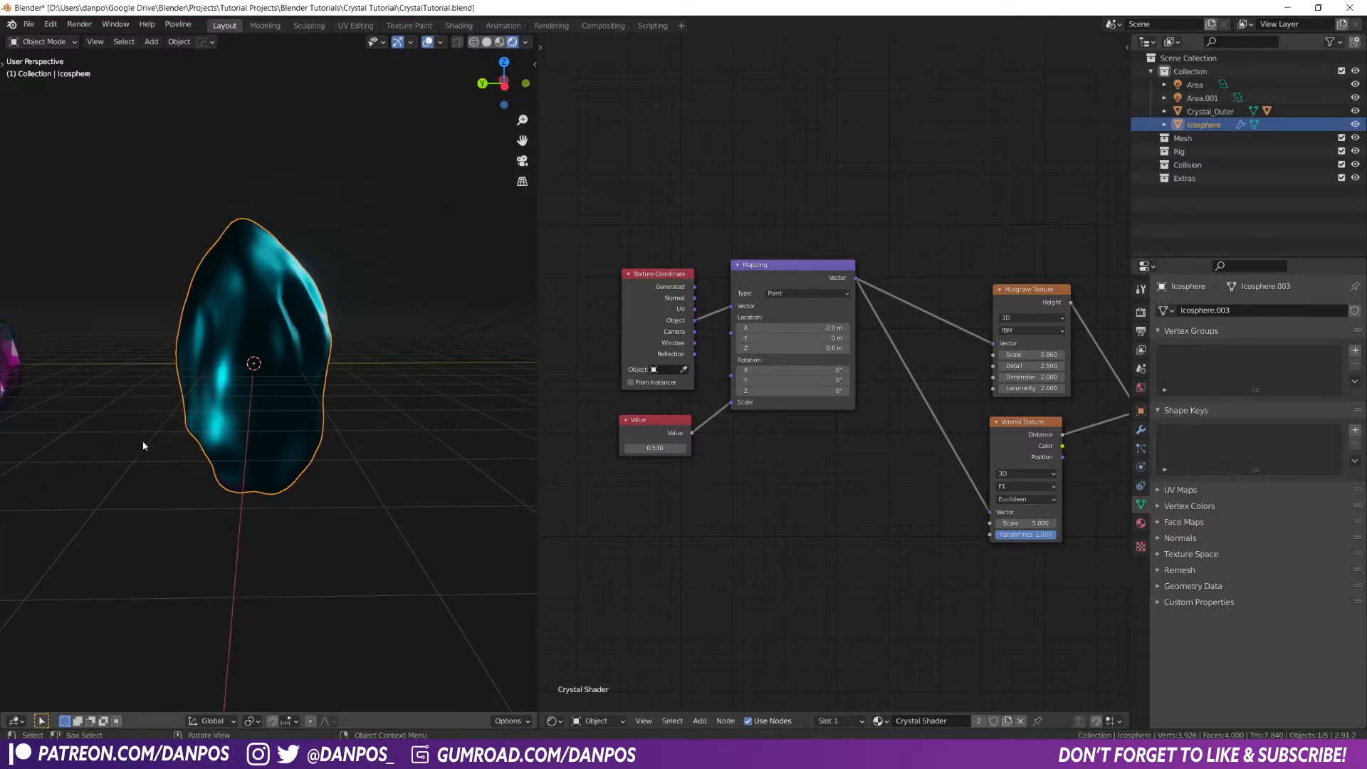
pyautogui.keyDown('shift'); pyautogui.moveTo(94, 392); pyautogui.dragTo(105, 378, button='middle'); pyautogui.keyUp('shift')
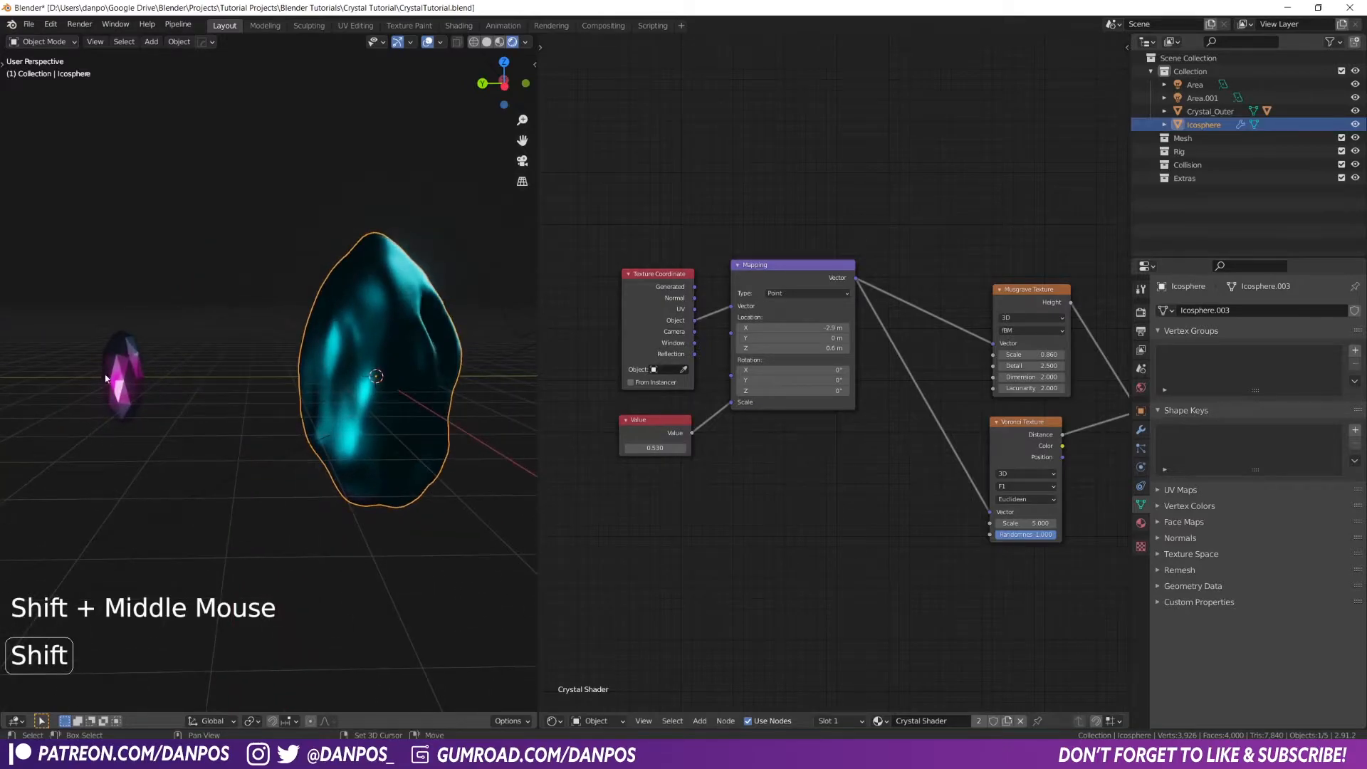
pyautogui.moveTo(694, 292); pyautogui.dragTo(731, 306)
# Move the ColorRamp's magenta stop closer to the cyan stop so that magenta covers more of the crystal
pyautogui.moveTo(313, 402); pyautogui.dragTo(378, 388, button='middle')
pyautogui.moveTo(1052, 478); pyautogui.dragTo(767, 483, button='middle')
pyautogui.moveTo(1126, 402); pyautogui.dragTo(1009, 406, button='middle')
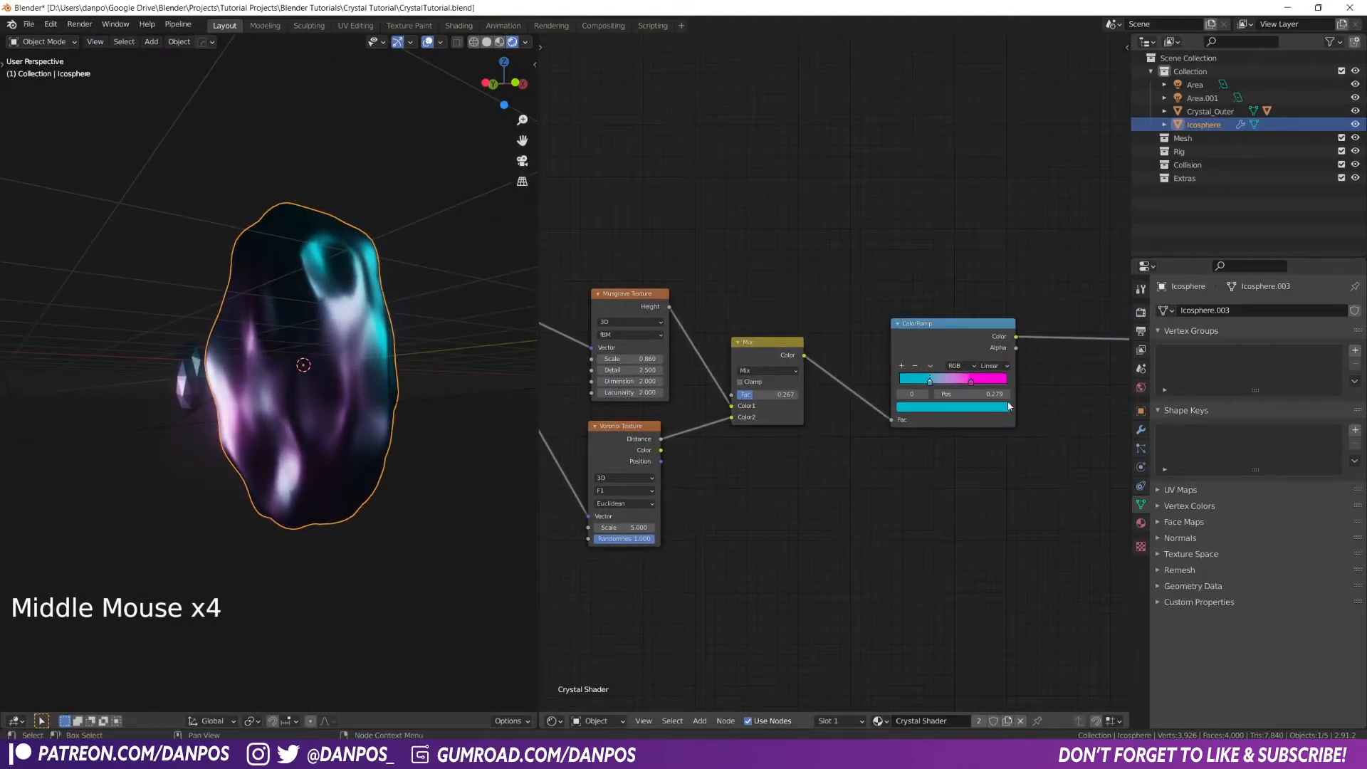
pyautogui.moveTo(972, 385); pyautogui.dragTo(939, 385)
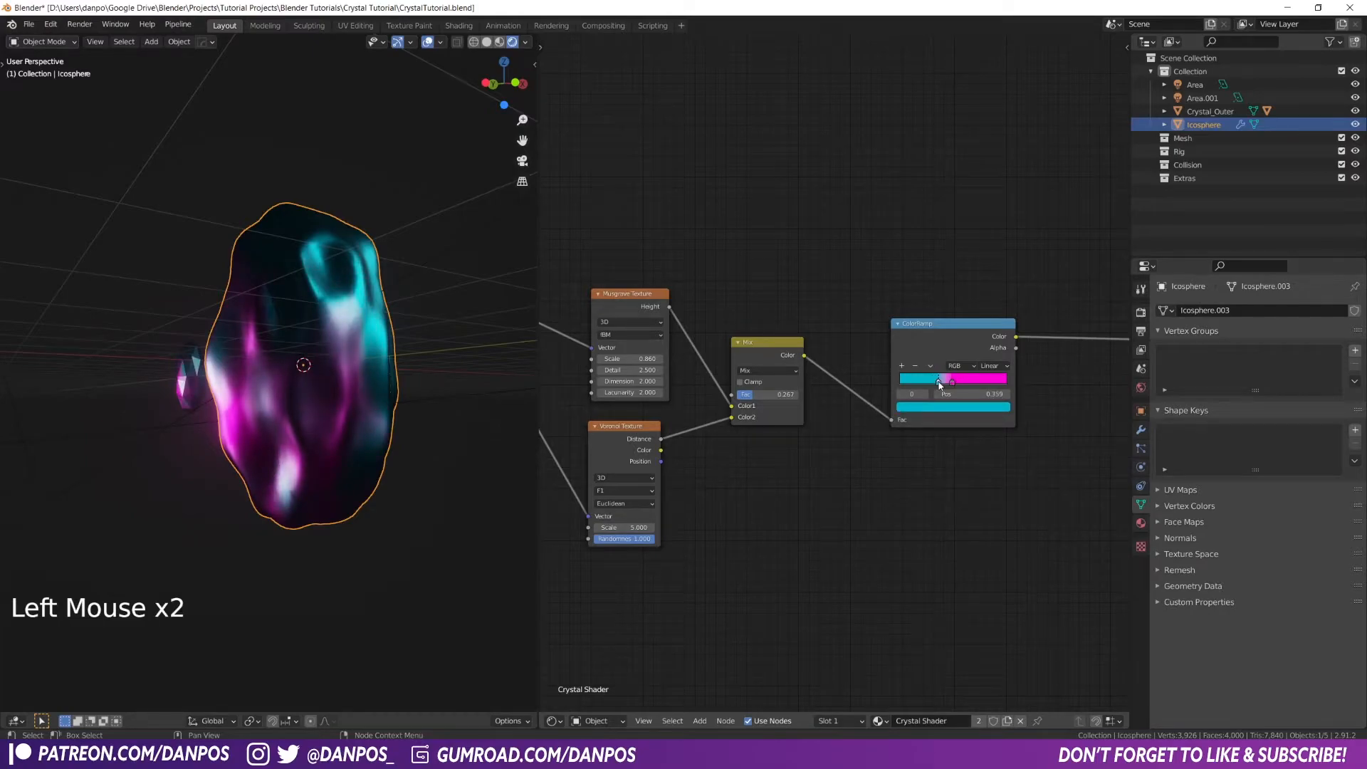
pyautogui.click(952, 383)
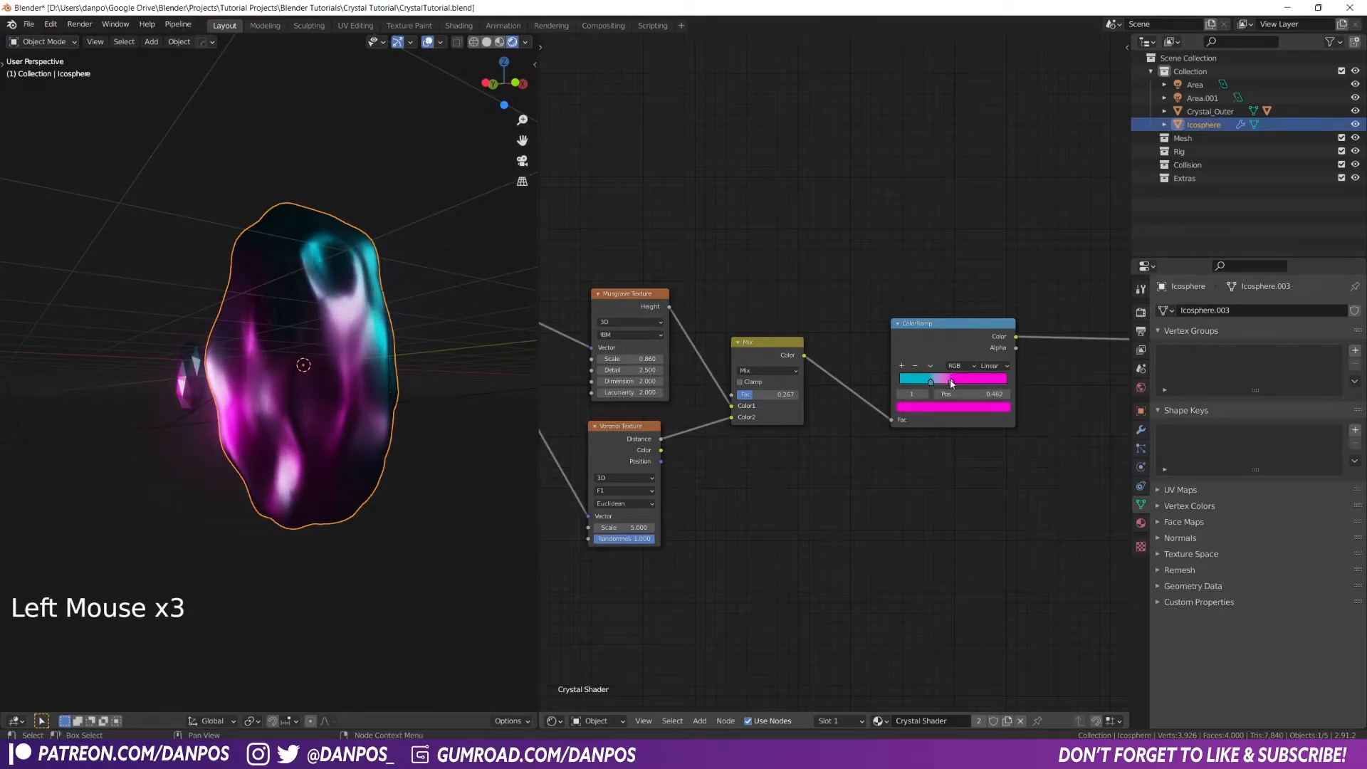
# Set the Mapping node's X location to -3.41 m and the Value node to 0.570, checking the crystal's colours
pyautogui.moveTo(318, 463); pyautogui.dragTo(279, 455, button='middle')
pyautogui.moveTo(566, 493); pyautogui.dragTo(988, 522, button='middle')
pyautogui.moveTo(513, 470); pyautogui.dragTo(308, 453, button='middle')
pyautogui.scroll(-2, 245, 456)
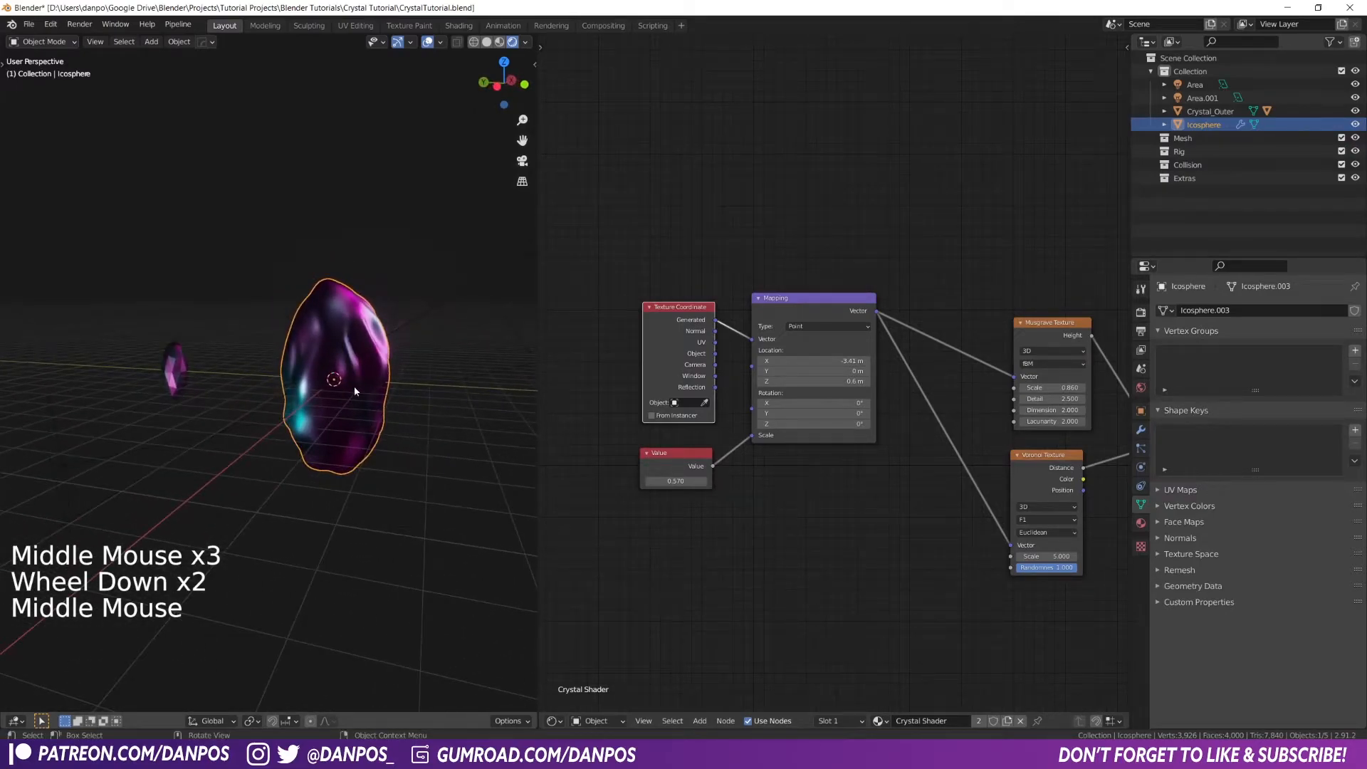
pyautogui.moveTo(354, 390); pyautogui.dragTo(287, 472, button='middle')
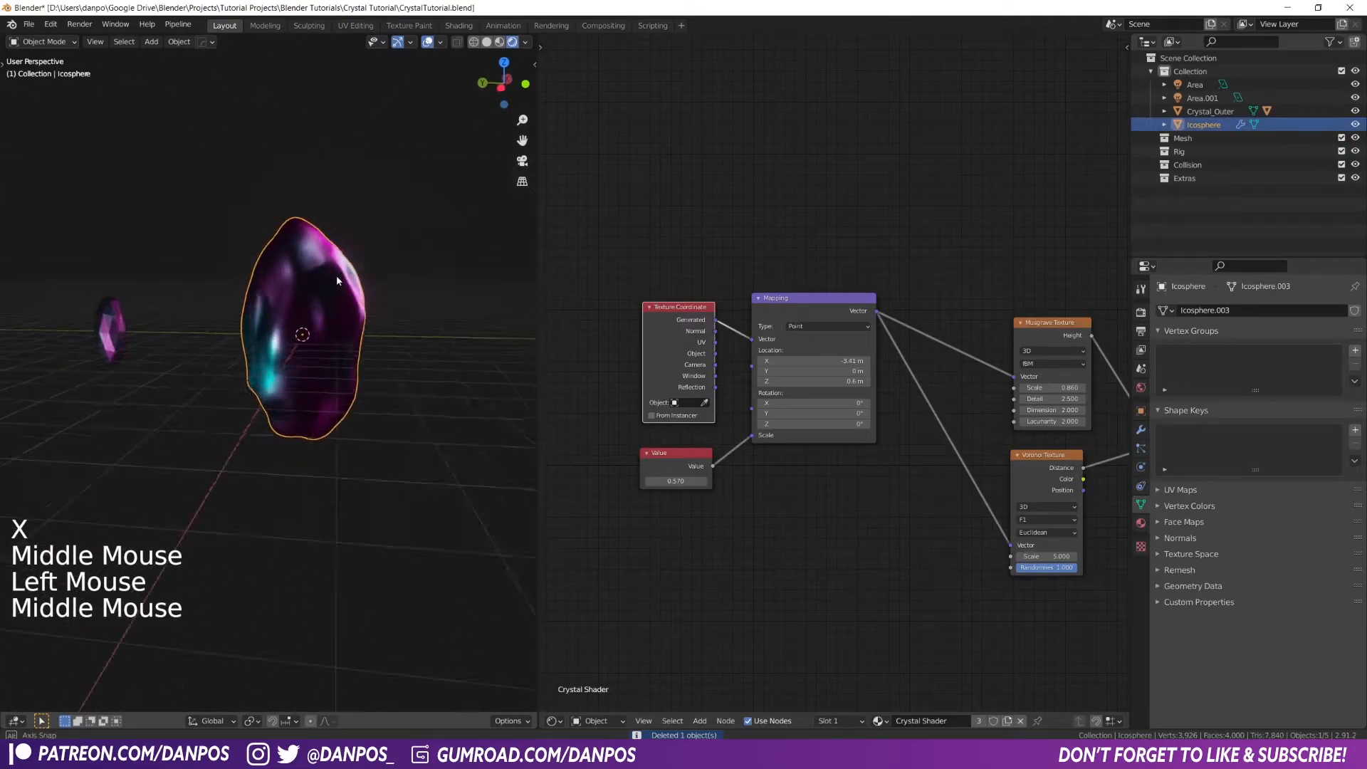
pyautogui.moveTo(336, 275)
pyautogui.mouseDown(button='middle')
pyautogui.moveTo(403, 374)
pyautogui.moveTo(333, 316)
pyautogui.moveTo(306, 356)
pyautogui.mouseUp(button='middle')
# In Material Preview, apply the ico sphere's Displace modifier and compare the mesh with the Subdivision modifier's viewport display off and on
pyautogui.press('z')
pyautogui.moveTo(398, 370); pyautogui.dragTo(513, 367, button='middle')
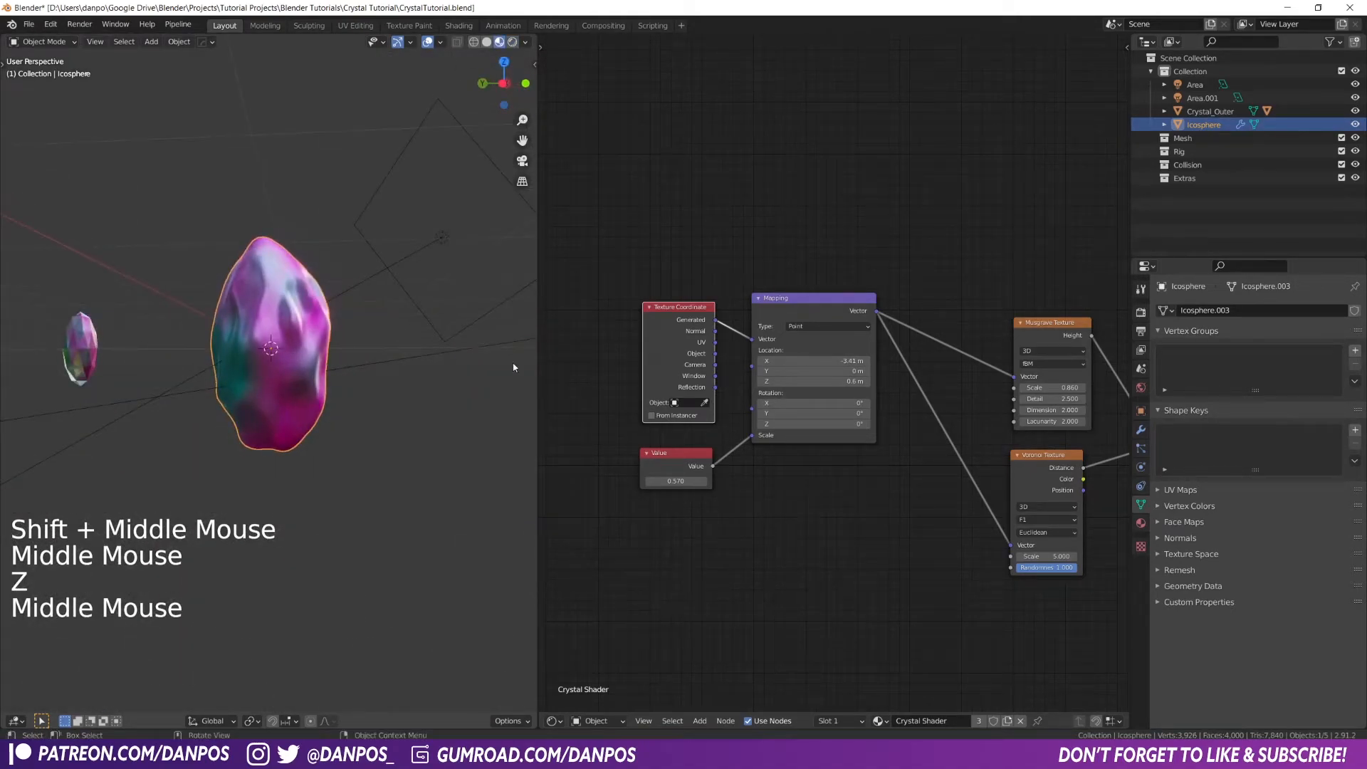
pyautogui.click(1140, 431)
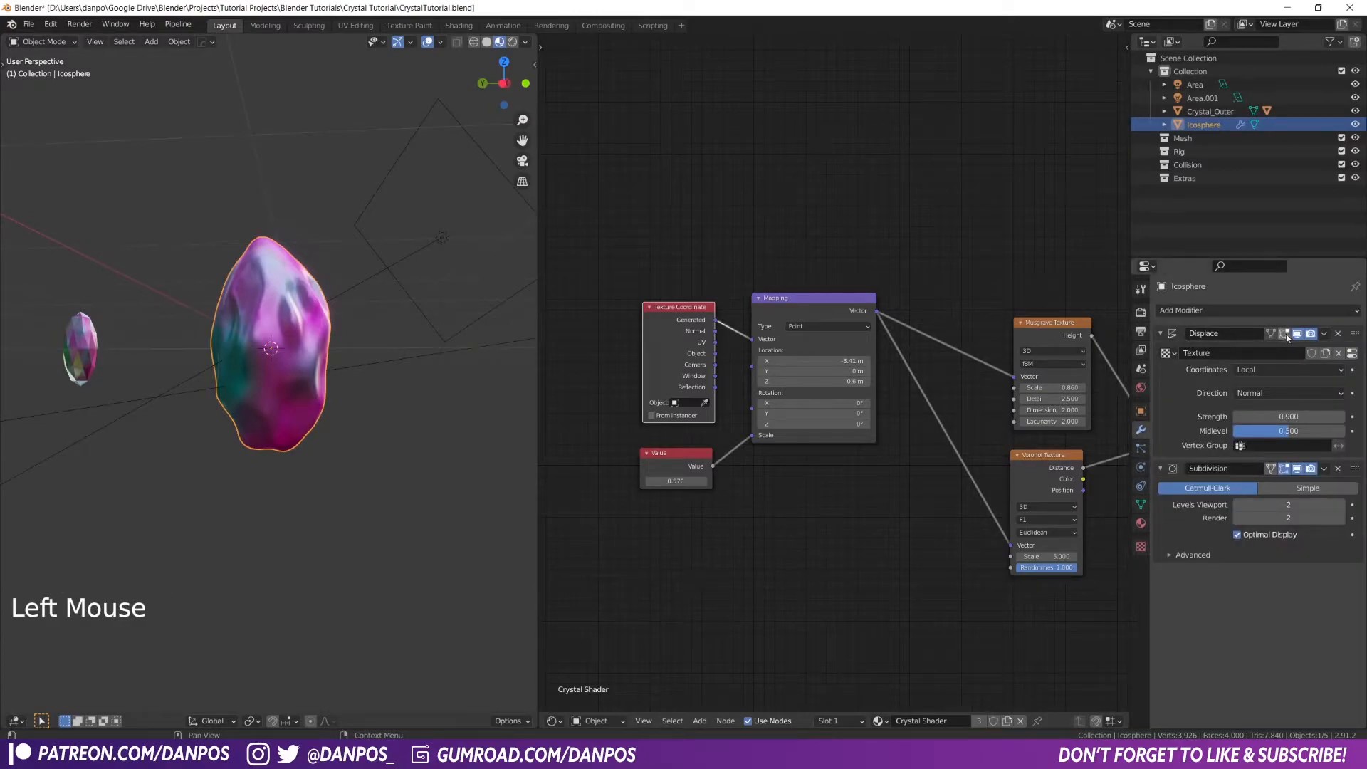
pyautogui.click(1325, 334)
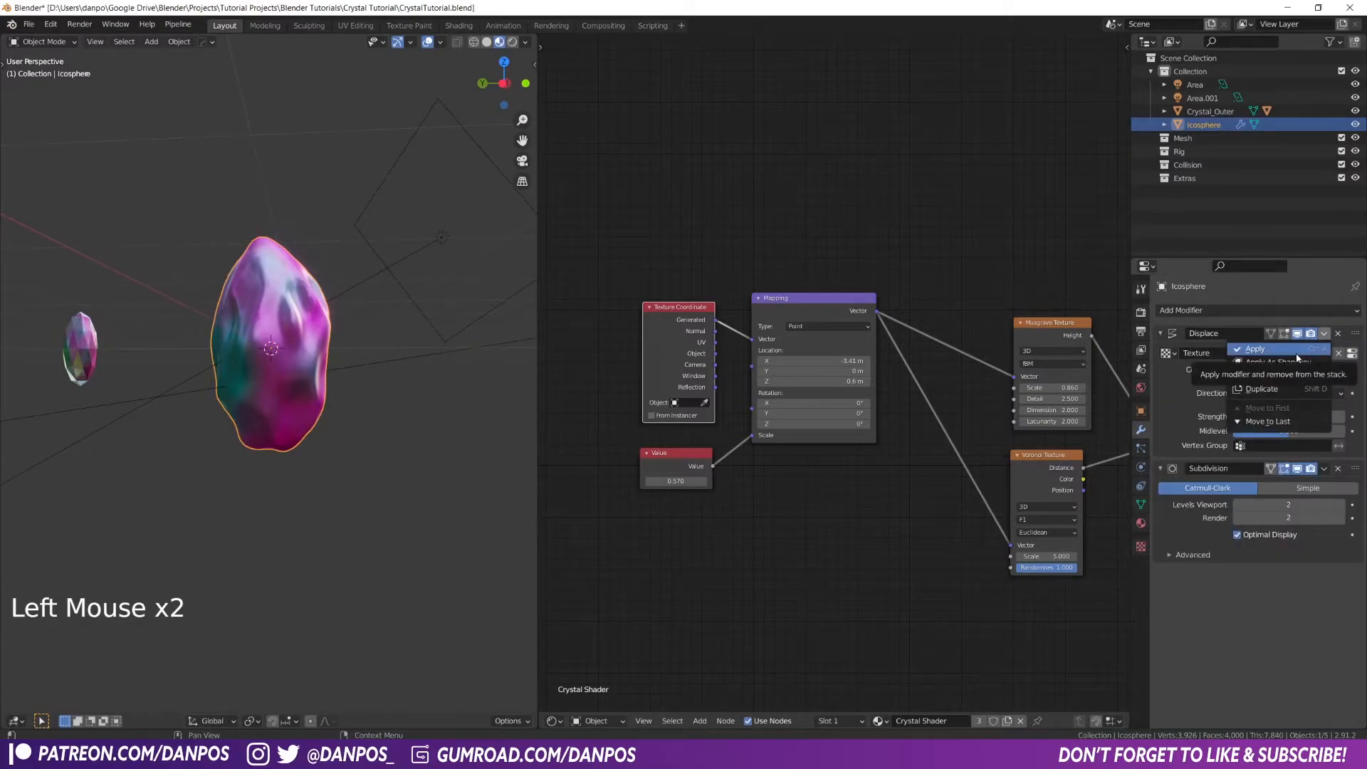
pyautogui.click(1297, 356)
pyautogui.click(1298, 334)
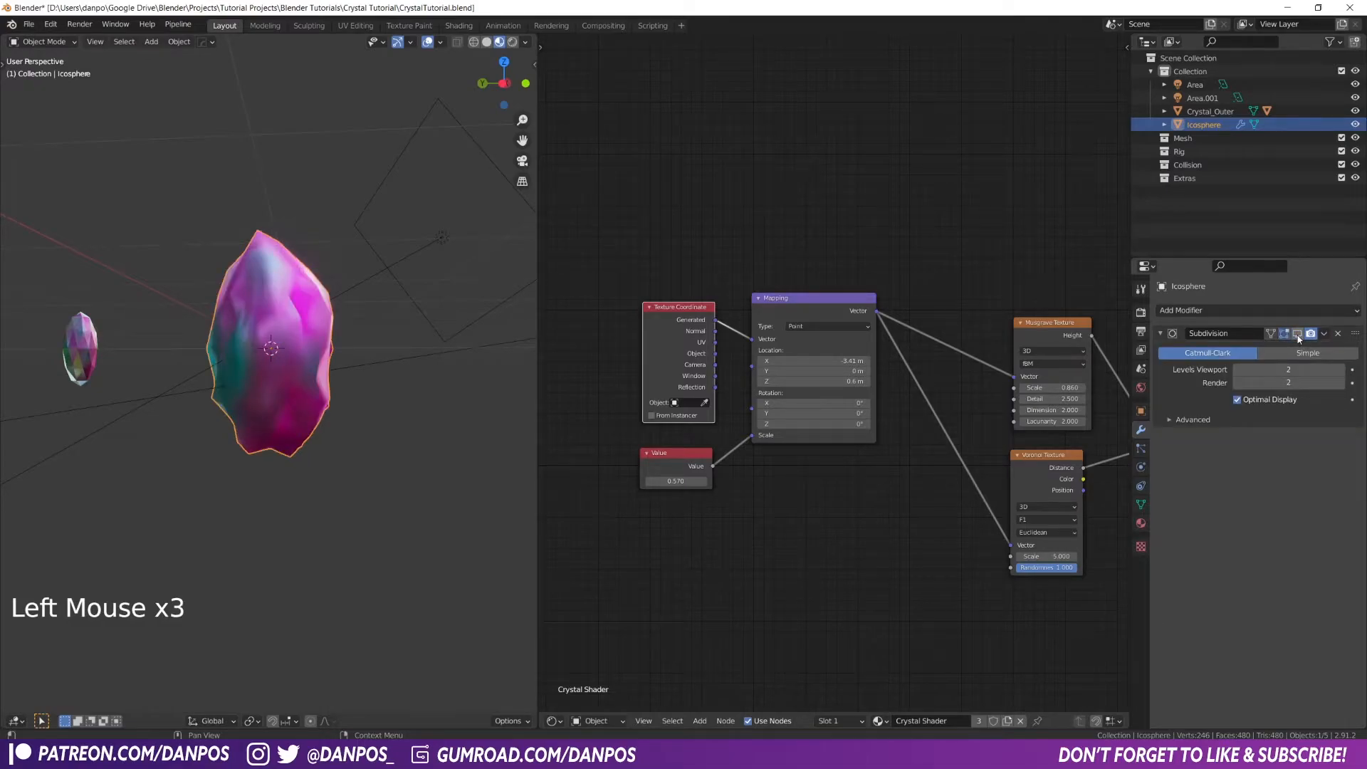
pyautogui.click(1297, 334)
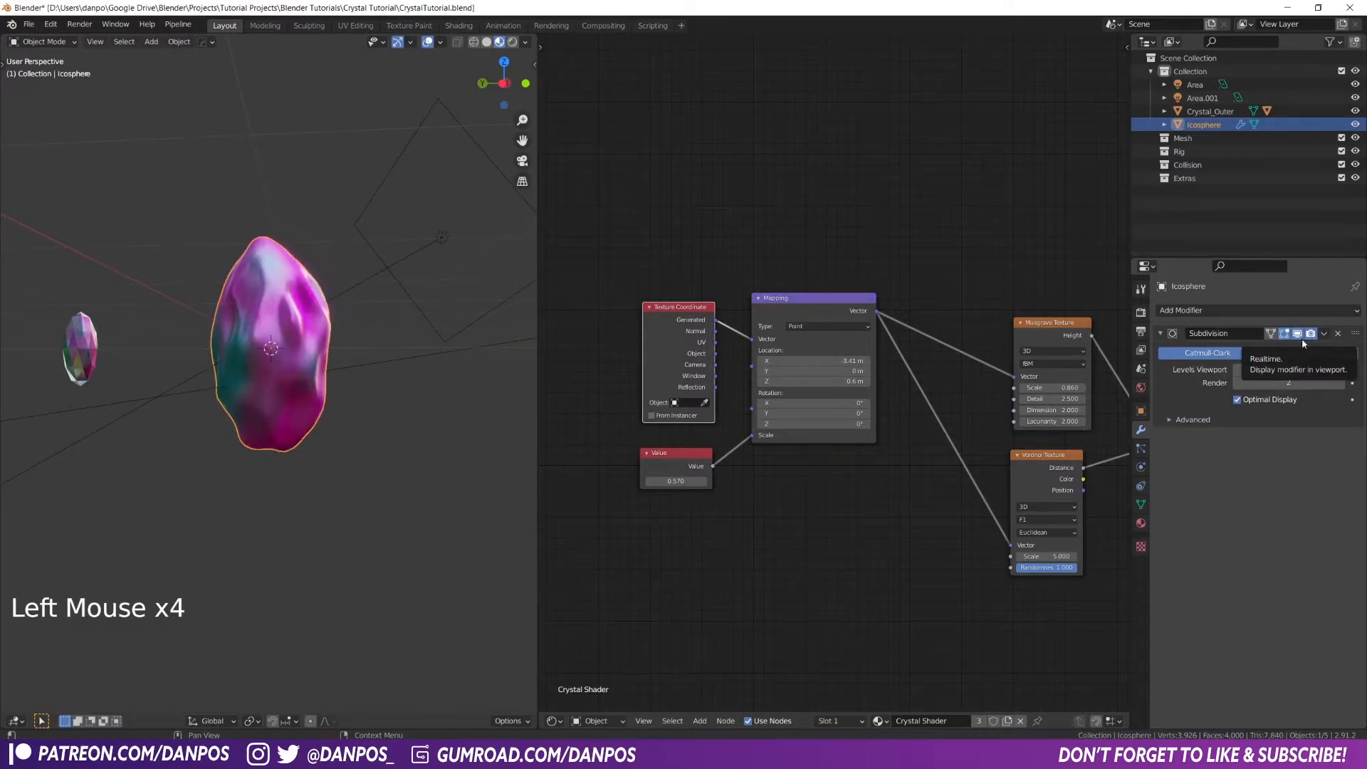
# Duplicate the ico sphere in place, without moving the copy
pyautogui.moveTo(287, 306); pyautogui.dragTo(262, 331, button='middle')
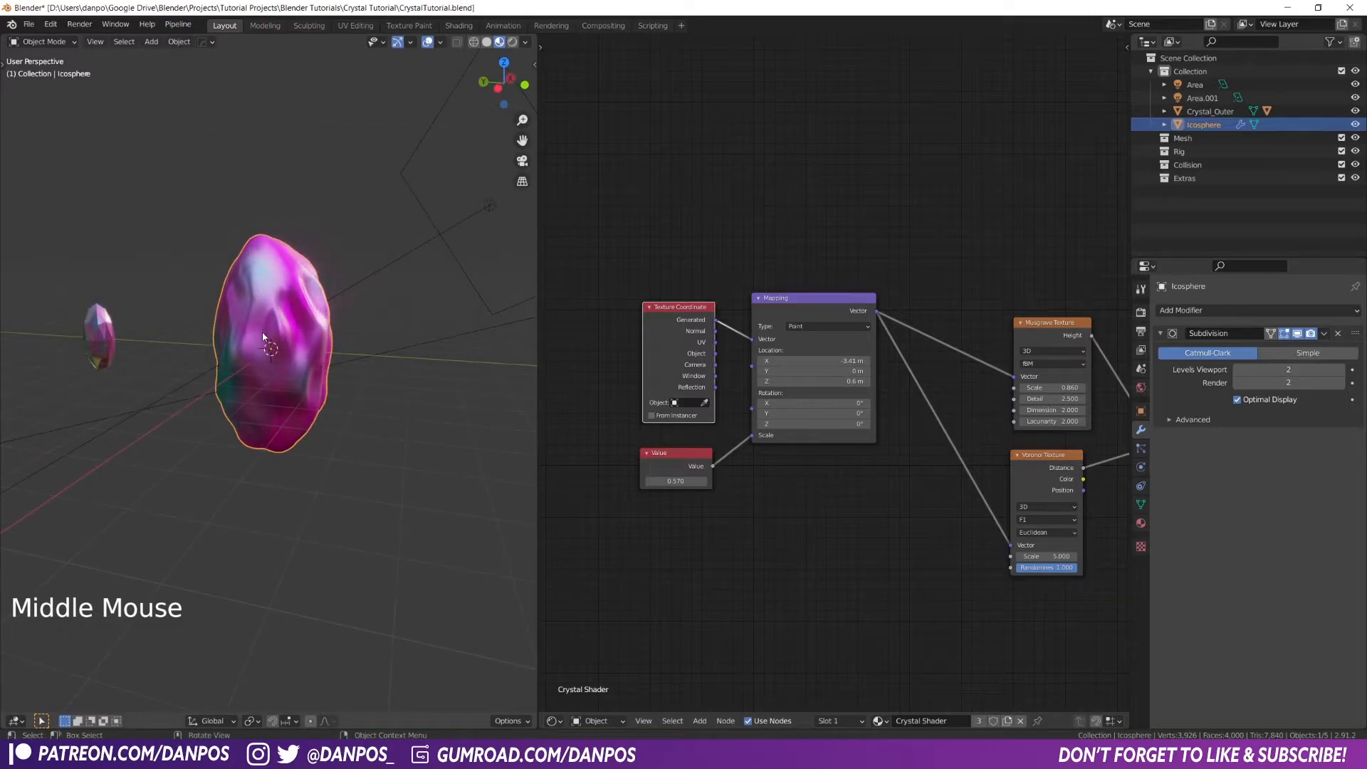
pyautogui.hotkey('shift', 'd')
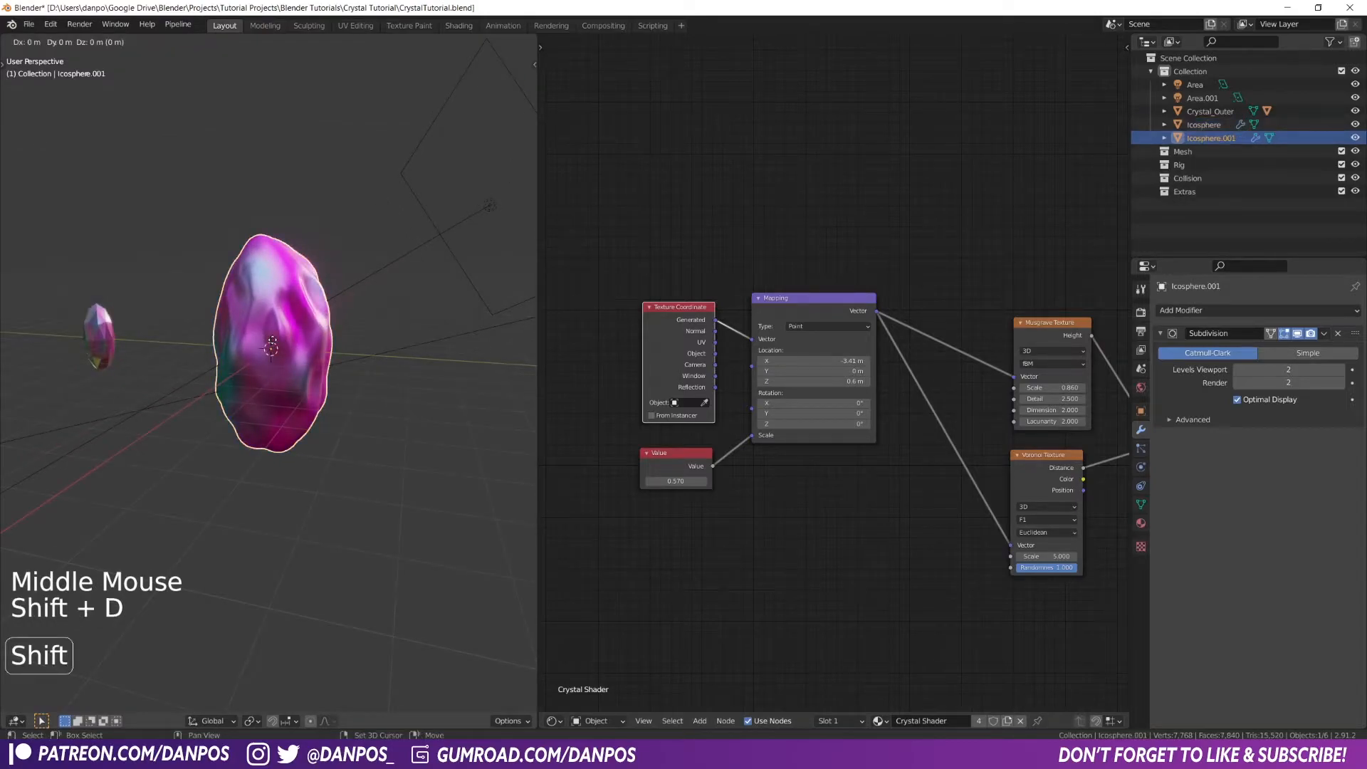
pyautogui.rightClick(272, 339)
# In Edit Mode, scale the duplicate's whole mesh up to about 1.047, and return to Object Mode
pyautogui.click(44, 41)
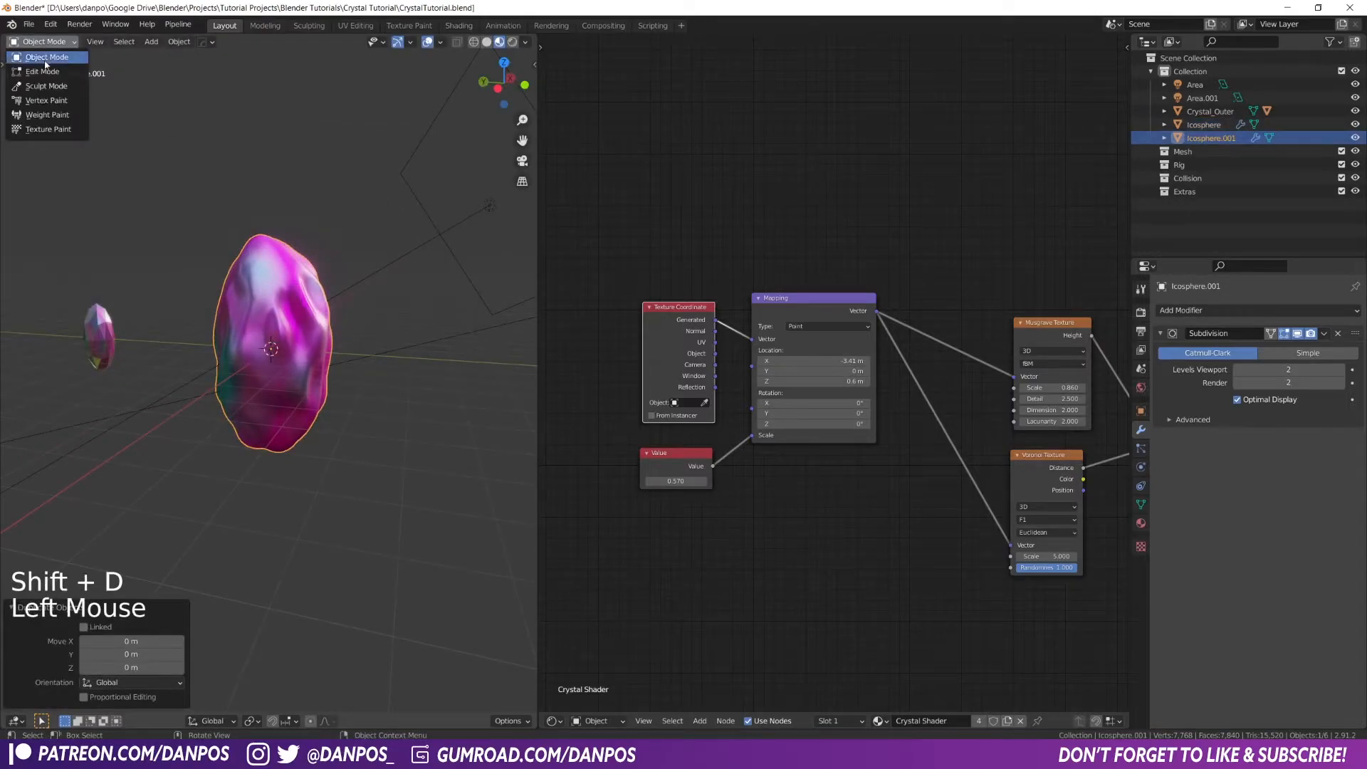
pyautogui.click(39, 59)
pyautogui.press('s')
pyautogui.press('shift')
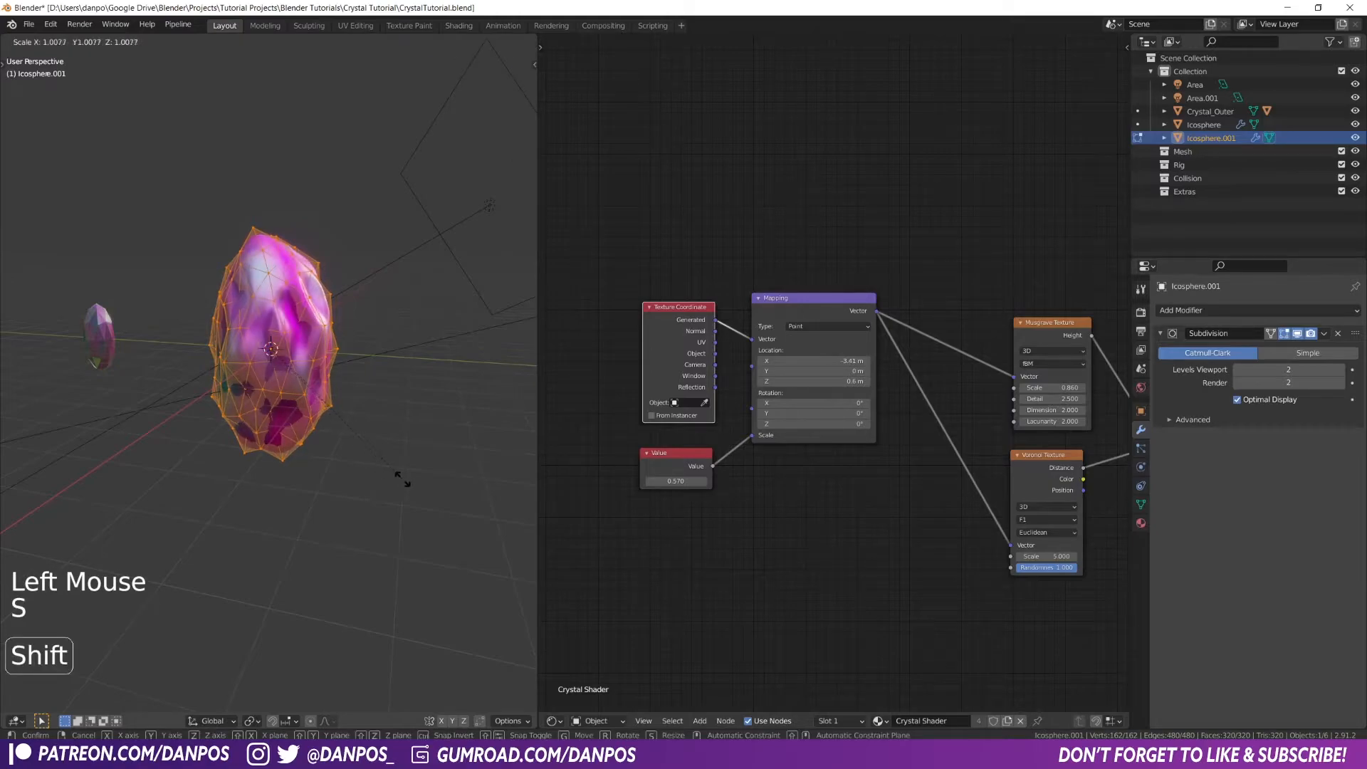
pyautogui.click(489, 491)
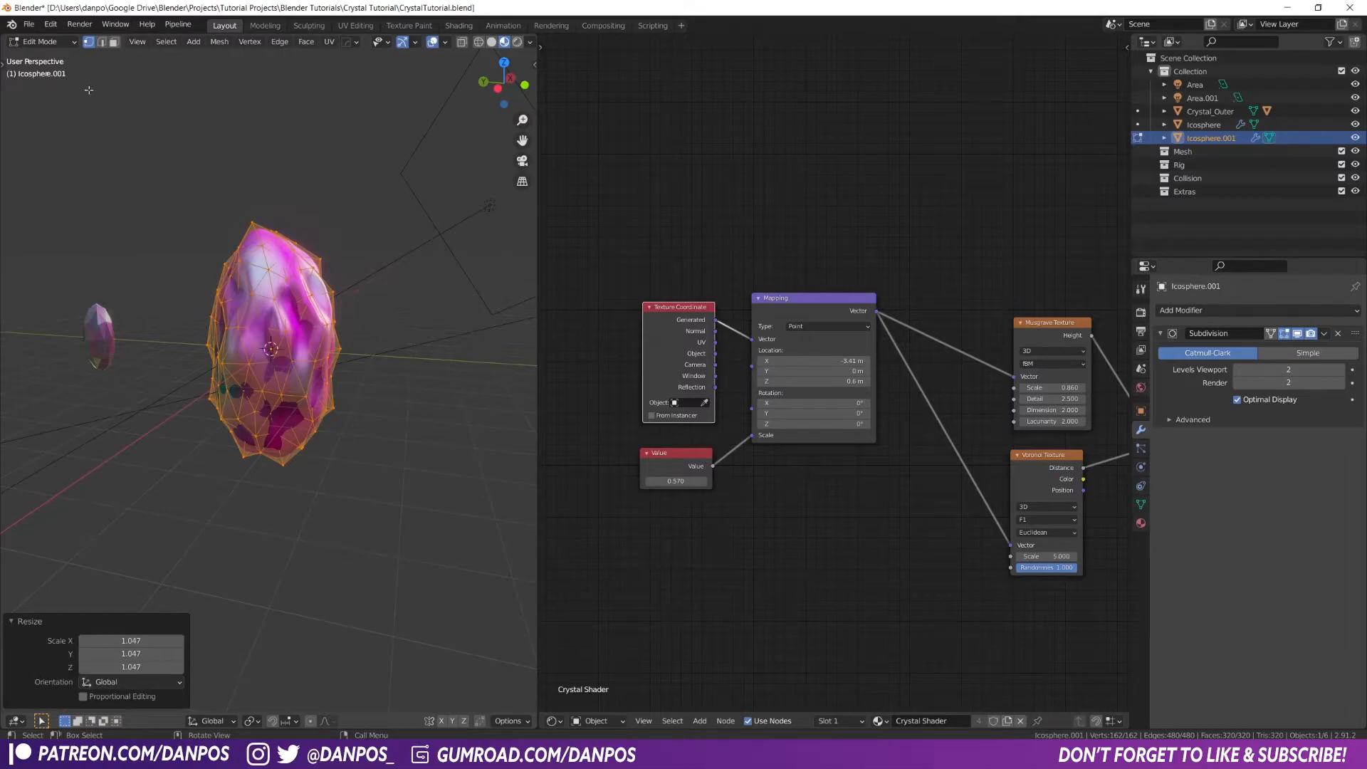
pyautogui.click(43, 41)
pyautogui.click(62, 60)
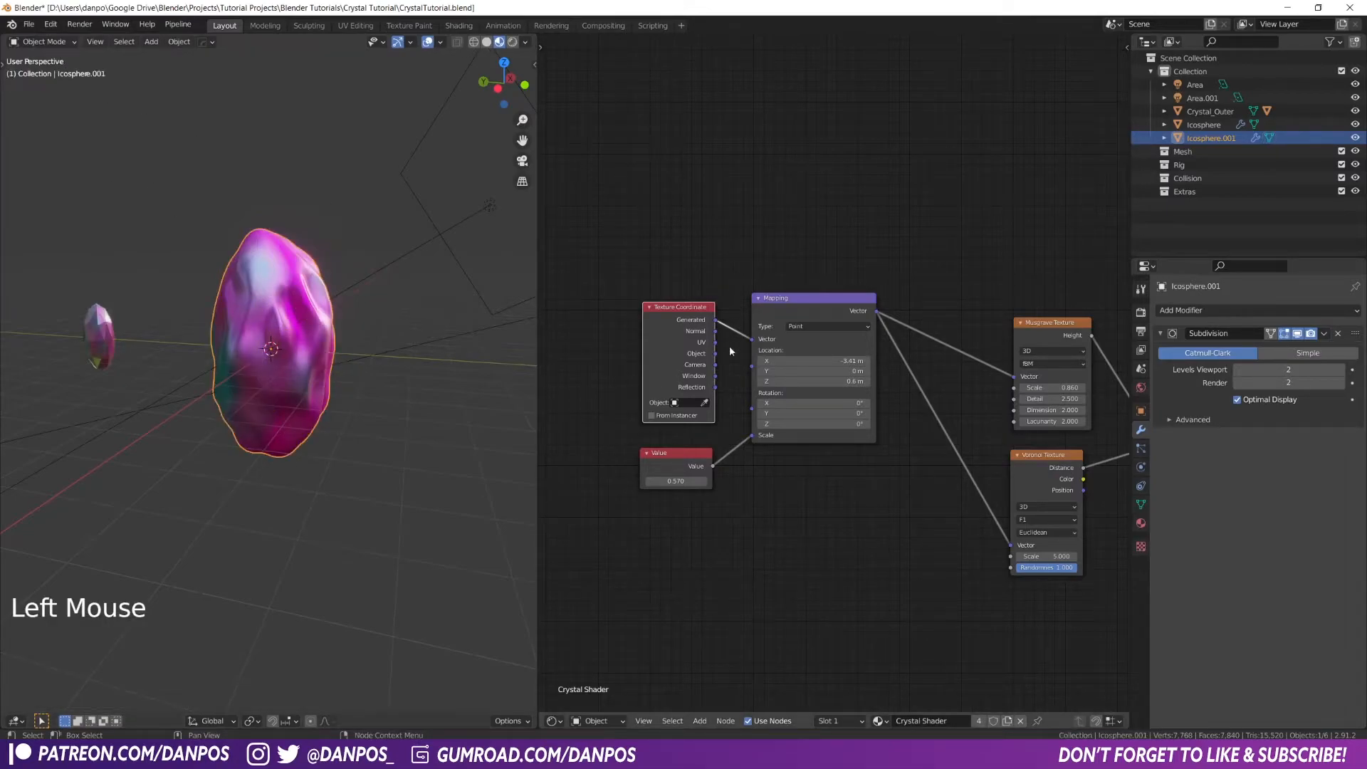
# Assign the existing CrystalExterior material to the duplicated ico sphere and inspect the resulting outer shell up close
pyautogui.click(880, 721)
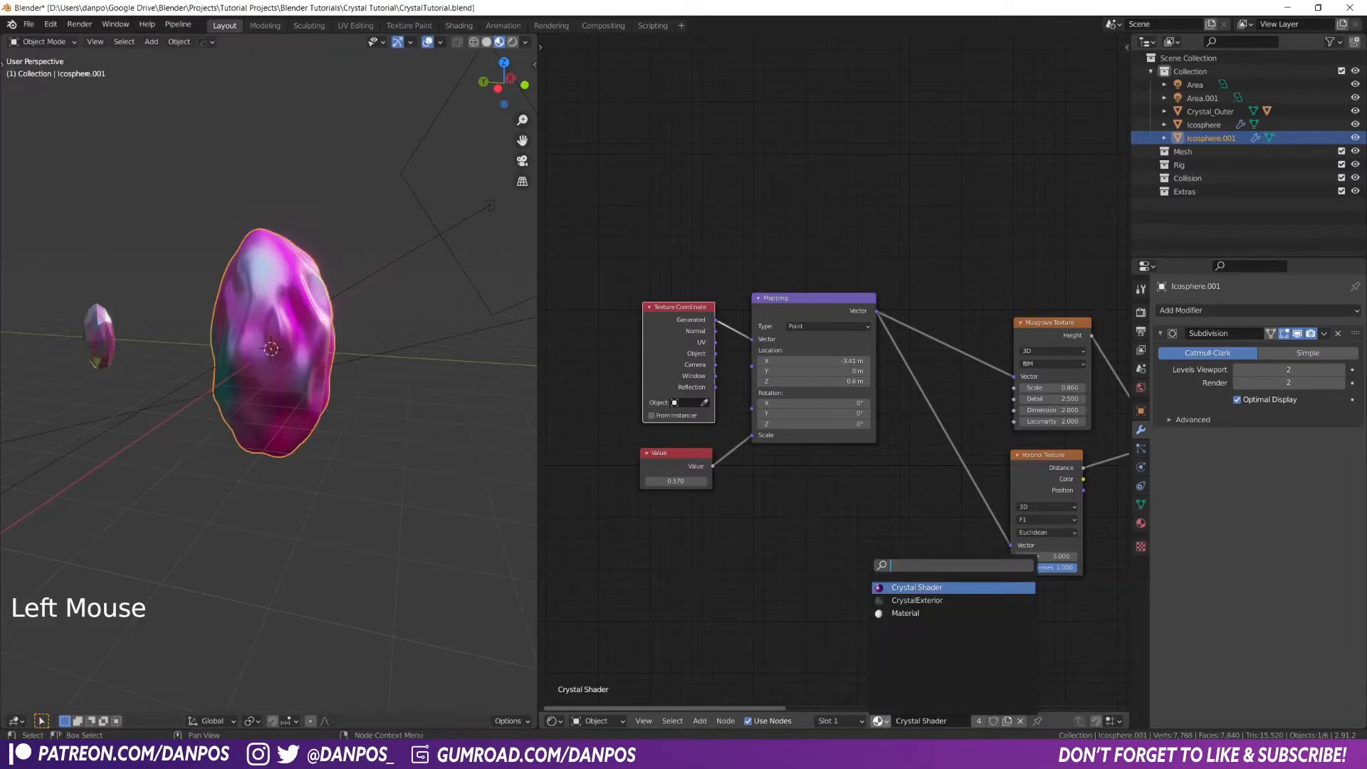
pyautogui.click(908, 612)
pyautogui.moveTo(487, 456); pyautogui.dragTo(283, 369, button='middle')
pyautogui.scroll(4, 271, 319)
pyautogui.keyDown('shift'); pyautogui.moveTo(271, 319); pyautogui.dragTo(314, 323, button='middle'); pyautogui.keyUp('shift')
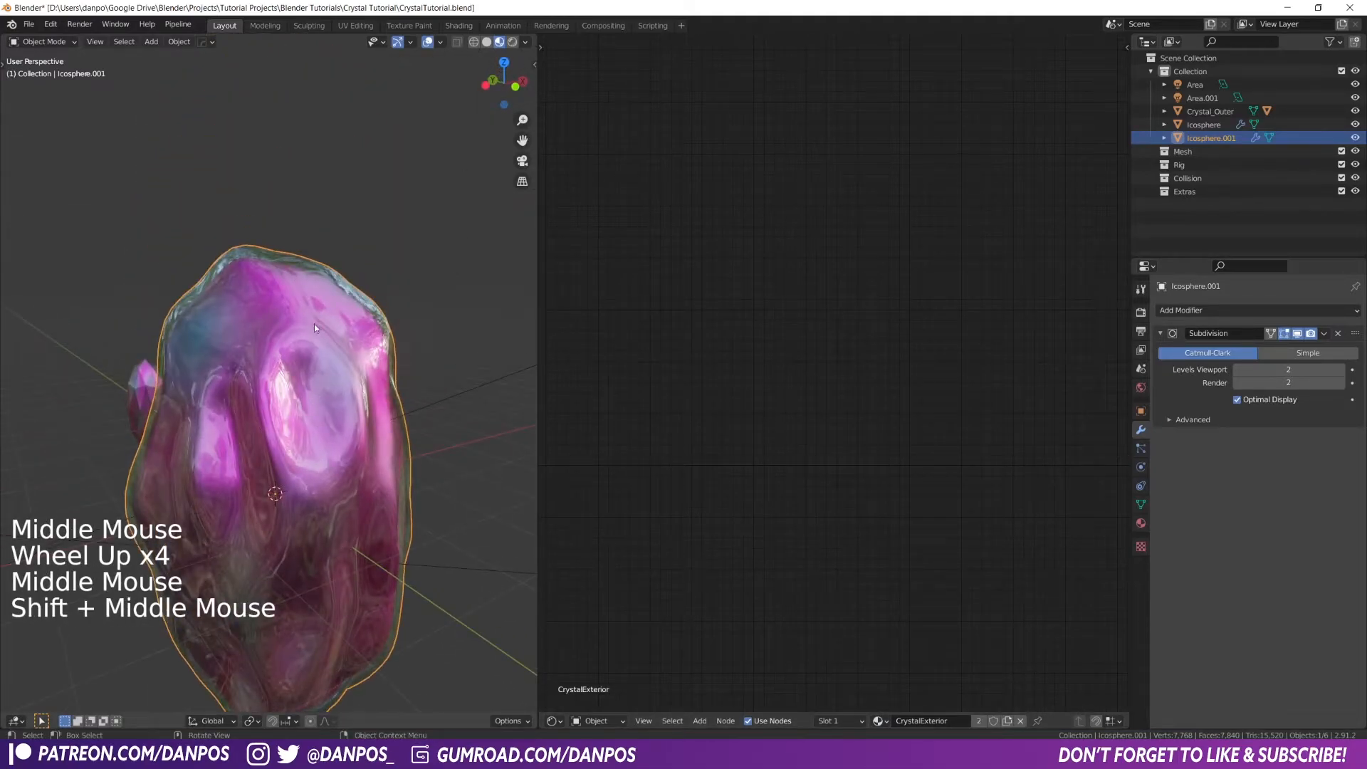
pyautogui.scroll(4, 303, 275)
pyautogui.scroll(-1, 259, 218)
pyautogui.scroll(-3, 259, 218)
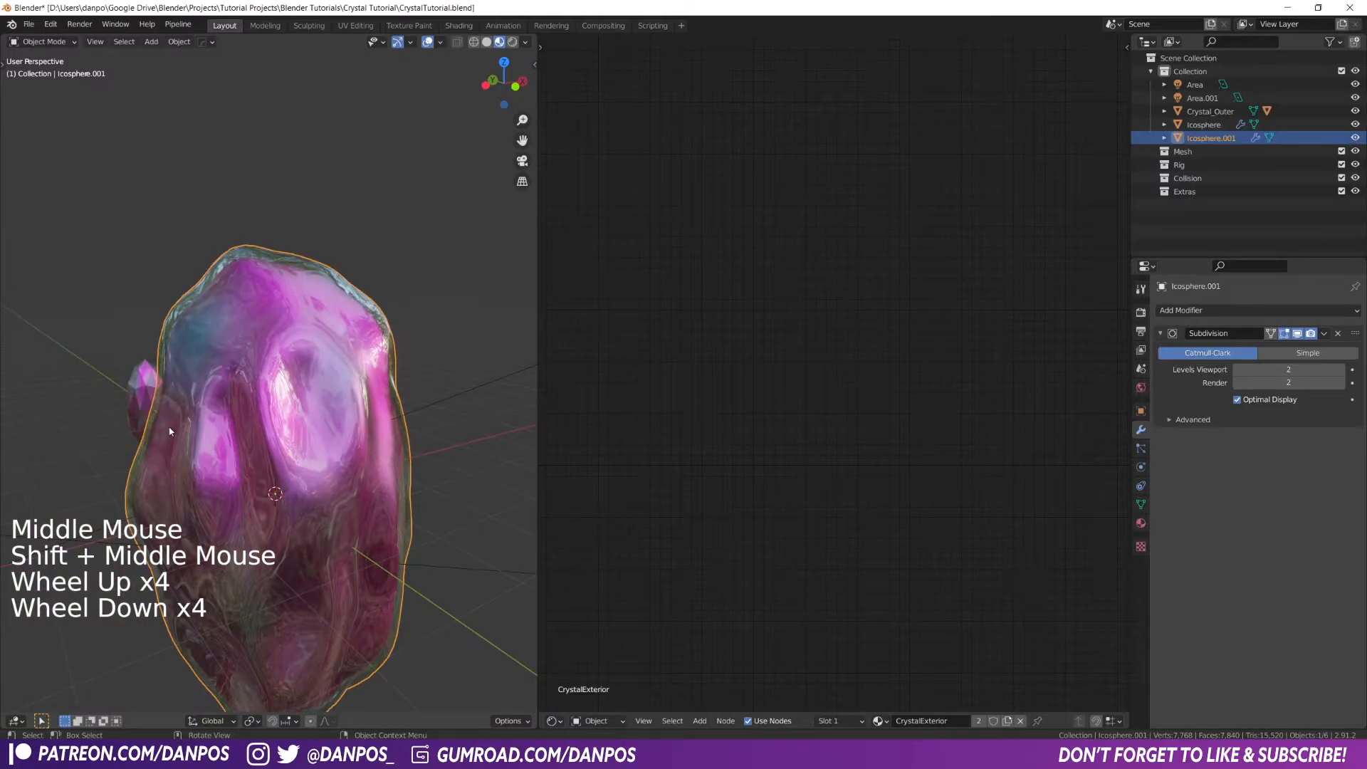
pyautogui.keyDown('shift'); pyautogui.moveTo(259, 218); pyautogui.dragTo(241, 249, button='middle'); pyautogui.keyUp('shift')
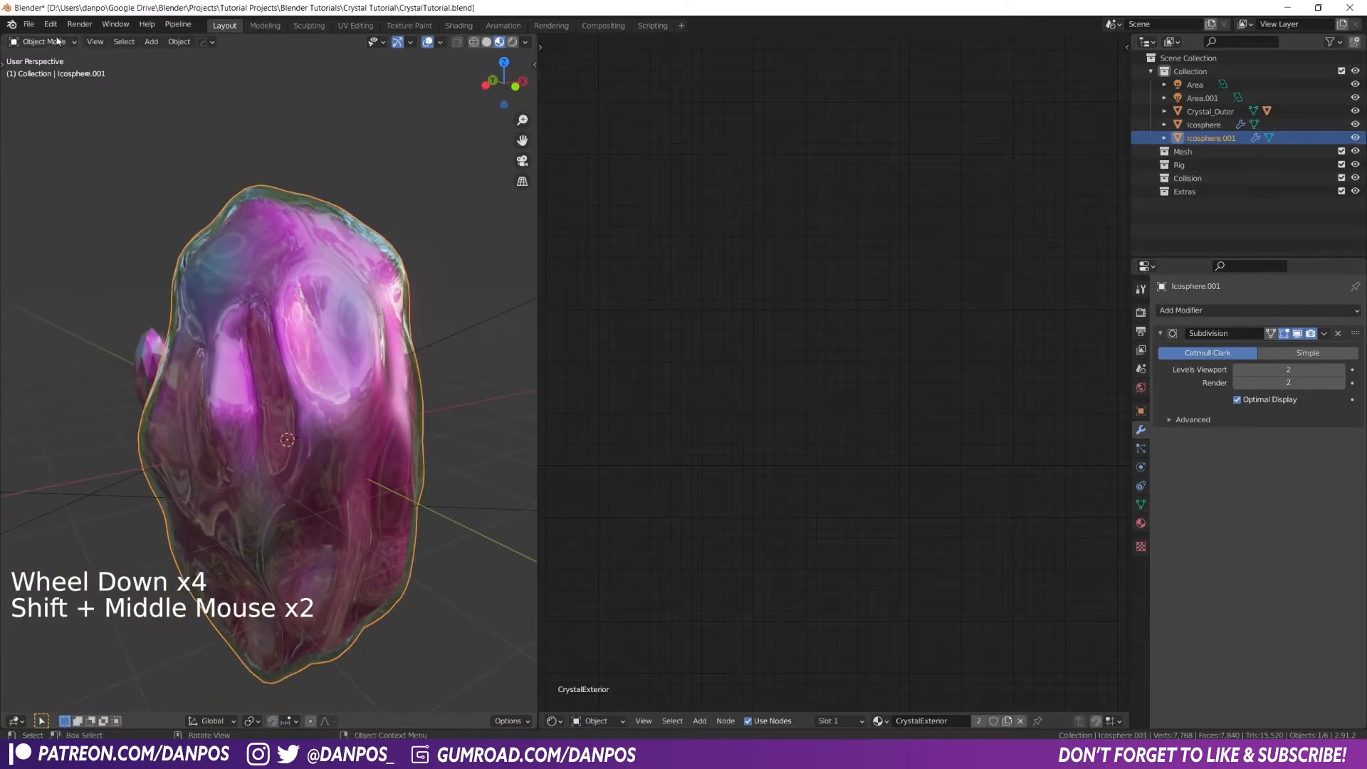
# Scale the outer shell's mesh down slightly in Edit Mode, to about 0.99, and return to Object Mode
pyautogui.moveTo(59, 41); pyautogui.dragTo(43, 57)
pyautogui.press('s')
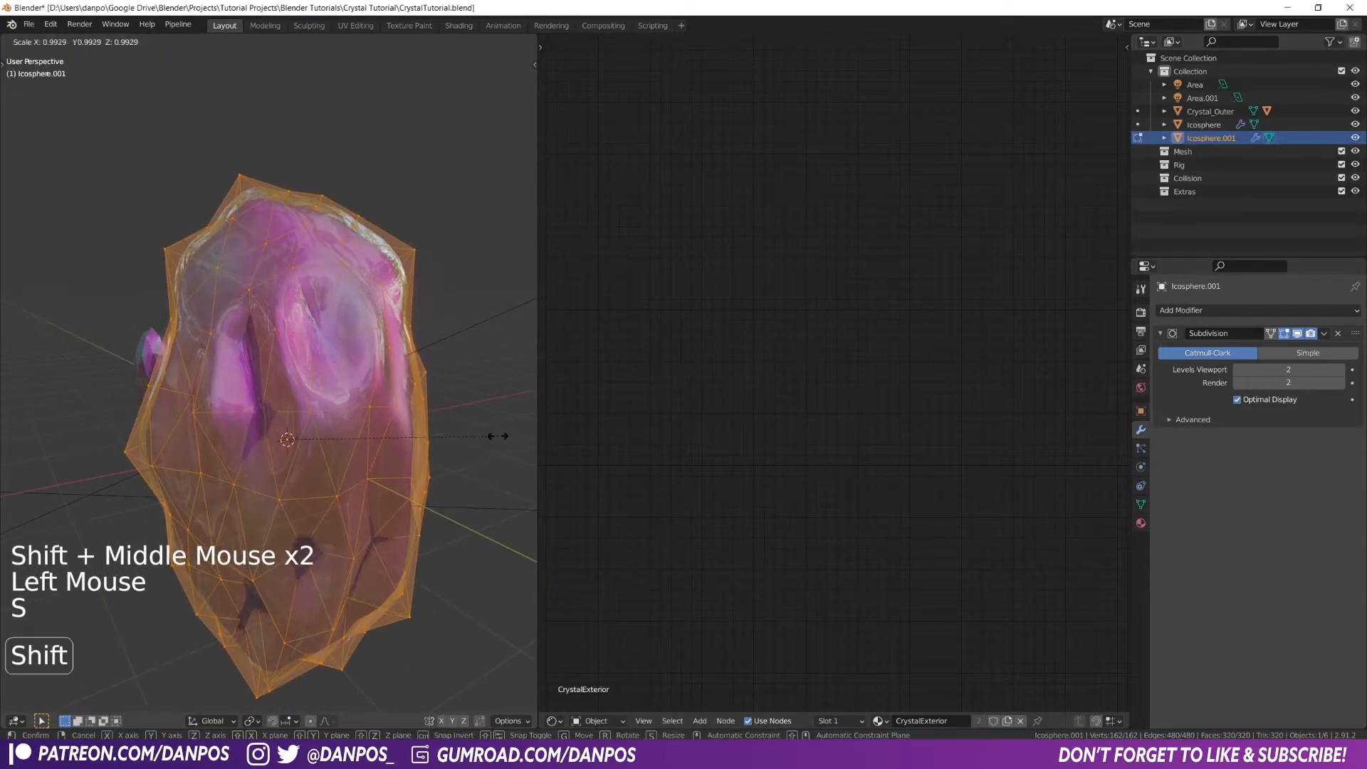
pyautogui.click(483, 427)
pyautogui.press('Tab')
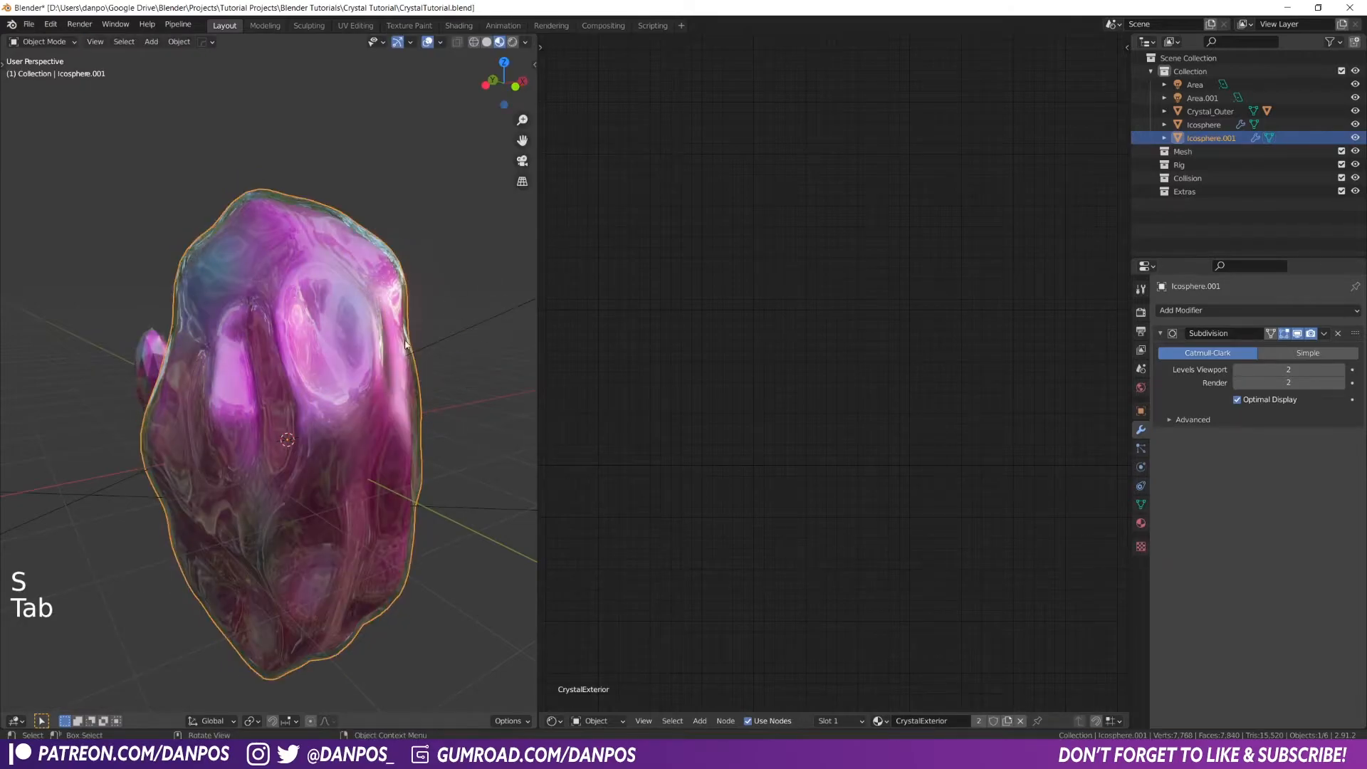
# Switch the viewport to Rendered shading and add a camera to the scene
pyautogui.moveTo(356, 427); pyautogui.dragTo(398, 460, button='middle')
pyautogui.press('KP_0')
pyautogui.moveTo(263, 412); pyautogui.dragTo(296, 418, button='middle')
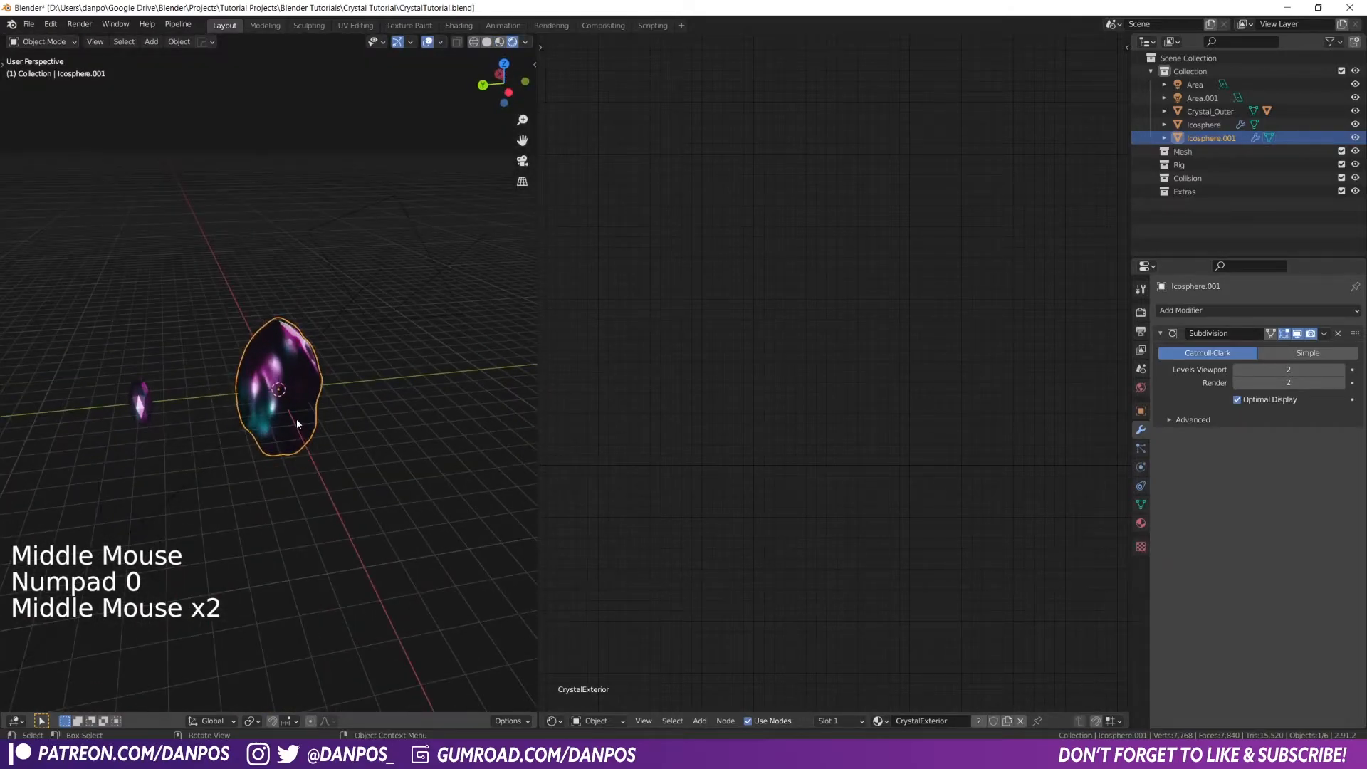
pyautogui.hotkey('shift', 'a')
pyautogui.moveTo(296, 419)
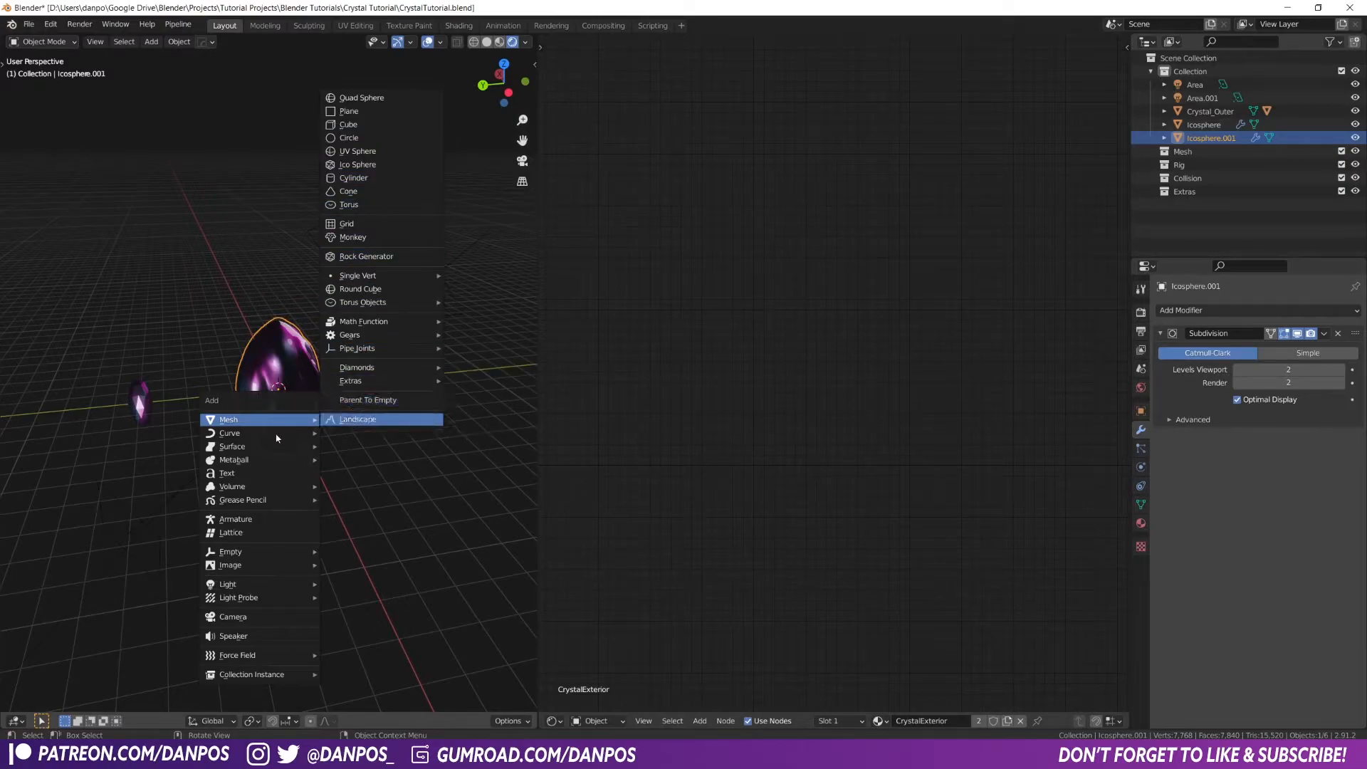
pyautogui.click(257, 622)
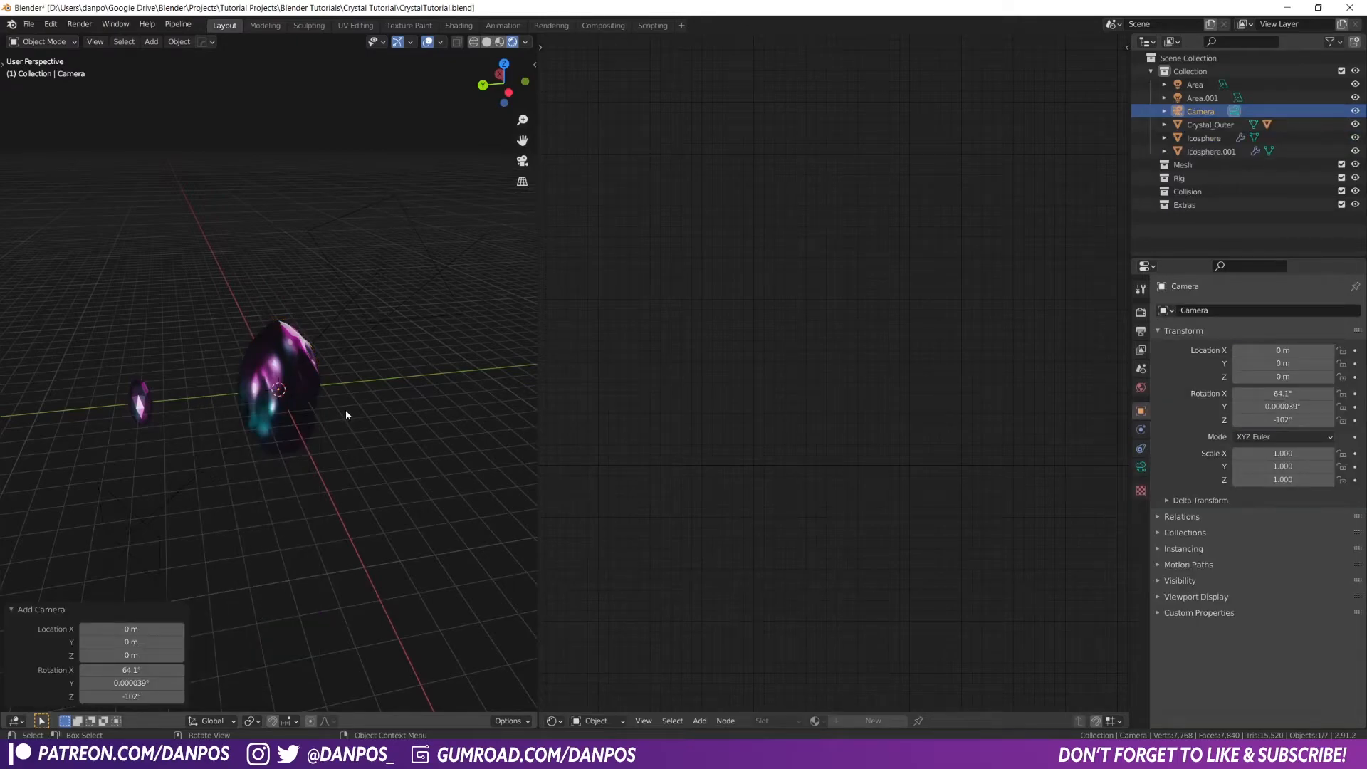
# Look through the new camera and reposition it with walk navigation
pyautogui.press('KP_0')
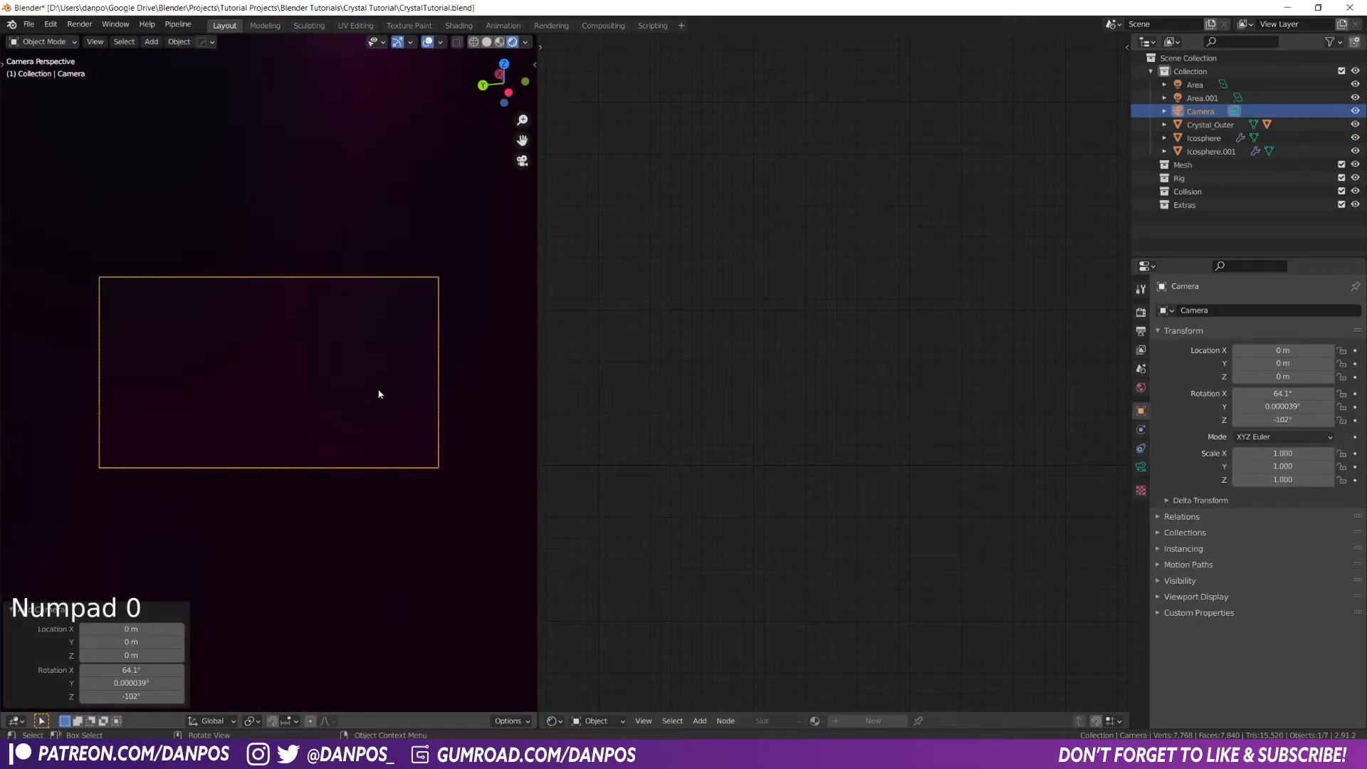
pyautogui.hotkey('shift', '`')
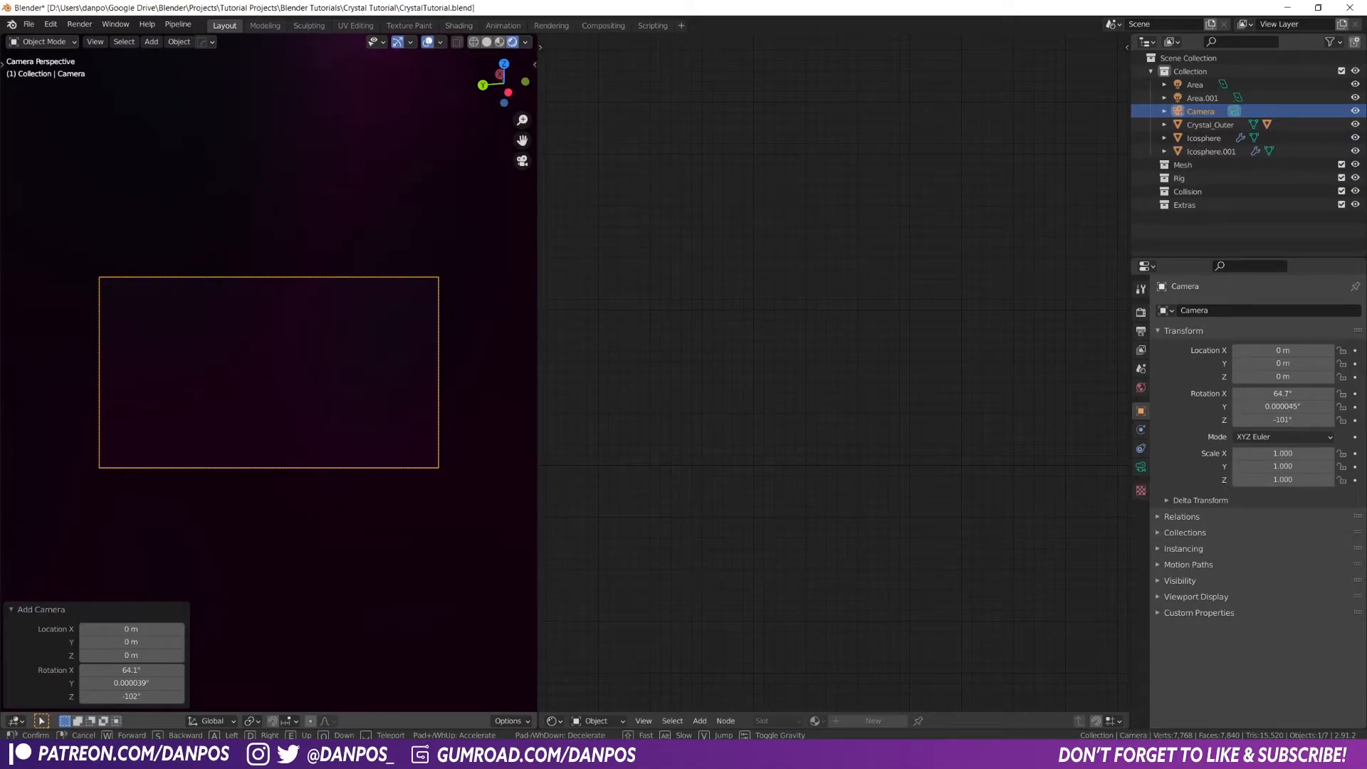
# Fly the camera backward from the scene origin until both crystals fit within its frame
pyautogui.press('s')
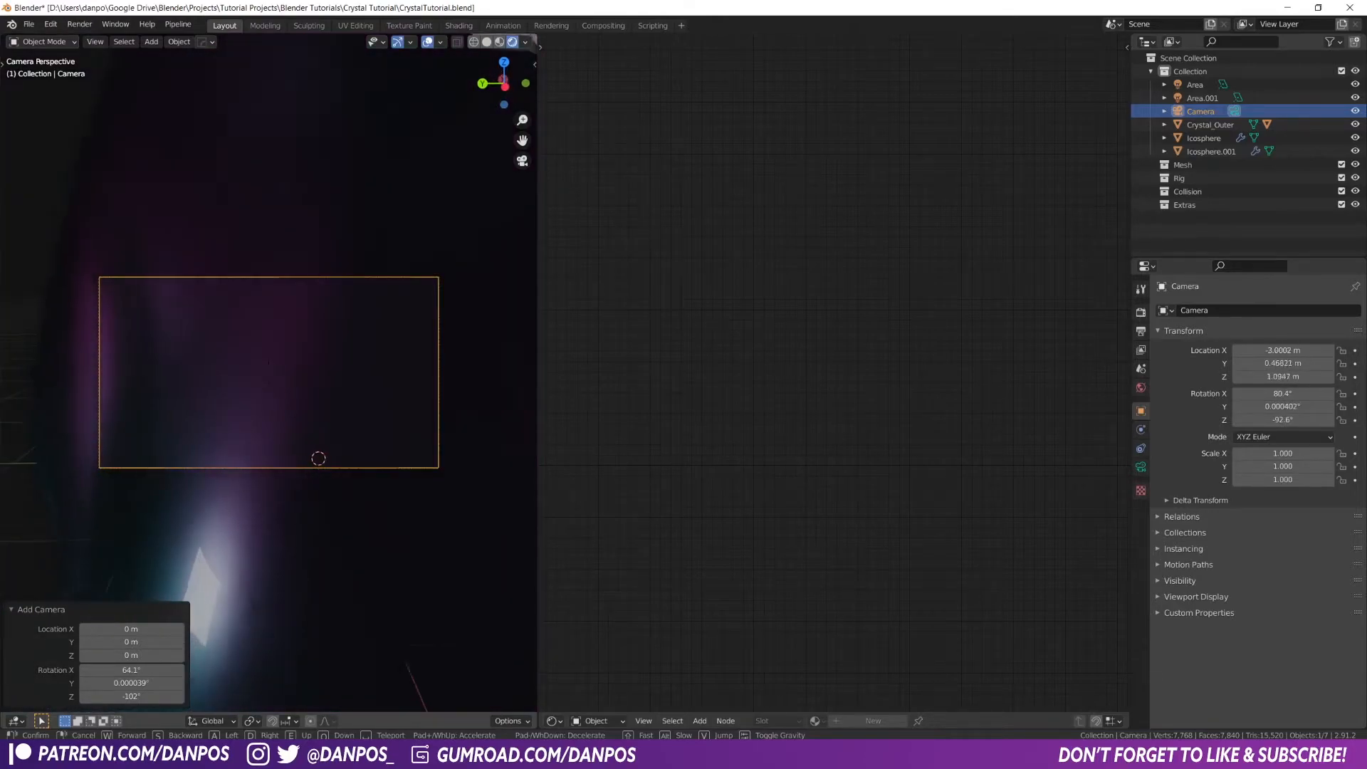
pyautogui.press('s')
pyautogui.press('d')
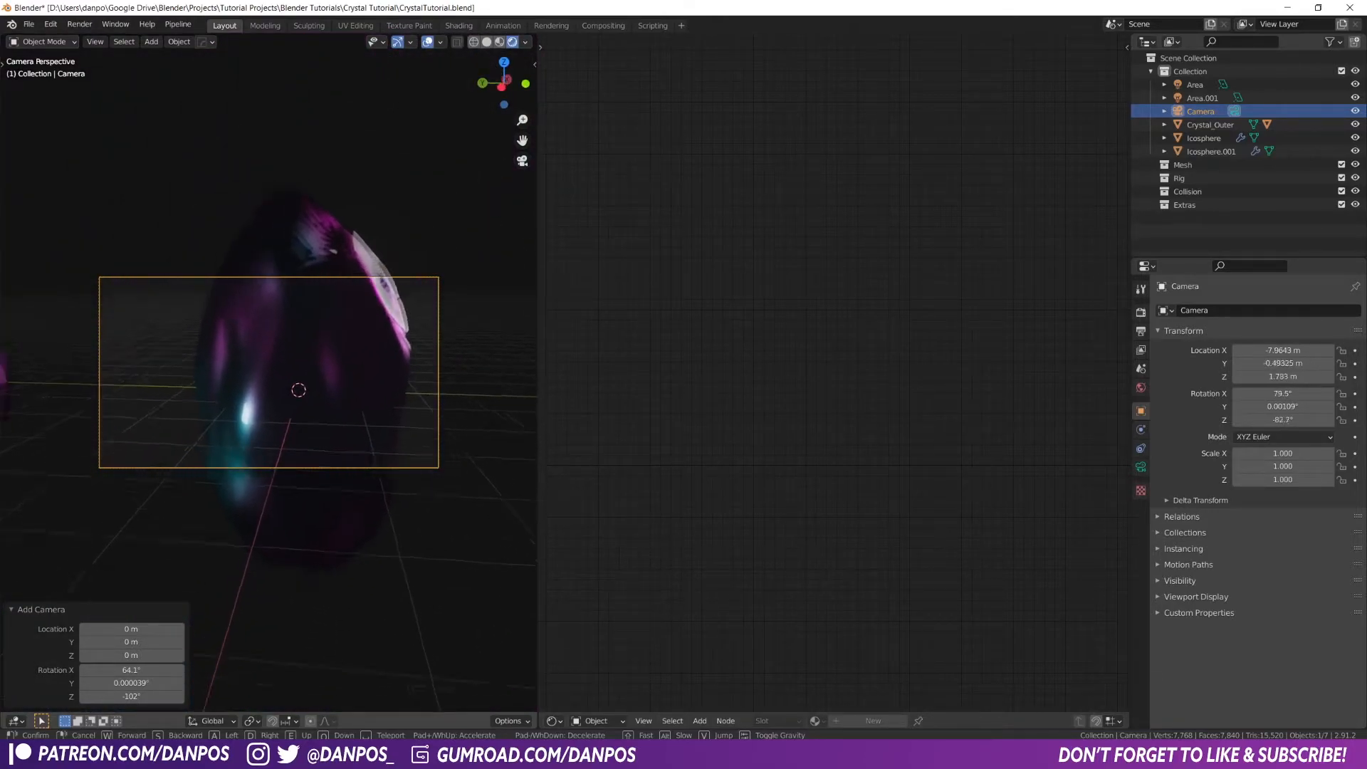
pyautogui.hotkey('shift', 's')
pyautogui.press('a')
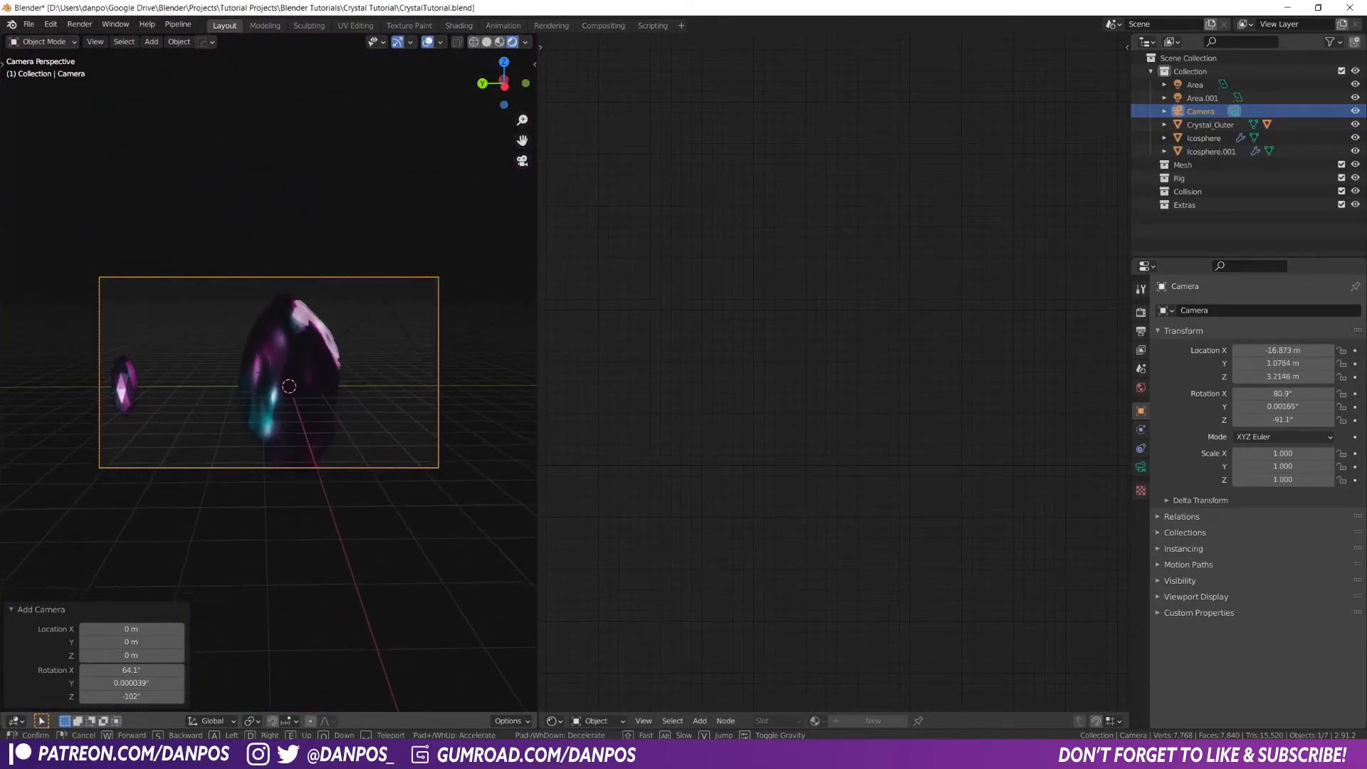
pyautogui.hotkey('shift', 's')
pyautogui.hotkey('shift', 'w')
pyautogui.press('d')
pyautogui.press('q')
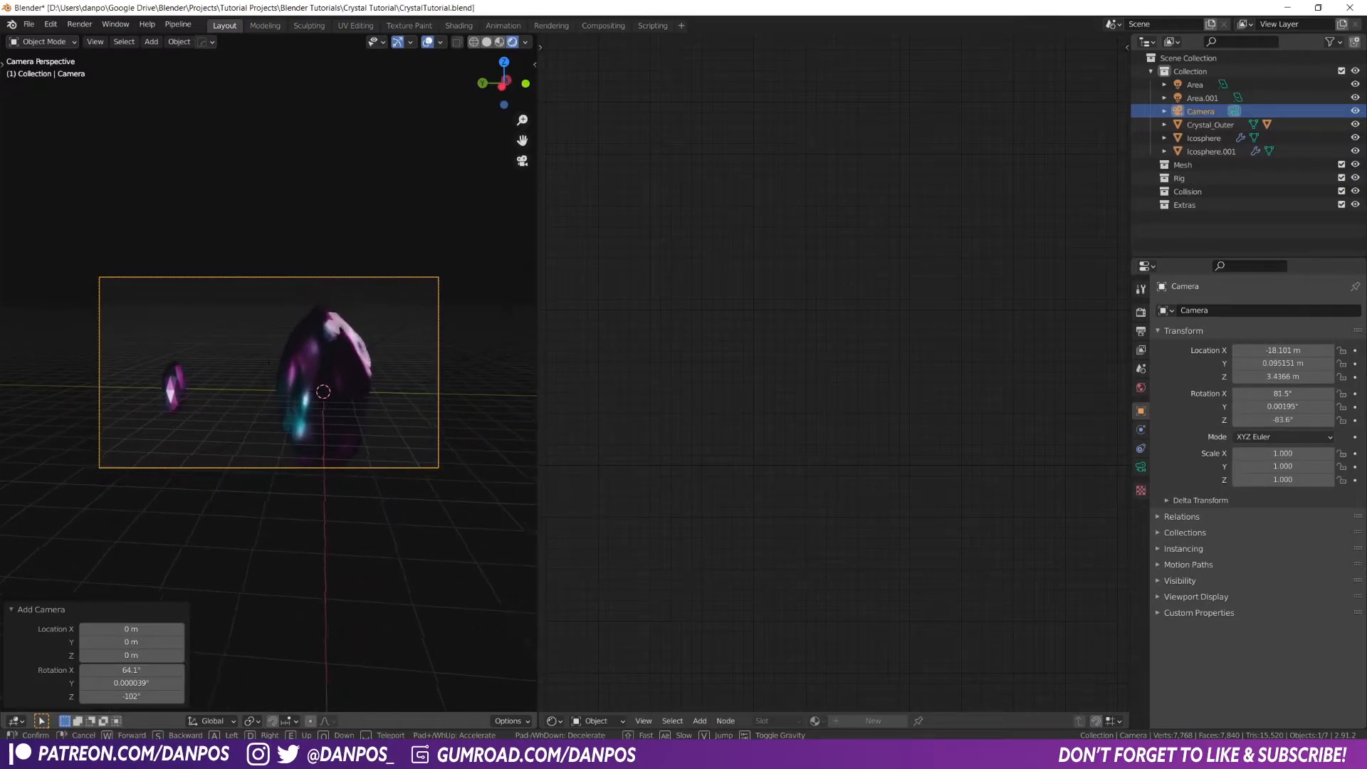
pyautogui.press('d')
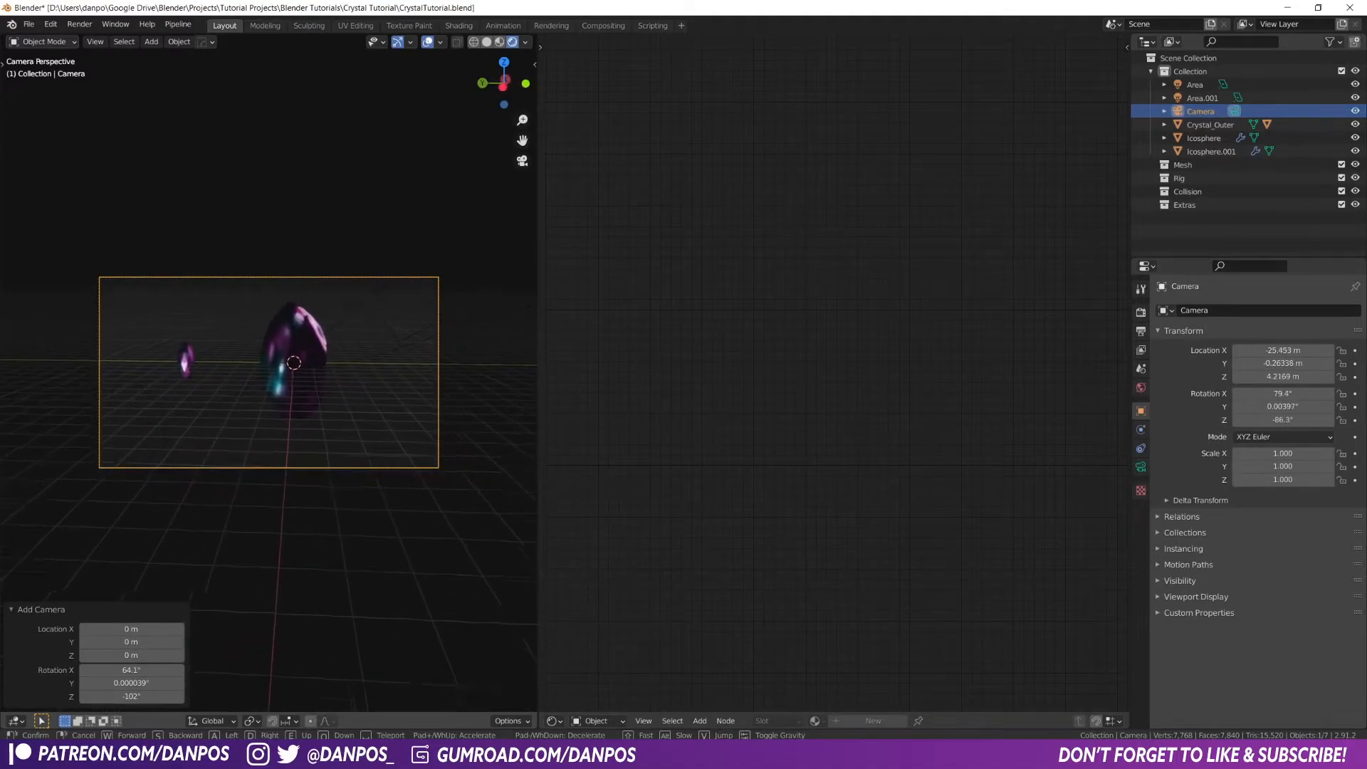
# Place the camera at an angle to the crystals, at about X -24.3 m, Y -7.3 m, Z 5.8 m
pyautogui.press('d')
pyautogui.press('w')
pyautogui.press('e')
pyautogui.press('s')
pyautogui.press('d')
pyautogui.press('shift')
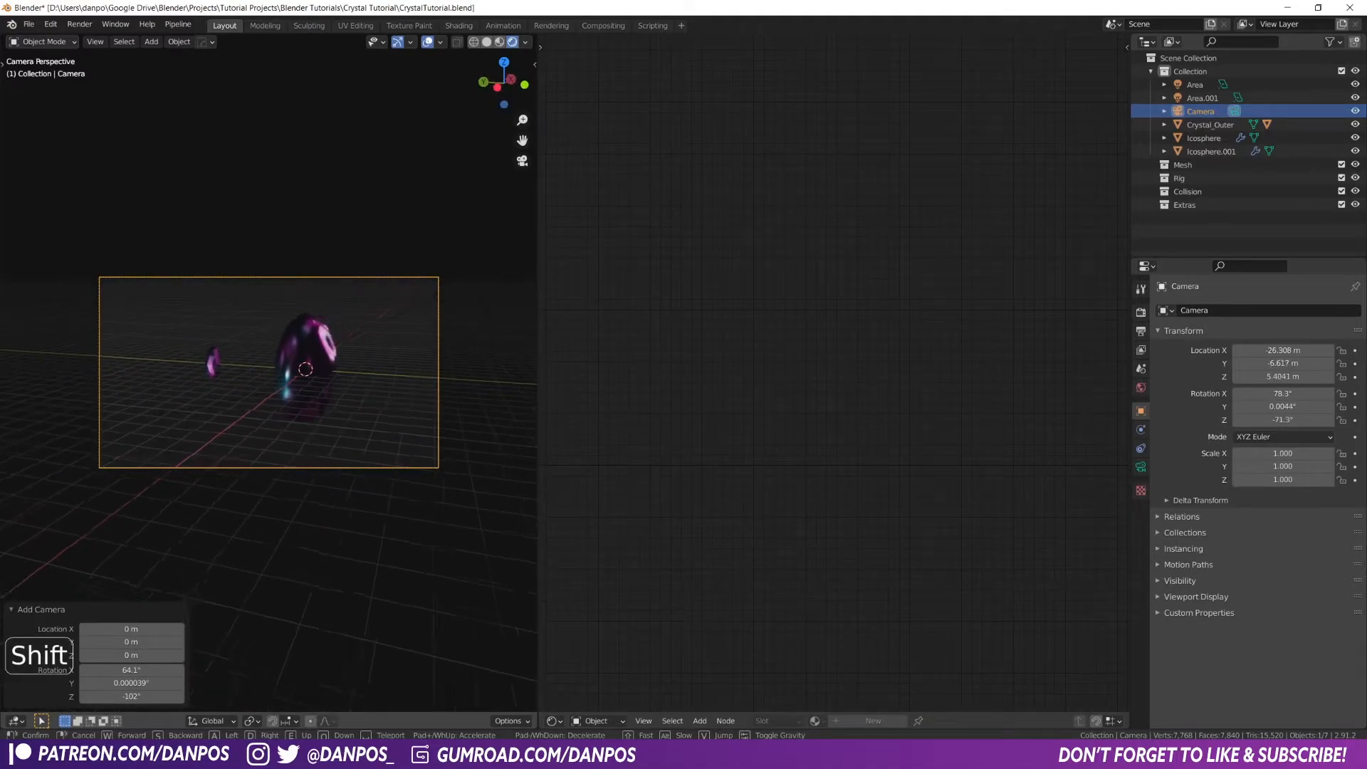
pyautogui.press('w')
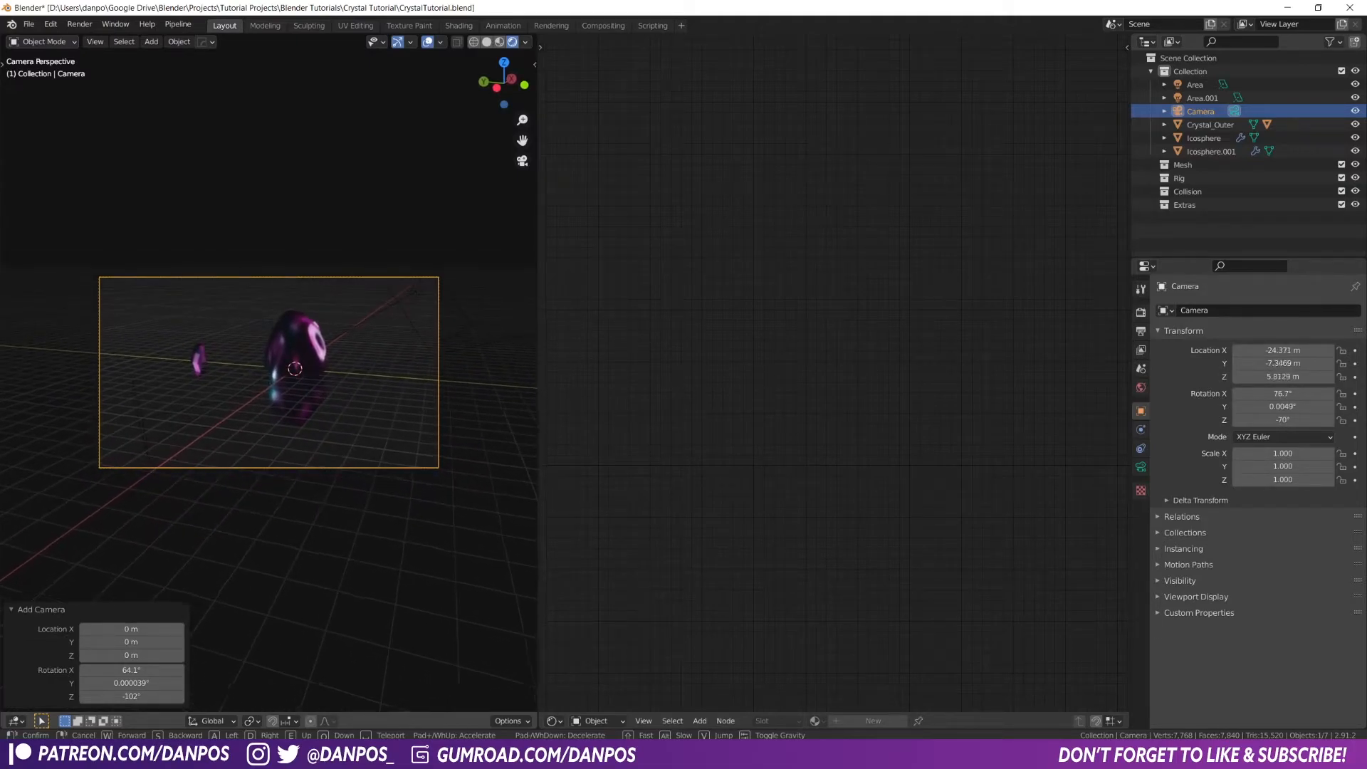
pyautogui.click(534, 396)
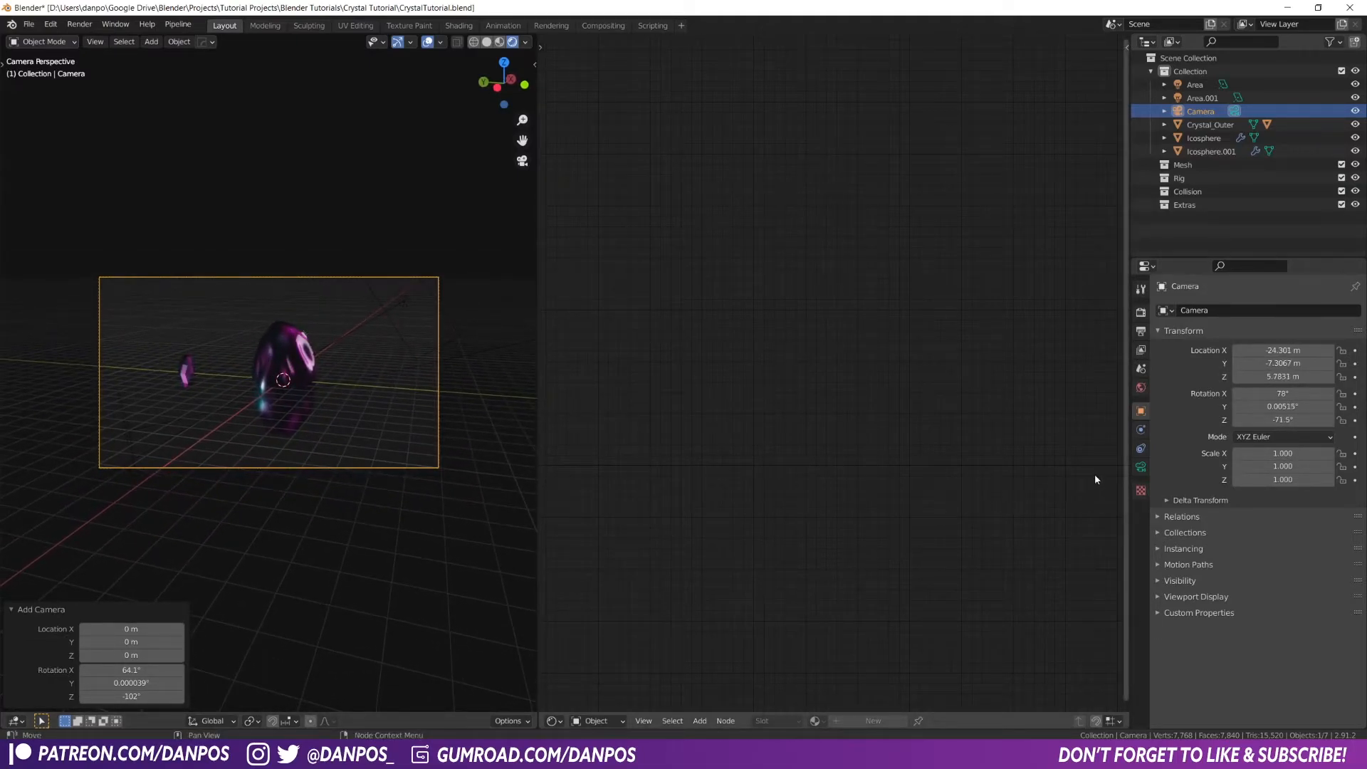
# Set the render's horizontal resolution to 1080 px for a square frame
pyautogui.click(1141, 467)
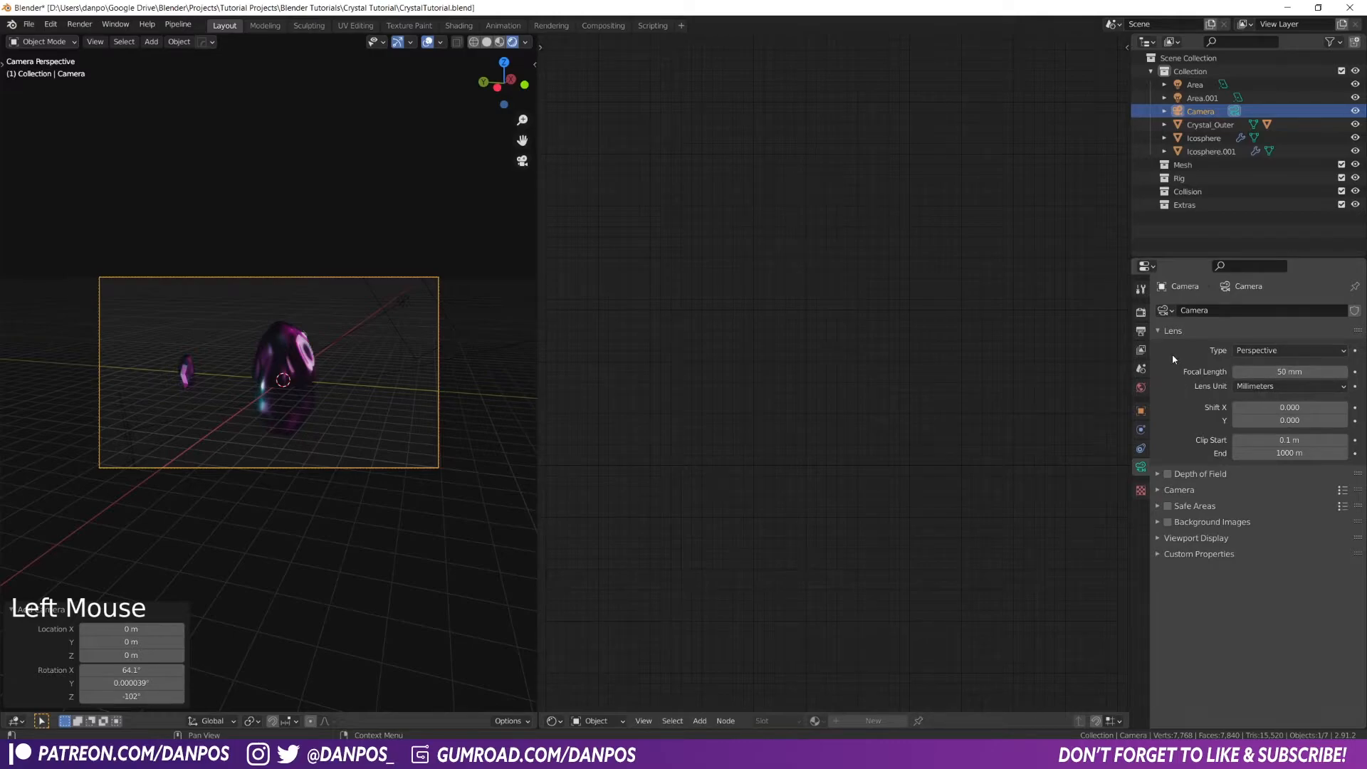
pyautogui.click(1145, 332)
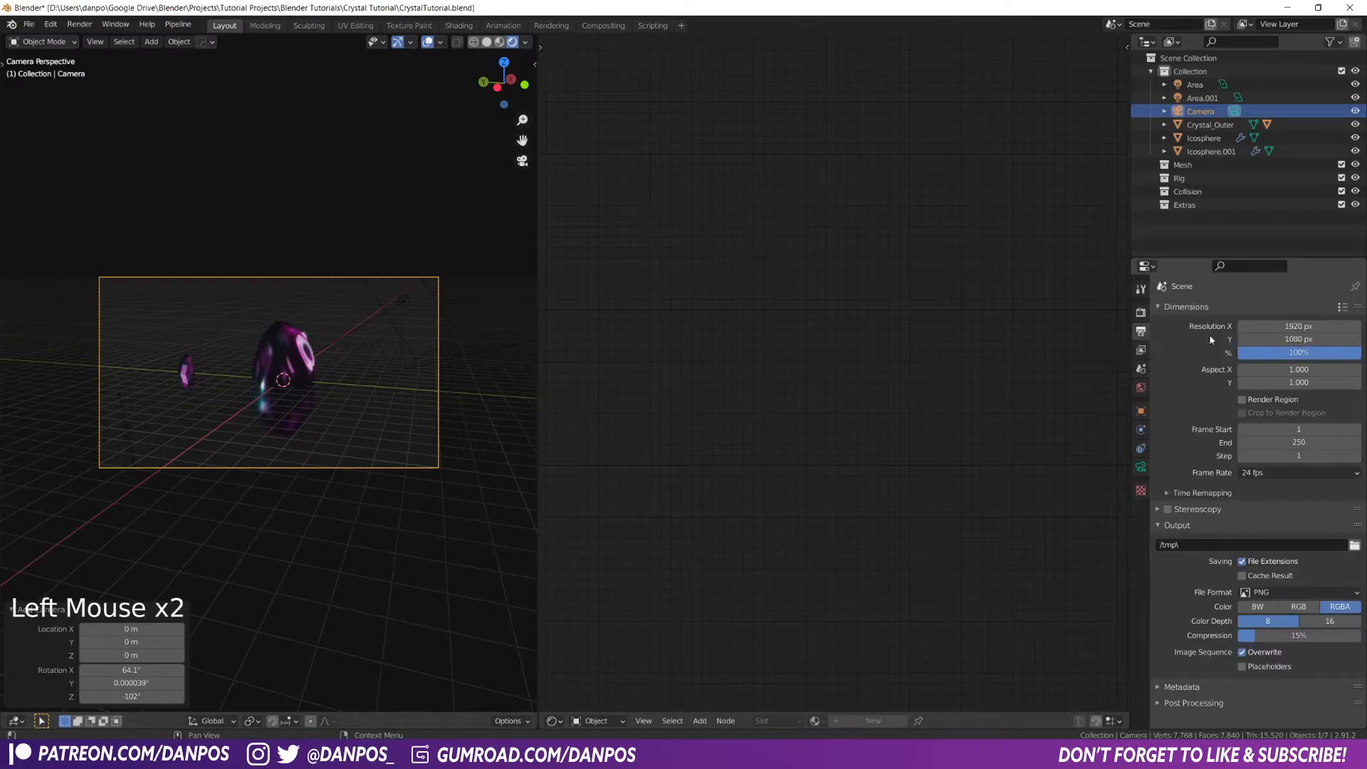
pyautogui.click(1300, 328)
pyautogui.write('1800')
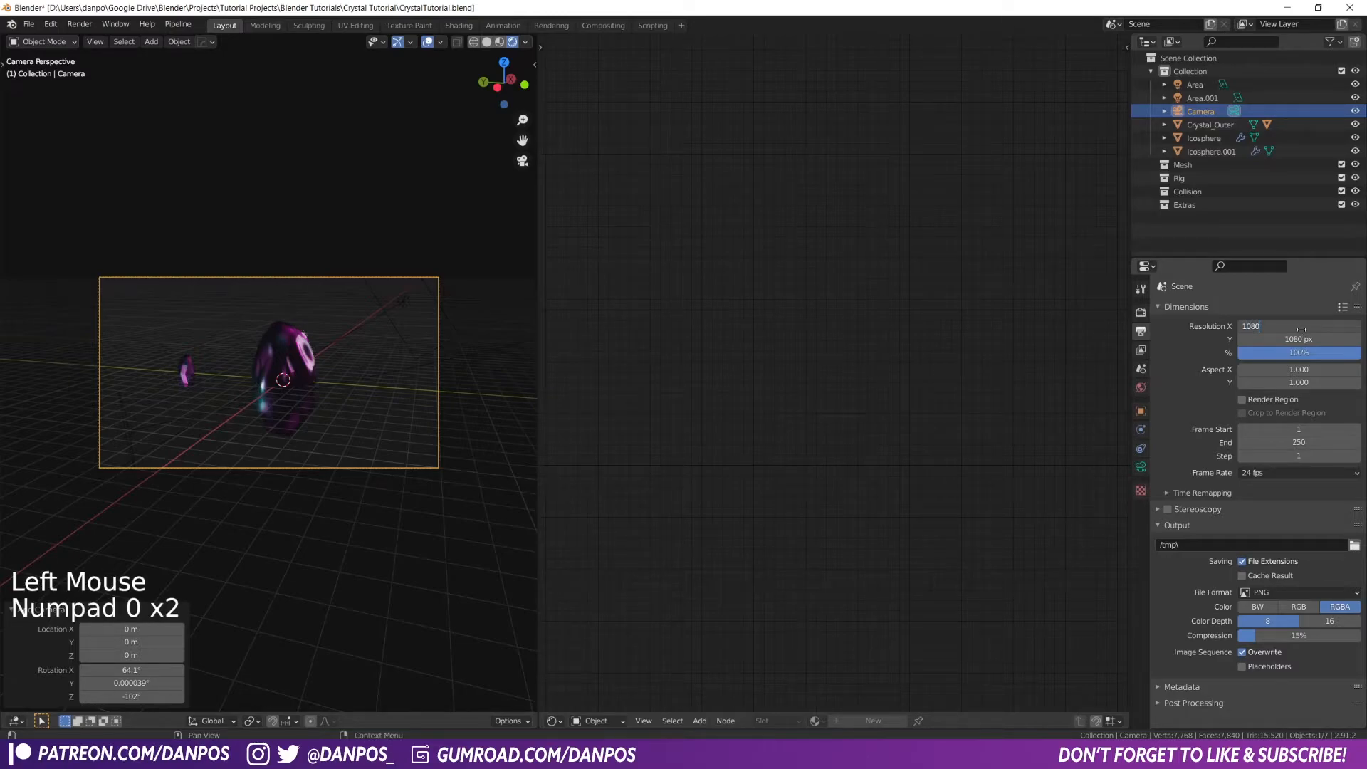
pyautogui.press('Return')
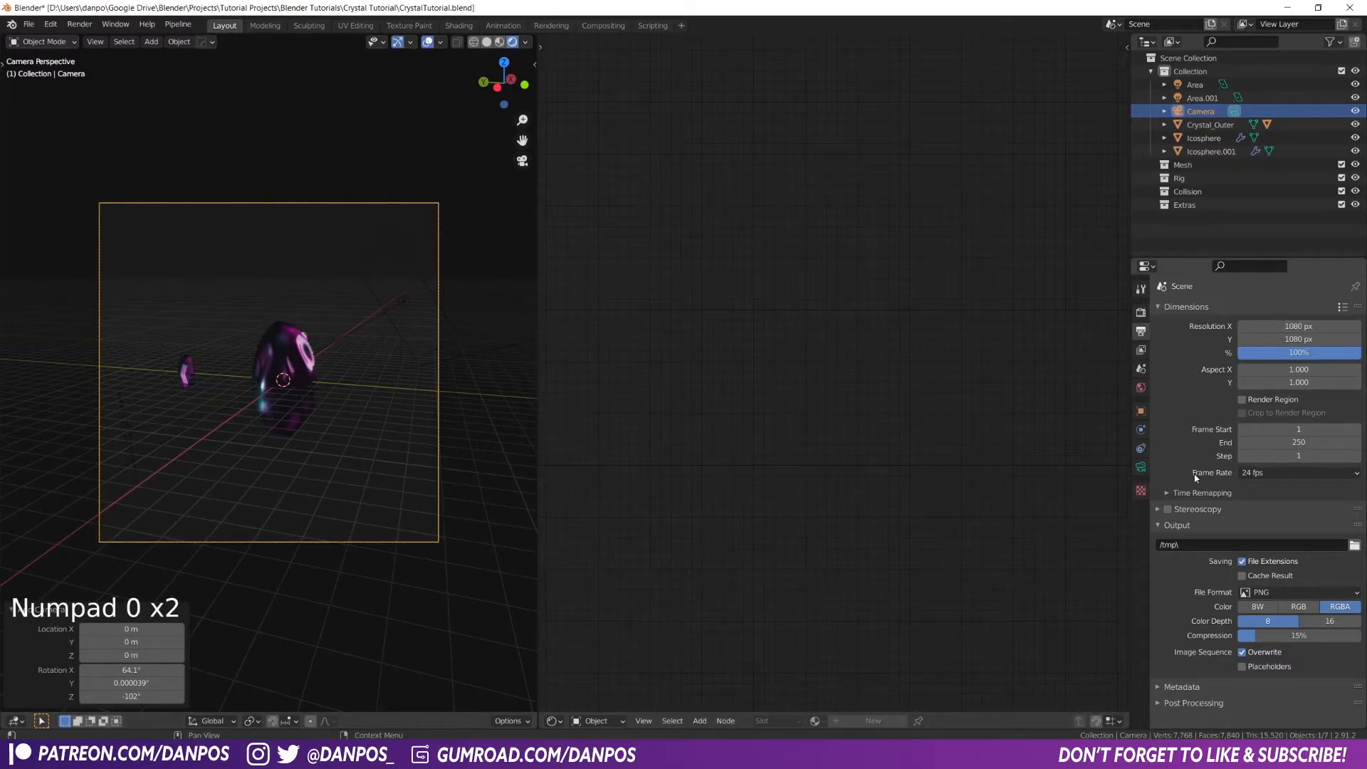
# Set the camera's focal length to 90 mm
pyautogui.click(1141, 467)
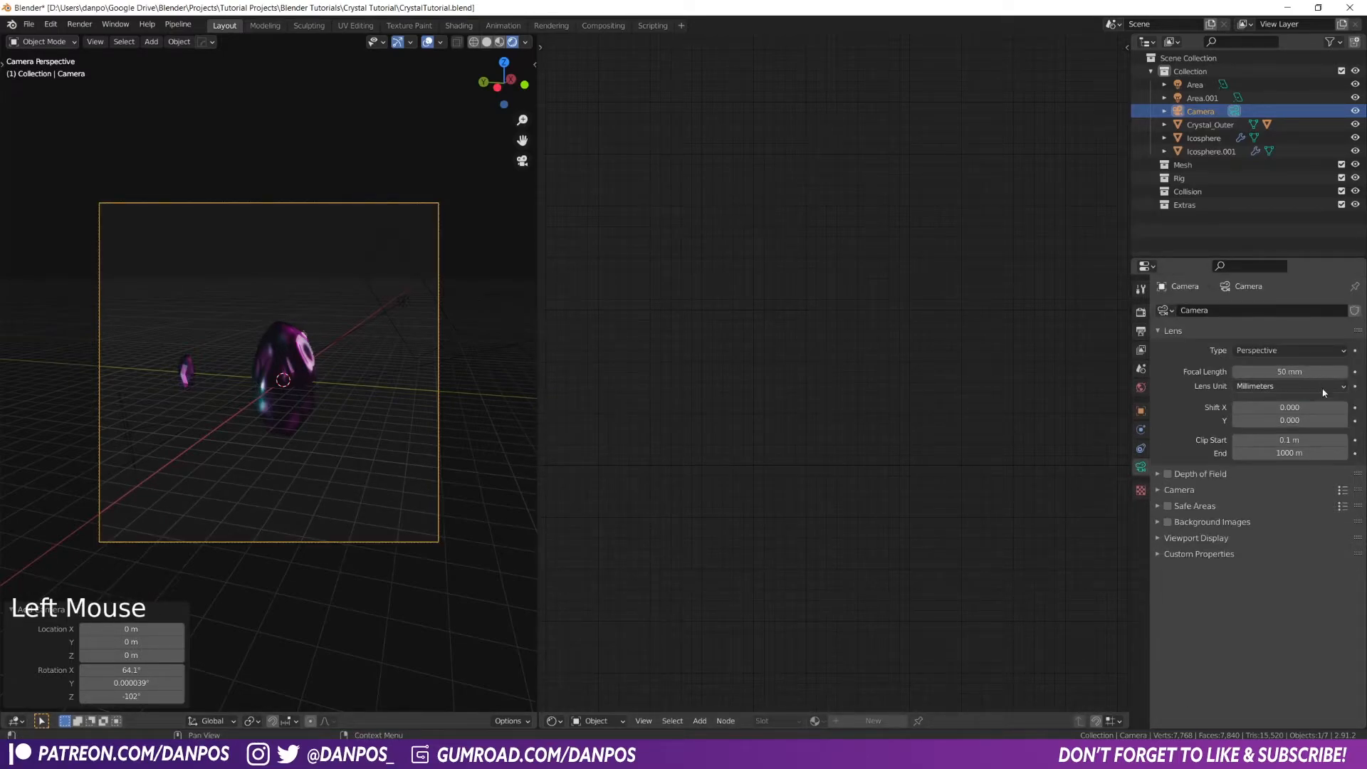
pyautogui.doubleClick(1272, 372)
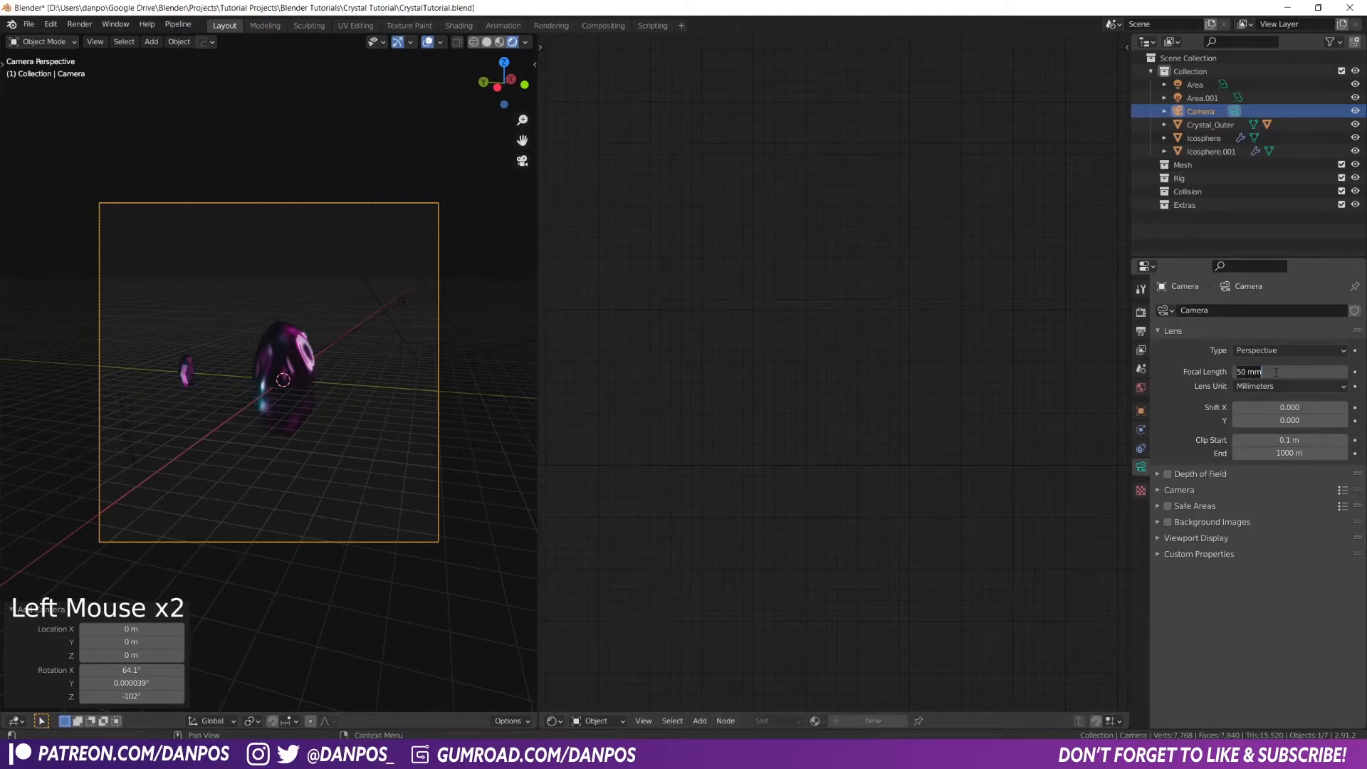
pyautogui.write('90')
pyautogui.press('Return')
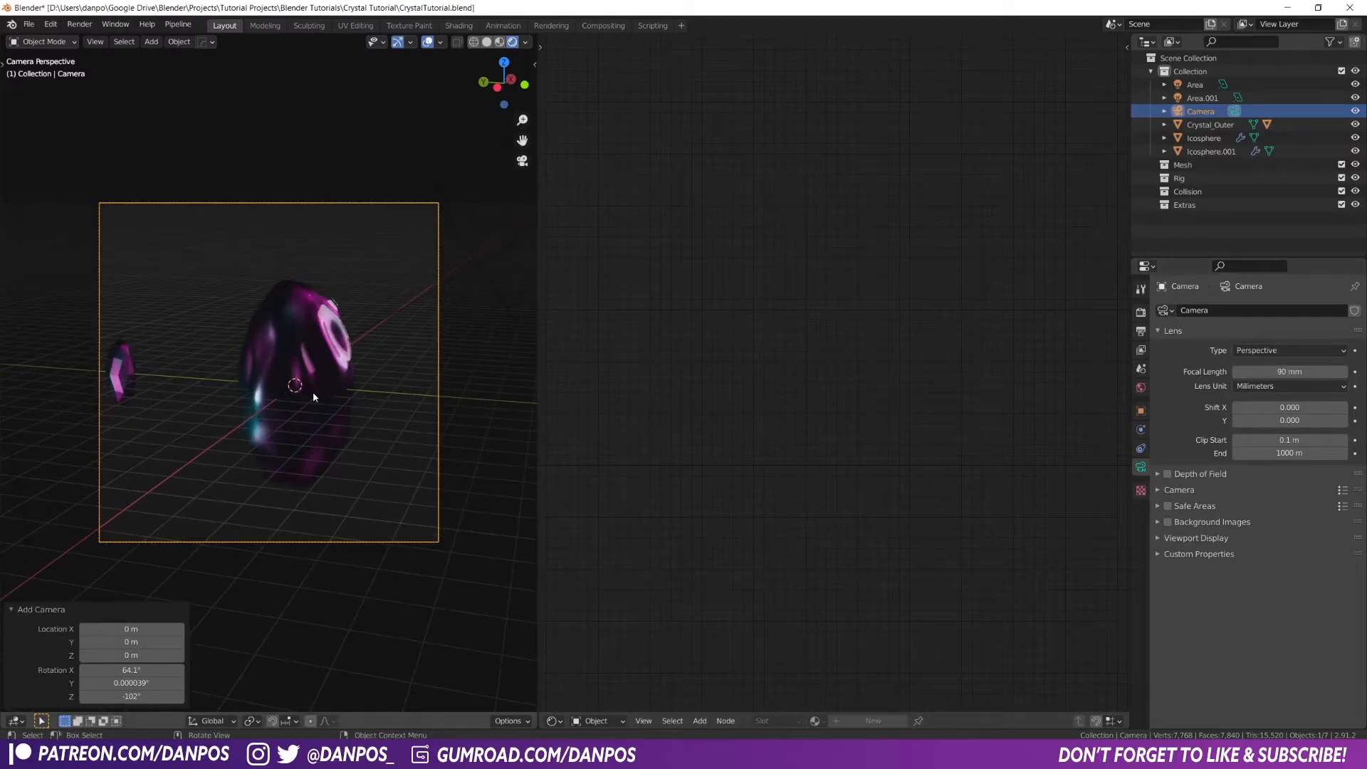
# Reframe the camera slightly farther back with the large crystal near the centre and the small one inside the frame's edge
pyautogui.hotkey('shift', '`')
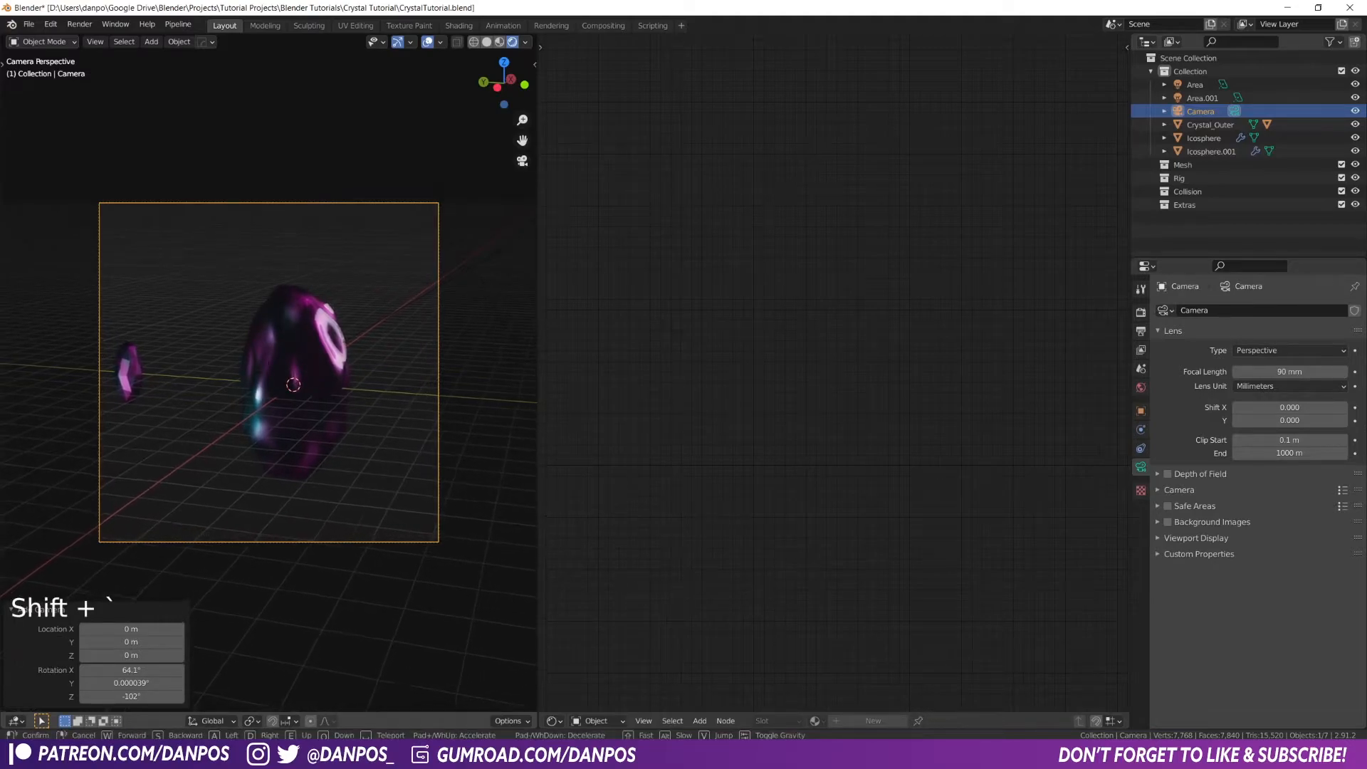
pyautogui.press('s')
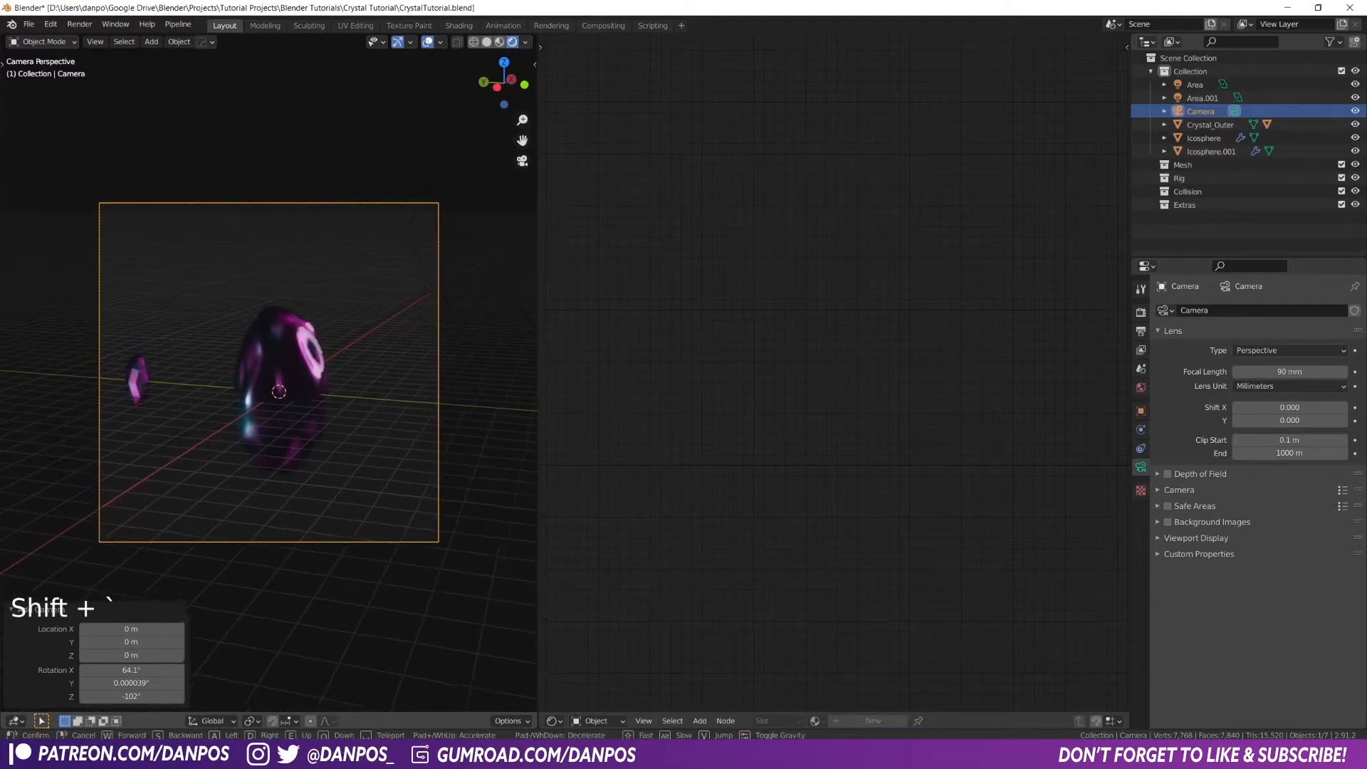
pyautogui.press('s')
pyautogui.press('q')
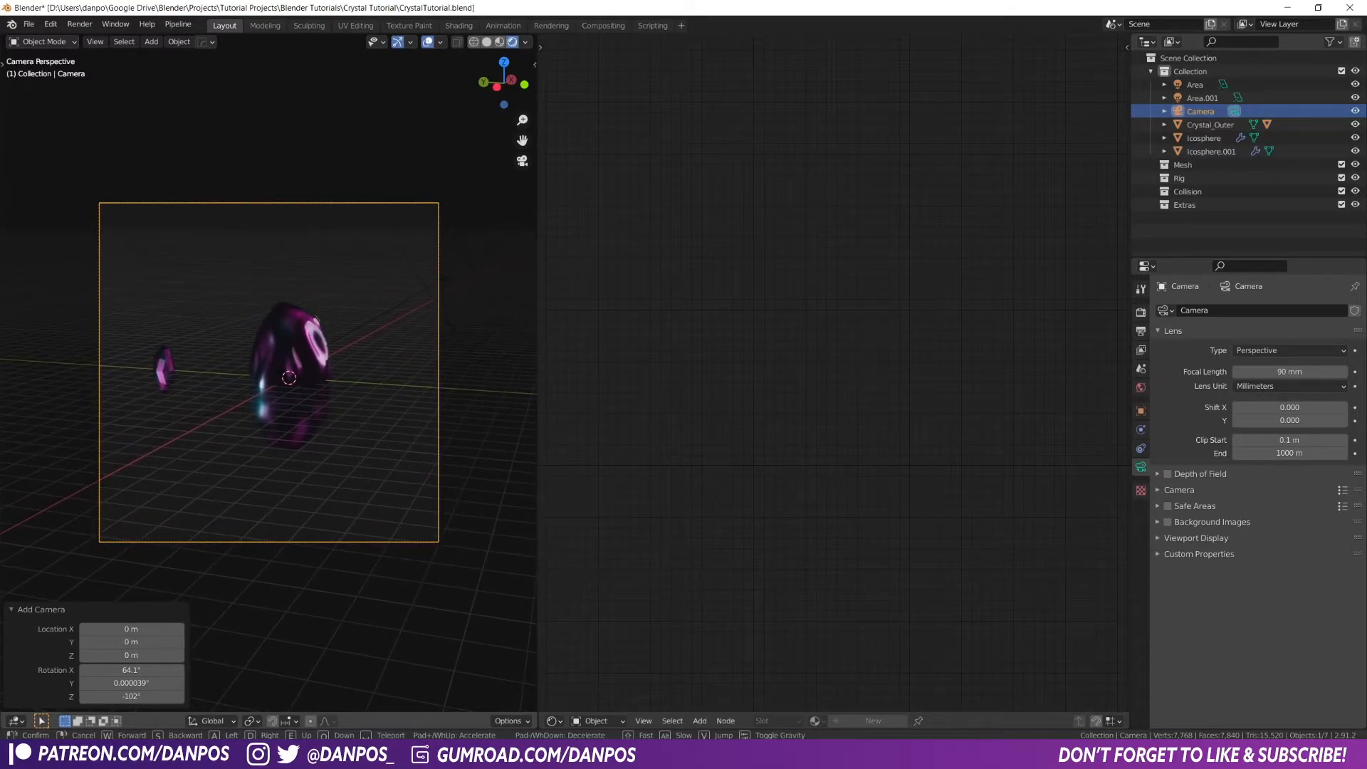
pyautogui.press('a')
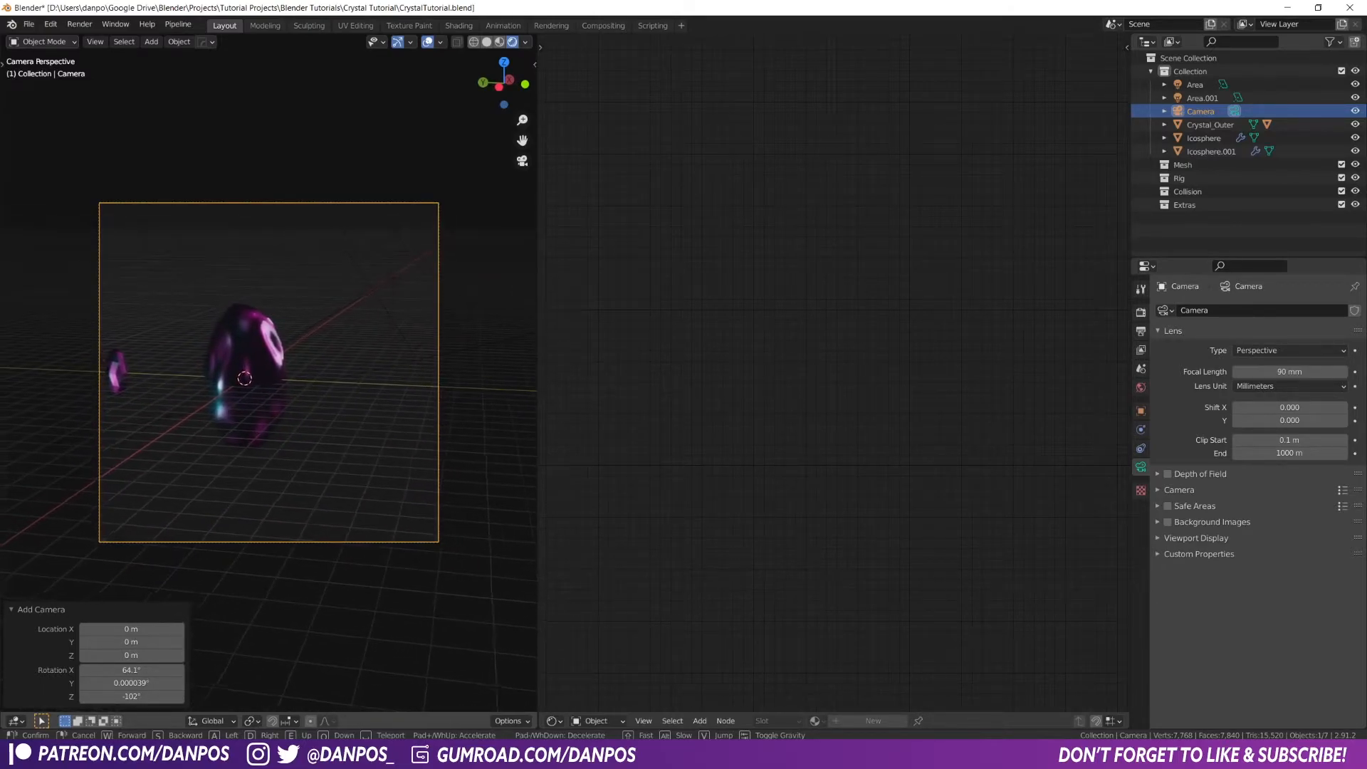
pyautogui.press('w')
pyautogui.press('q')
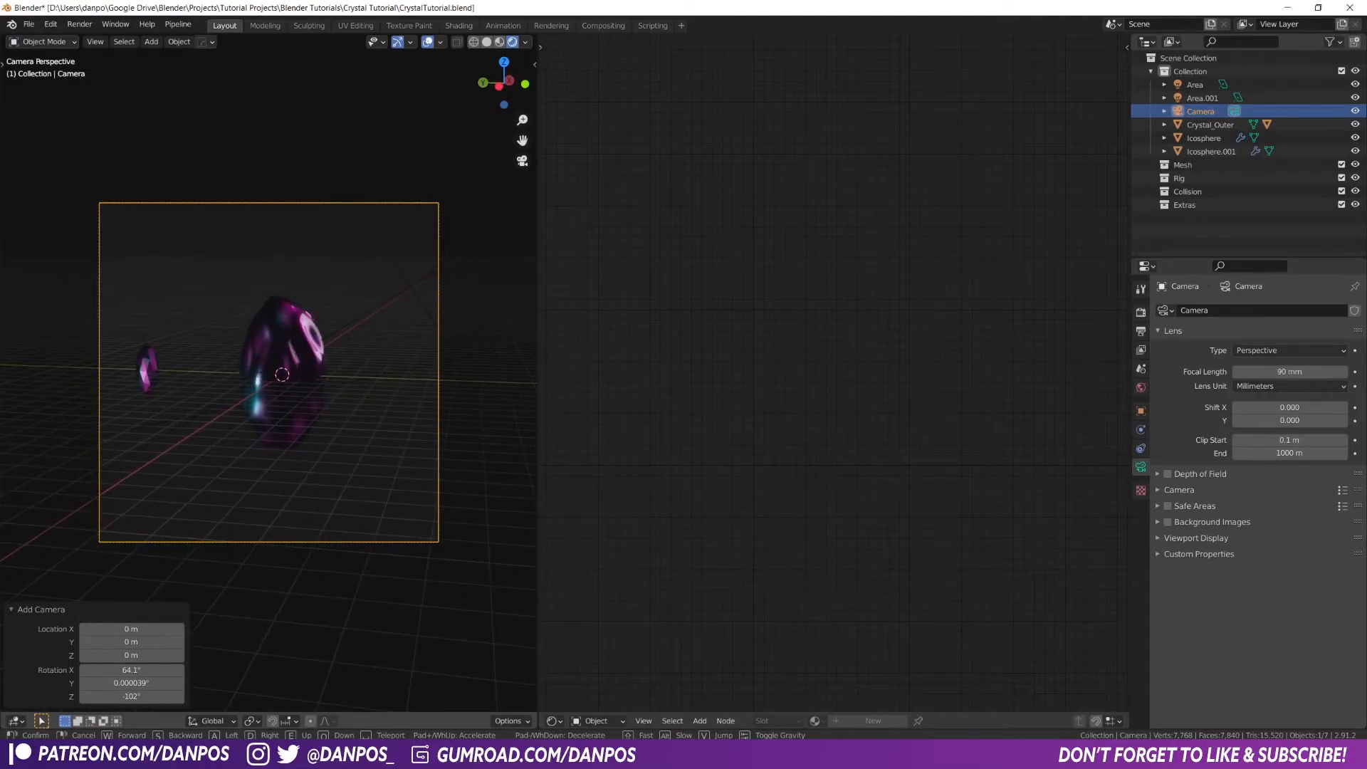
pyautogui.click(270, 376)
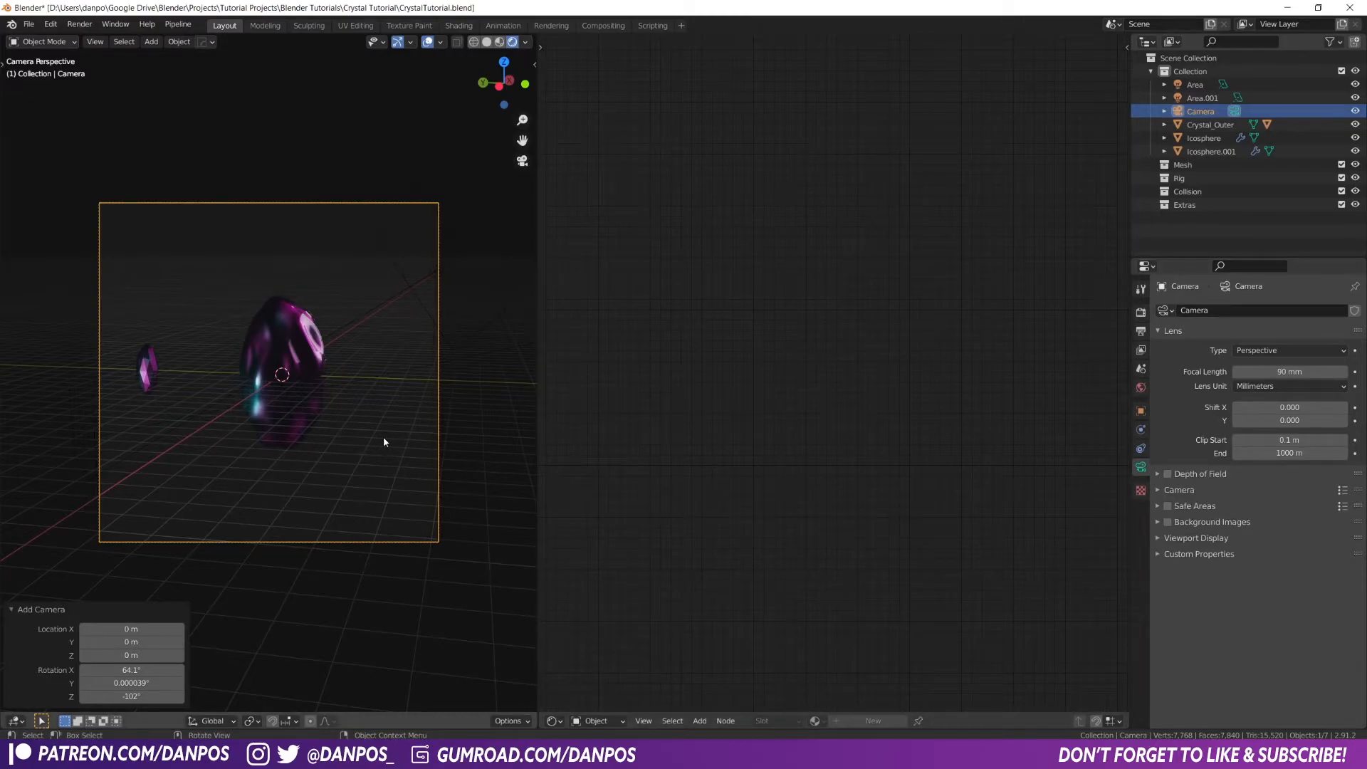
pyautogui.hotkey('shift', '`')
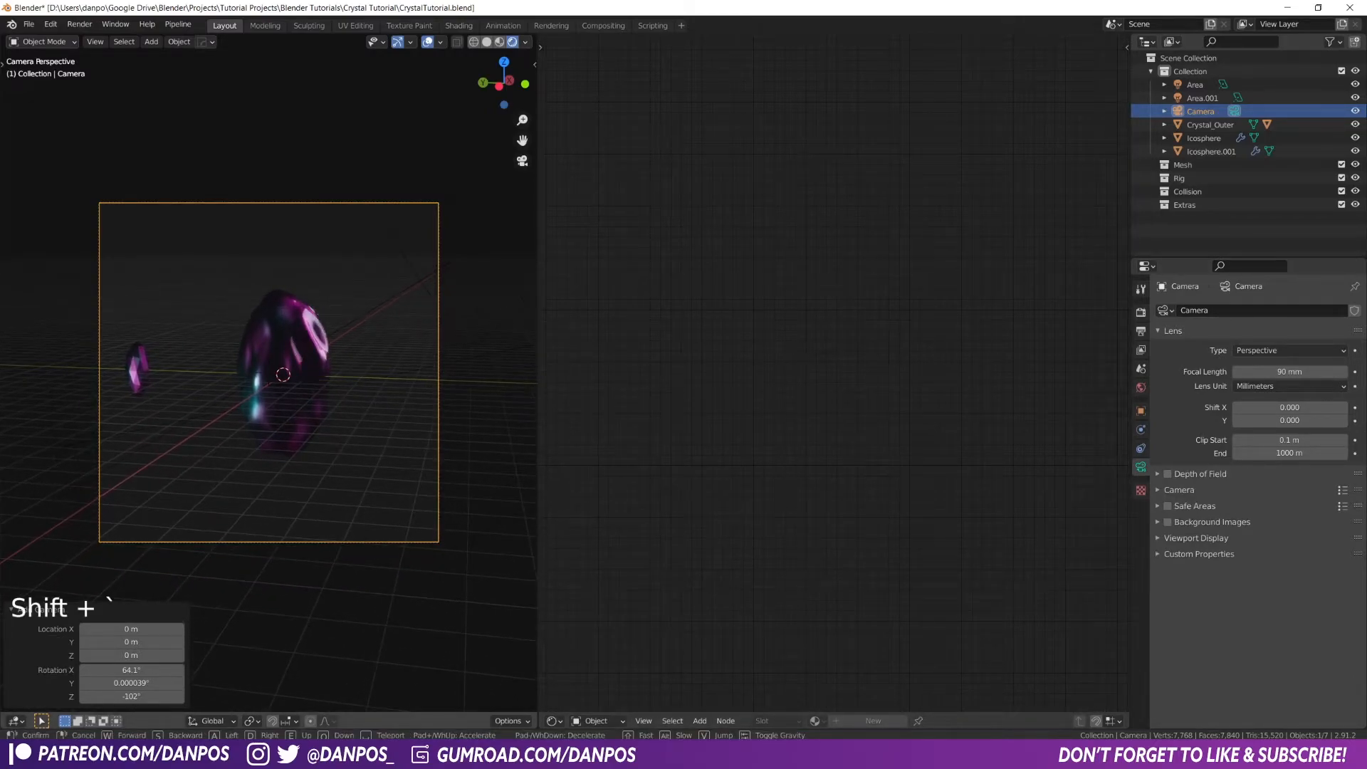
pyautogui.click(335, 375)
# Enable the camera's depth of field, focus it on the large crystal (Icosphere.001) and lower the F-stop to 0.1
pyautogui.click(1167, 475)
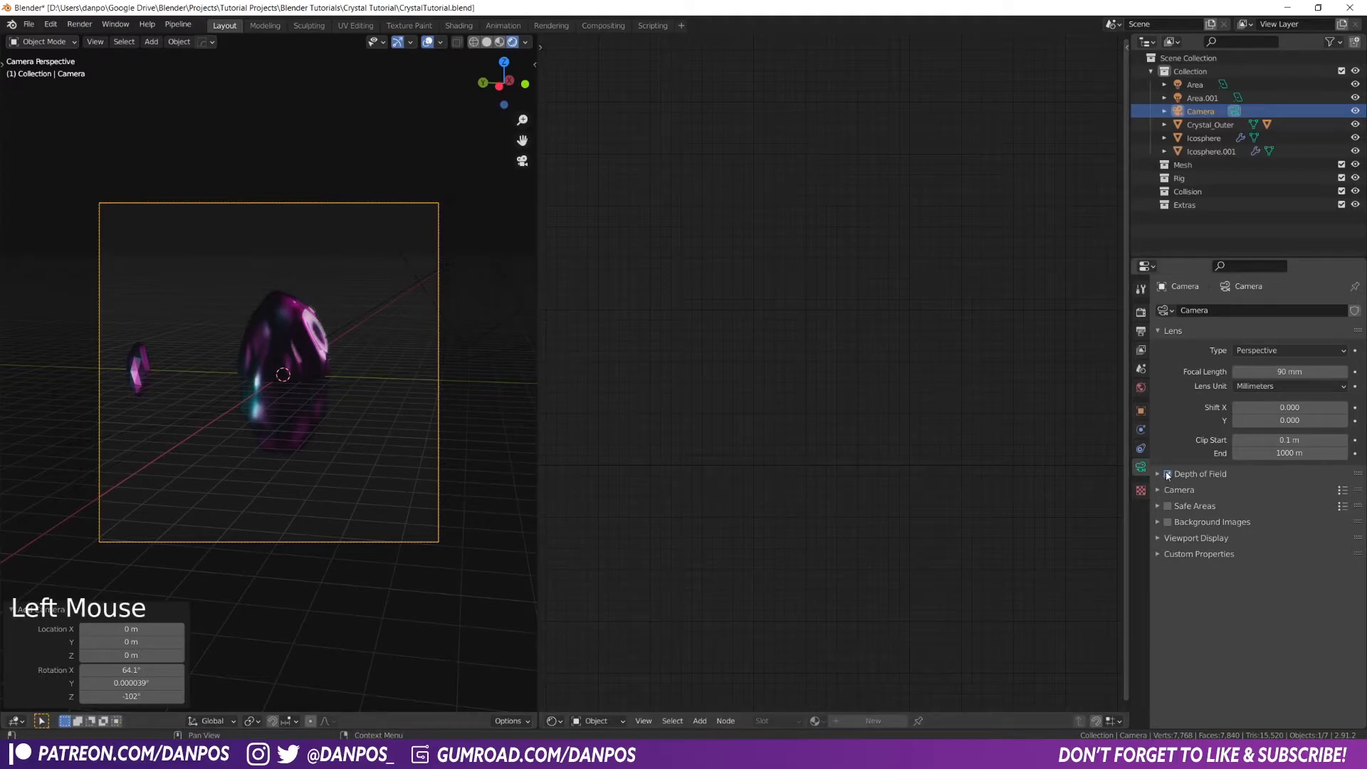
pyautogui.click(1182, 475)
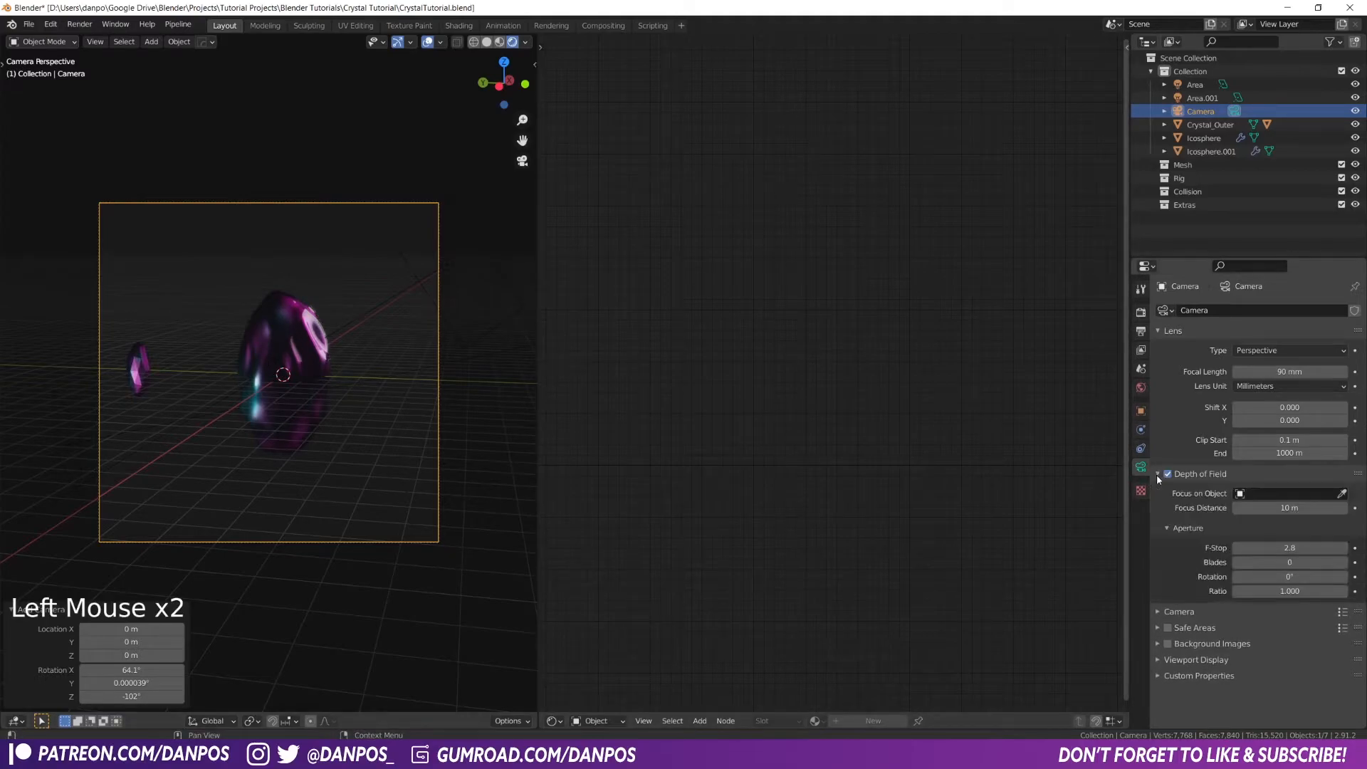
pyautogui.click(1342, 494)
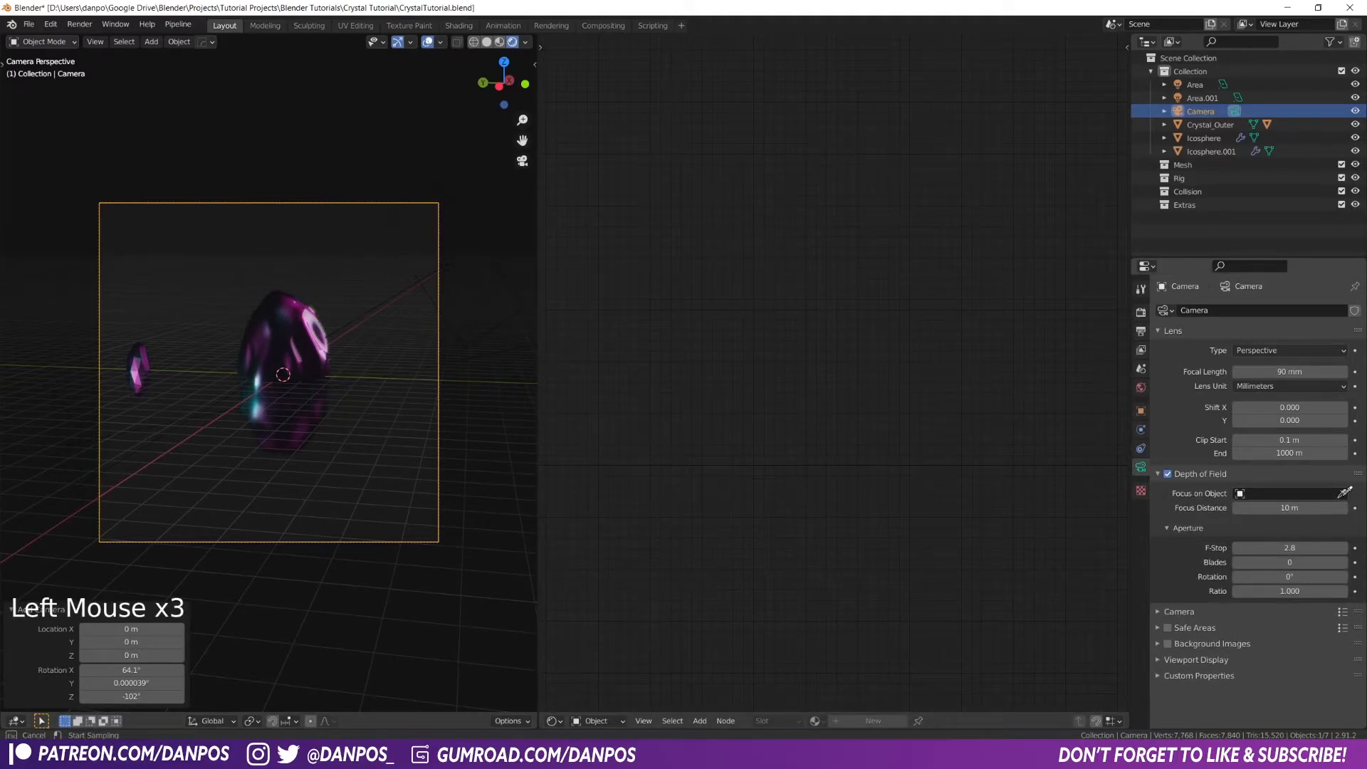
pyautogui.click(287, 363)
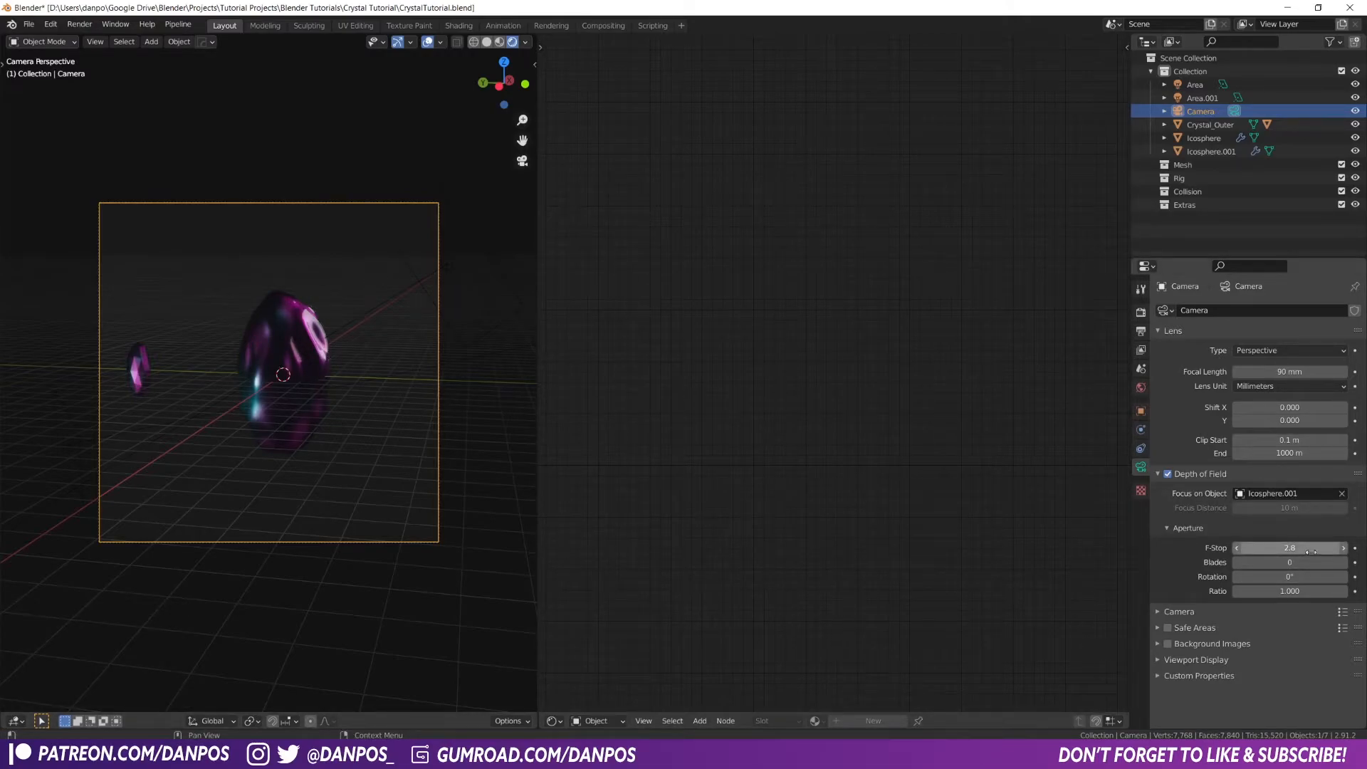
pyautogui.keyDown('shift'); pyautogui.moveTo(1290, 548); pyautogui.dragTo(1286, 549); pyautogui.keyUp('shift')
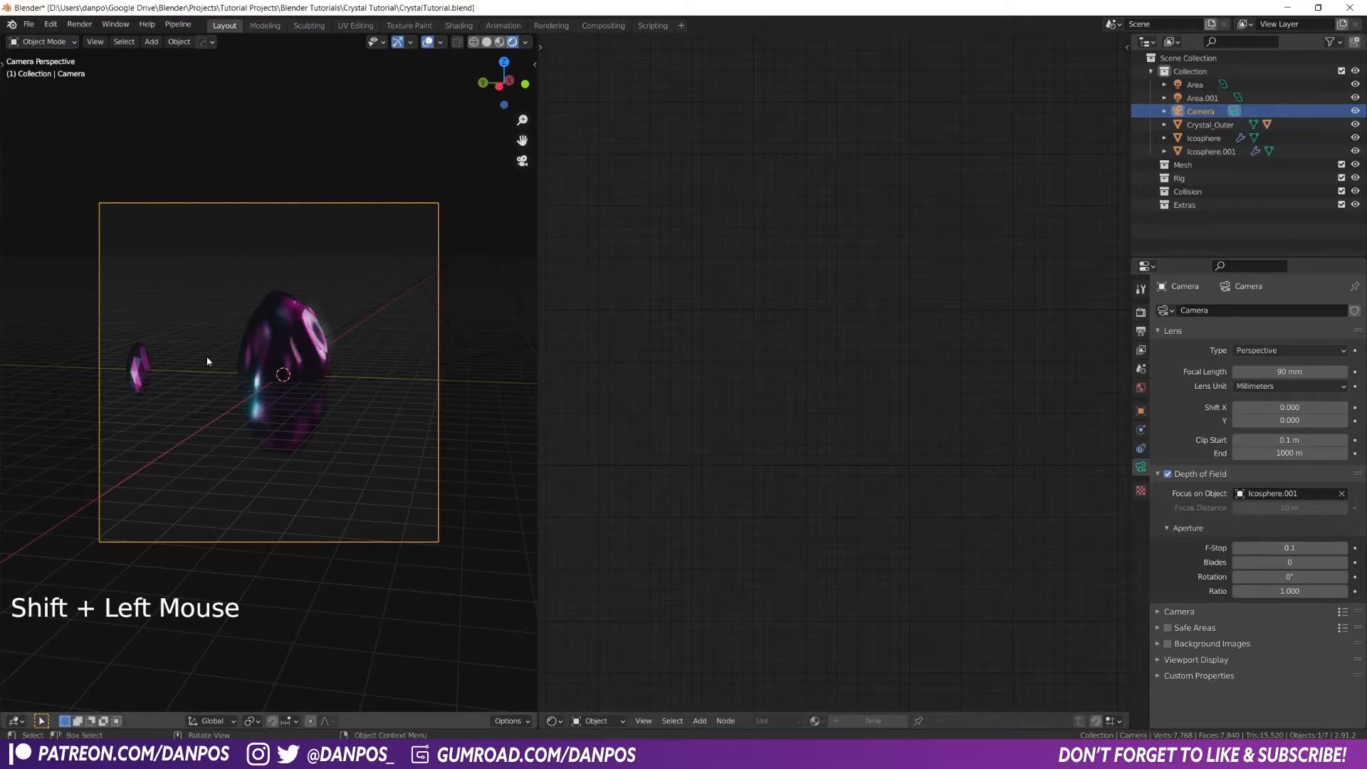
# Try moving the small crystal (Crystal_Outer) along X, then across the ground plane toward the camera and vertically
pyautogui.click(135, 363)
pyautogui.press('g')
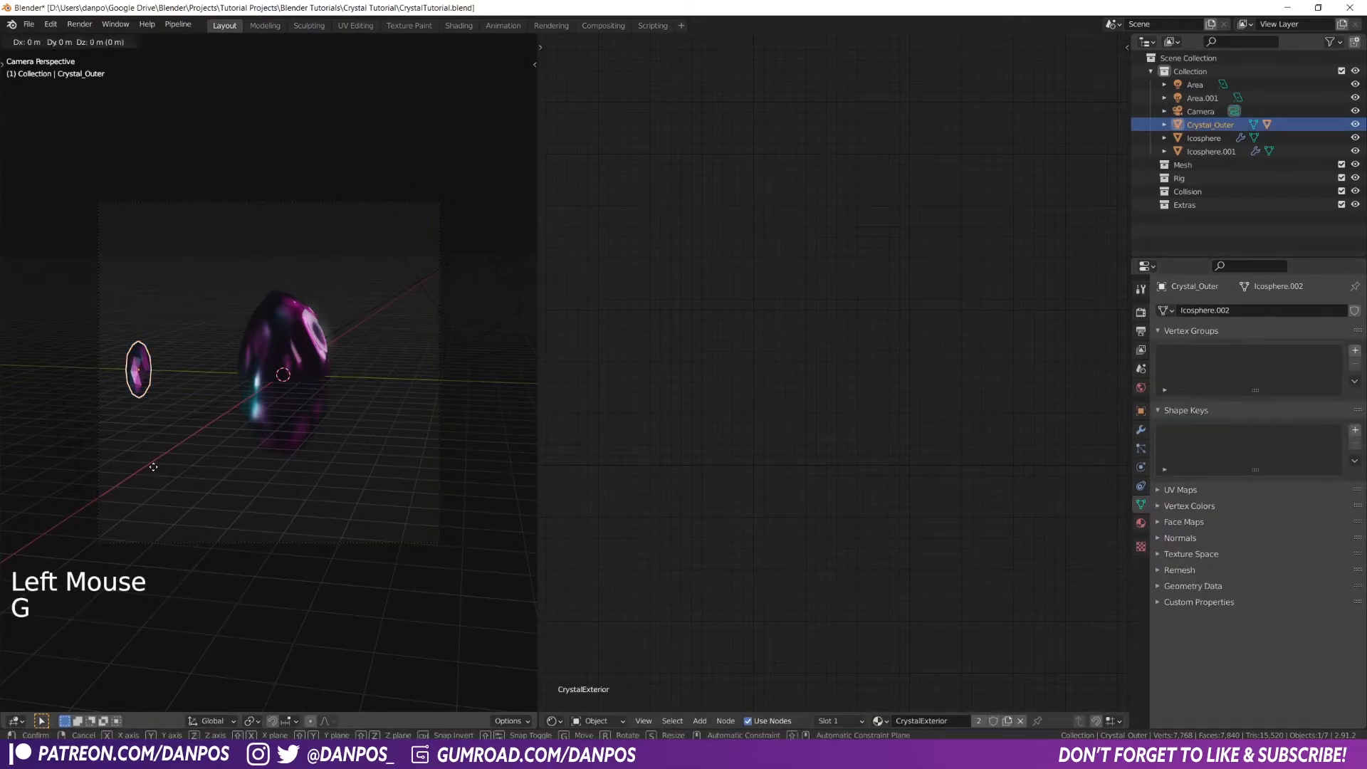
pyautogui.press('g')
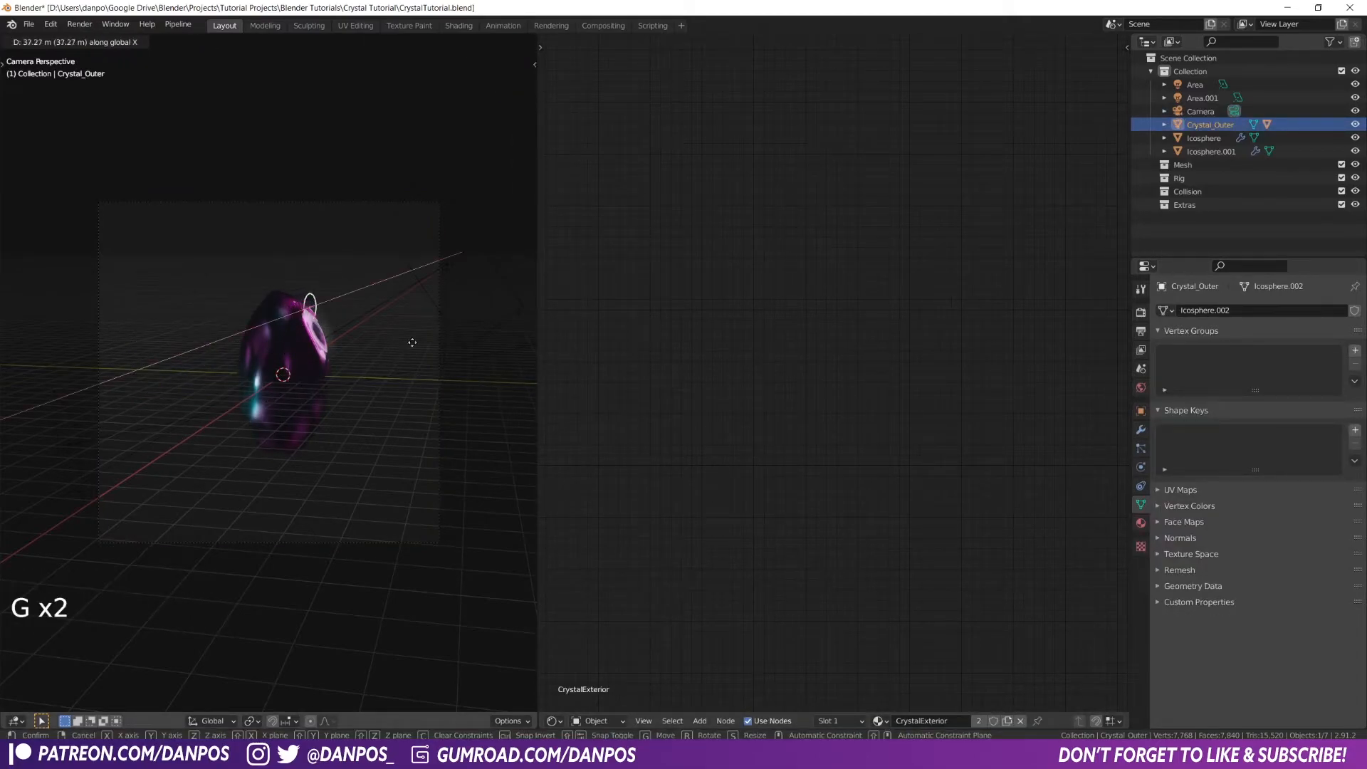
pyautogui.click(208, 437)
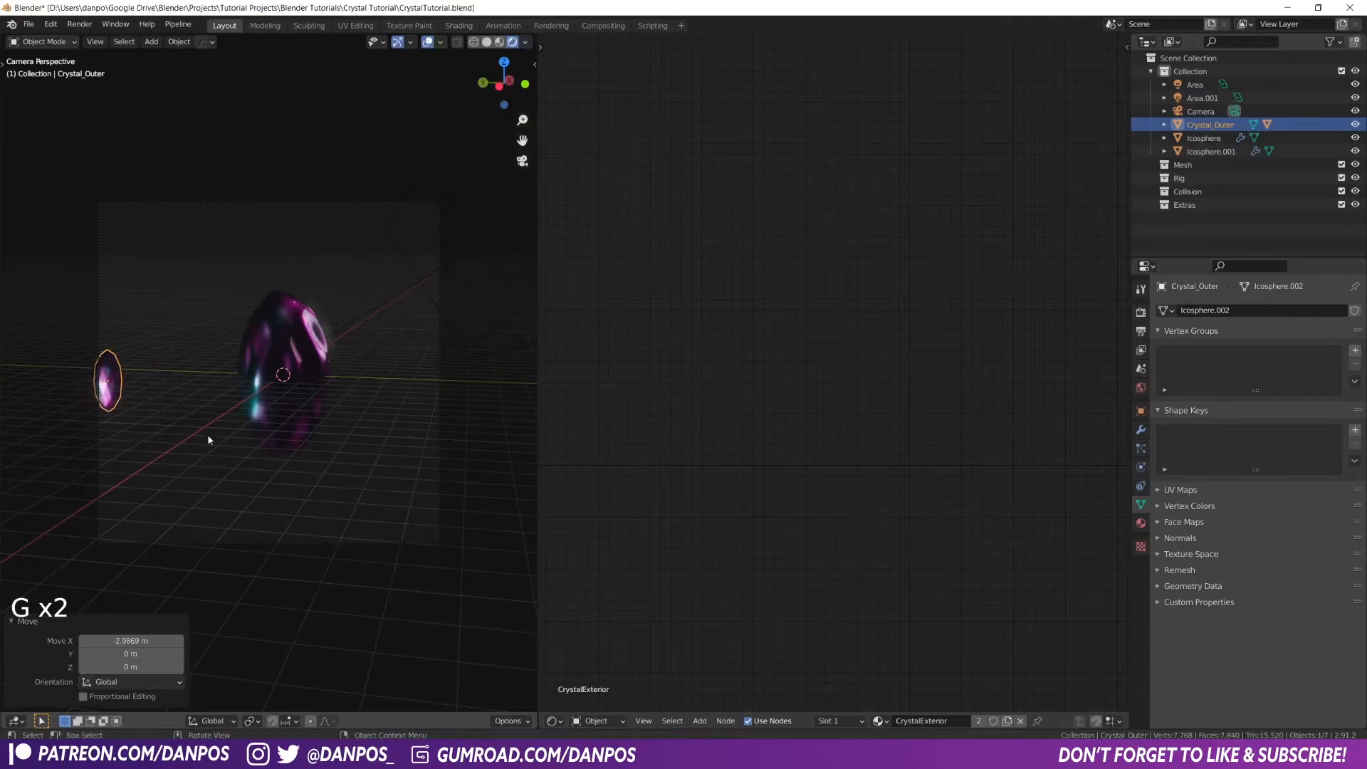
pyautogui.press('g')
pyautogui.hotkey('shift', 'z')
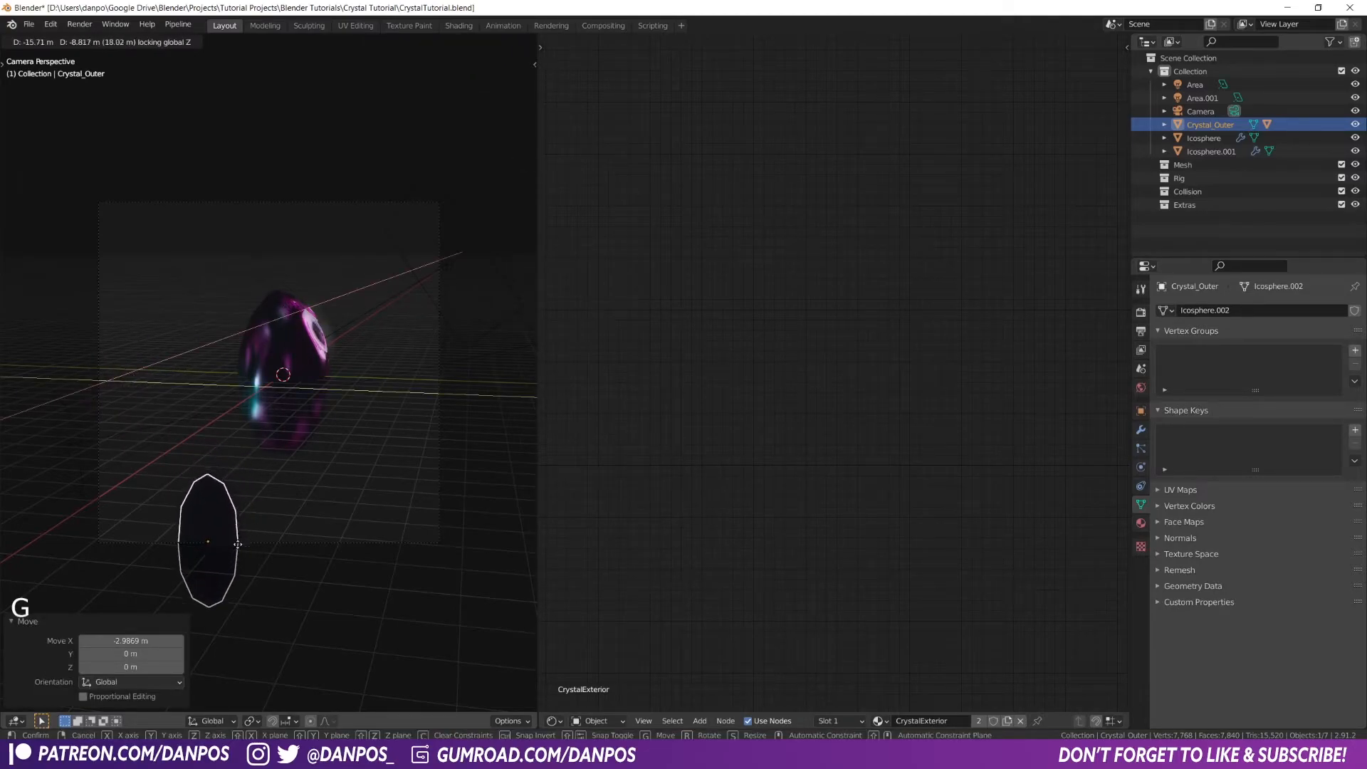
pyautogui.click(237, 543)
pyautogui.press('g')
pyautogui.press('z')
pyautogui.click(238, 510)
# Undo the small crystal's moves and its selection
pyautogui.hotkey('ctrl', 'z')
pyautogui.hotkey('ctrl', 'z')
pyautogui.hotkey('ctrl', 'z')
pyautogui.hotkey('ctrl', 'z')
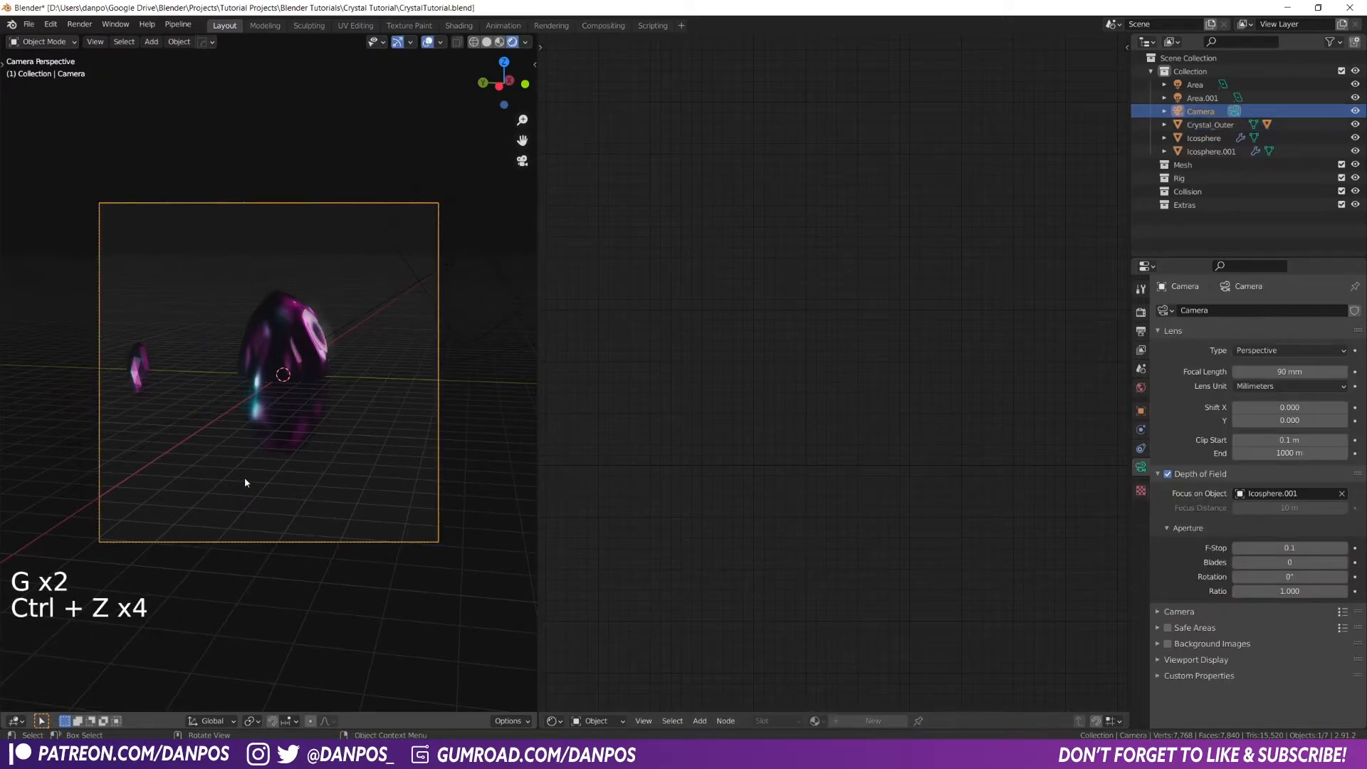
# Deselect the camera object and set its depth-of-field F-stop to 2.8
pyautogui.click(449, 477)
pyautogui.click(1290, 548)
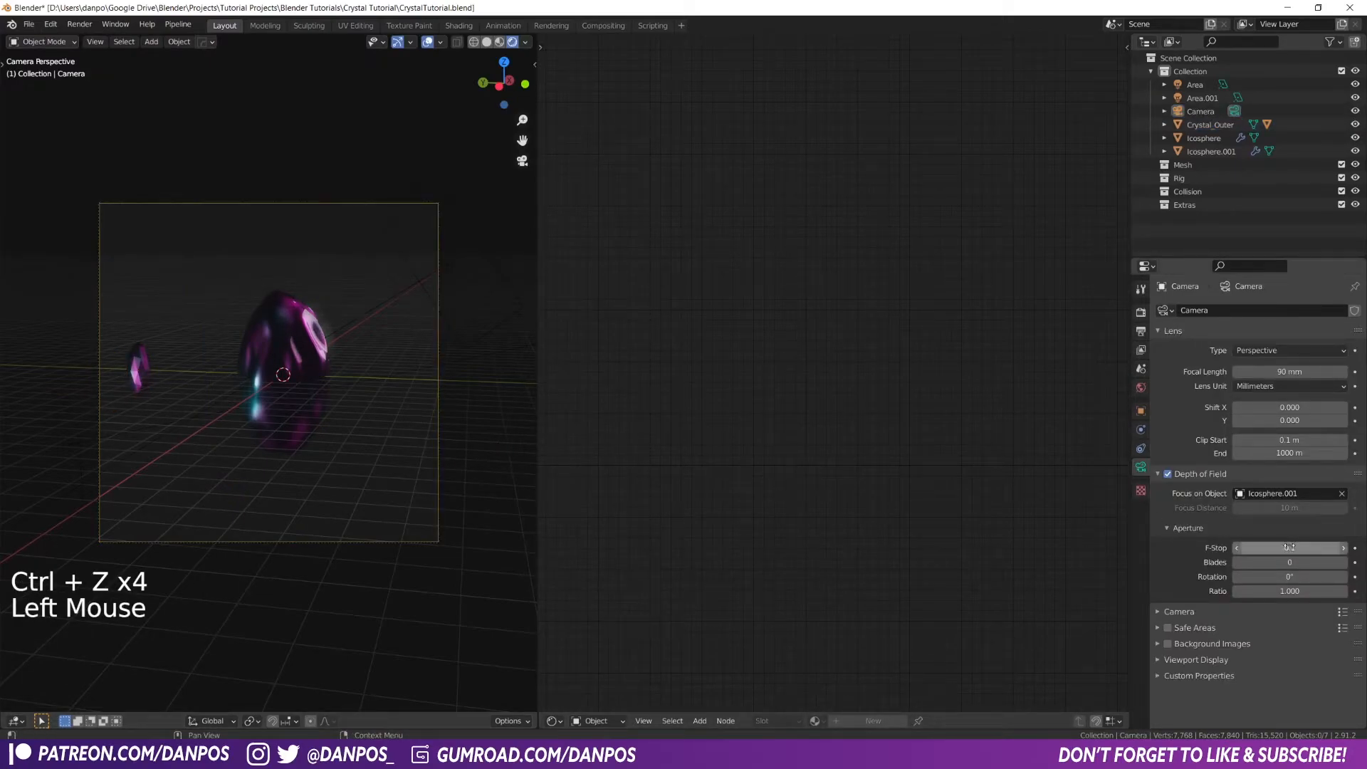
pyautogui.write('0.12')
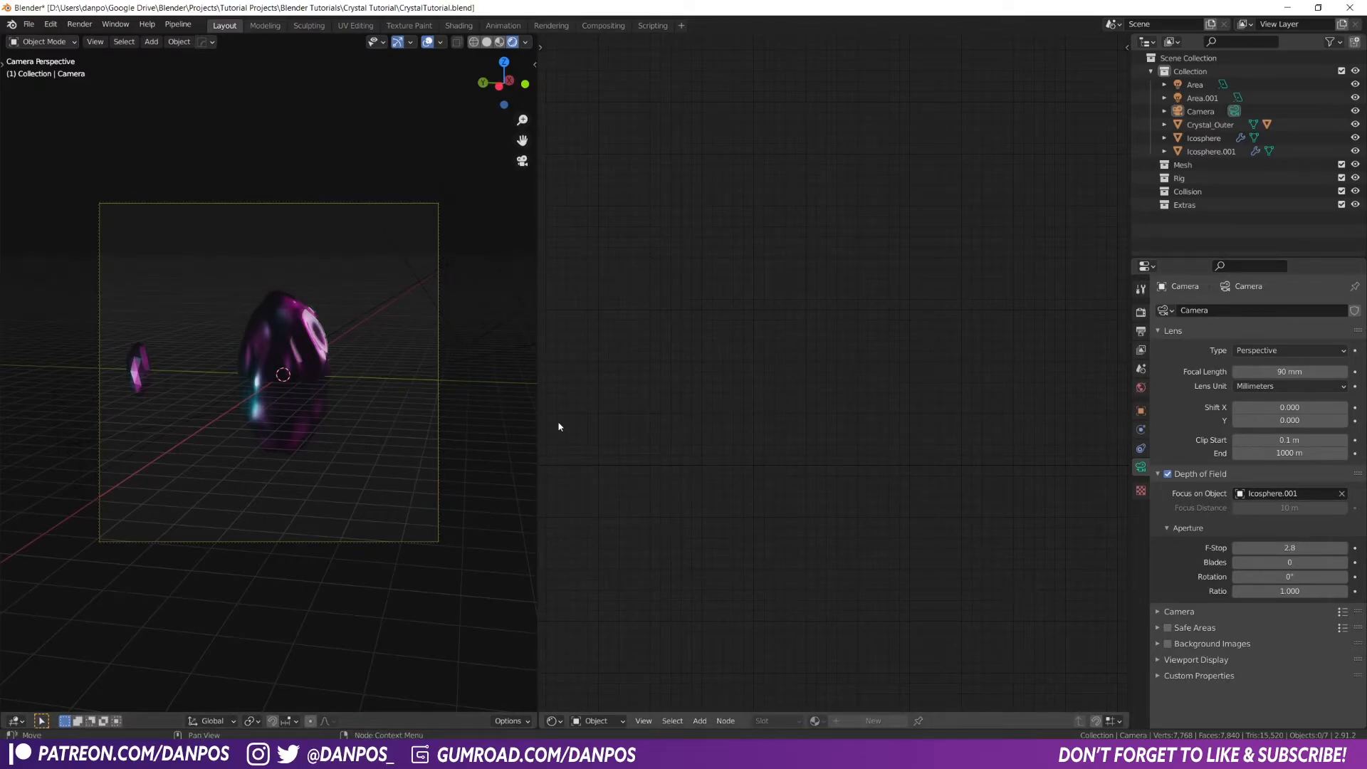
# Set the camera's passepartout opacity to 1.000 so the area outside the frame is fully black
pyautogui.click(1168, 660)
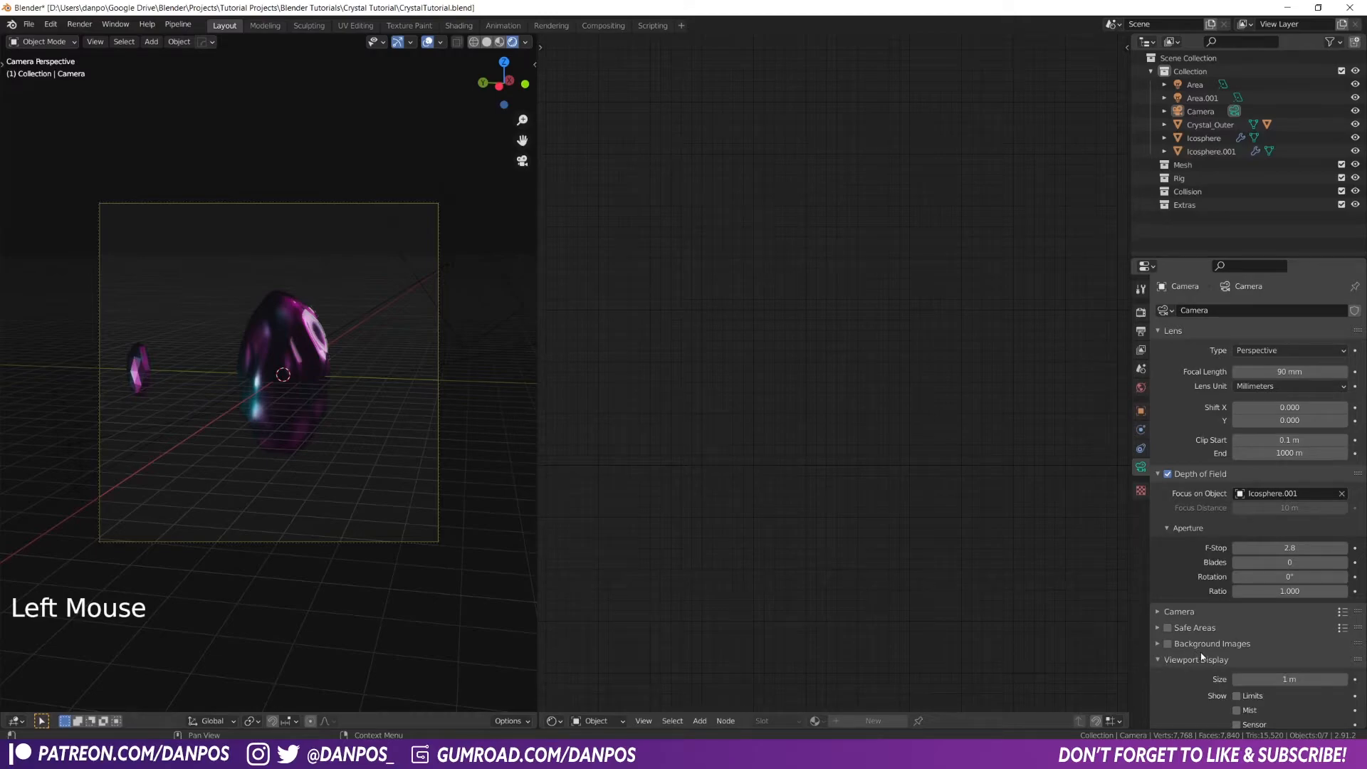
pyautogui.scroll(-6, 1202, 657)
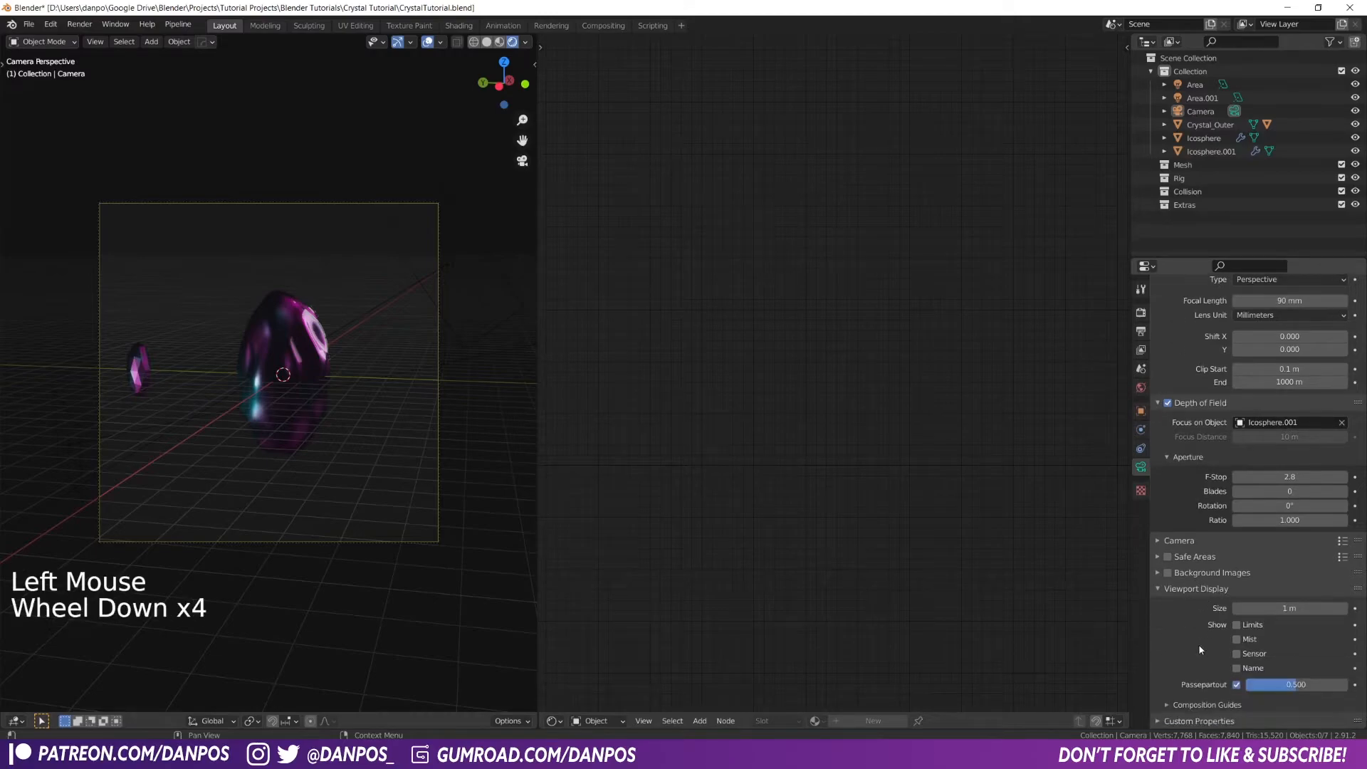
pyautogui.click(1294, 686)
pyautogui.moveTo(1295, 686); pyautogui.dragTo(1347, 685)
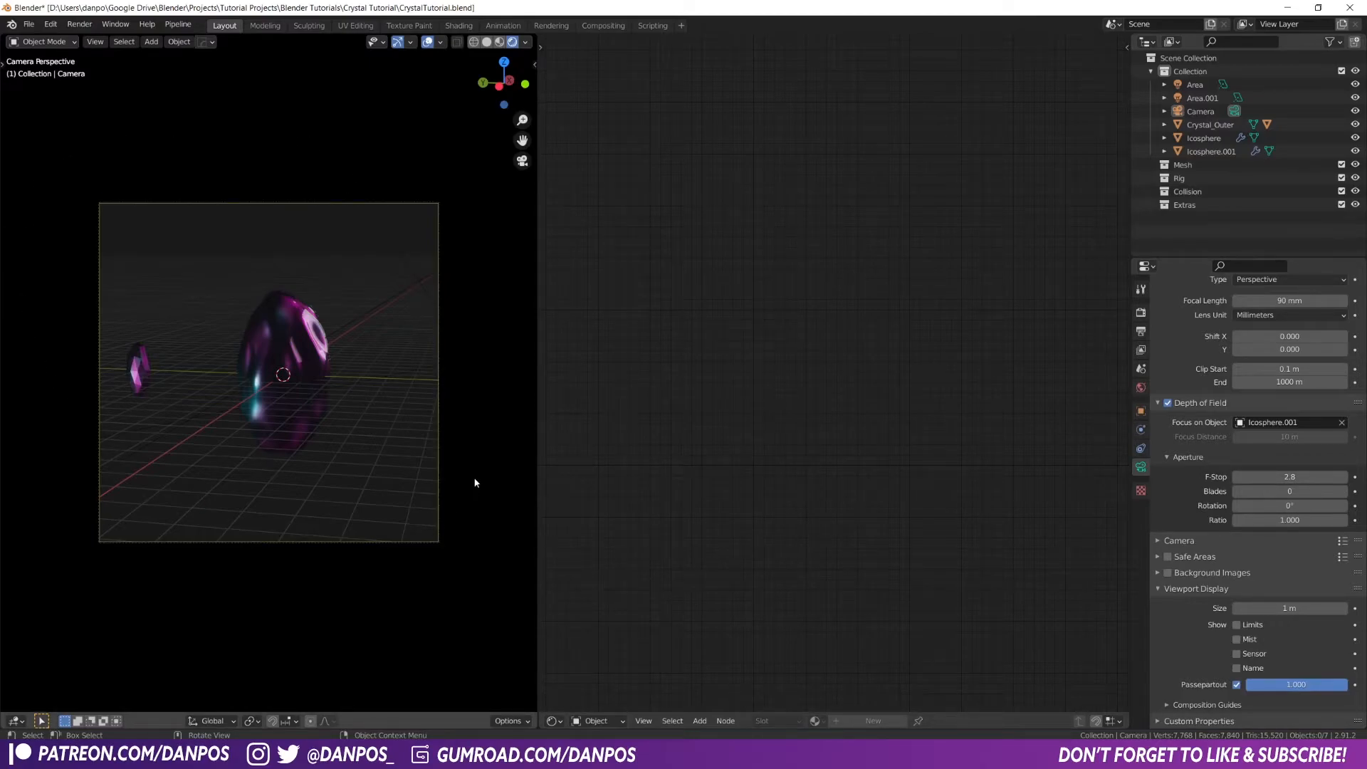
pyautogui.scroll(2, 462, 490)
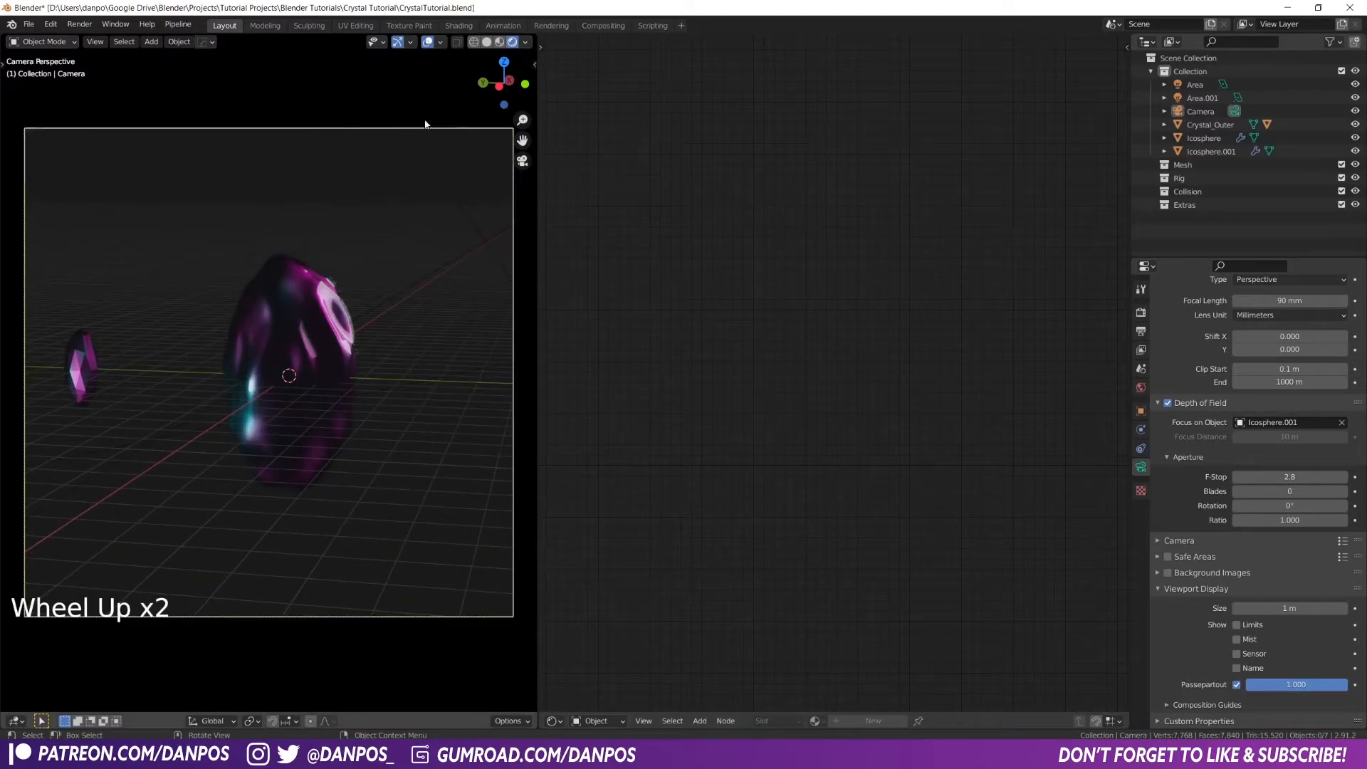
pyautogui.click(458, 323)
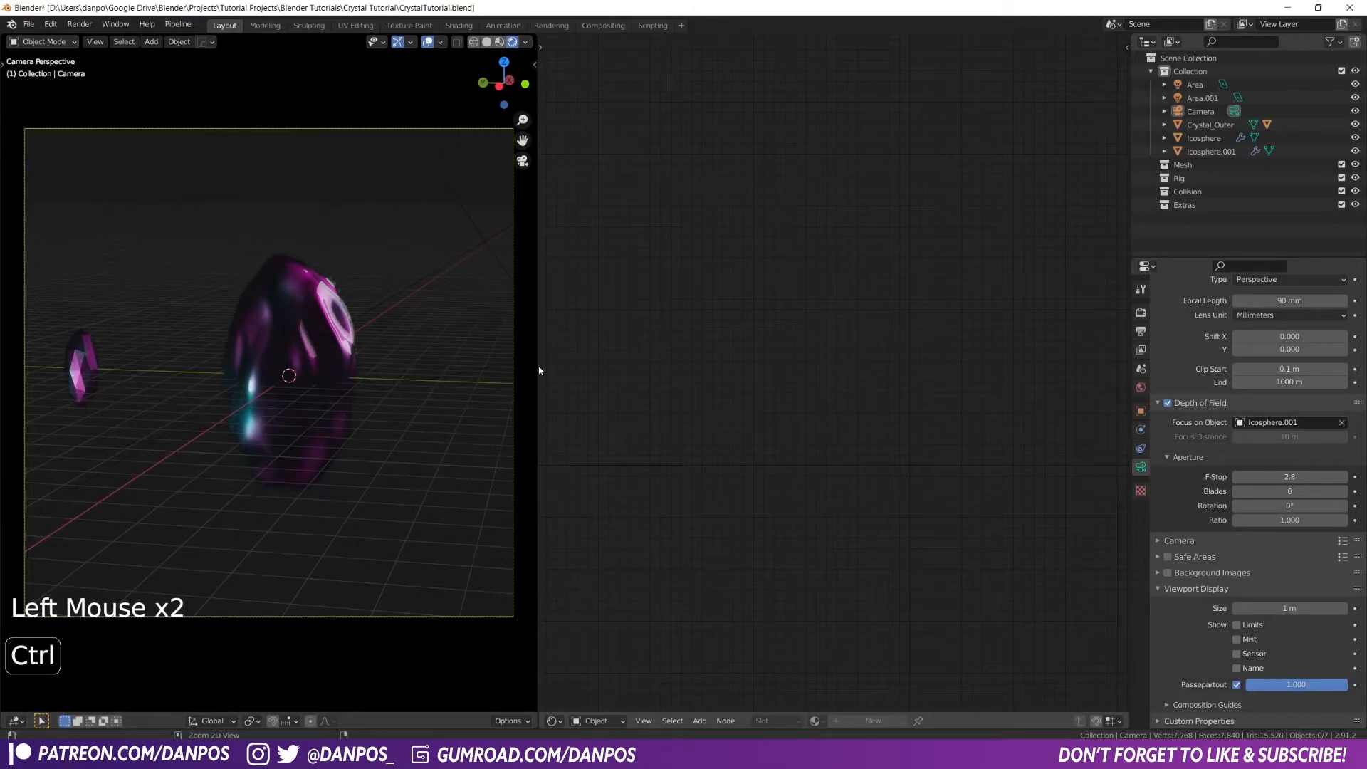
# Switch the node editor from object to world shading and frame the Background and World Output nodes
pyautogui.click(707, 597)
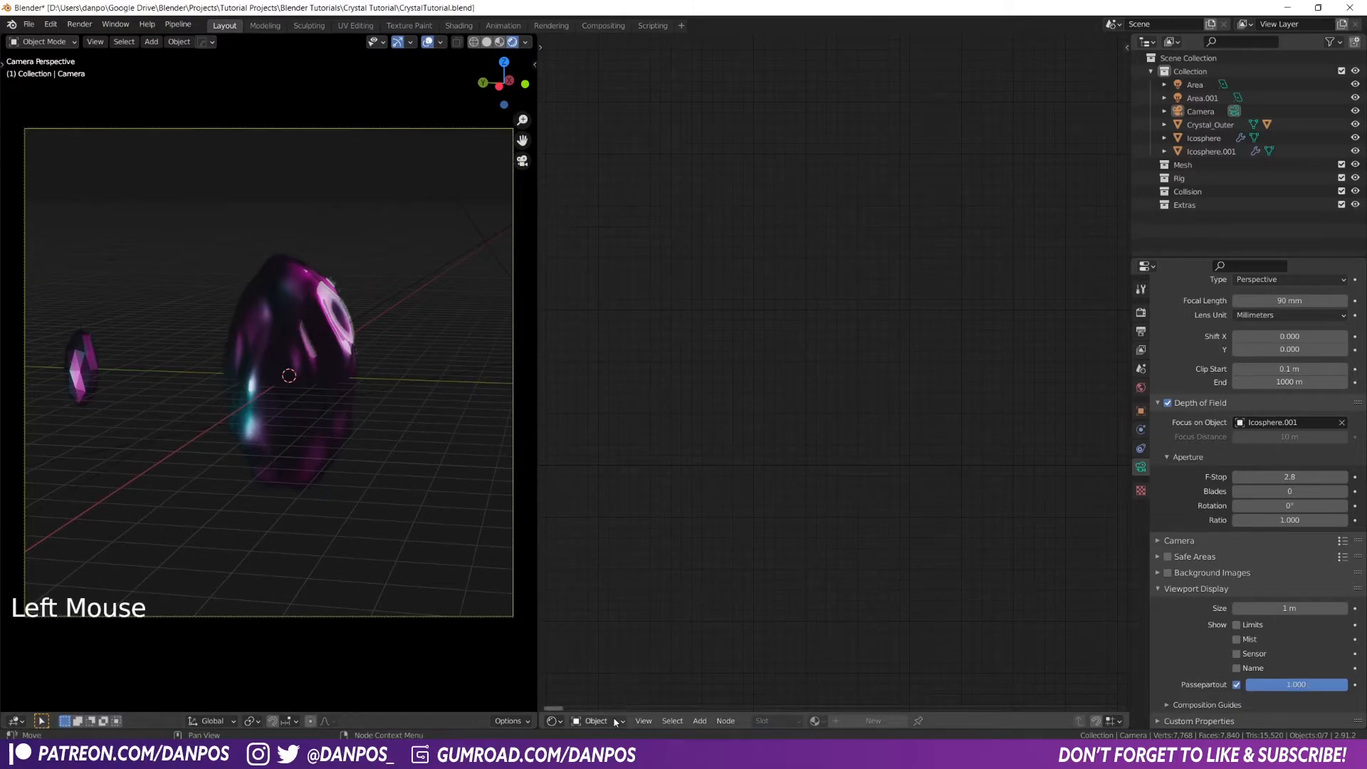
pyautogui.moveTo(617, 722); pyautogui.dragTo(598, 692)
pyautogui.scroll(-5, 827, 342)
pyautogui.scroll(3, 829, 340)
pyautogui.press('a')
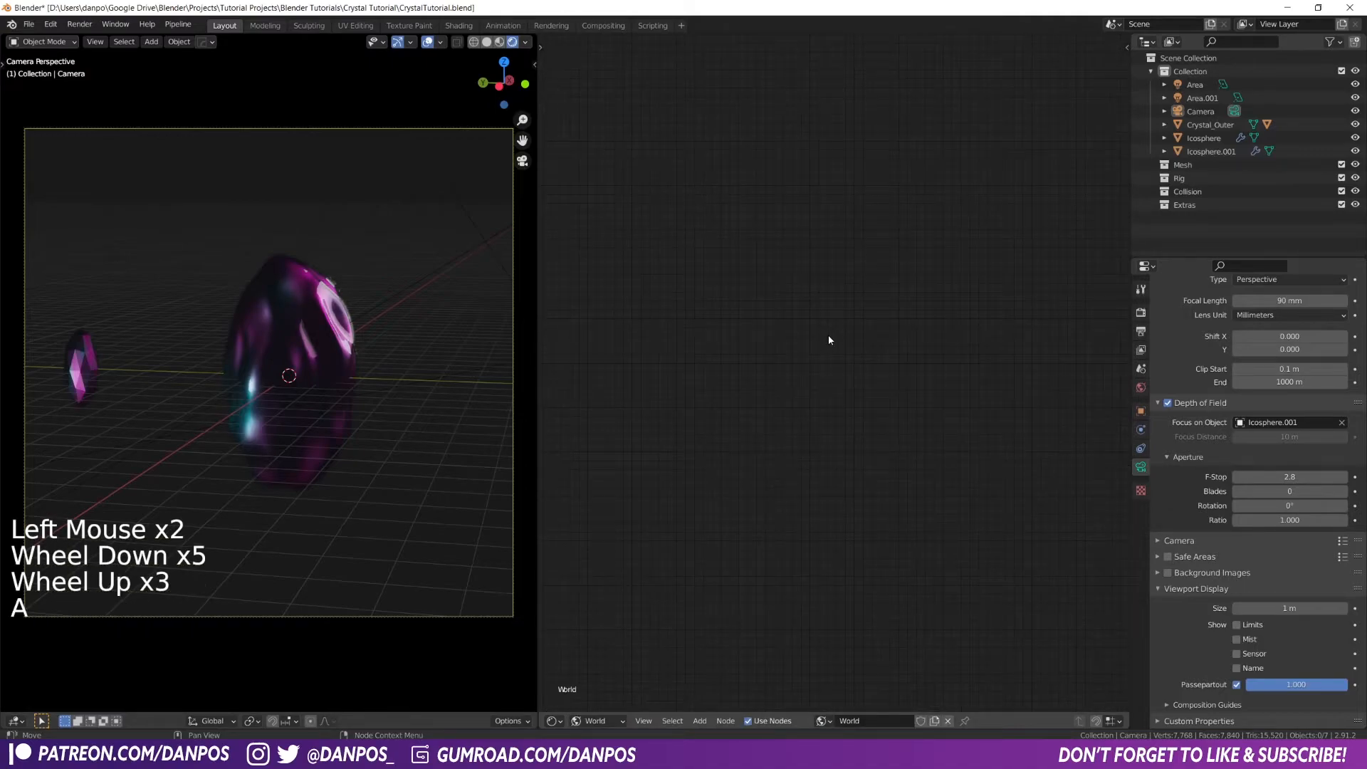
pyautogui.press('KP_Decimal')
pyautogui.scroll(-5, 647, 385)
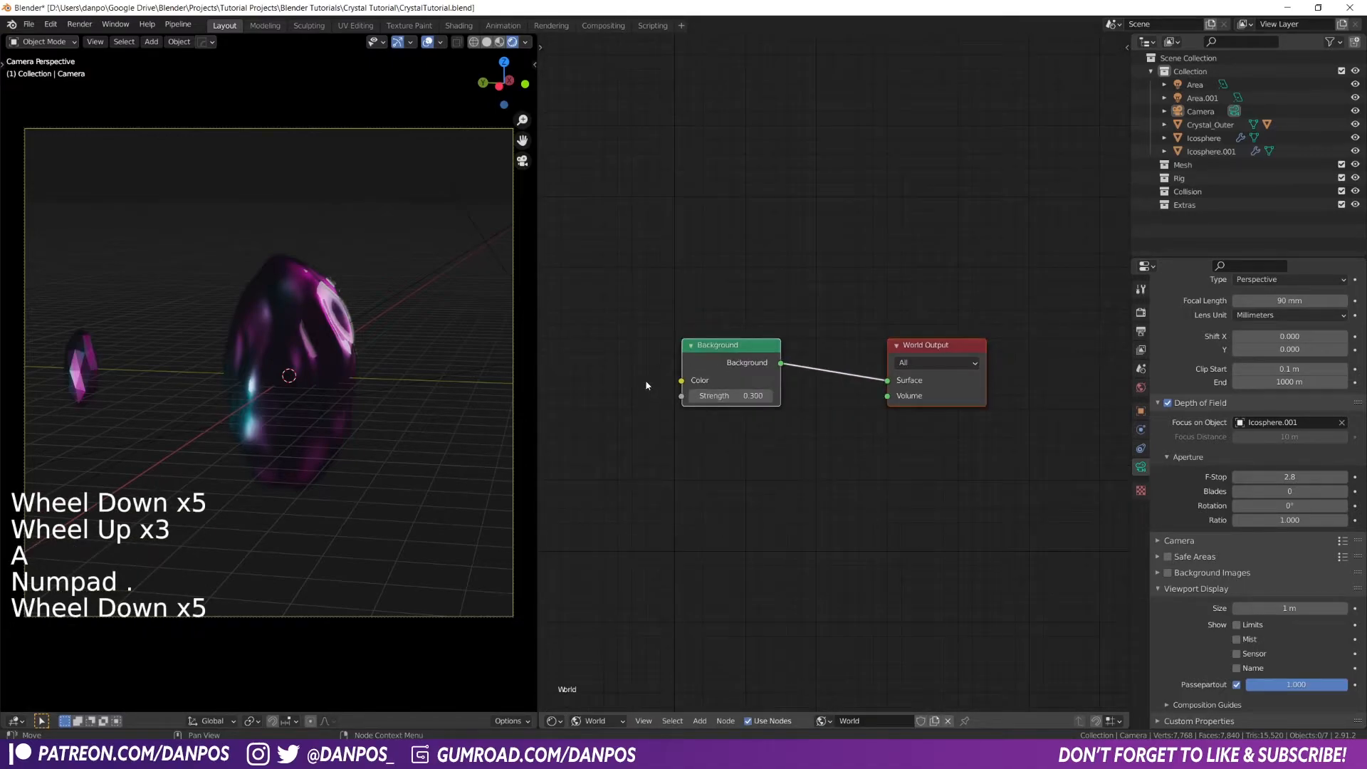
pyautogui.moveTo(647, 385); pyautogui.dragTo(409, 371, button='middle')
pyautogui.scroll(-4, 712, 406)
pyautogui.moveTo(711, 405); pyautogui.dragTo(805, 338, button='middle')
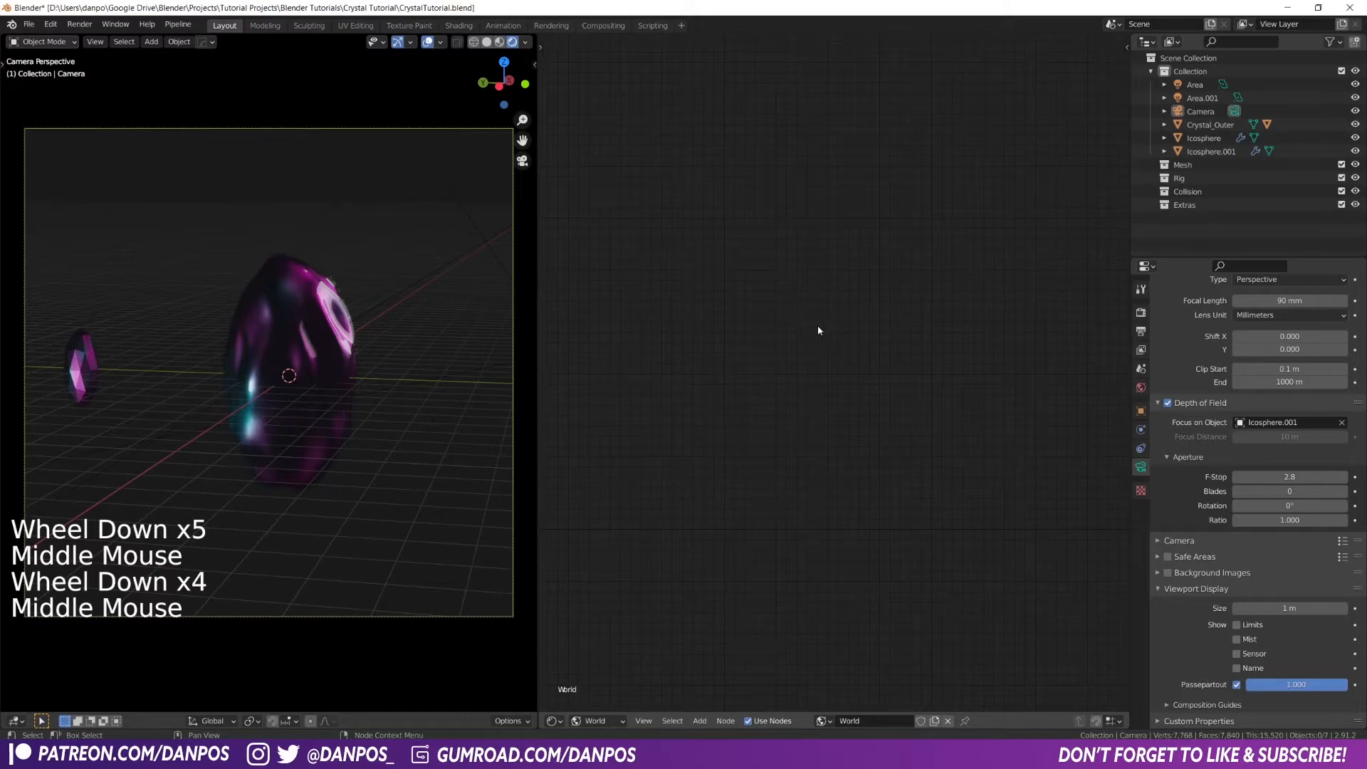
pyautogui.click(1041, 299)
pyautogui.press('a')
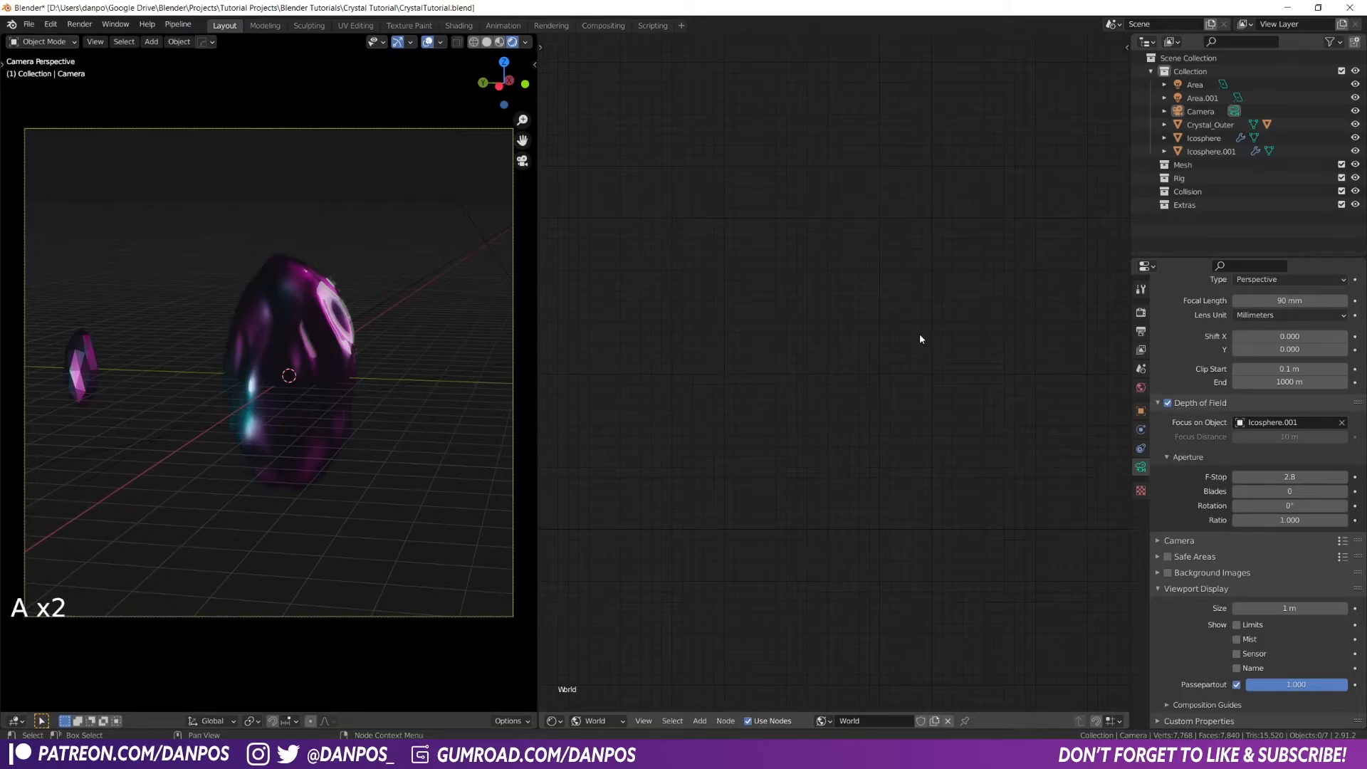
pyautogui.press('KP_Decimal')
pyautogui.scroll(-7, 811, 439)
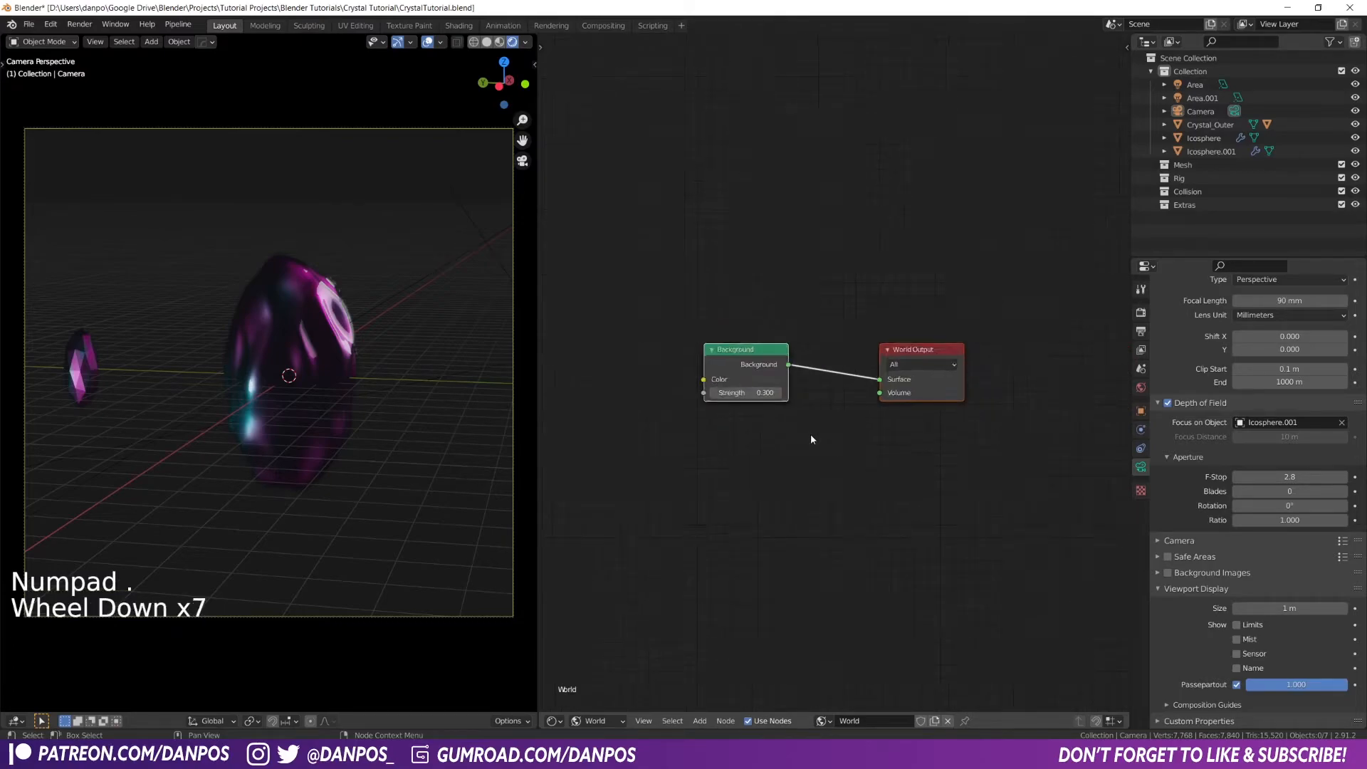
pyautogui.scroll(-5, 811, 440)
pyautogui.scroll(4, 810, 439)
# Tint the world Background node's color a desaturated dark blue and raise its brightness
pyautogui.click(781, 390)
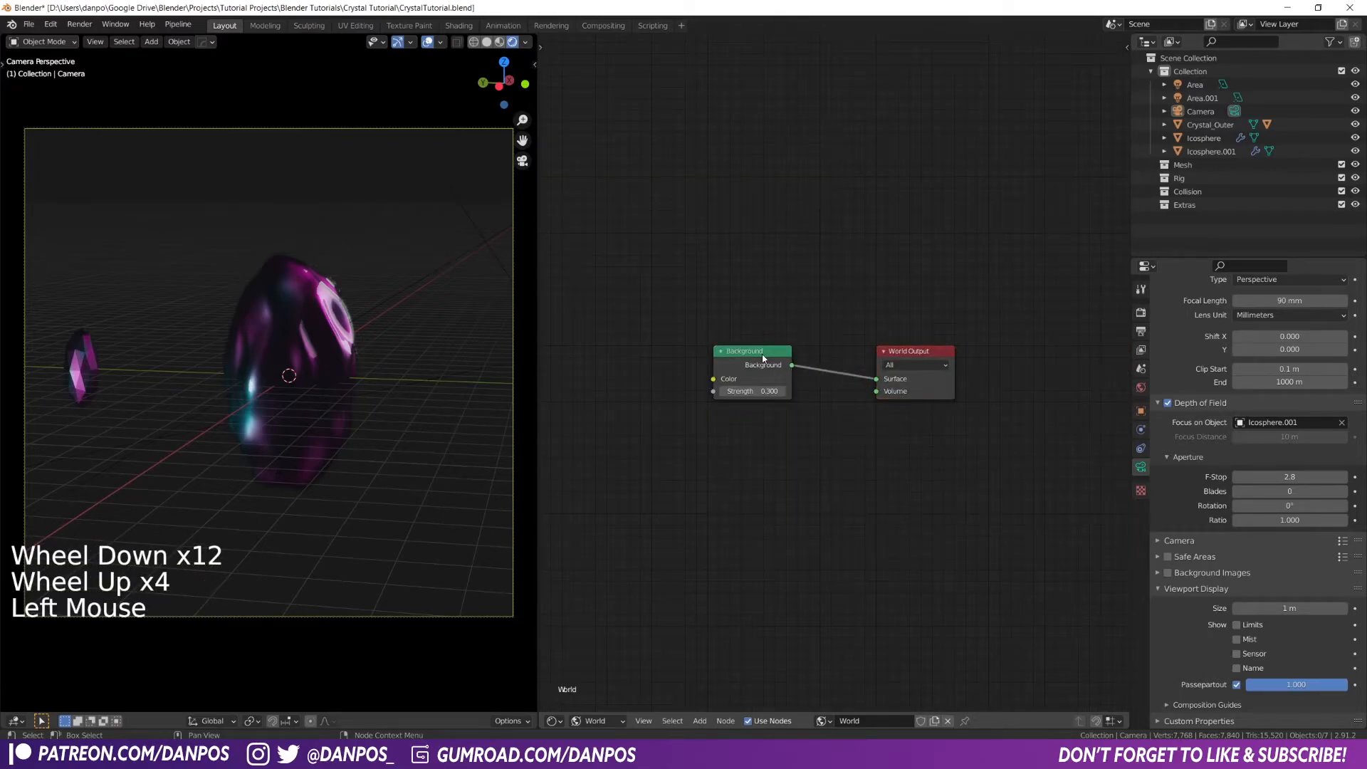
pyautogui.click(760, 378)
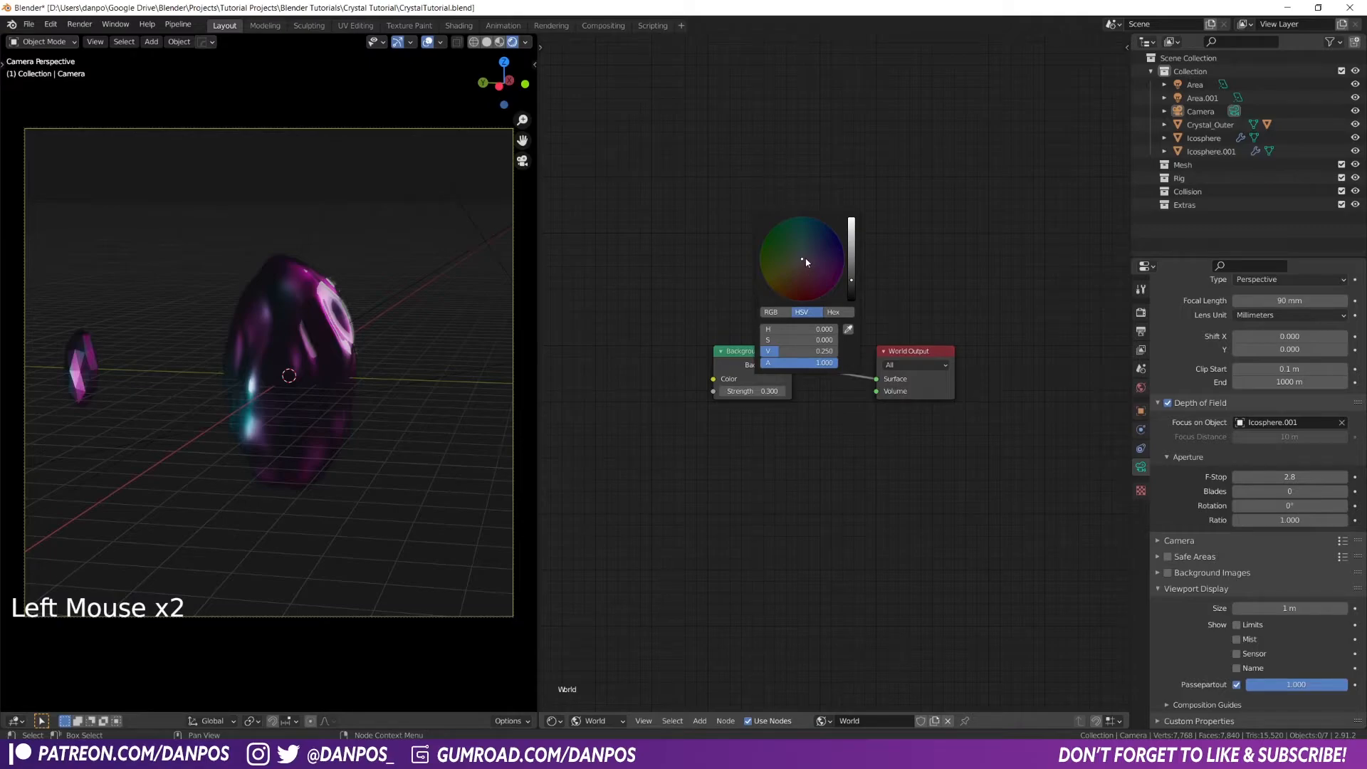
pyautogui.moveTo(805, 256); pyautogui.dragTo(805, 257)
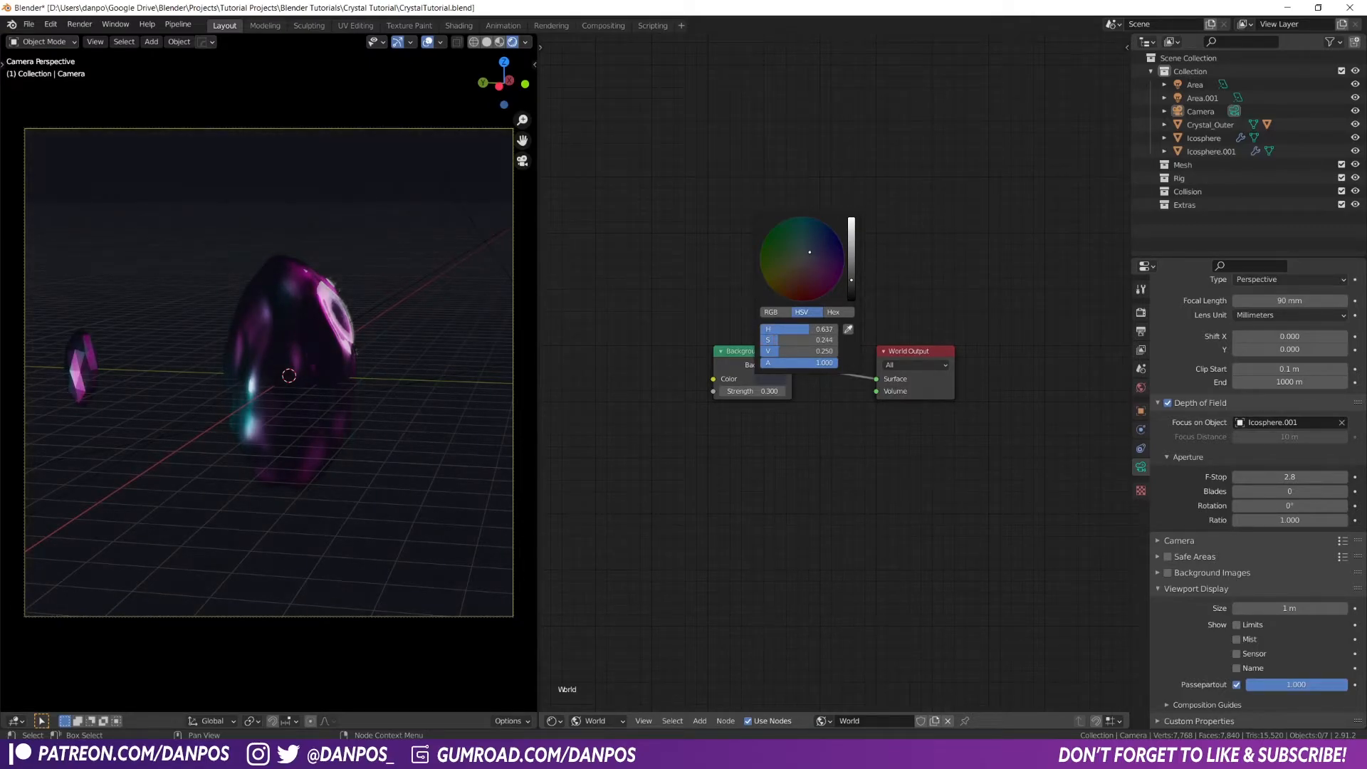
pyautogui.click(774, 383)
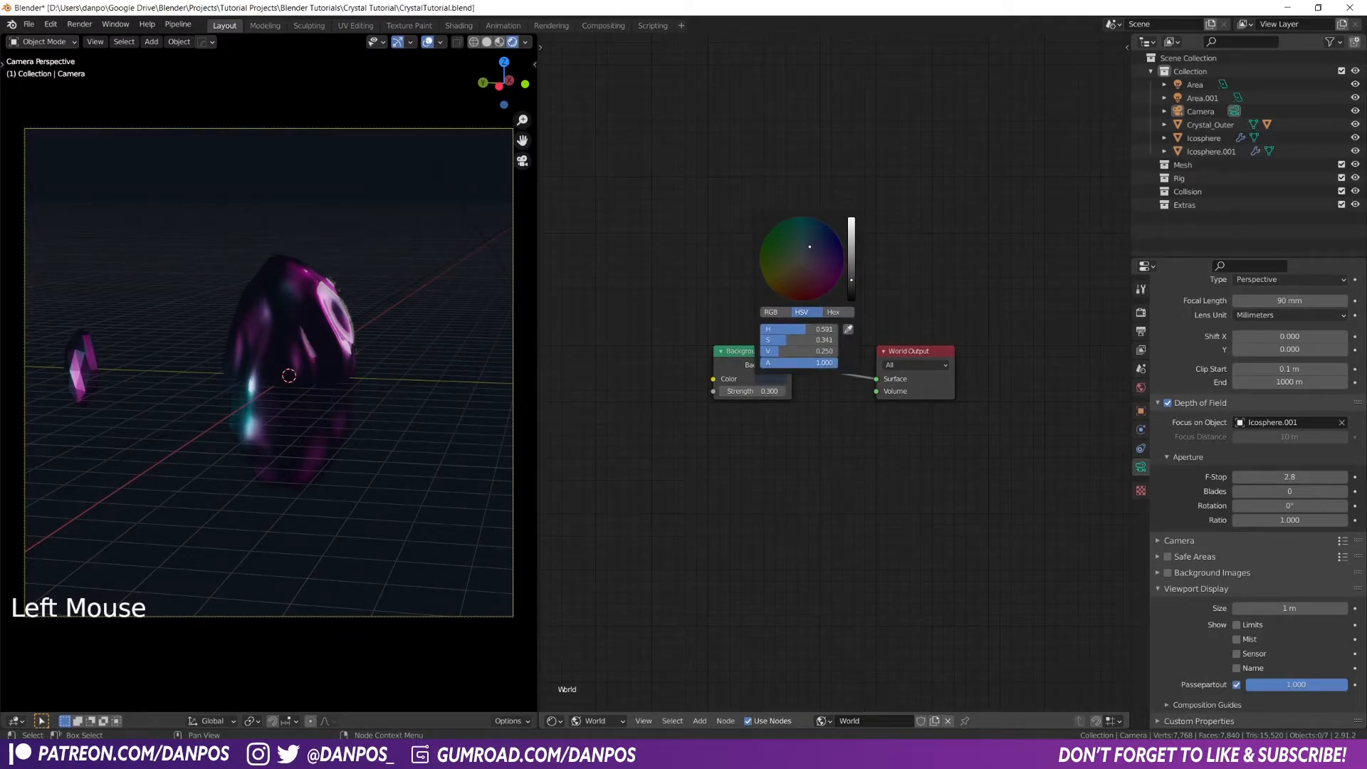
pyautogui.moveTo(812, 252); pyautogui.dragTo(851, 270)
# Set the world background strength to 0.1 and hide the overlays in the camera viewport
pyautogui.click(781, 389)
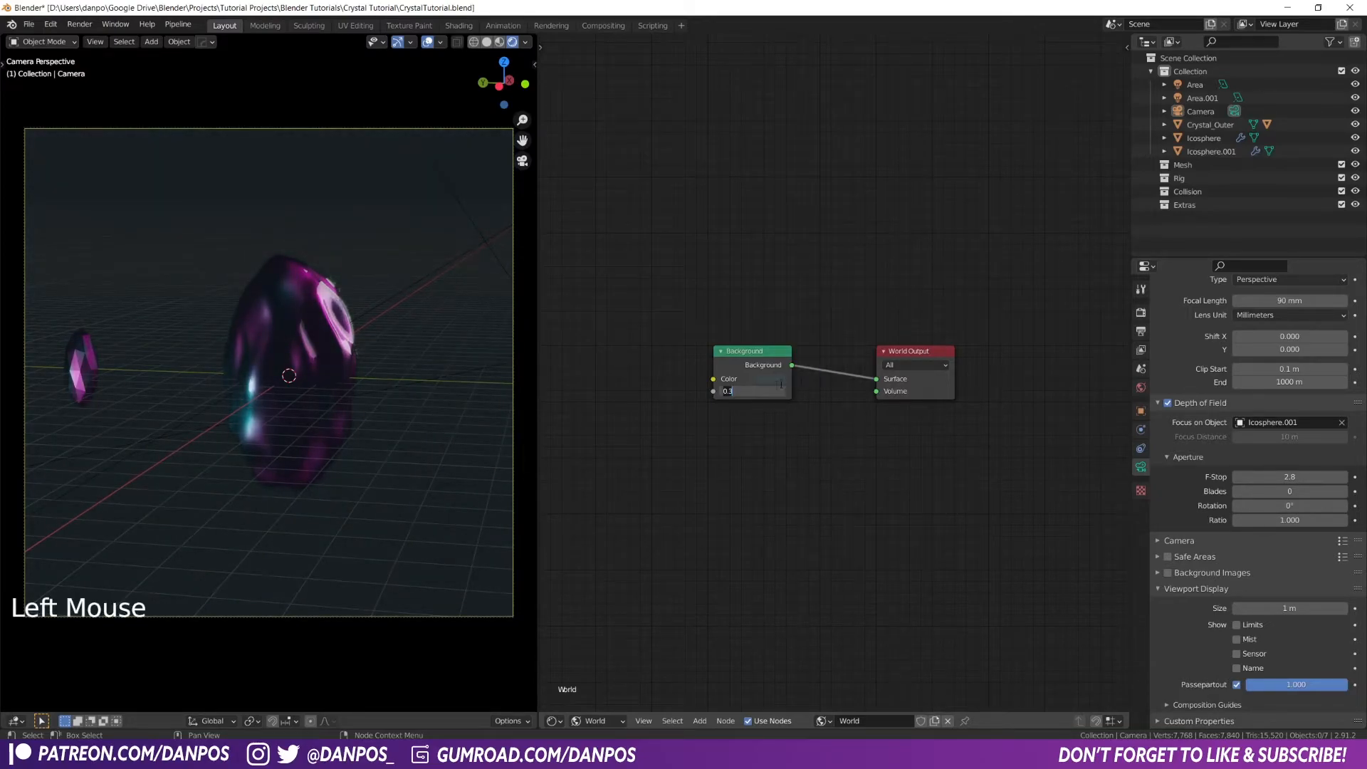
pyautogui.write('0.1')
pyautogui.press('Return')
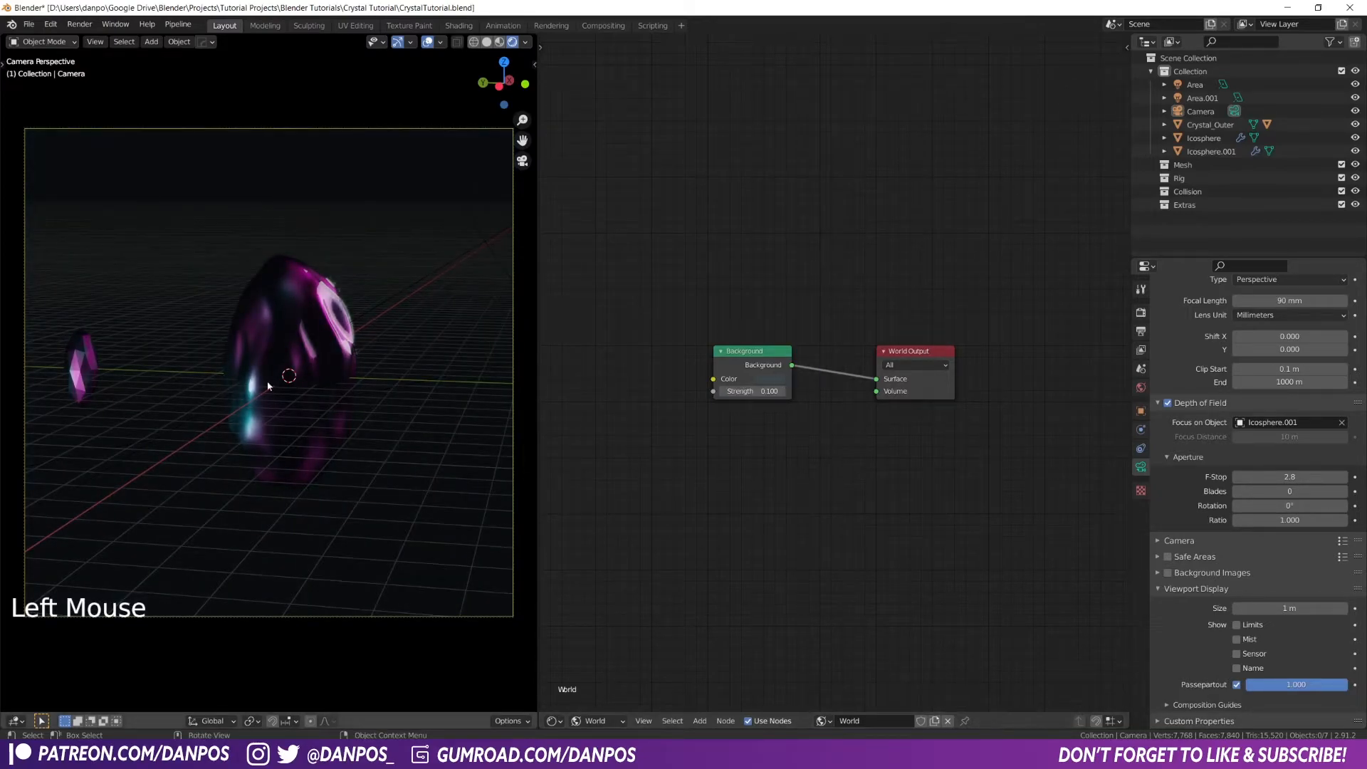
pyautogui.click(428, 42)
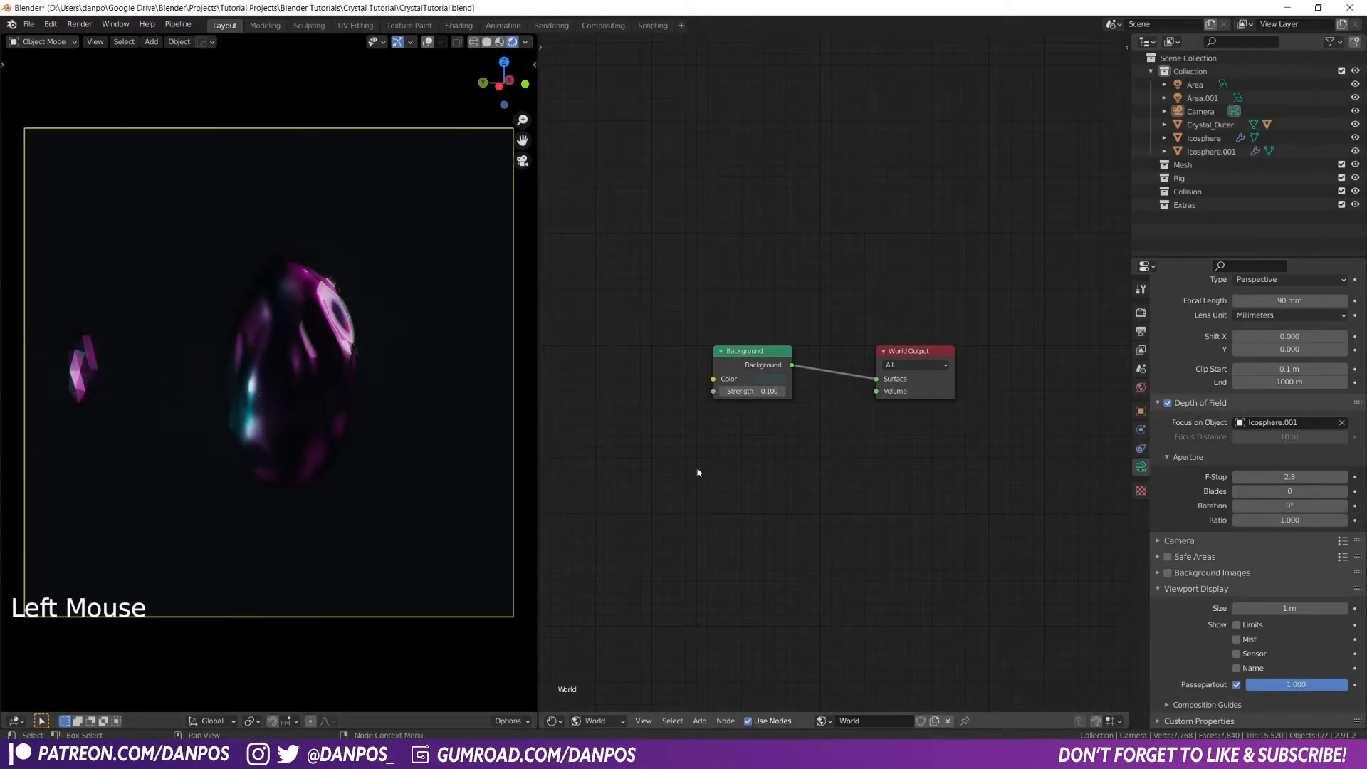
# Change the node editor into a 3D viewport and orbit it to show both crystals and the area lights
pyautogui.click(554, 720)
pyautogui.click(594, 606)
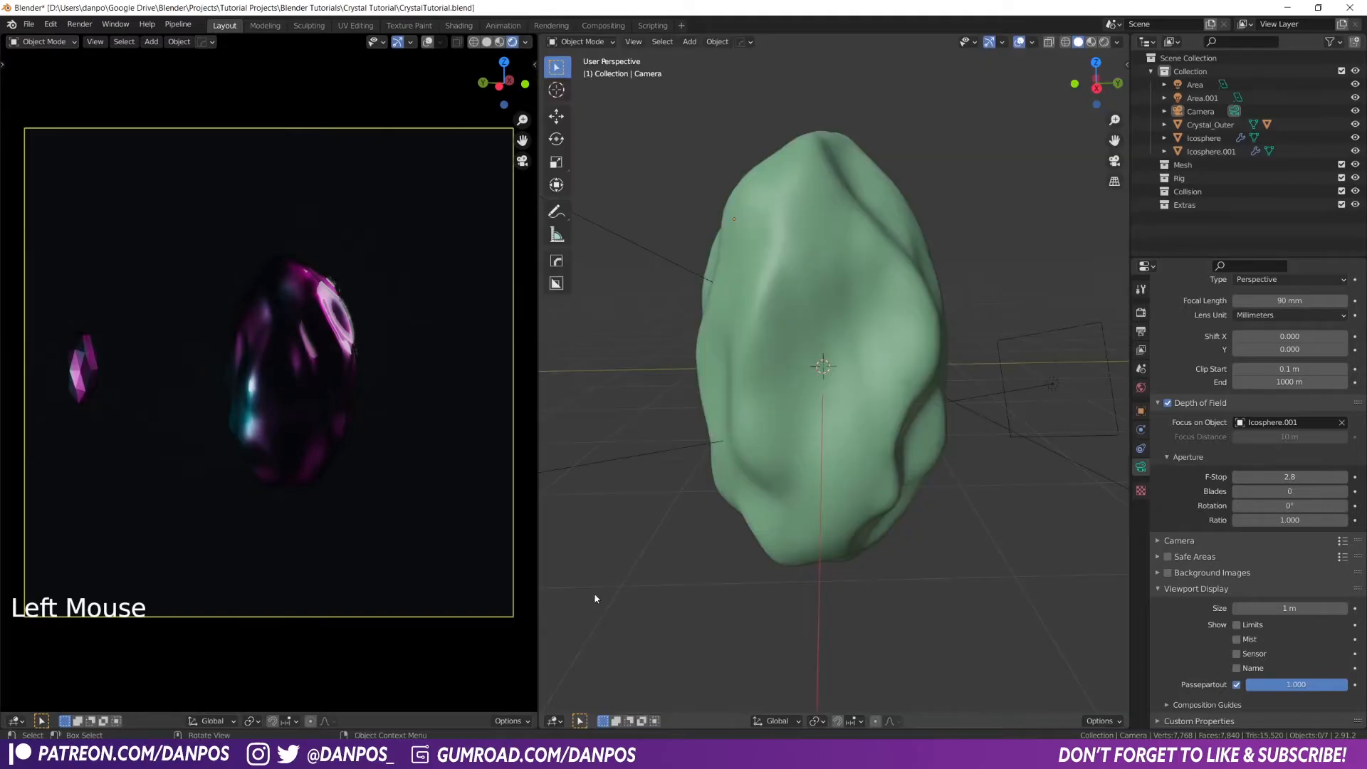
pyautogui.scroll(-4, 797, 351)
pyautogui.scroll(-4, 797, 350)
pyautogui.moveTo(842, 376); pyautogui.dragTo(975, 440, button='middle')
pyautogui.click(1046, 479)
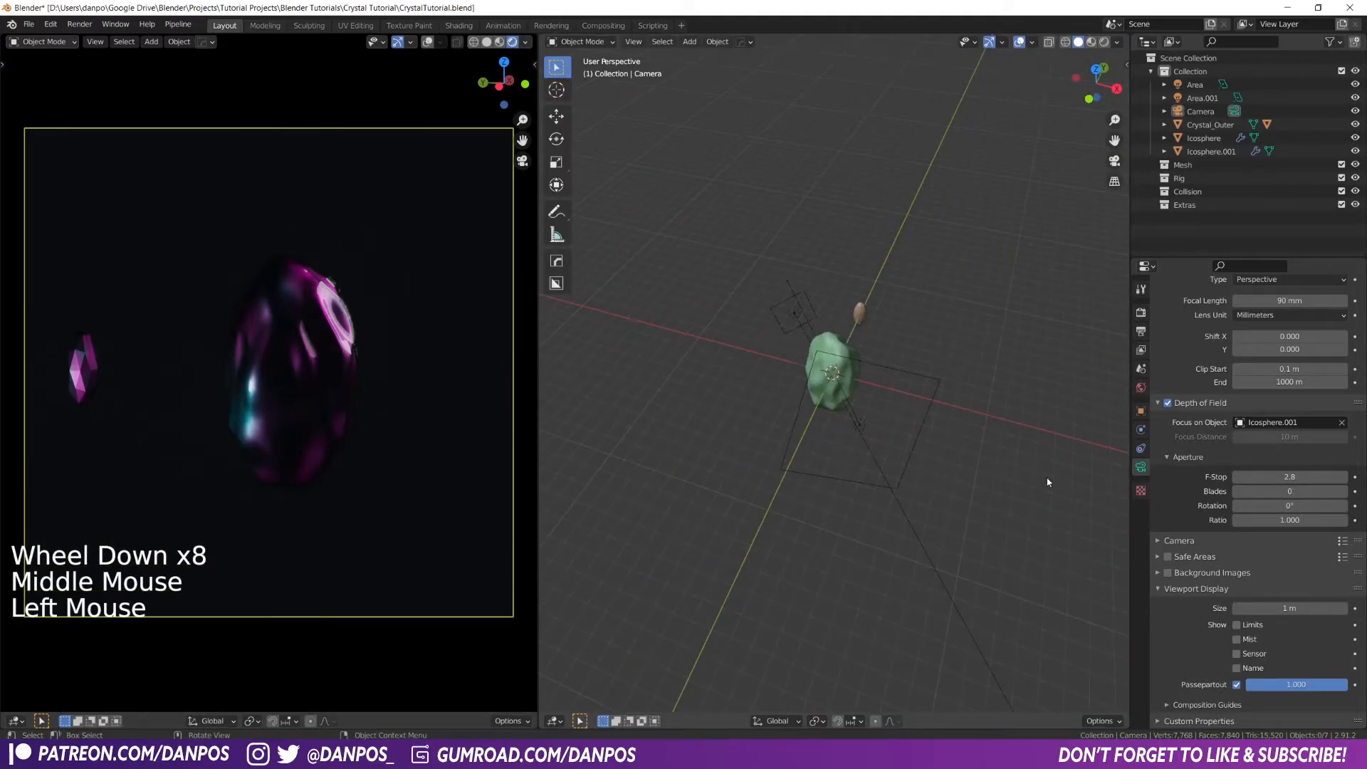
pyautogui.moveTo(1047, 479); pyautogui.dragTo(1063, 434, button='middle')
pyautogui.moveTo(881, 457); pyautogui.dragTo(848, 430, button='middle')
pyautogui.scroll(1, 837, 425)
pyautogui.scroll(1, 837, 425)
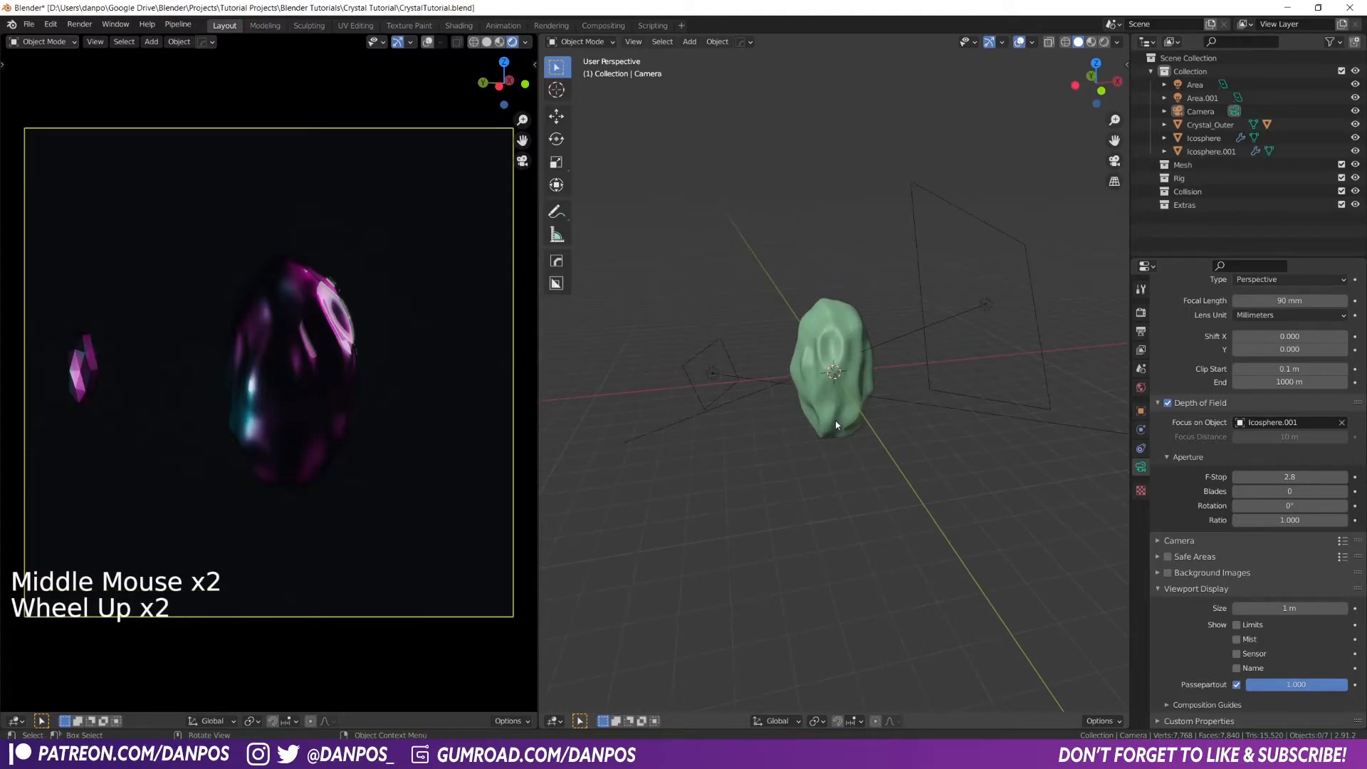
pyautogui.moveTo(851, 391); pyautogui.dragTo(996, 398, button='middle')
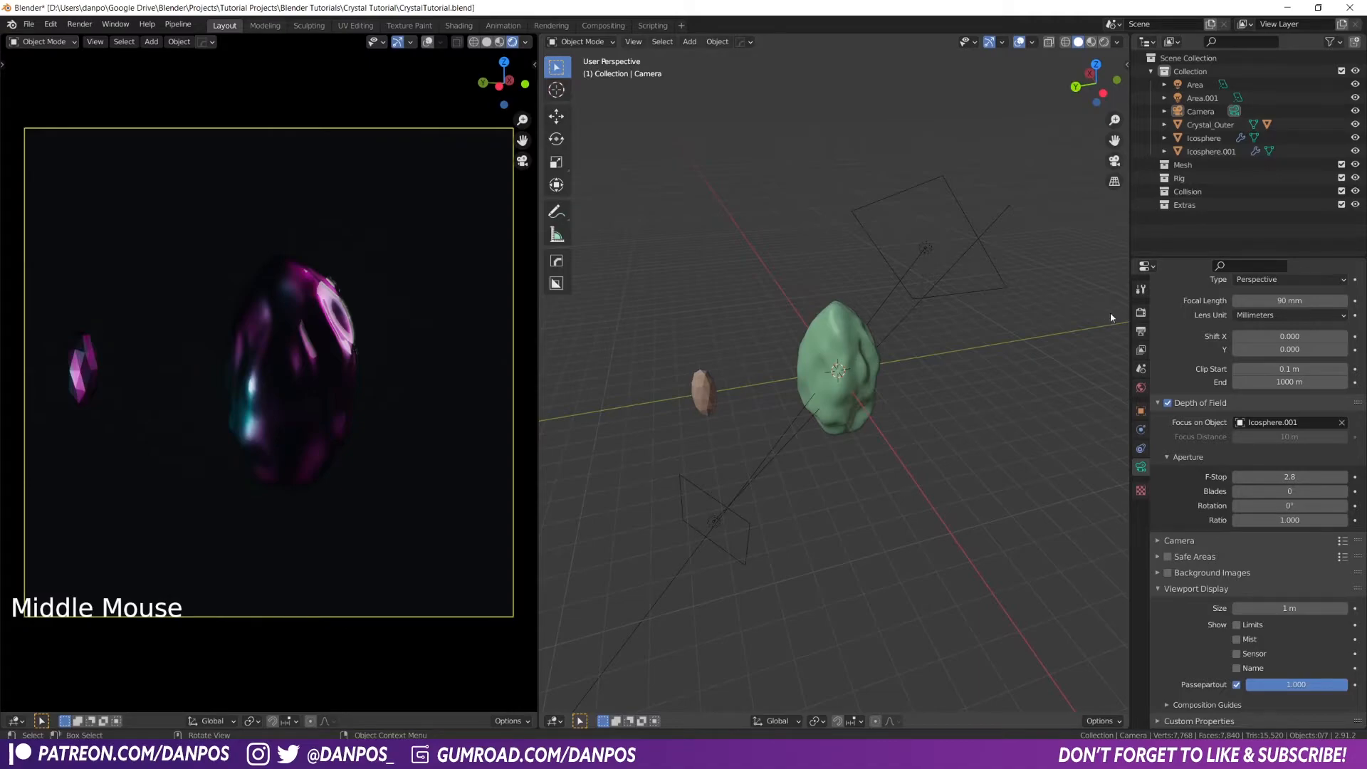
# Expand the ambient occlusion and bloom render settings and raise the bloom threshold to about 4.2
pyautogui.click(1141, 313)
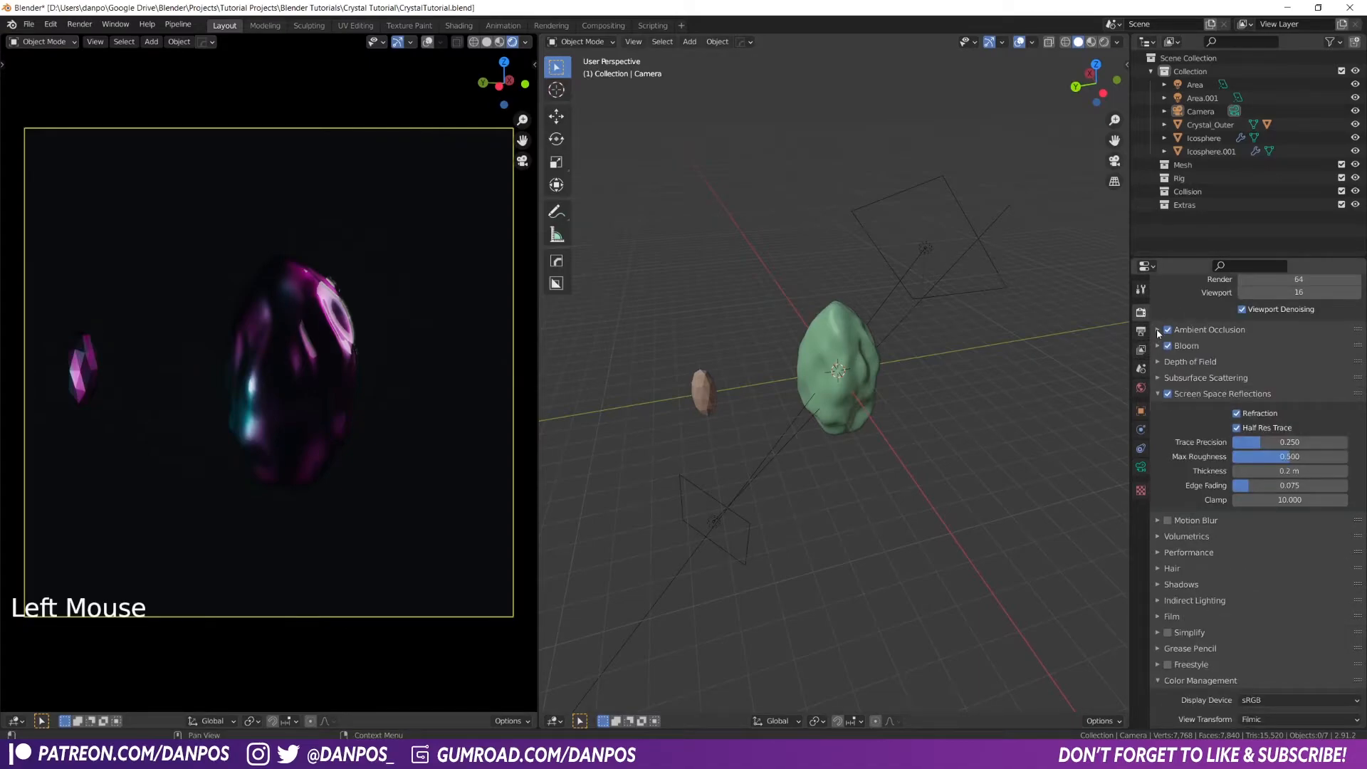
pyautogui.click(1156, 329)
pyautogui.click(1156, 427)
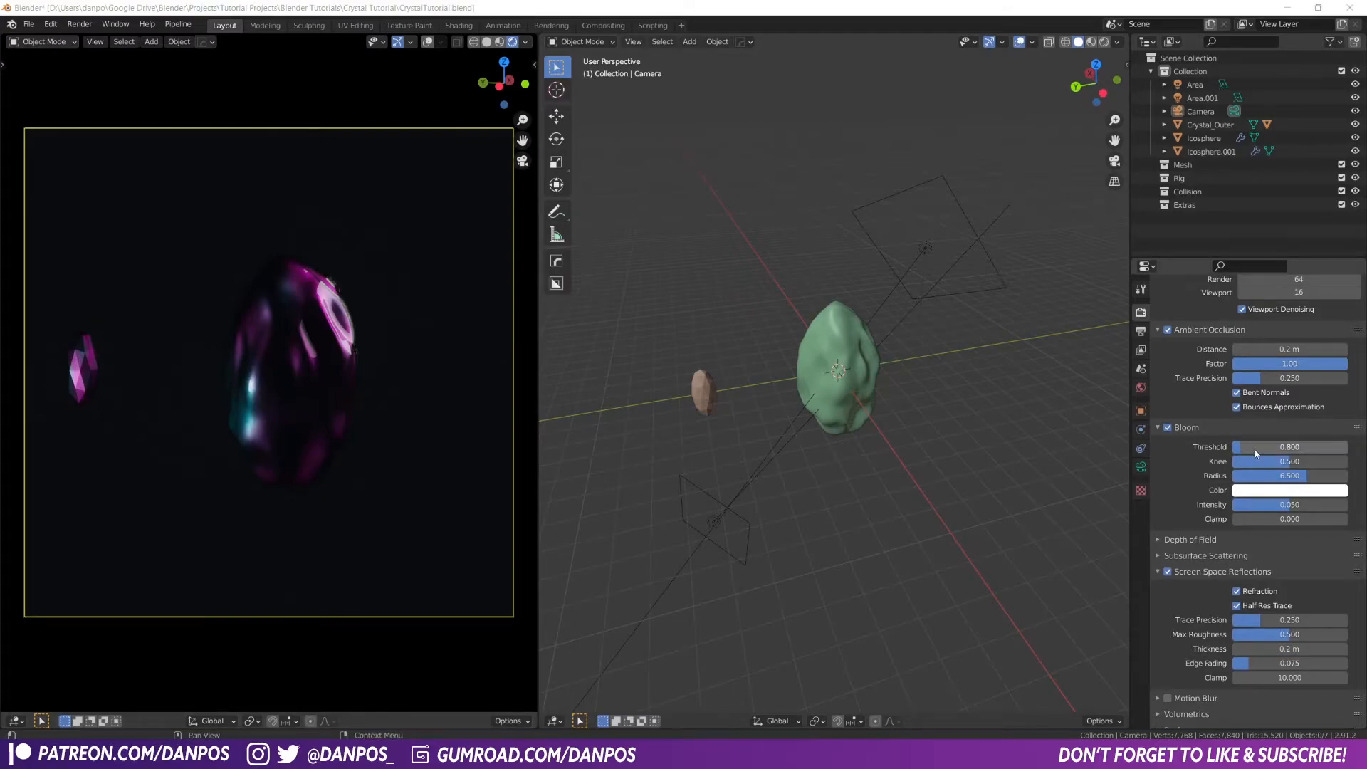
pyautogui.moveTo(1290, 446); pyautogui.dragTo(1317, 447)
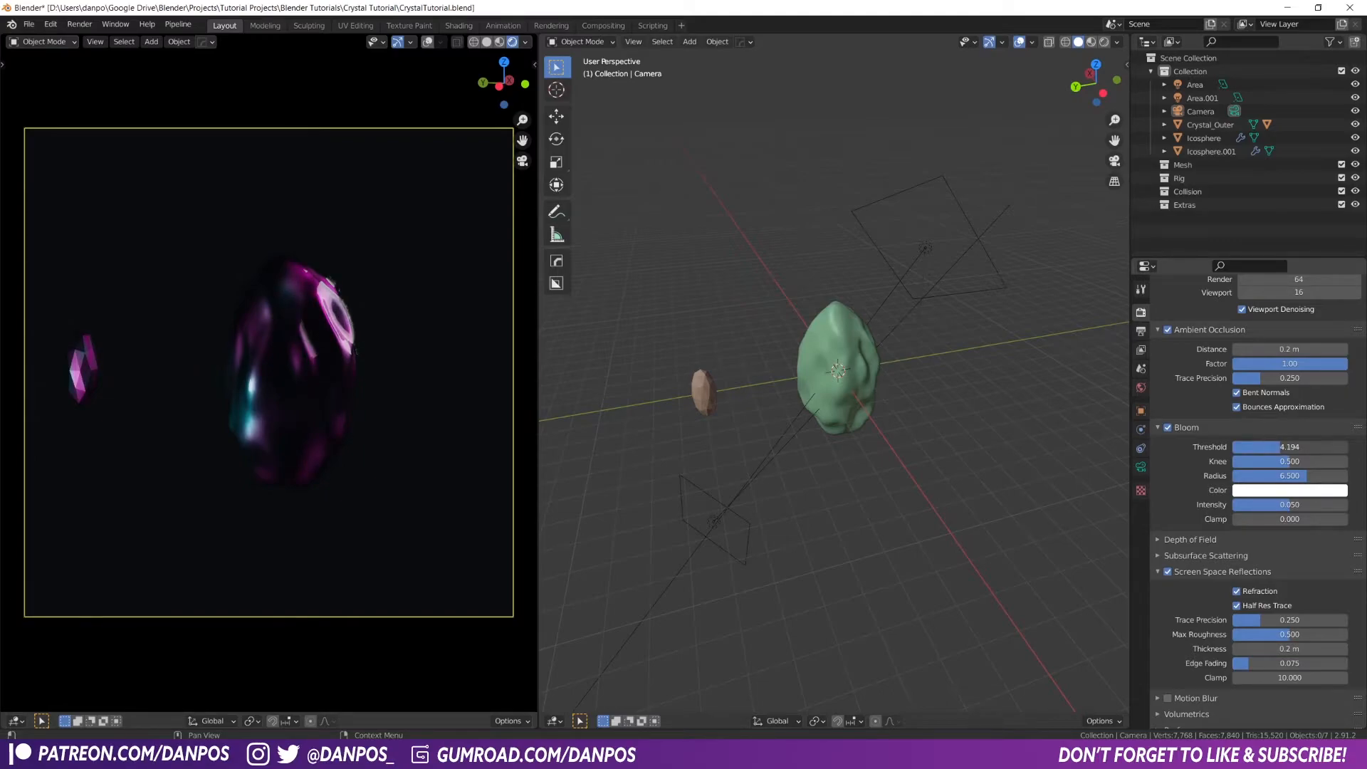
# Raise the first area light (Area) to about 1175 W and scale it up about 1.5 times
pyautogui.click(935, 254)
pyautogui.moveTo(935, 253); pyautogui.dragTo(1011, 270, button='middle')
pyautogui.click(1141, 468)
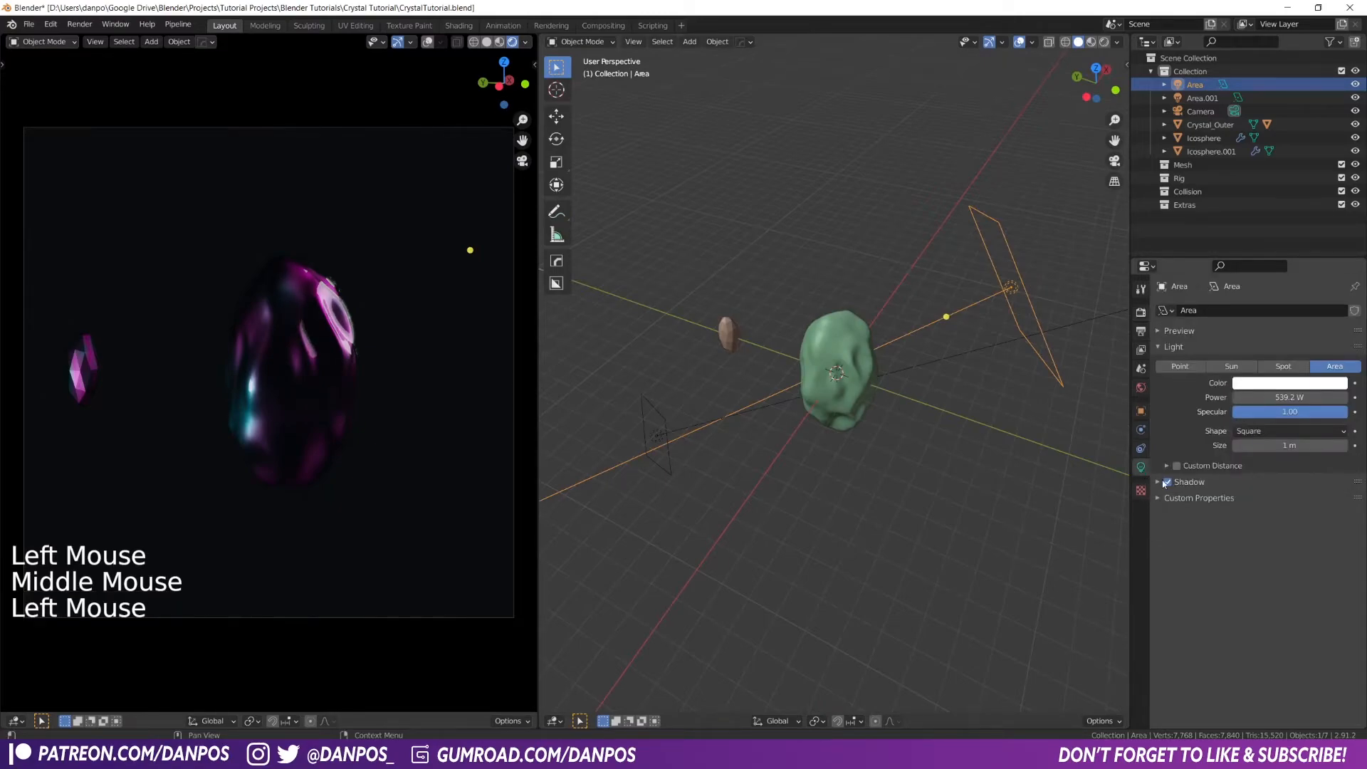
pyautogui.moveTo(1282, 398)
pyautogui.mouseDown()
pyautogui.moveTo(1227, 406)
pyautogui.moveTo(1256, 397)
pyautogui.mouseUp()
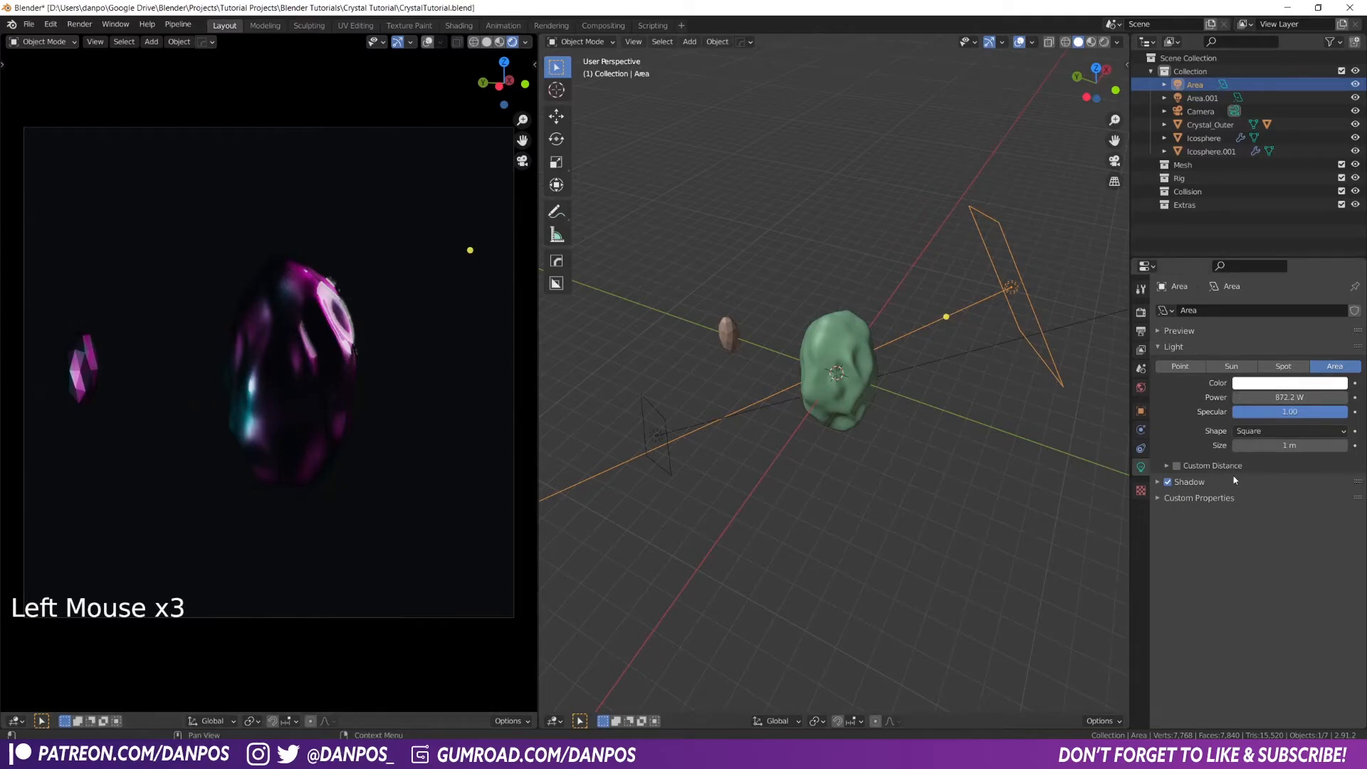
pyautogui.moveTo(1290, 397); pyautogui.dragTo(1310, 398)
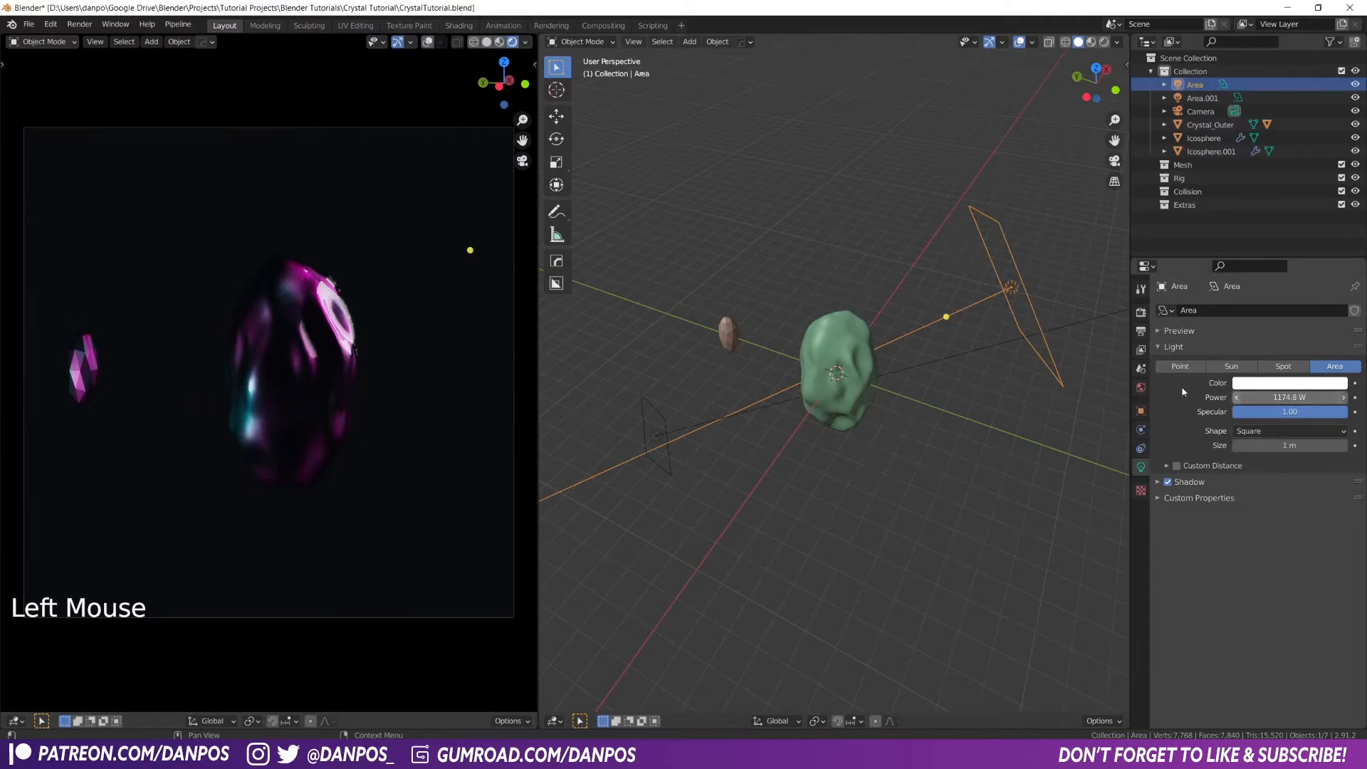
pyautogui.press('s')
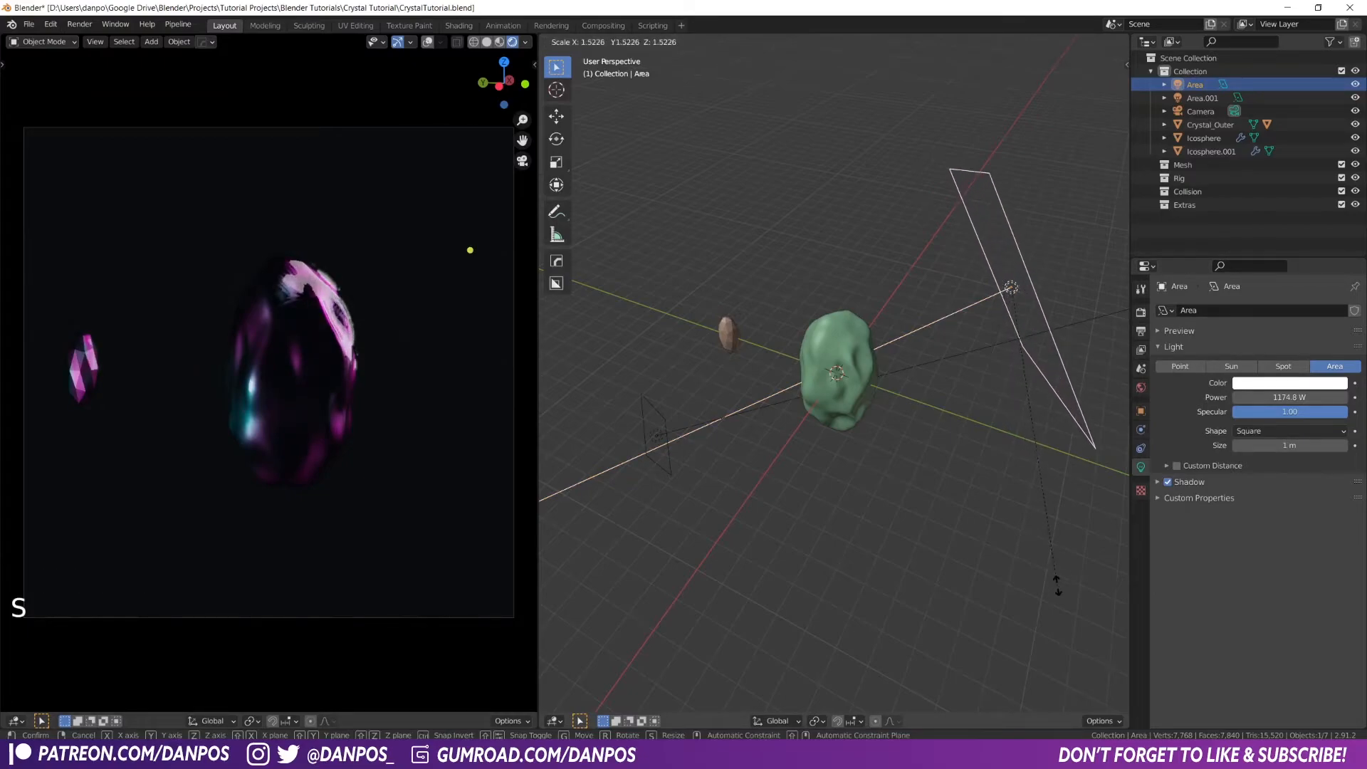
pyautogui.click(1056, 583)
# Raise the second area light (Area.001) to about 1105 W and scale it up about 2.25 times
pyautogui.moveTo(986, 514); pyautogui.dragTo(756, 433, button='middle')
pyautogui.click(699, 432)
pyautogui.scroll(-4, 817, 456)
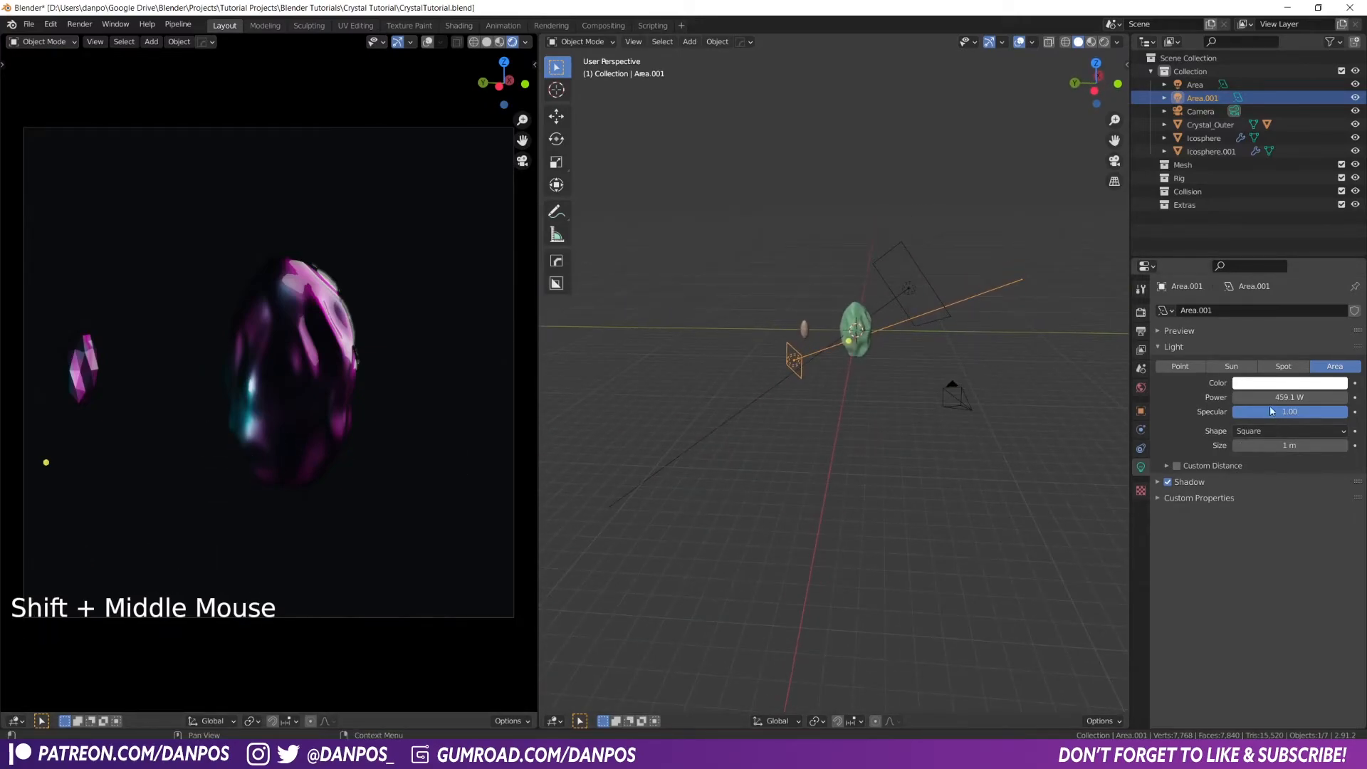
pyautogui.moveTo(1289, 397); pyautogui.dragTo(1357, 398)
pyautogui.press('s')
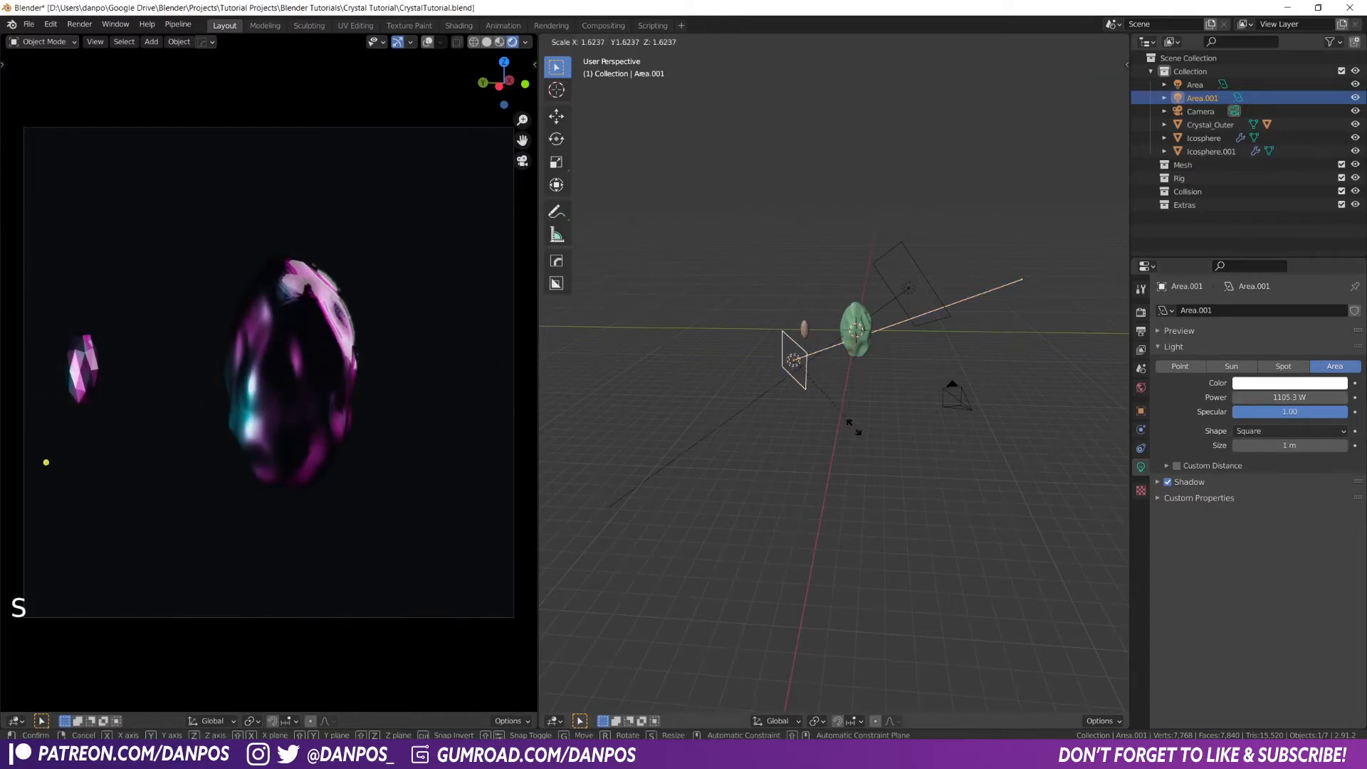
pyautogui.click(852, 416)
# Move the second area light (Area.001) about 2.62 m in X and 1.69 m in Y, and lower it about 4.11 m
pyautogui.press('g')
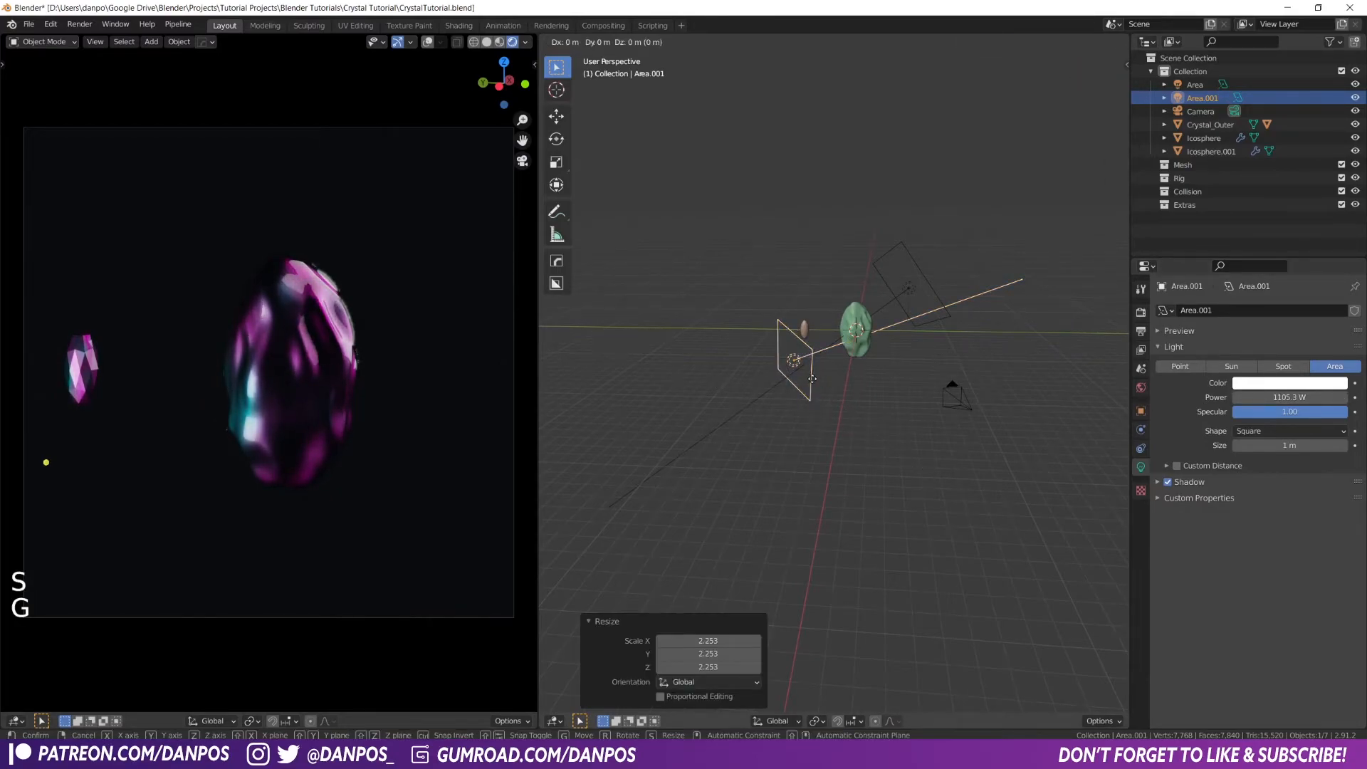
pyautogui.hotkey('shift', 'z')
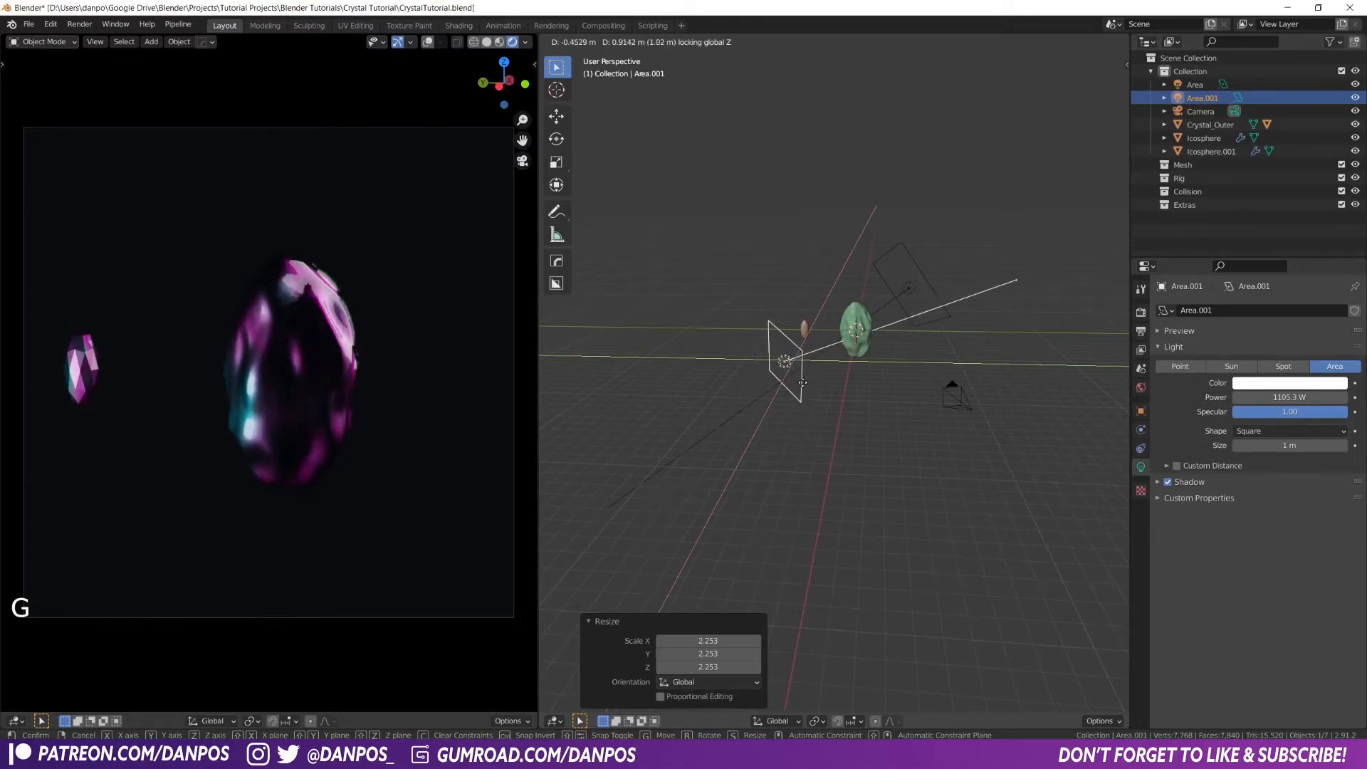
pyautogui.click(799, 372)
pyautogui.press('g')
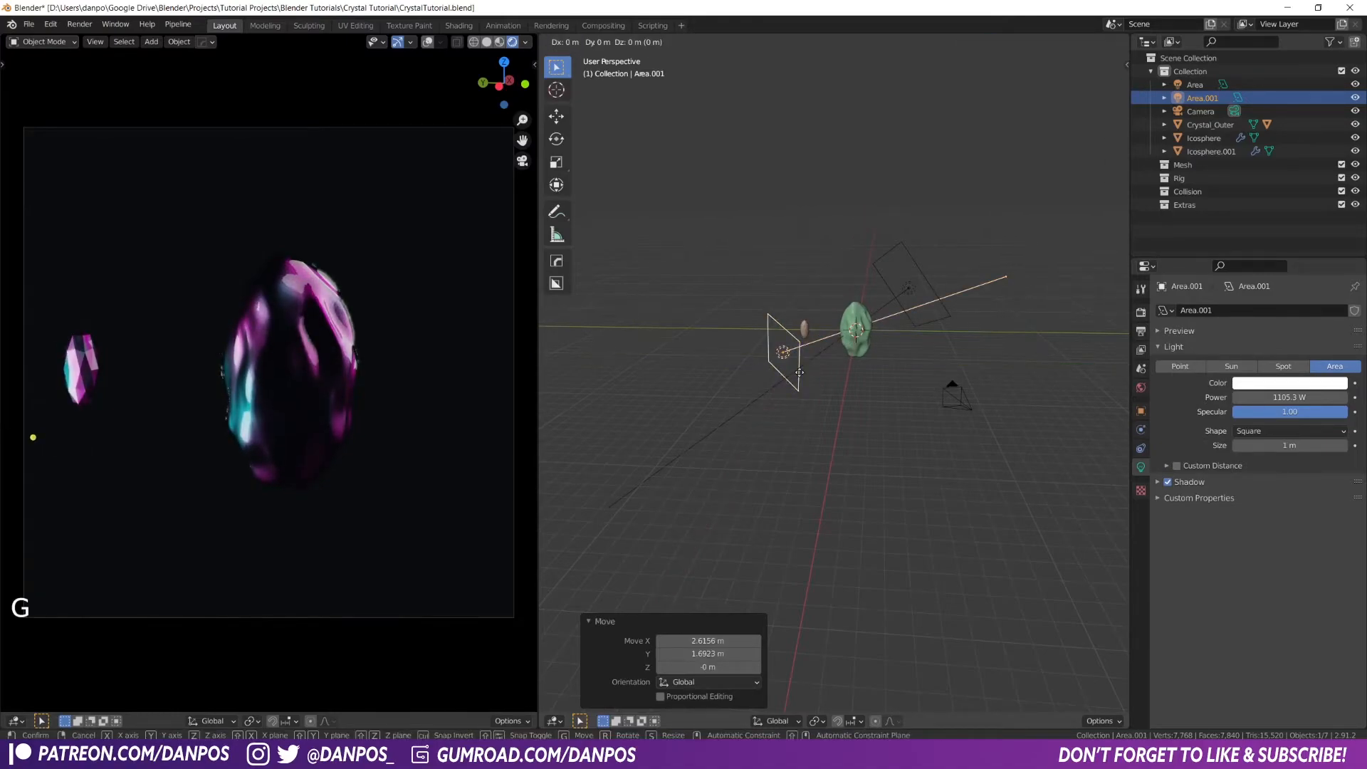
pyautogui.press('z')
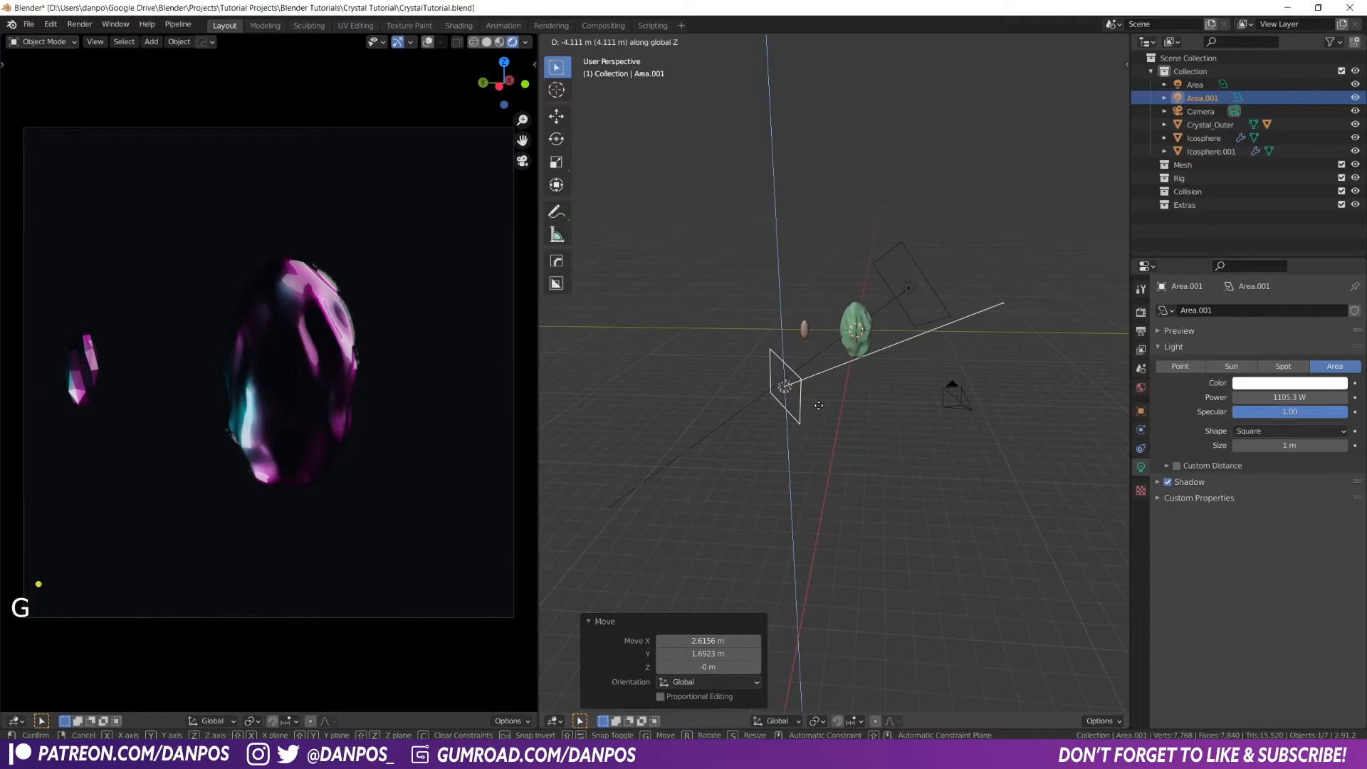
# Scale the second area light (Area.001) up about 2 times and the first one (Area) down to about 0.68
pyautogui.press('s')
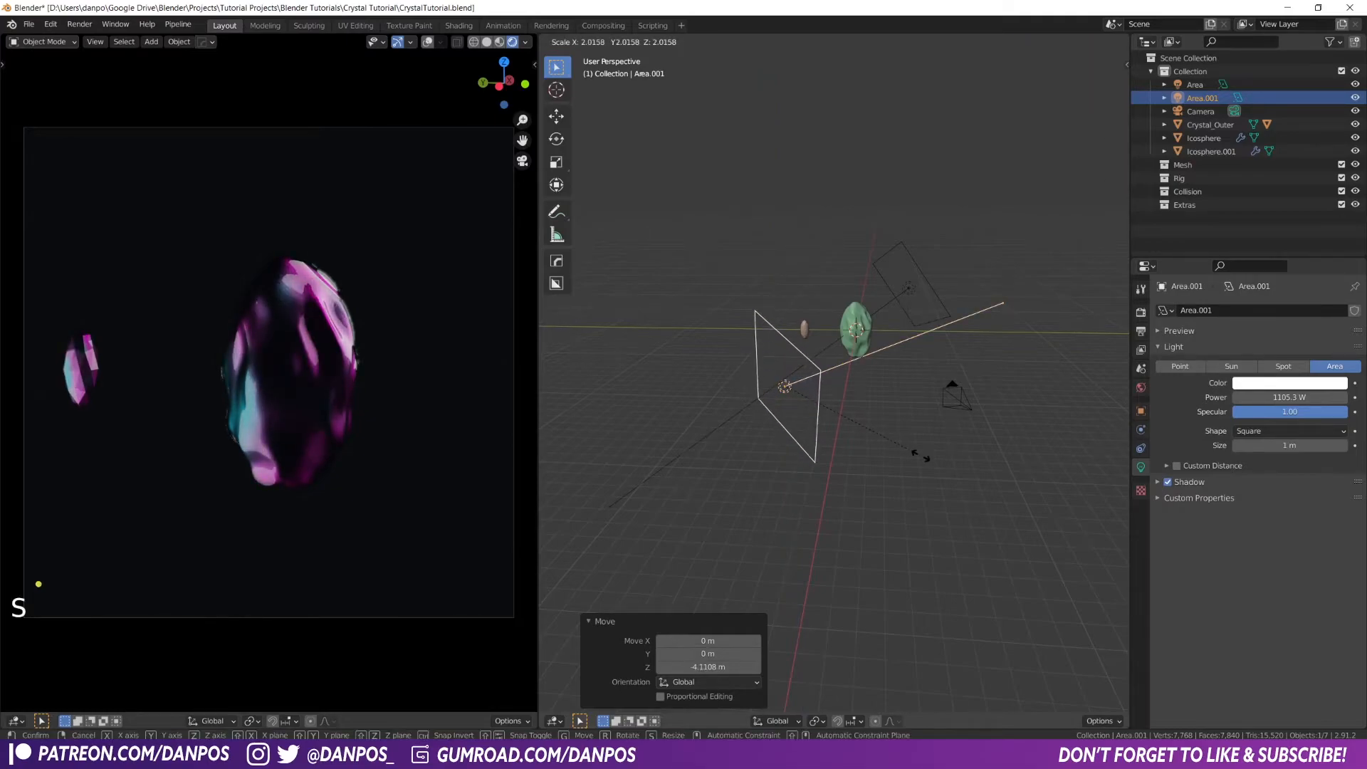
pyautogui.click(918, 456)
pyautogui.click(915, 287)
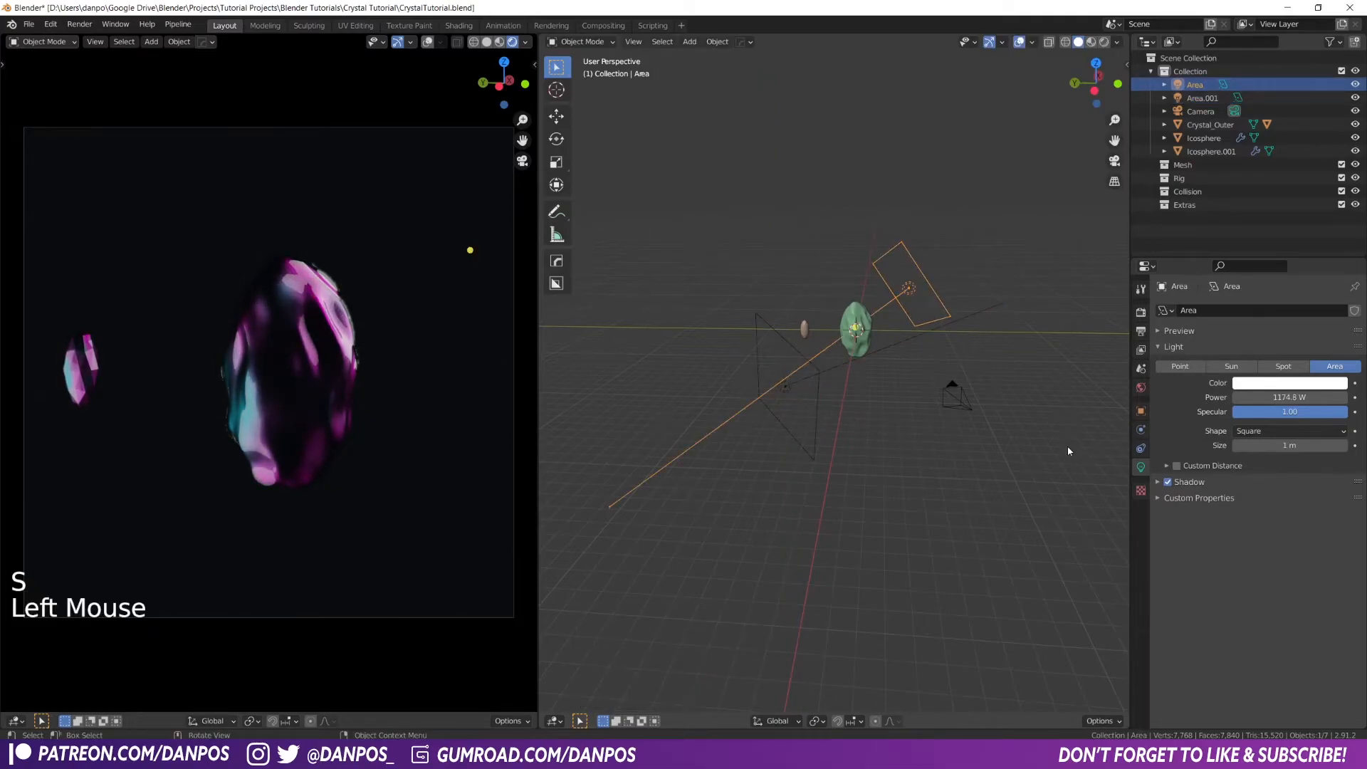
pyautogui.press('s')
pyautogui.click(1009, 402)
# Place the 3D cursor in front of and below the large crystal, and add a point light there
pyautogui.moveTo(1008, 403); pyautogui.dragTo(971, 381, button='middle')
pyautogui.keyDown('shift'); pyautogui.rightClick(971, 381); pyautogui.keyUp('shift')
pyautogui.hotkey('shift', 'a')
pyautogui.press('Escape')
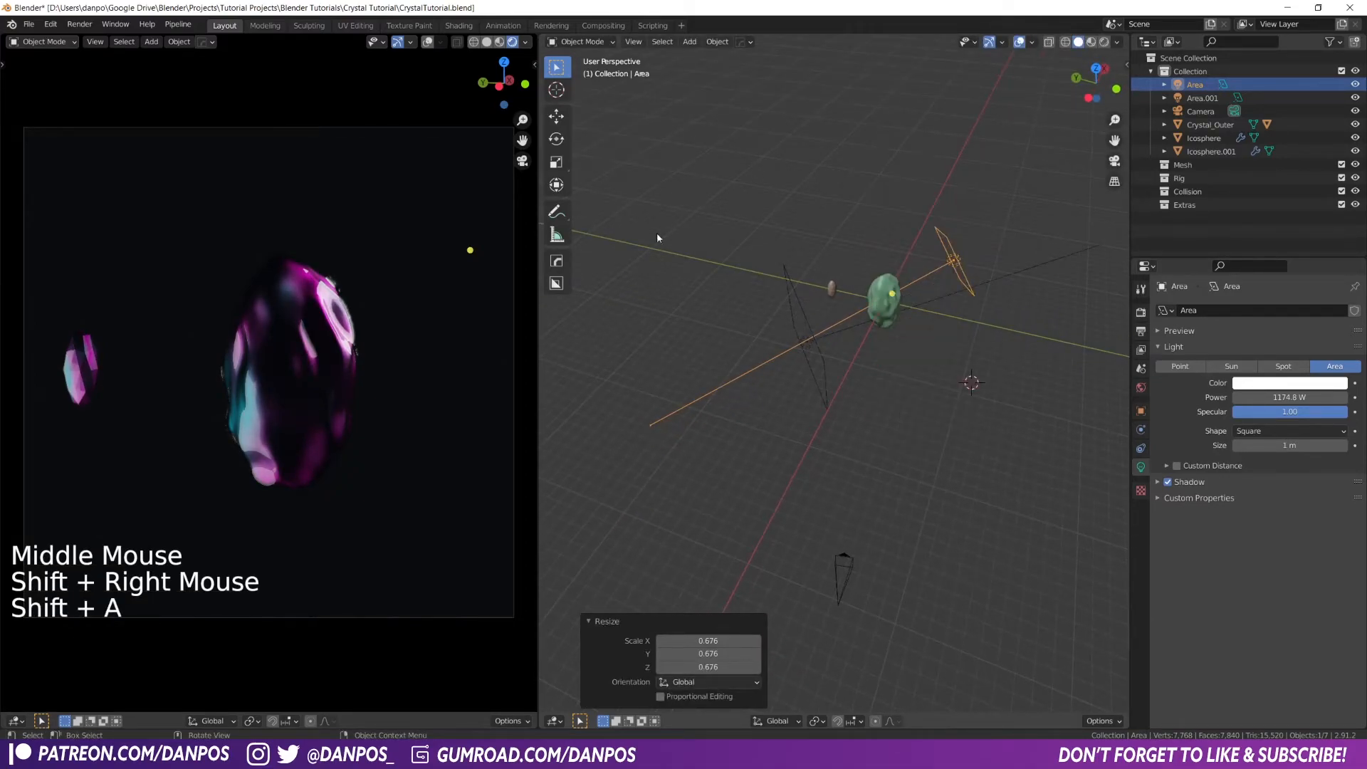
pyautogui.keyDown('shift'); pyautogui.rightClick(974, 381); pyautogui.keyUp('shift')
pyautogui.keyDown('shift'); pyautogui.moveTo(954, 487); pyautogui.dragTo(976, 479, button='right'); pyautogui.keyUp('shift')
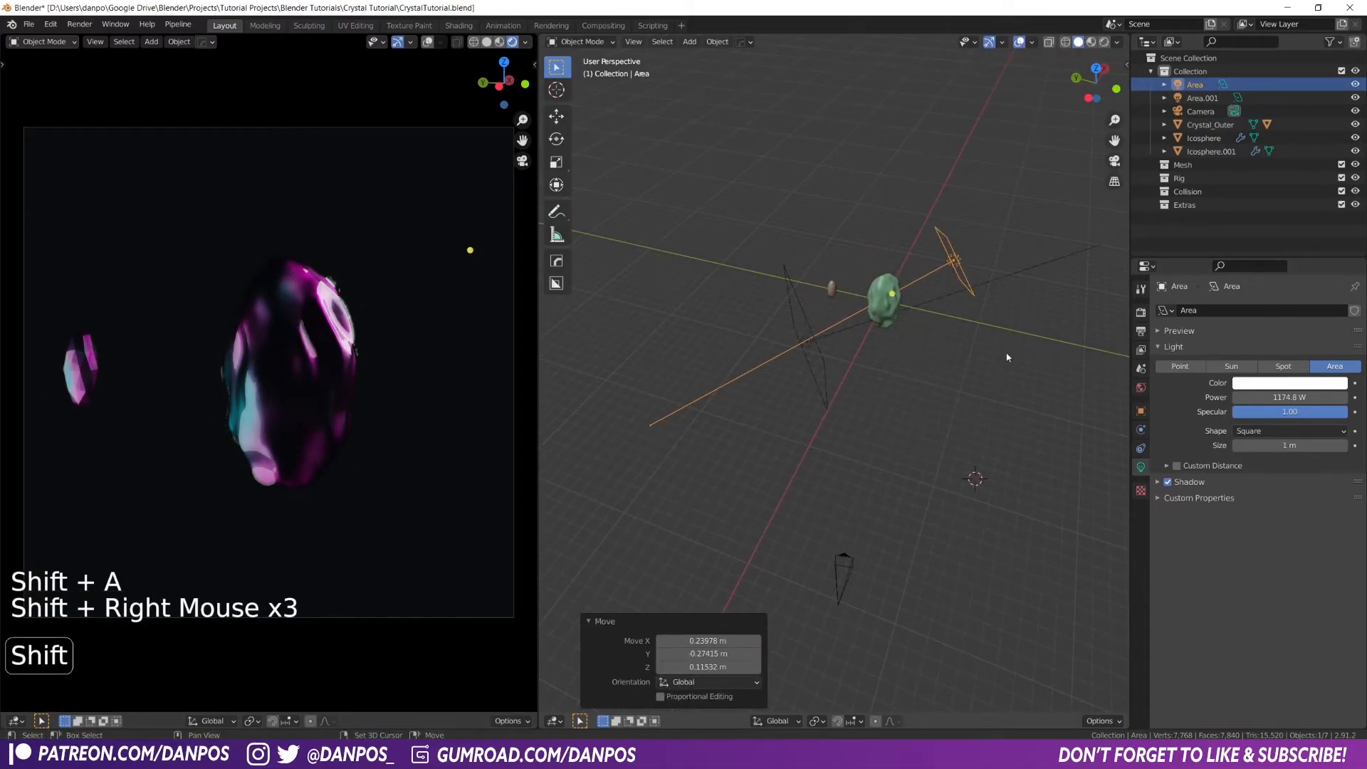
pyautogui.keyDown('shift'); pyautogui.rightClick(926, 365); pyautogui.keyUp('shift')
pyautogui.hotkey('shift', 'a')
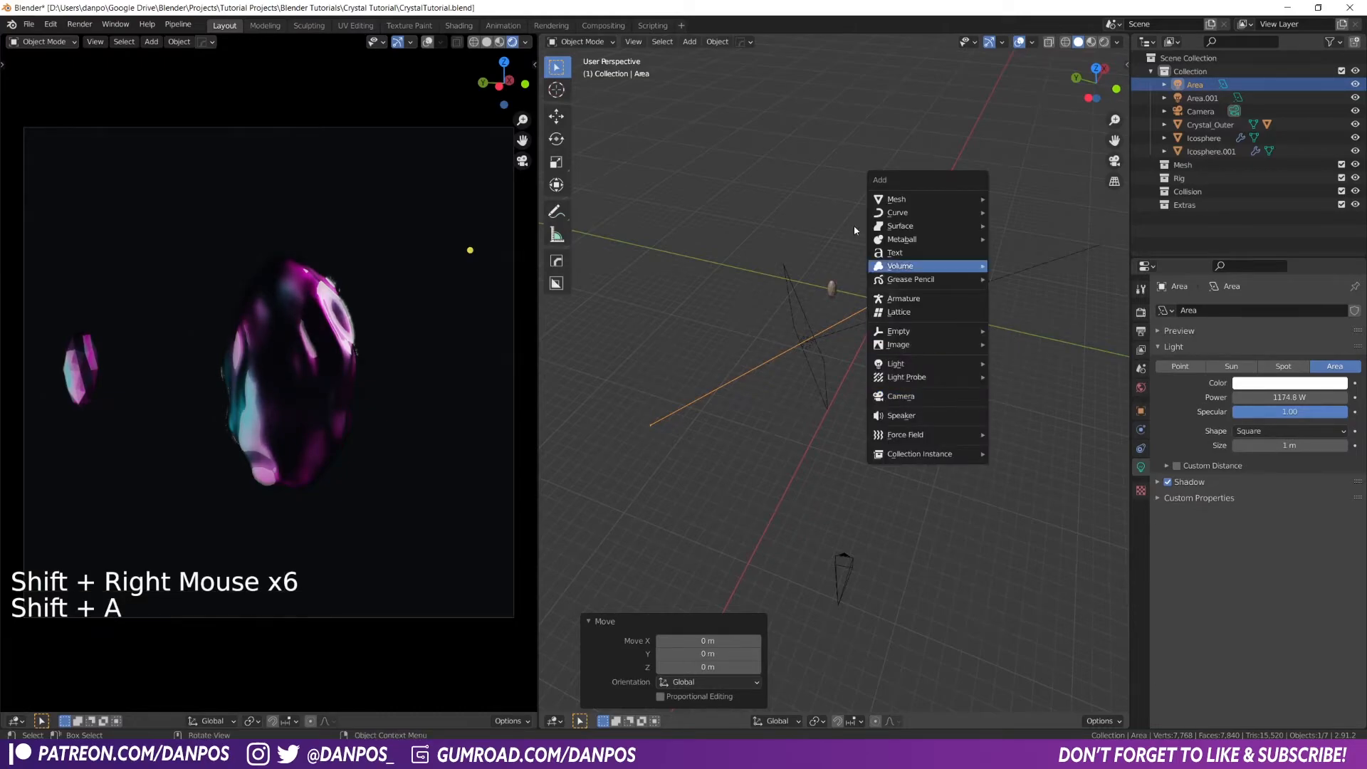
pyautogui.moveTo(962, 364)
pyautogui.click(1014, 363)
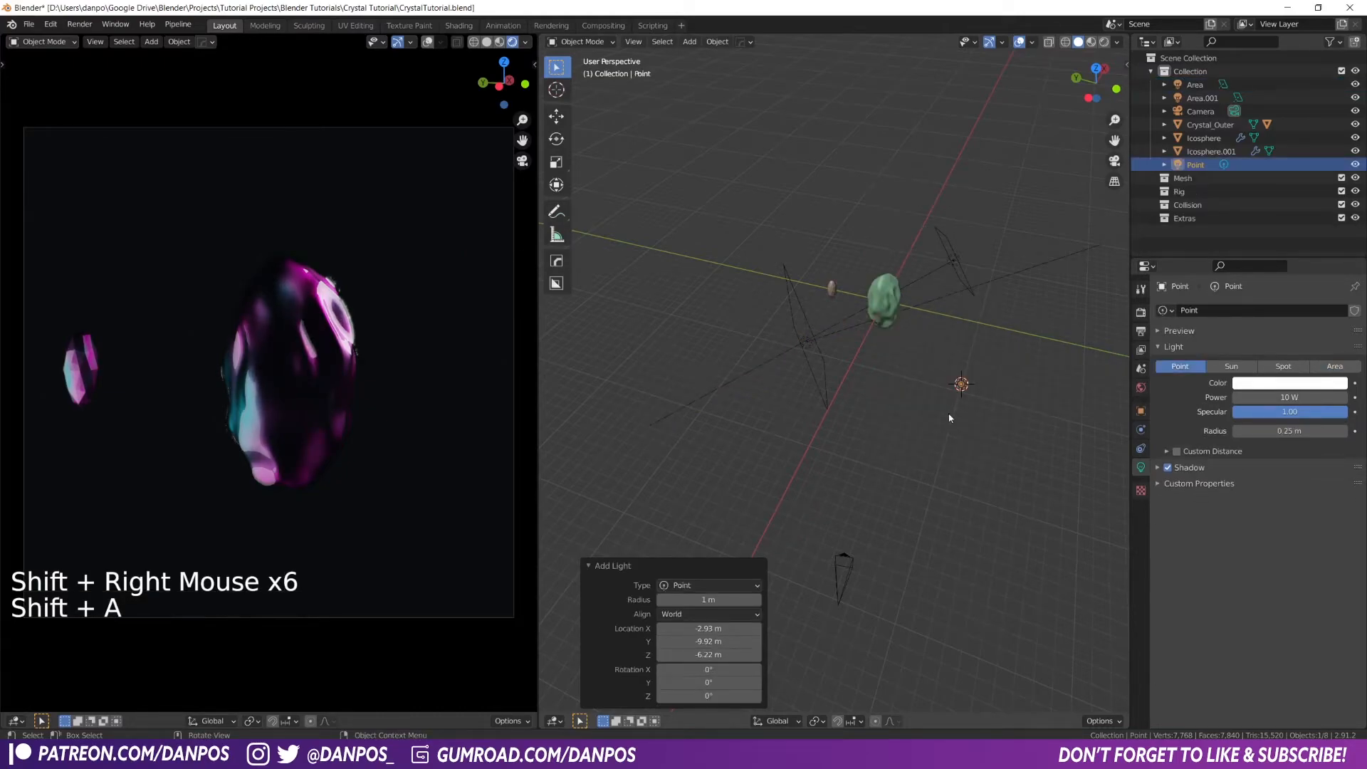
# Set the new point light's radius to about 3.95 m and its power to about 528.5 W
pyautogui.moveTo(1008, 371); pyautogui.dragTo(968, 381, button='middle')
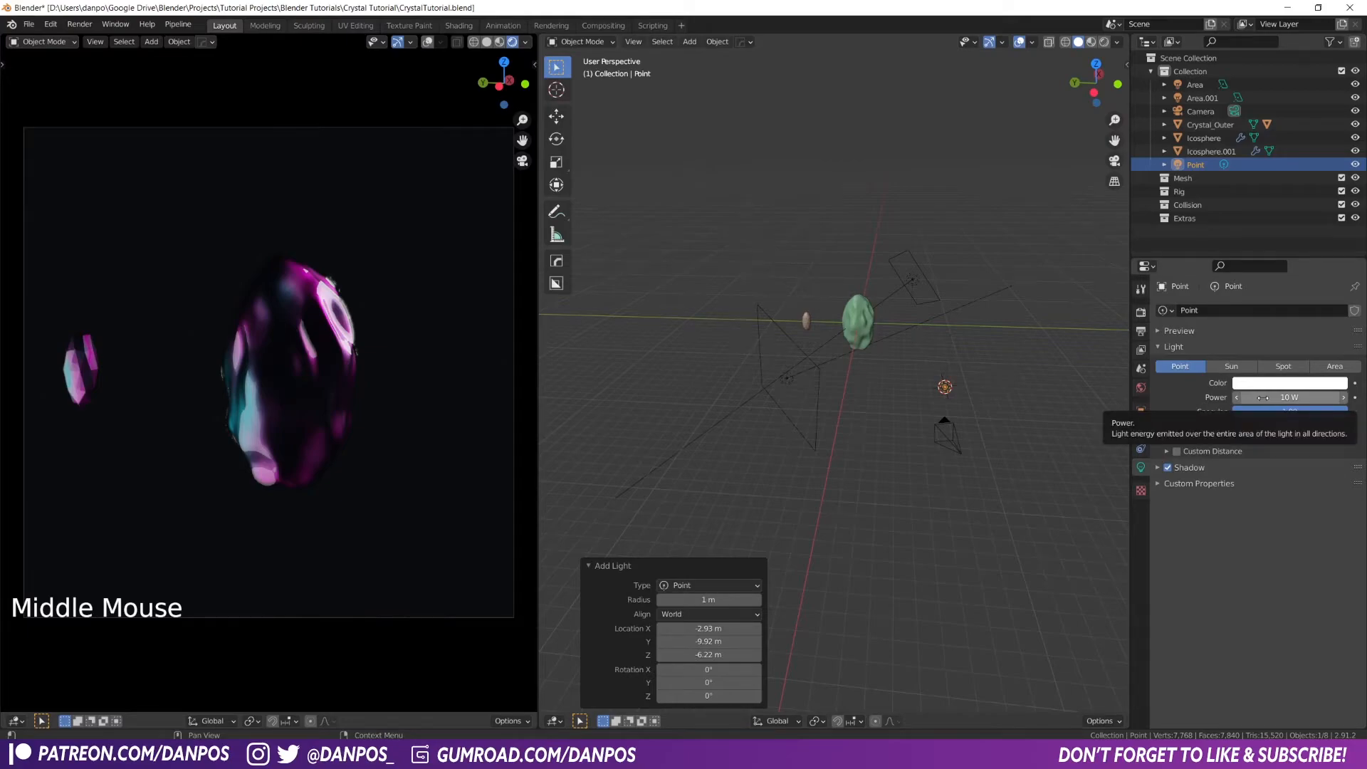
pyautogui.moveTo(1266, 430); pyautogui.dragTo(1322, 431)
pyautogui.moveTo(951, 398); pyautogui.dragTo(1053, 408, button='middle')
pyautogui.moveTo(1330, 430); pyautogui.dragTo(1314, 397)
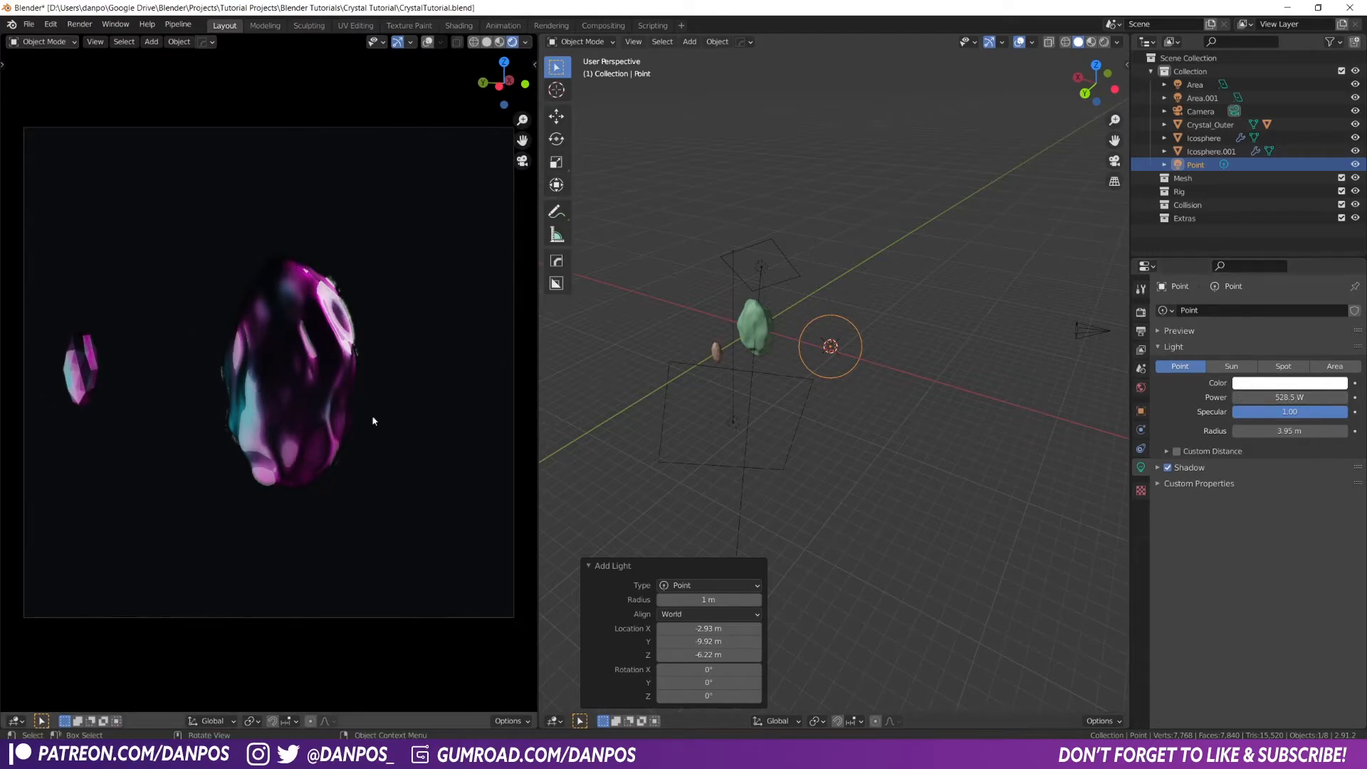
# Duplicate the point light about 15.73 m higher and move the copy horizontally about -4.56 m in X and 9.71 m in Y
pyautogui.moveTo(918, 408); pyautogui.dragTo(1001, 398, button='middle')
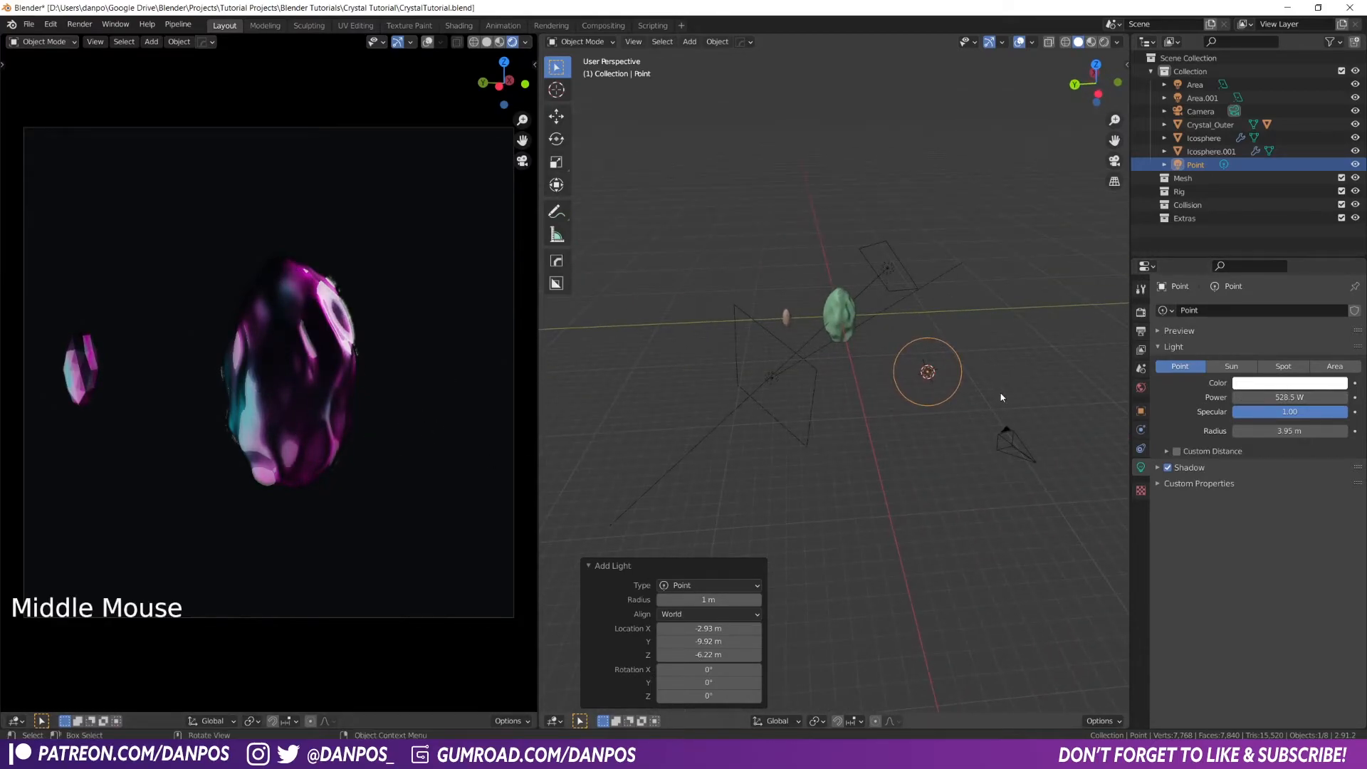
pyautogui.hotkey('shift', 'd')
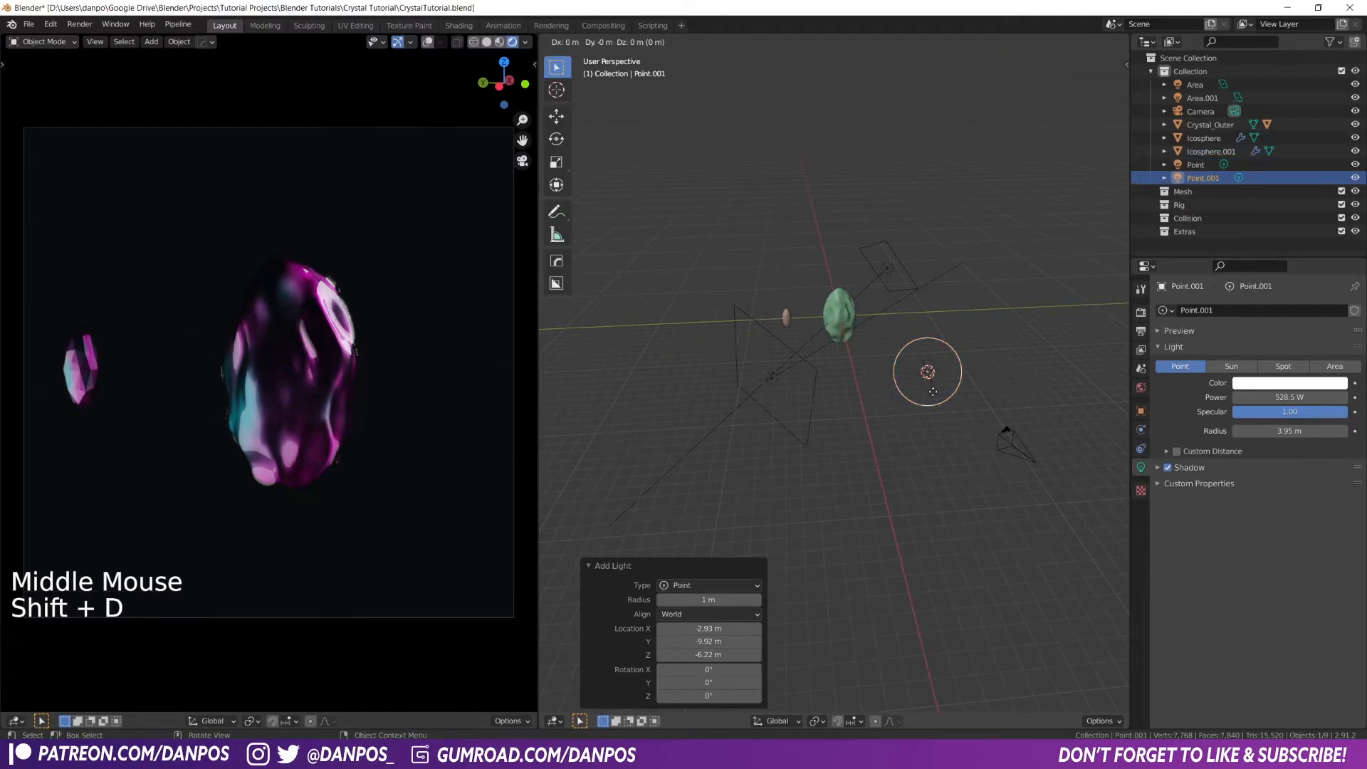
pyautogui.click(940, 257)
pyautogui.moveTo(939, 258); pyautogui.dragTo(928, 329, button='middle')
pyautogui.press('g')
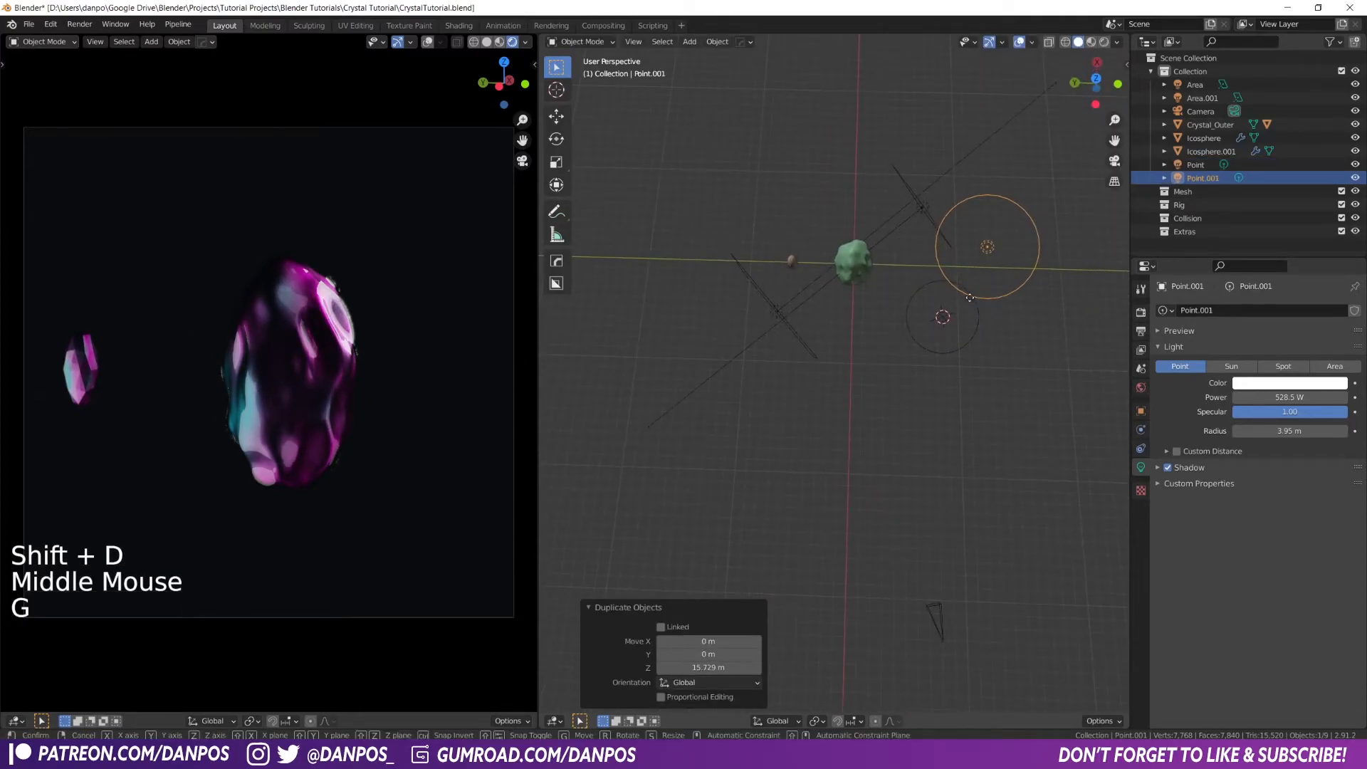
pyautogui.hotkey('shift', 'z')
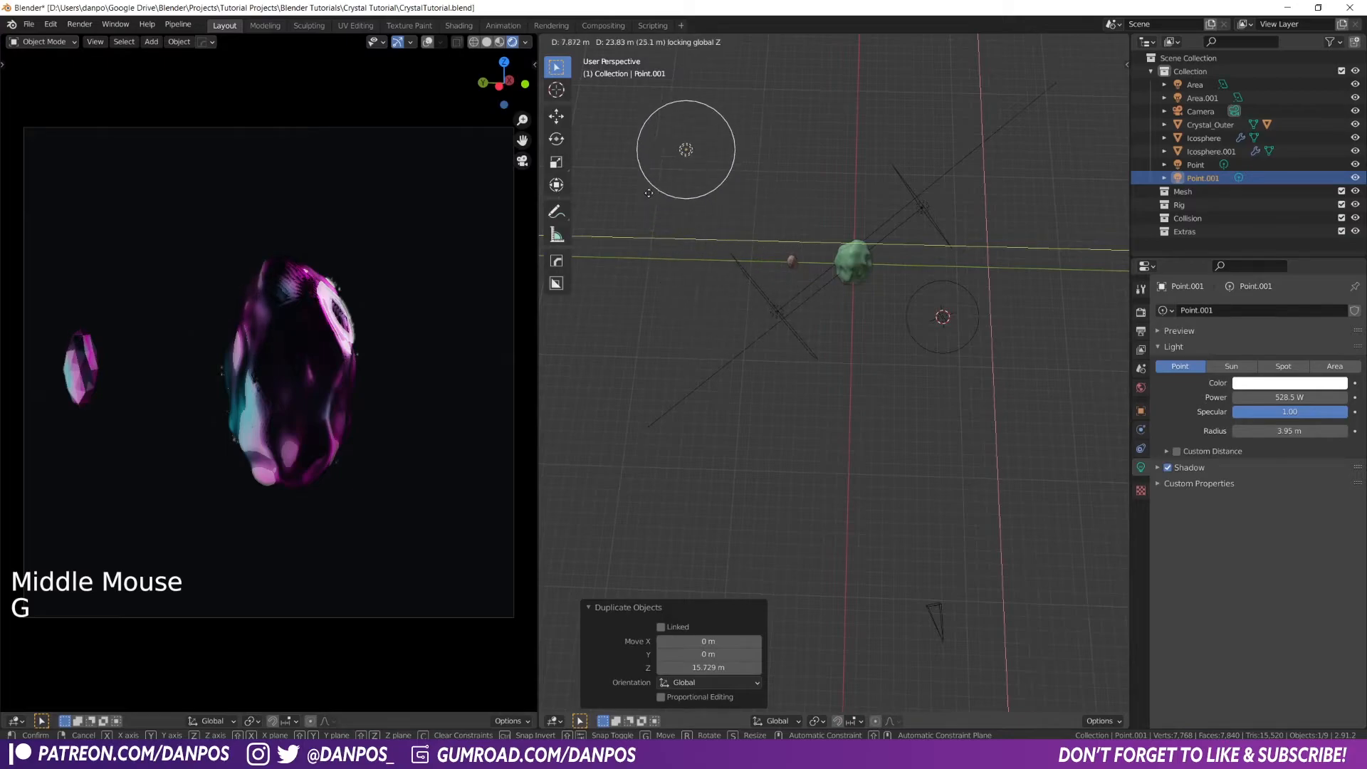
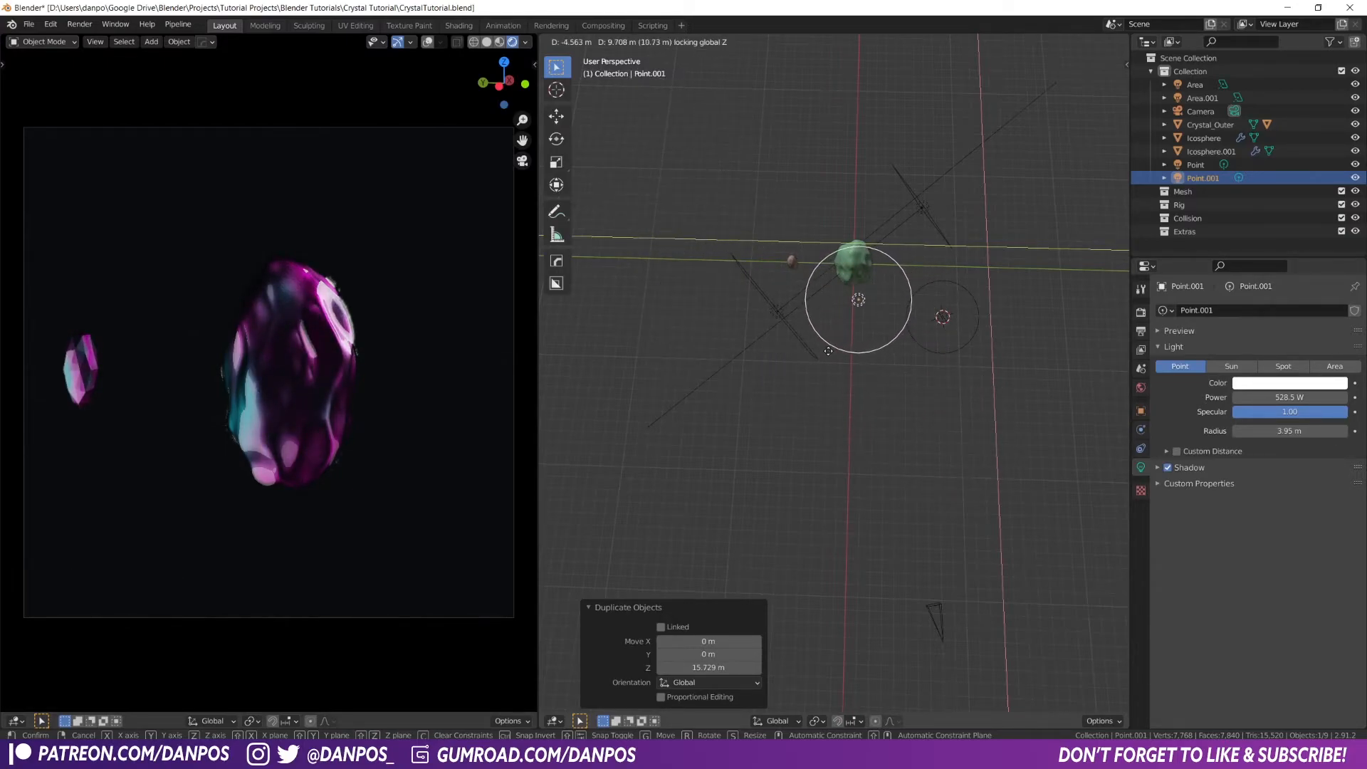
# Raise the second area light (Area.001) to about 1295 W and scale it to about 0.73, then rescale the first area light
pyautogui.moveTo(828, 350); pyautogui.dragTo(784, 369, button='middle')
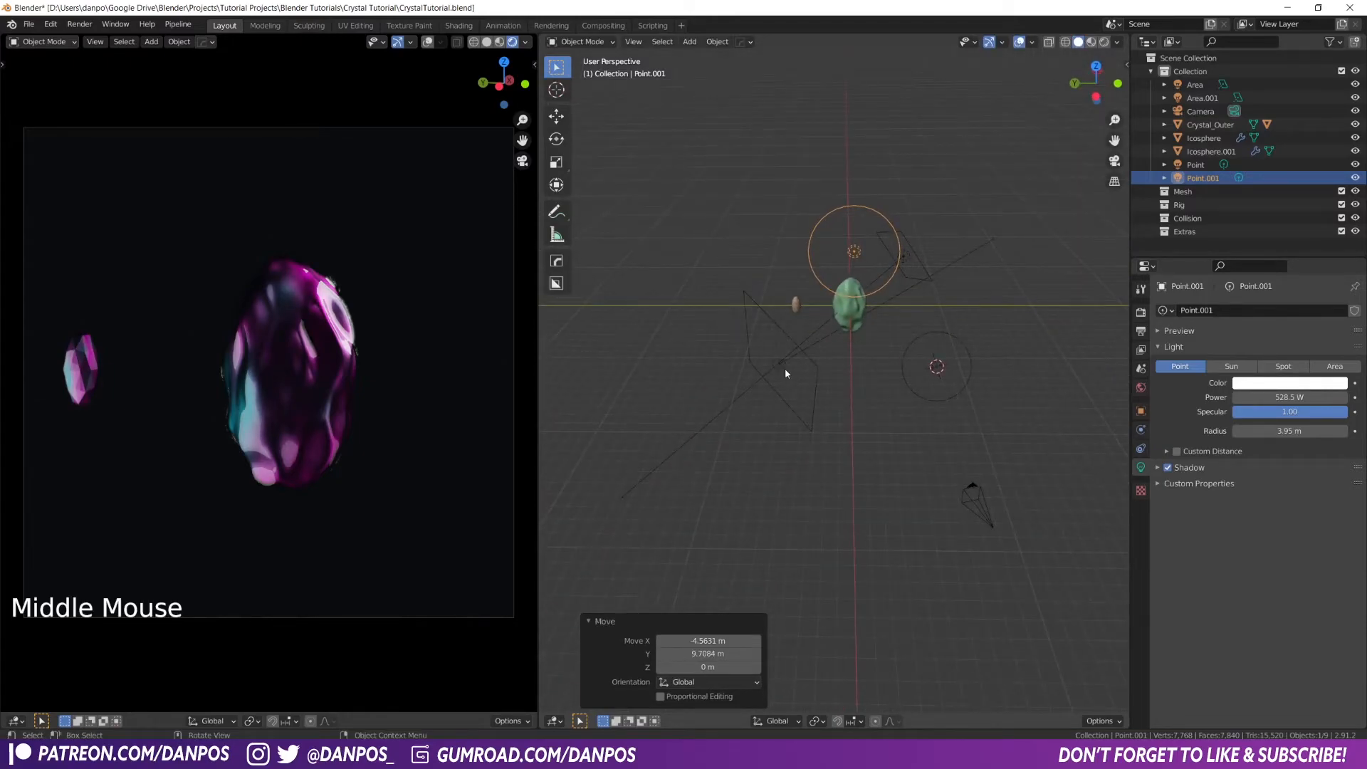
pyautogui.click(783, 367)
pyautogui.moveTo(1287, 397); pyautogui.dragTo(1300, 398)
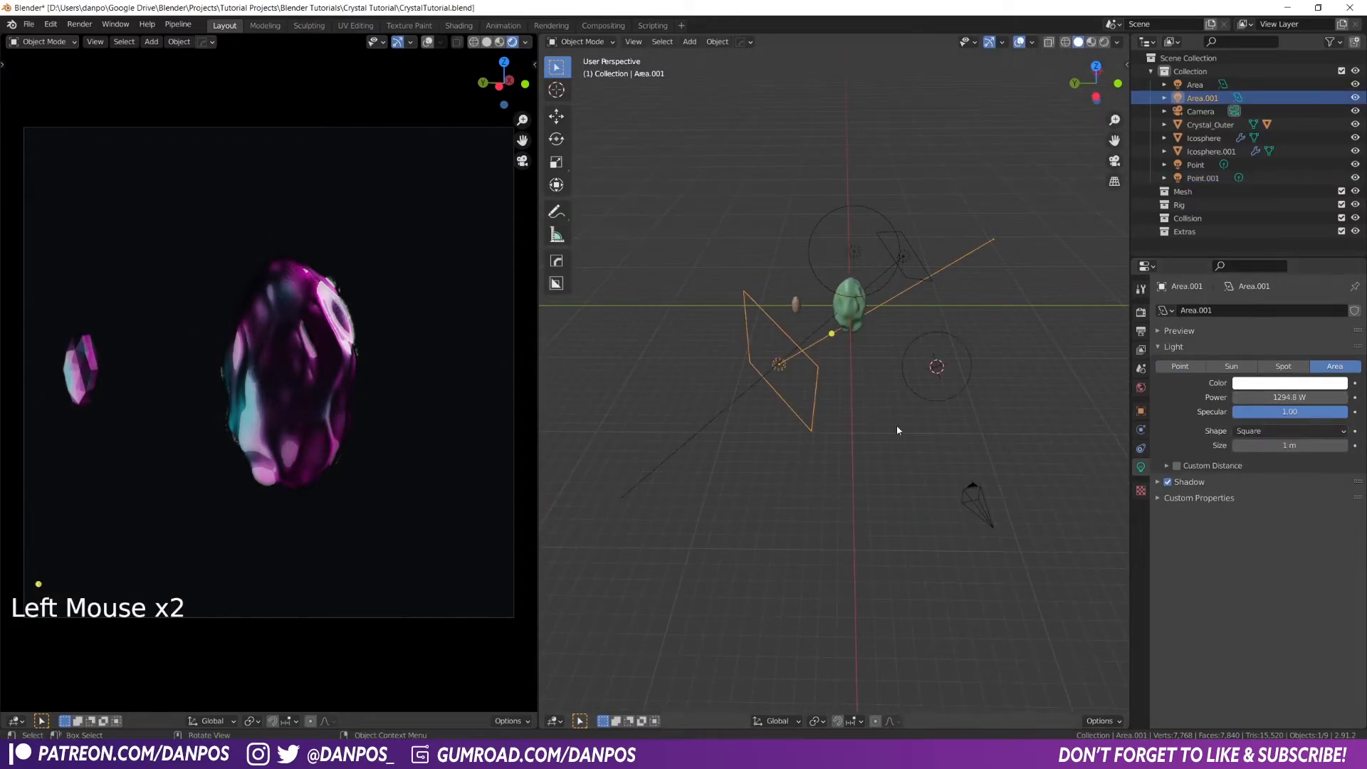
pyautogui.press('s')
pyautogui.click(864, 471)
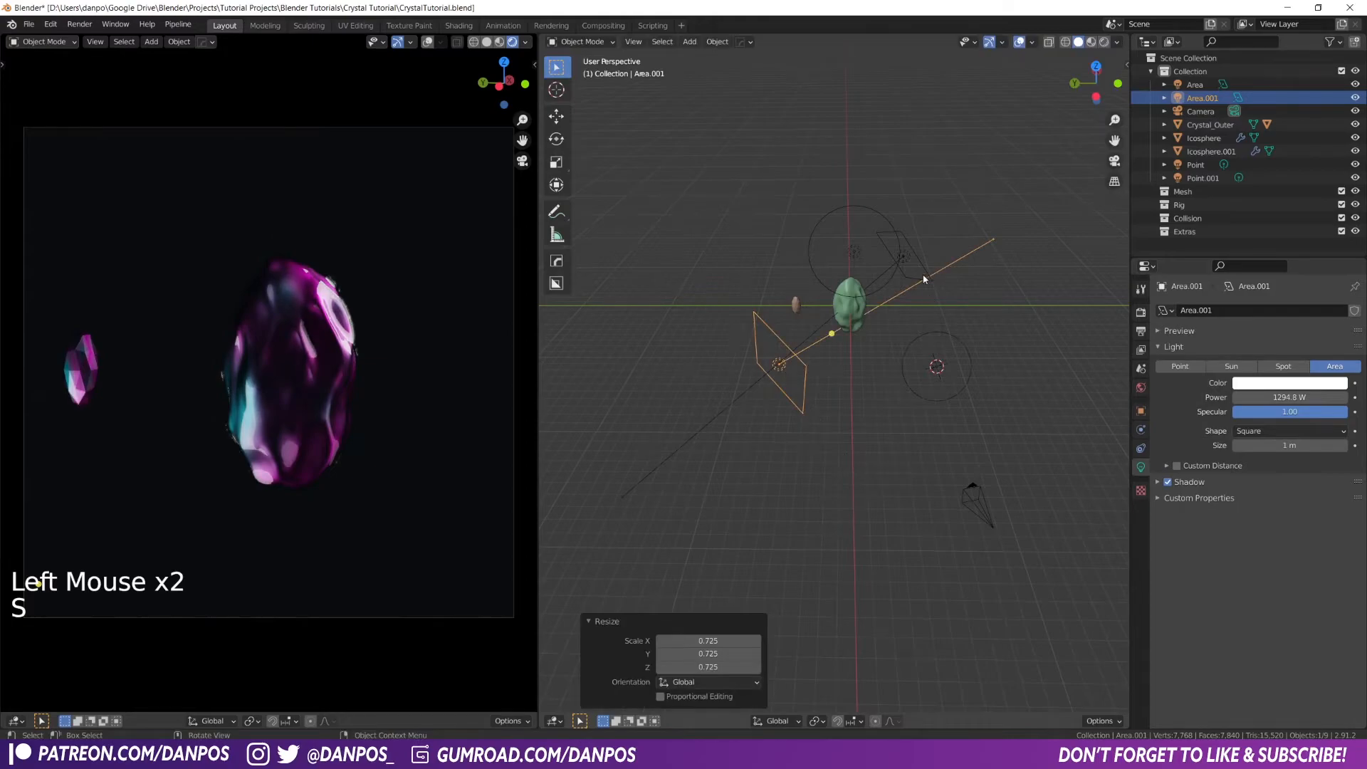
pyautogui.click(924, 279)
pyautogui.press('s')
pyautogui.click(1061, 360)
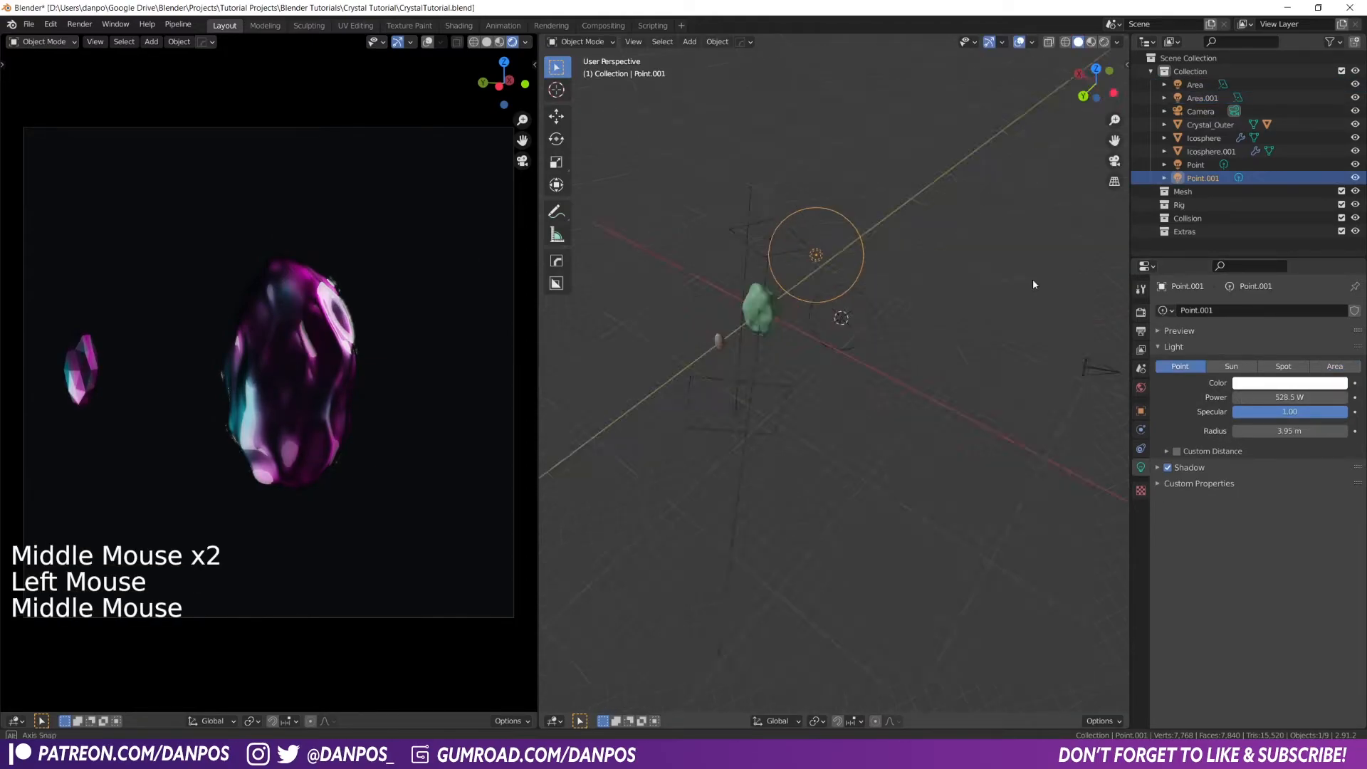
# Centre the duplicated point light (Point.001) directly over the large crystal in top view and change it into a spot light
pyautogui.moveTo(1033, 282); pyautogui.dragTo(1100, 284, button='middle')
pyautogui.press('g')
pyautogui.click(705, 281)
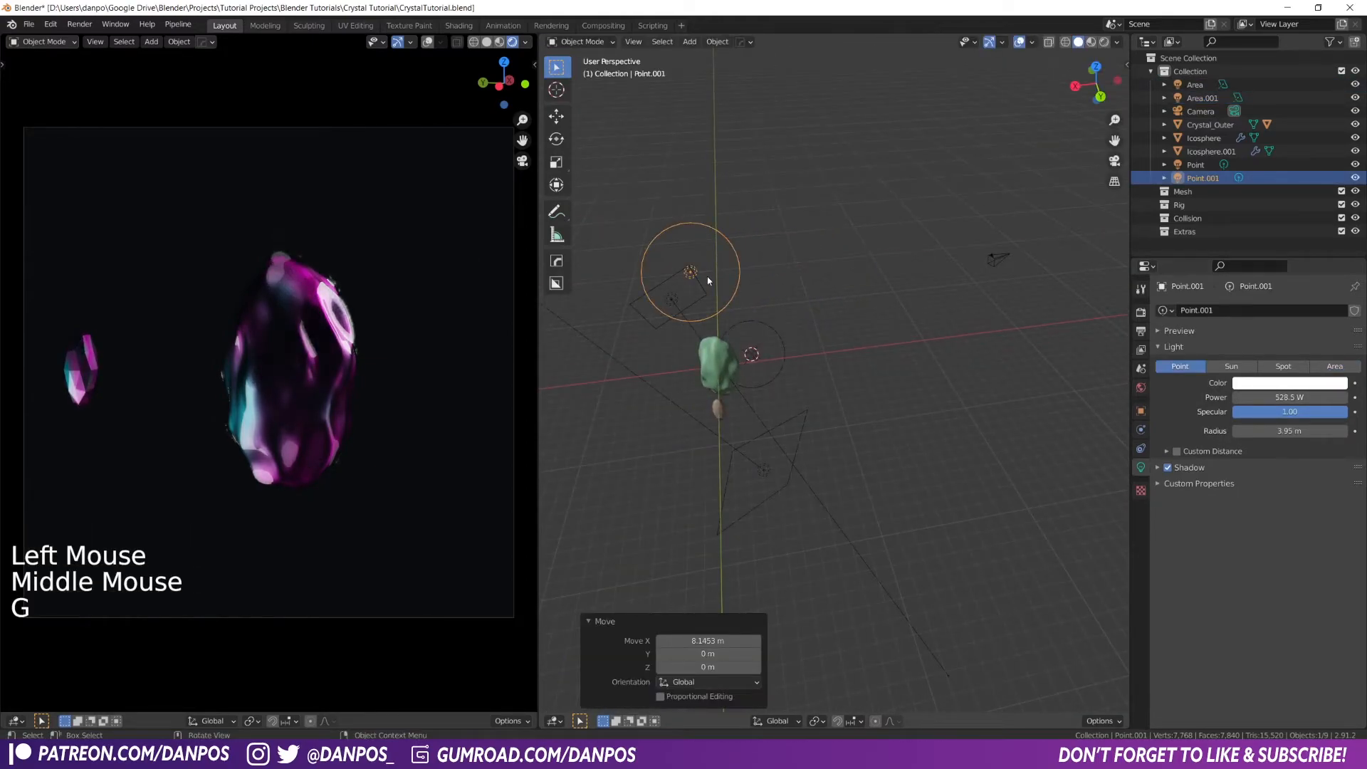
pyautogui.press('KP_7')
pyautogui.press('g')
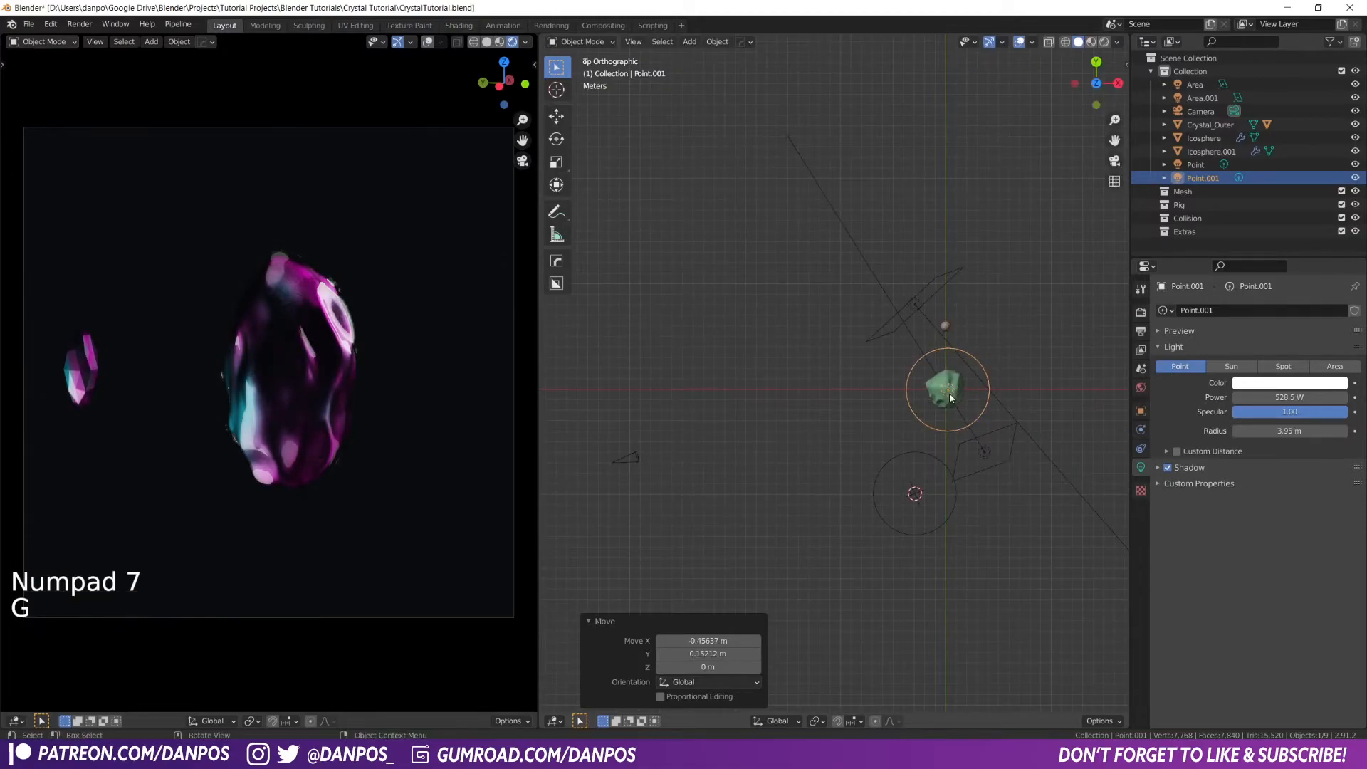
pyautogui.click(949, 392)
pyautogui.click(1285, 367)
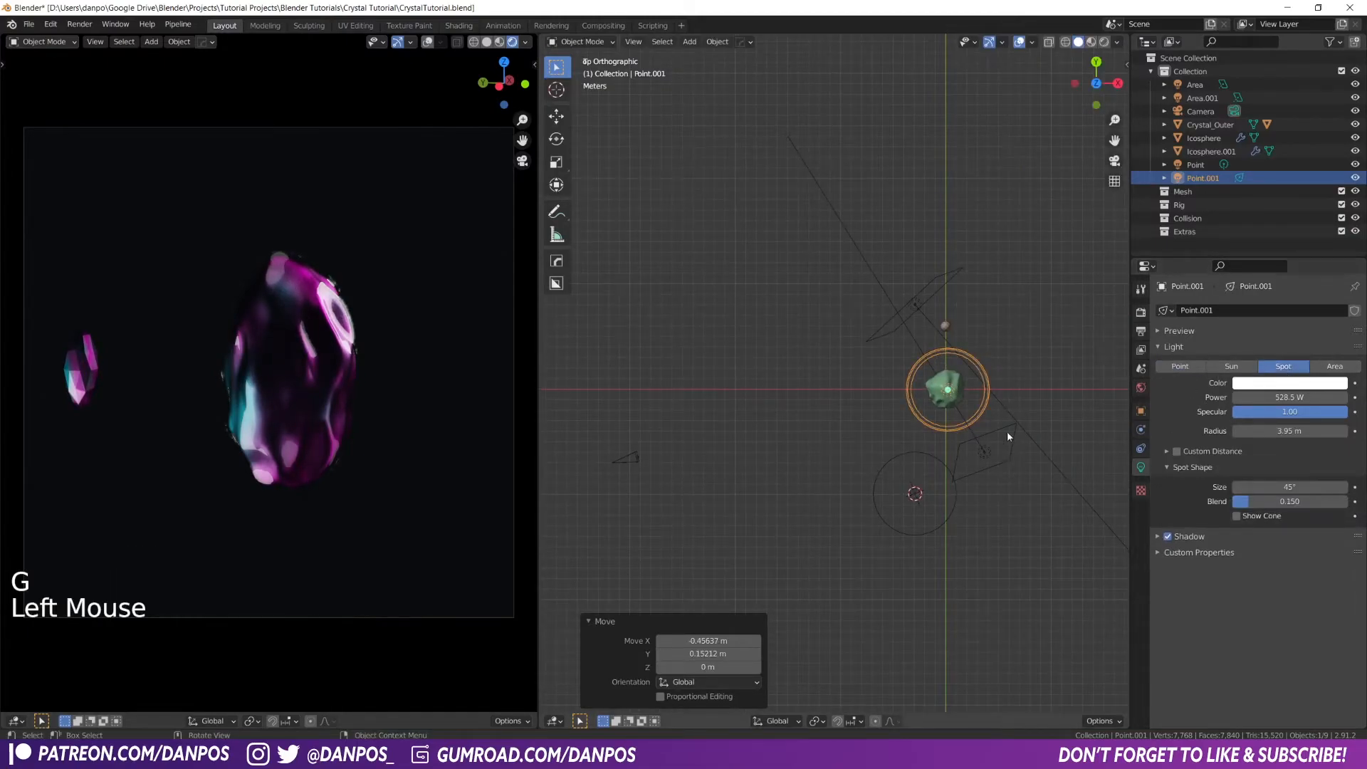
# Raise the spot light about 7.4 m and set its radius to about 4.63 m and its power to 4000 W
pyautogui.moveTo(1007, 430); pyautogui.dragTo(724, 310, button='middle')
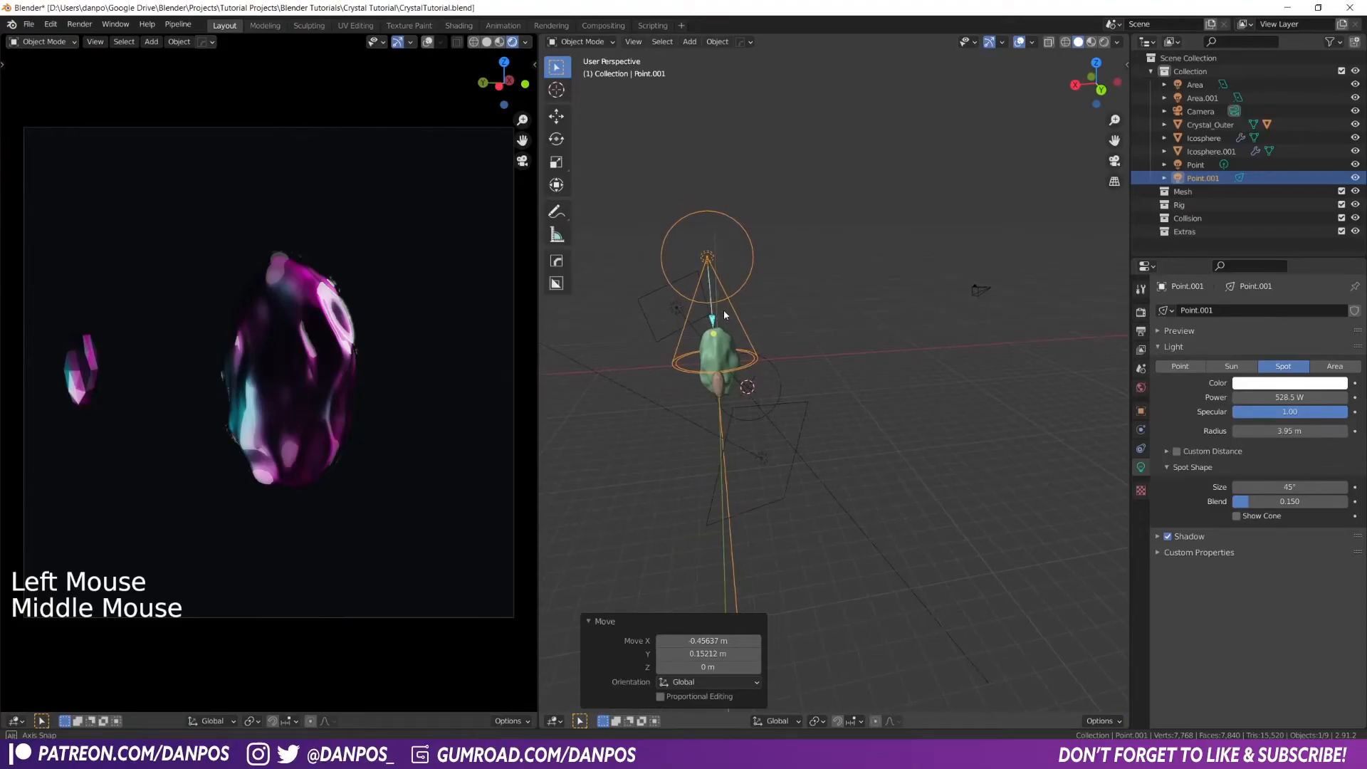
pyautogui.press('g')
pyautogui.press('z')
pyautogui.click(726, 217)
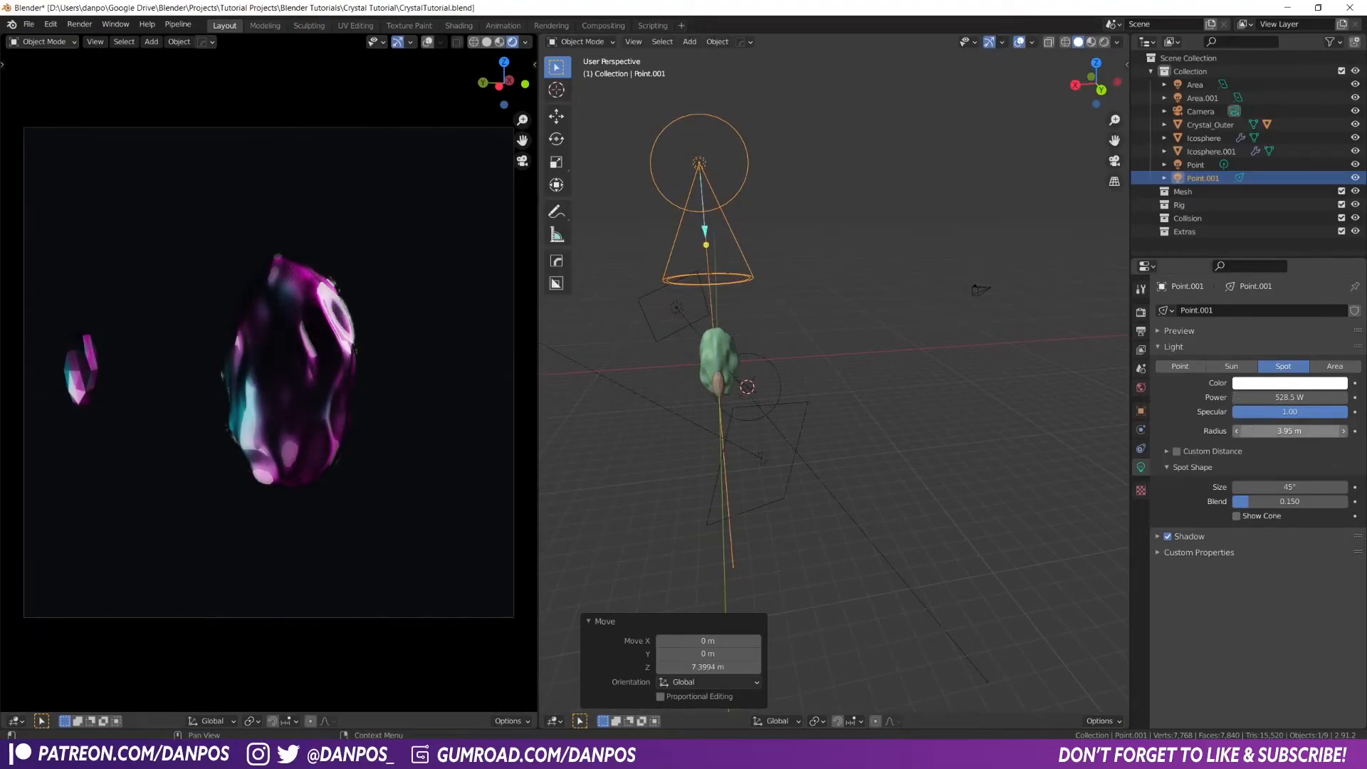
pyautogui.moveTo(1257, 427)
pyautogui.mouseDown()
pyautogui.moveTo(1279, 427)
pyautogui.moveTo(1257, 426)
pyautogui.mouseUp()
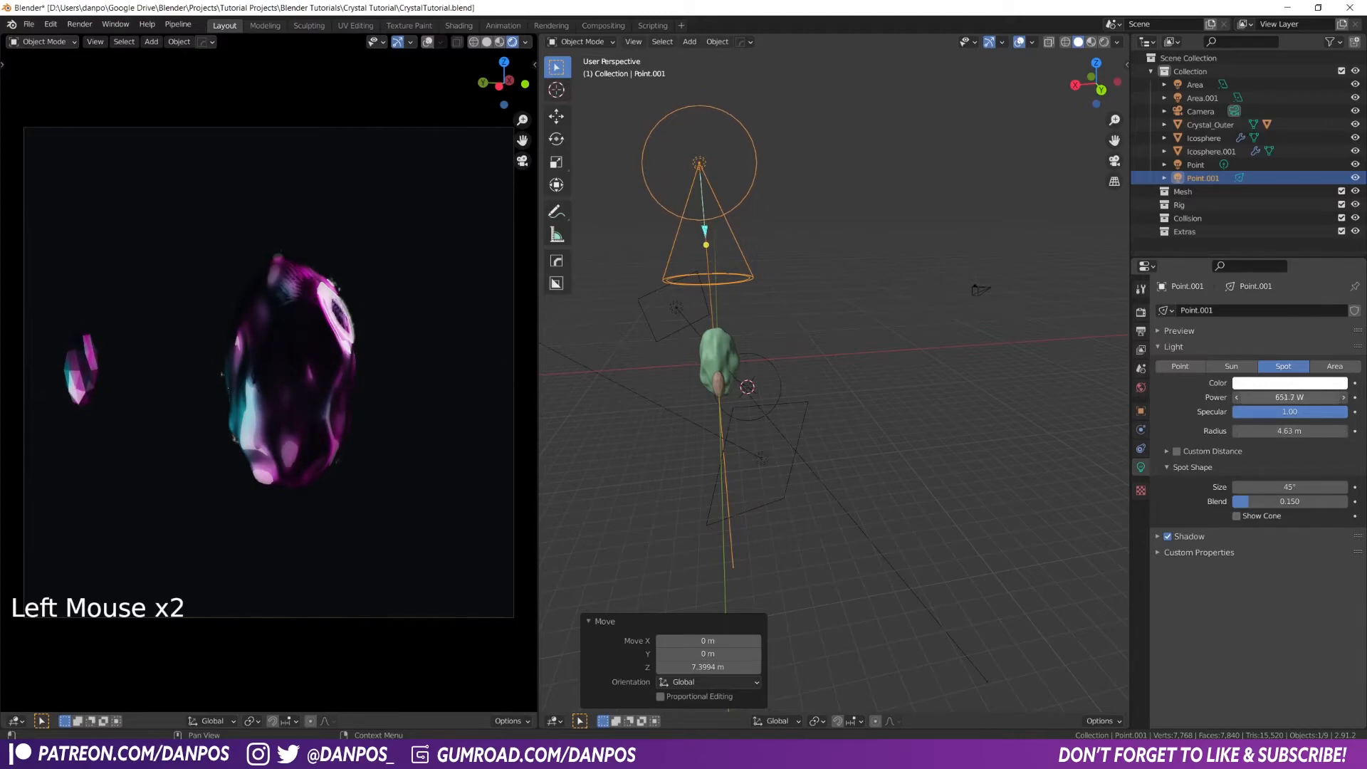
pyautogui.press('g')
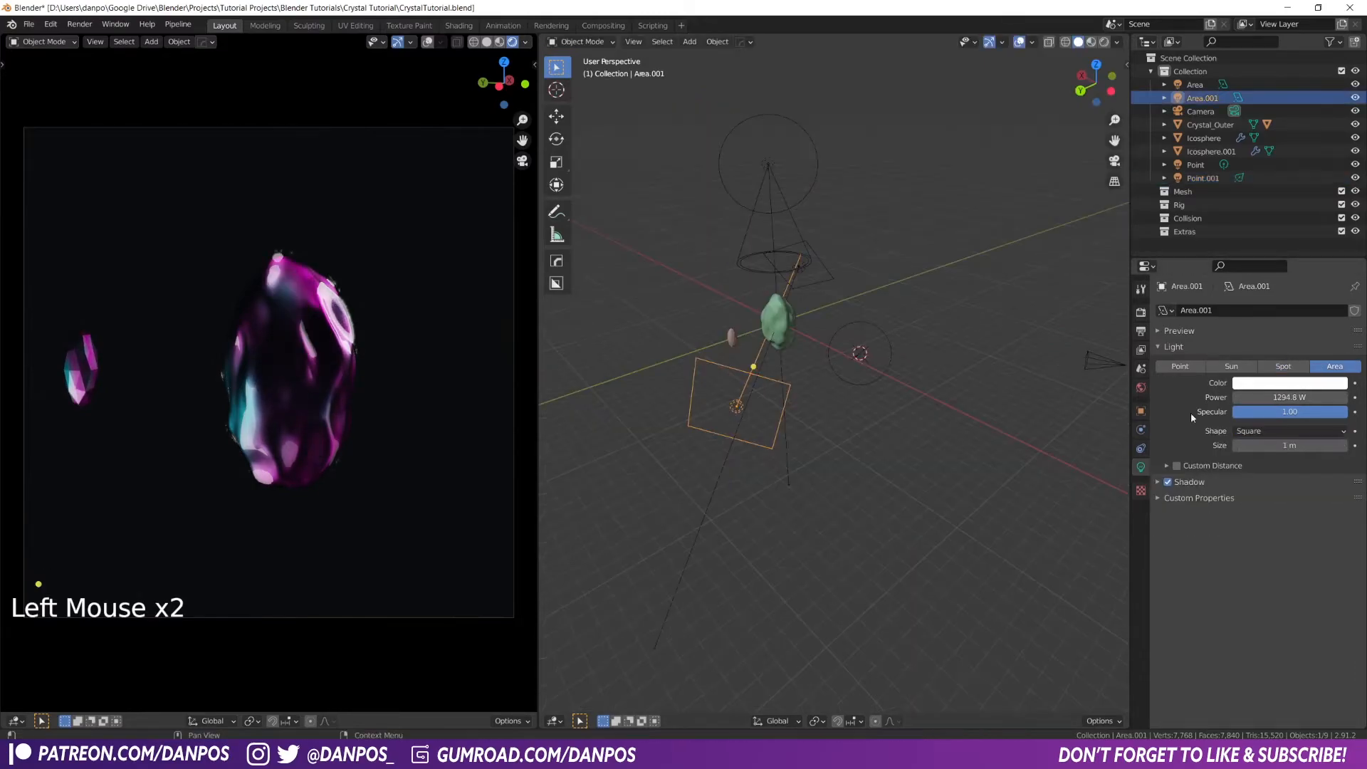
# Set the power of the second area light (Area.001) to 4000 W and of the first point light to 2000 W
pyautogui.write('4000')
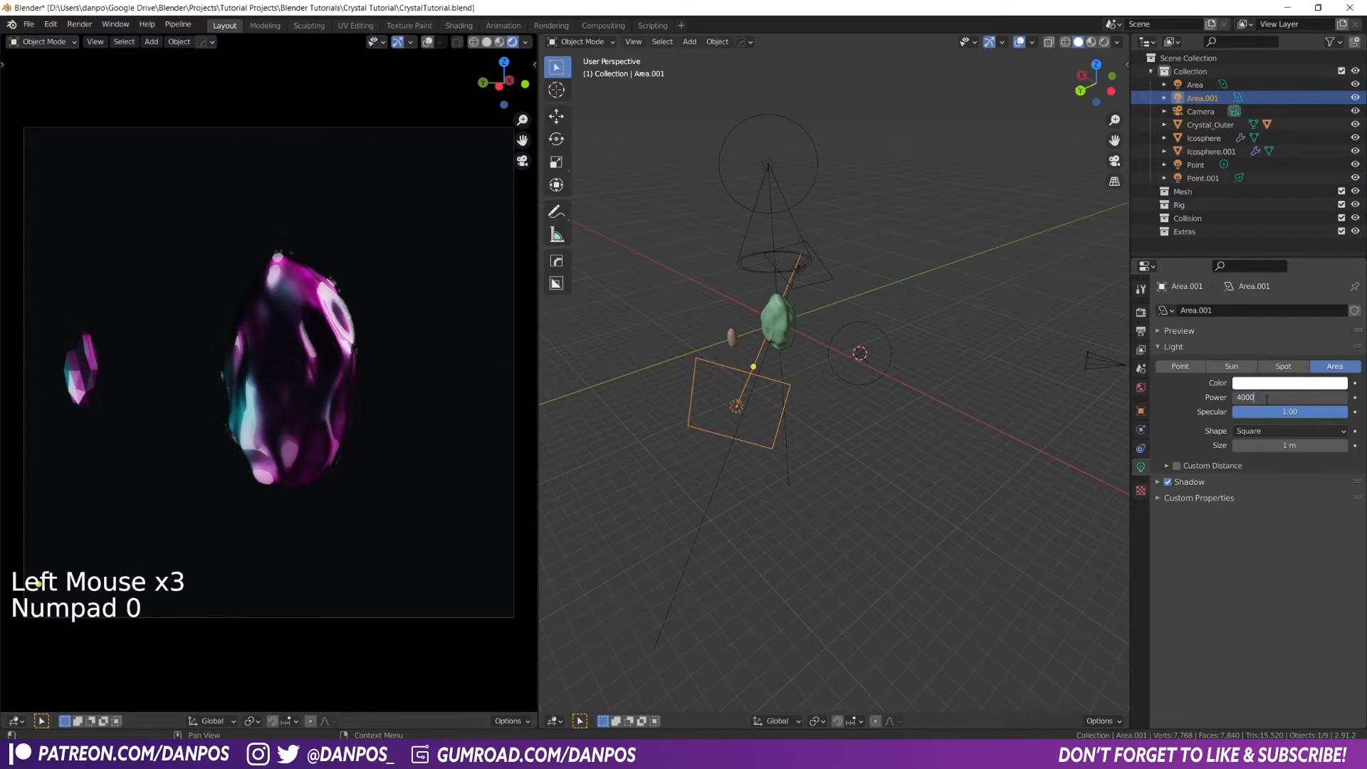
pyautogui.press('Return')
pyautogui.click(860, 353)
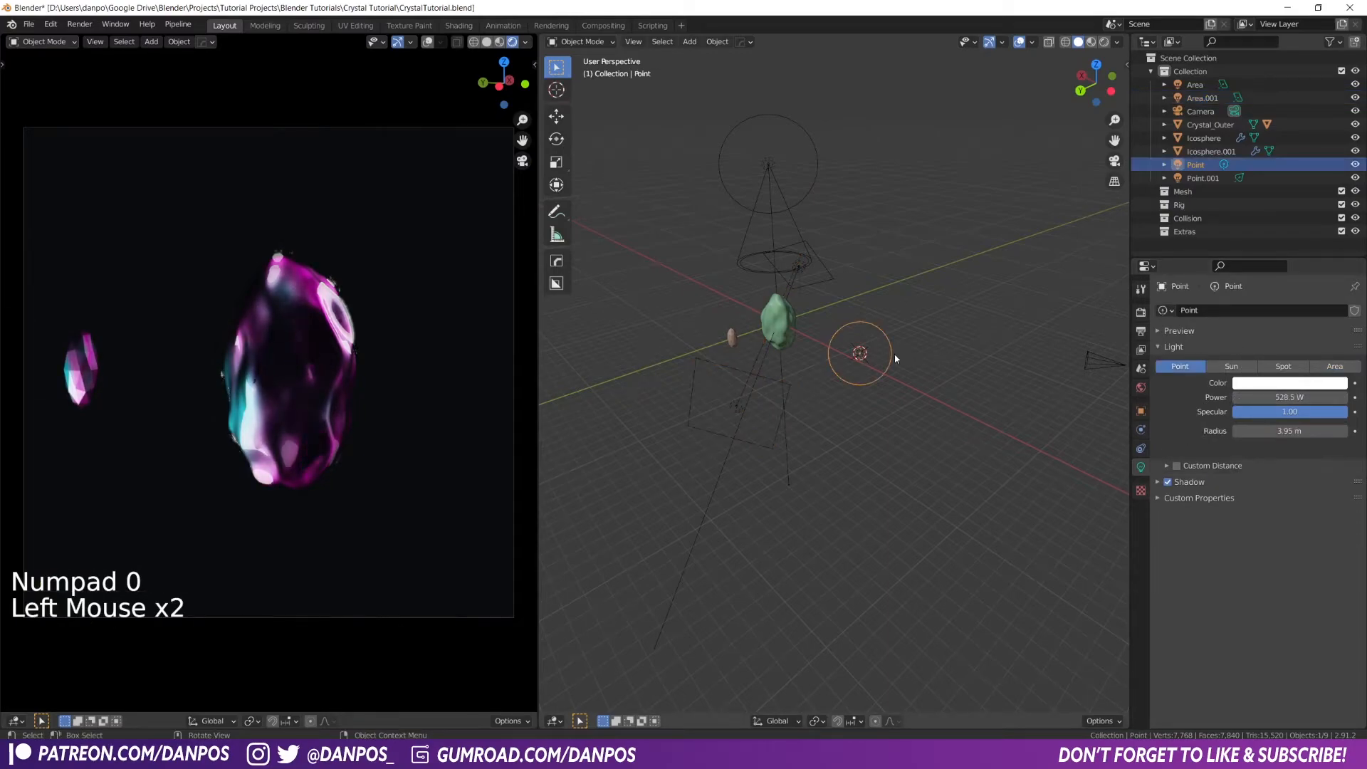
pyautogui.click(1284, 401)
pyautogui.write('20')
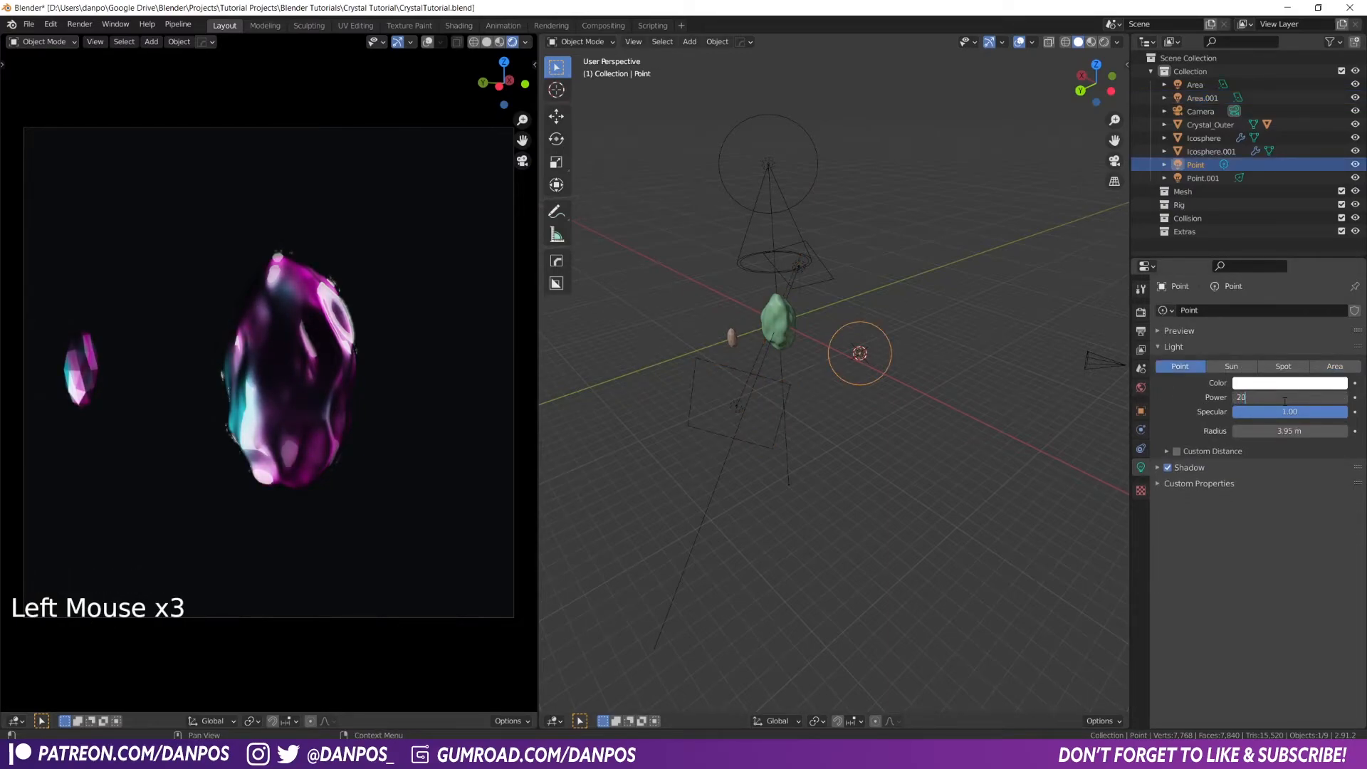
pyautogui.write('00 W')
pyautogui.press('Return')
# Rotate the spot light above the crystal by about 24° in the right orthographic view
pyautogui.moveTo(1101, 391); pyautogui.dragTo(896, 195, button='middle')
pyautogui.click(897, 197)
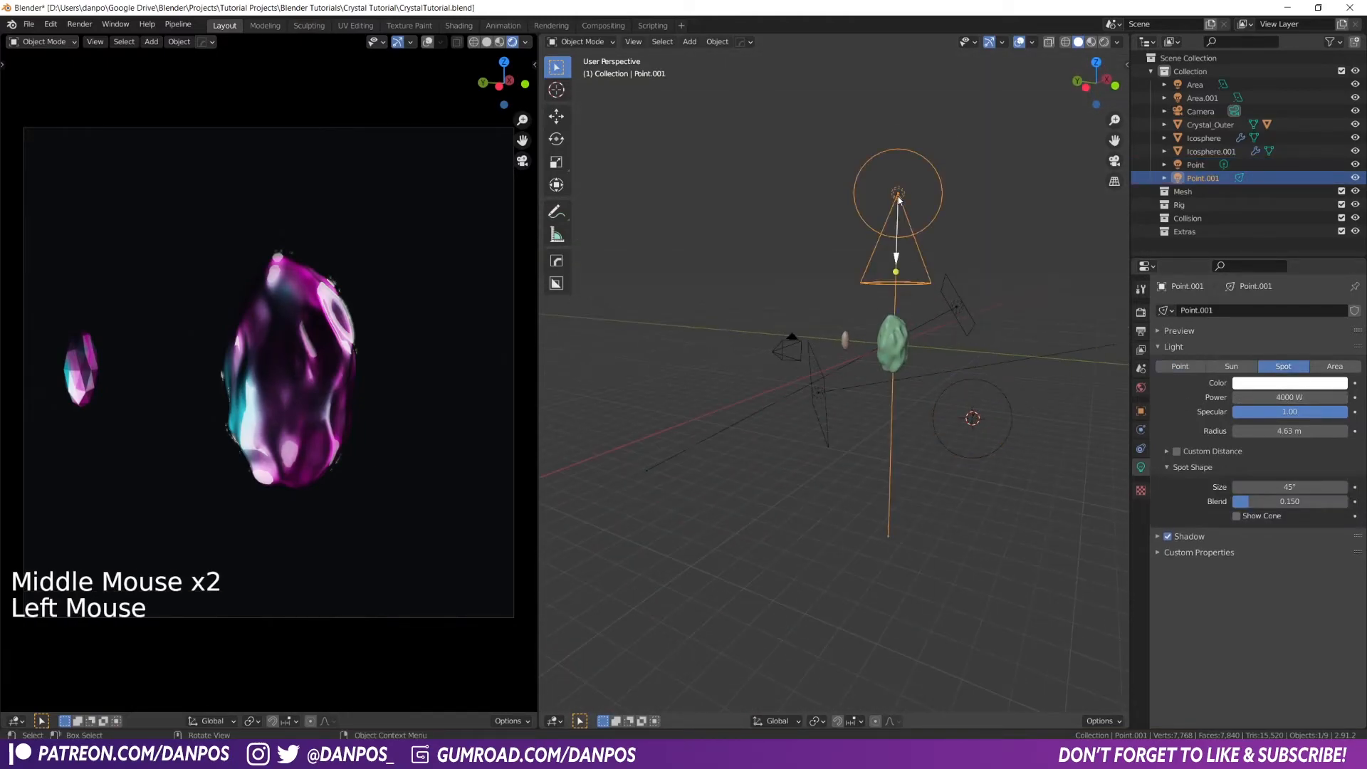
pyautogui.press('KP_1')
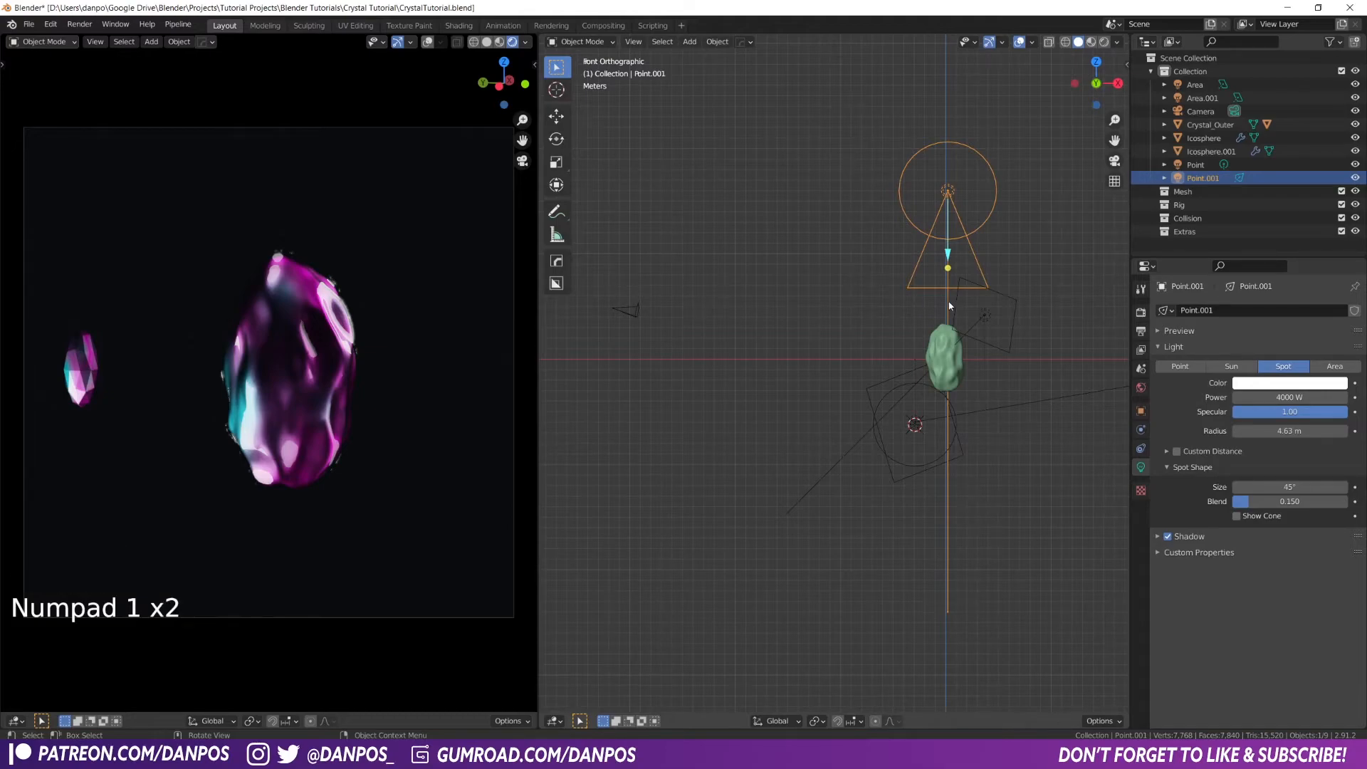
pyautogui.press('r')
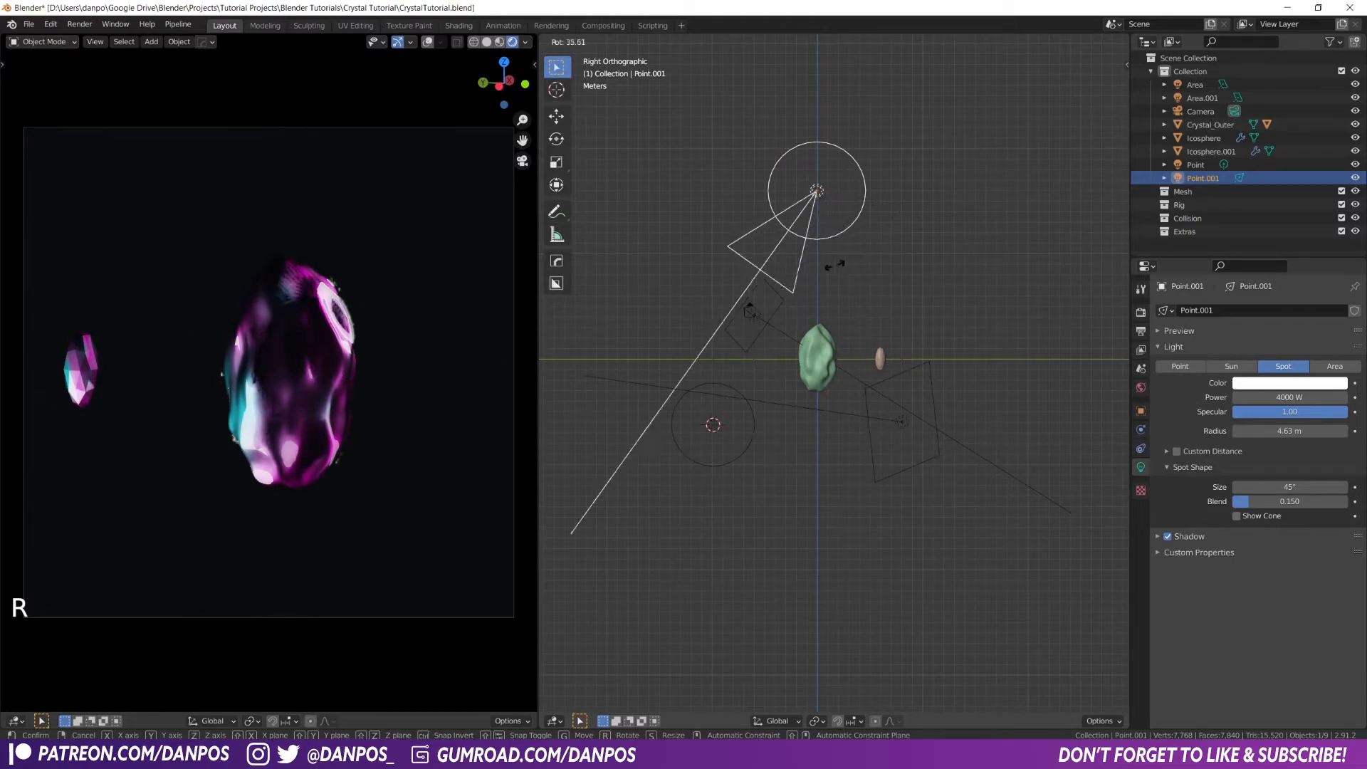
pyautogui.click(860, 278)
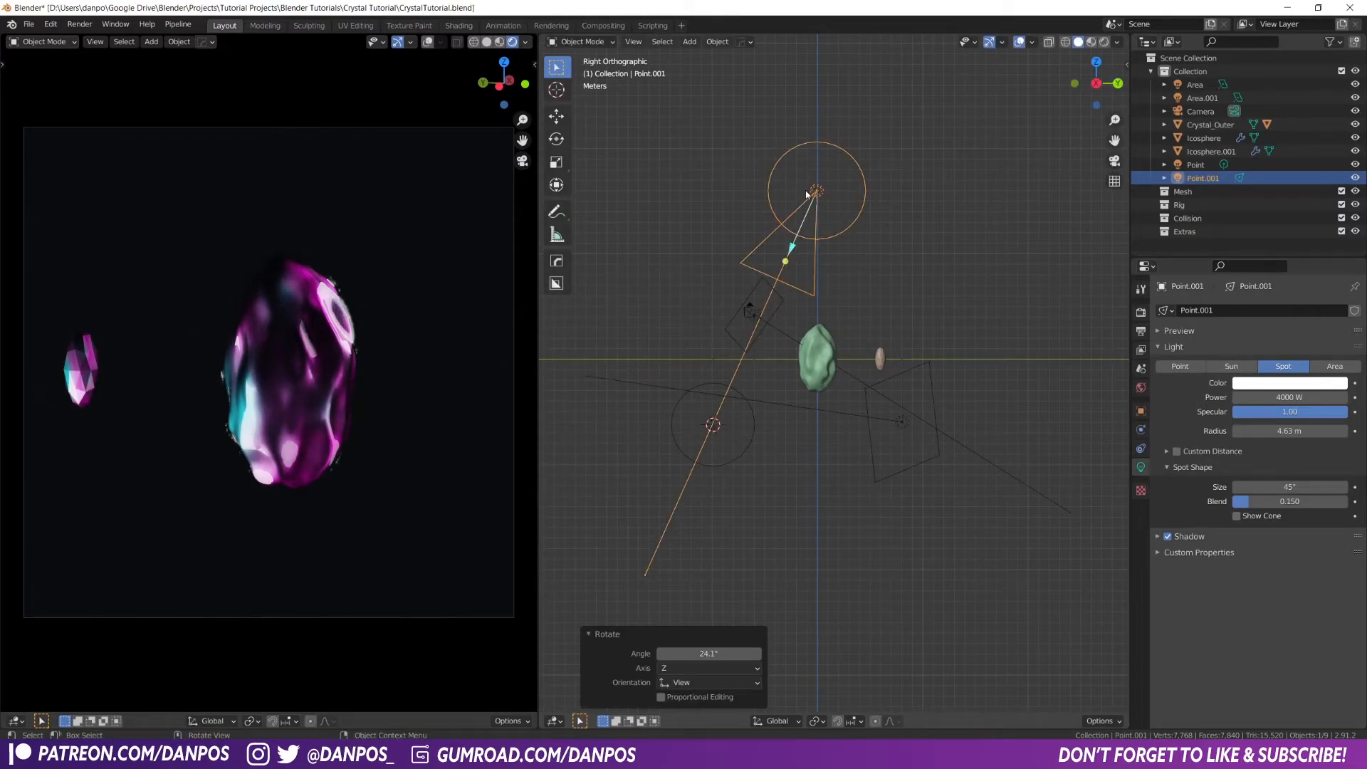
# Move the spot light up and away from the large crystal in the right view and rotate it about -74.6° to aim at the crystal
pyautogui.press('g')
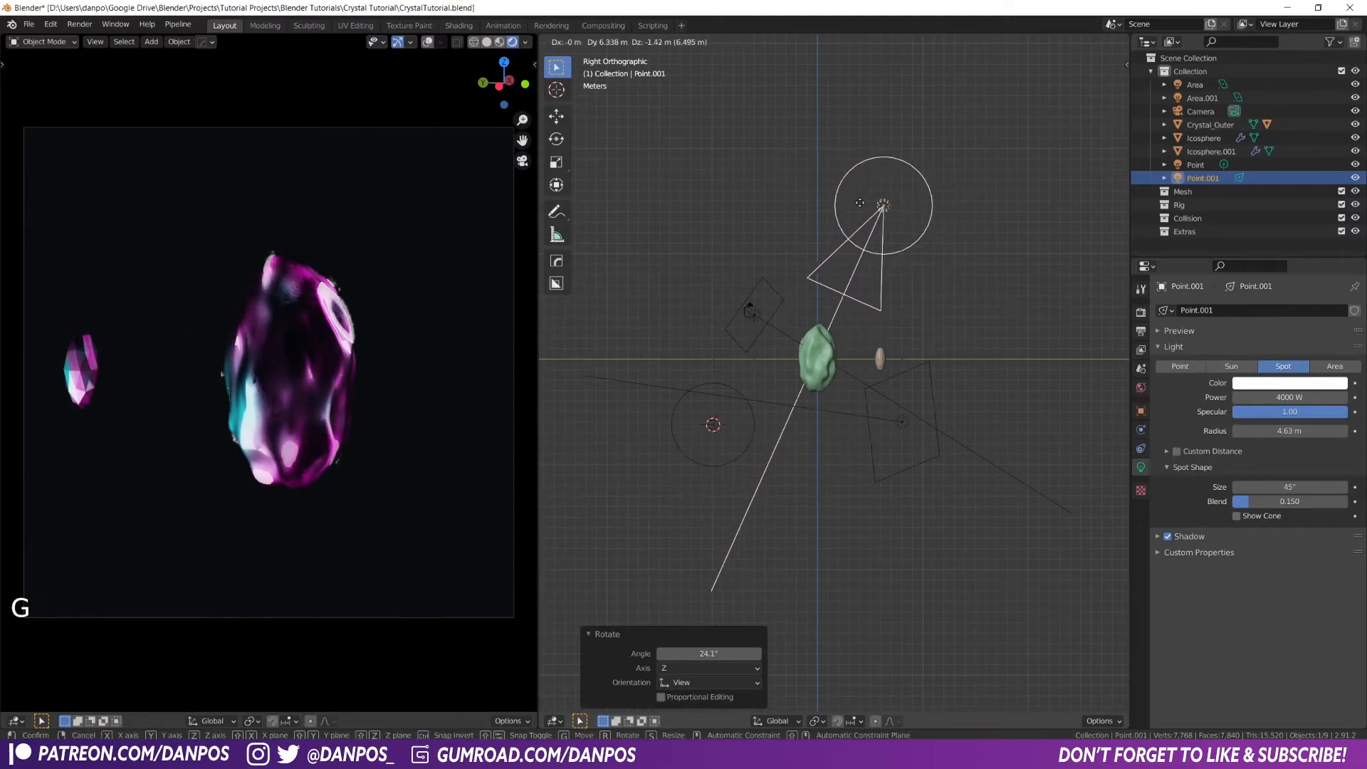
pyautogui.click(777, 205)
pyautogui.press('r')
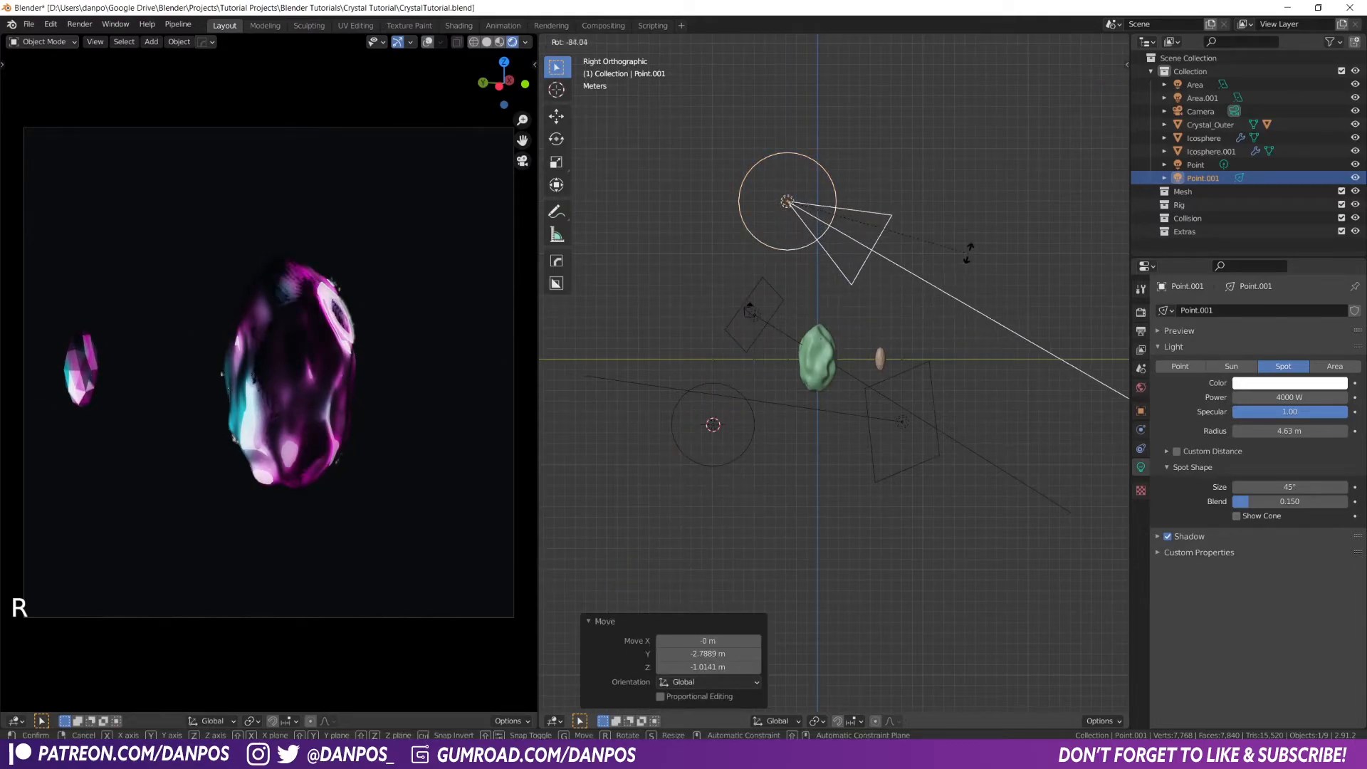
pyautogui.click(952, 281)
pyautogui.press('g')
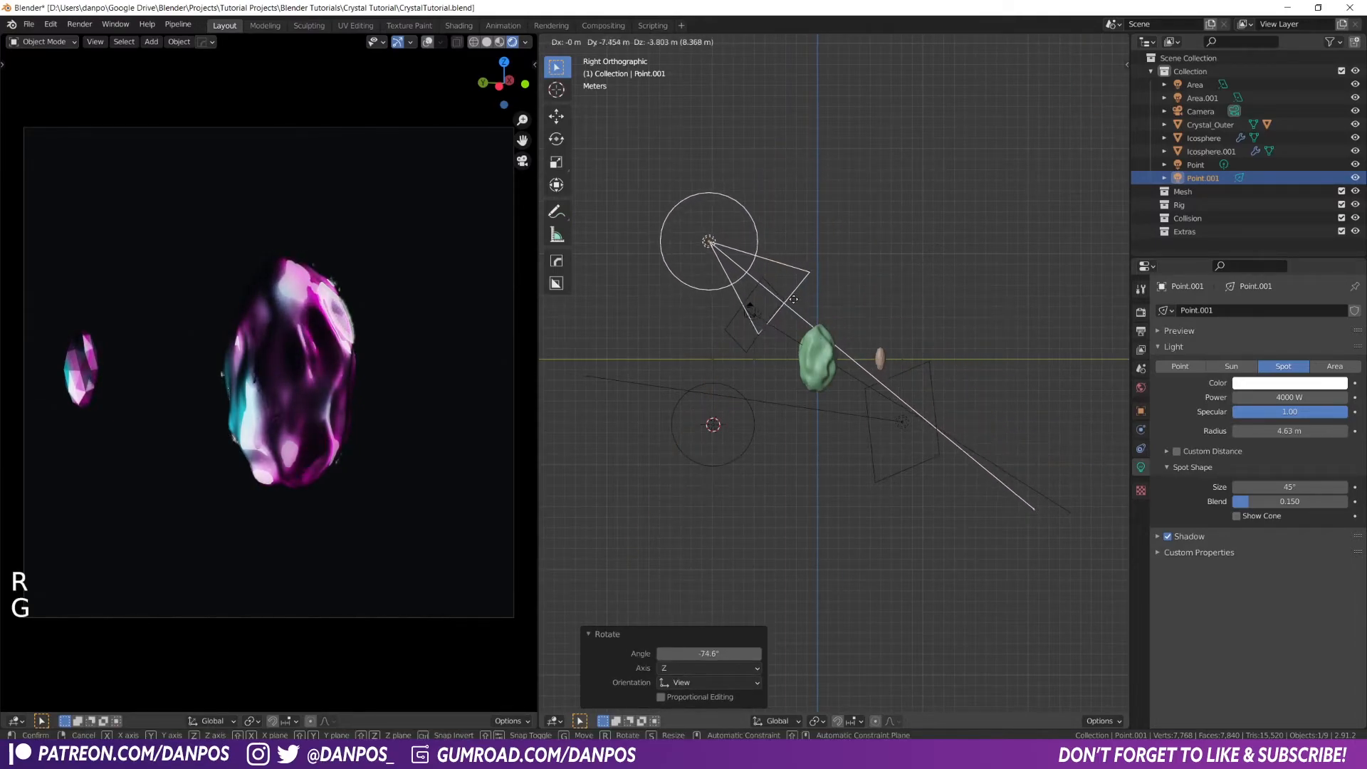
pyautogui.click(758, 288)
# Add a mesh plane to the scene
pyautogui.moveTo(757, 288); pyautogui.dragTo(846, 375, button='middle')
pyautogui.scroll(2, 729, 309)
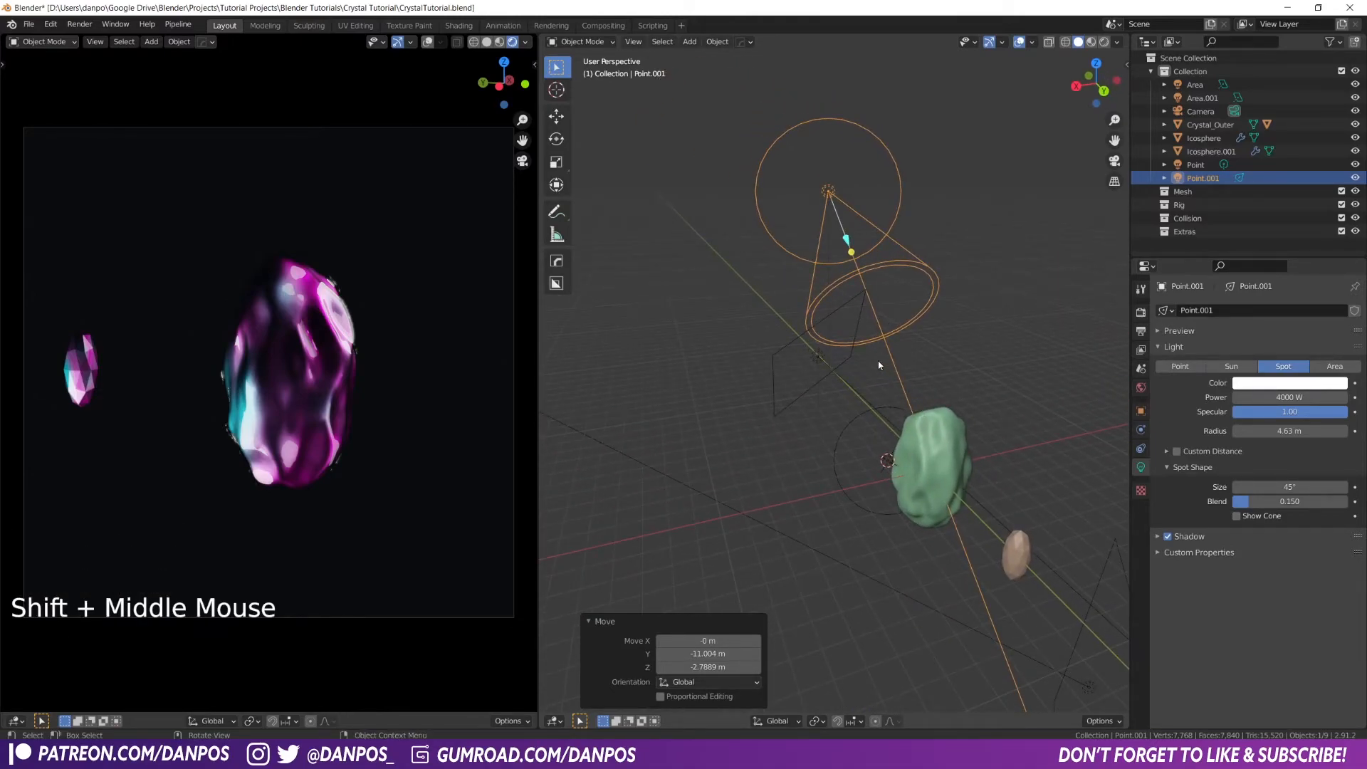
pyautogui.moveTo(895, 353); pyautogui.dragTo(964, 412, button='middle')
pyautogui.hotkey('shift', 'a')
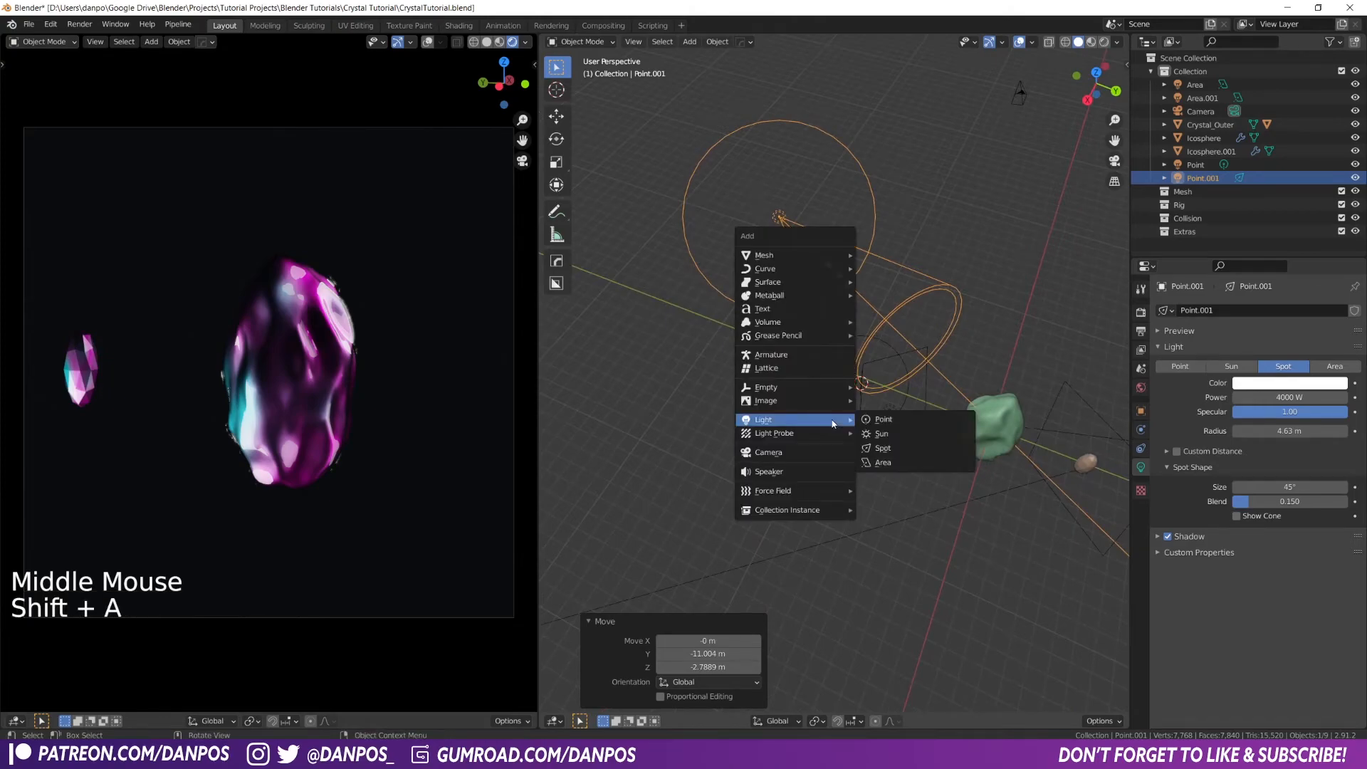
pyautogui.moveTo(767, 255)
pyautogui.click(905, 274)
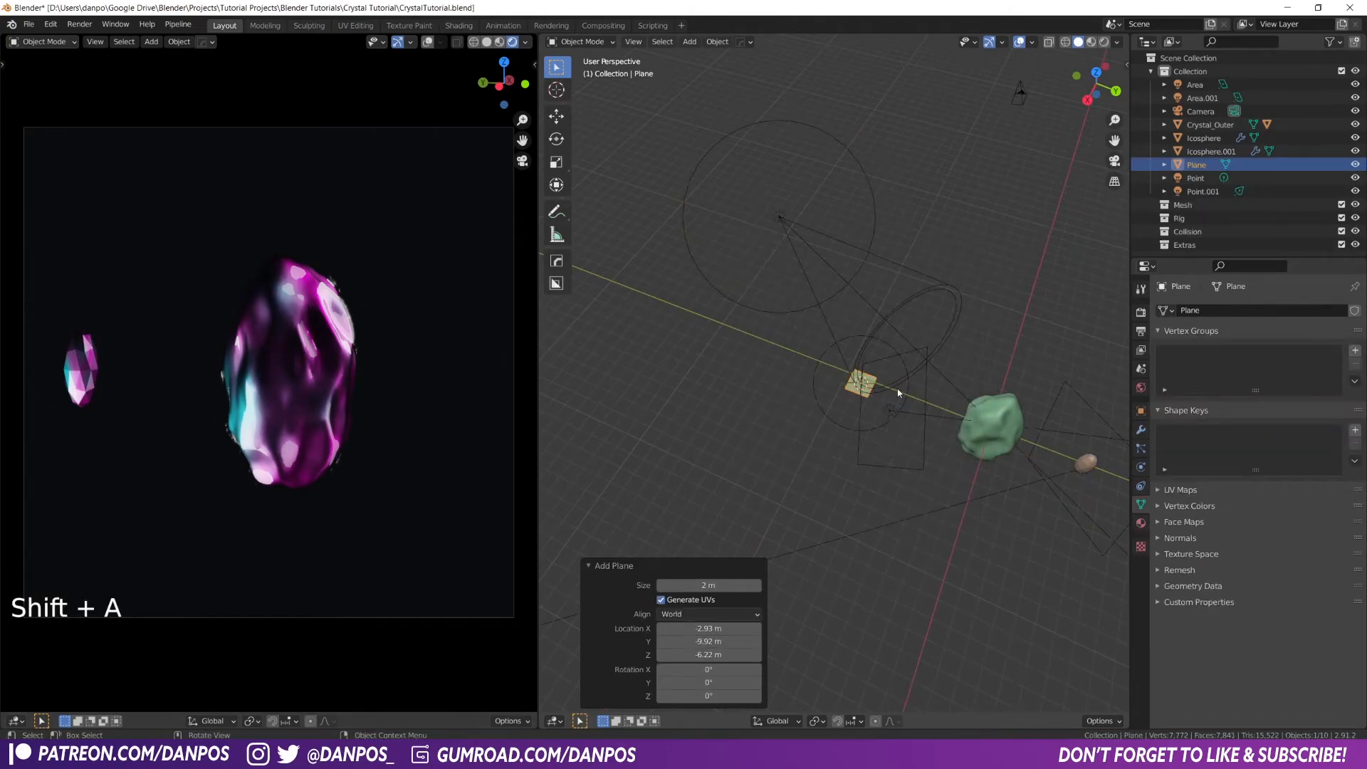
# Raise the plane about 12.97 m and shift it about 3.46 m in X and 4.51 m in Y, between spot light and crystal
pyautogui.moveTo(912, 334); pyautogui.dragTo(851, 447, button='middle')
pyautogui.press('g')
pyautogui.click(809, 309)
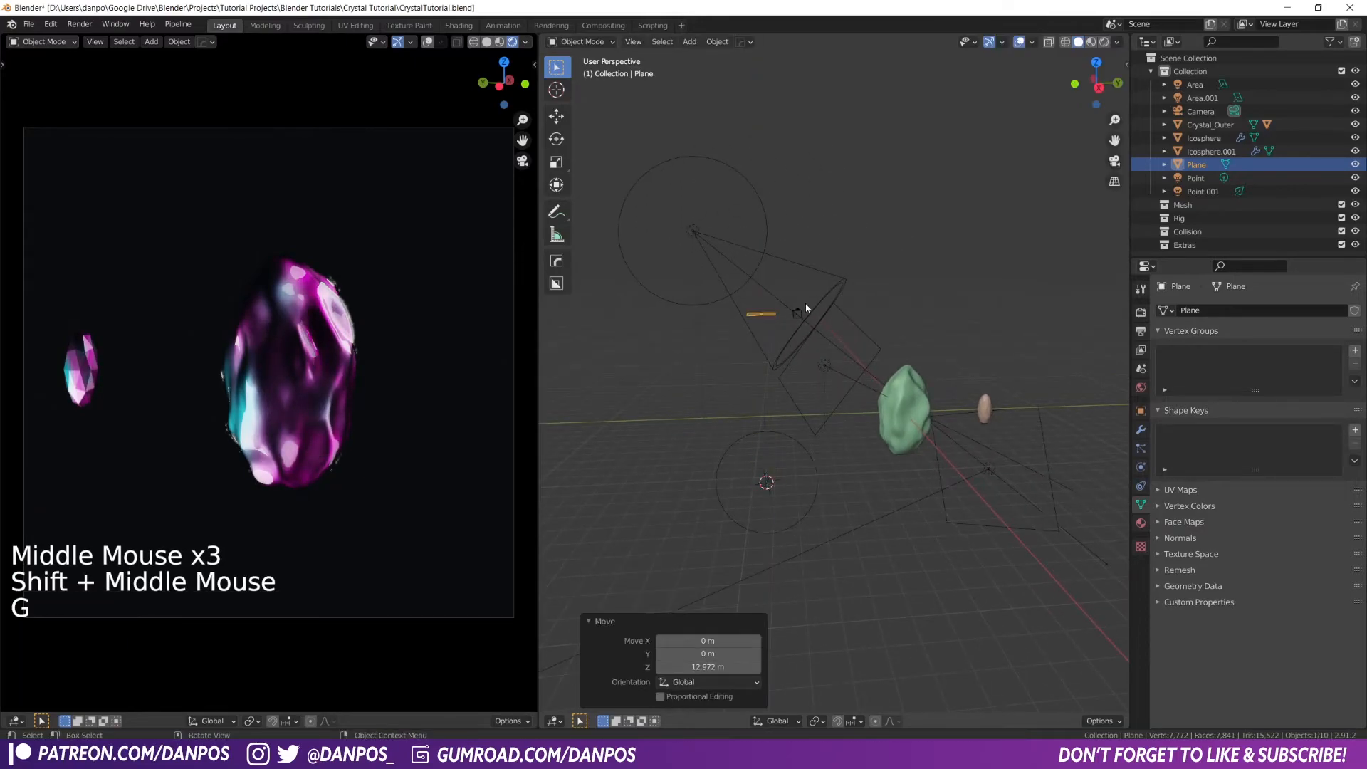
pyautogui.moveTo(809, 309); pyautogui.dragTo(810, 430, button='middle')
pyautogui.press('g')
pyautogui.click(865, 388)
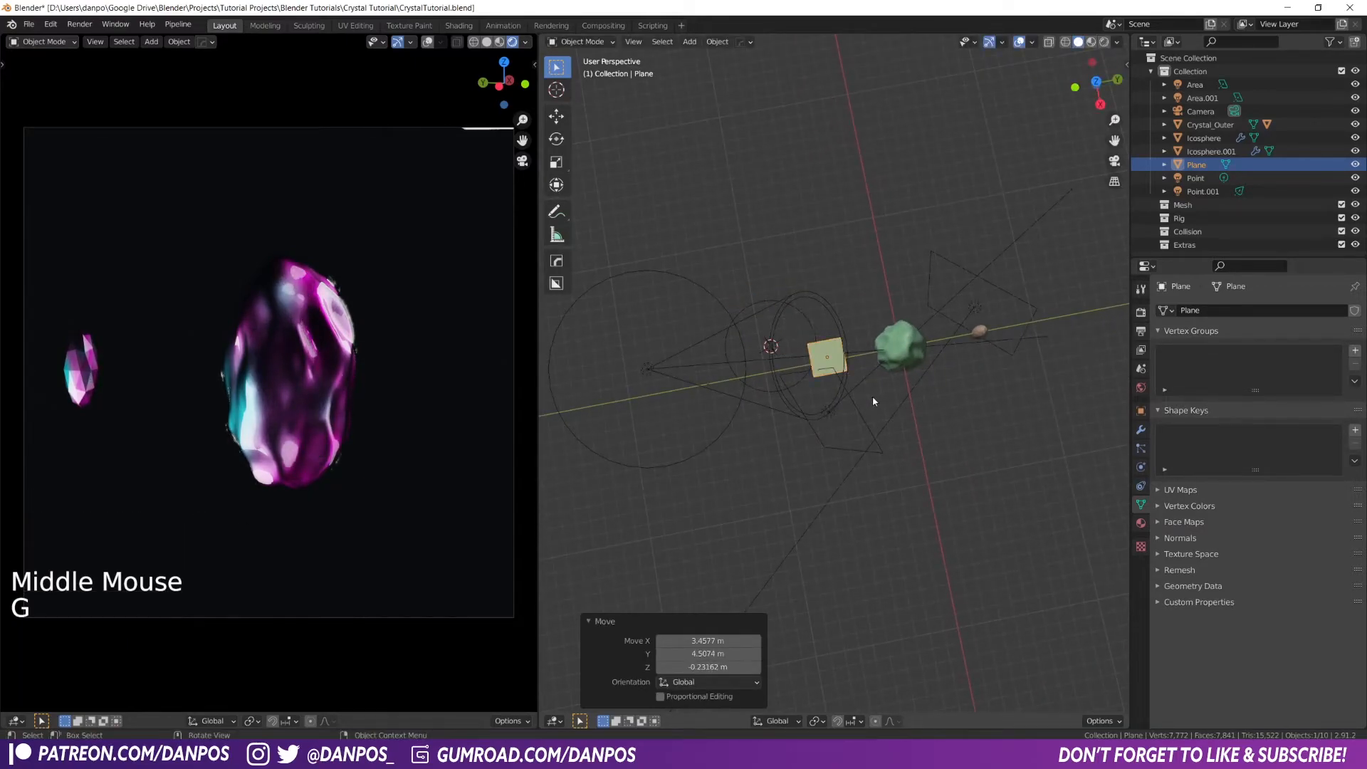
# Set the spot light's radius to about 4.4 m and its spot size to about 24.3°
pyautogui.moveTo(873, 396); pyautogui.dragTo(915, 420, button='middle')
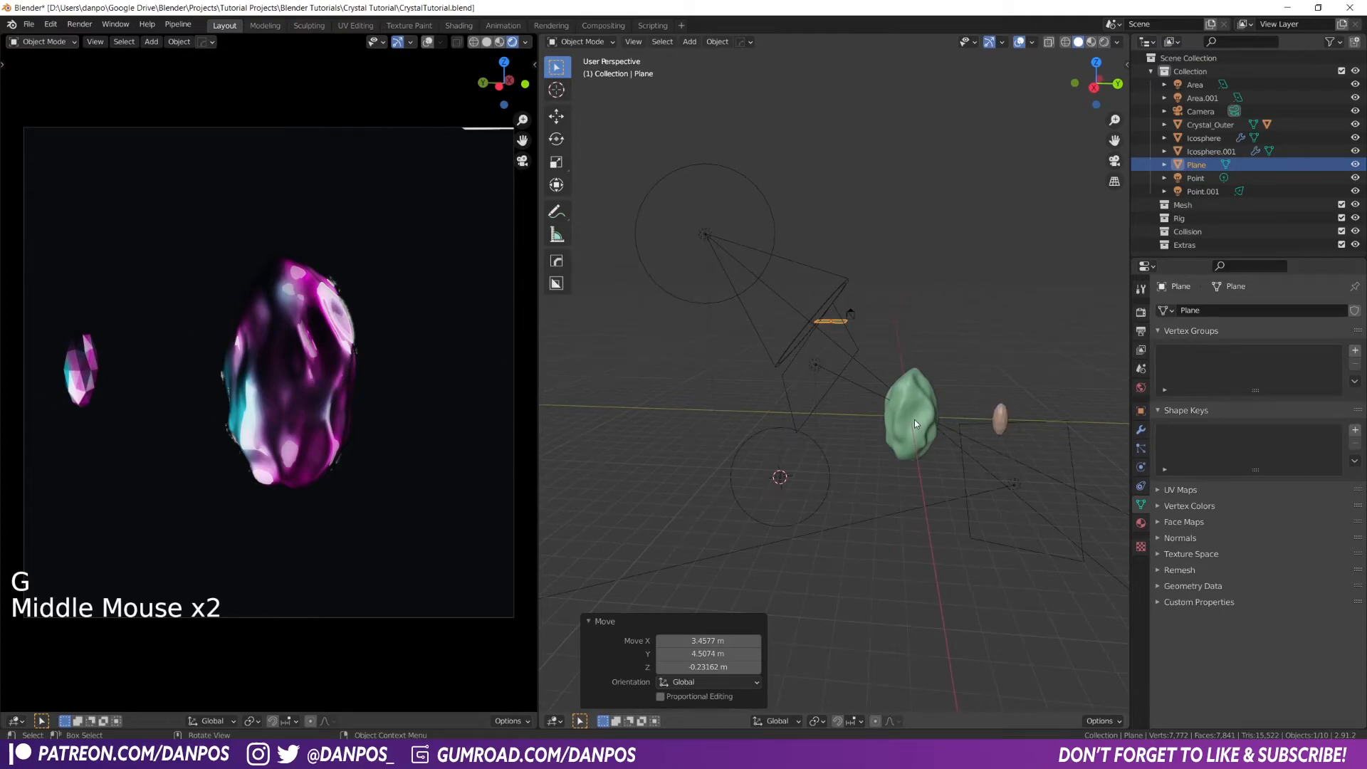
pyautogui.press('KP_1')
pyautogui.click(826, 246)
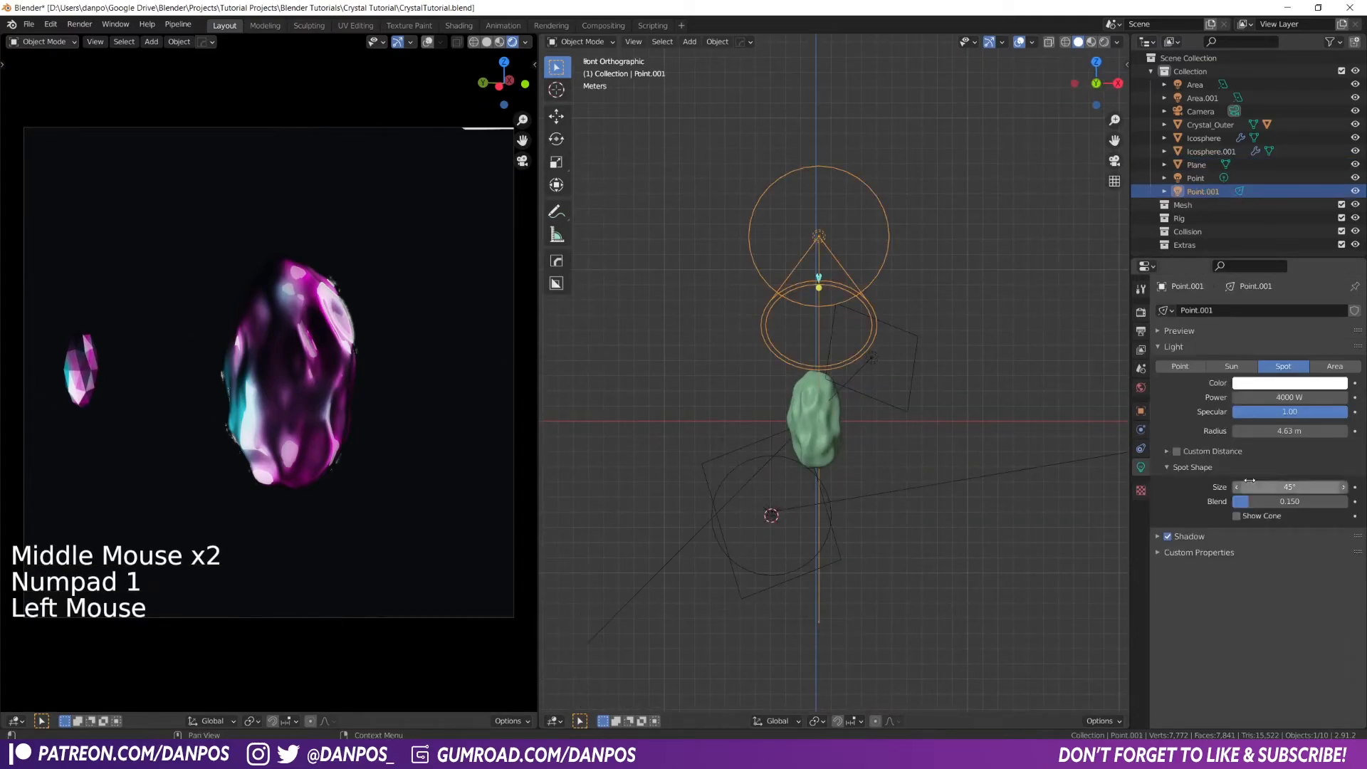
pyautogui.click(1236, 431)
pyautogui.moveTo(1291, 430); pyautogui.dragTo(1298, 430)
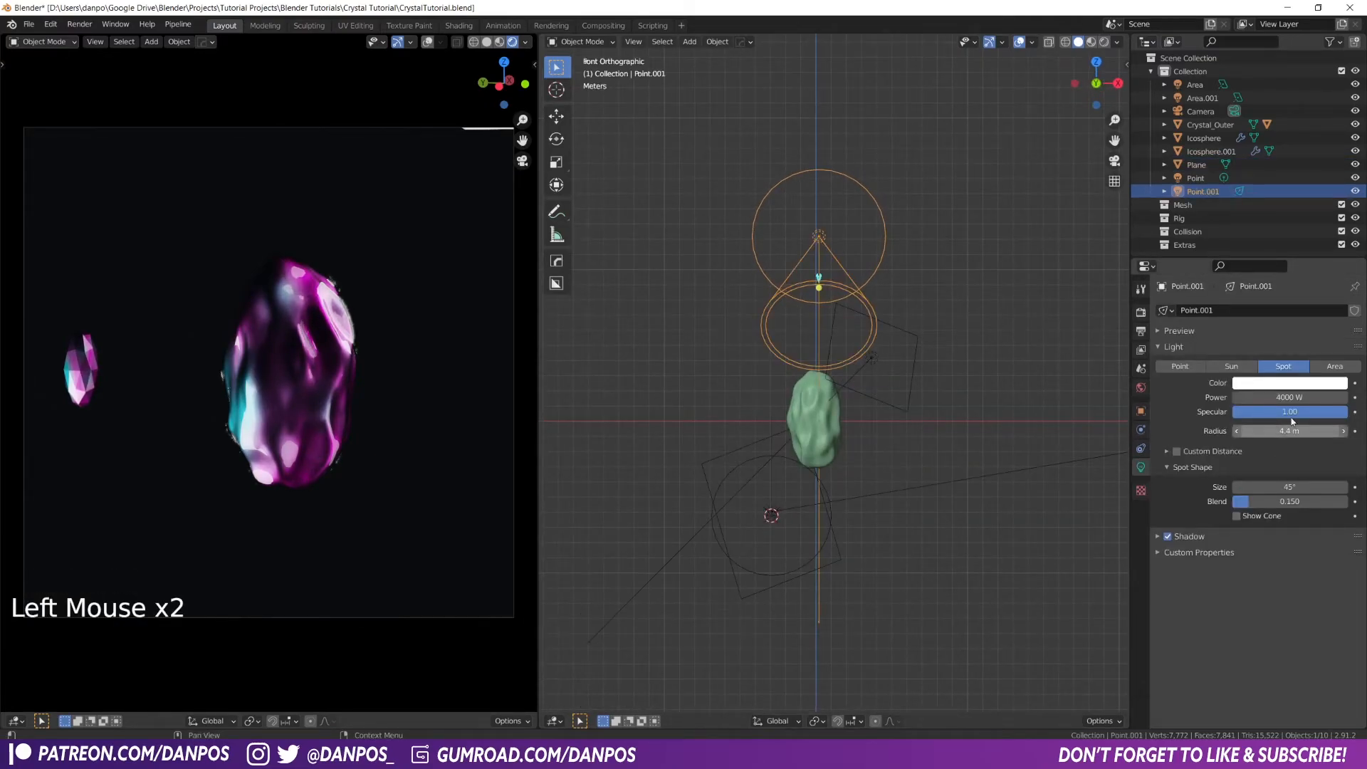
pyautogui.moveTo(1300, 487); pyautogui.dragTo(1254, 486)
# Tilt the plane across the spot light's beam in the right orthographic view and scale it up by about 4.19
pyautogui.moveTo(819, 384); pyautogui.dragTo(673, 420, button='middle')
pyautogui.click(829, 324)
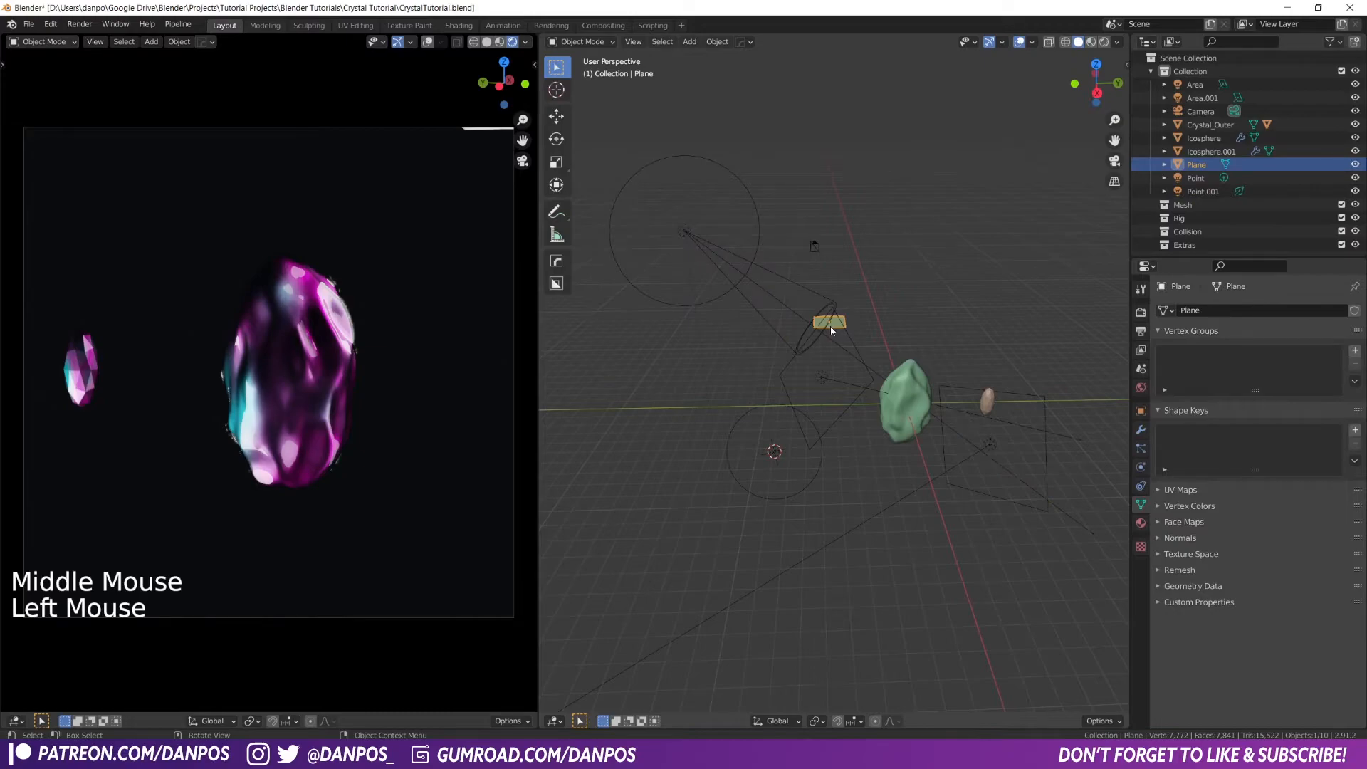
pyautogui.press('KP_1')
pyautogui.press('KP_3')
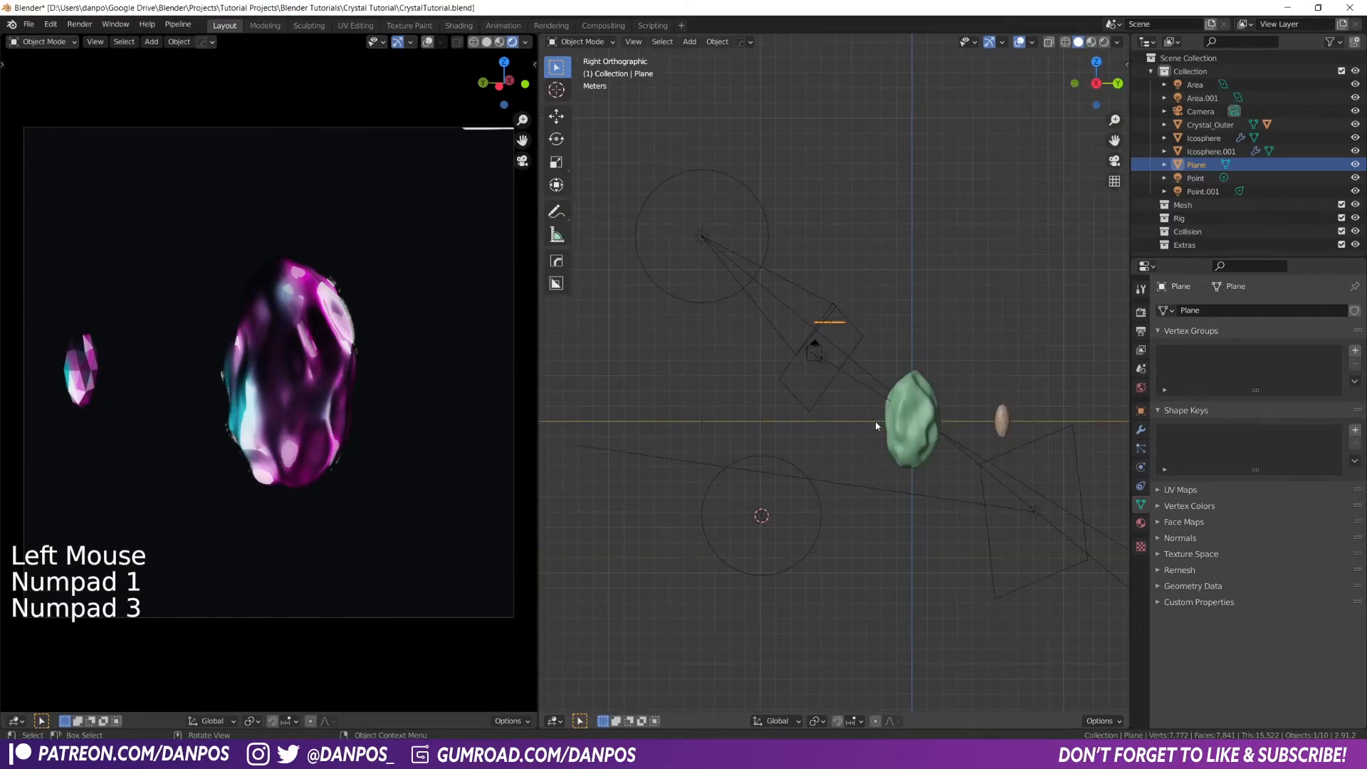
pyautogui.press('r')
pyautogui.click(904, 330)
pyautogui.press('s')
pyautogui.click(1128, 331)
# Refine the plane's tilt, scale it by about 0.7 and nudge it to centre it on the spot light's cone
pyautogui.press('g')
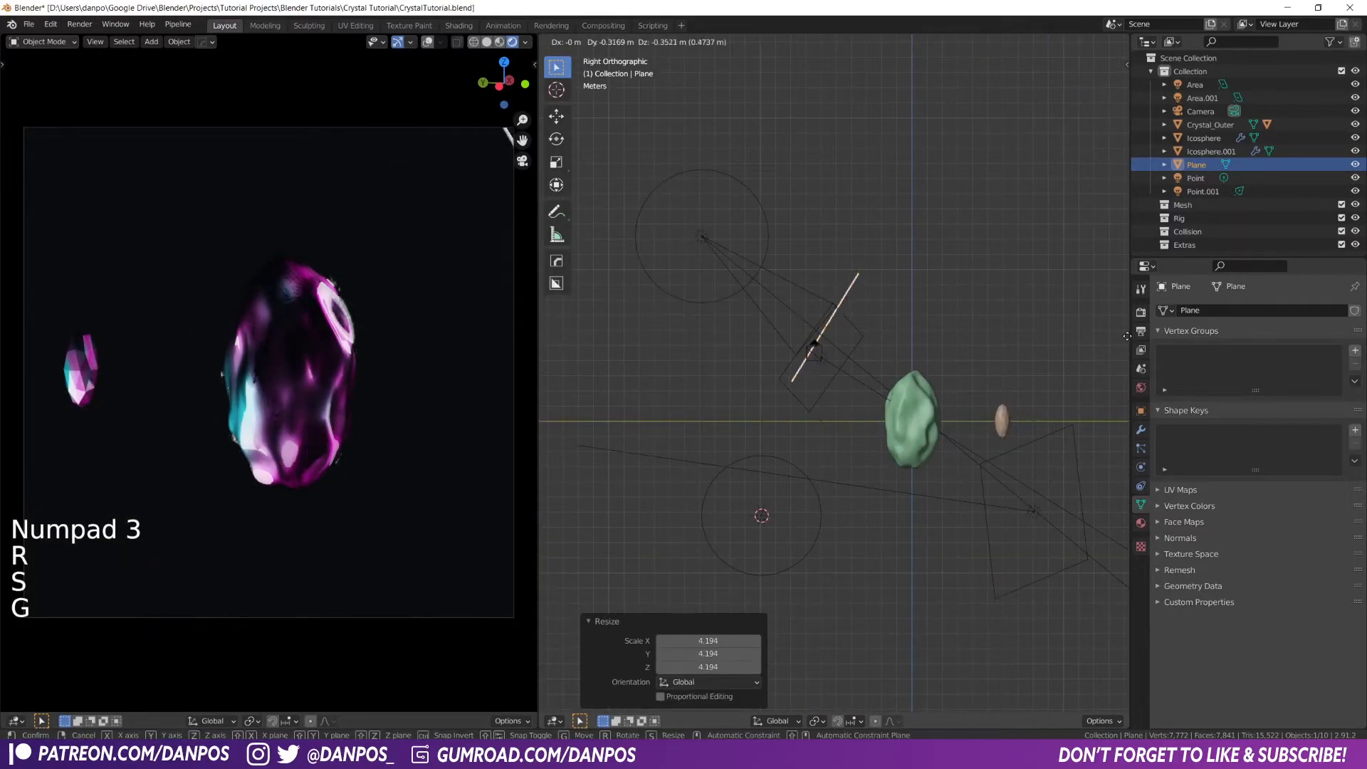
pyautogui.rightClick(1127, 335)
pyautogui.press('r')
pyautogui.click(742, 332)
pyautogui.moveTo(742, 333); pyautogui.dragTo(847, 376, button='middle')
pyautogui.press('s')
pyautogui.click(908, 390)
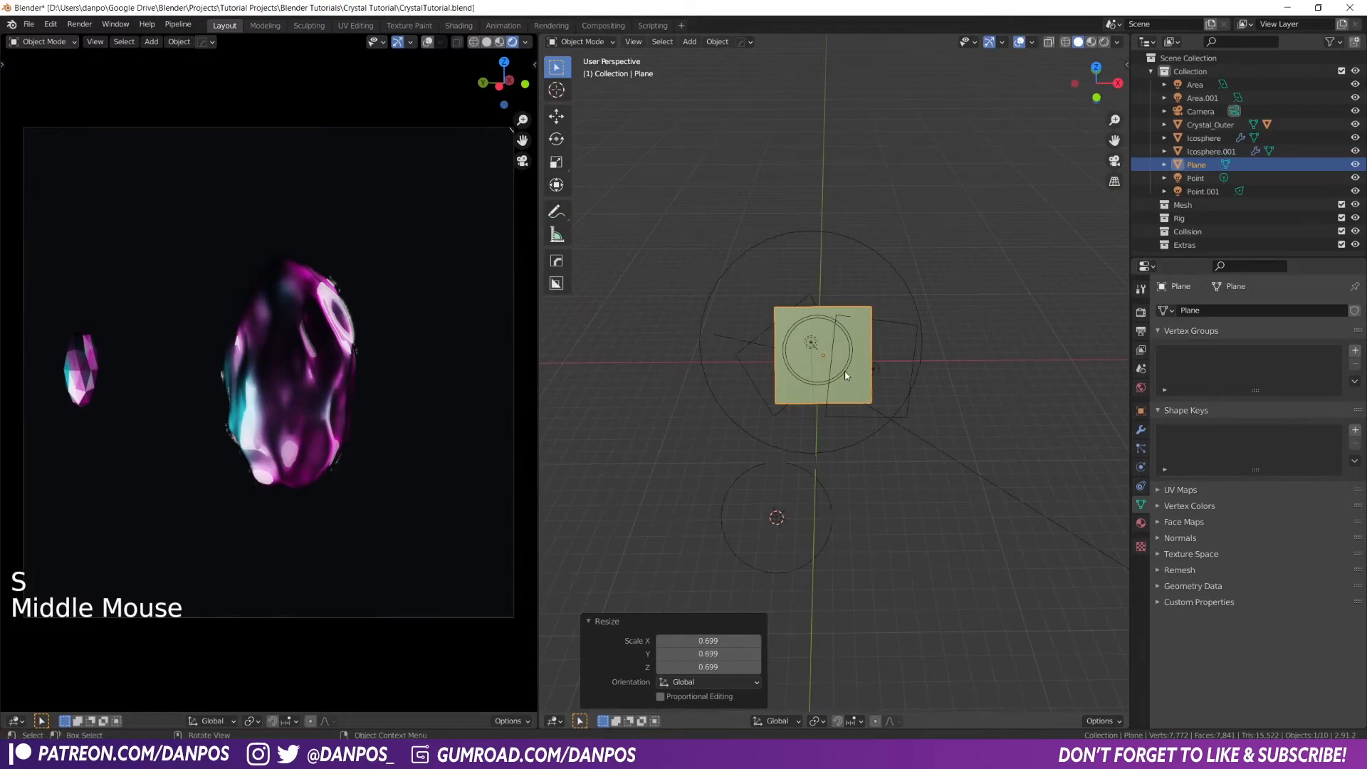
pyautogui.press('g')
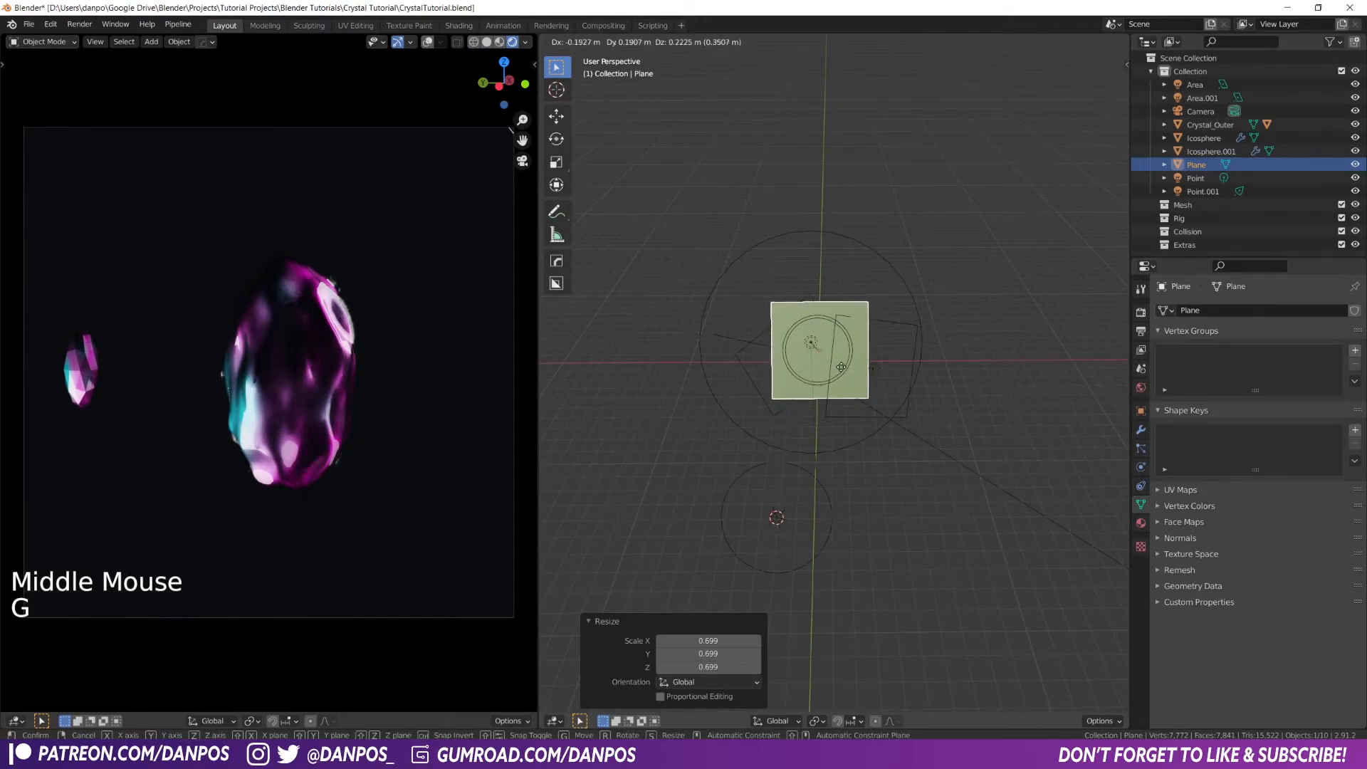
pyautogui.click(841, 367)
# Cut the plane's mesh into a grid with seven loop cuts in one direction and six in the other
pyautogui.click(580, 42)
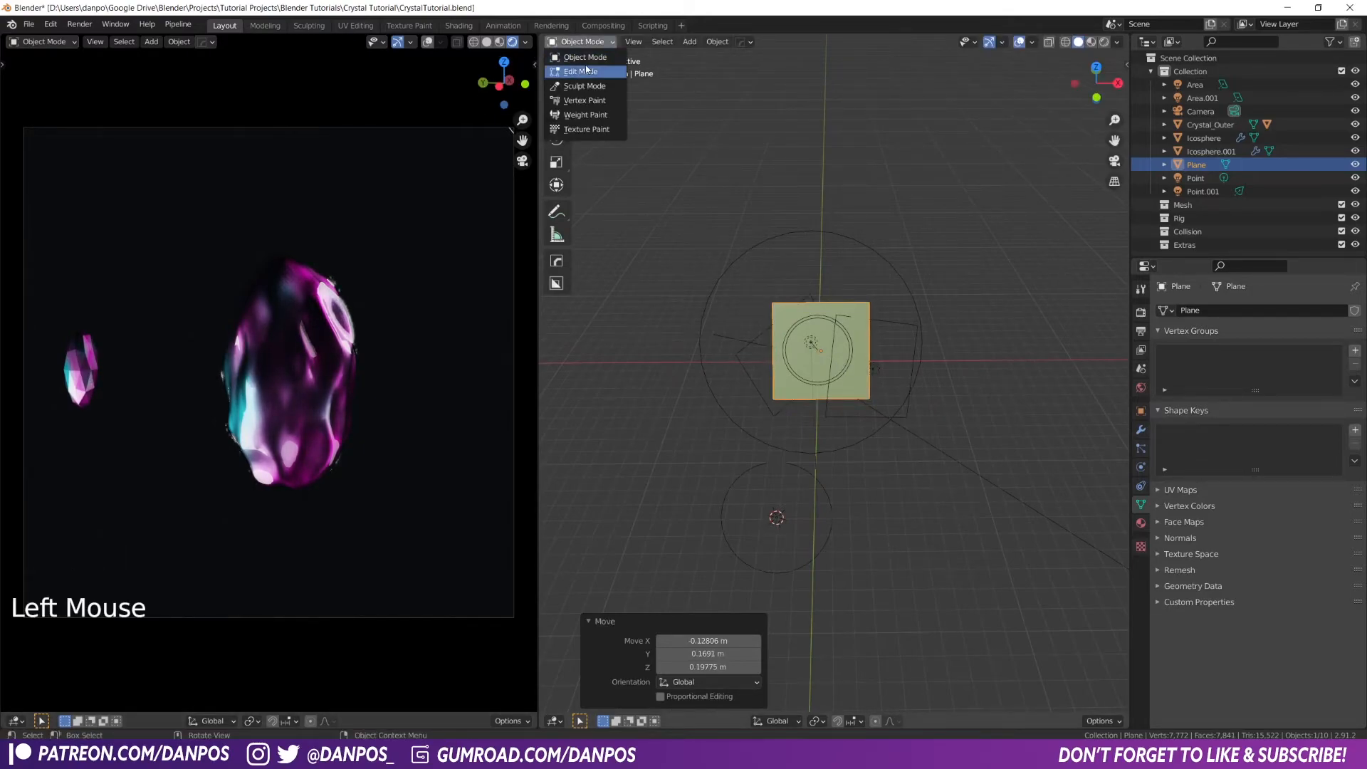
pyautogui.click(585, 64)
pyautogui.hotkey('ctrl', 'r')
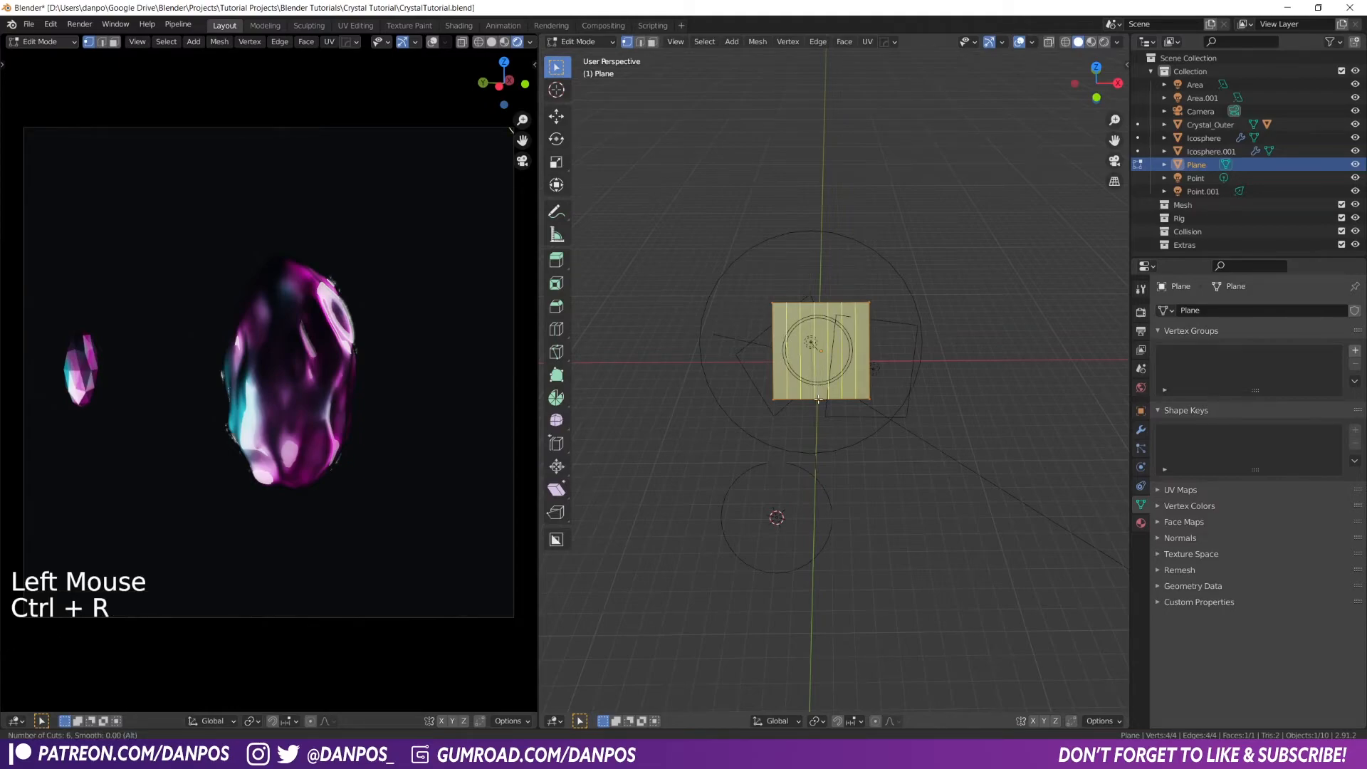
pyautogui.scroll(6, 819, 395)
pyautogui.click(817, 400)
pyautogui.click(817, 400)
pyautogui.hotkey('ctrl', 'r')
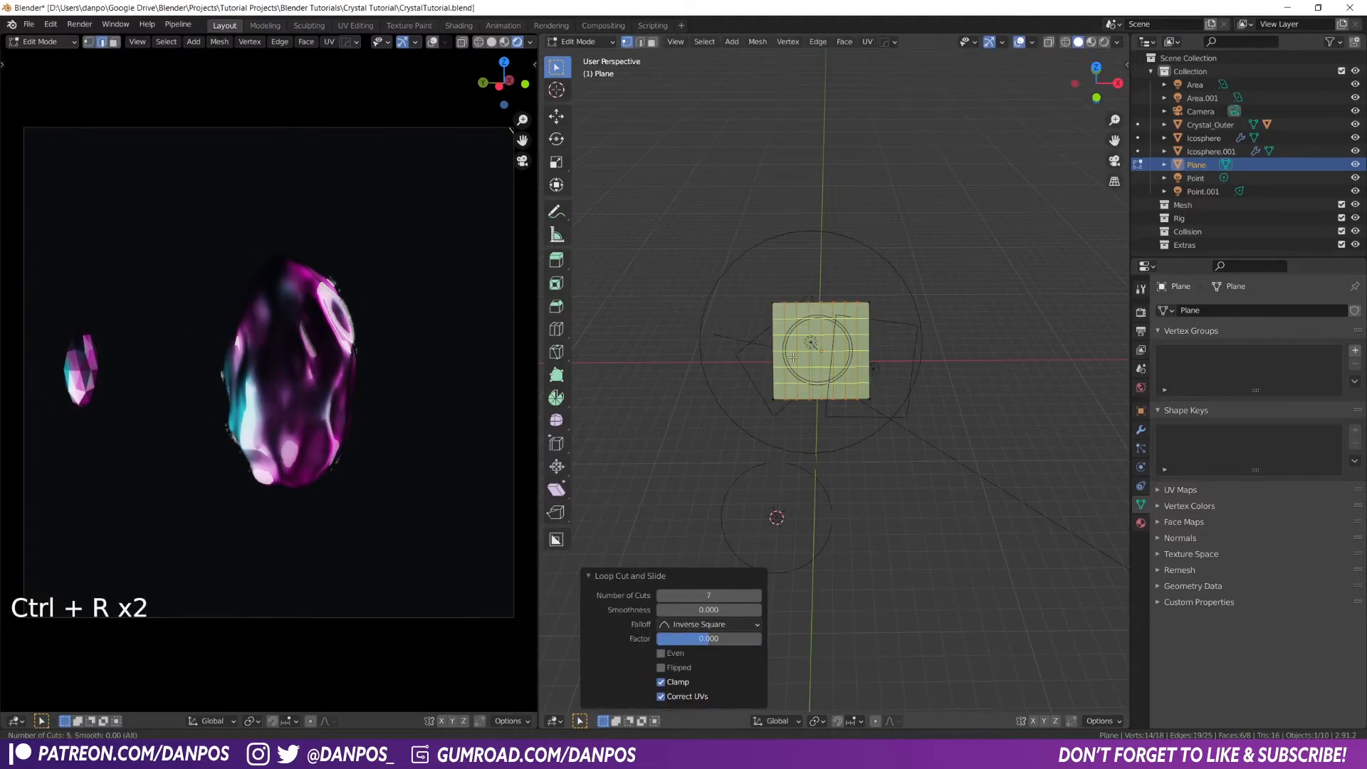
pyautogui.doubleClick(794, 357)
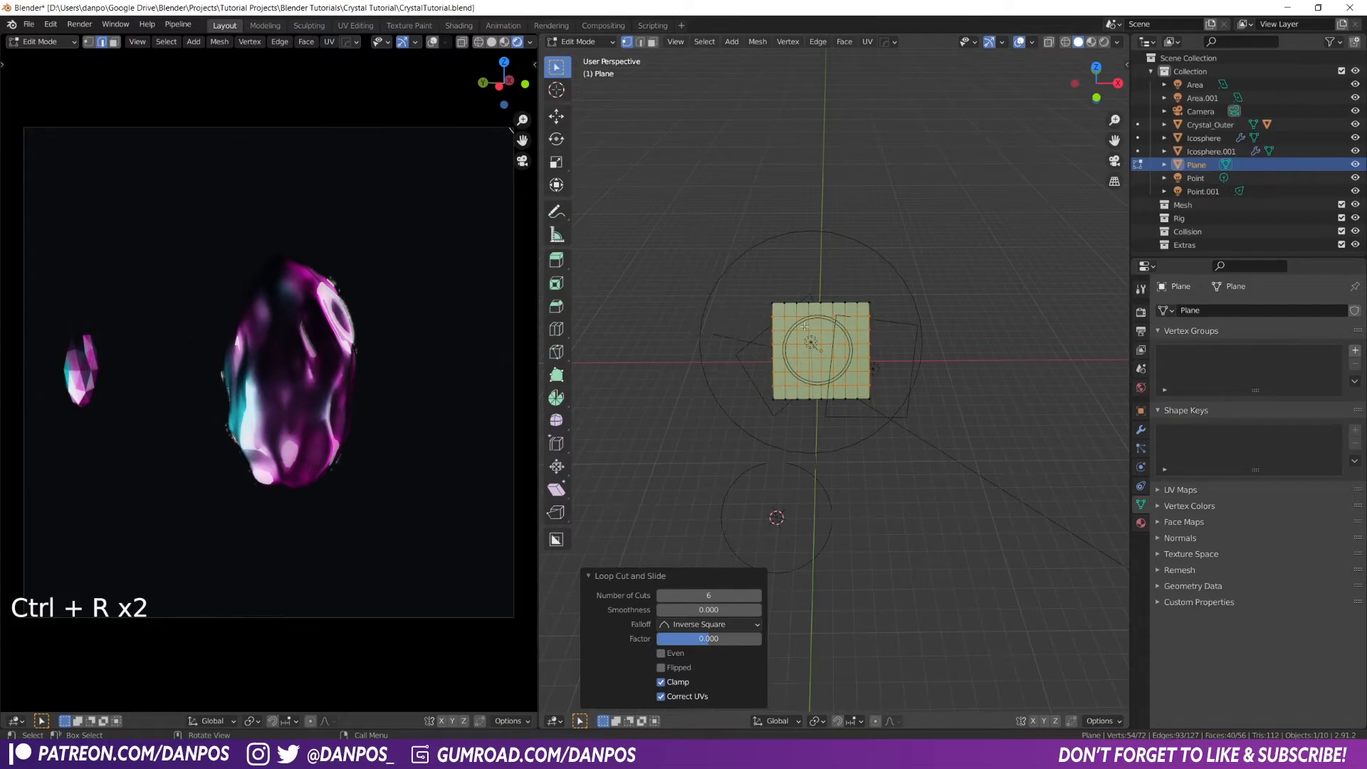
# Subdivide all faces of the plane's mesh once
pyautogui.scroll(4, 805, 326)
pyautogui.click(658, 149)
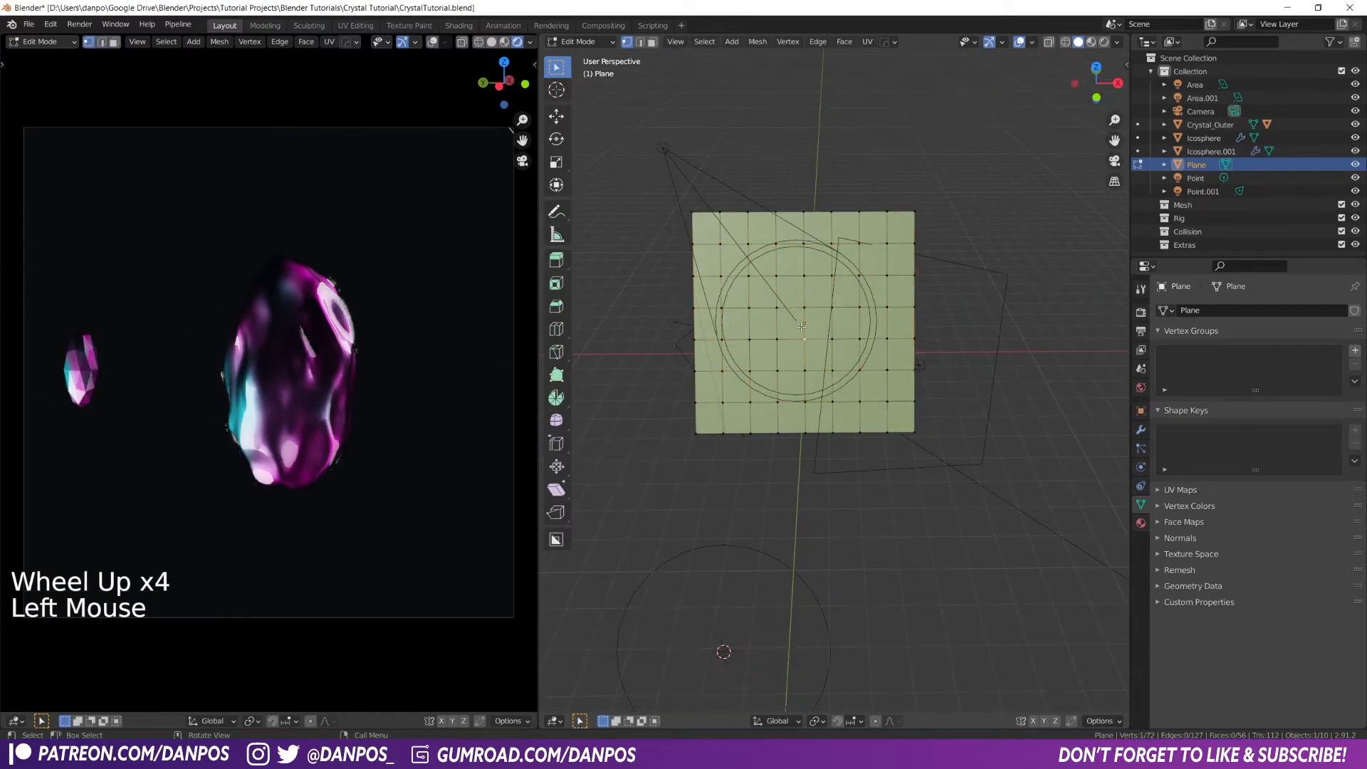
pyautogui.press('Tab')
pyautogui.press('a')
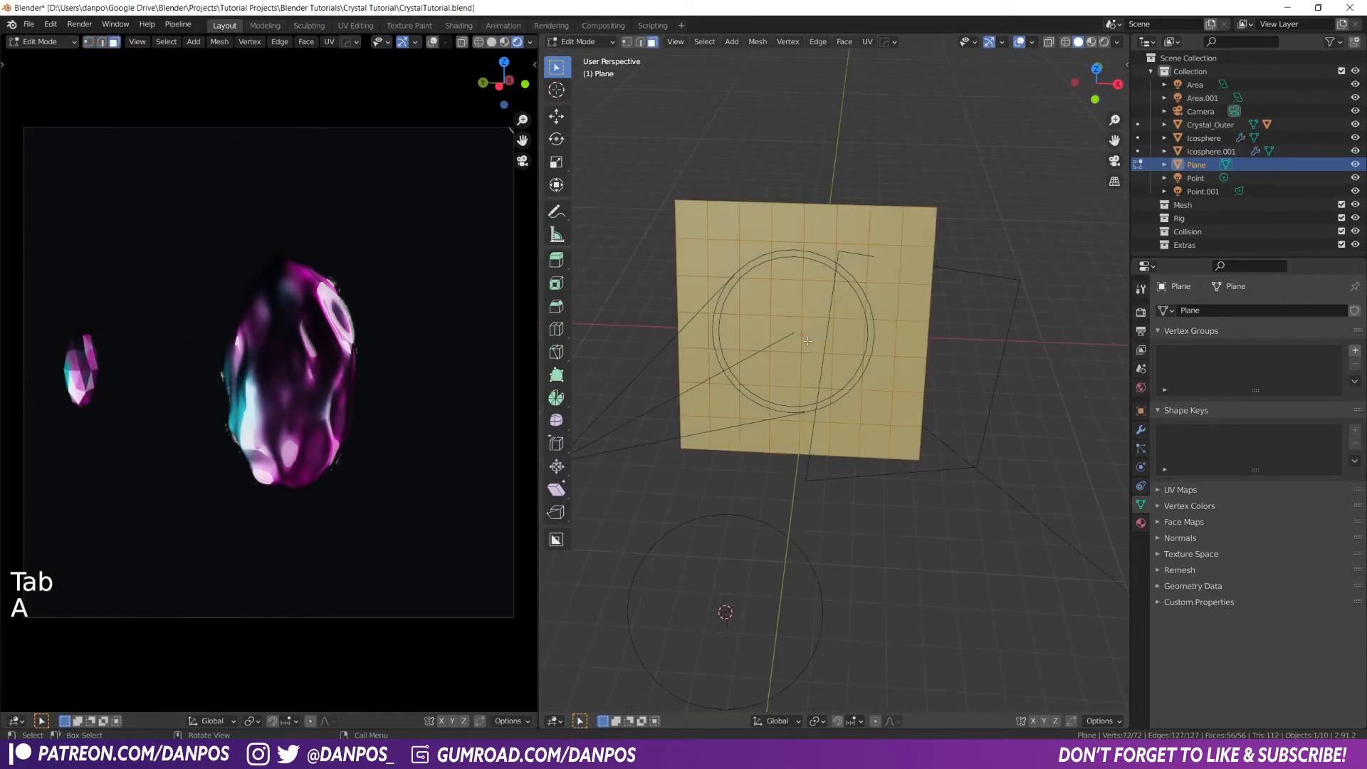
pyautogui.rightClick(768, 324)
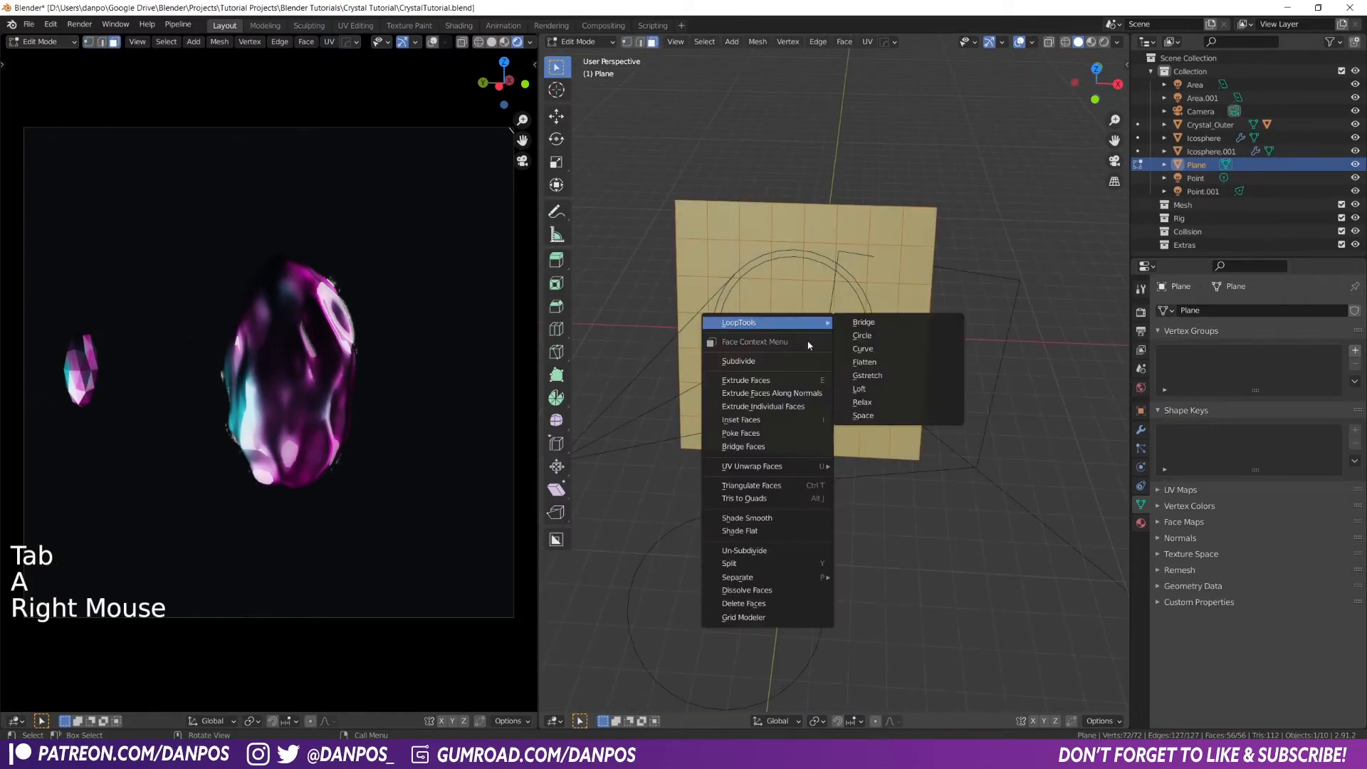
pyautogui.click(758, 362)
pyautogui.press('Tab')
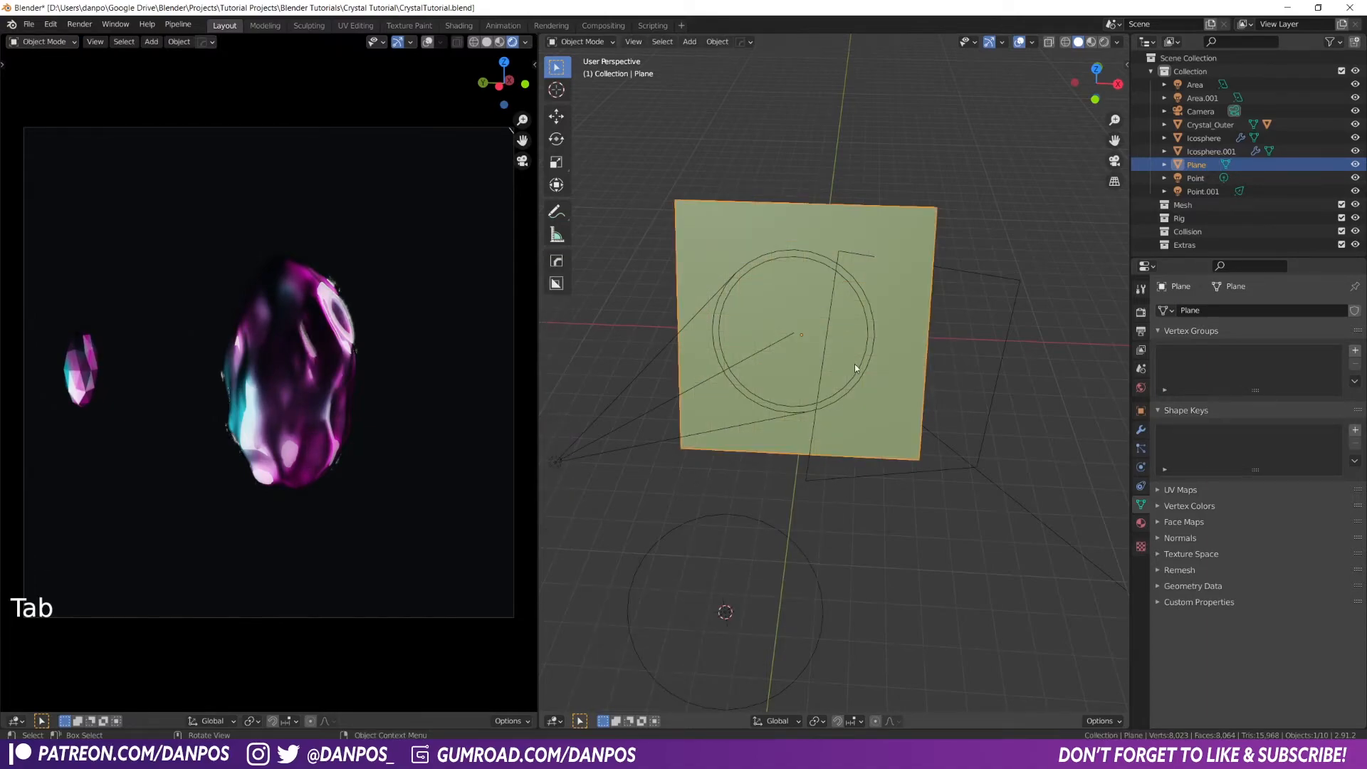
pyautogui.press('Tab')
# Delete a random selection of about 31.8% of the plane's faces with seed 2 and give the plane a level 1 subdivision
pyautogui.click(795, 270)
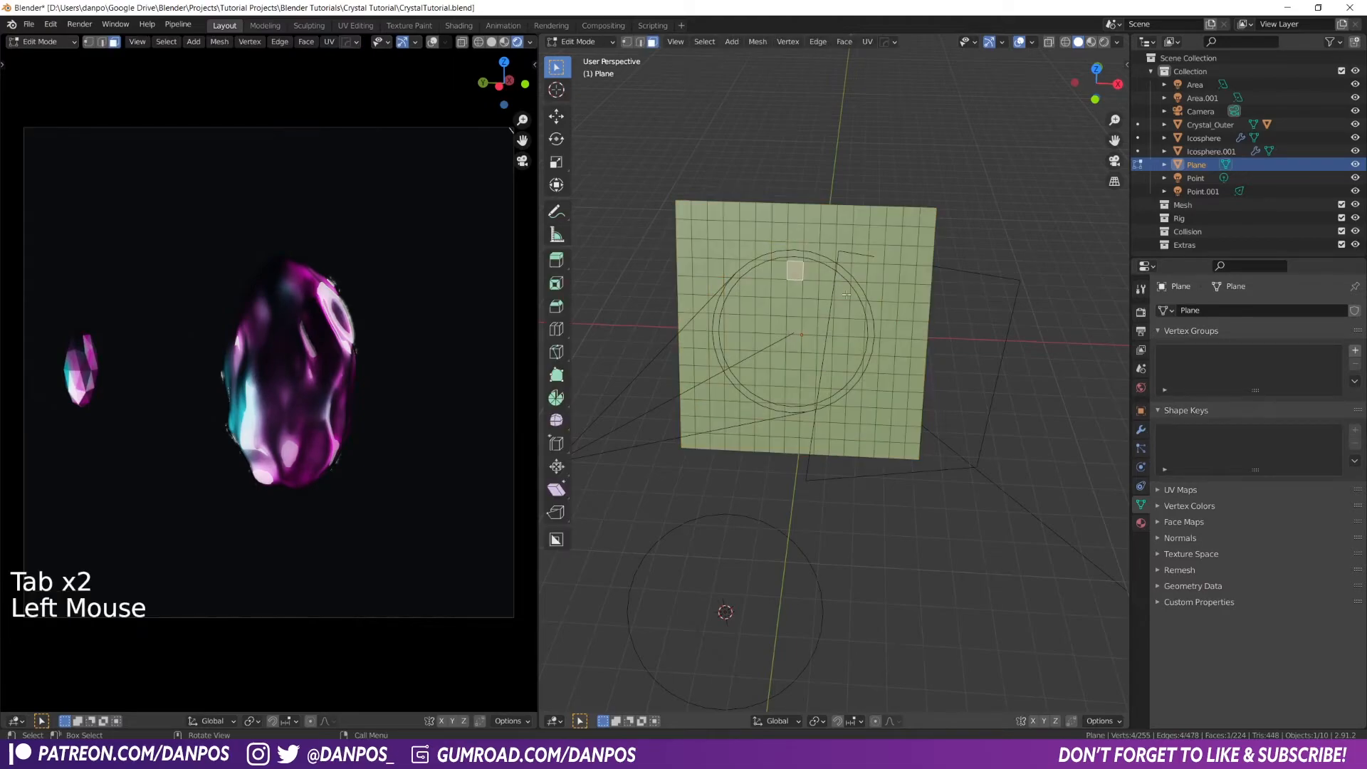
pyautogui.click(702, 41)
pyautogui.click(734, 135)
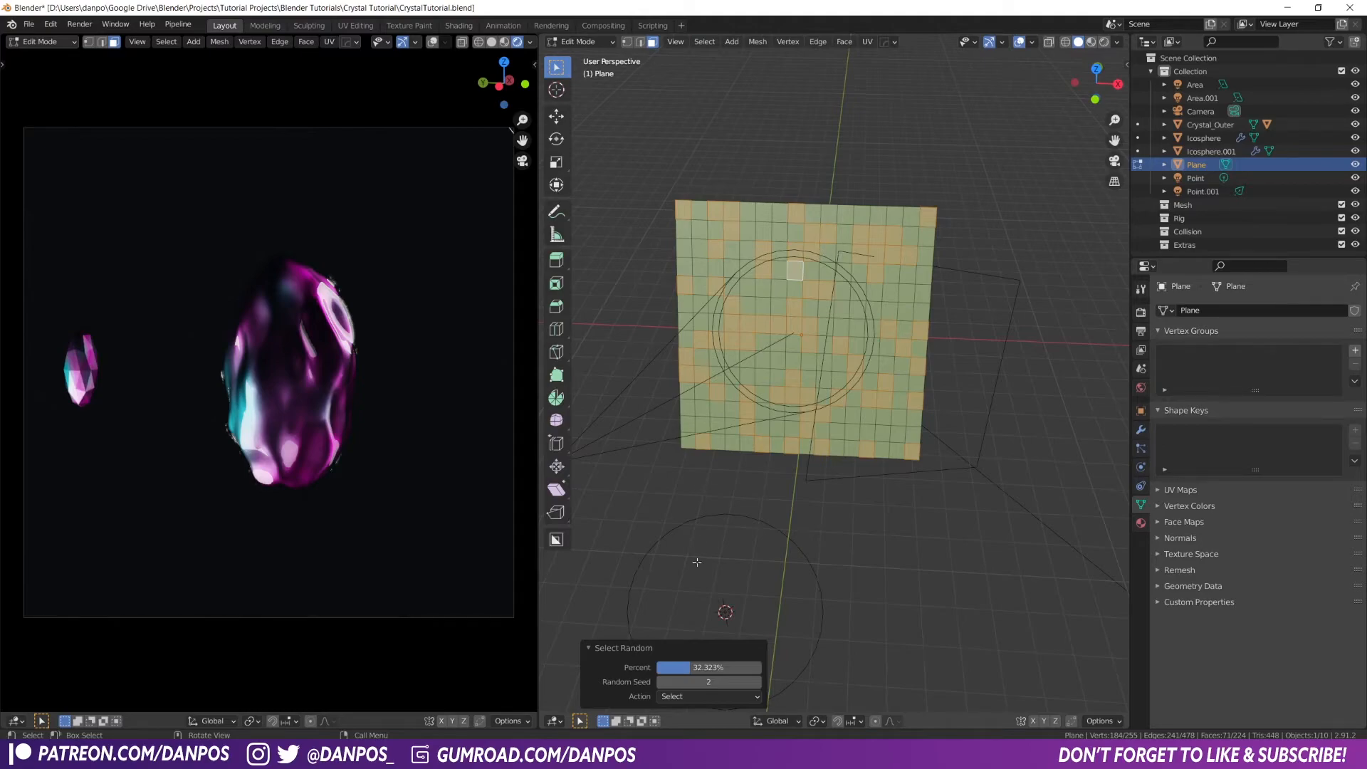
pyautogui.moveTo(703, 670); pyautogui.dragTo(697, 670)
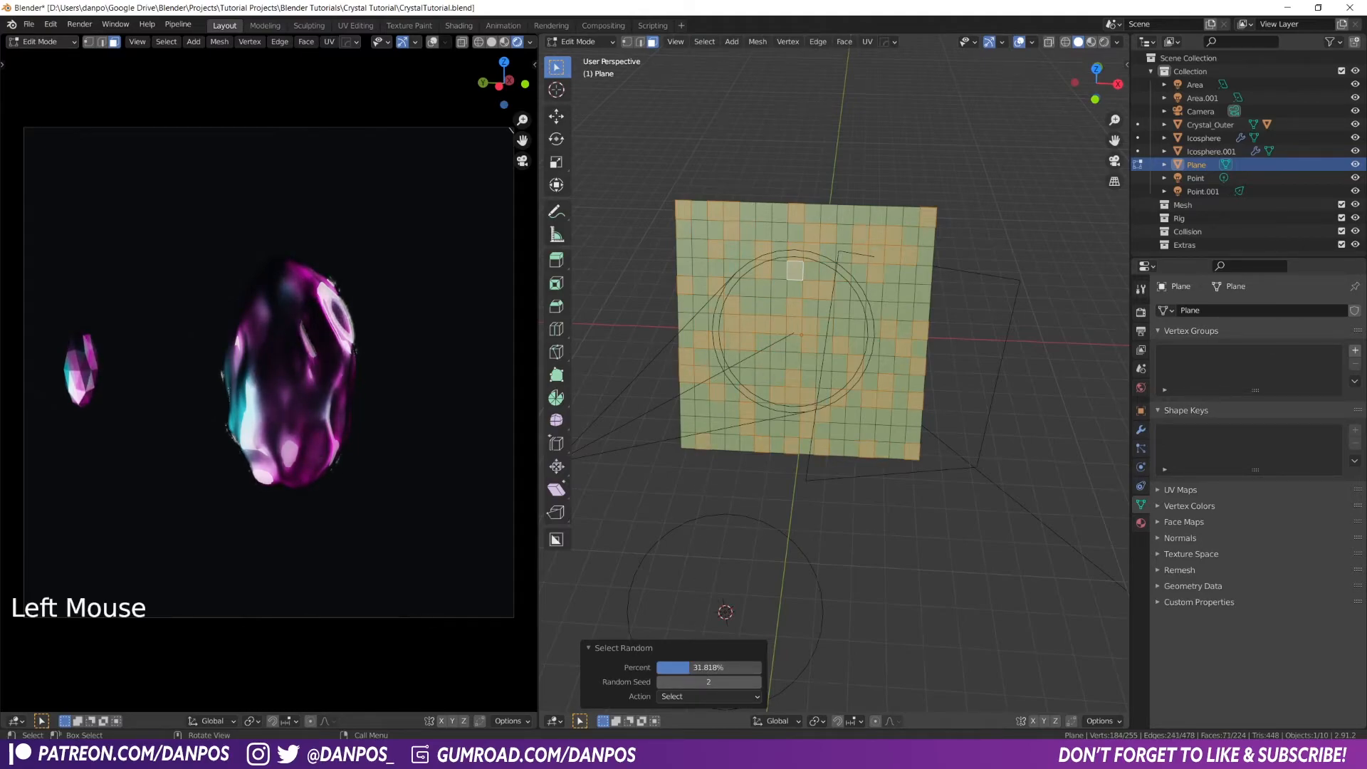
pyautogui.press('x')
pyautogui.click(796, 335)
pyautogui.press('Tab')
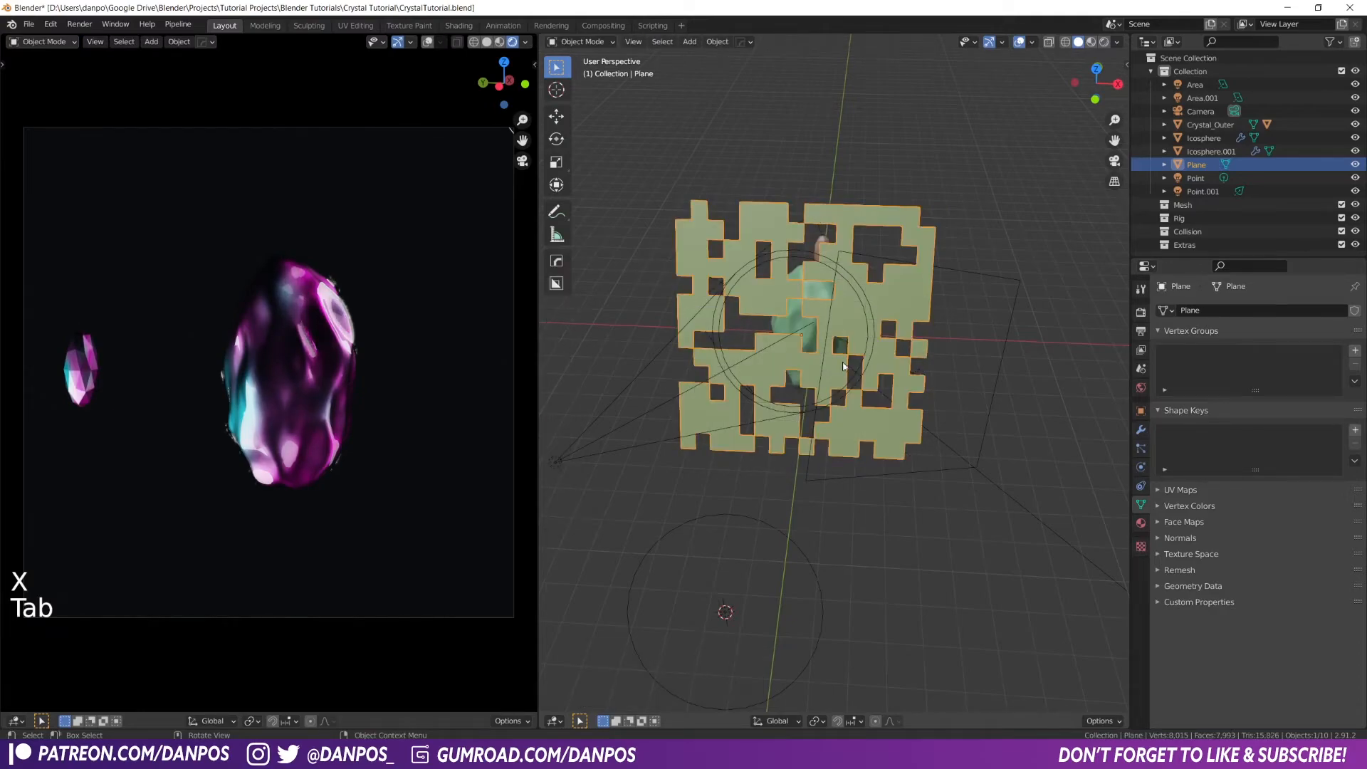
pyautogui.hotkey('ctrl', '1')
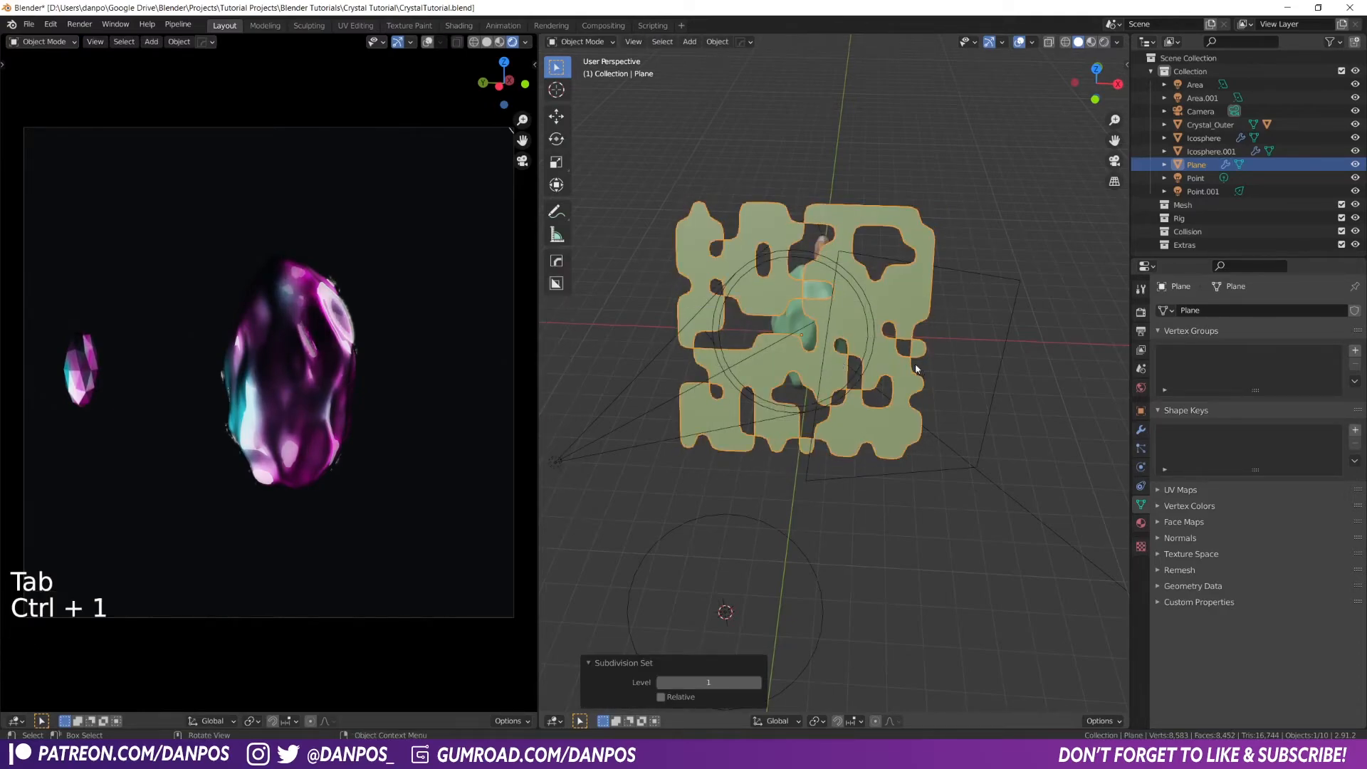
# Display the spot light's cone to see where its beam crosses the perforated plane
pyautogui.moveTo(937, 363); pyautogui.dragTo(848, 357, button='middle')
pyautogui.scroll(-2, 703, 360)
pyautogui.click(649, 396)
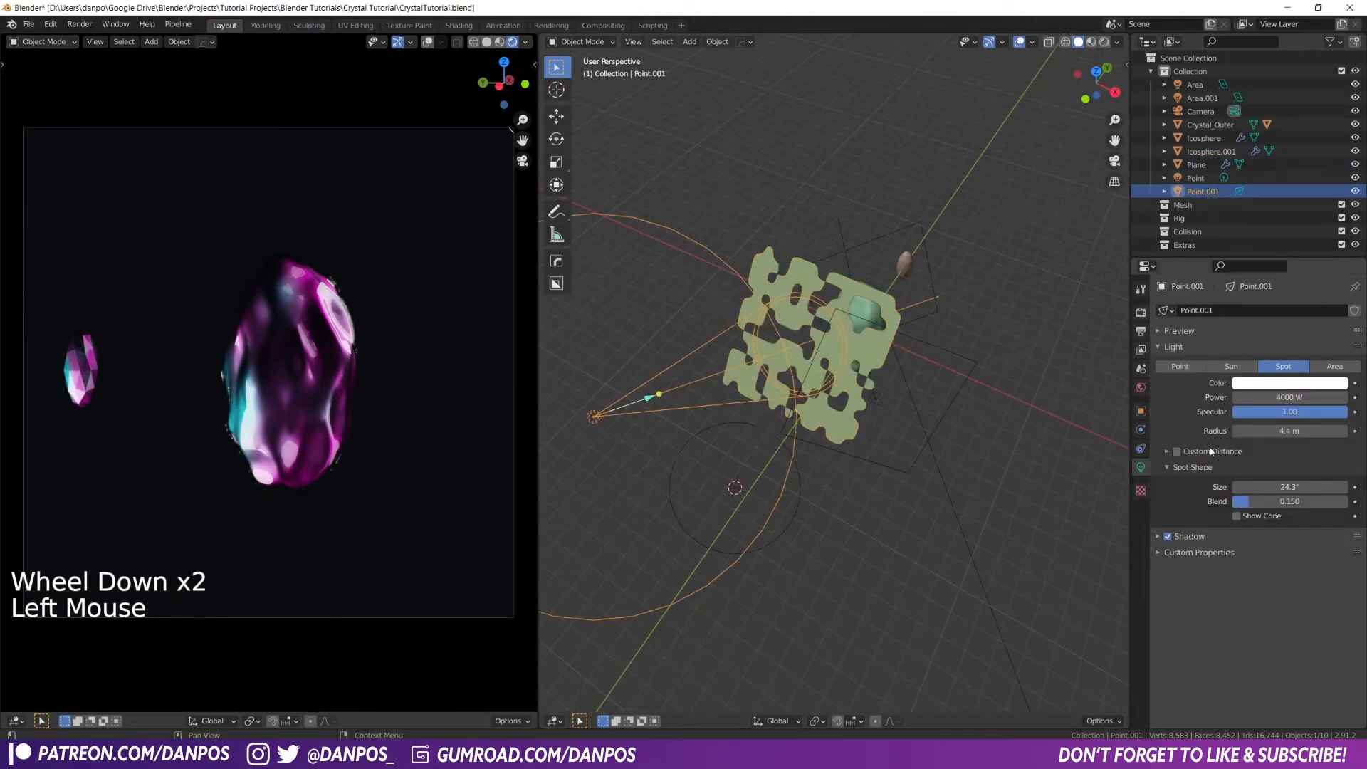
pyautogui.click(1236, 516)
pyautogui.moveTo(819, 370); pyautogui.dragTo(997, 398, button='middle')
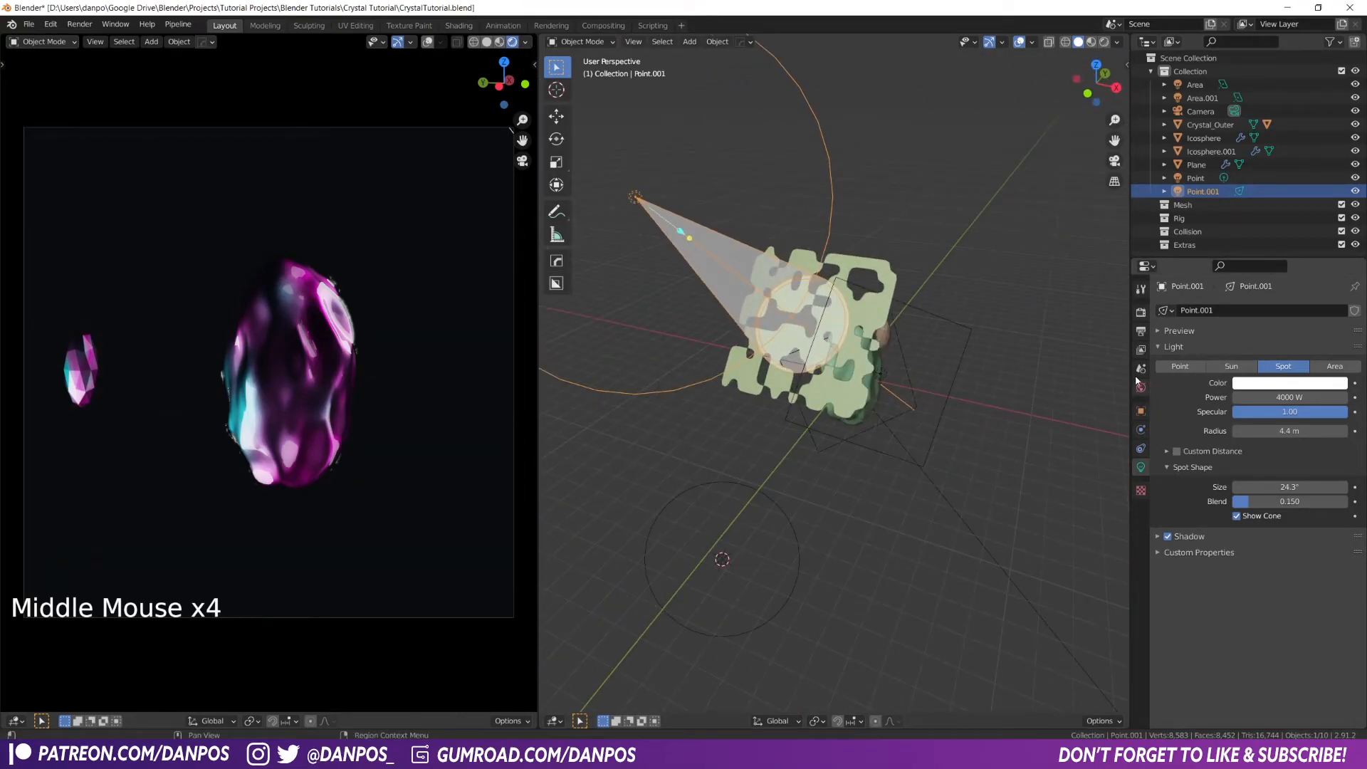
# Select the perforated plane and focus the view on it to examine how it covers the spot light's beam
pyautogui.click(871, 318)
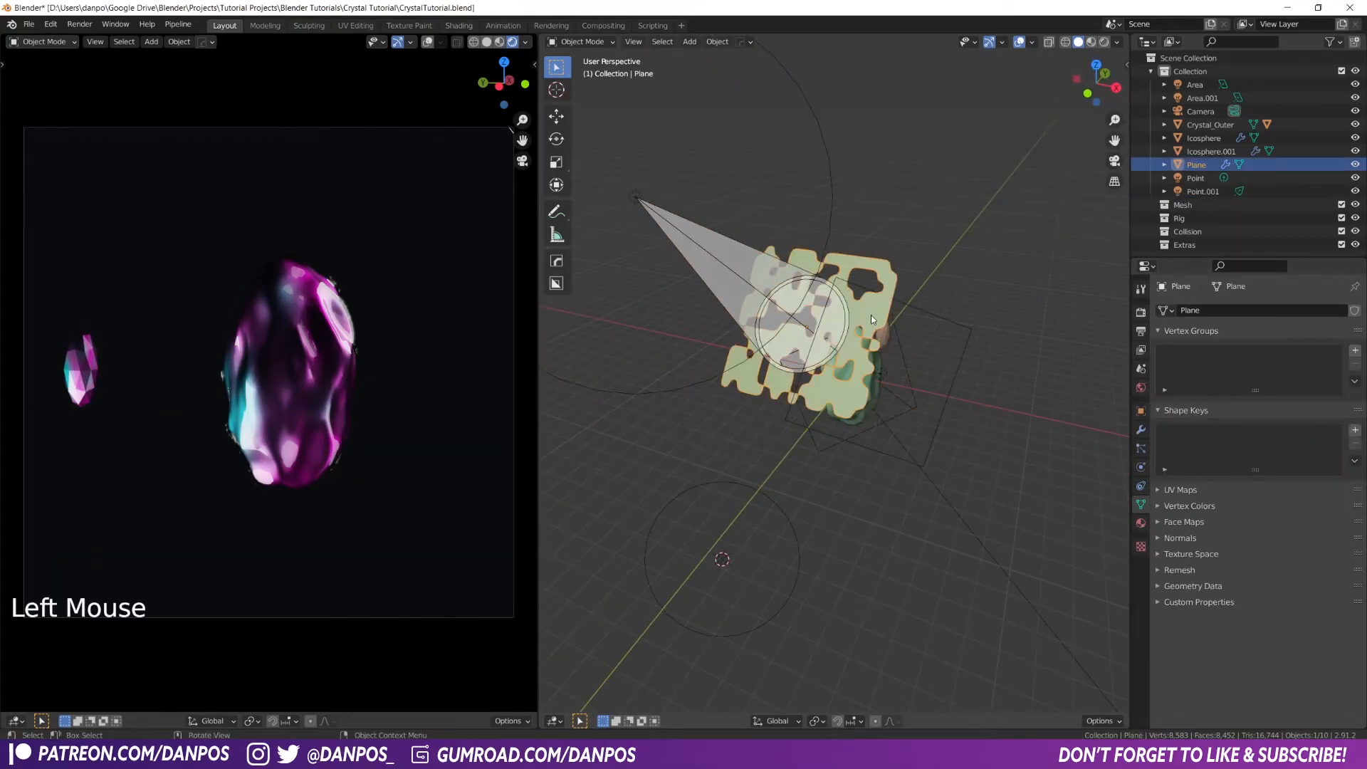
pyautogui.press('f')
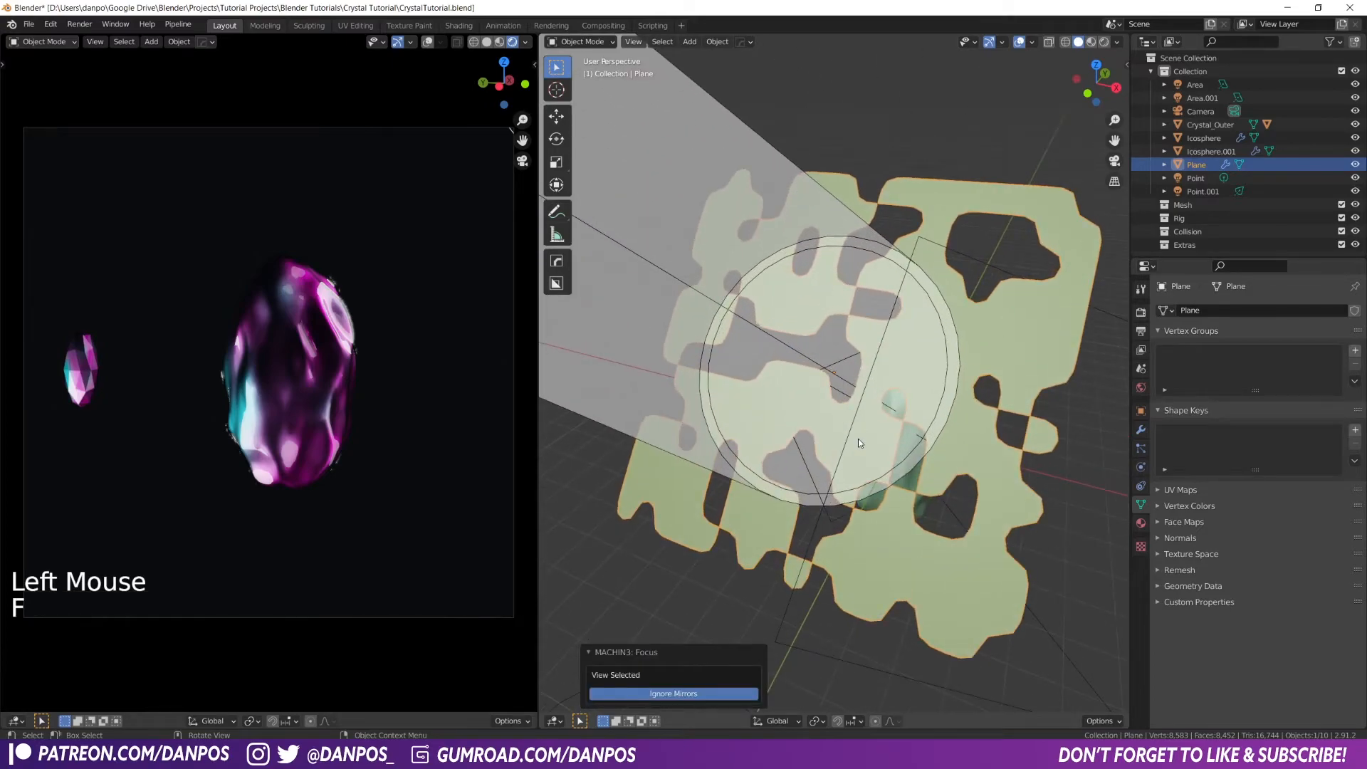
pyautogui.scroll(-5, 909, 373)
pyautogui.scroll(1, 902, 391)
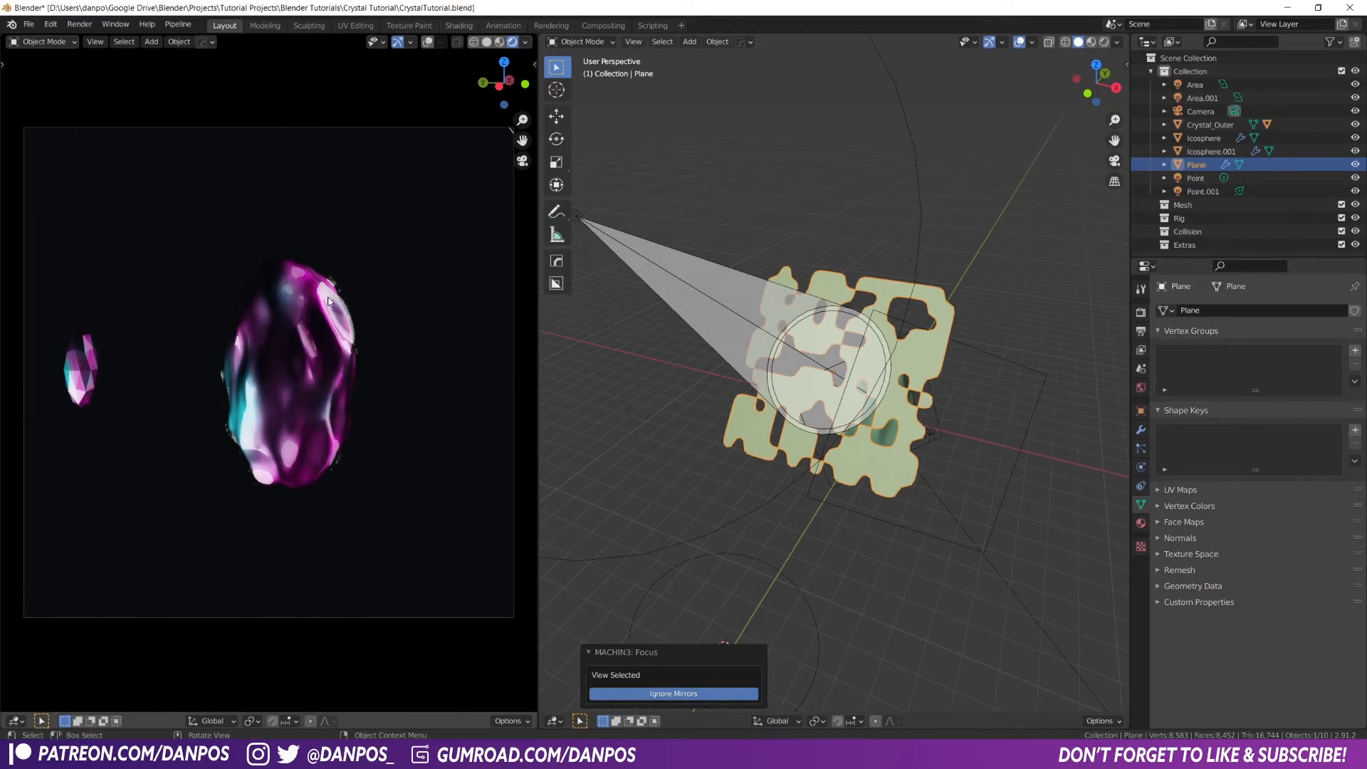
pyautogui.click(935, 359)
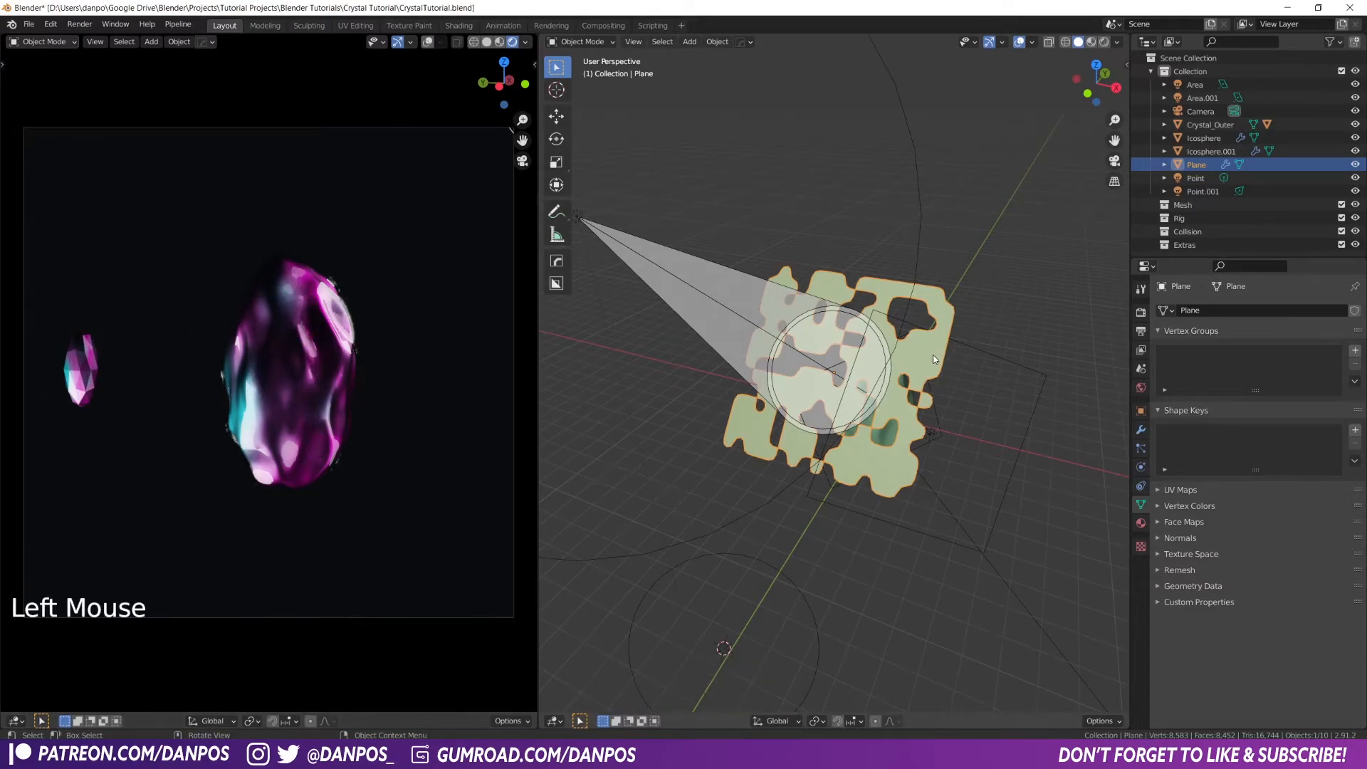
# Try moving the perforated plane out of the spot light's beam to compare the crystal's lighting
pyautogui.press('g')
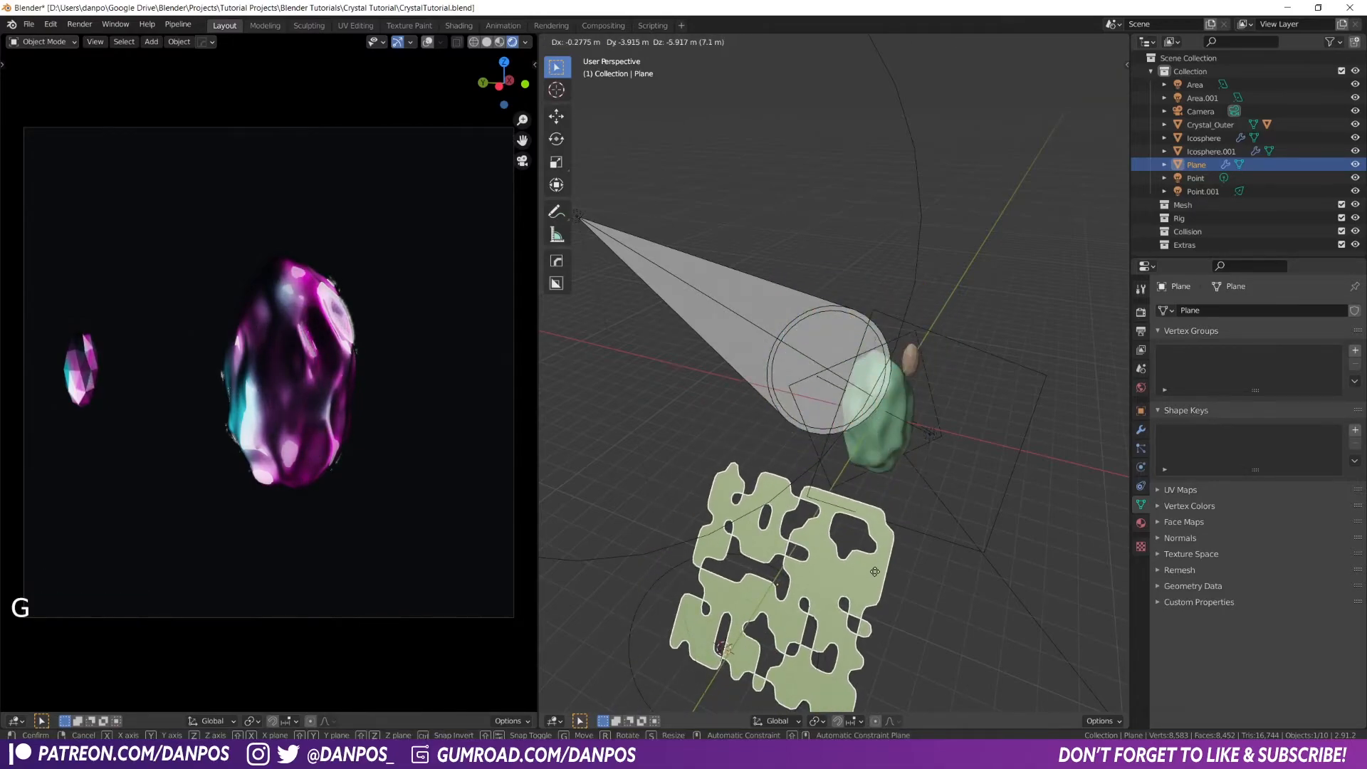
pyautogui.rightClick(874, 571)
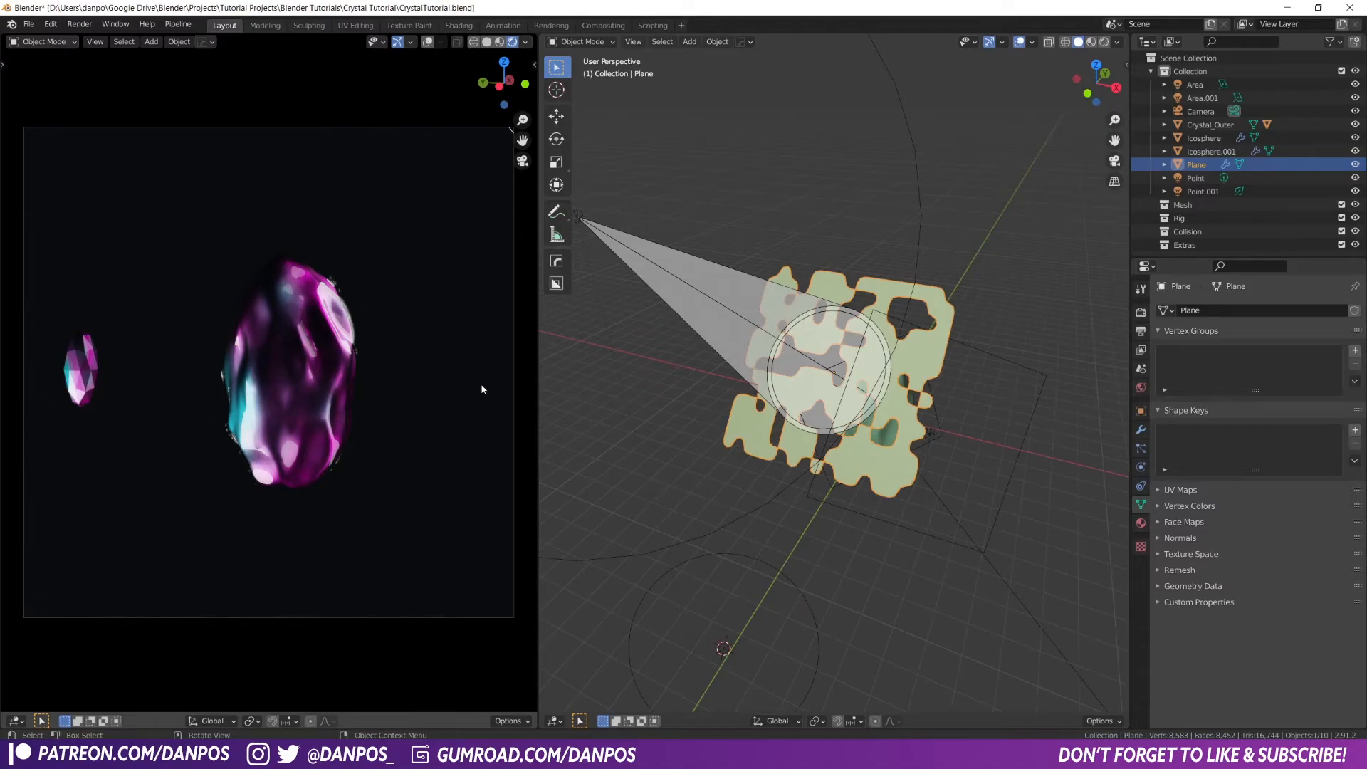
# Test the render with bloom intensity at zero, and set the bloom threshold to about 1.717 with intensity 0.050
pyautogui.click(1140, 333)
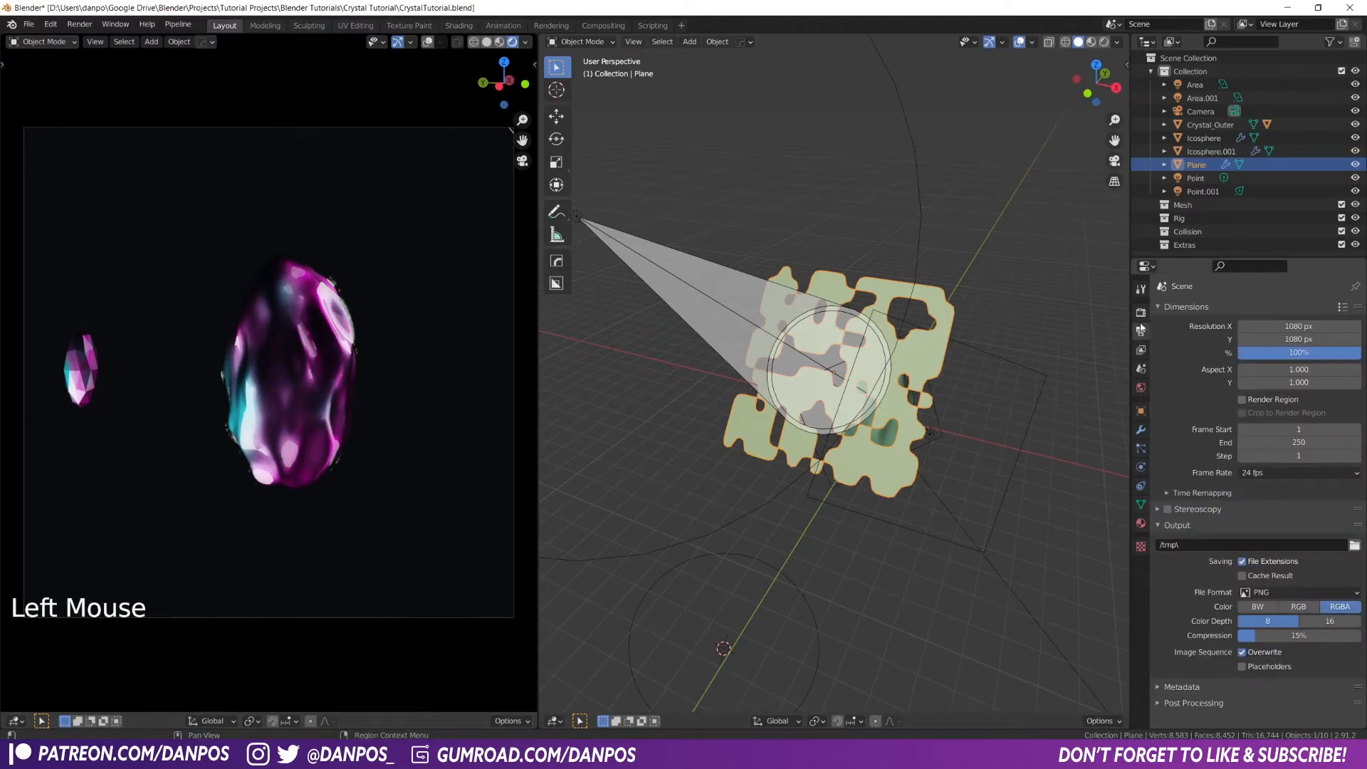
pyautogui.click(1142, 312)
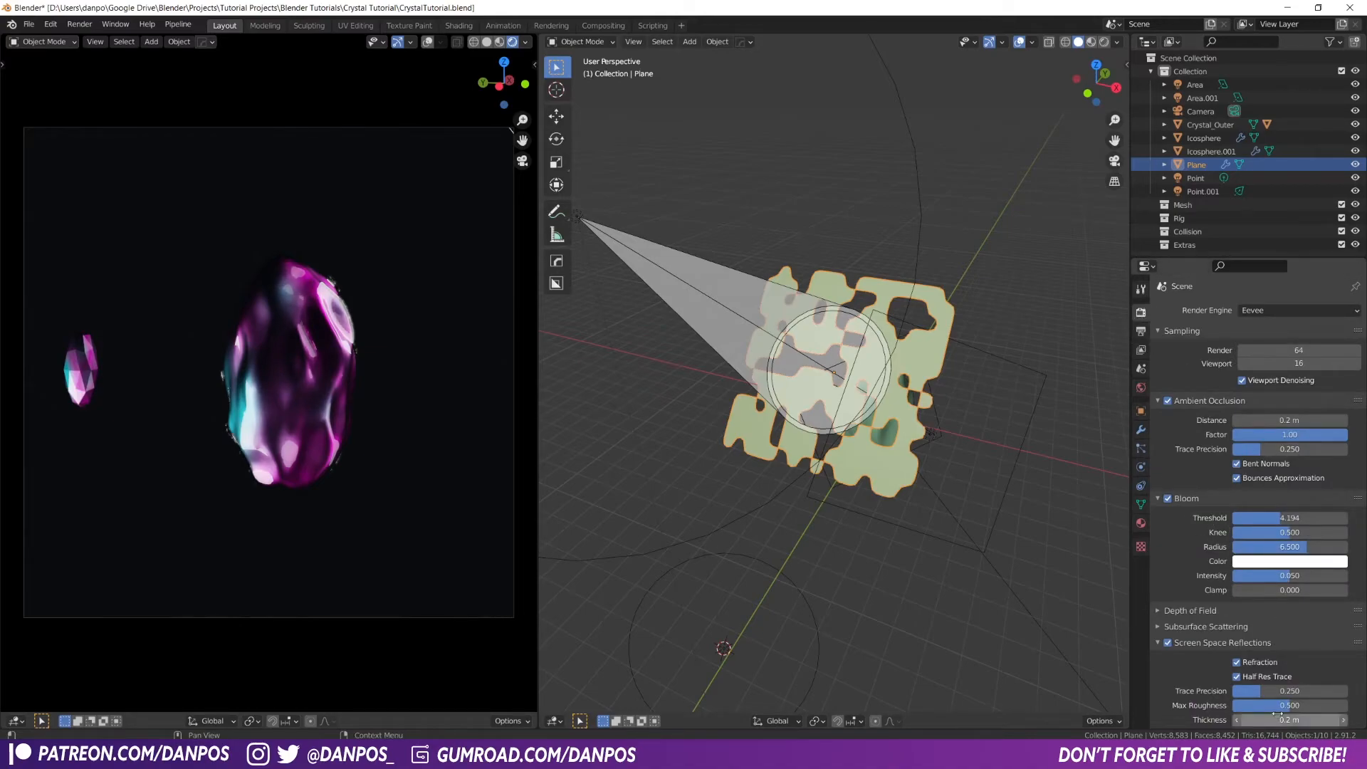
pyautogui.moveTo(1289, 576)
pyautogui.mouseDown()
pyautogui.moveTo(1347, 576)
pyautogui.moveTo(1289, 576)
pyautogui.mouseUp()
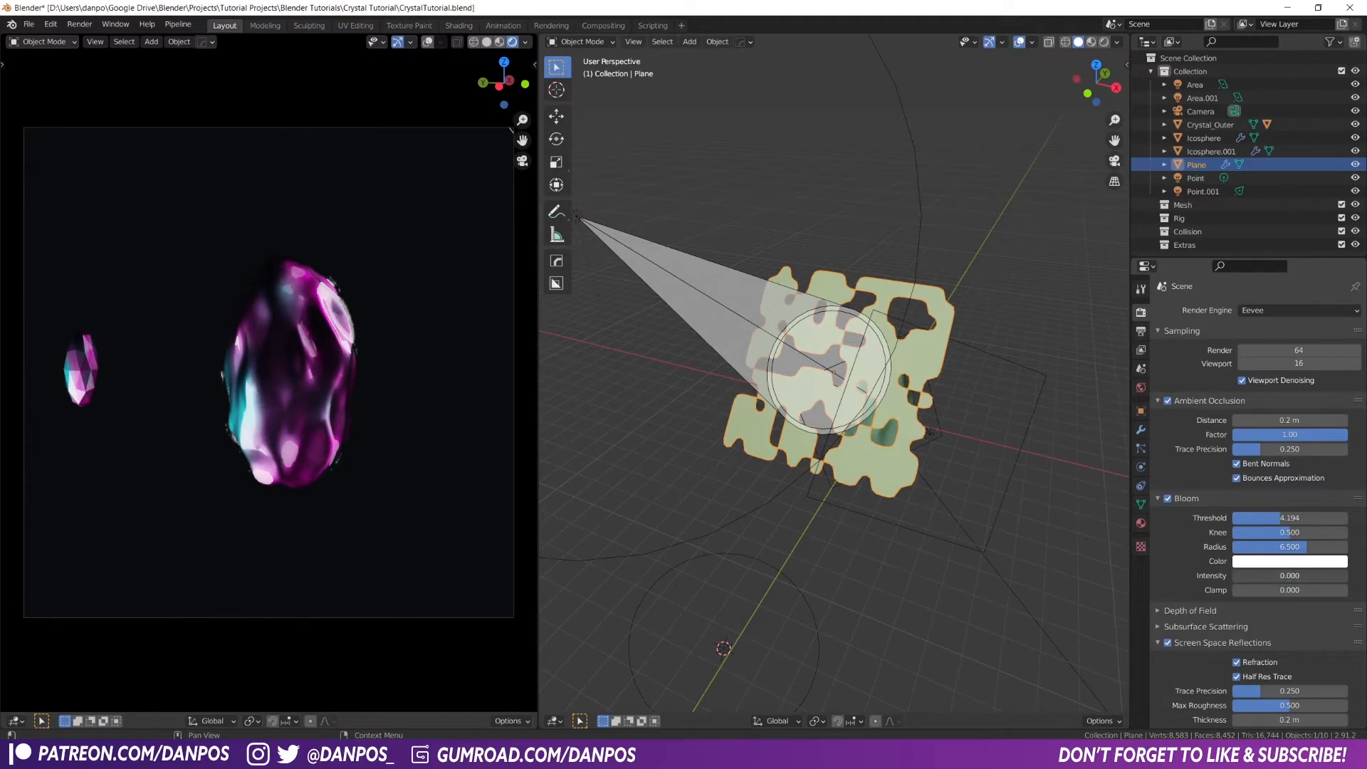
pyautogui.moveTo(1277, 520)
pyautogui.mouseDown()
pyautogui.moveTo(1228, 520)
pyautogui.moveTo(1282, 520)
pyautogui.moveTo(1242, 520)
pyautogui.moveTo(1258, 517)
pyautogui.mouseUp()
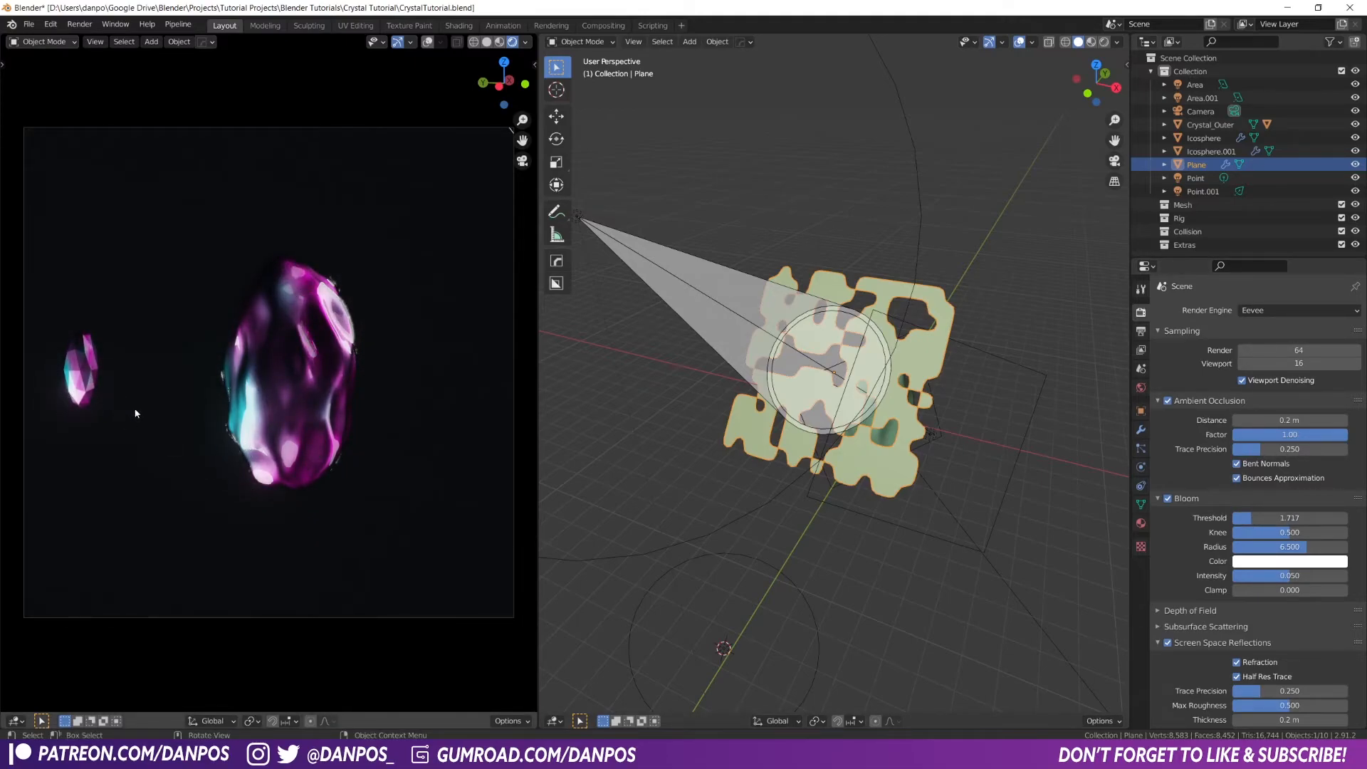
# Parent Icosphere to Icosphere.001, keeping its transform, so the large crystal's two shapes transform together
pyautogui.moveTo(854, 333); pyautogui.dragTo(705, 331, button='middle')
pyautogui.scroll(-2, 702, 374)
pyautogui.keyDown('shift'); pyautogui.moveTo(712, 387); pyautogui.dragTo(769, 482, button='middle'); pyautogui.keyUp('shift')
pyautogui.press('KP_0')
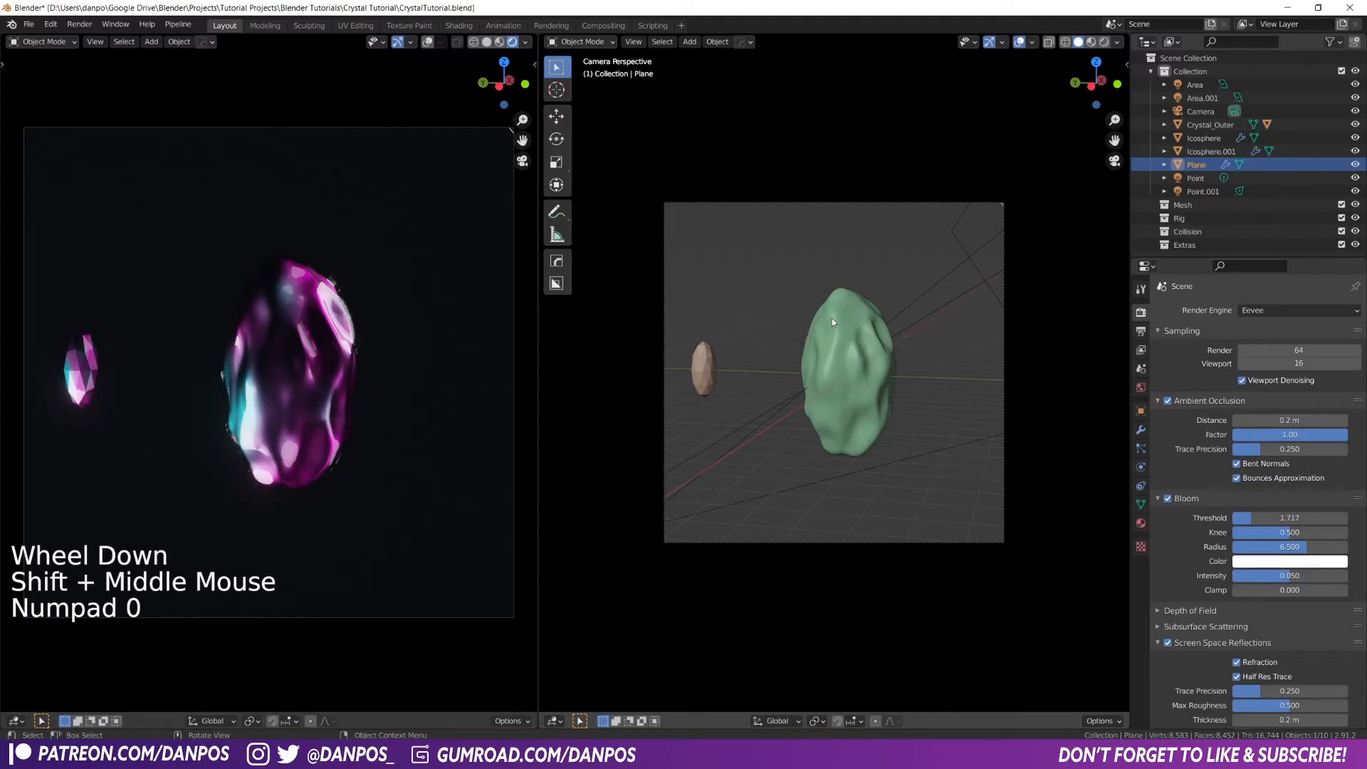
pyautogui.click(851, 373)
pyautogui.click(850, 372)
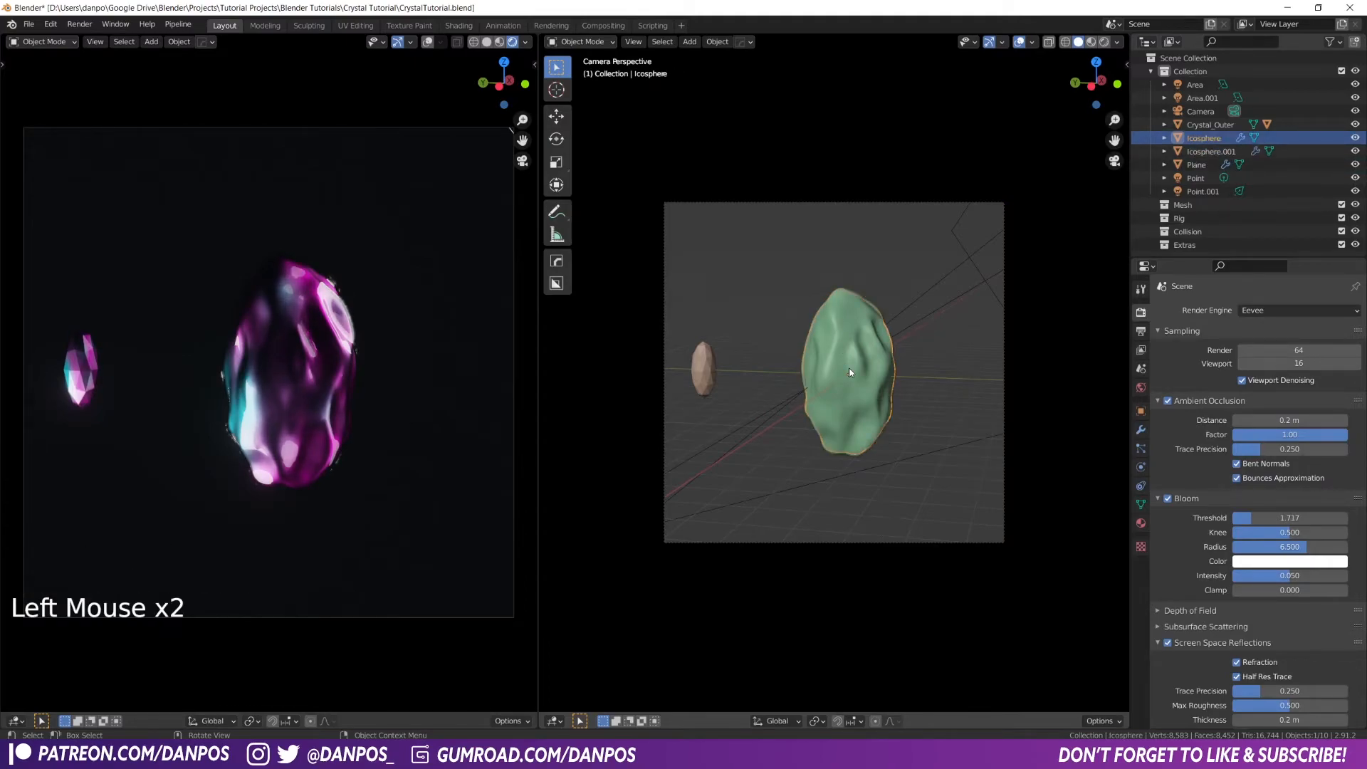
pyautogui.keyDown('shift'); pyautogui.click(1222, 152); pyautogui.keyUp('shift')
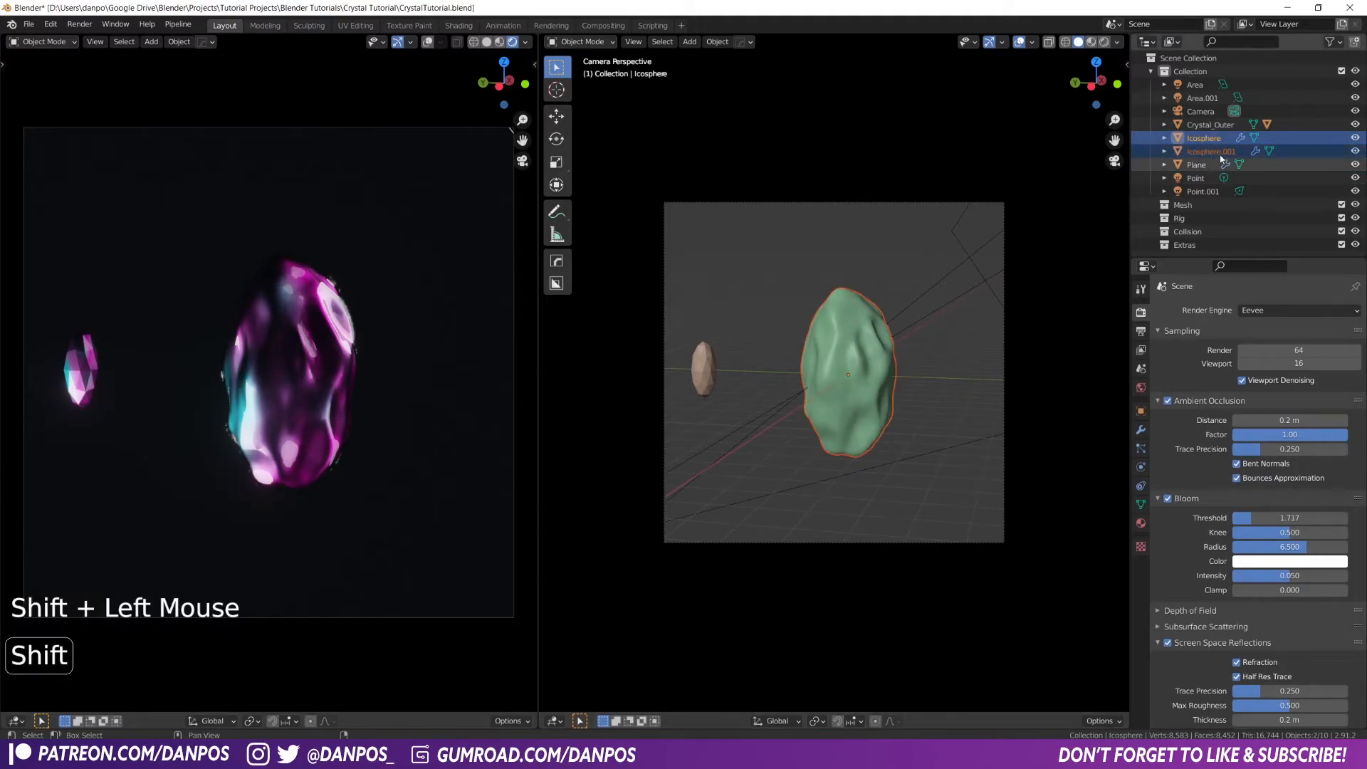
pyautogui.keyDown('shift'); pyautogui.click(852, 292); pyautogui.keyUp('shift')
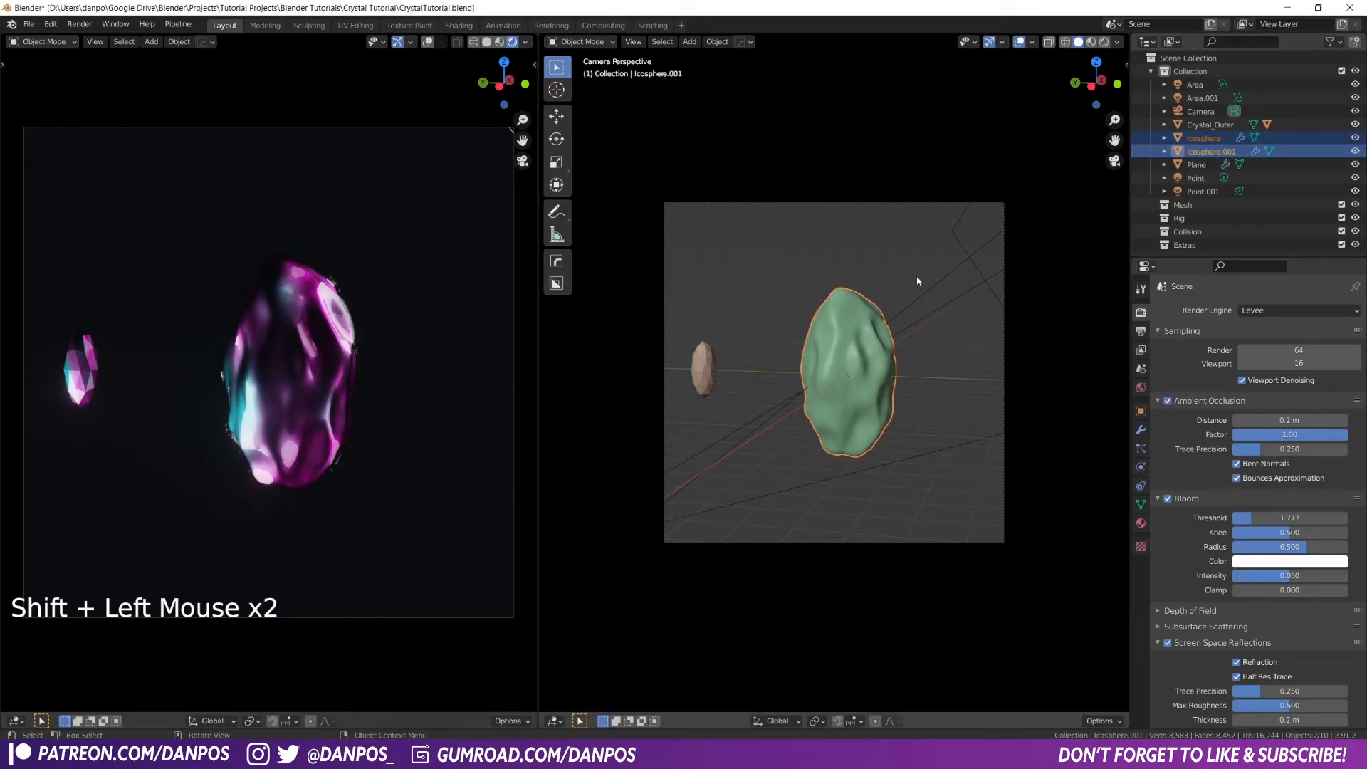
pyautogui.hotkey('ctrl', 'p')
pyautogui.click(808, 354)
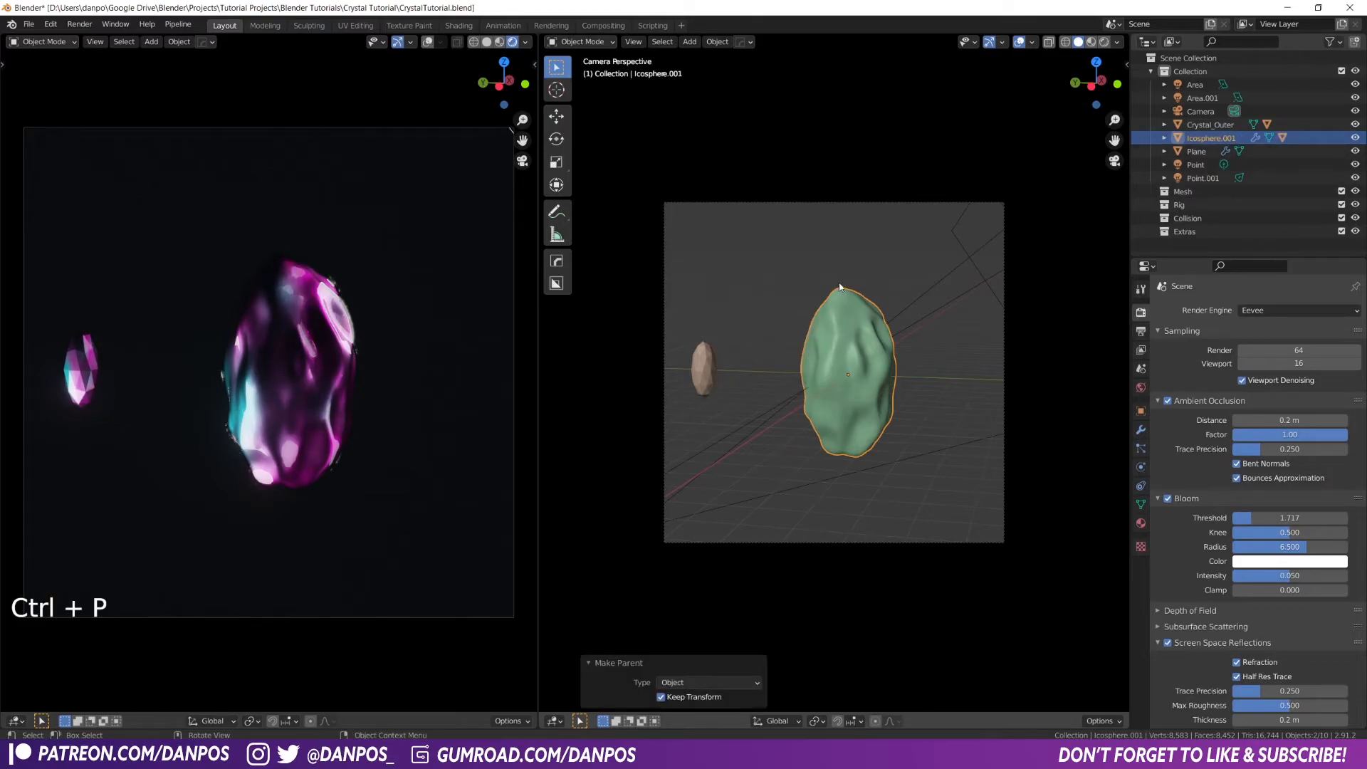
# Rotate the large crystal by -14.5° in the camera view and scale it up by about 1.184
pyautogui.click(928, 409)
pyautogui.click(845, 298)
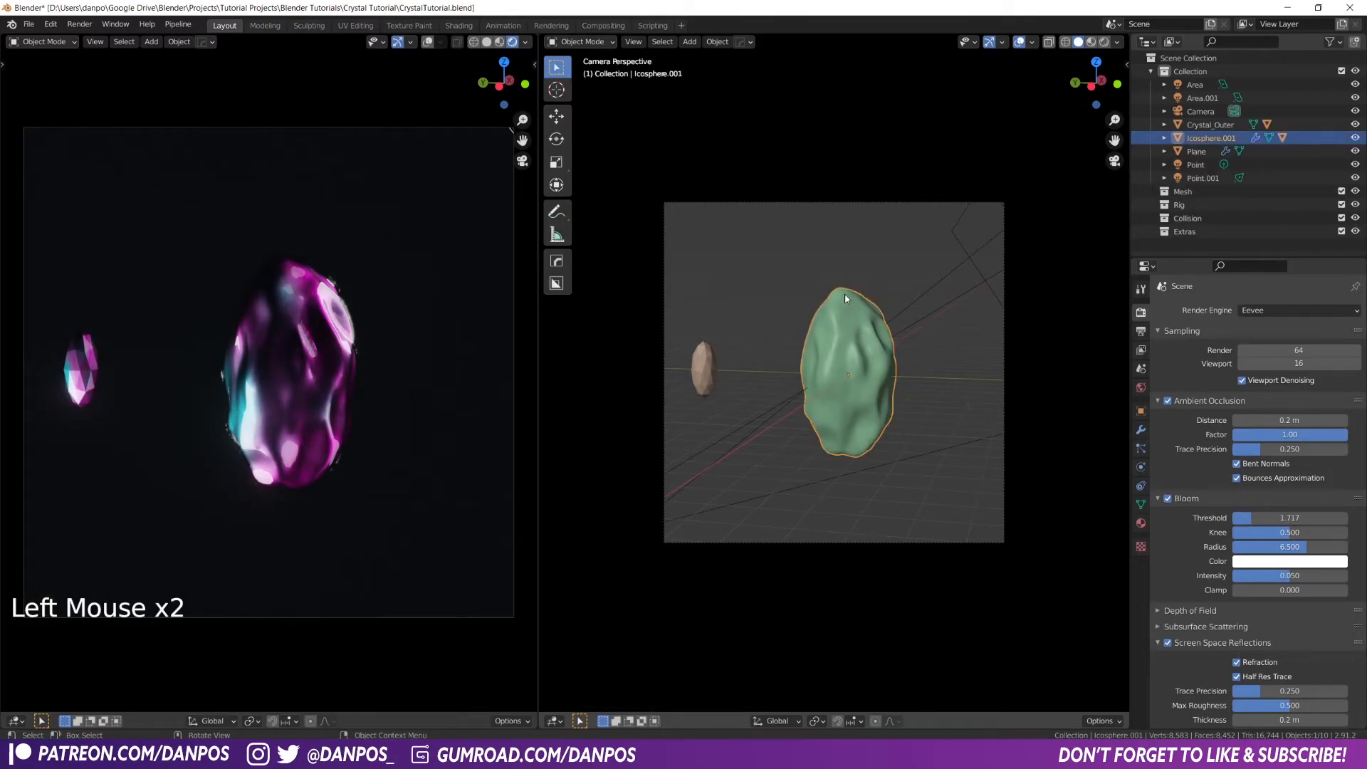
pyautogui.press('g')
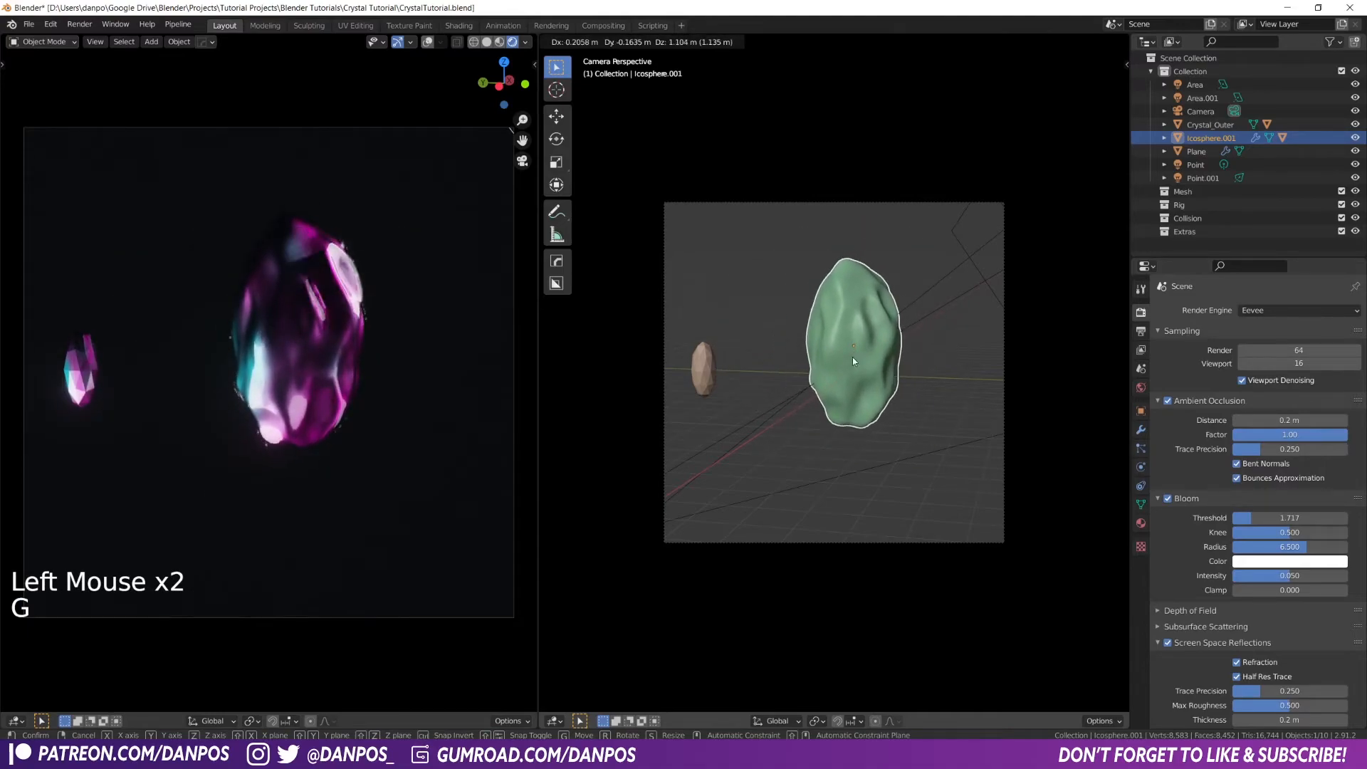
pyautogui.press('r')
pyautogui.click(925, 445)
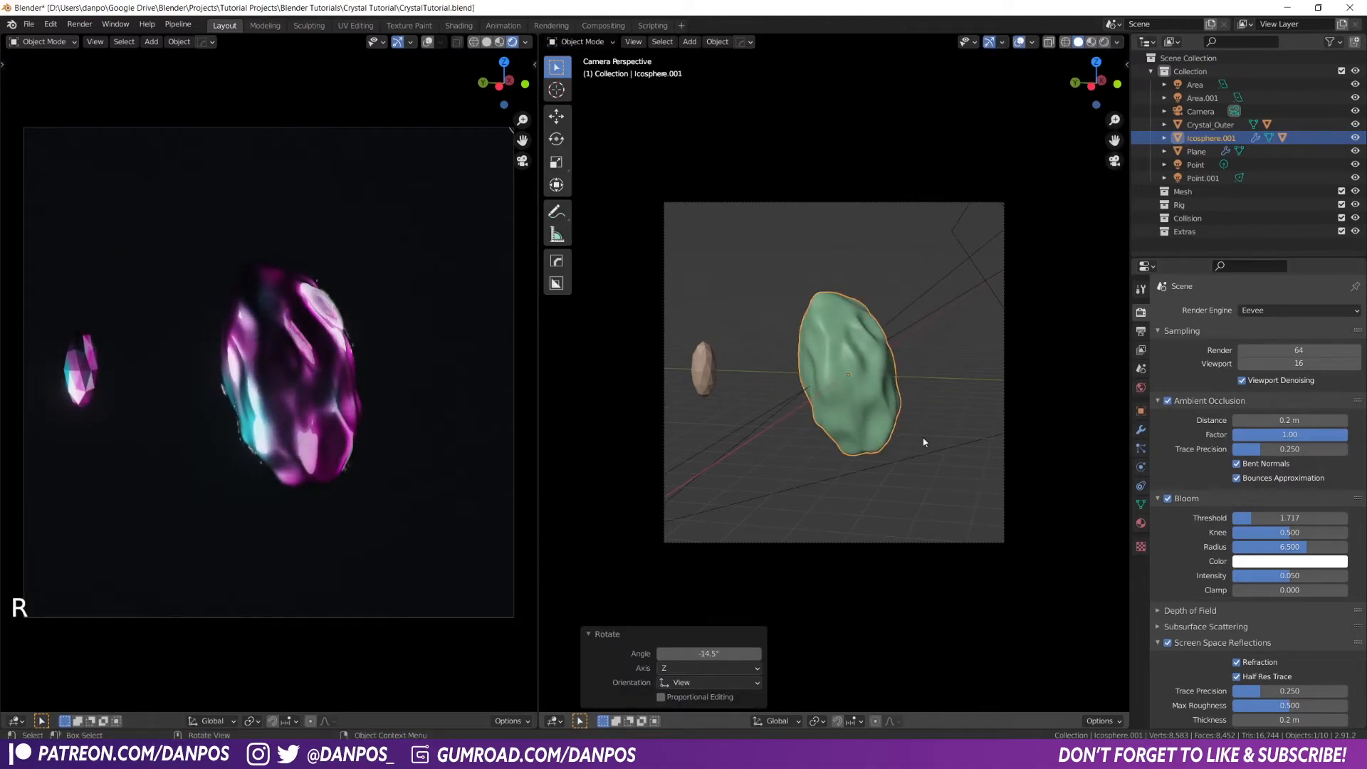
pyautogui.press('s')
pyautogui.click(933, 445)
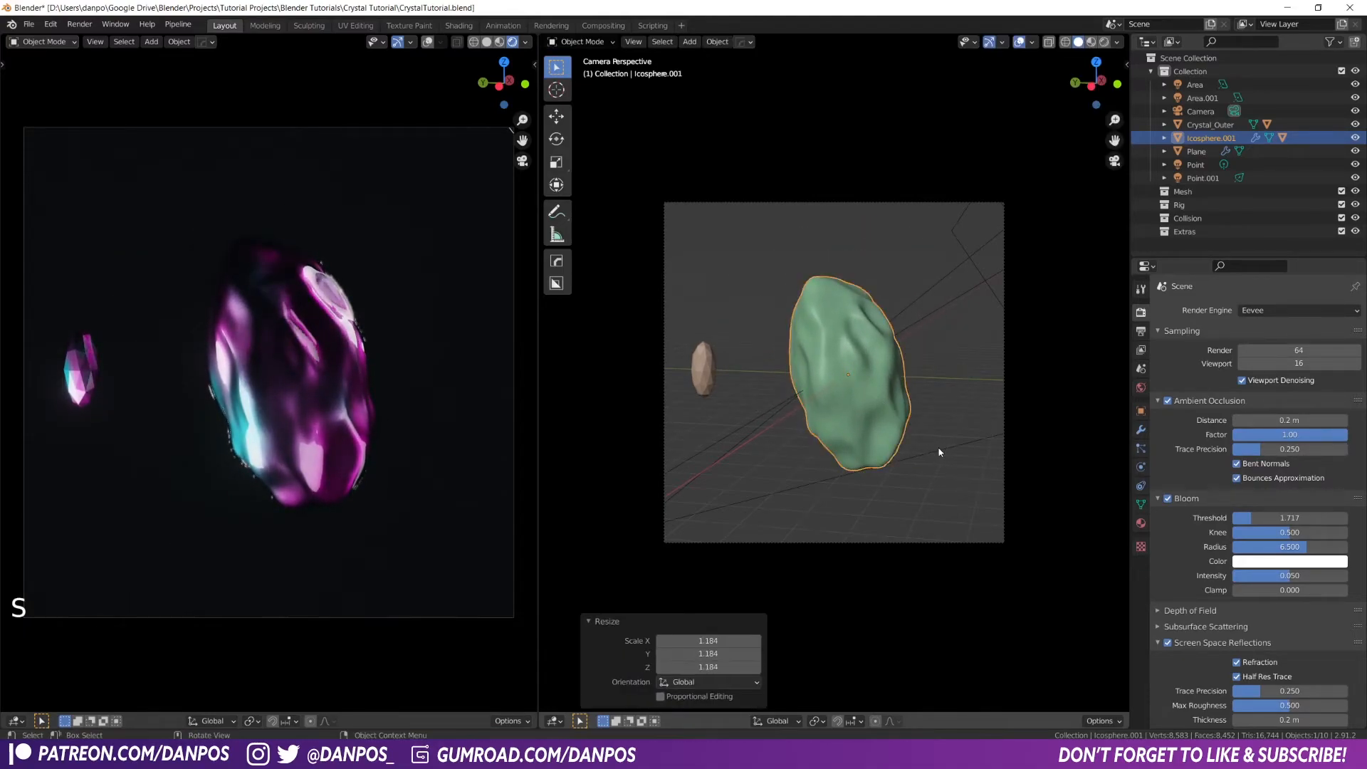
# Shift the large crystal by about -0.04 m in X, 0.29 m in Y and 0.18 m in Z, and apply its scale
pyautogui.press('g')
pyautogui.click(933, 446)
pyautogui.hotkey('ctrl', 'a')
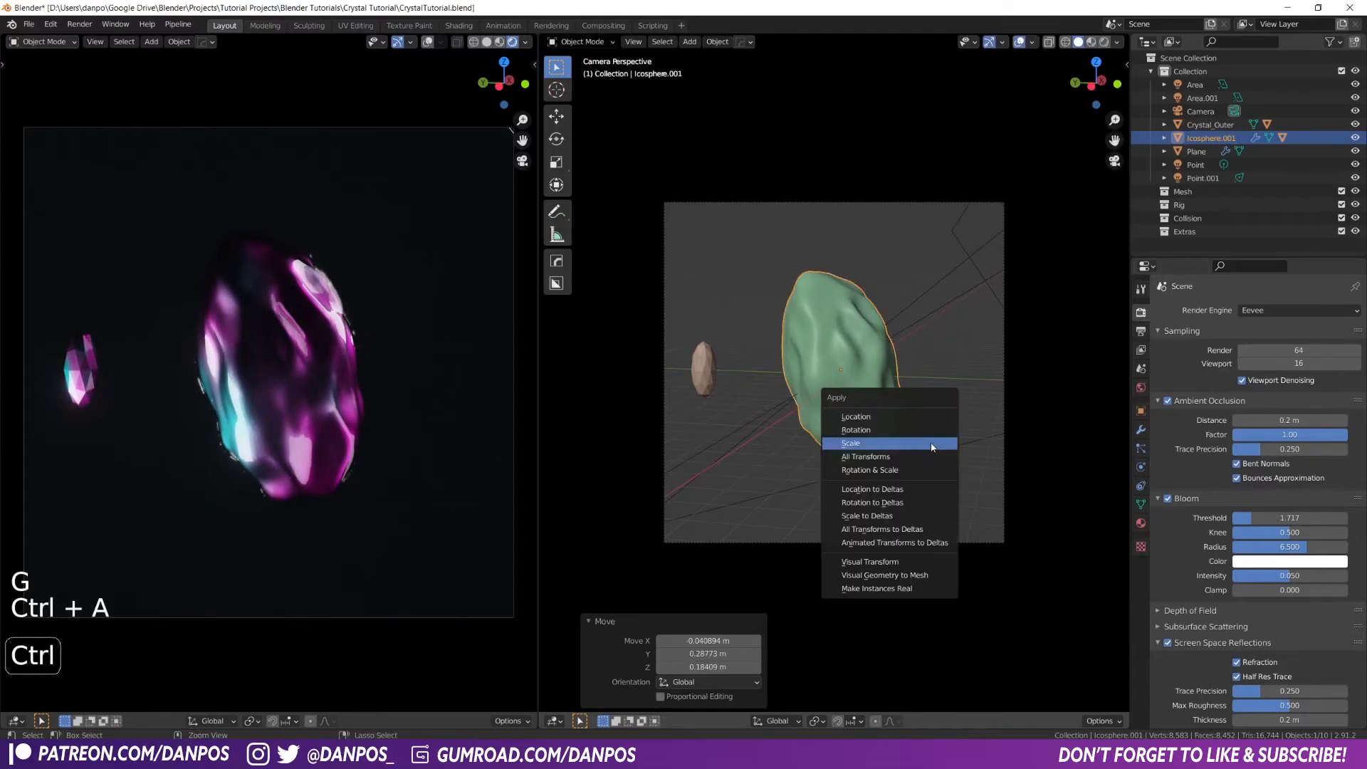
pyautogui.click(890, 444)
# Lower the small crystal about 1.34 m in the camera view, and shift it about -2.77 m in X and 0.48 m in Y from above
pyautogui.click(711, 378)
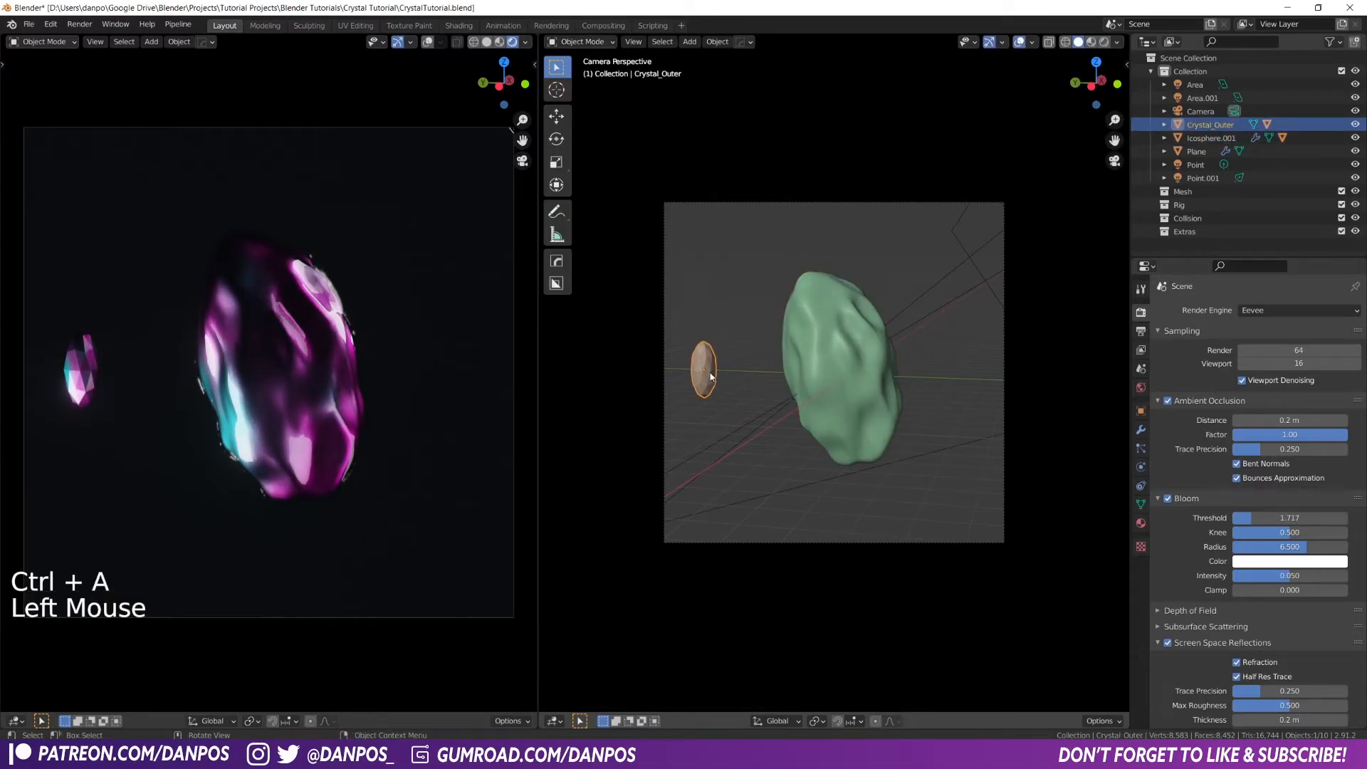
pyautogui.press('g')
pyautogui.click(736, 388)
pyautogui.moveTo(735, 388); pyautogui.dragTo(797, 455, button='middle')
pyautogui.scroll(2, 812, 459)
pyautogui.press('KP_7')
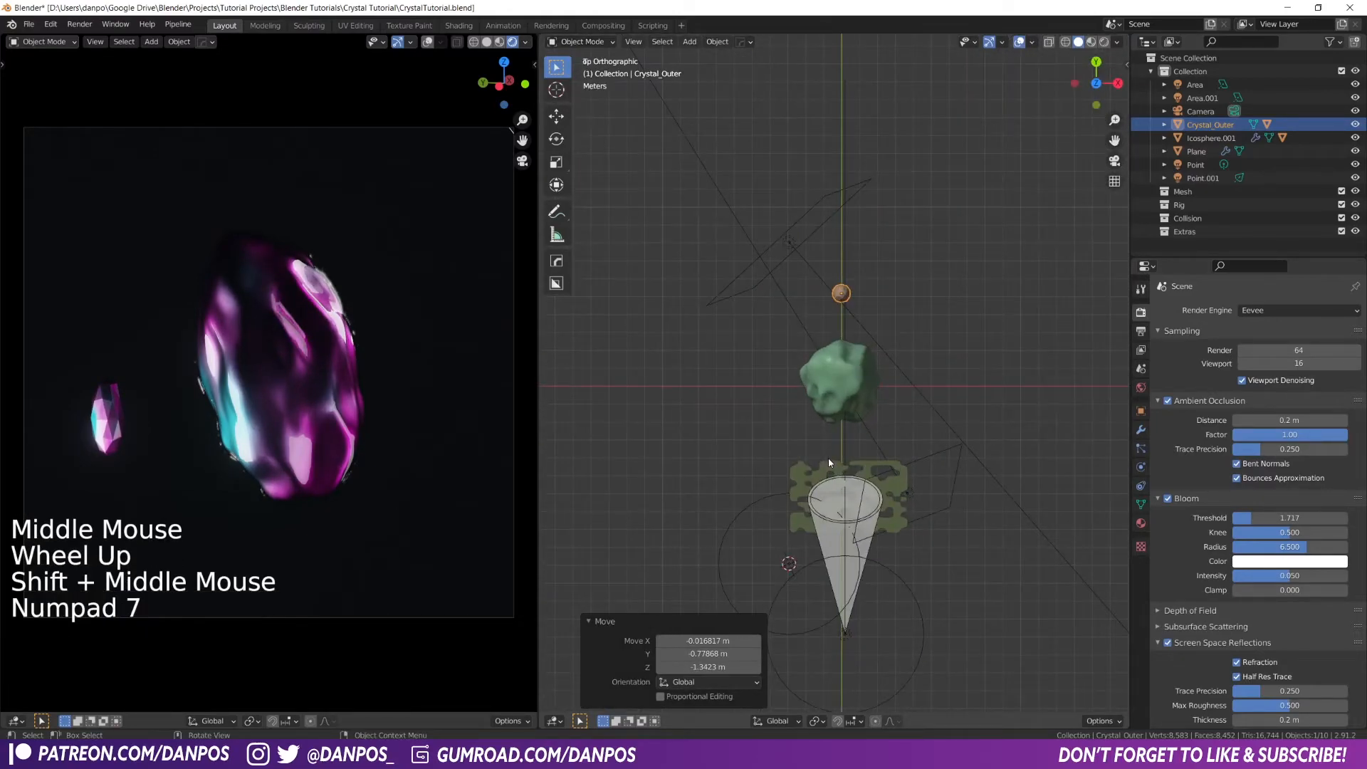
pyautogui.press('g')
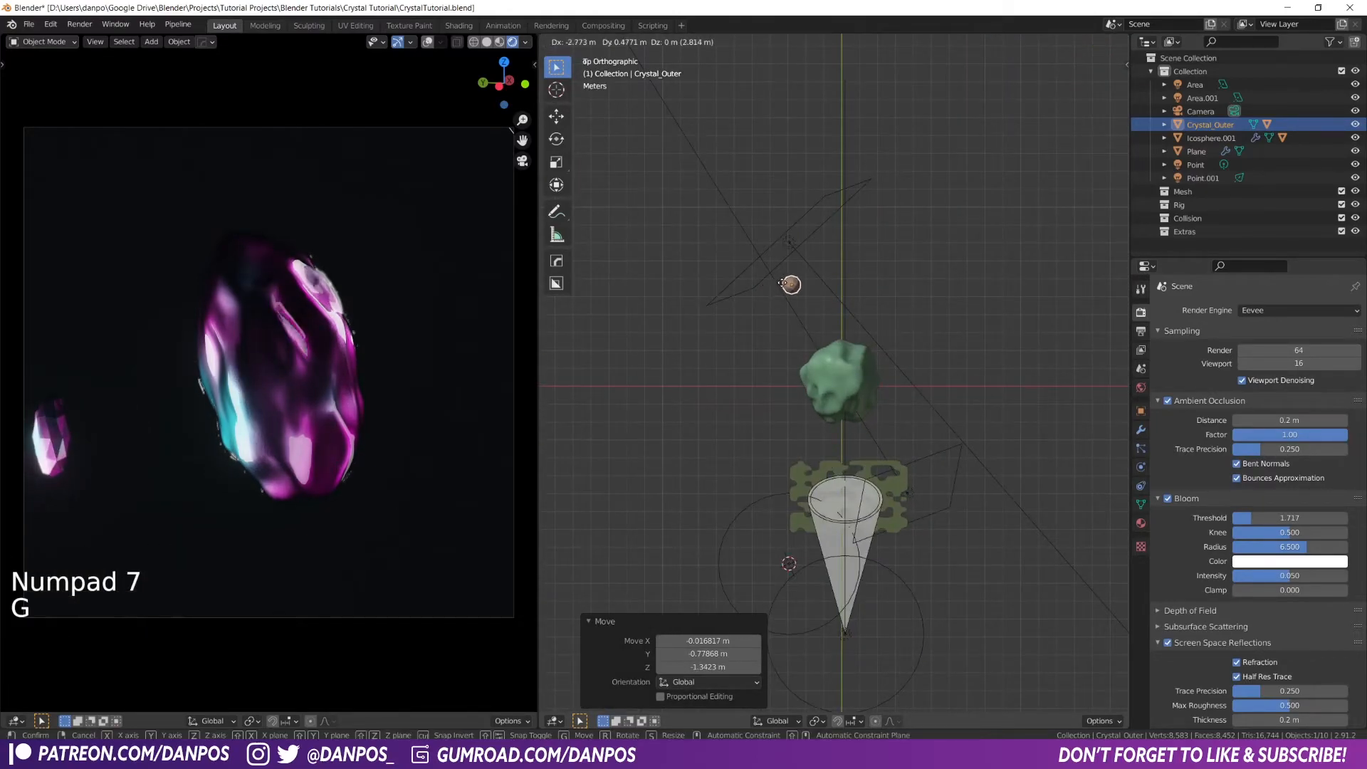
pyautogui.click(790, 285)
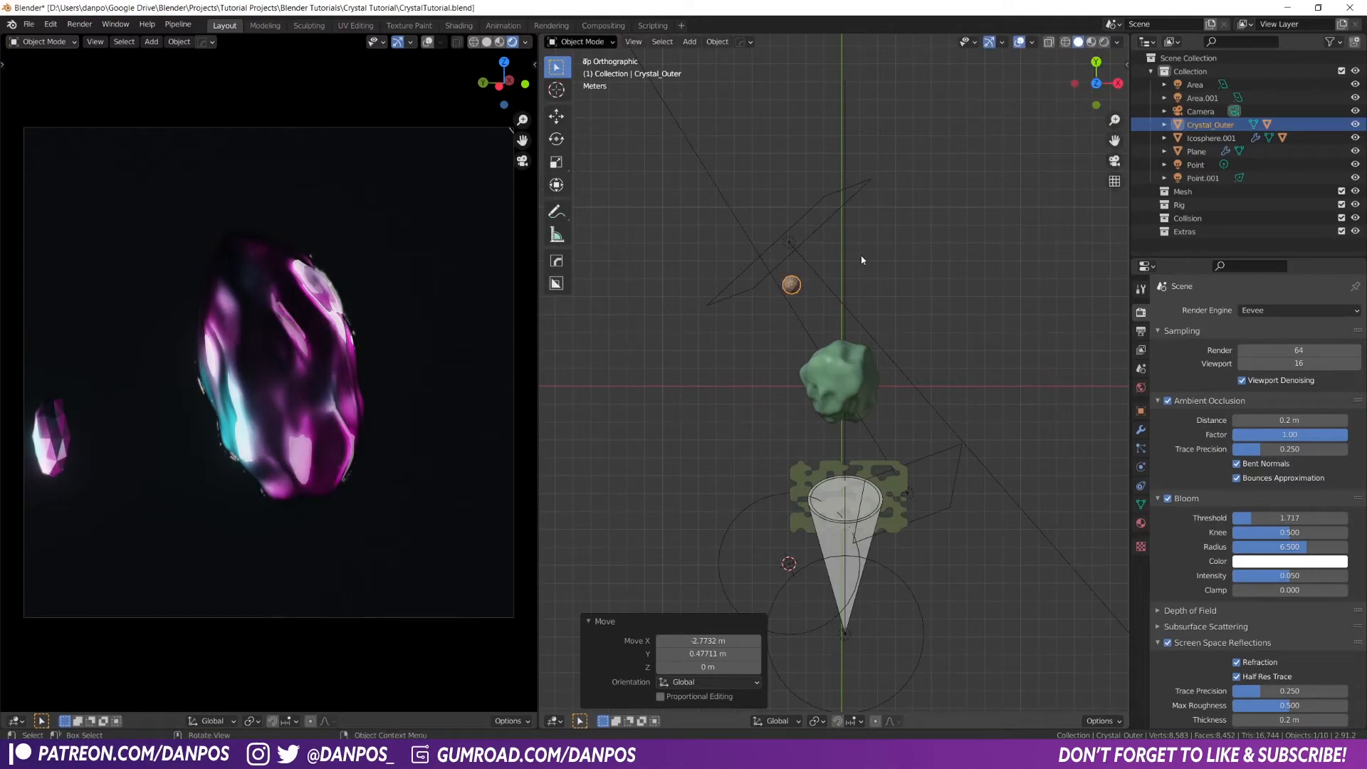
# Select the small crystal's hierarchy and move it in the top view by about 0.44 m in X and -0.75 m in Y
pyautogui.rightClick(1200, 125)
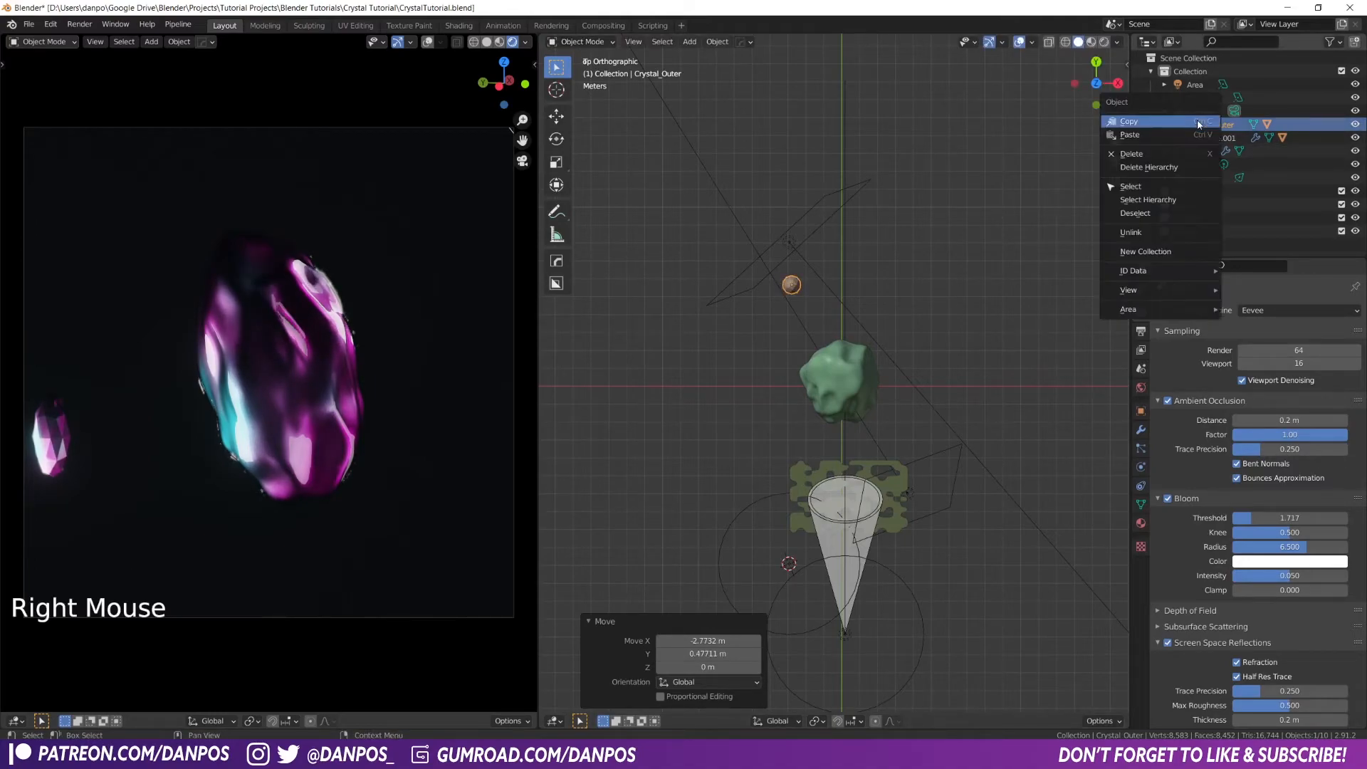
pyautogui.click(1168, 200)
pyautogui.moveTo(961, 271); pyautogui.dragTo(877, 290, button='middle')
pyautogui.scroll(5, 724, 442)
pyautogui.keyDown('shift'); pyautogui.moveTo(723, 446); pyautogui.dragTo(793, 370, button='middle'); pyautogui.keyUp('shift')
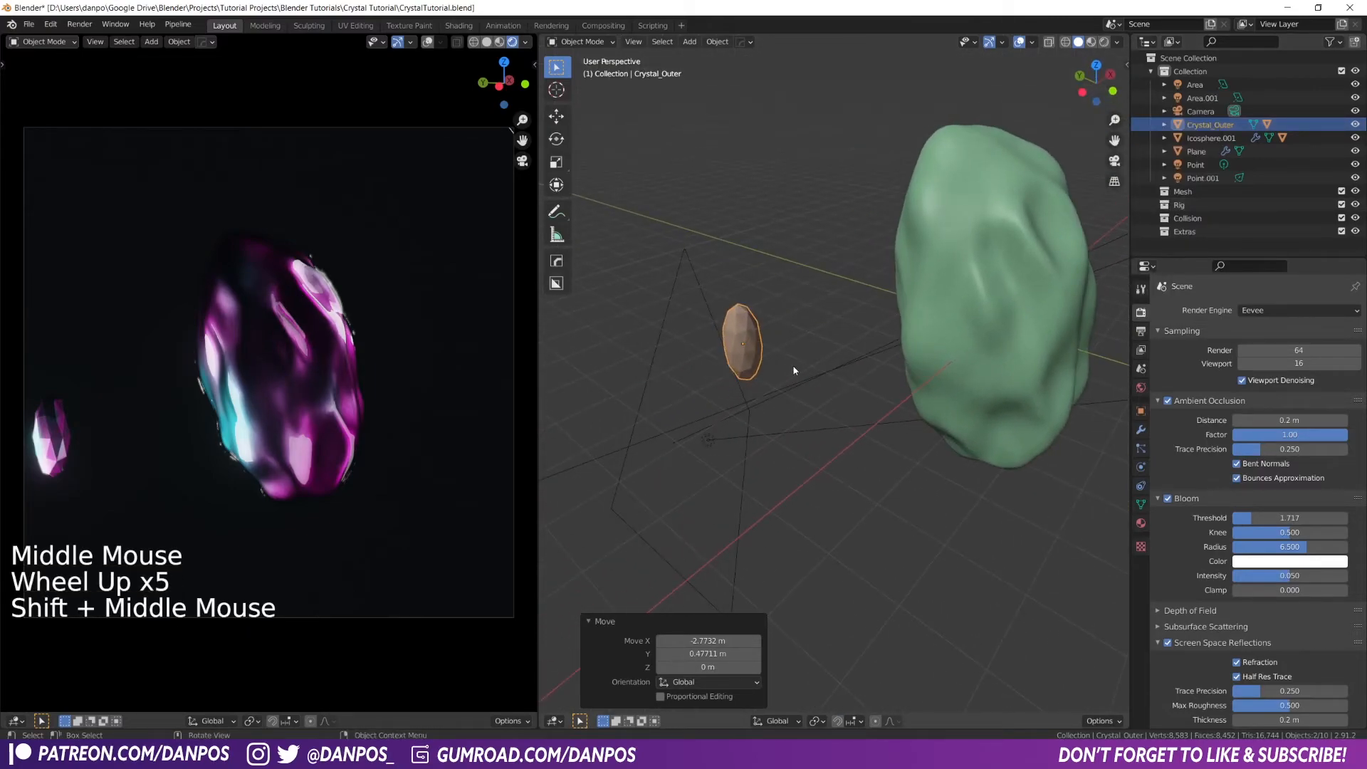
pyautogui.press('g')
pyautogui.rightClick(768, 351)
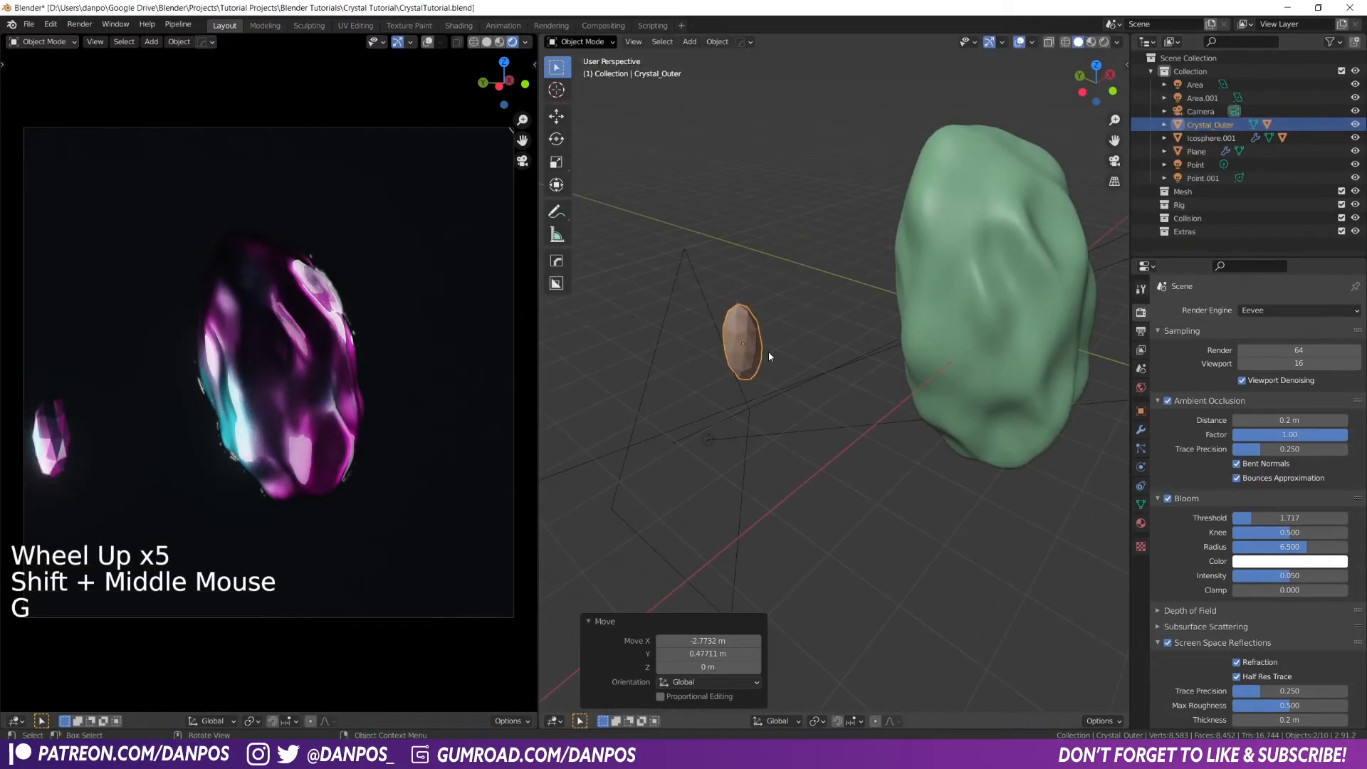
pyautogui.press('KP_7')
pyautogui.press('g')
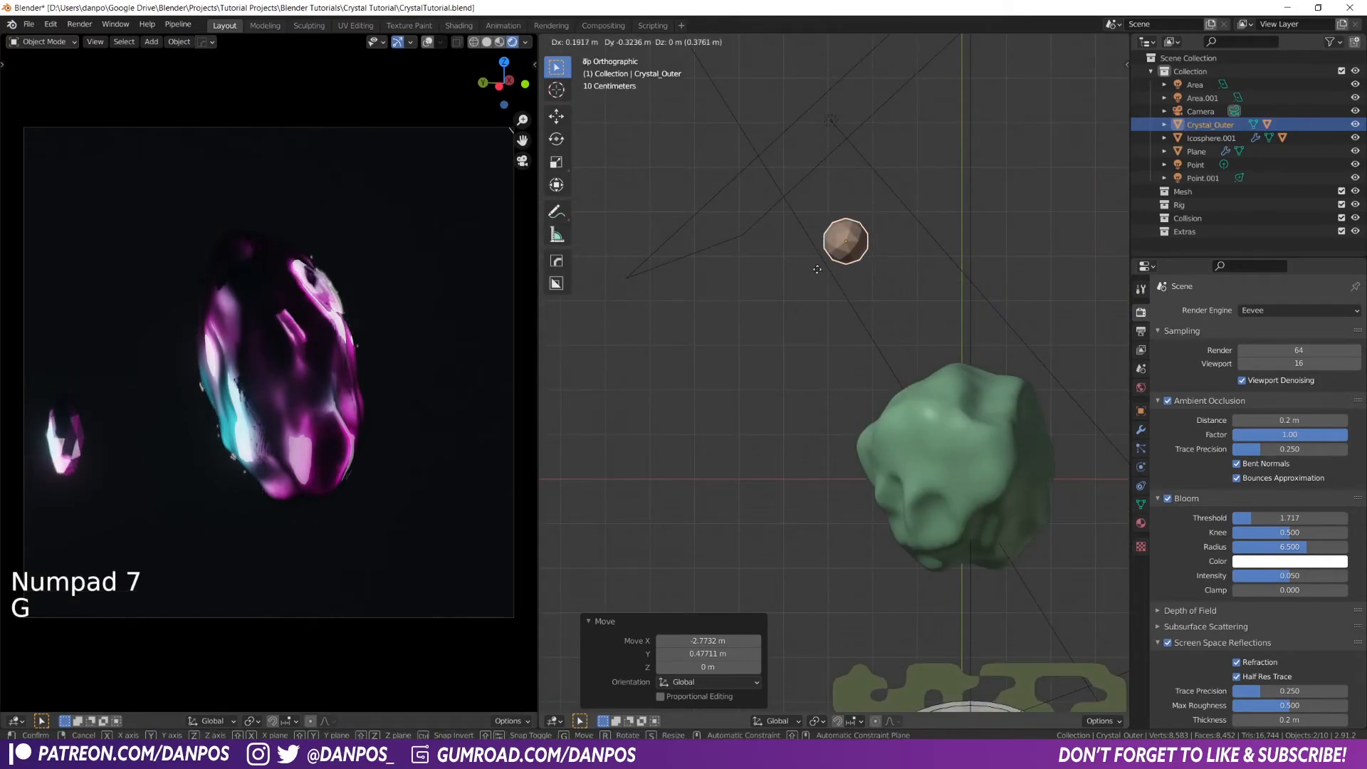
pyautogui.click(741, 295)
# Duplicate the small crystal with its inner part three times in the top view, placing the copies around the large crystal
pyautogui.scroll(-3, 826, 363)
pyautogui.moveTo(803, 344); pyautogui.dragTo(760, 289, button='middle')
pyautogui.press('KP_7')
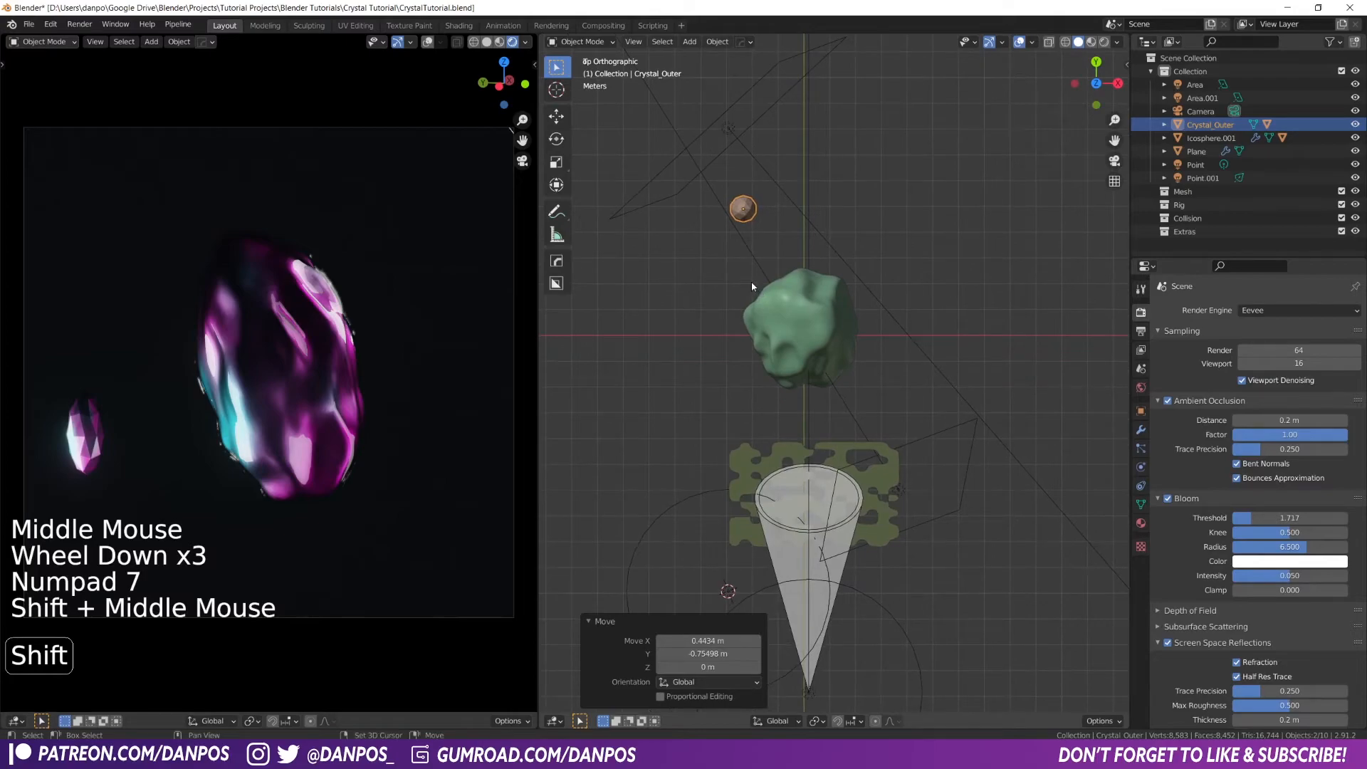
pyautogui.hotkey('shift', 'd')
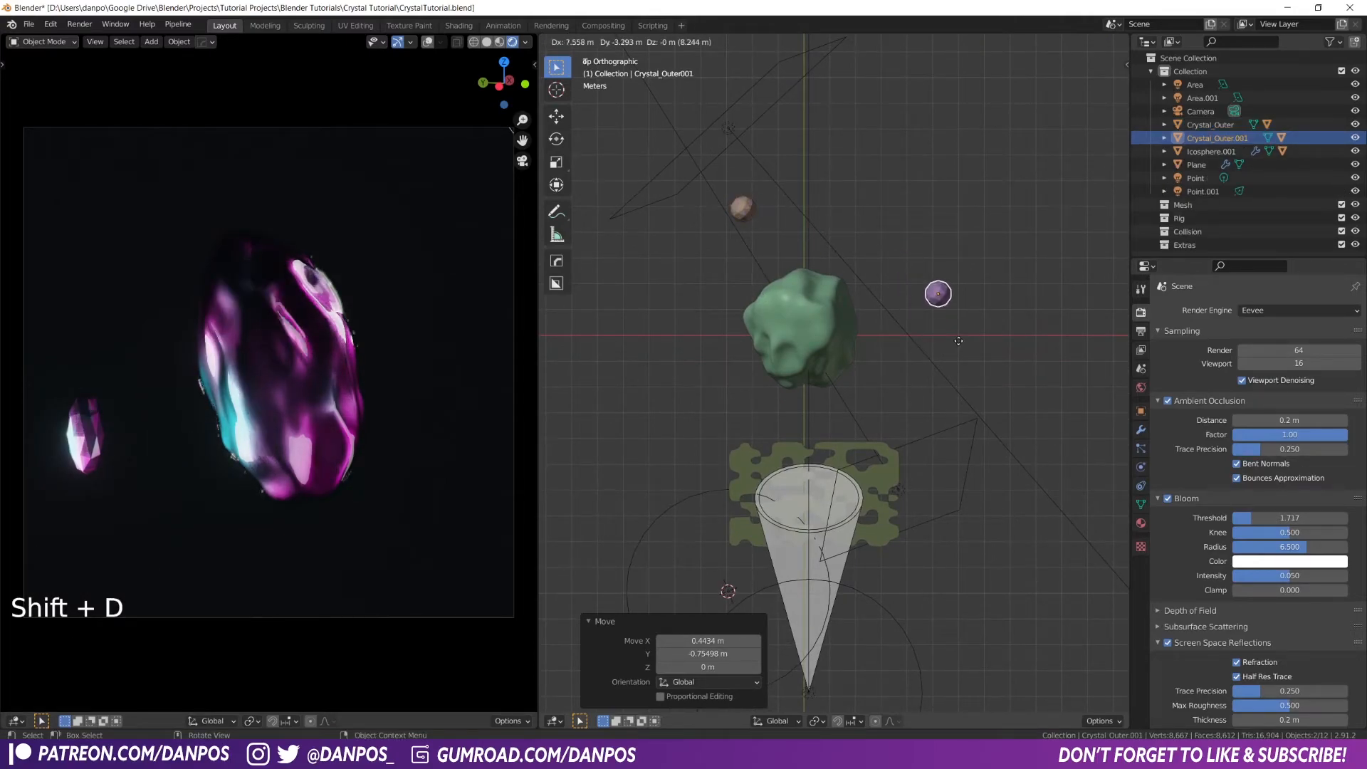
pyautogui.click(955, 369)
pyautogui.hotkey('shift', 'd')
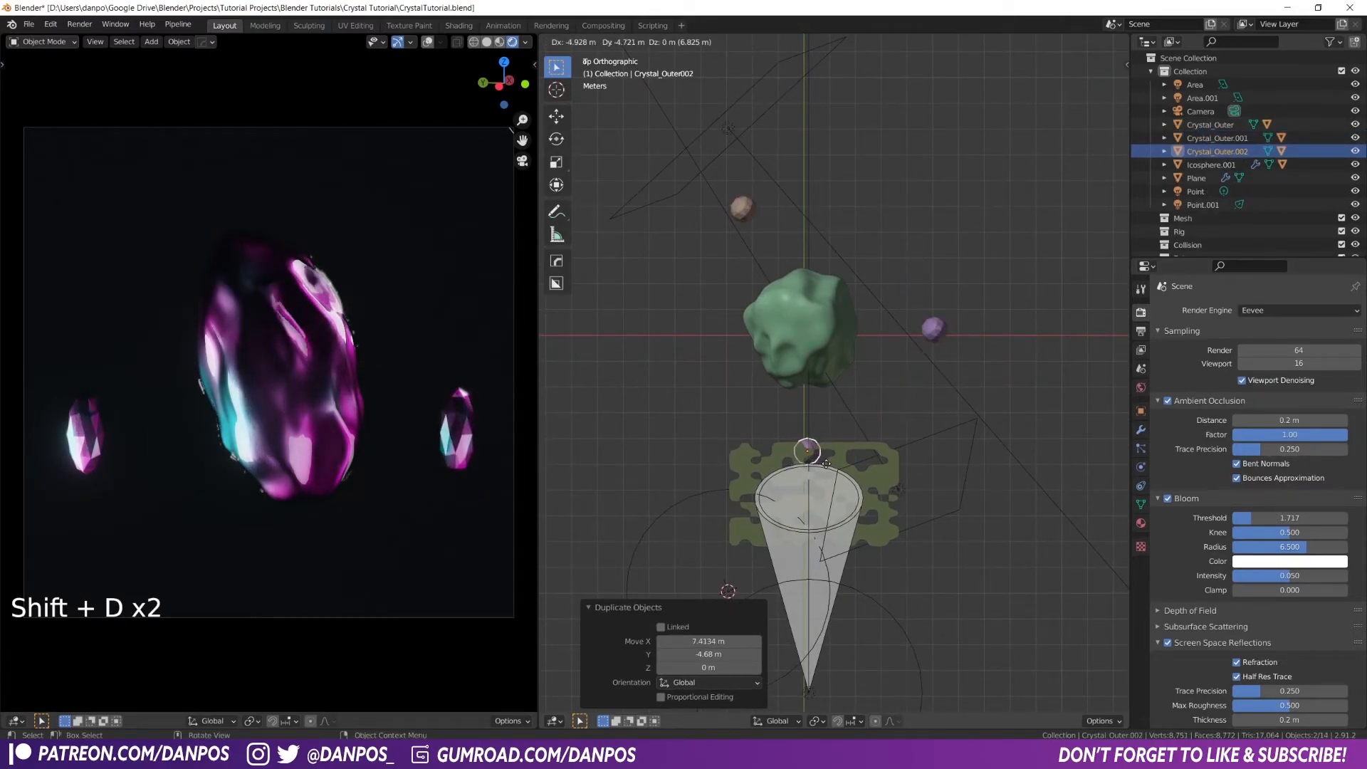
pyautogui.click(827, 468)
pyautogui.hotkey('shift', 'd')
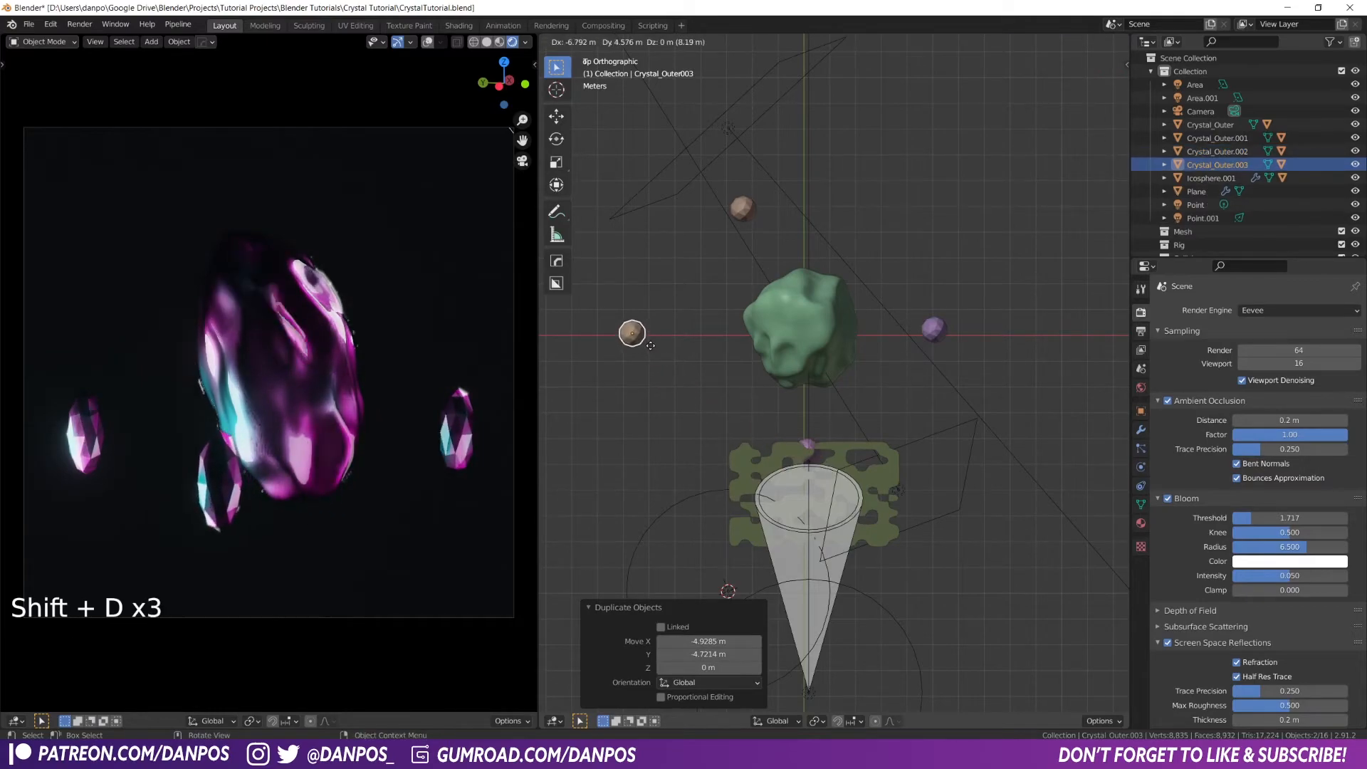
pyautogui.click(650, 350)
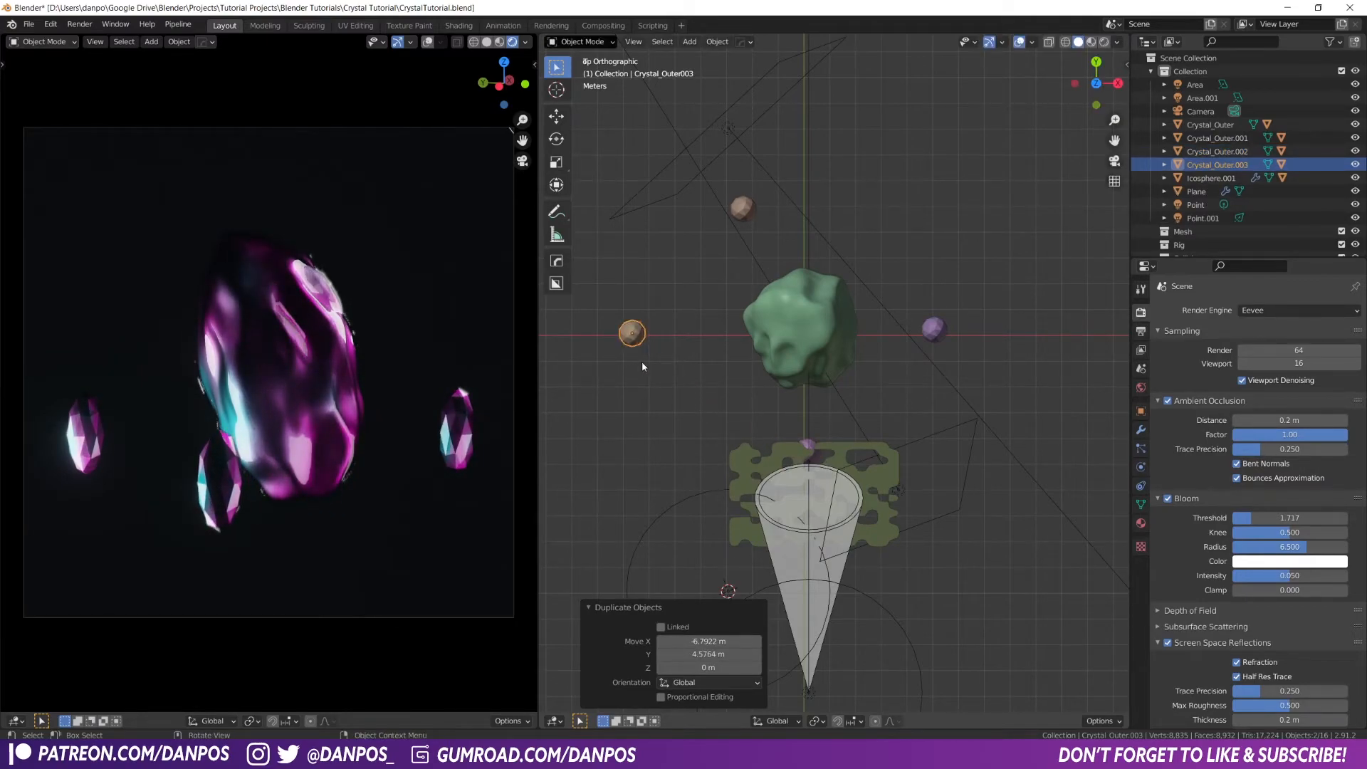
# Tilt the newest small crystal copy, Crystal_Outer.003, by about 8.4° in an angled view
pyautogui.moveTo(642, 361); pyautogui.dragTo(834, 252, button='middle')
pyautogui.press('KP_1')
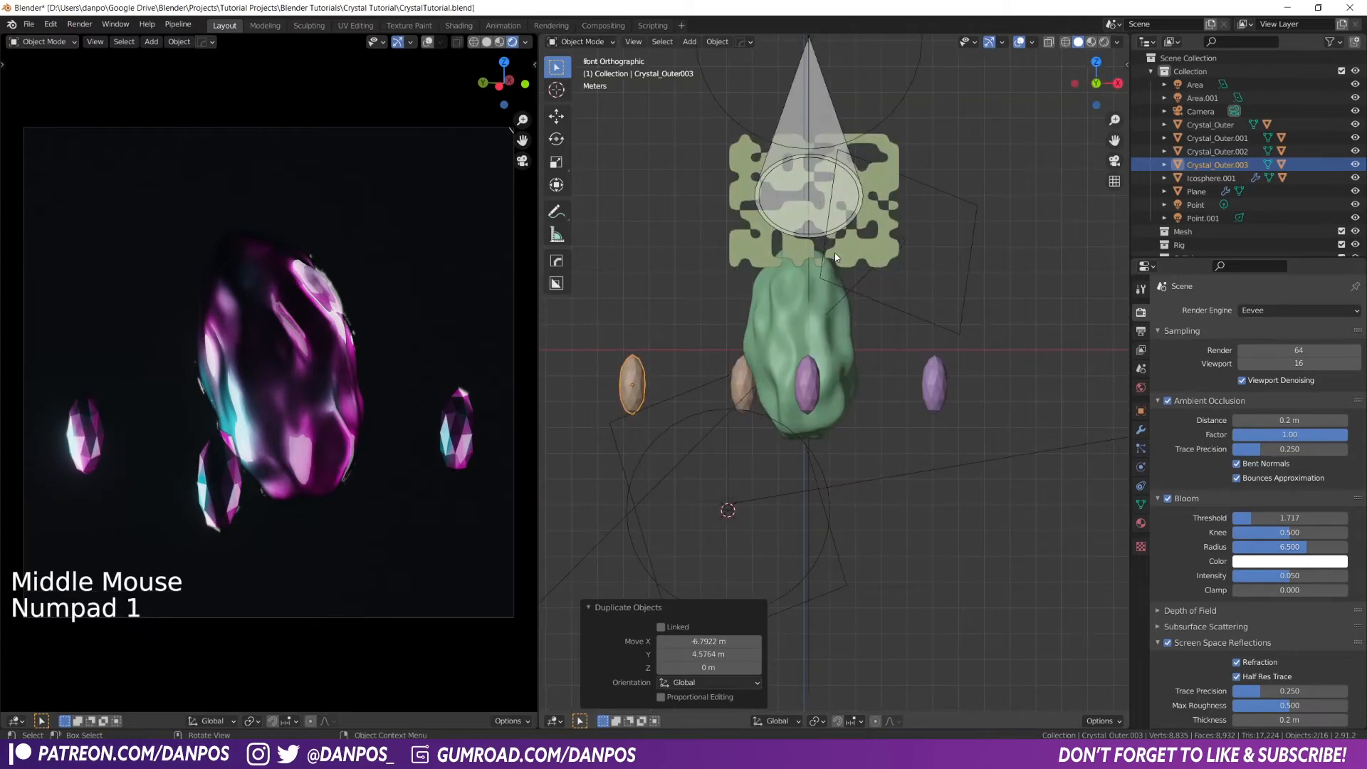
pyautogui.keyDown('shift'); pyautogui.moveTo(711, 322); pyautogui.dragTo(680, 429, button='middle'); pyautogui.keyUp('shift')
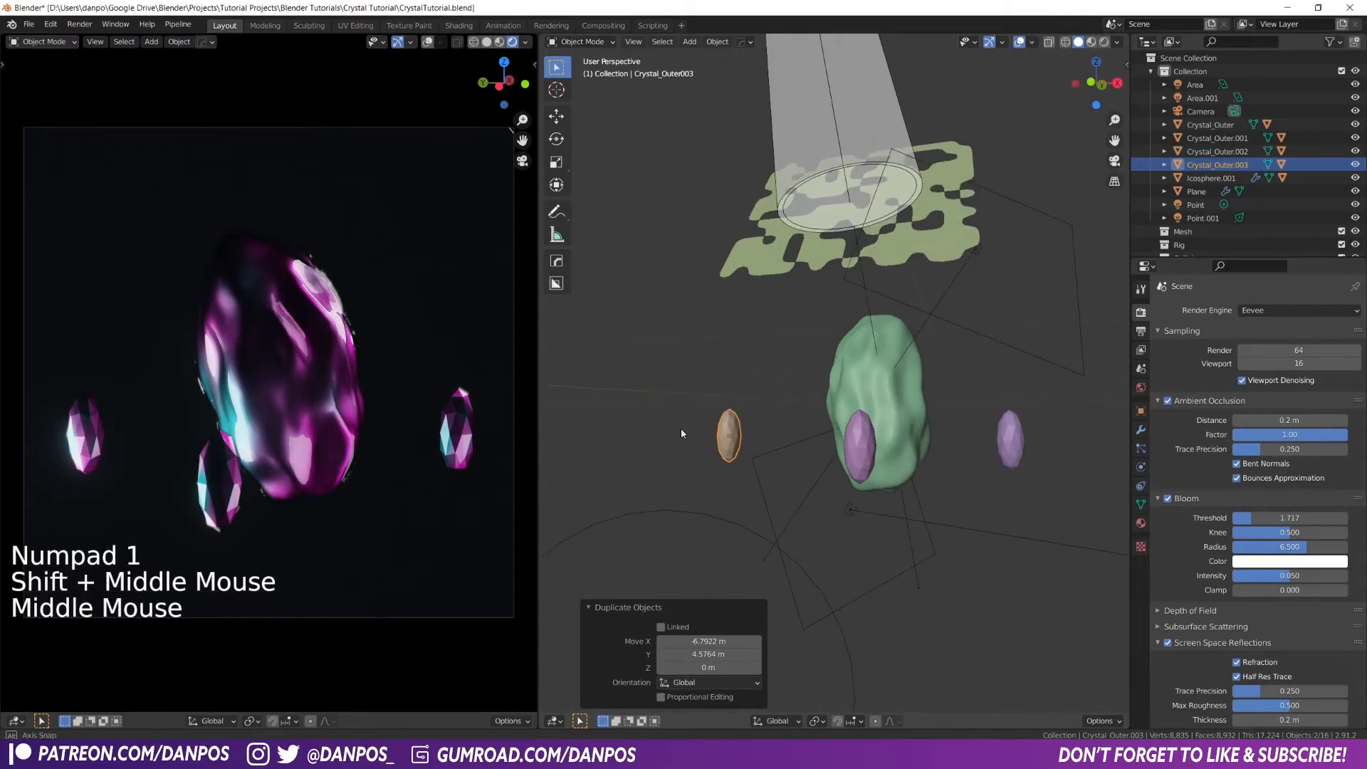
pyautogui.press('r')
pyautogui.click(714, 472)
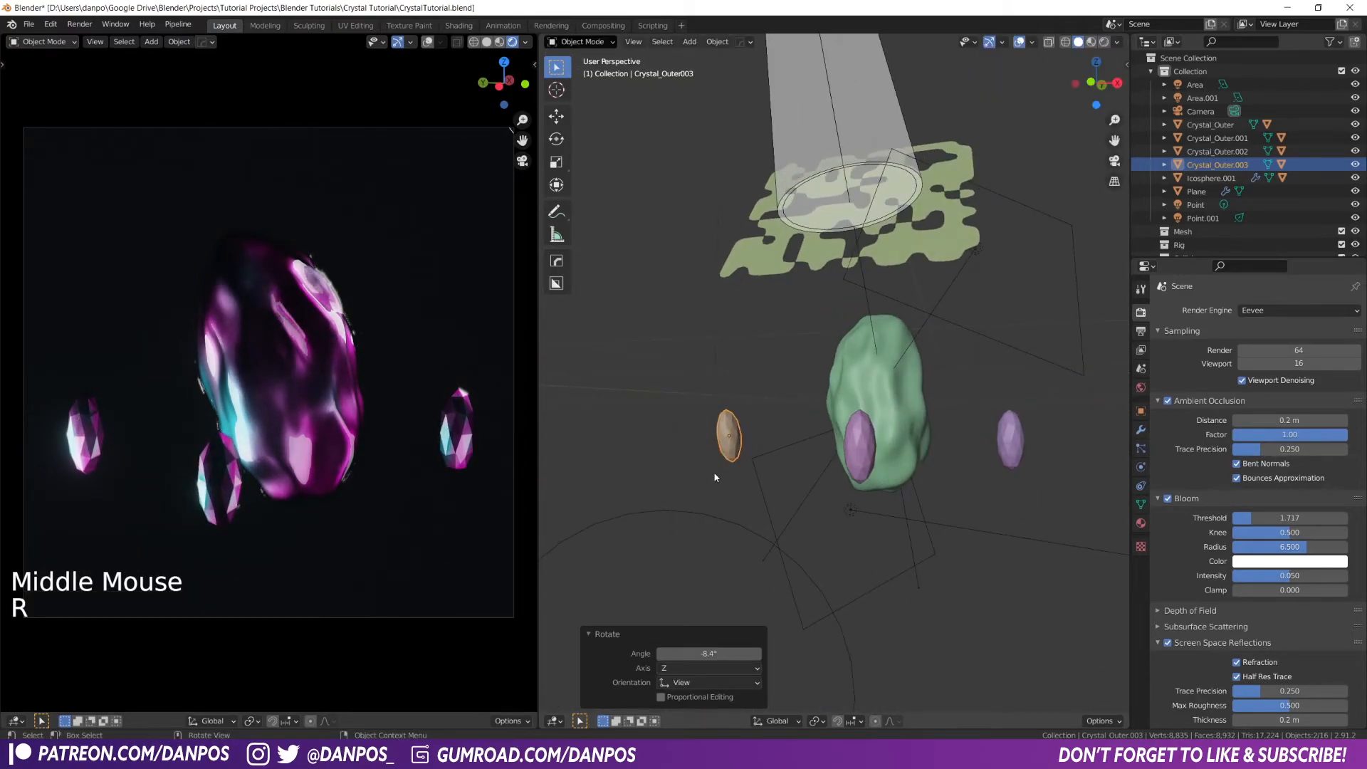
# Tilt Crystal_Outer, Crystal_Outer.002 and Crystal_Outer.001 individually in the front view, rotating Crystal_Outer.001 by 14.6°
pyautogui.press('KP_1')
pyautogui.click(806, 440)
pyautogui.press('r')
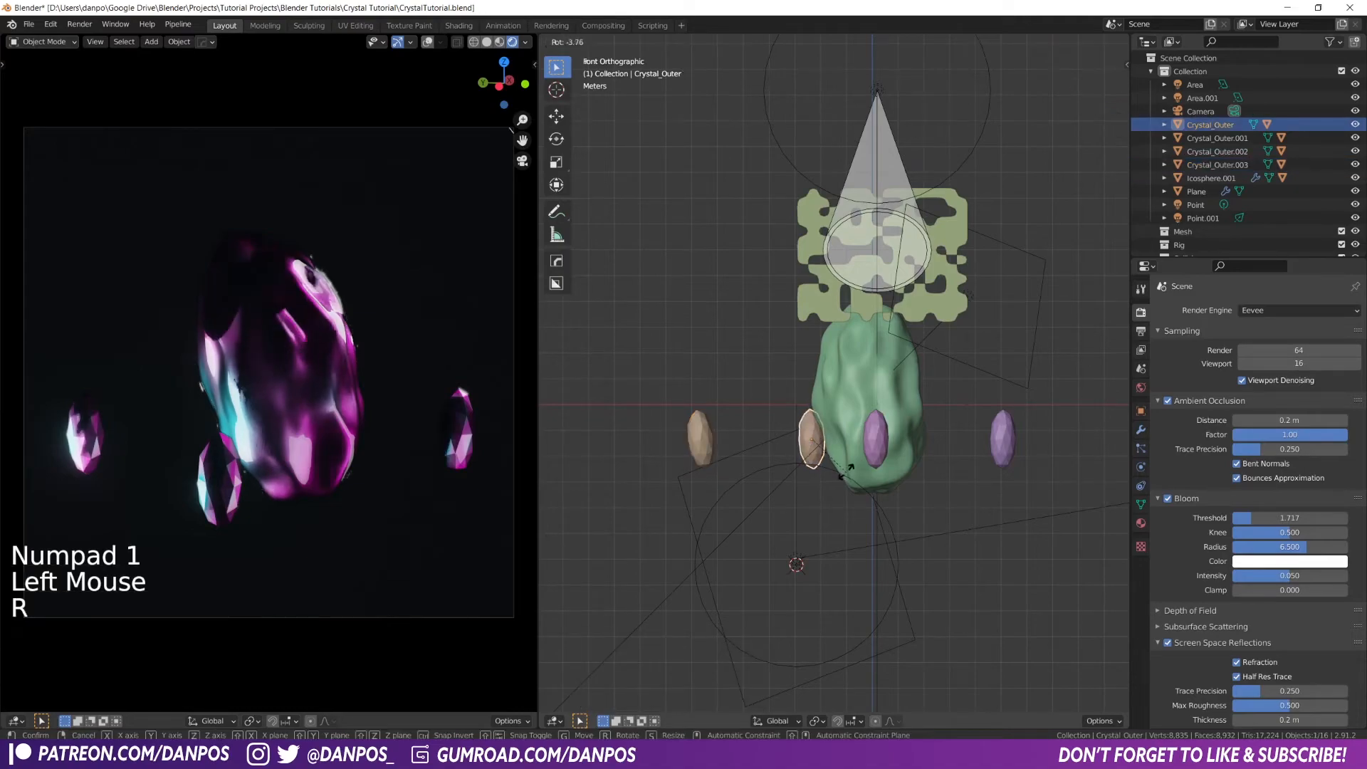
pyautogui.click(869, 455)
pyautogui.click(869, 456)
pyautogui.press('r')
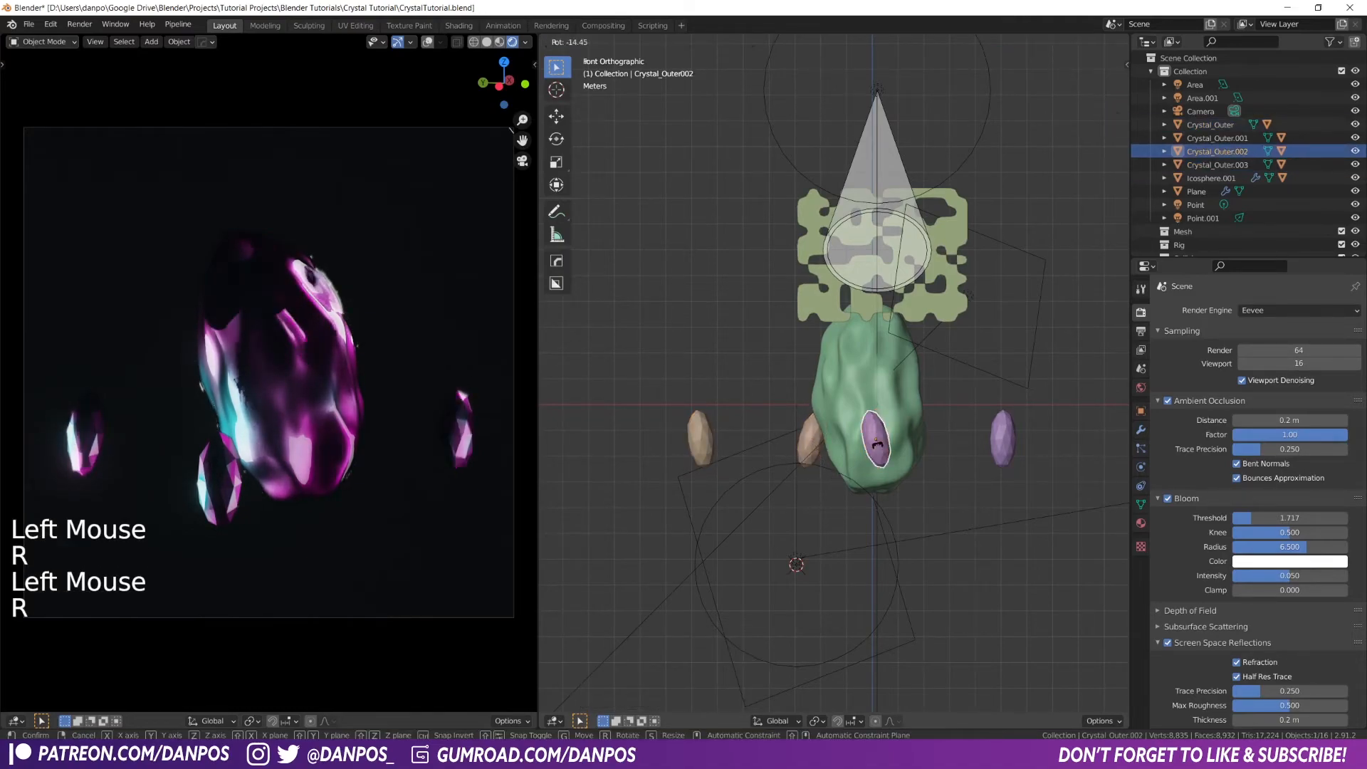
pyautogui.click(894, 449)
pyautogui.click(1010, 445)
pyautogui.press('r')
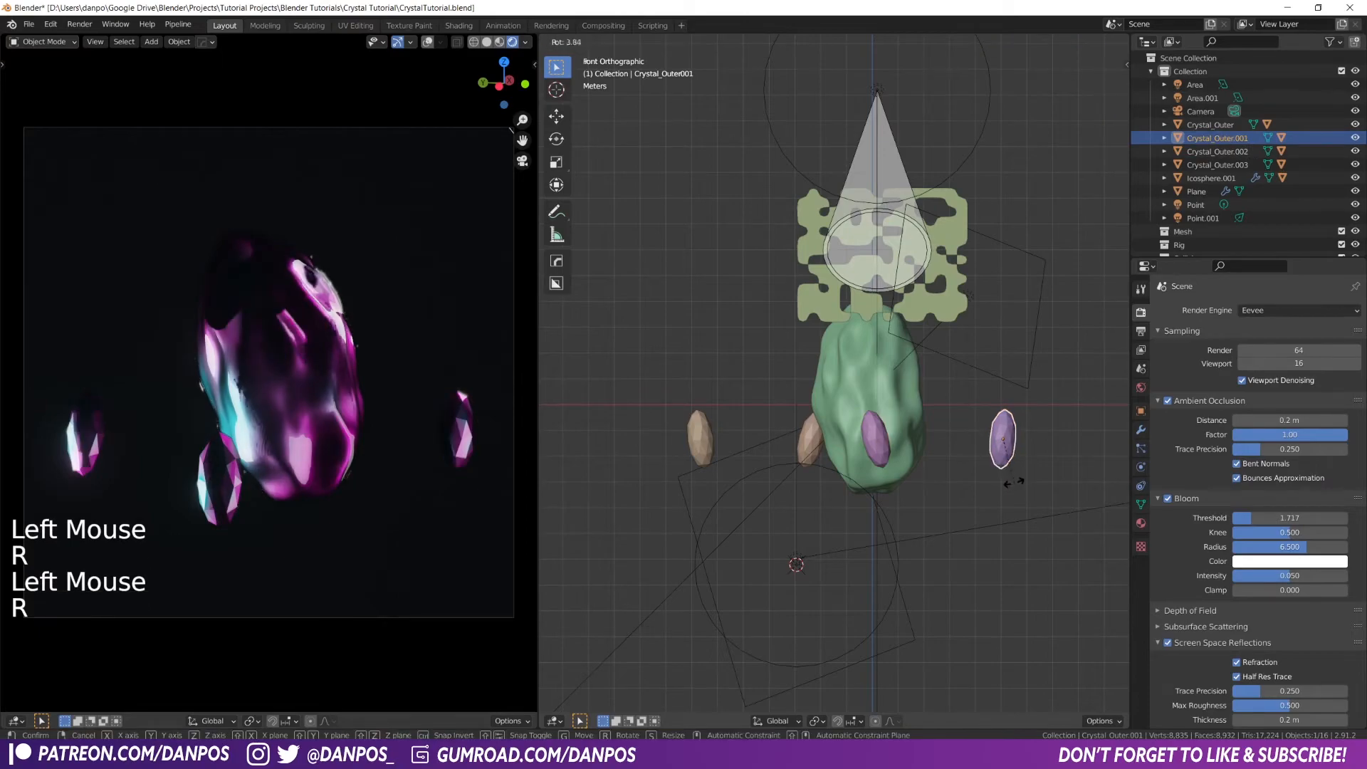
pyautogui.click(914, 452)
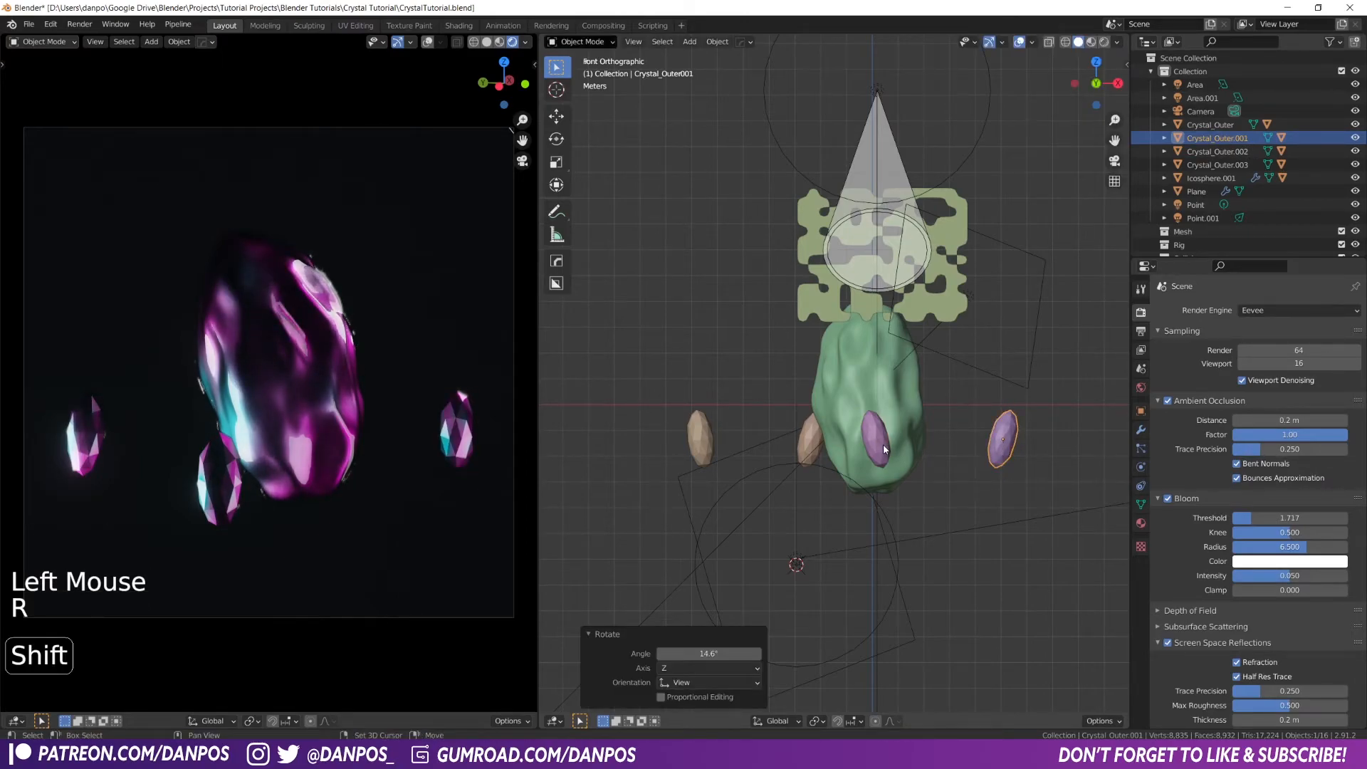
pyautogui.keyDown('shift'); pyautogui.click(805, 437); pyautogui.keyUp('shift')
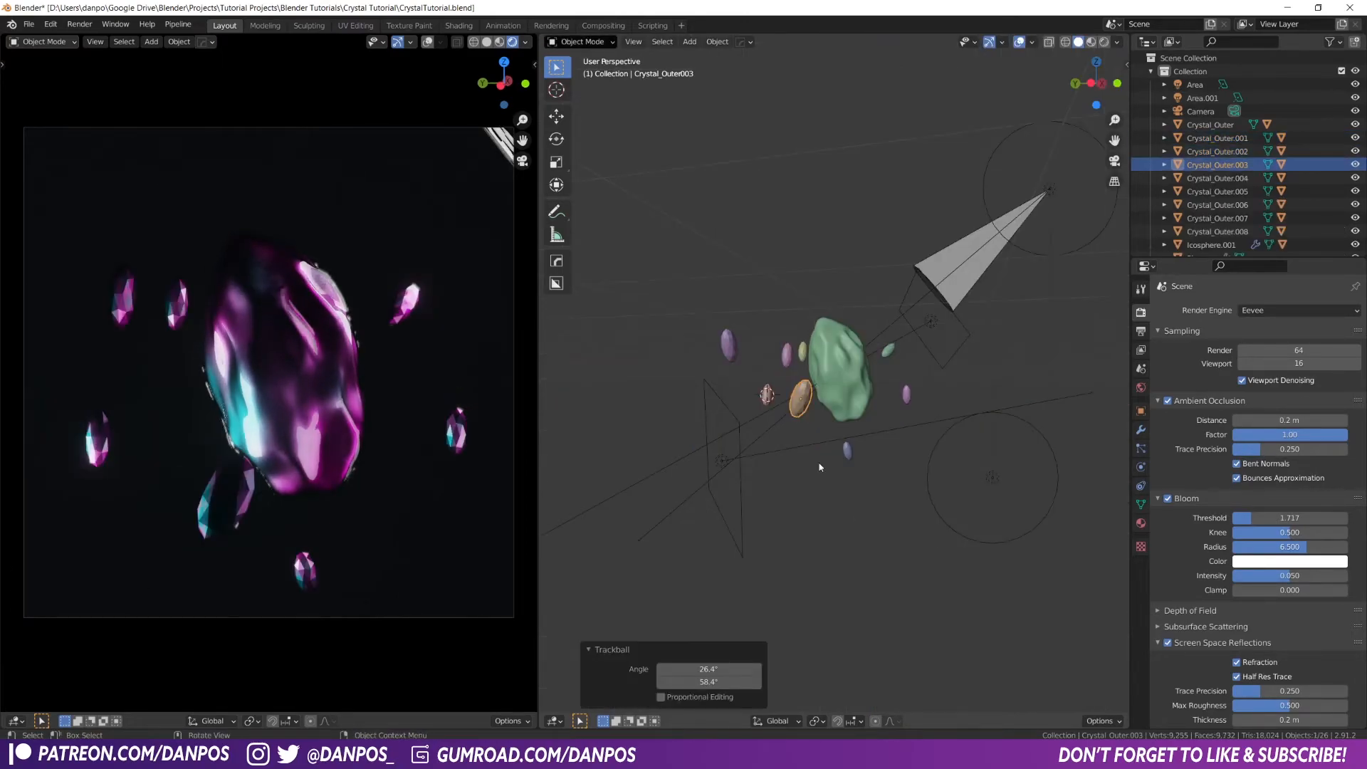
# Snap the 3D cursor to the world origin and add a circle empty there
pyautogui.moveTo(824, 463); pyautogui.dragTo(926, 384, button='middle')
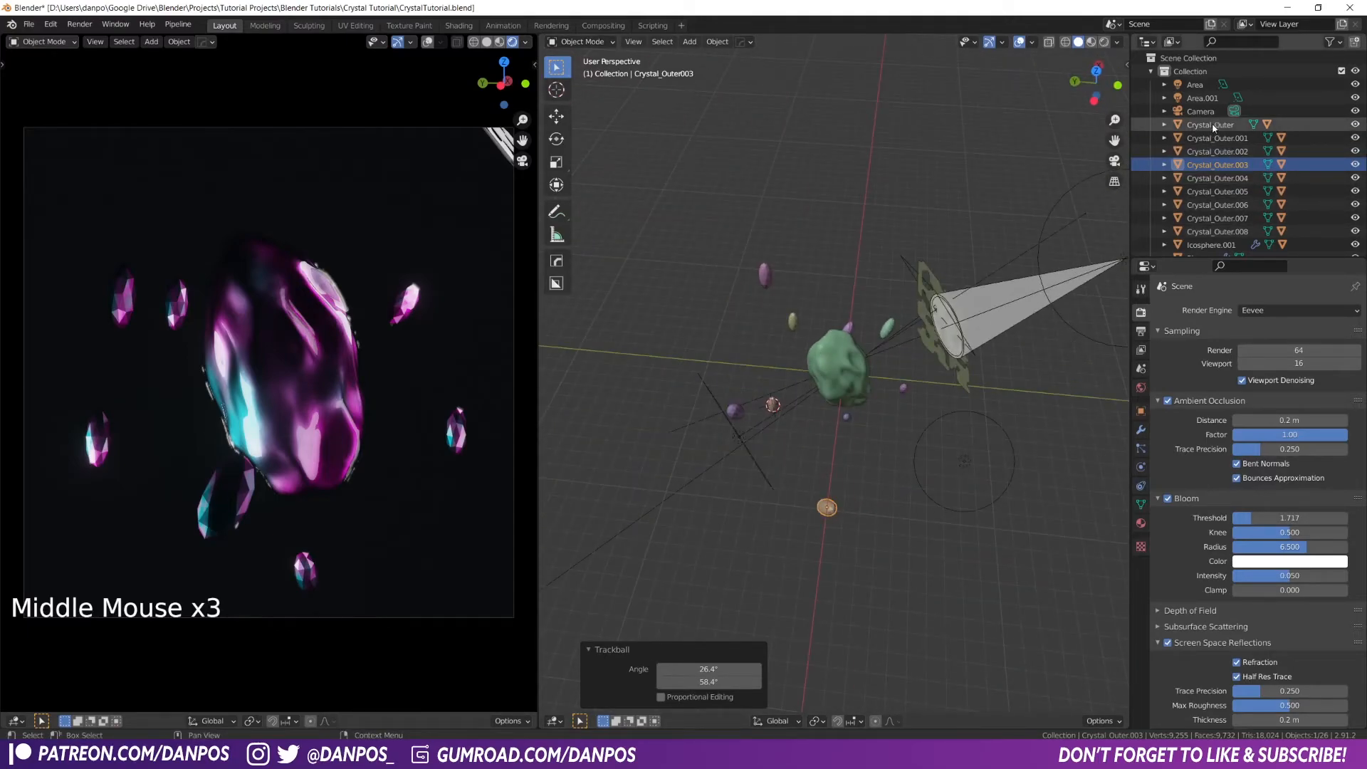
pyautogui.hotkey('shift', 's')
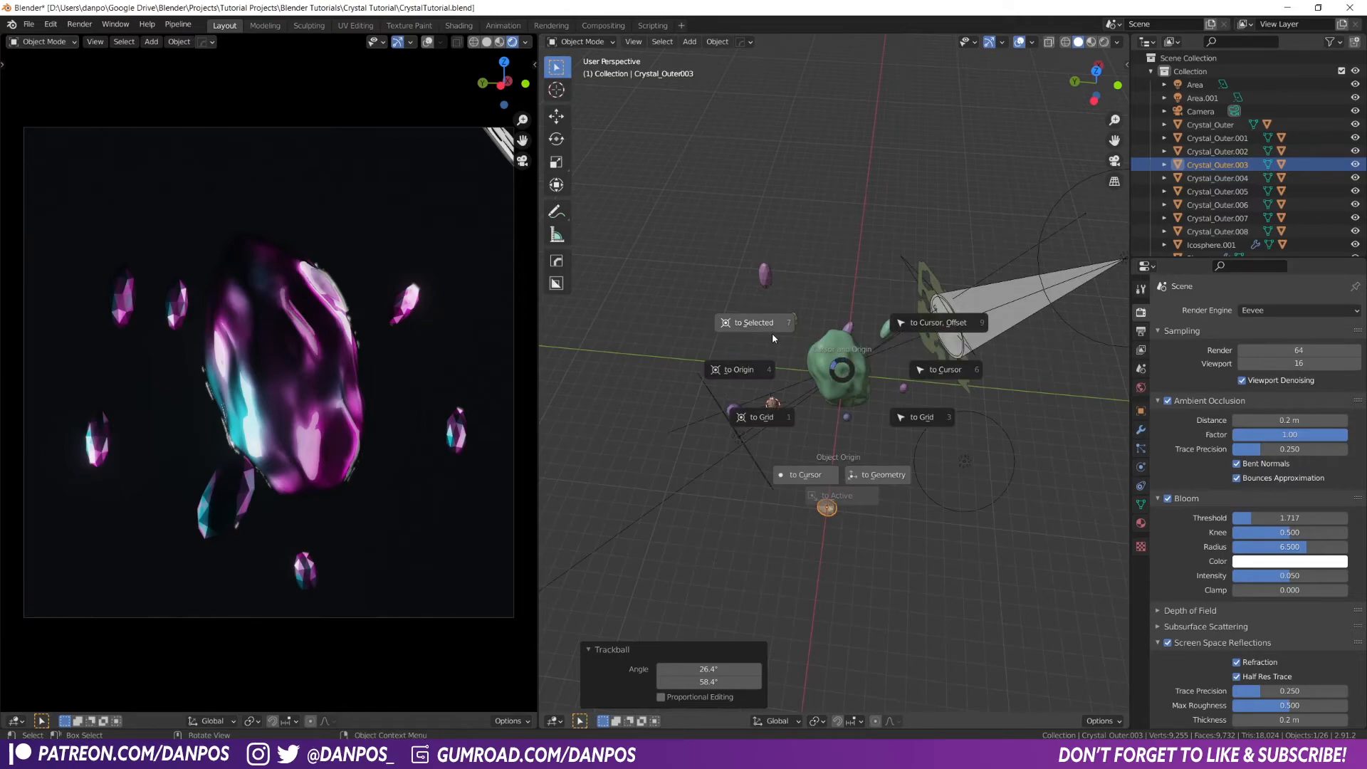
pyautogui.click(801, 472)
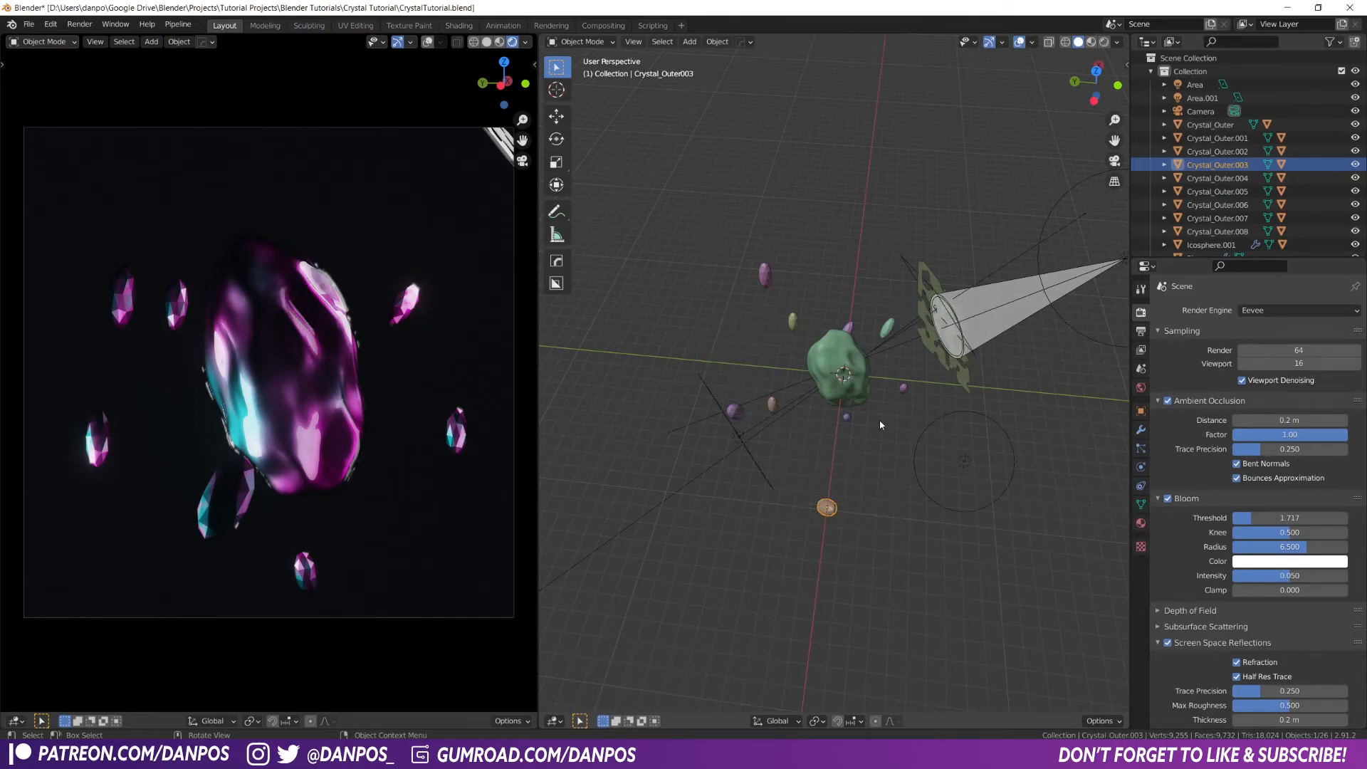
pyautogui.hotkey('shift', 'a')
pyautogui.moveTo(880, 425)
pyautogui.moveTo(868, 555)
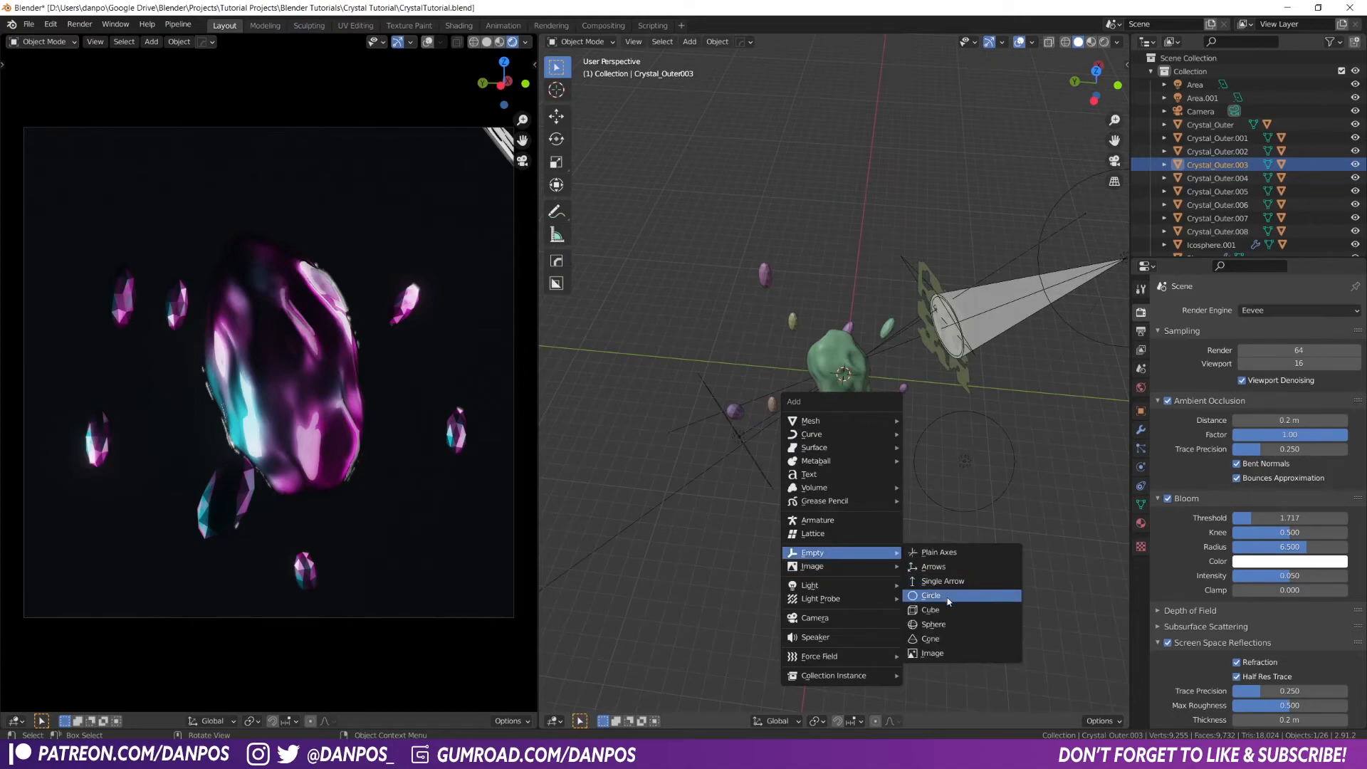
pyautogui.click(933, 596)
pyautogui.moveTo(940, 597); pyautogui.dragTo(952, 603, button='middle')
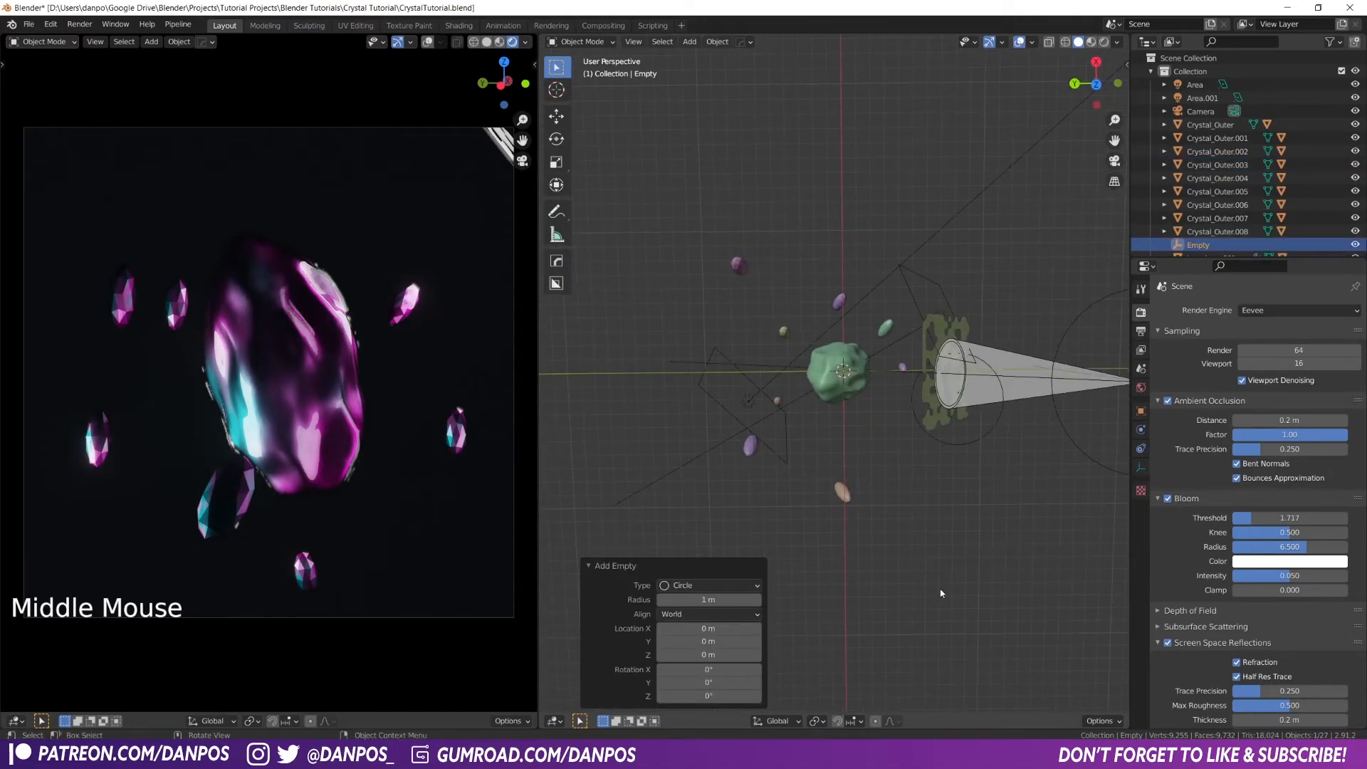
# Scale the circle empty by about 5.63 around the large crystal and rotate it 90° about the X axis
pyautogui.press('KP_7')
pyautogui.press('s')
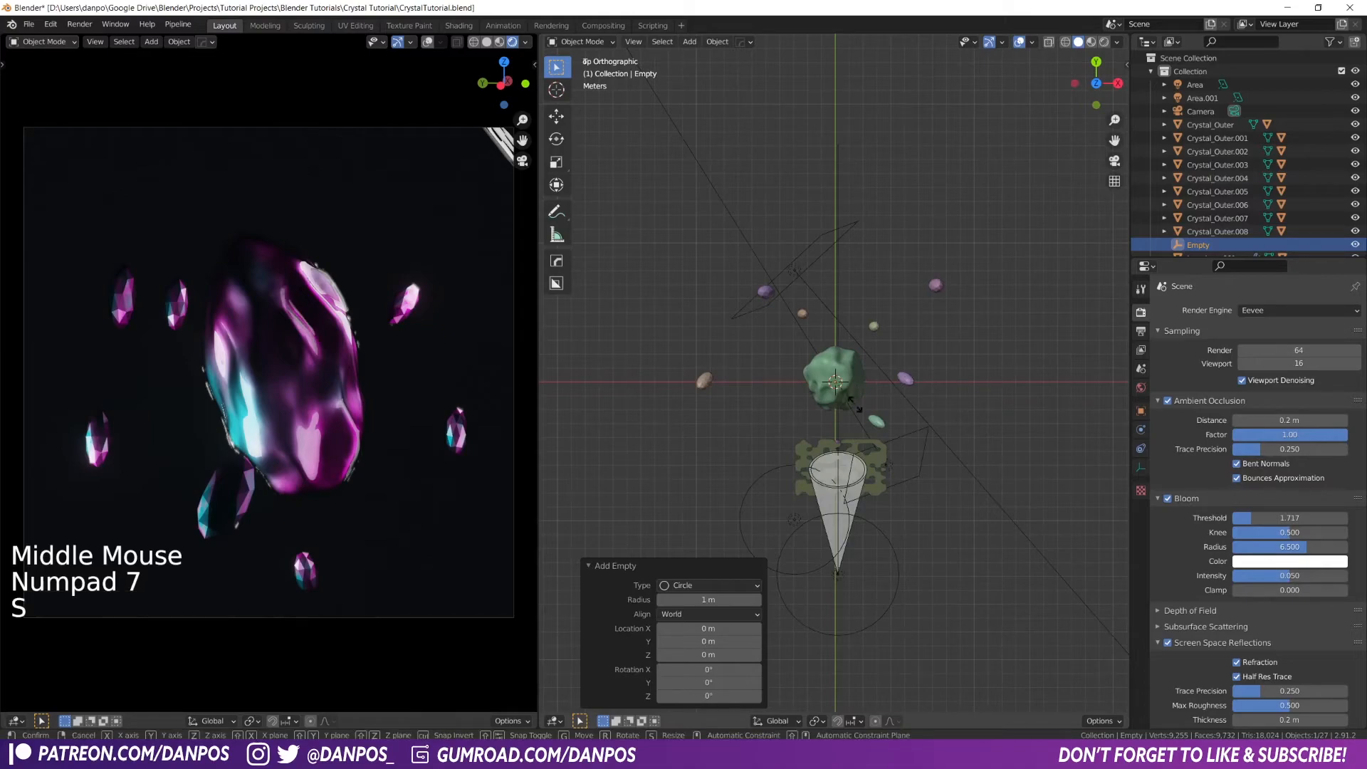
pyautogui.click(991, 447)
pyautogui.moveTo(989, 446); pyautogui.dragTo(810, 413, button='middle')
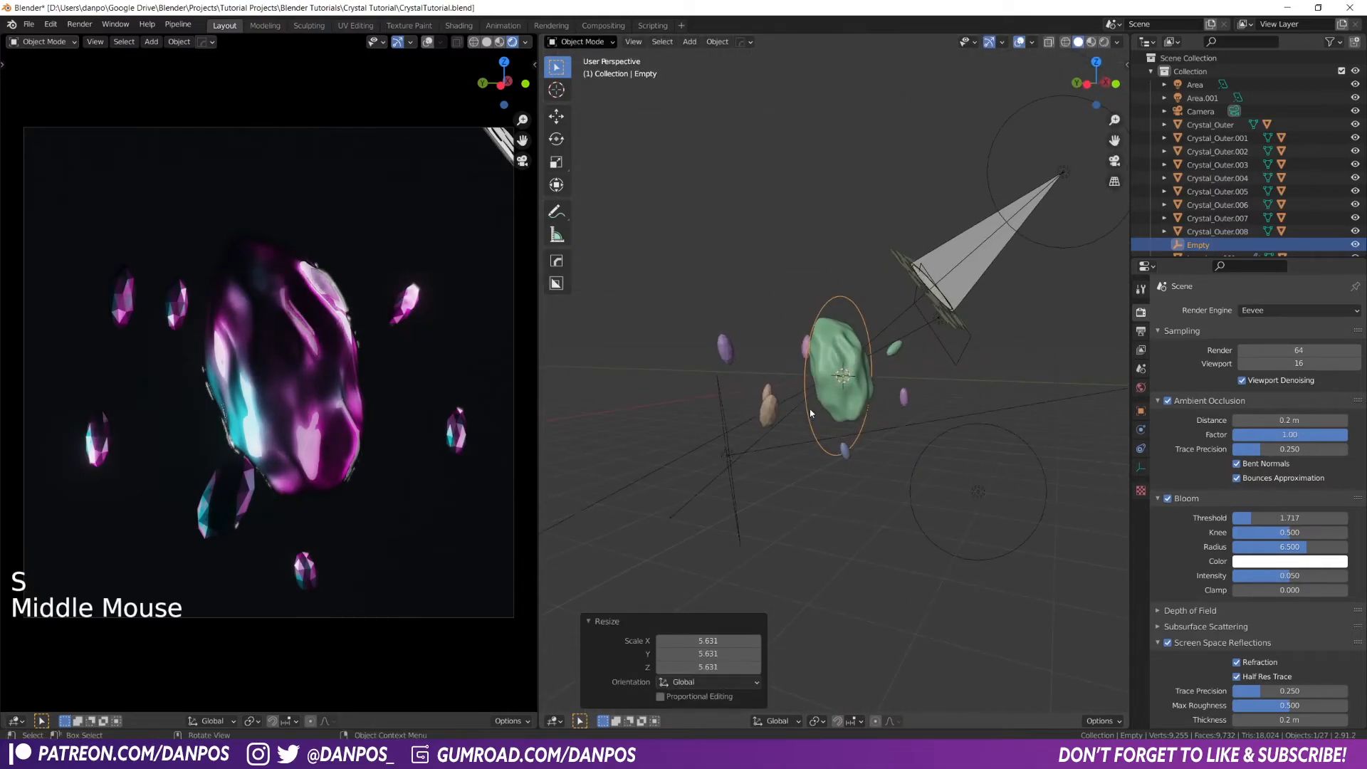
pyautogui.write('rx')
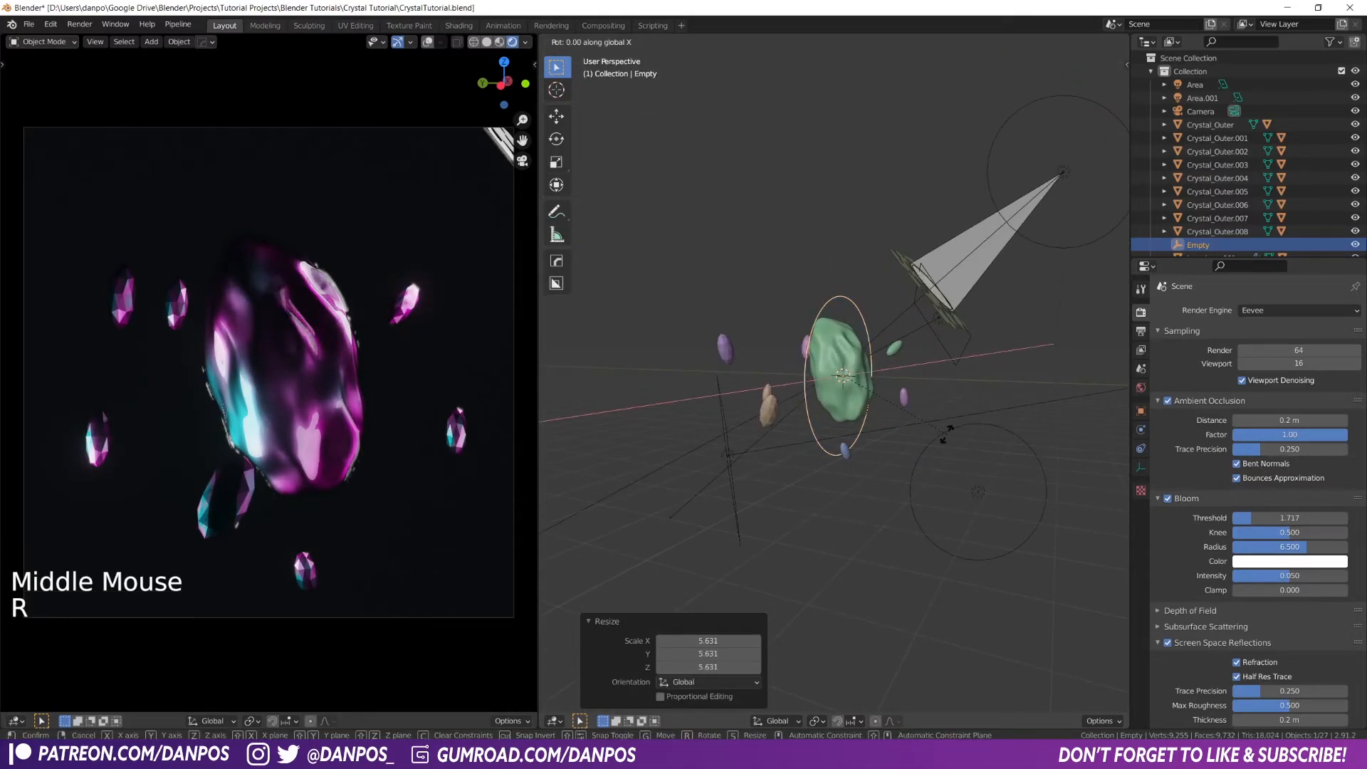
pyautogui.write('90')
pyautogui.press('Return')
# Parent all small crystals, Crystal_Outer through Crystal_Outer.008, to the circle empty using Object (Keep Transform)
pyautogui.moveTo(947, 437)
pyautogui.mouseDown(button='middle')
pyautogui.moveTo(925, 482)
pyautogui.moveTo(954, 459)
pyautogui.mouseUp(button='middle')
pyautogui.click(1214, 125)
pyautogui.scroll(-2, 1249, 187)
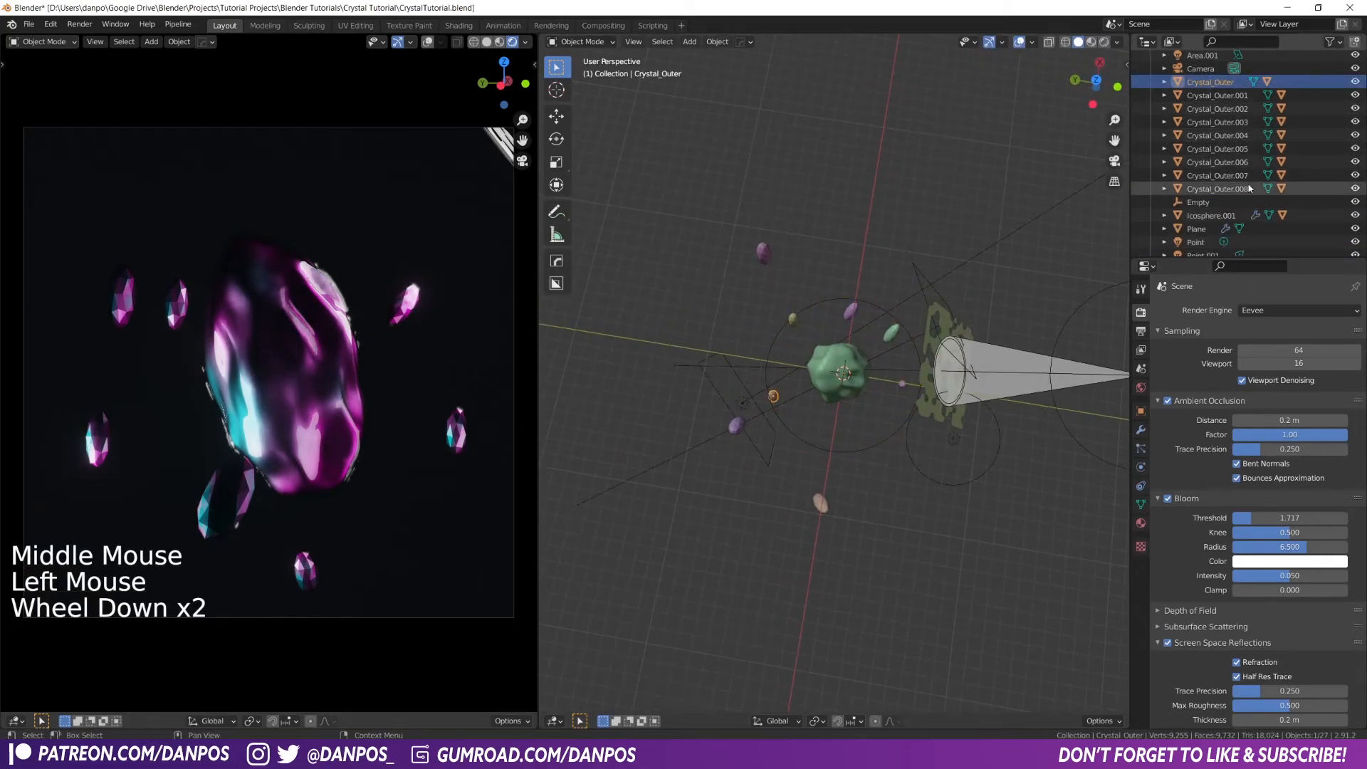
pyautogui.keyDown('shift'); pyautogui.click(1218, 188); pyautogui.keyUp('shift')
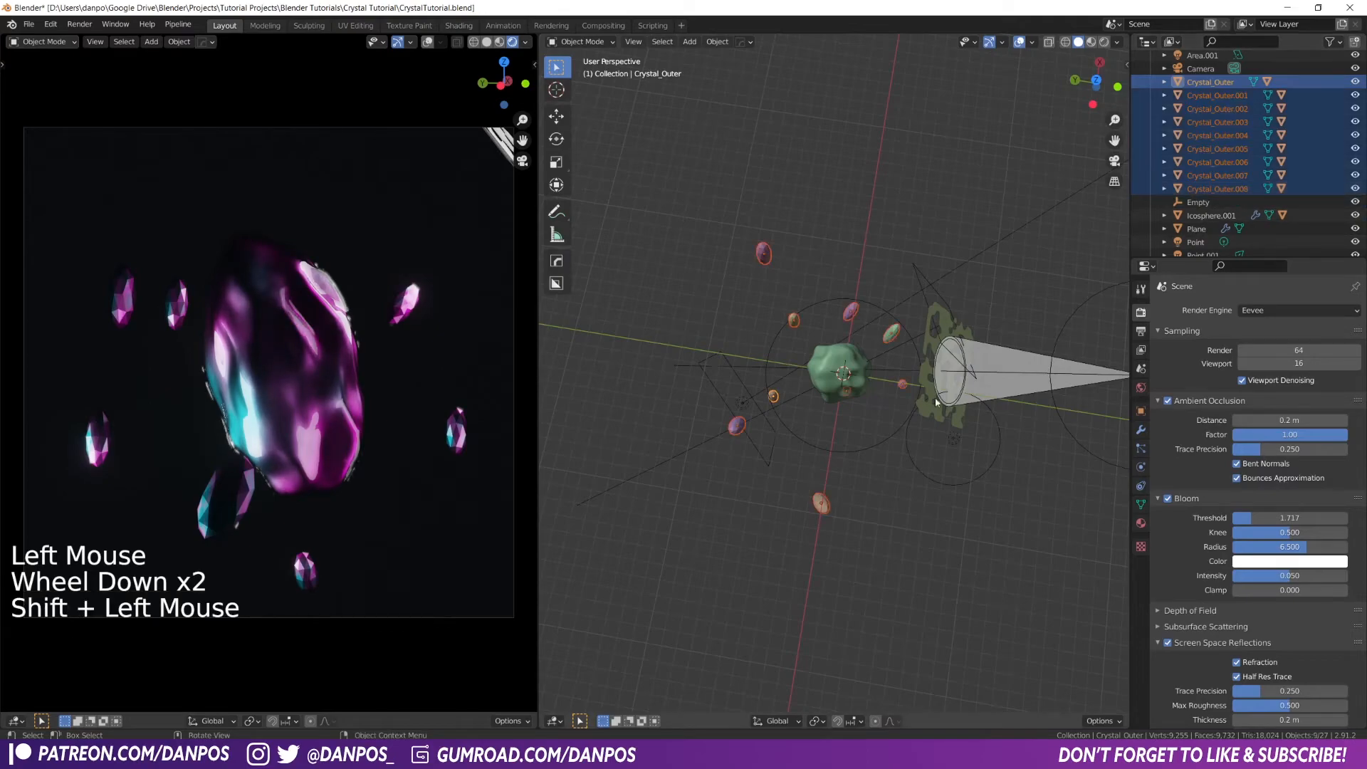
pyautogui.press('g')
pyautogui.click(910, 396)
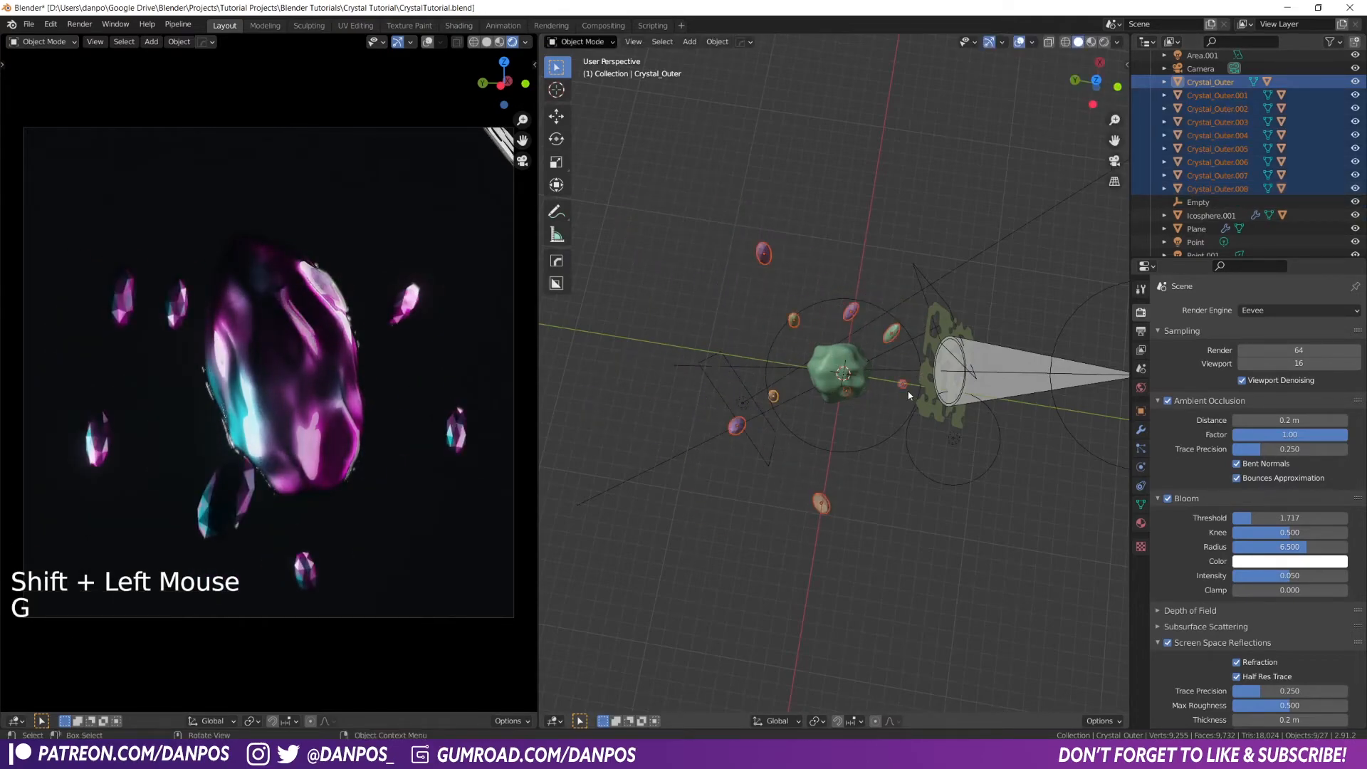
pyautogui.scroll(2, 885, 510)
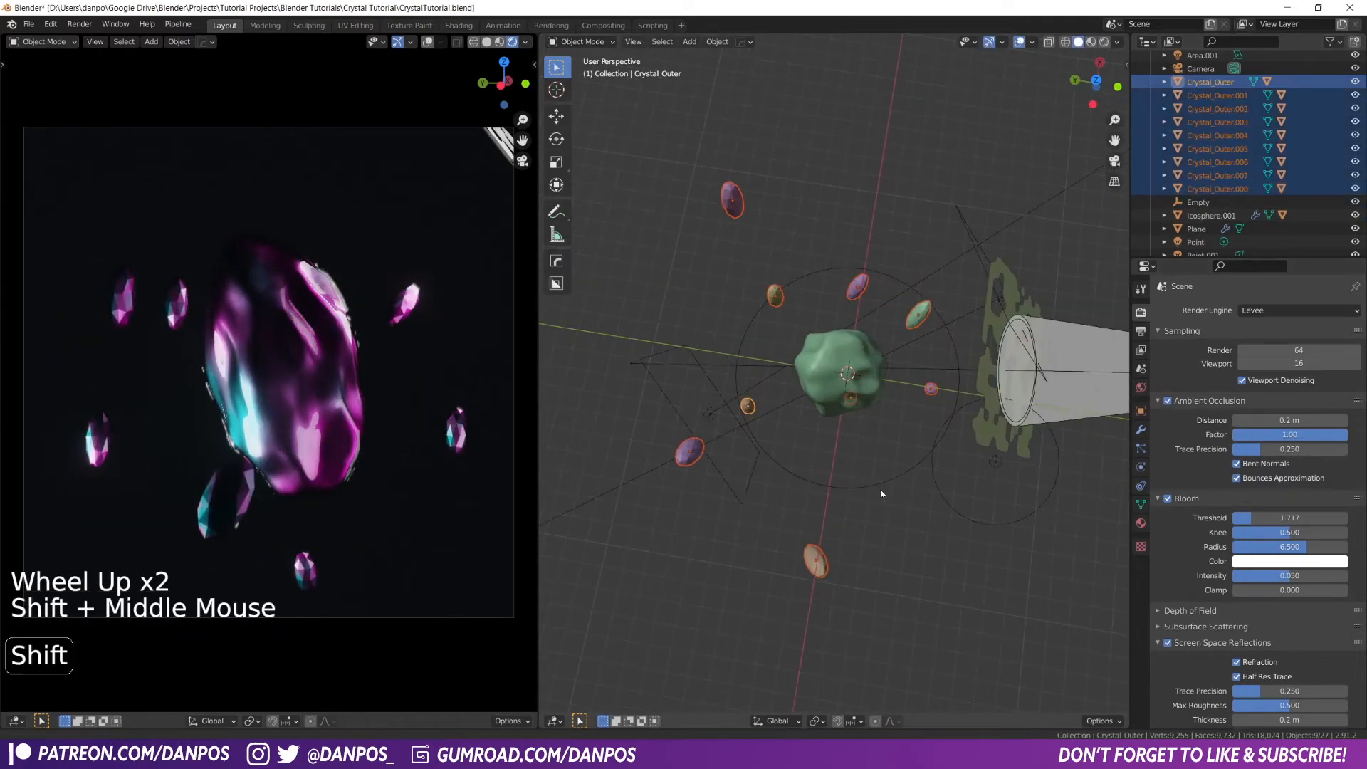
pyautogui.keyDown('shift'); pyautogui.moveTo(885, 510); pyautogui.dragTo(866, 380, button='middle'); pyautogui.keyUp('shift')
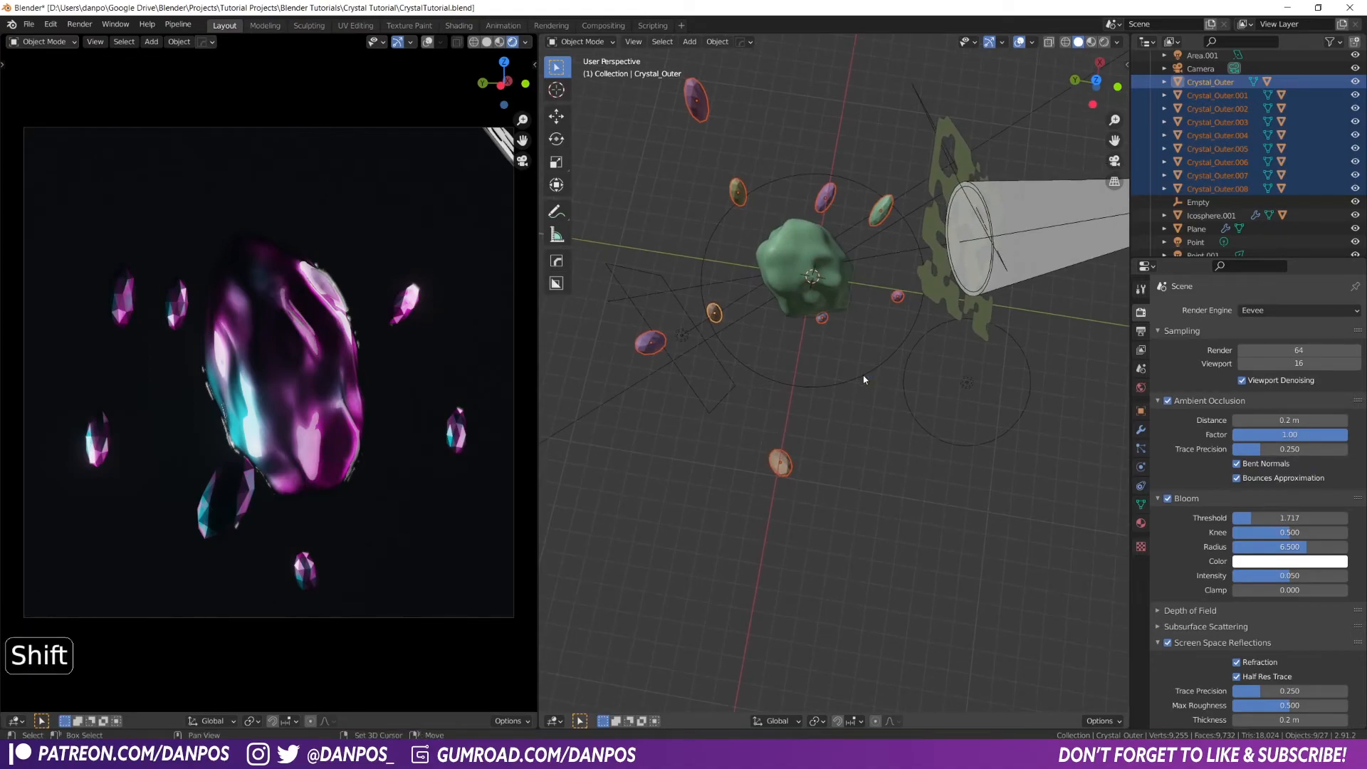
pyautogui.keyDown('shift'); pyautogui.click(865, 380); pyautogui.keyUp('shift')
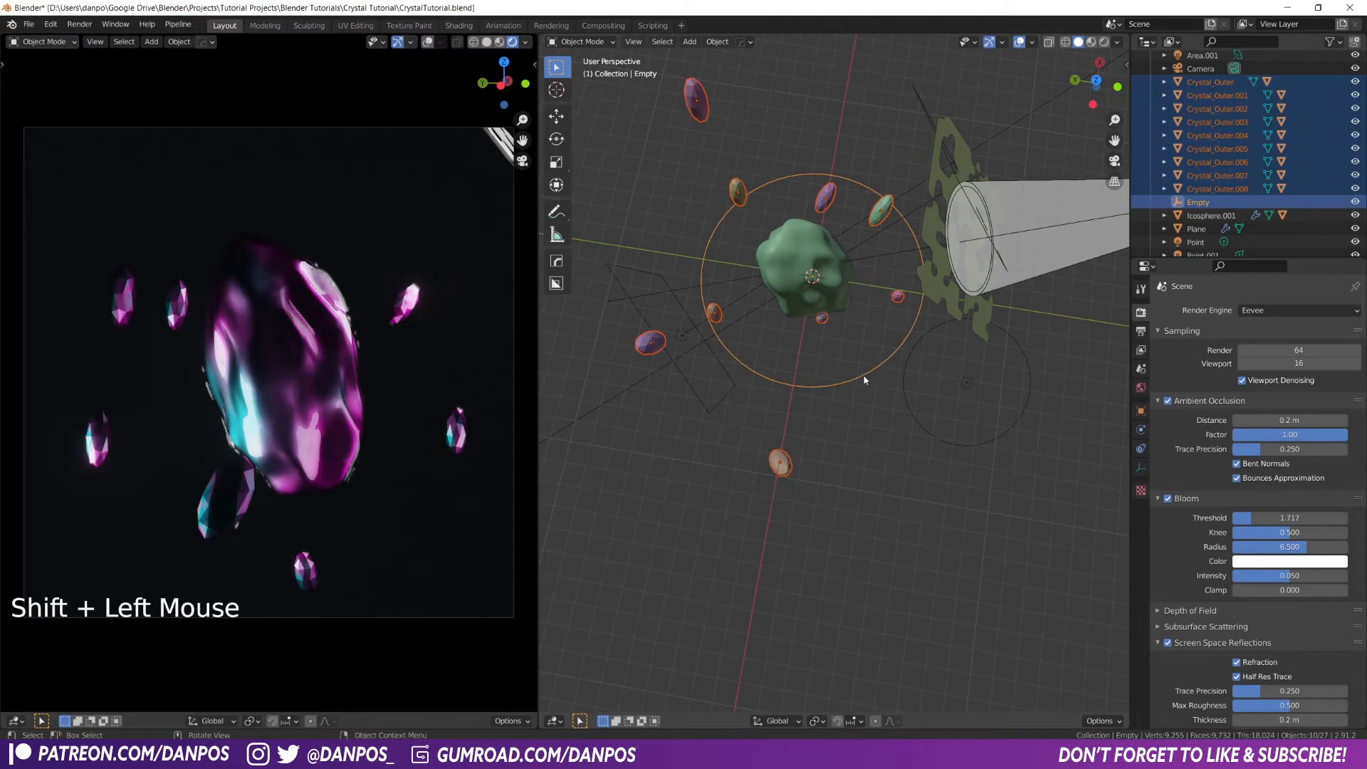
pyautogui.hotkey('ctrl', 'p')
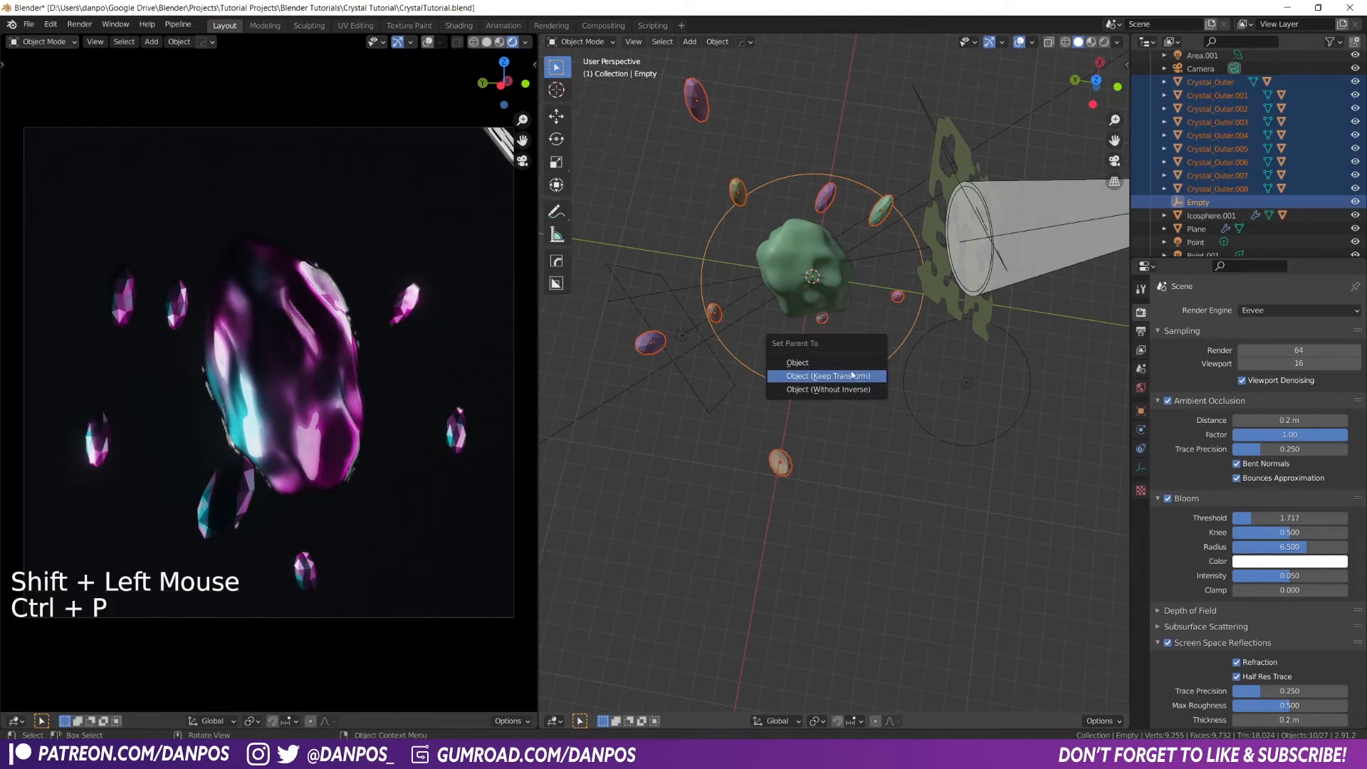
pyautogui.click(853, 375)
pyautogui.click(861, 372)
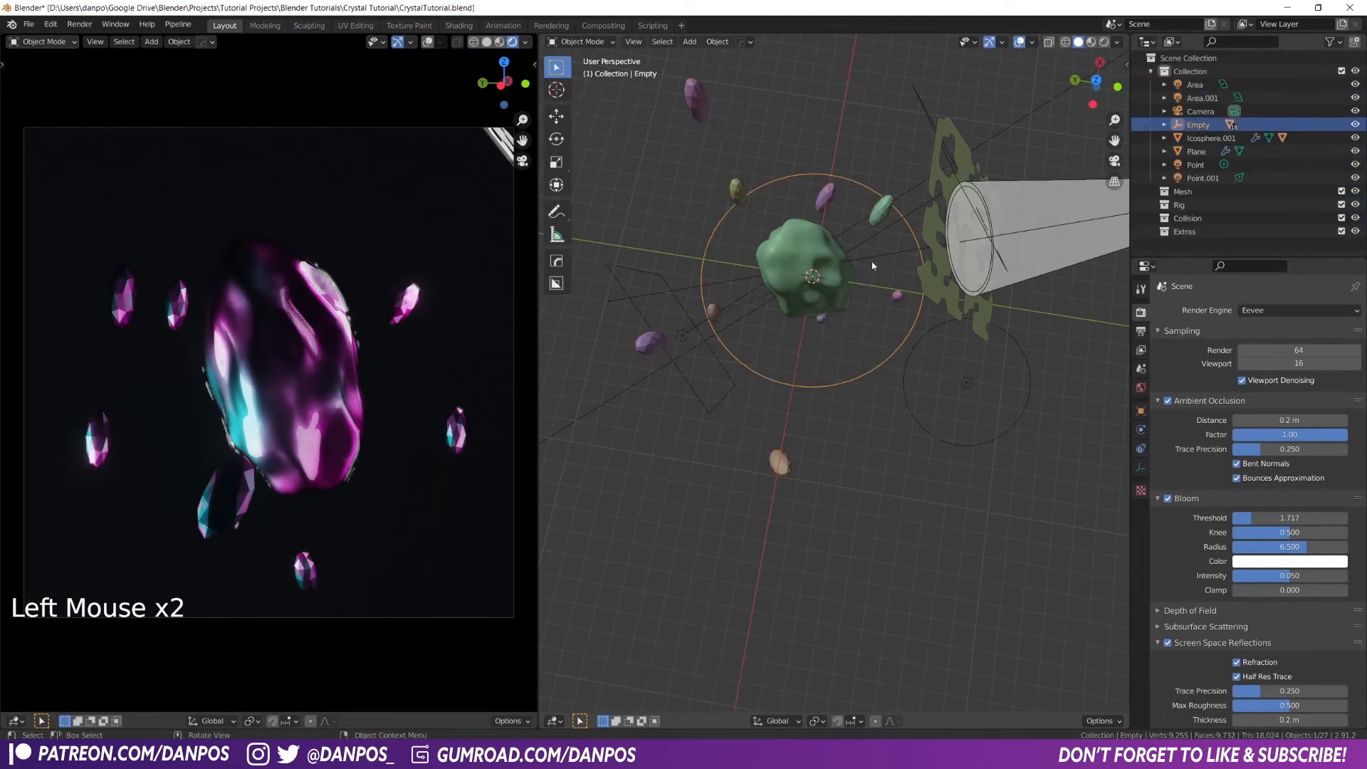
# Try moving the circle empty and rotating it about the global Z axis together with its parented crystals
pyautogui.press('g')
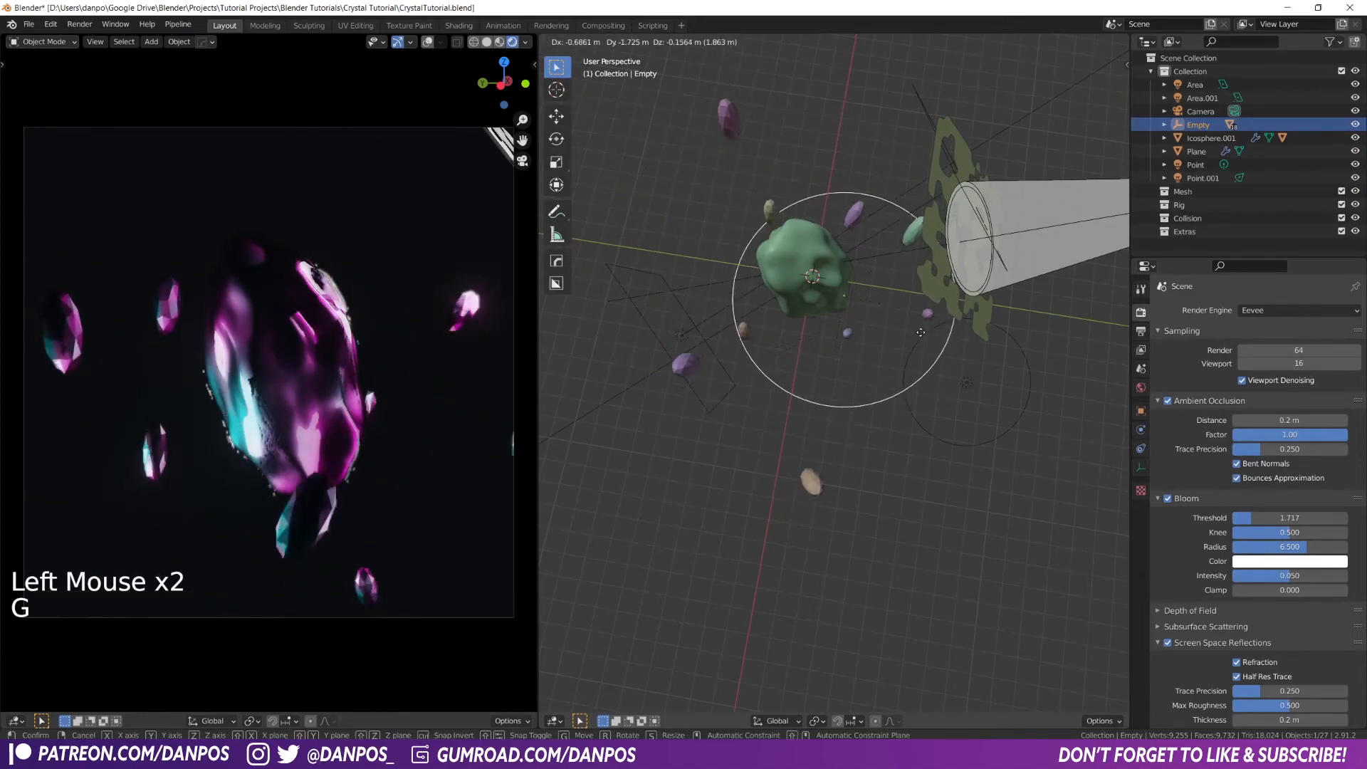
pyautogui.click(895, 327)
pyautogui.click(881, 213)
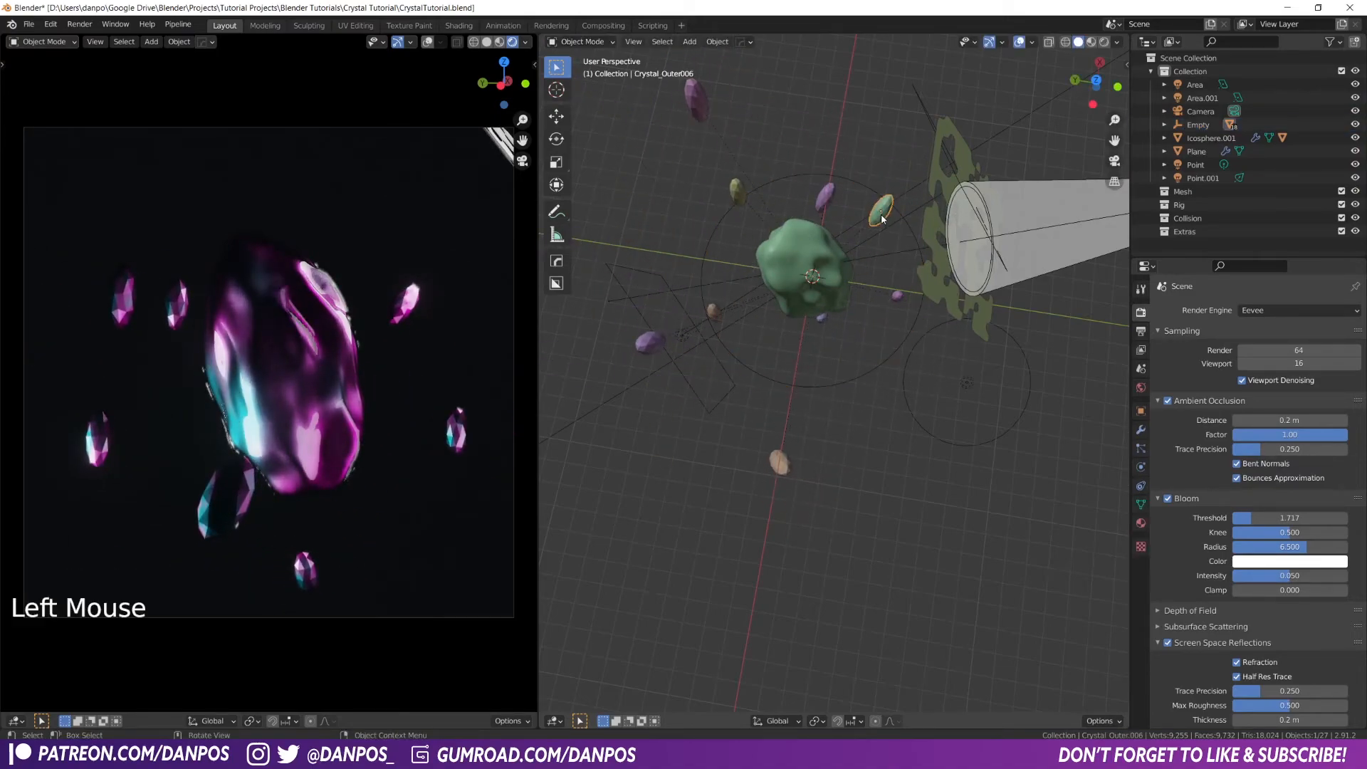
pyautogui.doubleClick(882, 213)
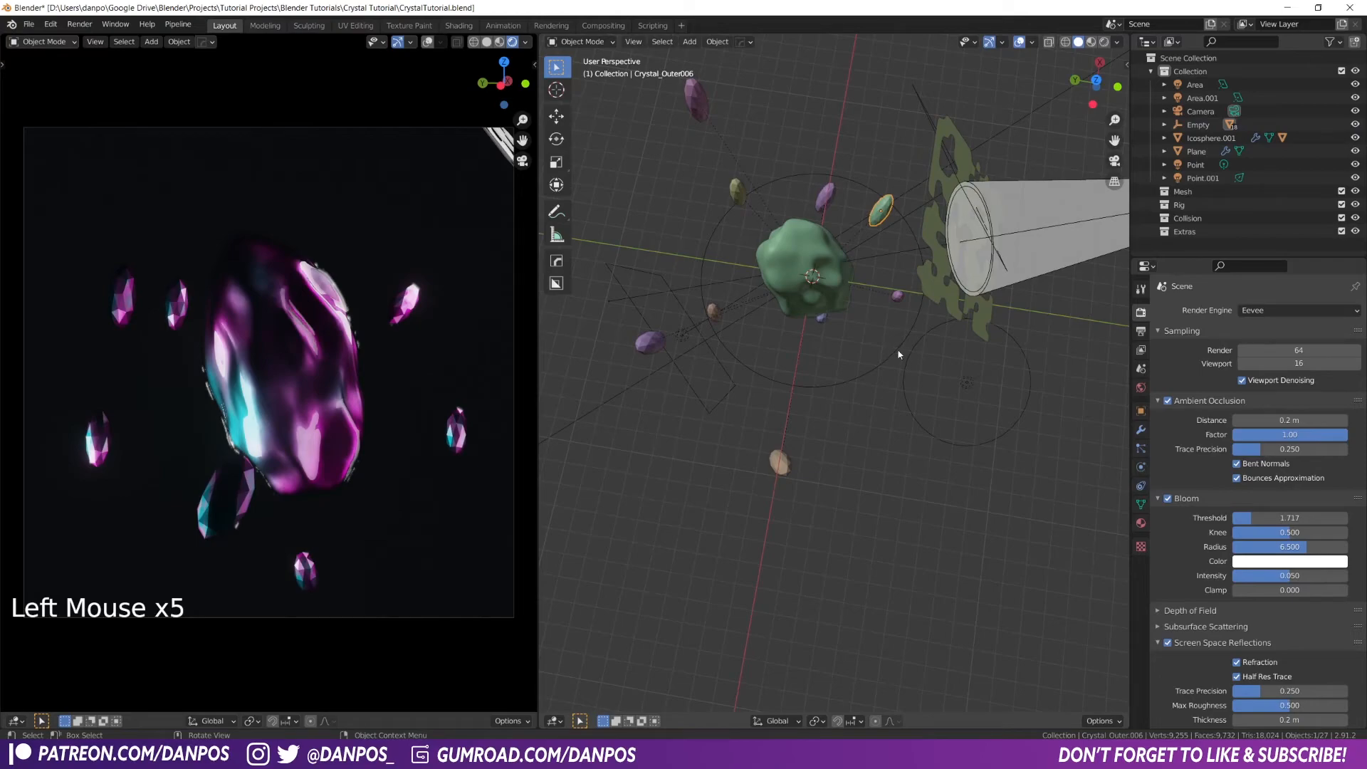
pyautogui.press('r')
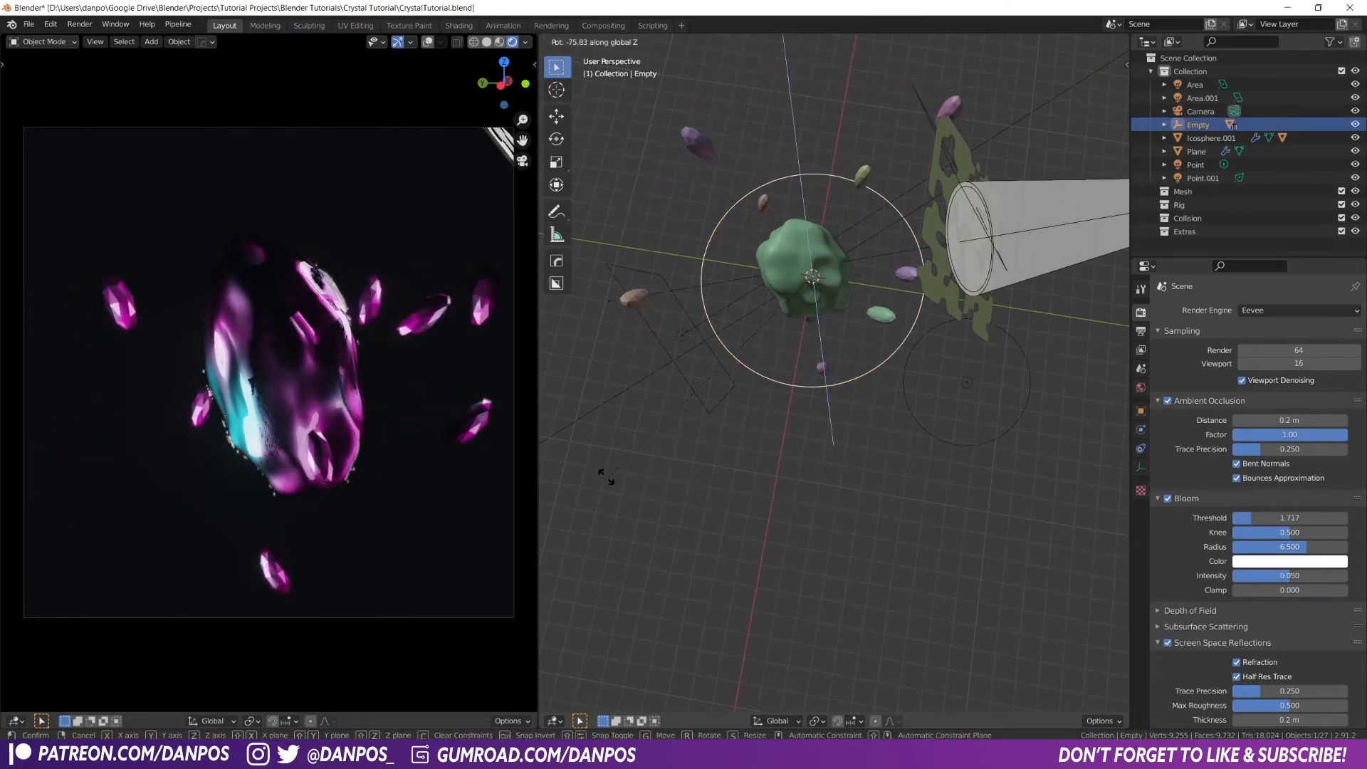
pyautogui.click(819, 559)
pyautogui.press('KP_7')
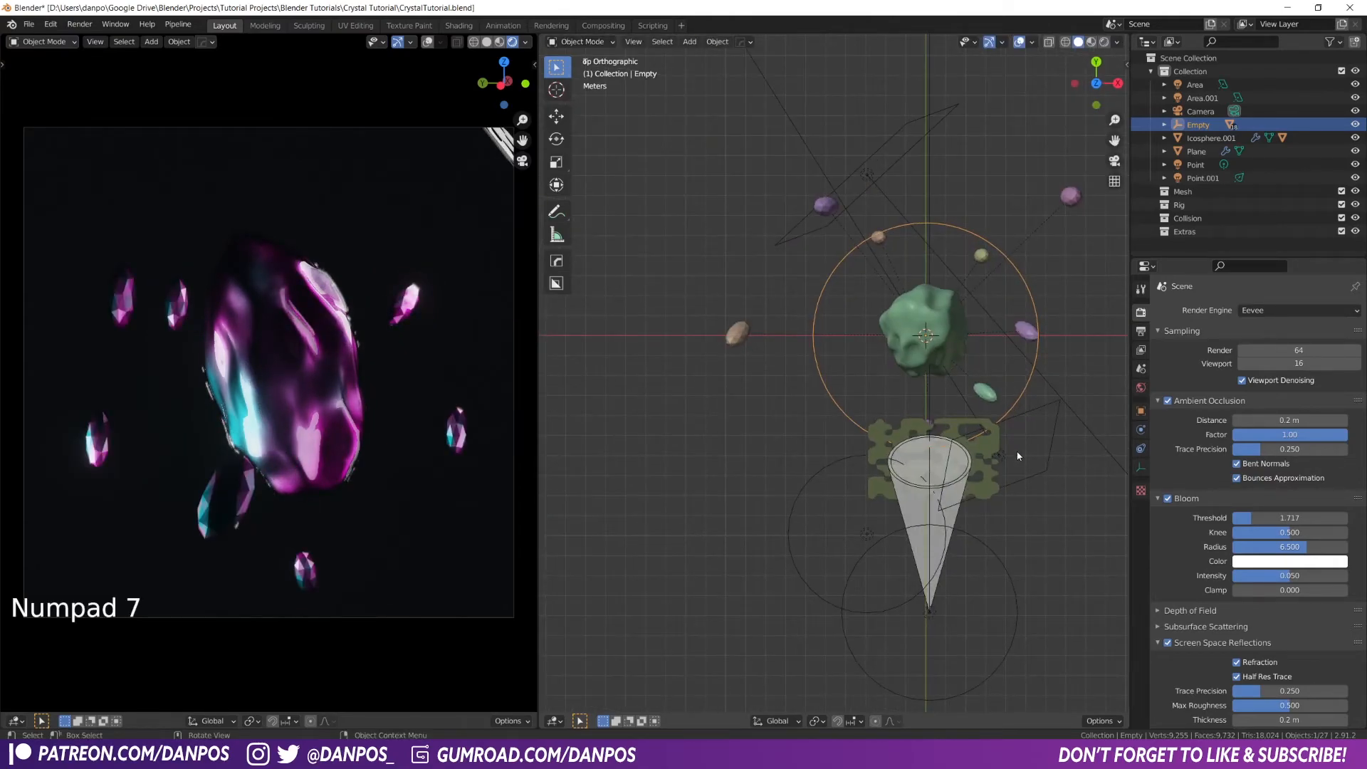
pyautogui.keyDown('shift'); pyautogui.moveTo(984, 430); pyautogui.dragTo(693, 365, button='middle'); pyautogui.keyUp('shift')
pyautogui.scroll(-2, 740, 464)
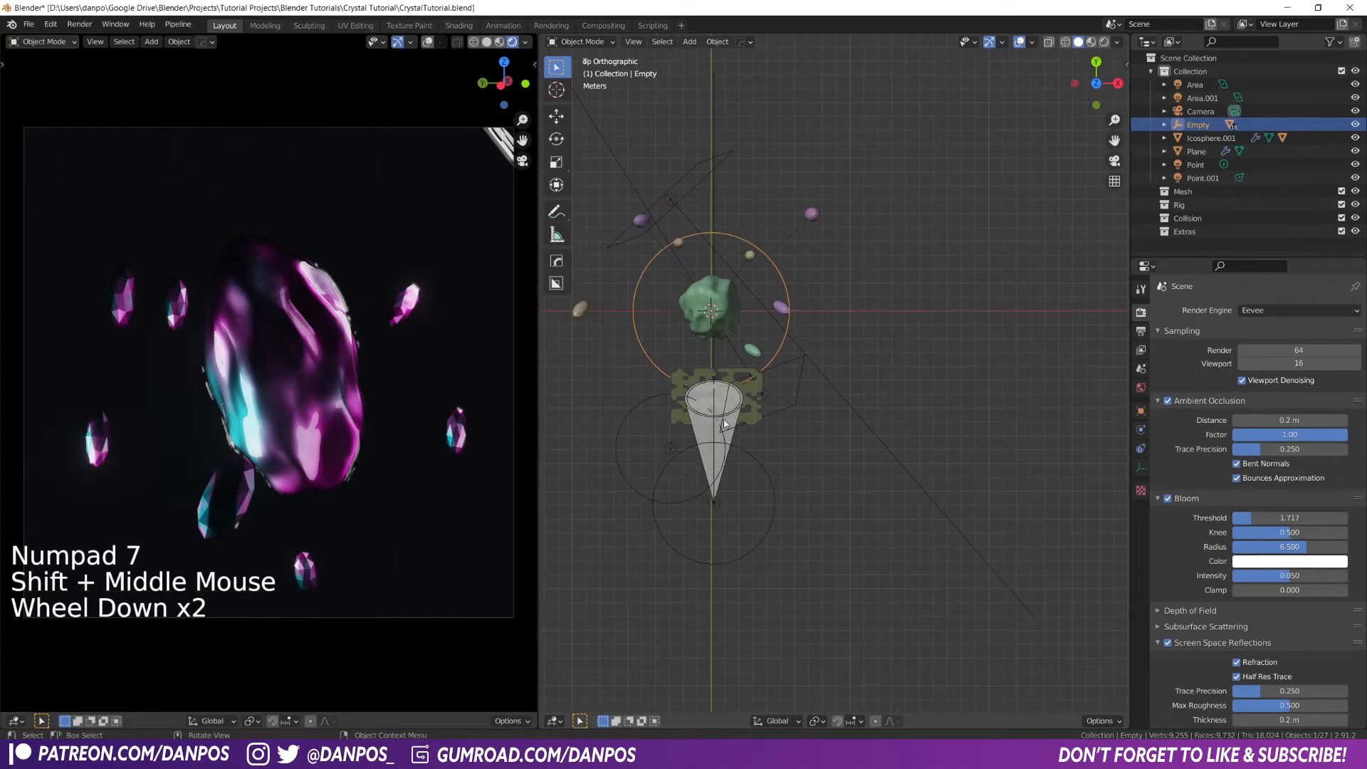
pyautogui.keyDown('shift'); pyautogui.scroll(-4, 758, 484); pyautogui.keyUp('shift')
pyautogui.scroll(-3, 775, 506)
pyautogui.scroll(4, 804, 552)
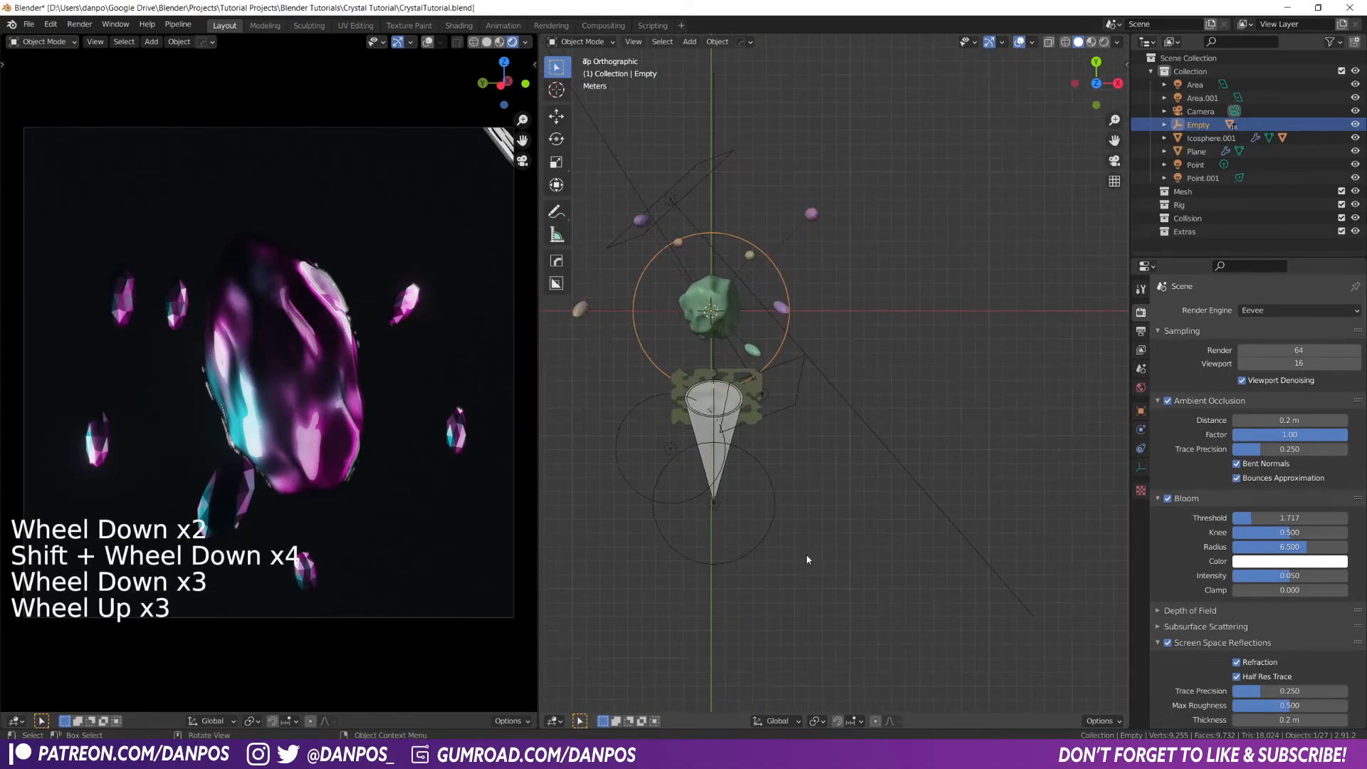
pyautogui.scroll(1, 800, 531)
# Select the camera object in the scene and scale it up by about 3.05
pyautogui.press('KP_0')
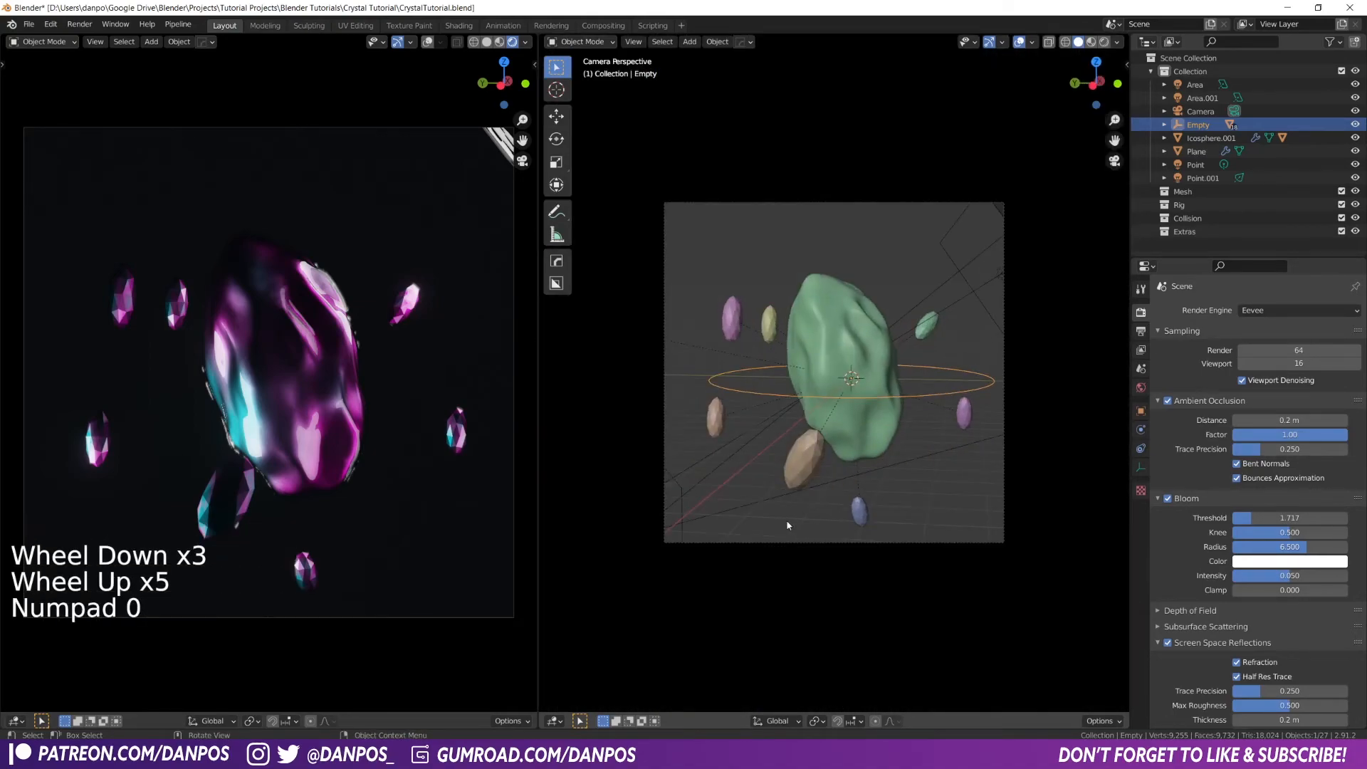
pyautogui.moveTo(800, 530); pyautogui.dragTo(837, 549, button='middle')
pyautogui.scroll(-5, 840, 554)
pyautogui.click(878, 421)
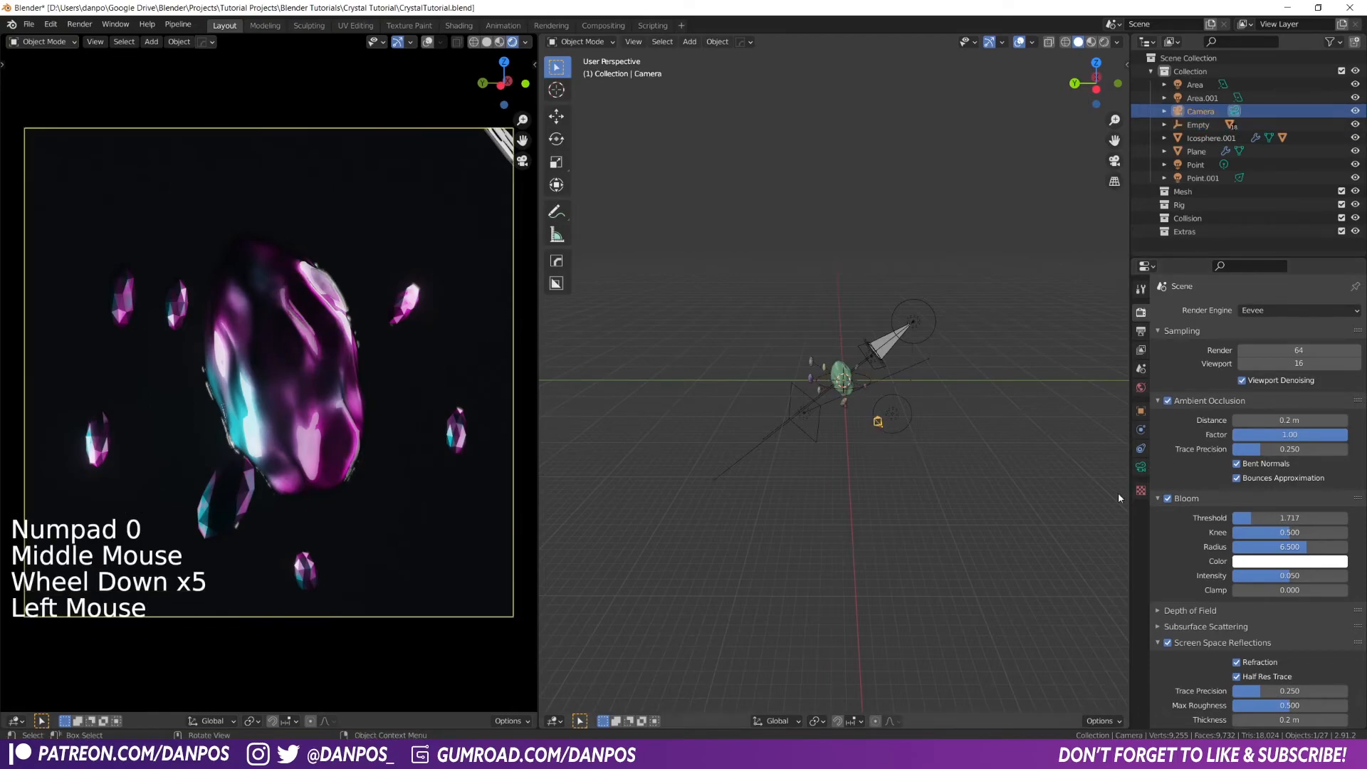
pyautogui.press('s')
pyautogui.click(593, 571)
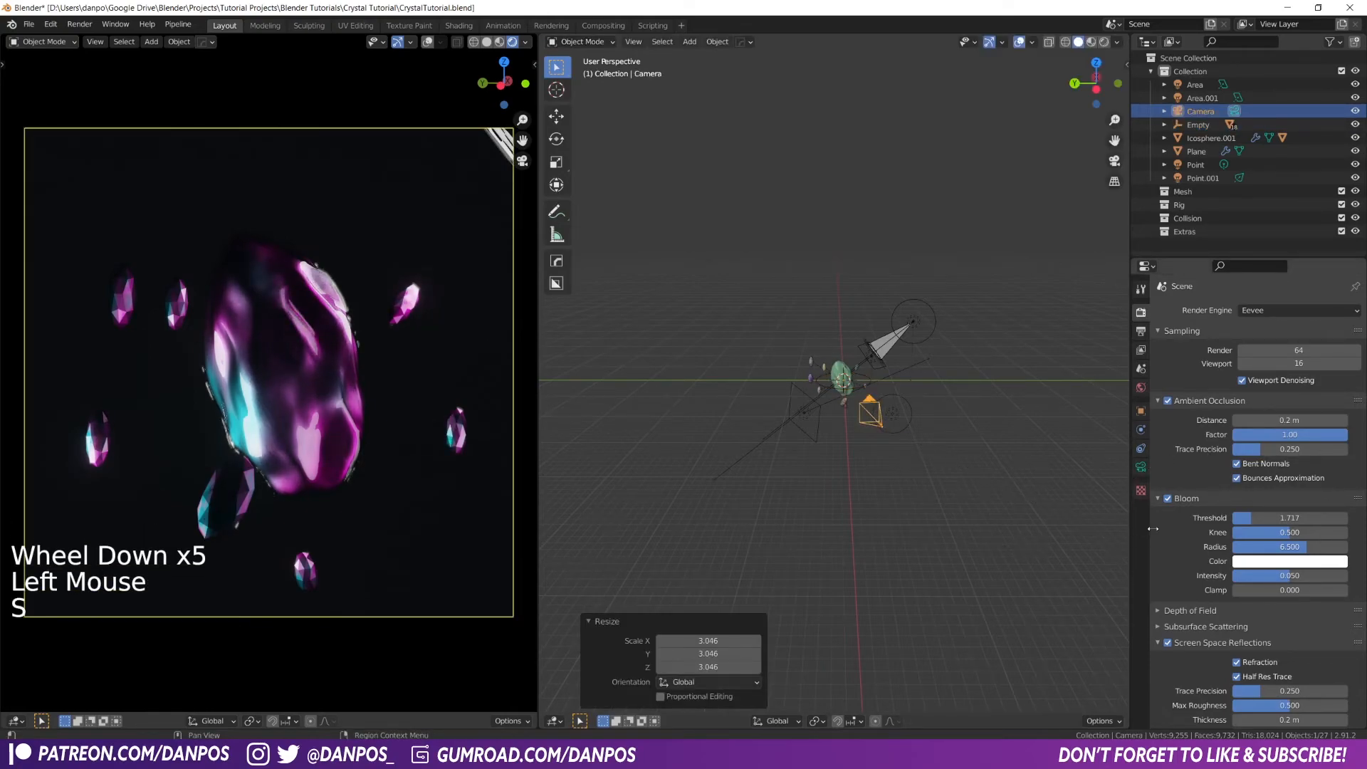
# Set the camera's focal length to 50 mm and look through the camera
pyautogui.click(1142, 466)
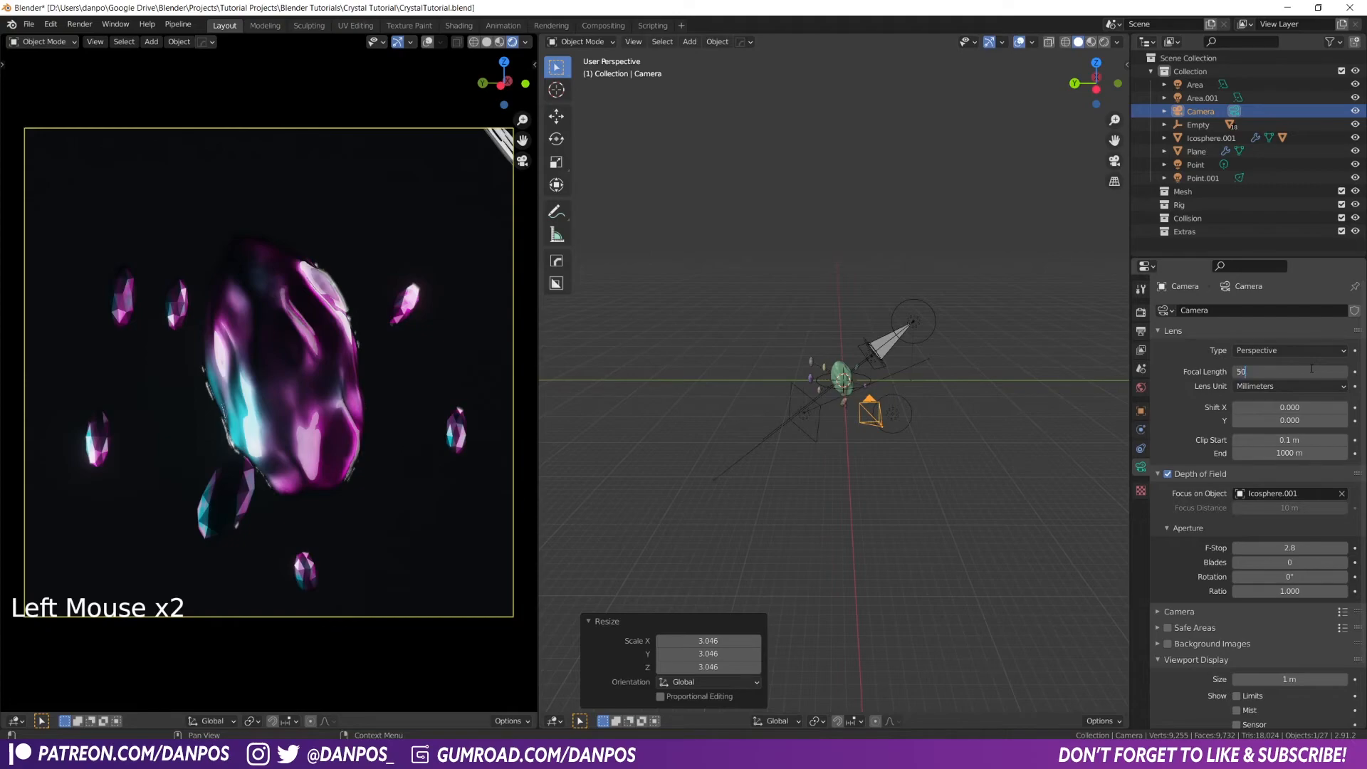
pyautogui.press('Return')
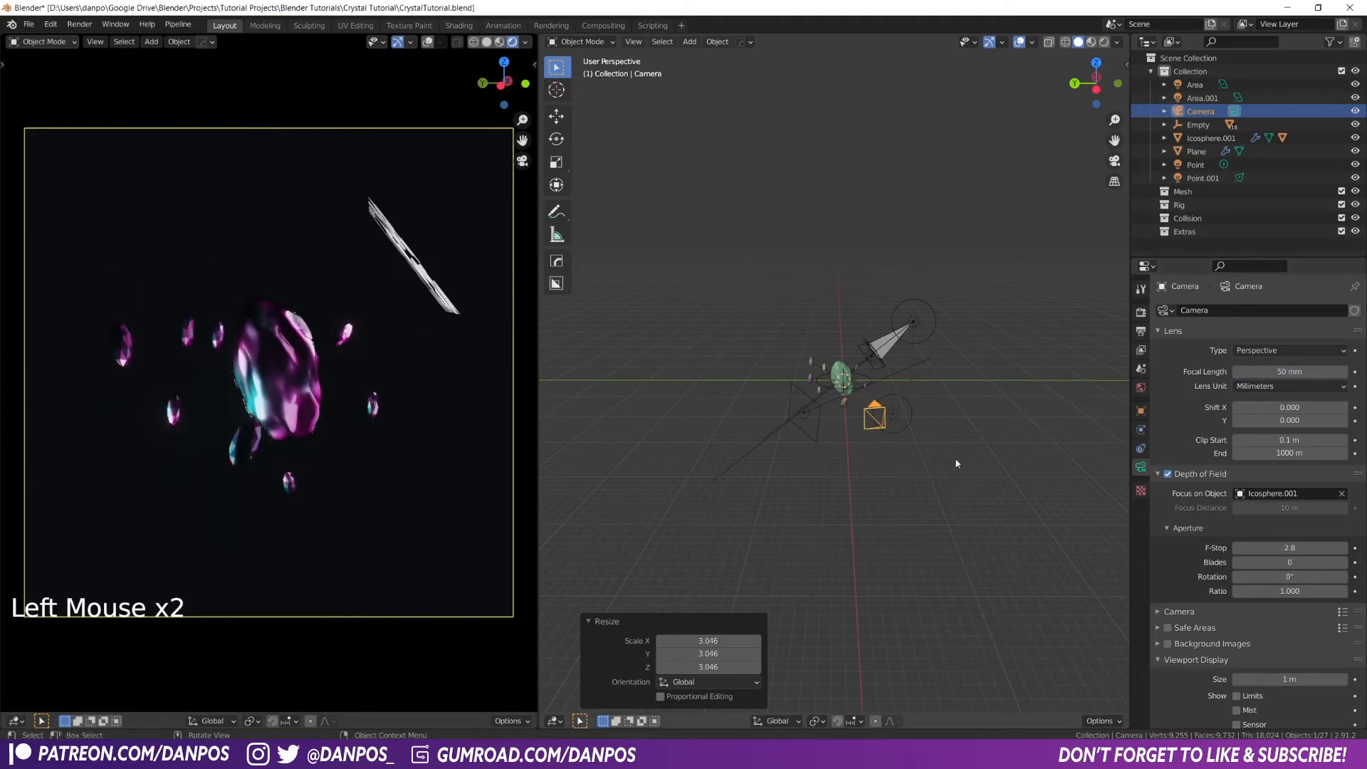
pyautogui.hotkey('shift', '`')
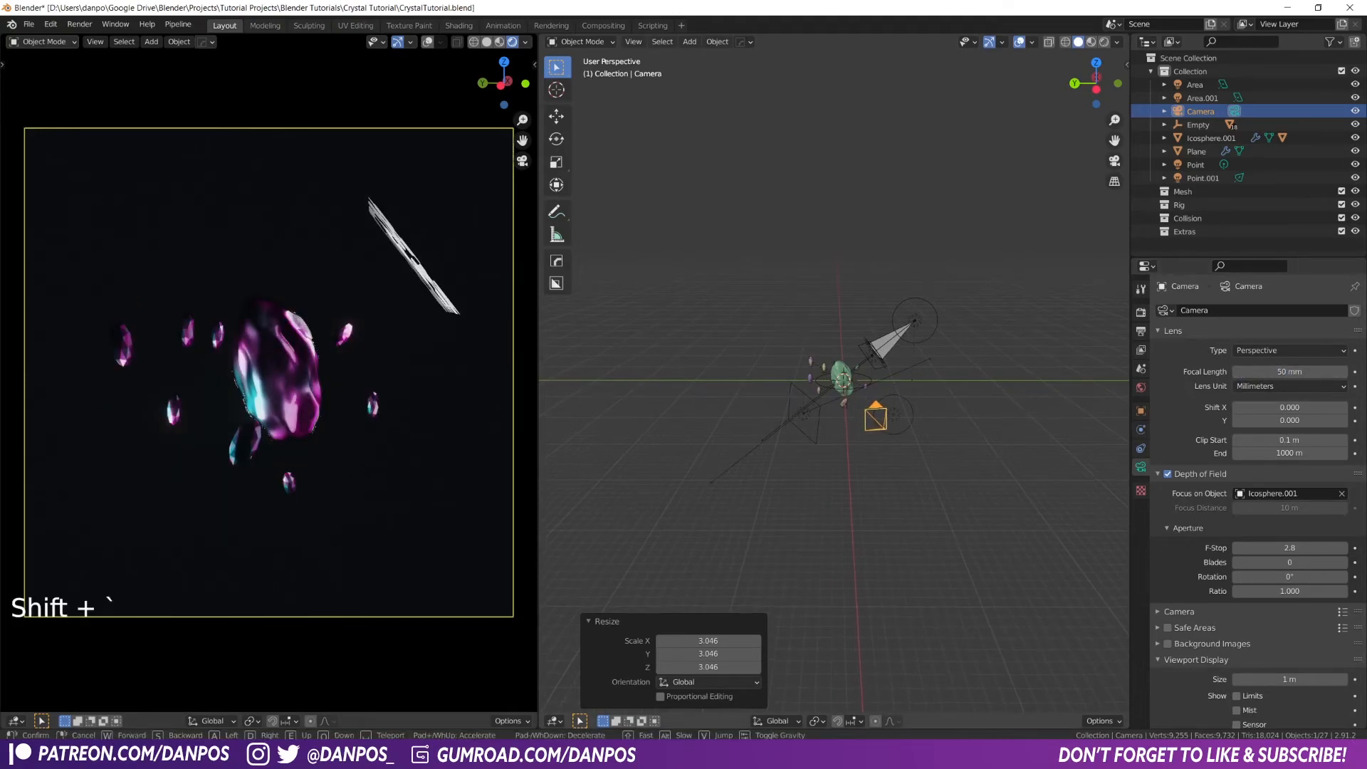
pyautogui.press('KP_0')
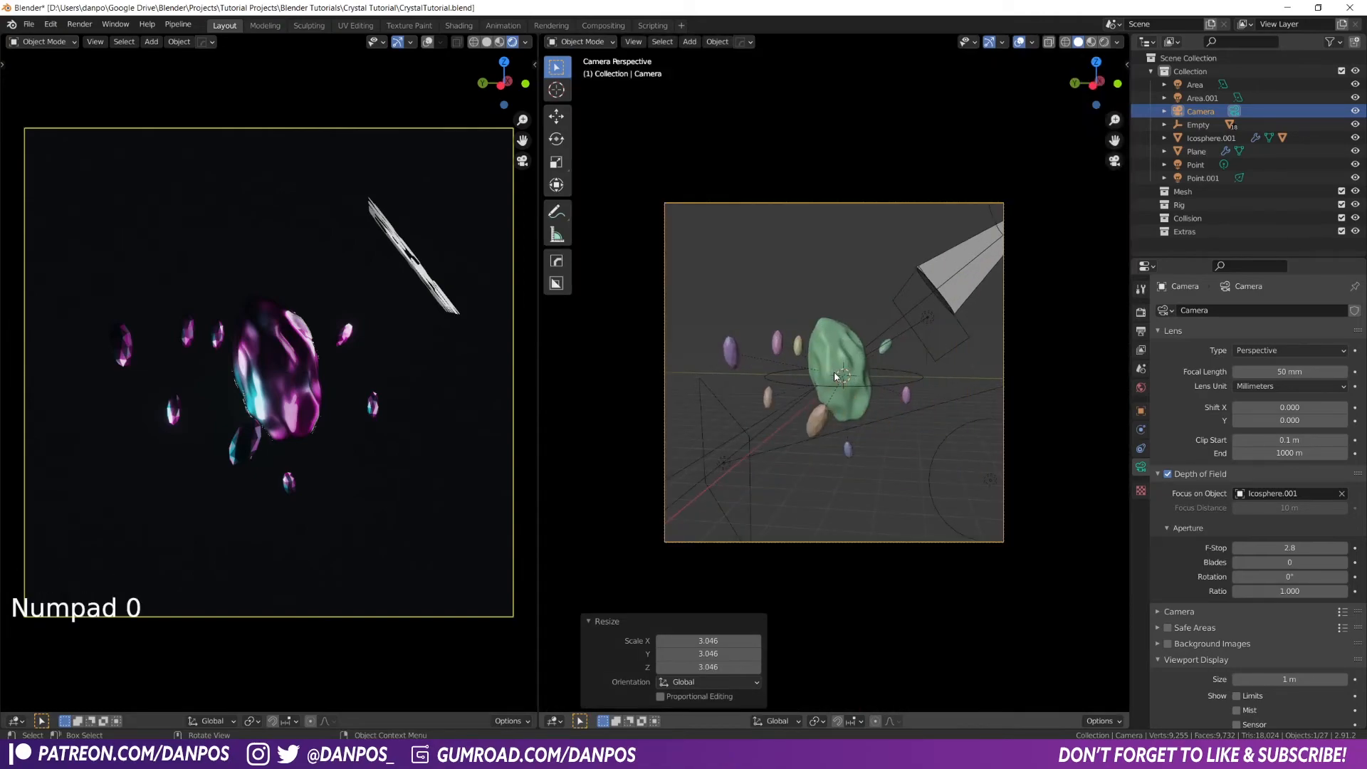
# Reframe the camera with walk navigation, moving it closer so the crystals fill more of the frame with the large crystal near the centre
pyautogui.hotkey('shift', '`')
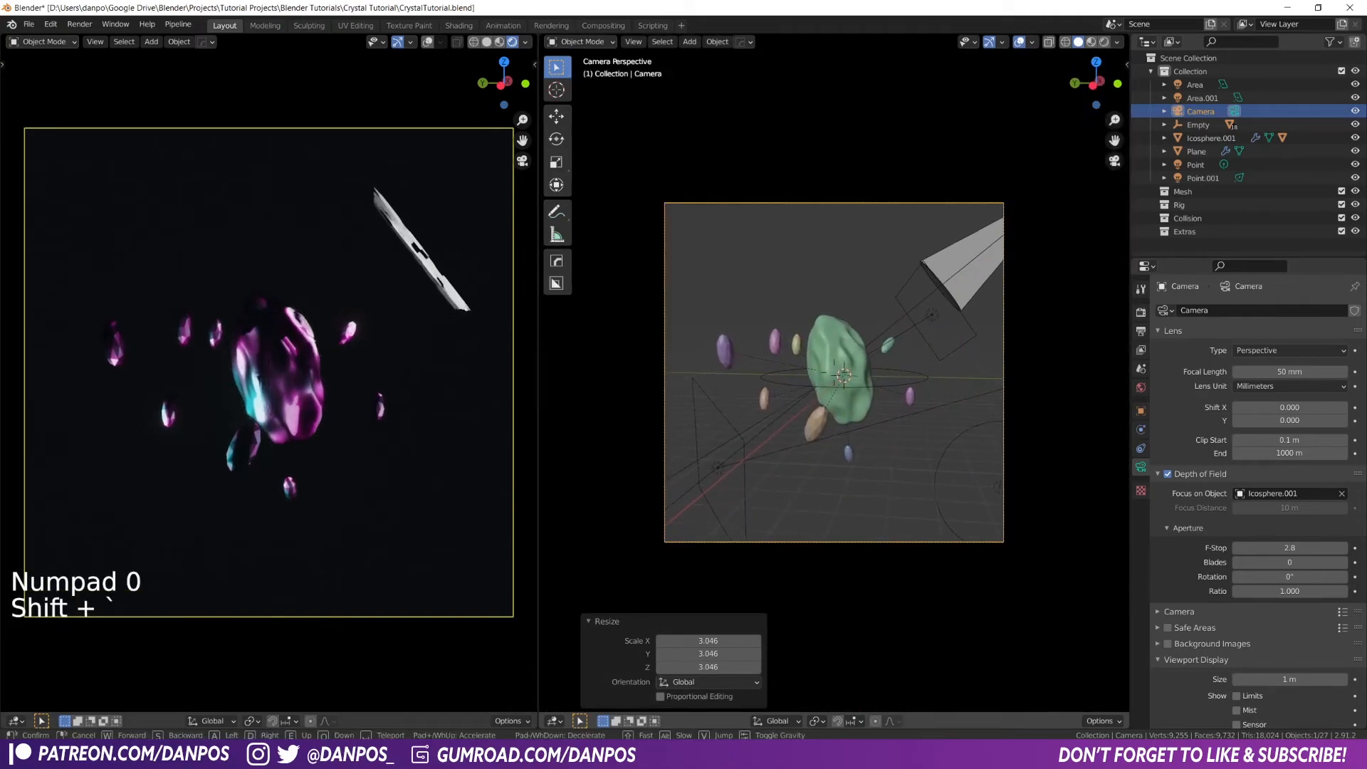
pyautogui.press('w')
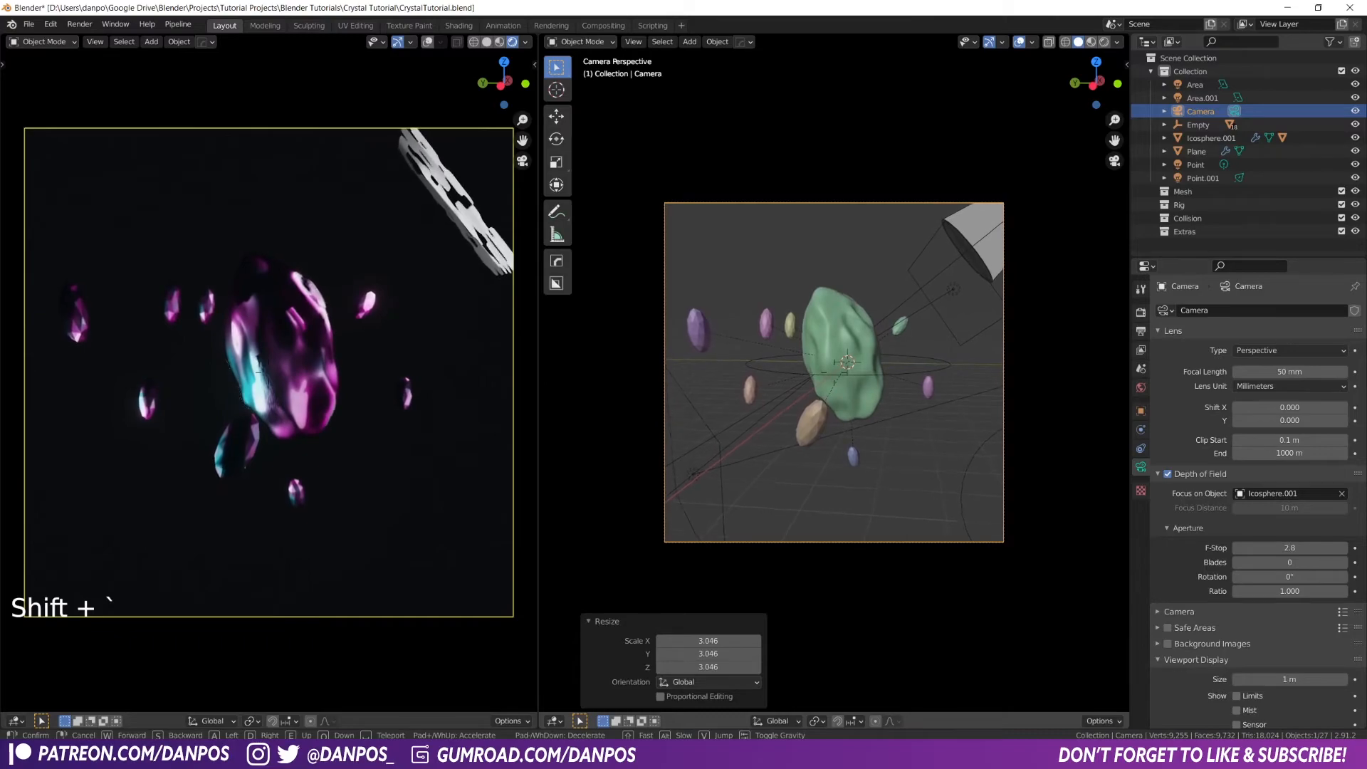
pyautogui.press('w')
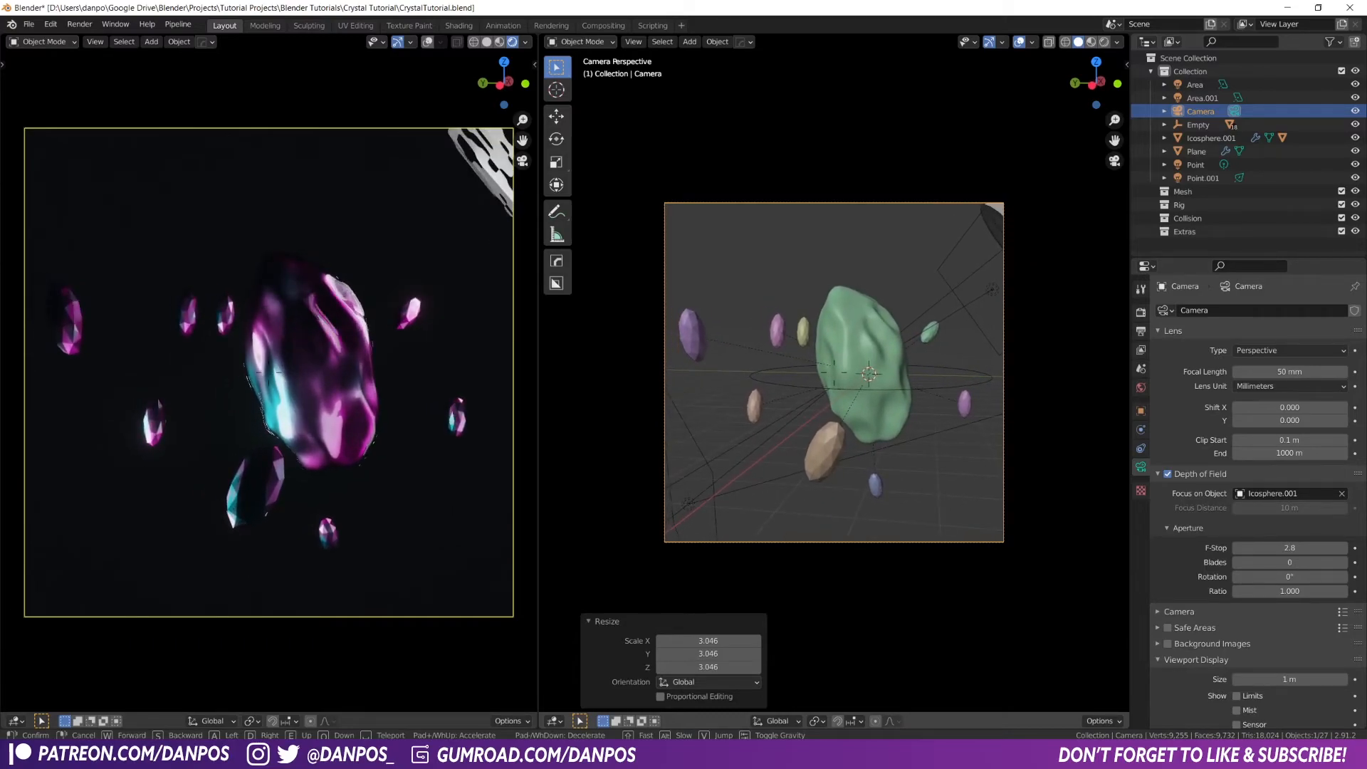
pyautogui.press('w')
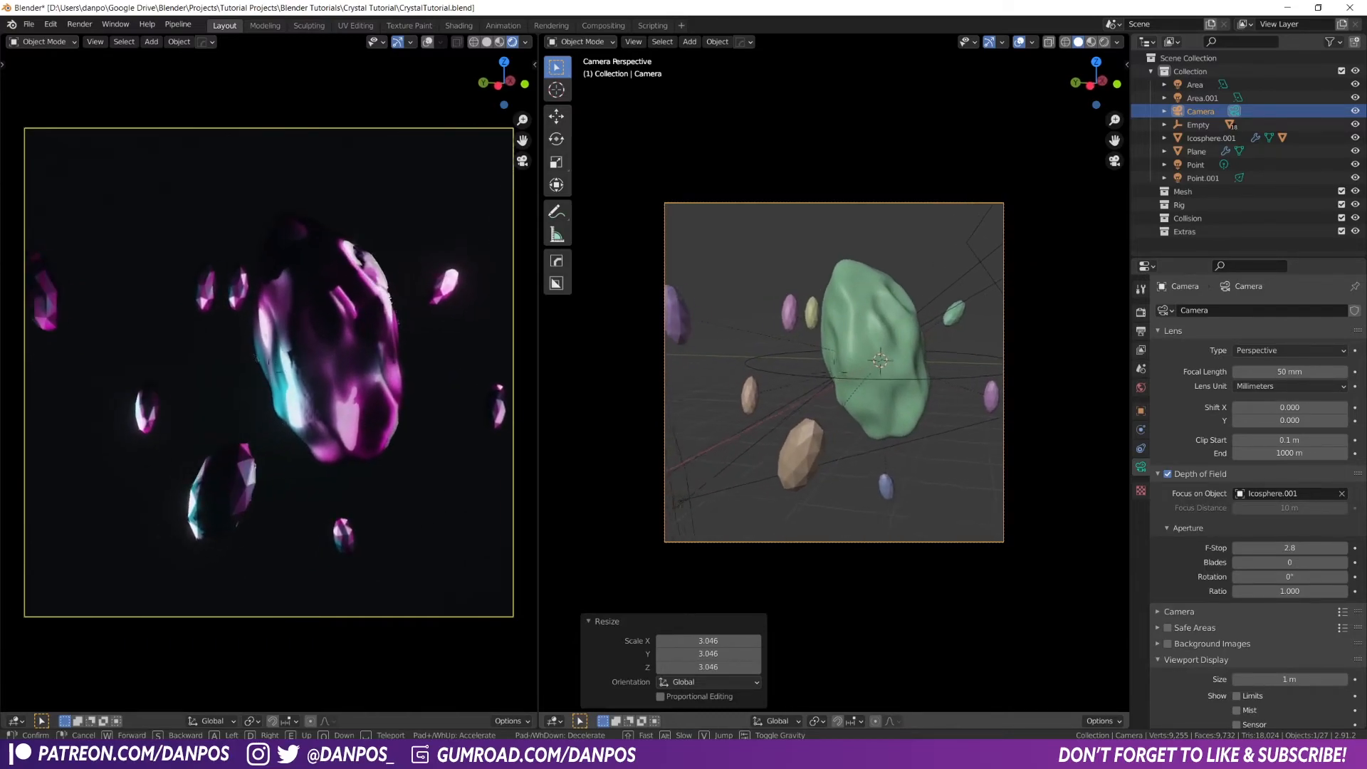
pyautogui.press('w')
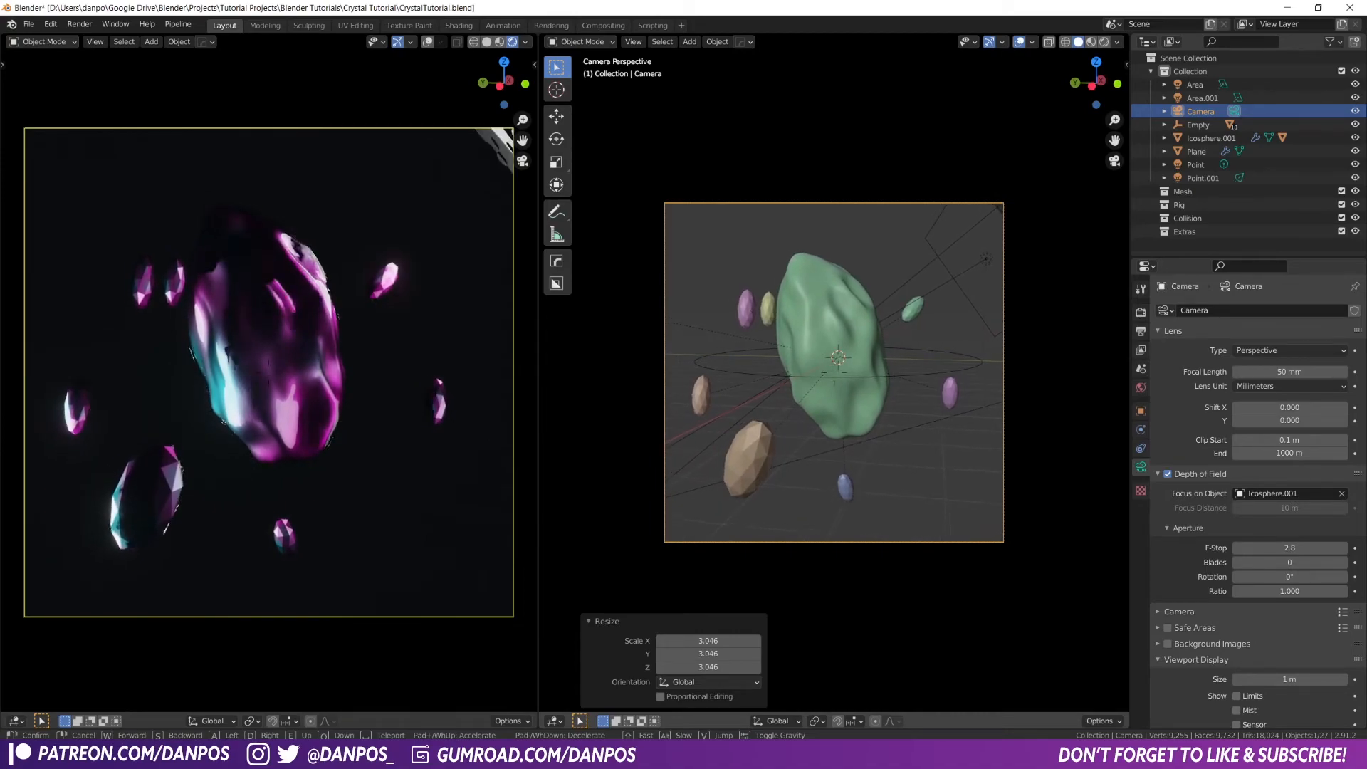
# Move the small crystal Crystal_Outer.005 farther outward from the large crystal, placing it well outside the circle empty
pyautogui.click(746, 315)
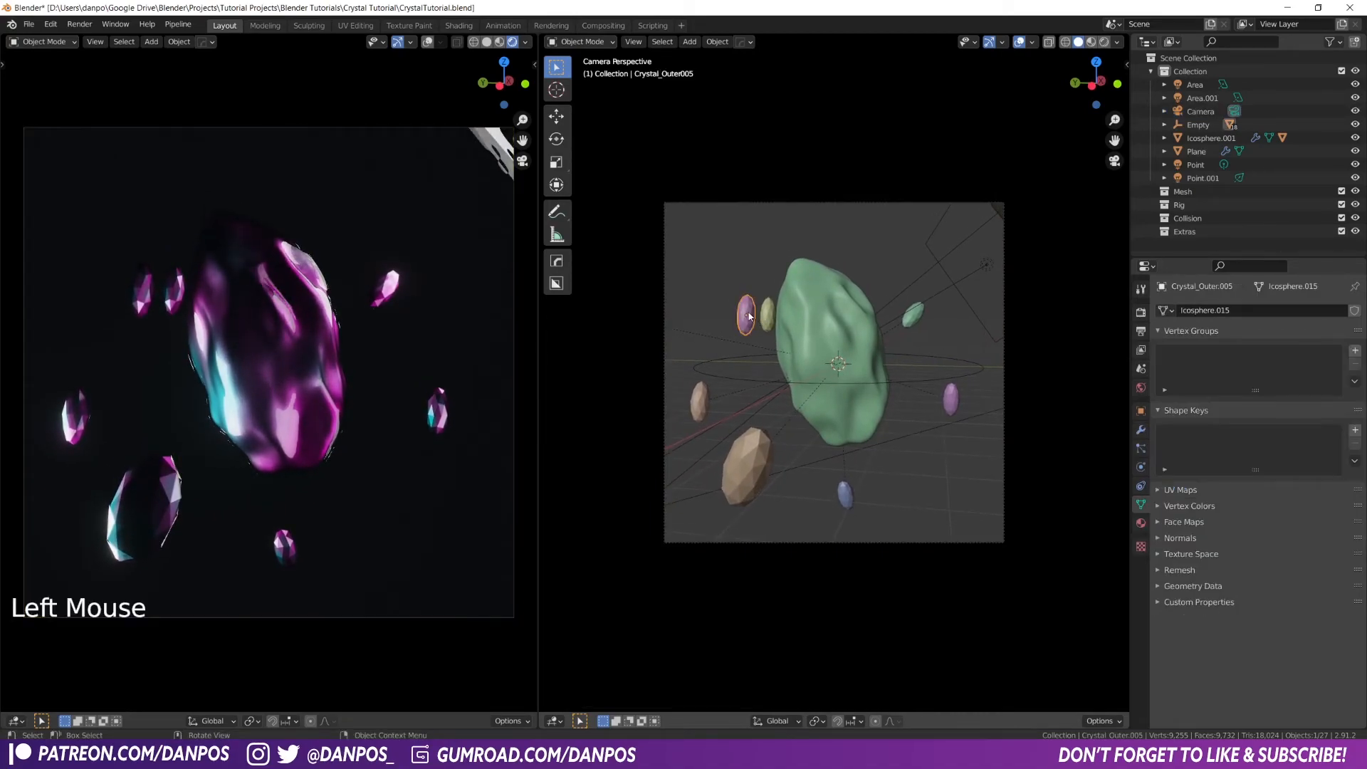
pyautogui.moveTo(746, 314); pyautogui.dragTo(770, 395, button='middle')
pyautogui.press('g')
pyautogui.rightClick(724, 277)
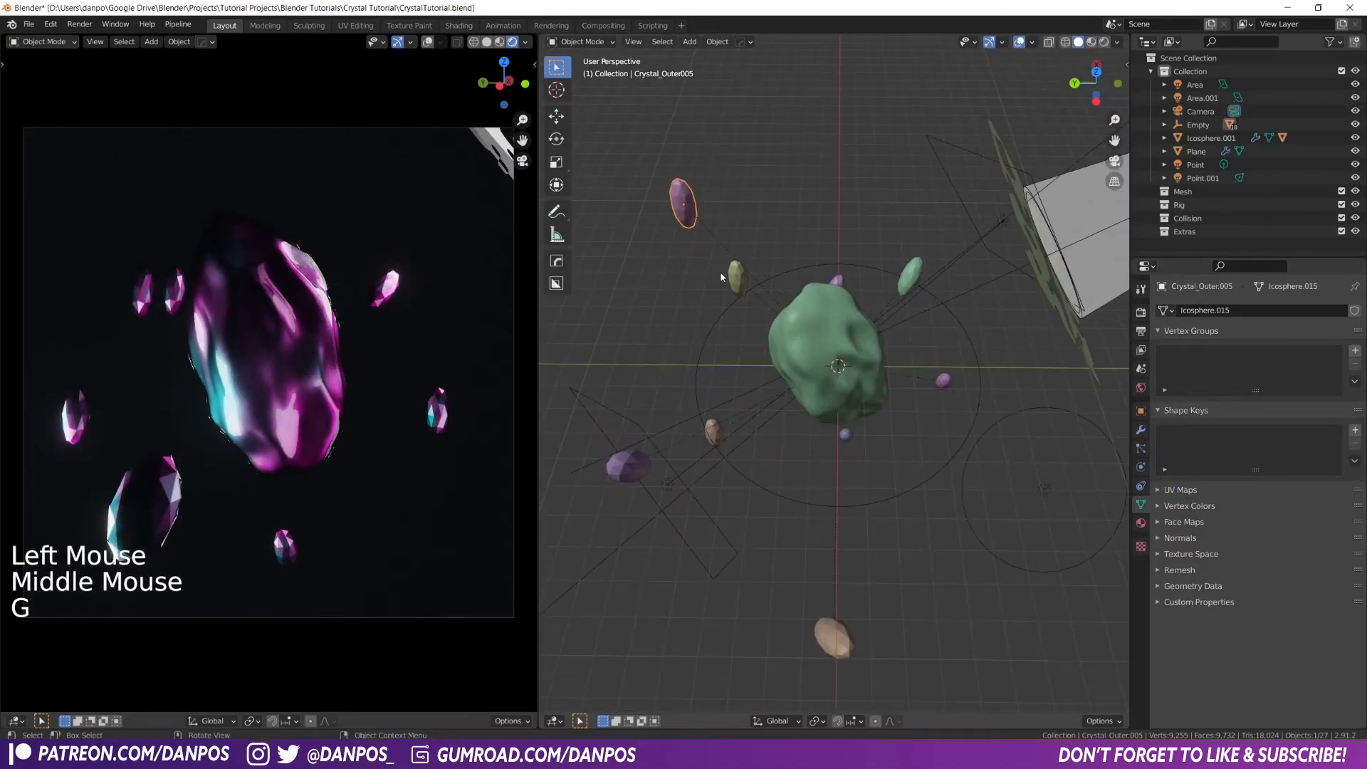
pyautogui.moveTo(724, 278); pyautogui.dragTo(732, 339, button='middle')
pyautogui.press('g')
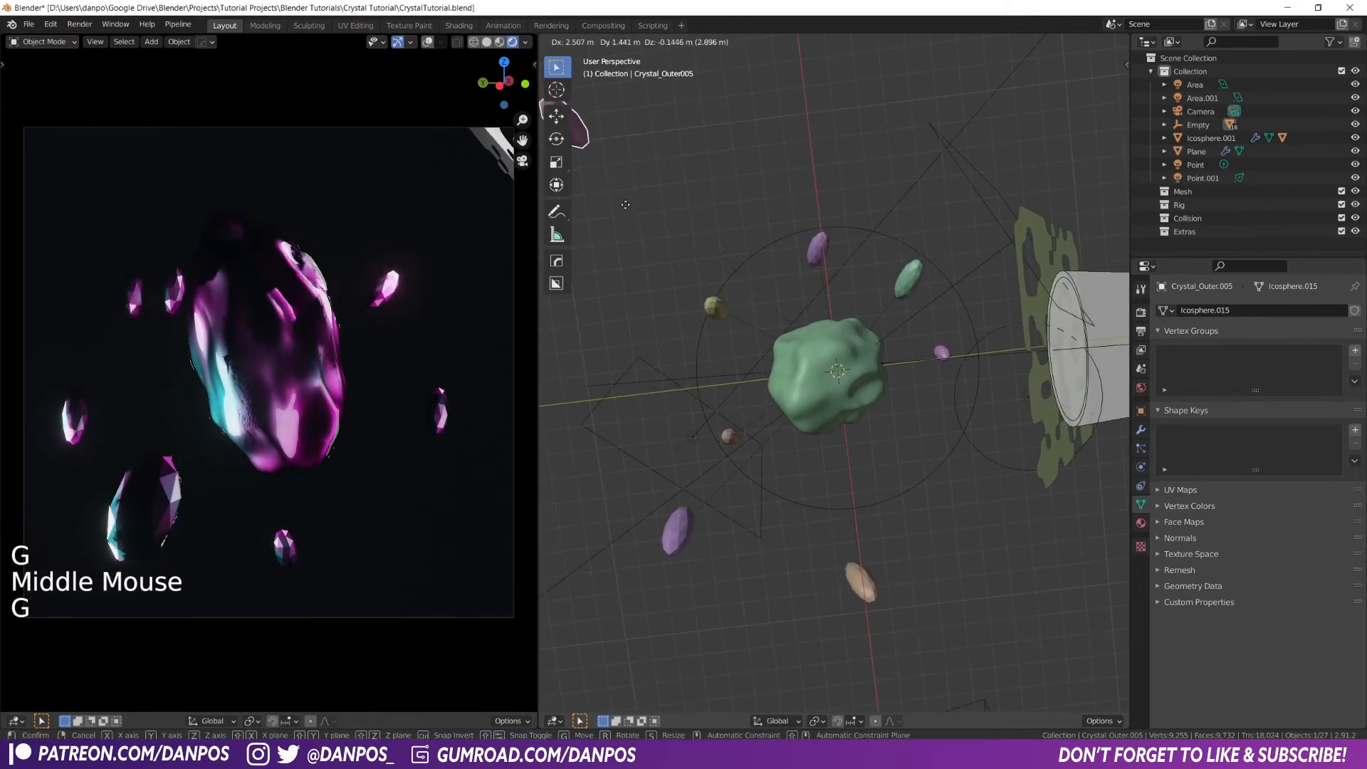
pyautogui.click(594, 195)
# Select the circle empty and try rotating it about the global Z axis with its parented crystals
pyautogui.click(844, 225)
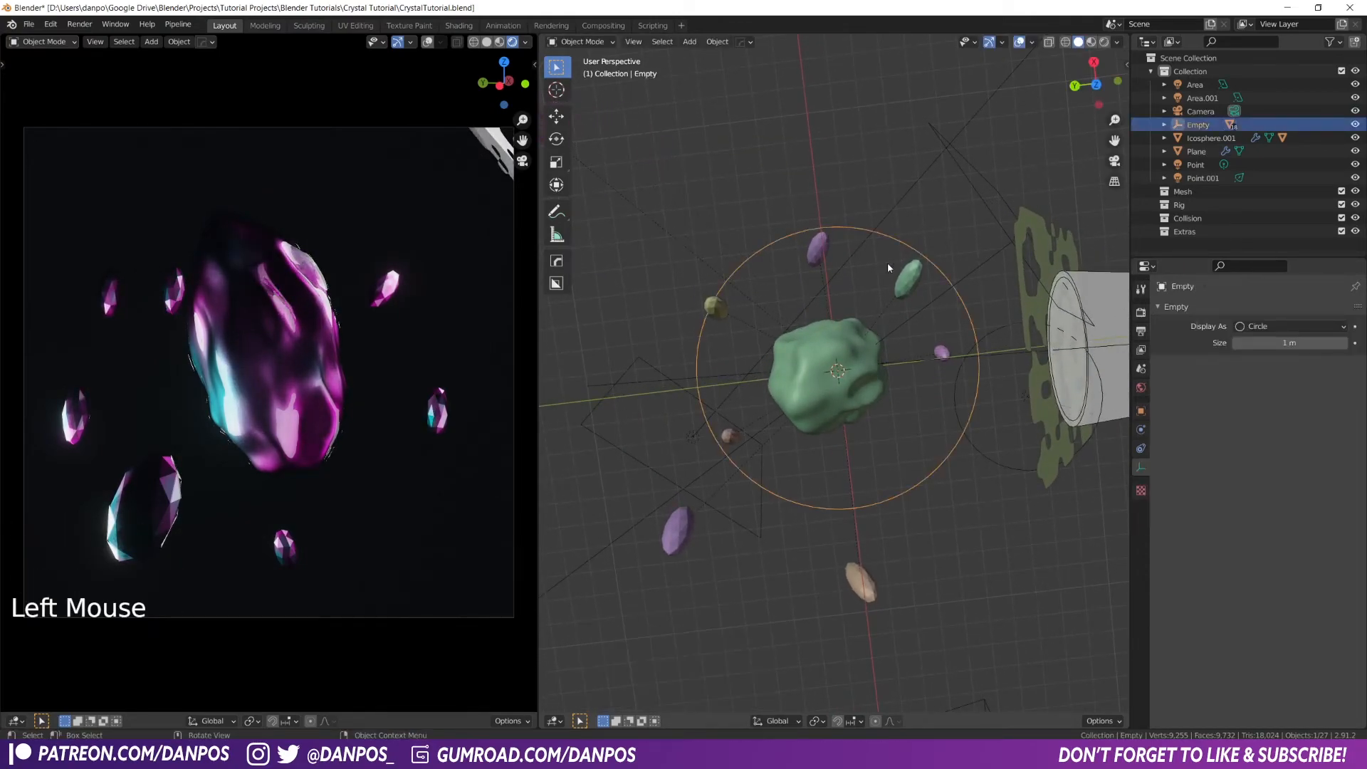
pyautogui.press('r')
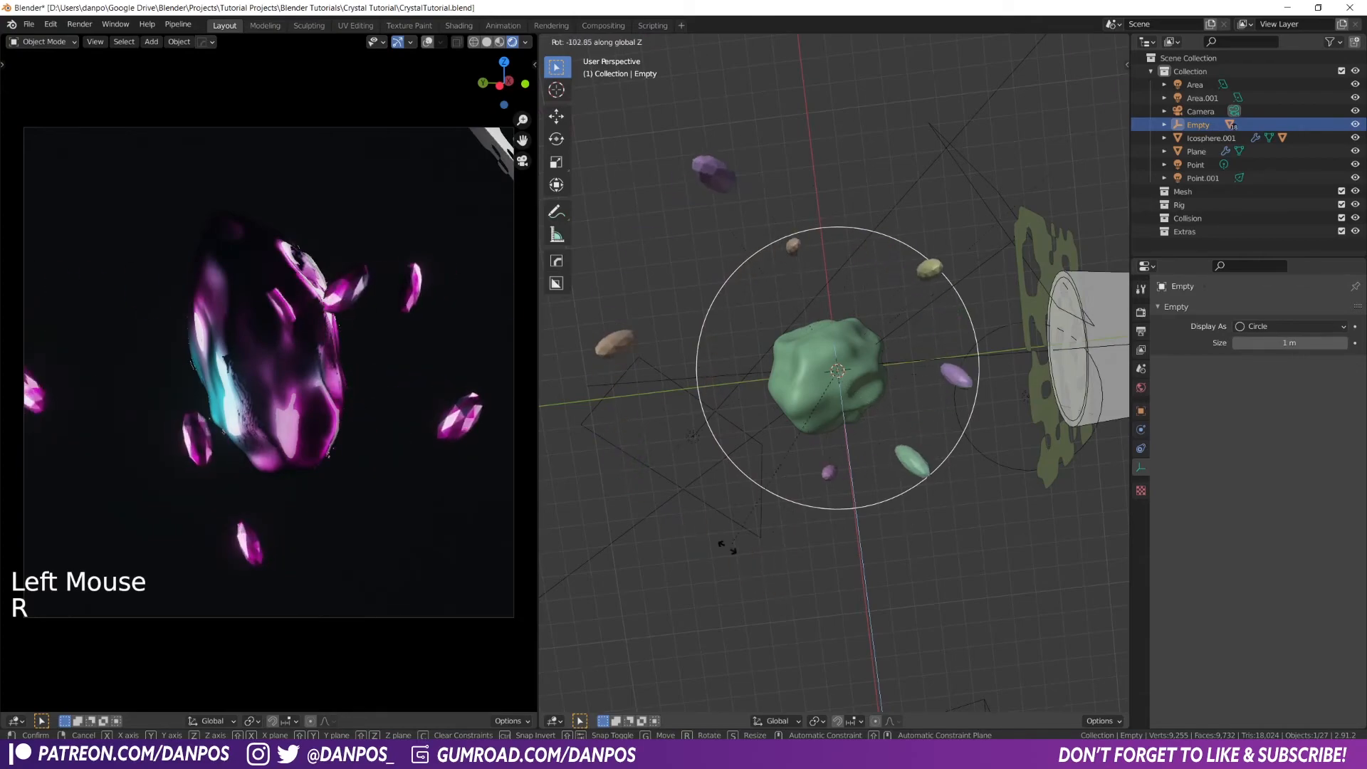
pyautogui.click(1210, 491)
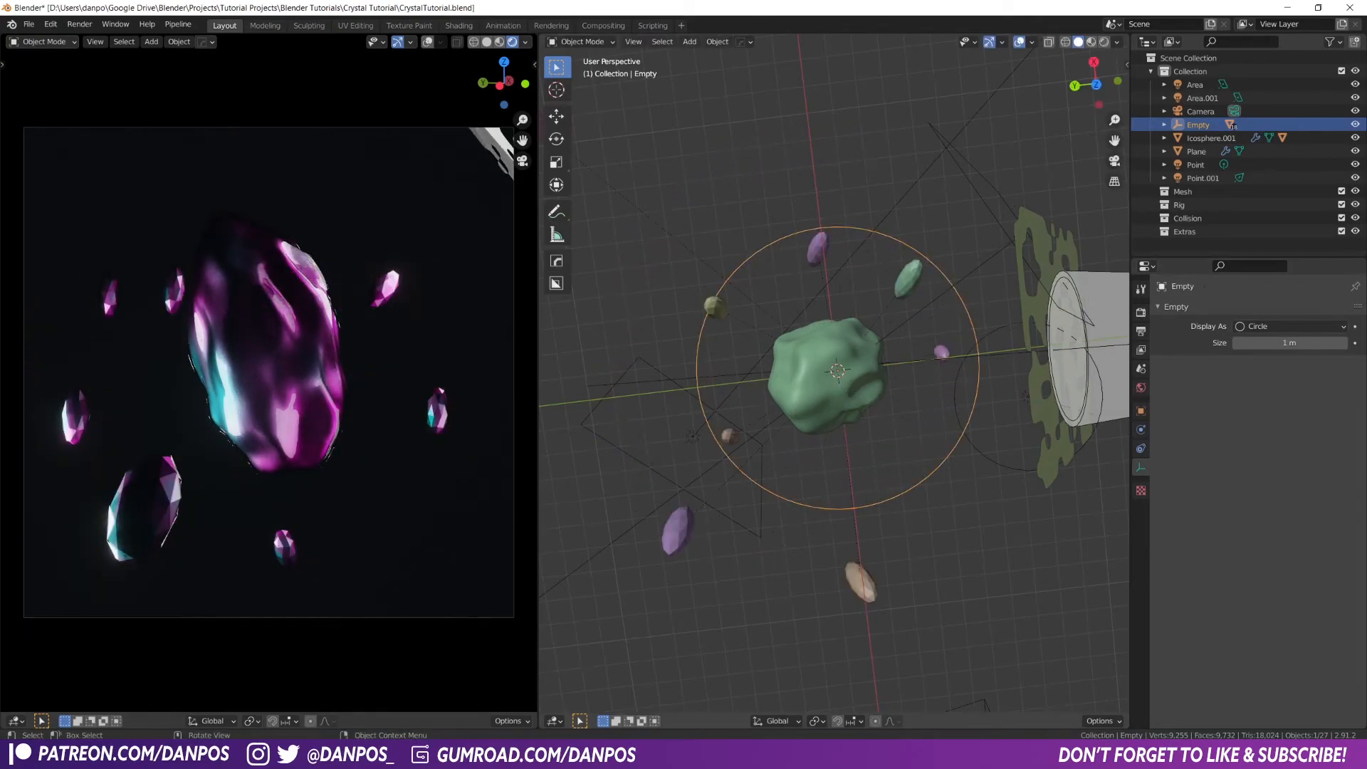
# Split off a narrow area below the 3D viewport and turn it into a Timeline showing the whole frame range
pyautogui.moveTo(541, 725); pyautogui.dragTo(541, 611)
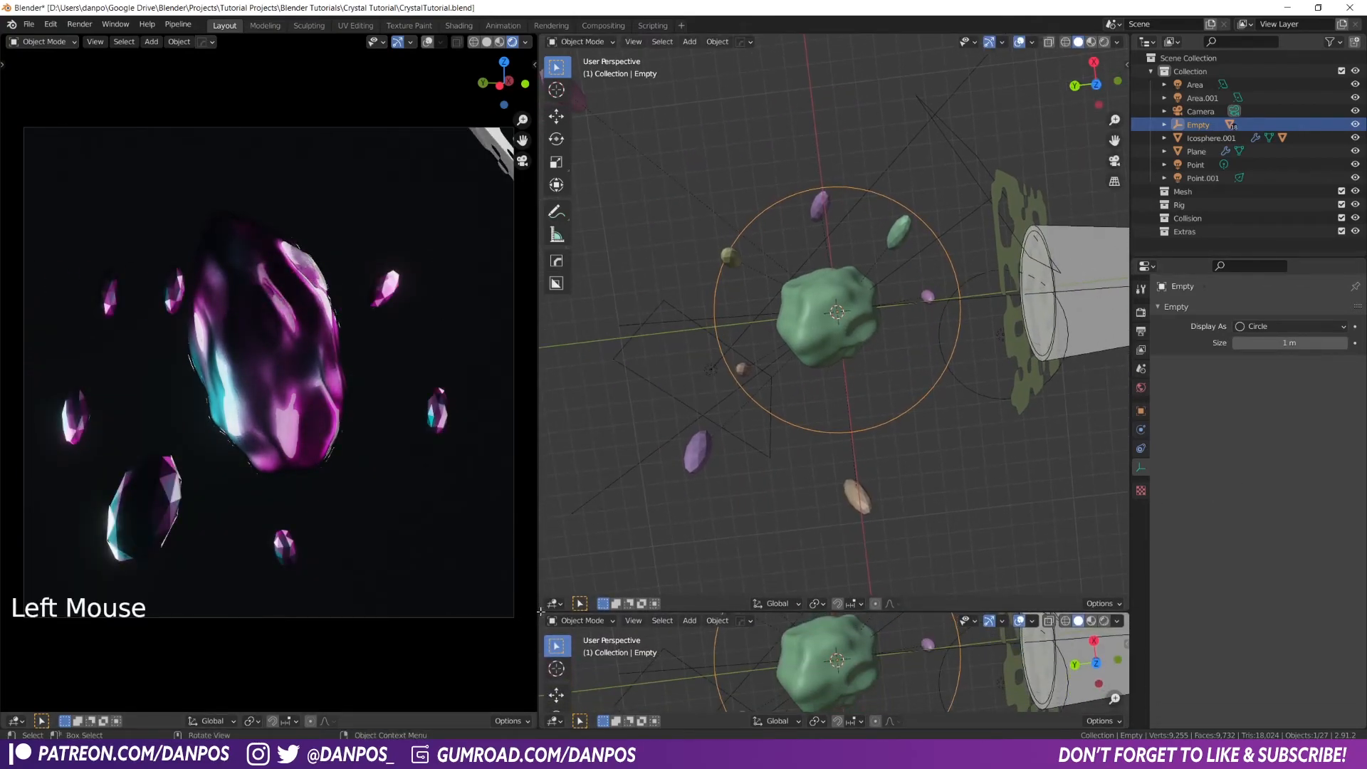
pyautogui.click(554, 721)
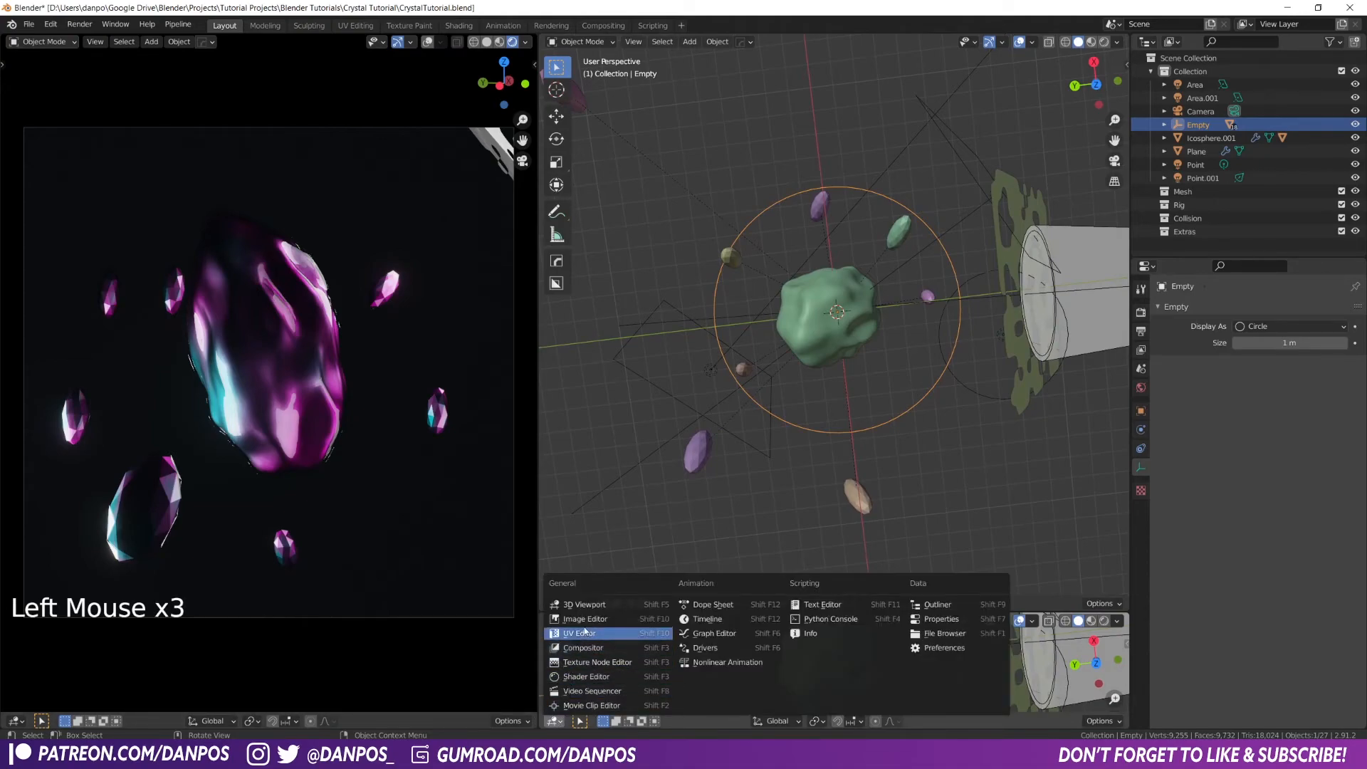
pyautogui.click(683, 619)
pyautogui.scroll(-4, 926, 662)
pyautogui.moveTo(947, 662); pyautogui.dragTo(966, 664, button='middle')
# Set the current frame to 1 and insert a Rotation keyframe on the circle empty
pyautogui.moveTo(732, 624); pyautogui.dragTo(726, 625)
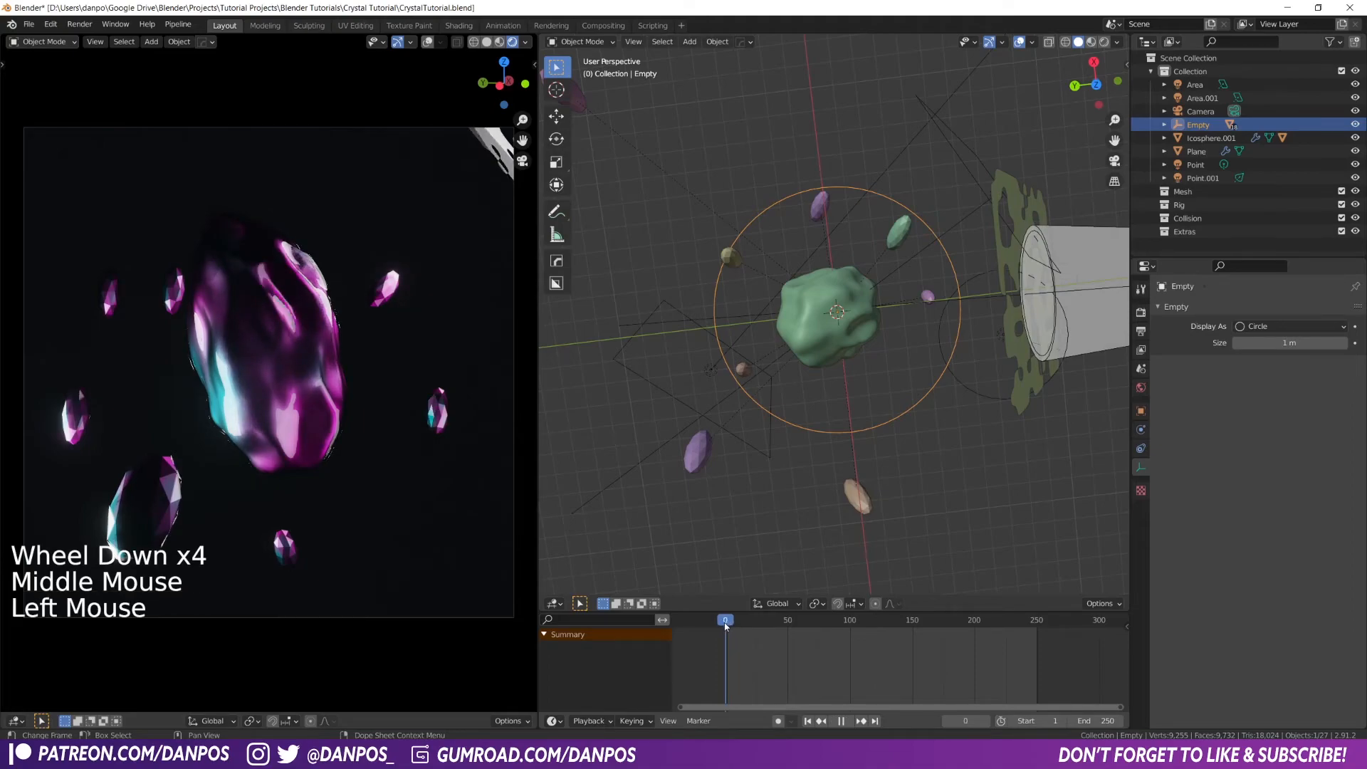
pyautogui.press('Right')
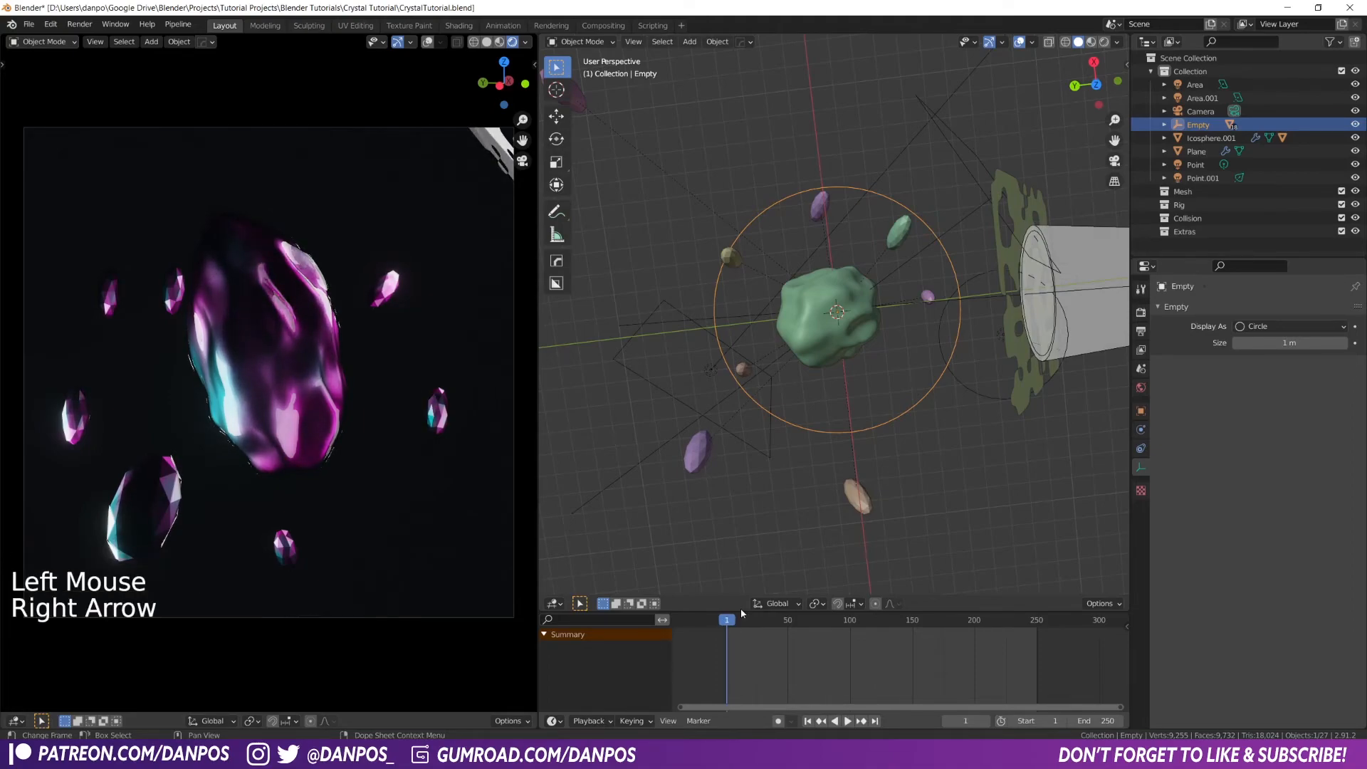
pyautogui.moveTo(812, 512); pyautogui.dragTo(798, 415, button='middle')
pyautogui.moveTo(843, 396)
pyautogui.mouseDown(button='middle')
pyautogui.moveTo(858, 391)
pyautogui.moveTo(839, 387)
pyautogui.moveTo(836, 408)
pyautogui.mouseUp(button='middle')
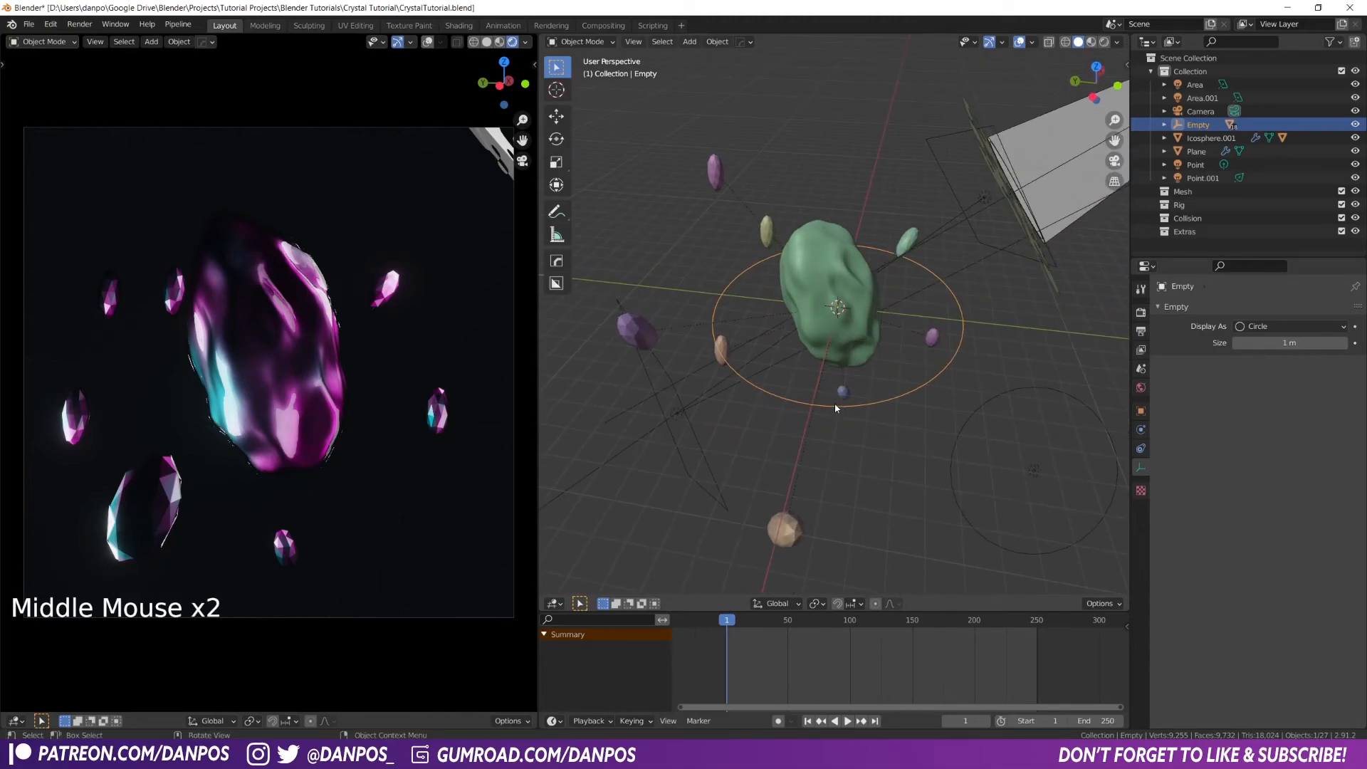
pyautogui.press('i')
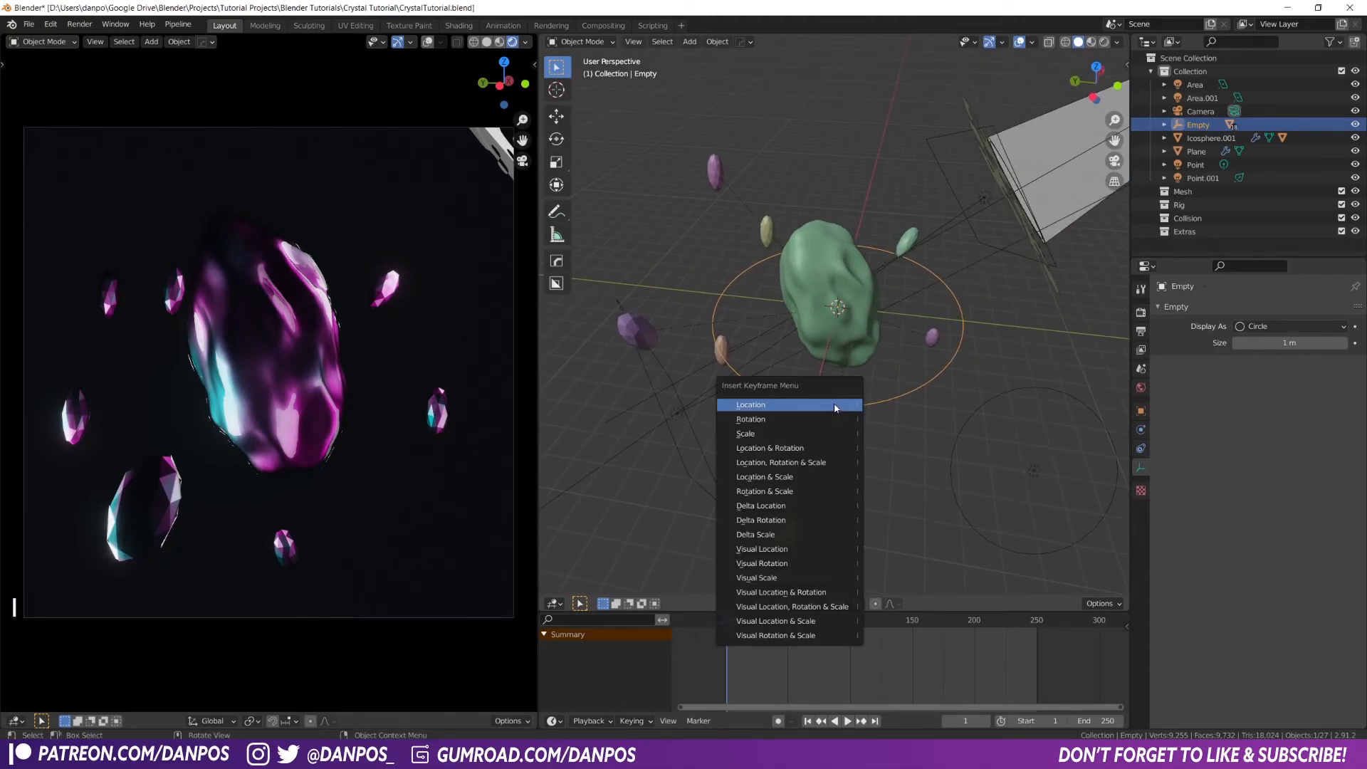
pyautogui.click(820, 419)
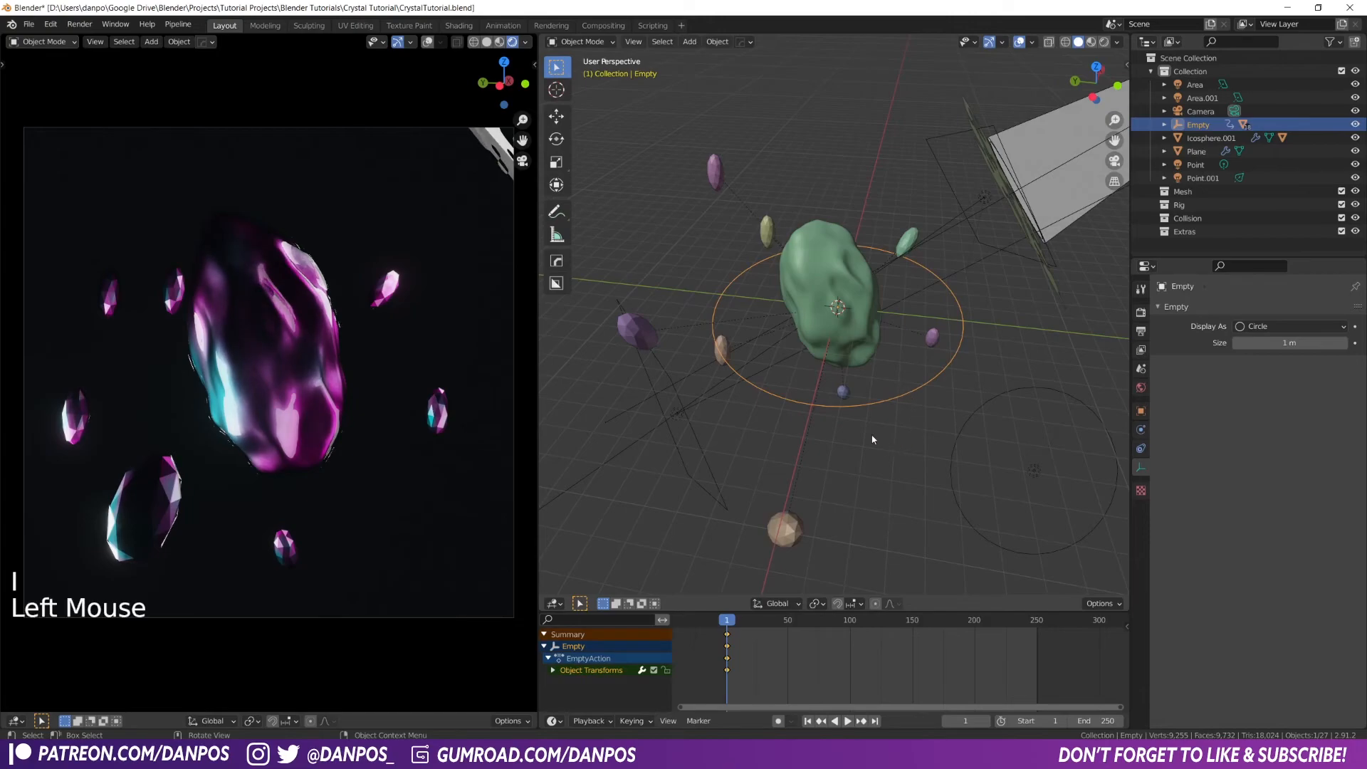
pyautogui.click(840, 472)
pyautogui.click(920, 395)
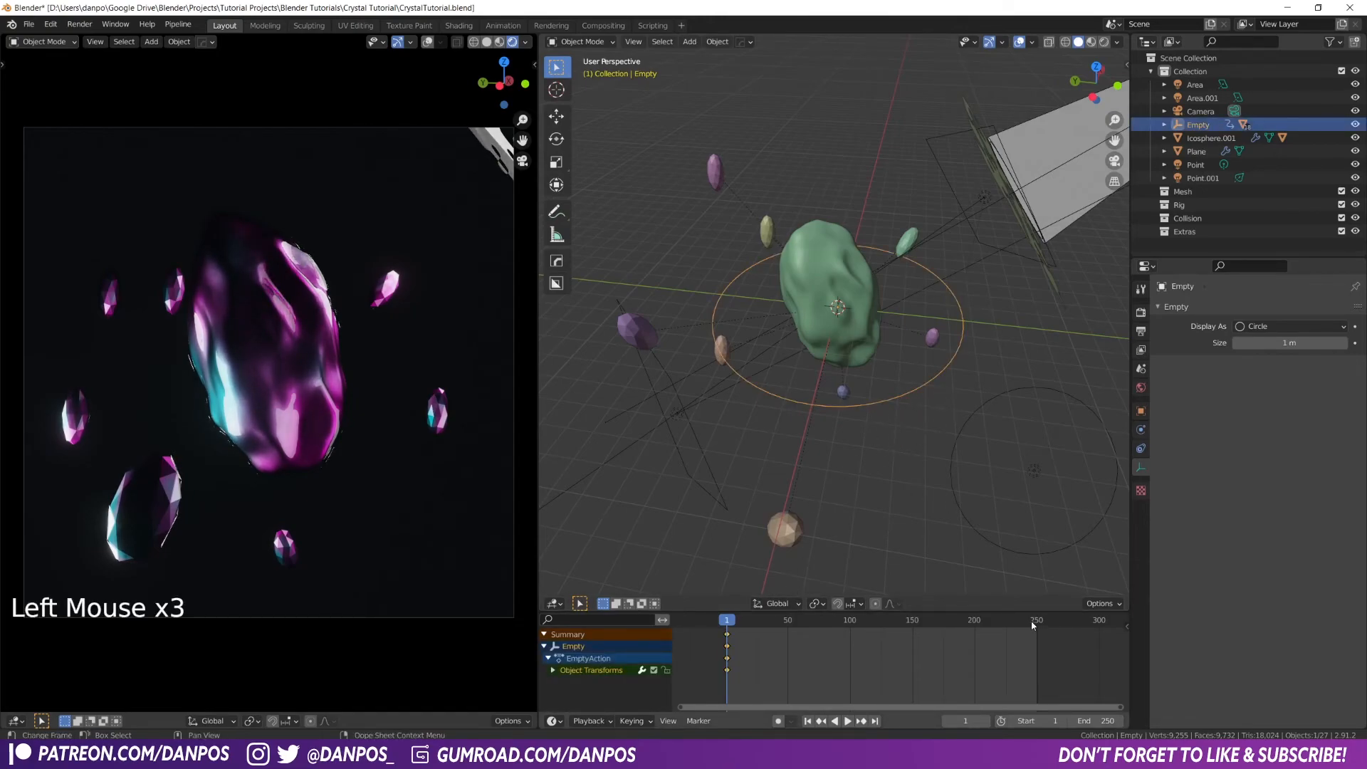
# At frame 250, rotate the circle empty 359° about the global Z axis and insert a Rotation keyframe
pyautogui.moveTo(1033, 626); pyautogui.dragTo(1036, 625)
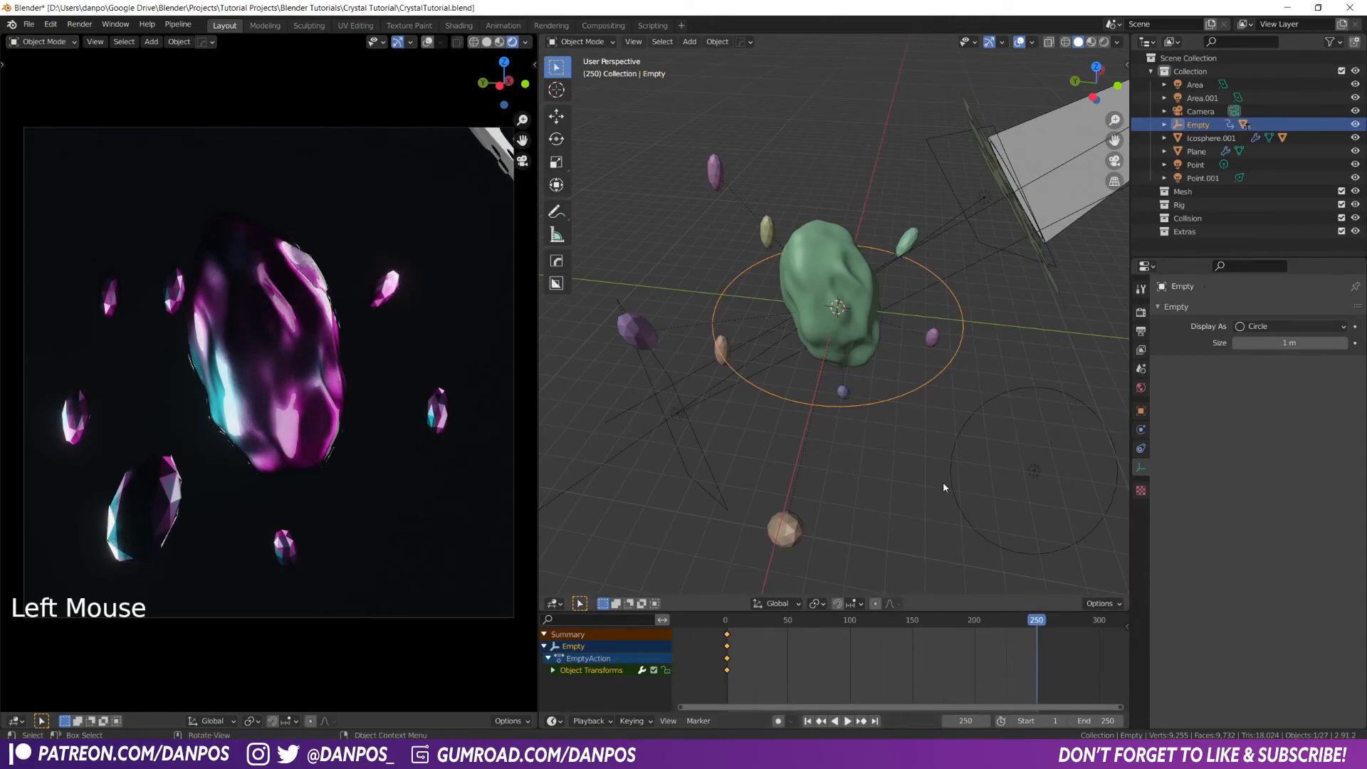
pyautogui.write('rz')
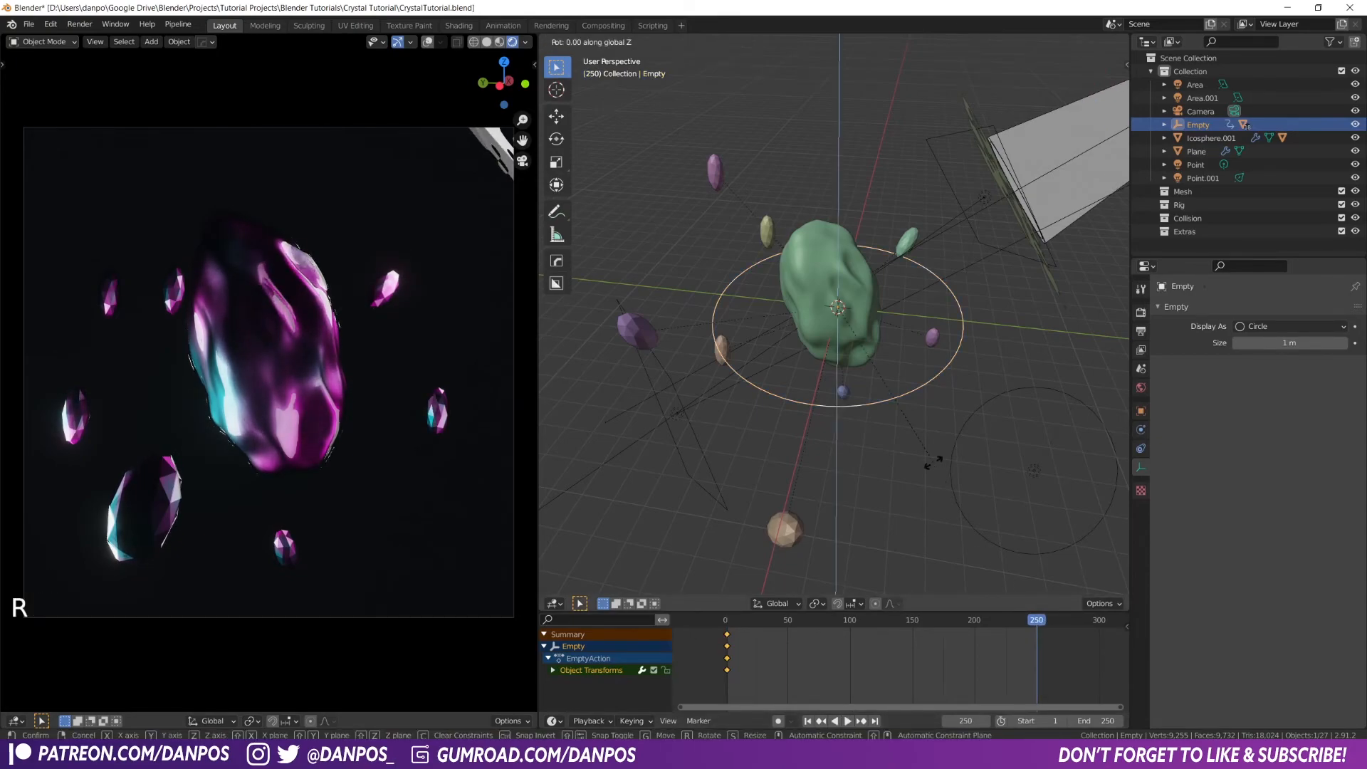
pyautogui.write('359')
pyautogui.press('Return')
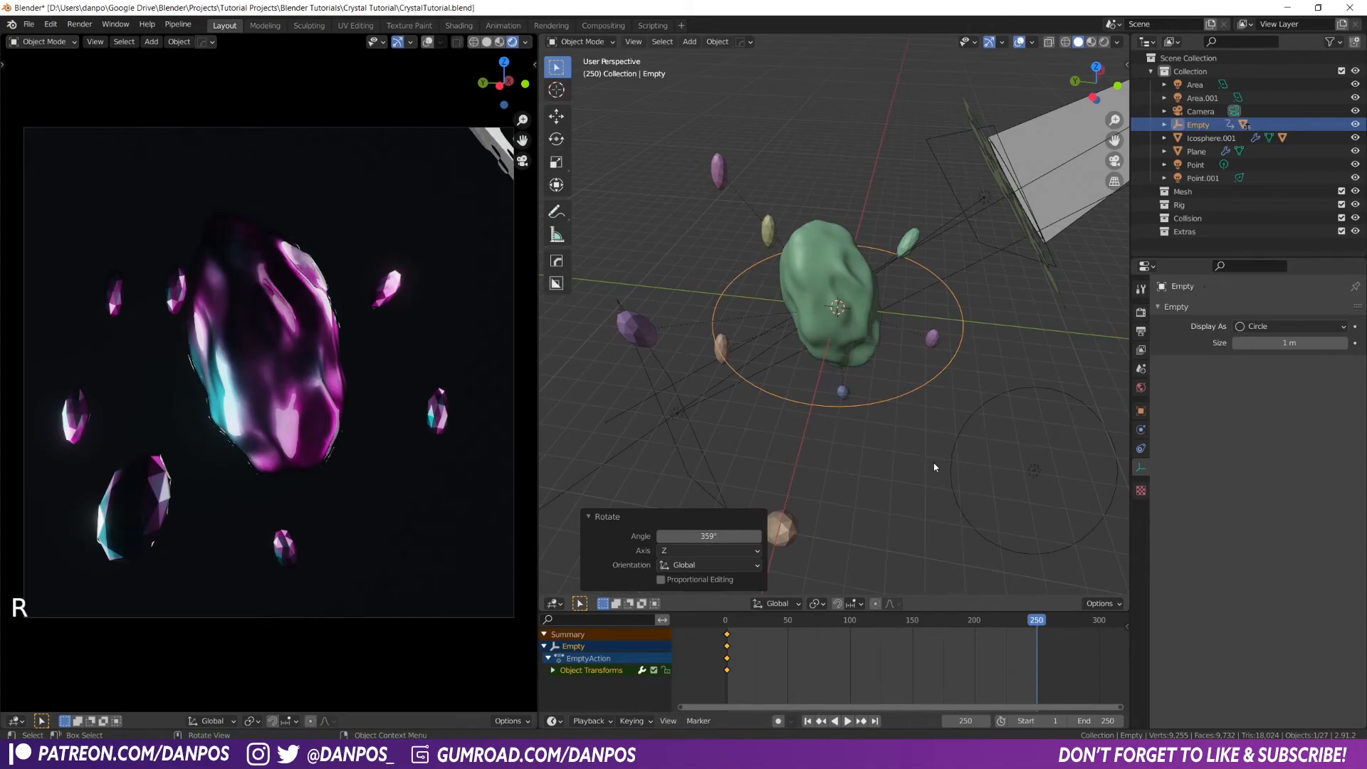
pyautogui.press('i')
pyautogui.click(934, 463)
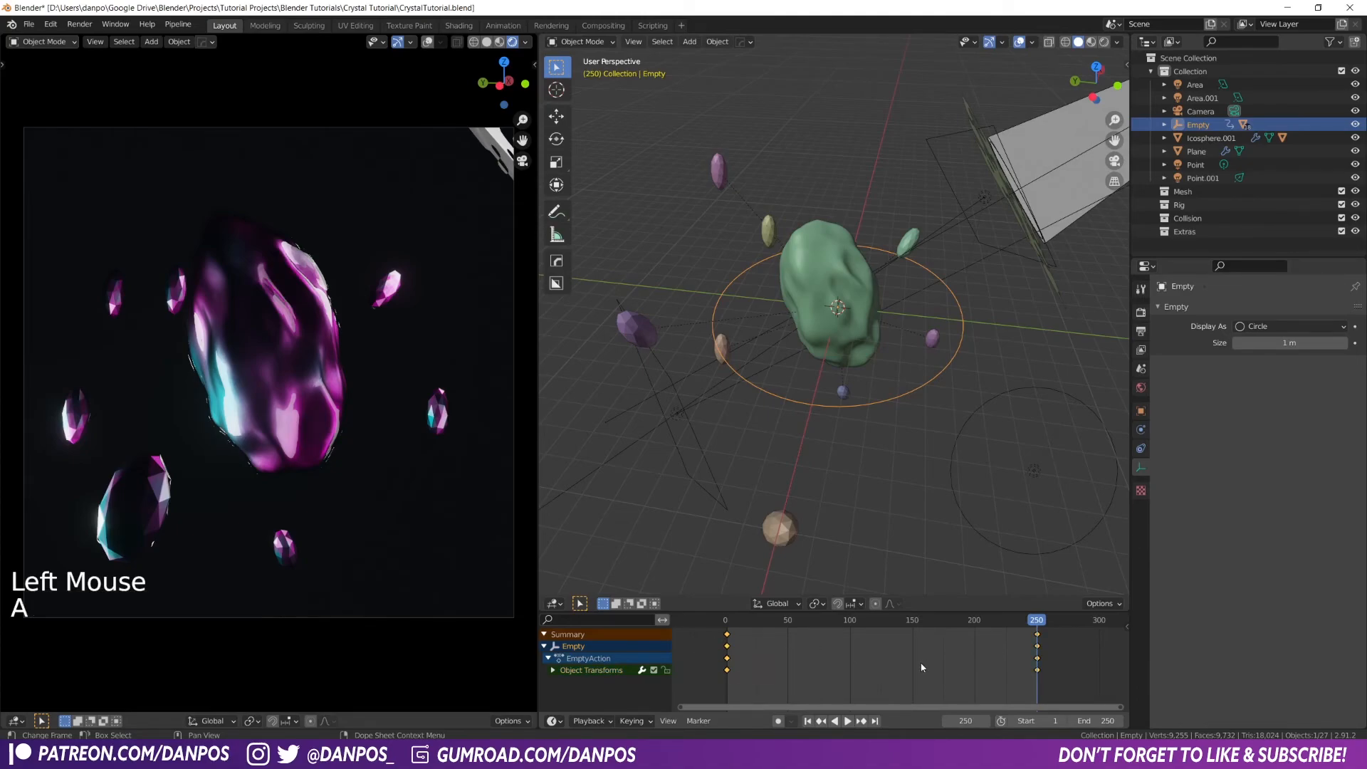
# Set the interpolation of the circle empty's keyframes to Linear and play the animation
pyautogui.press('t')
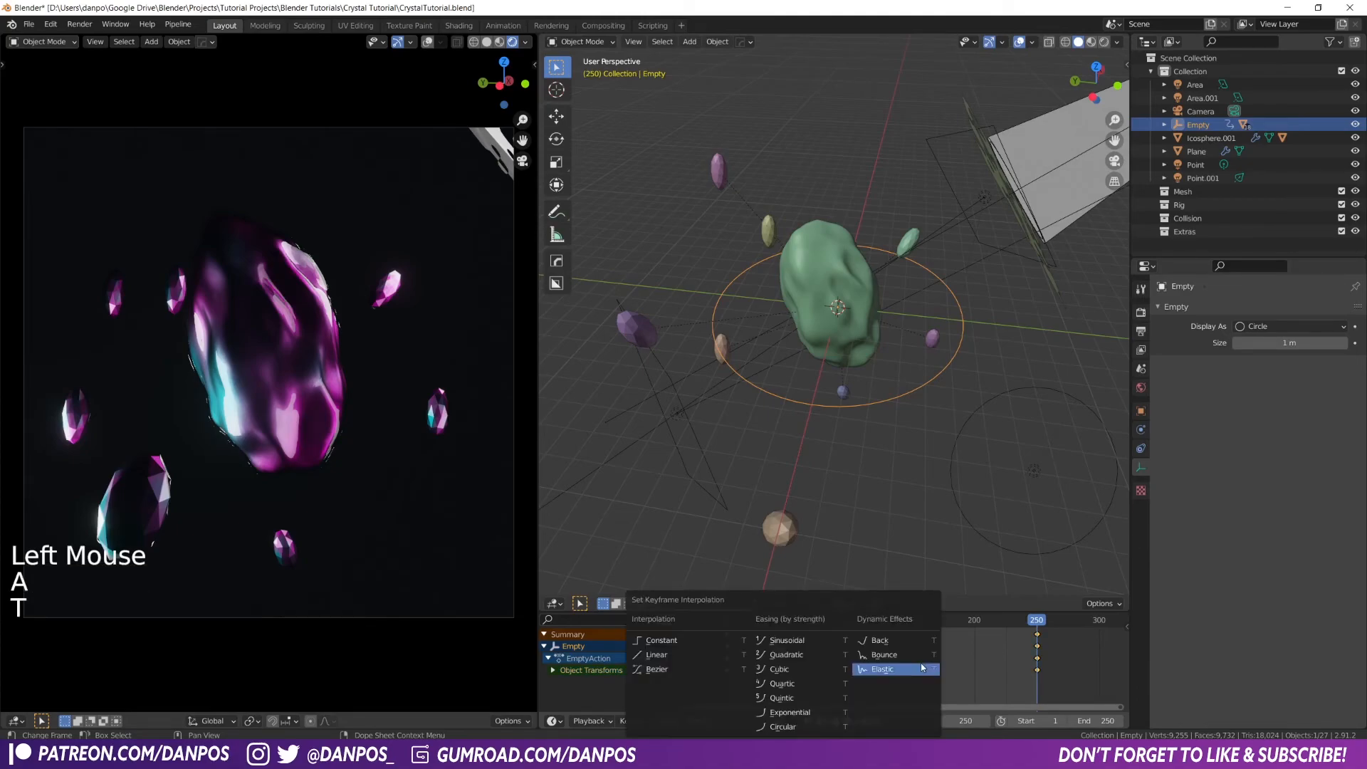
pyautogui.click(690, 663)
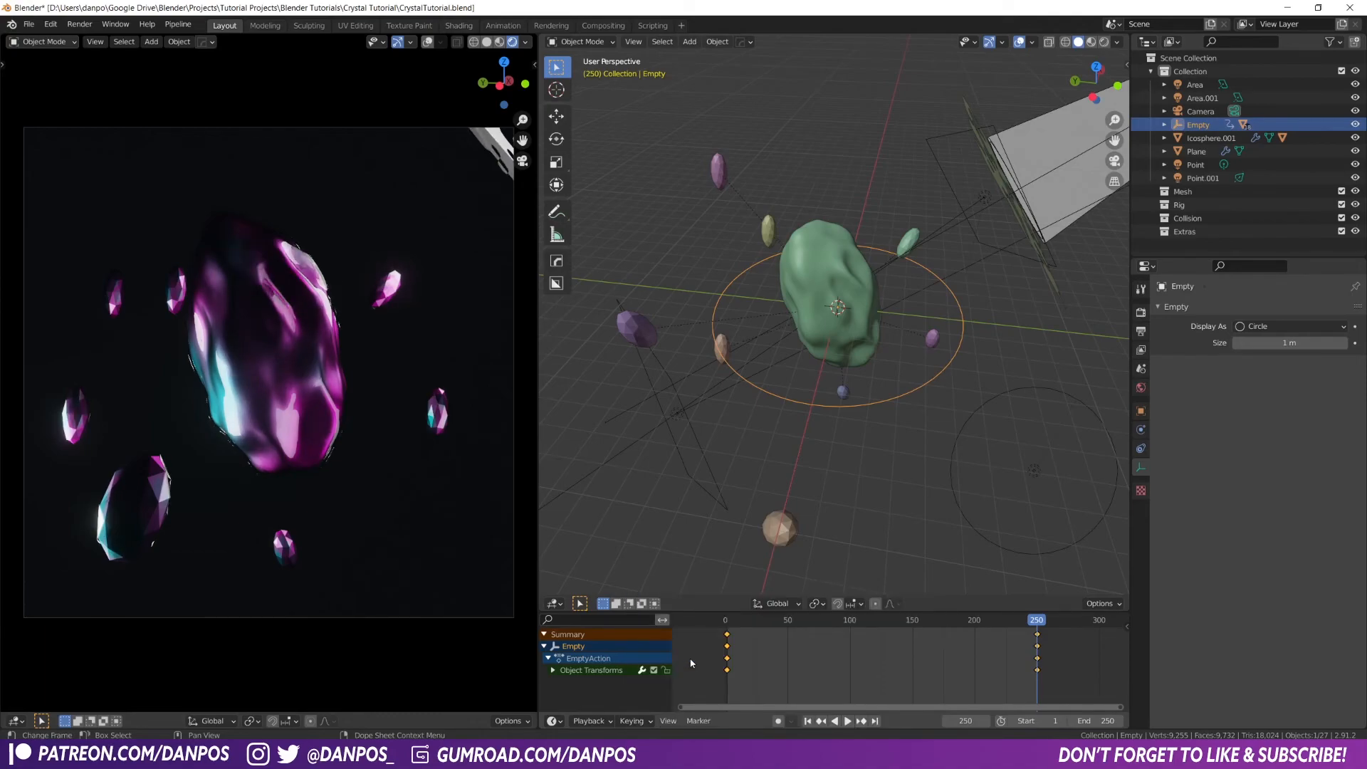
pyautogui.press('space')
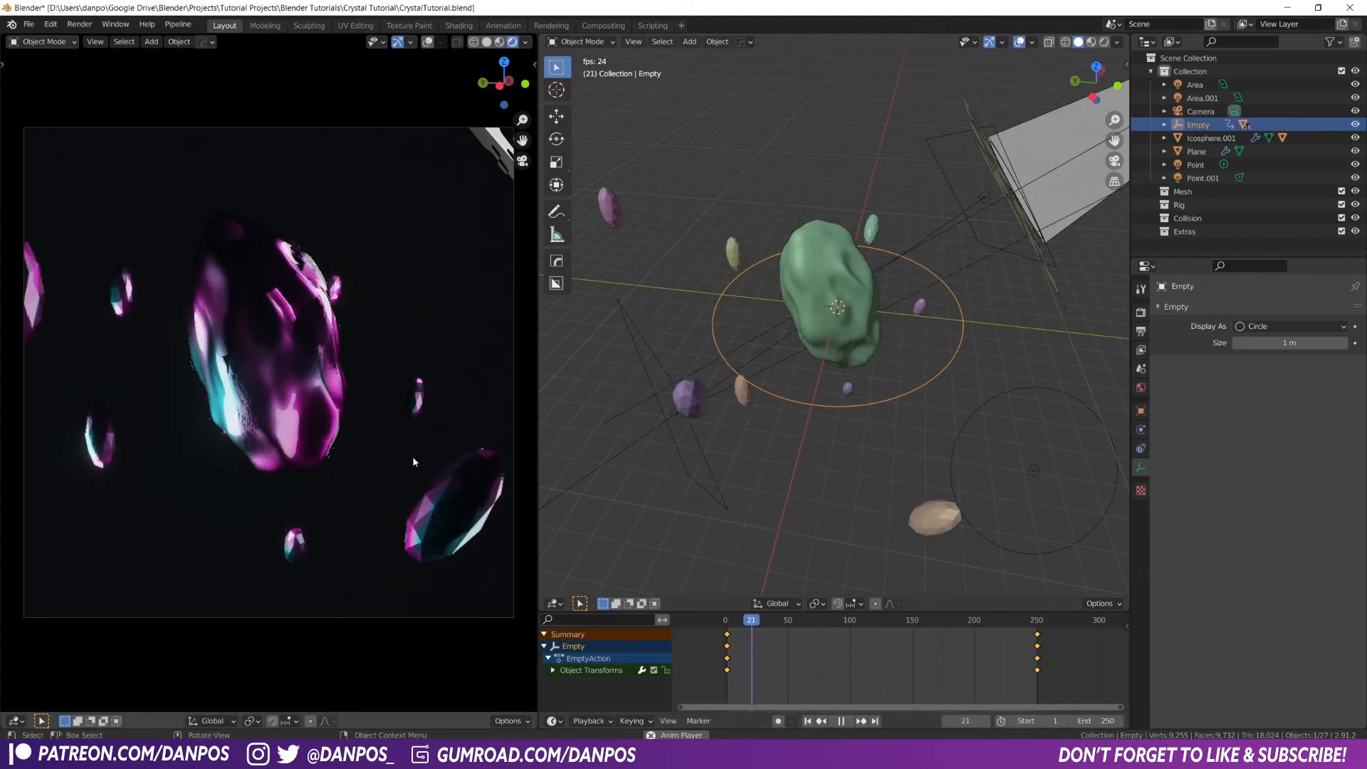
# Move the perforated plane about 1.16 m along its local Z axis towards the area light, and stop the playback
pyautogui.click(997, 172)
pyautogui.press('g')
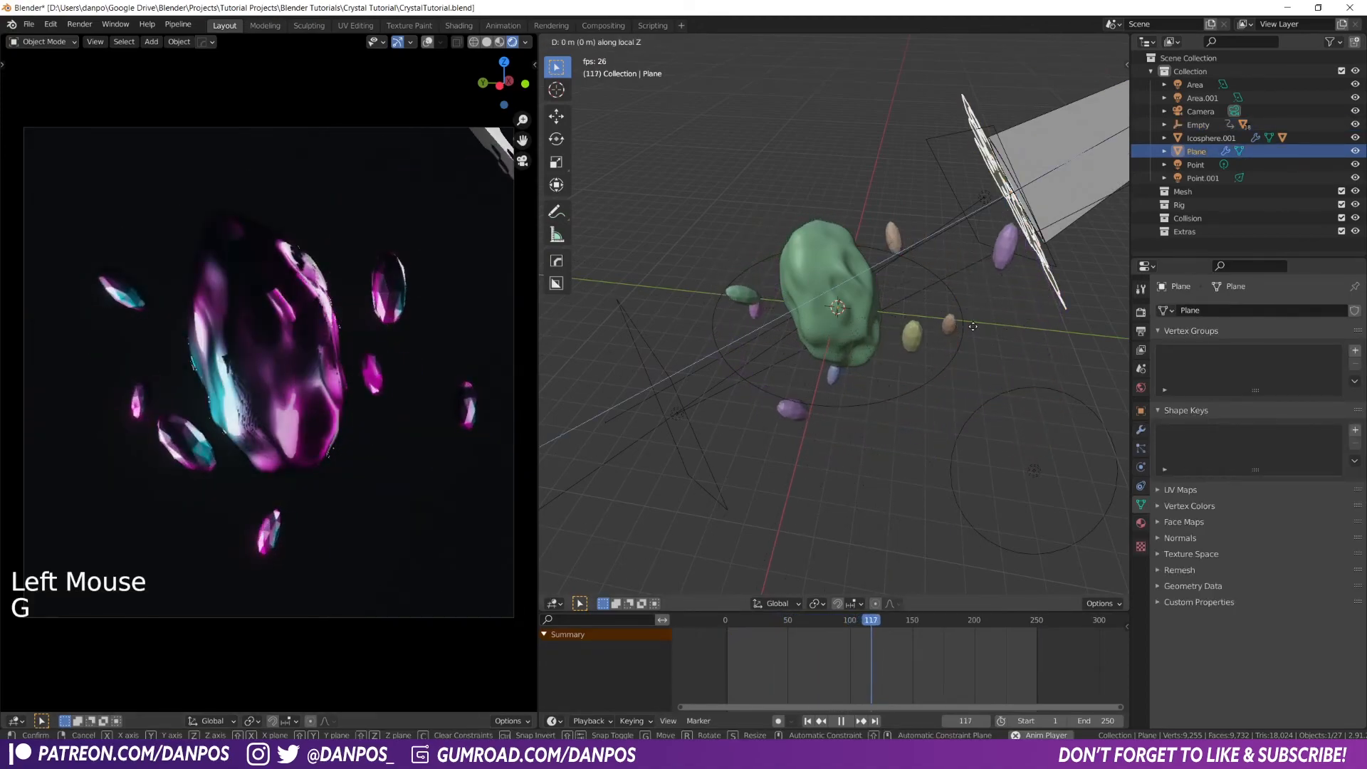
pyautogui.click(1000, 310)
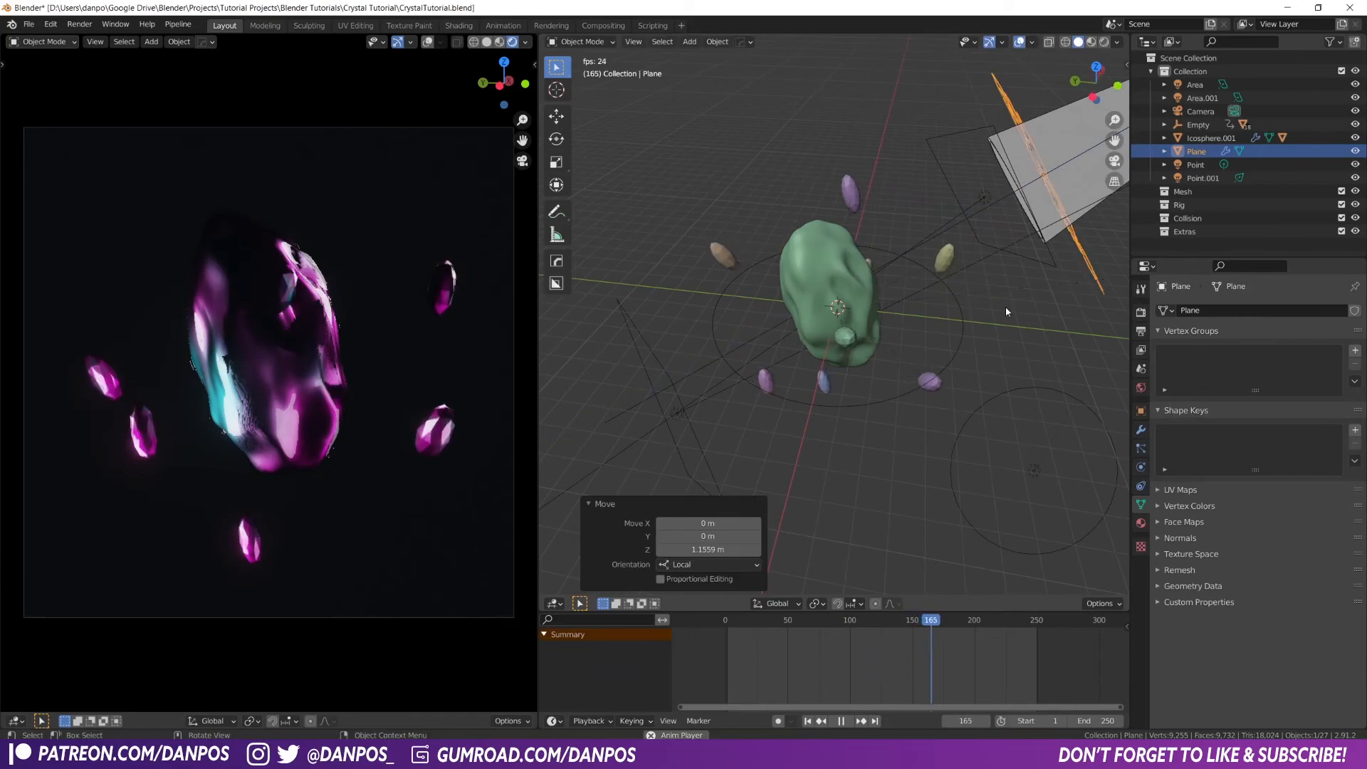
pyautogui.press('space')
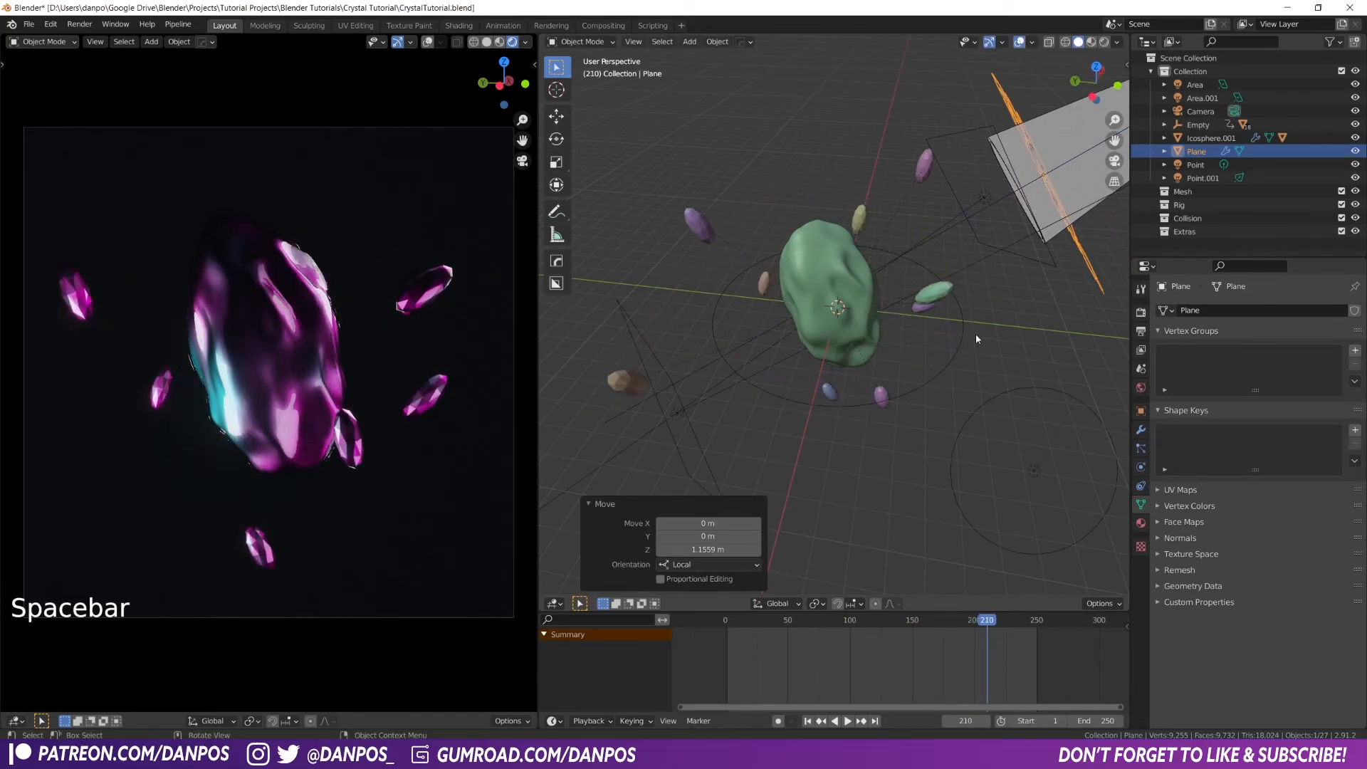
# Select the large crystal and try rotating it about the global Z axis
pyautogui.click(810, 245)
pyautogui.press('g')
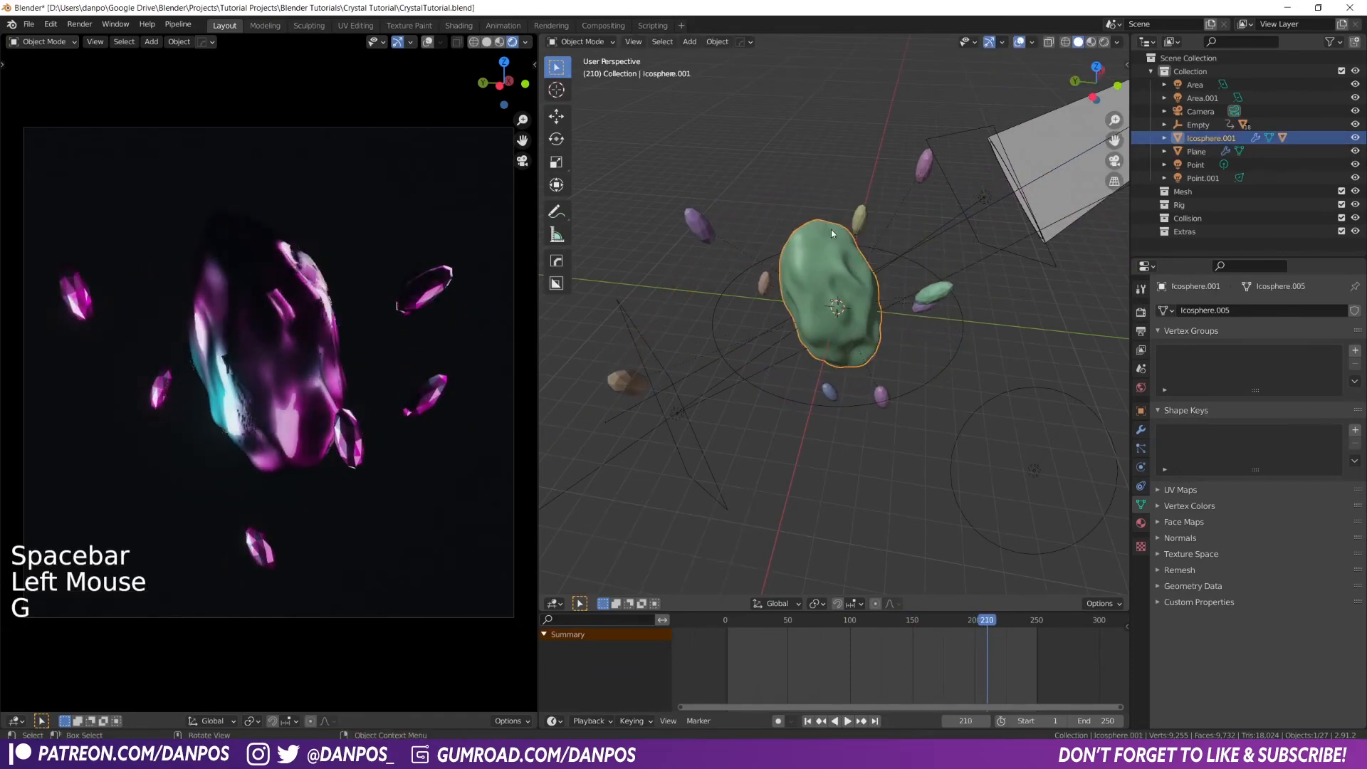
pyautogui.press('r')
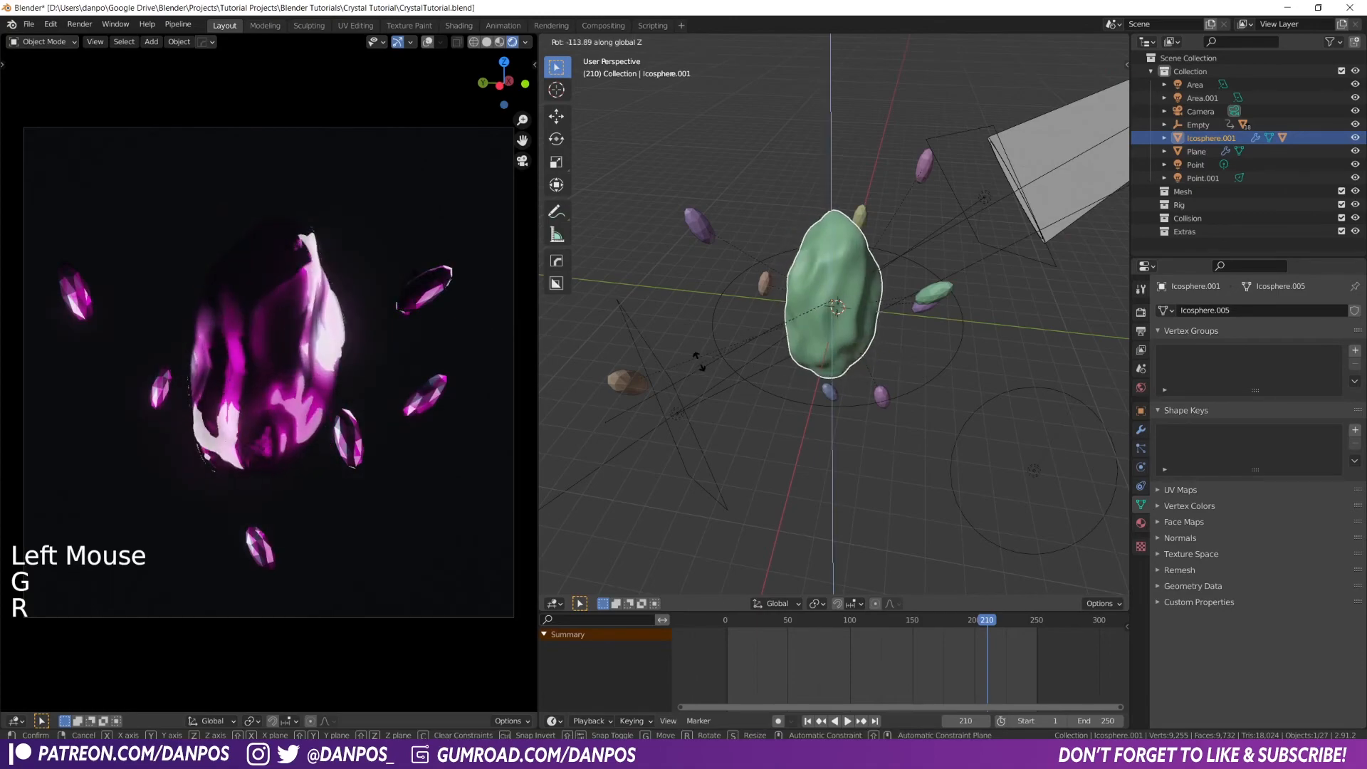
pyautogui.rightClick(792, 343)
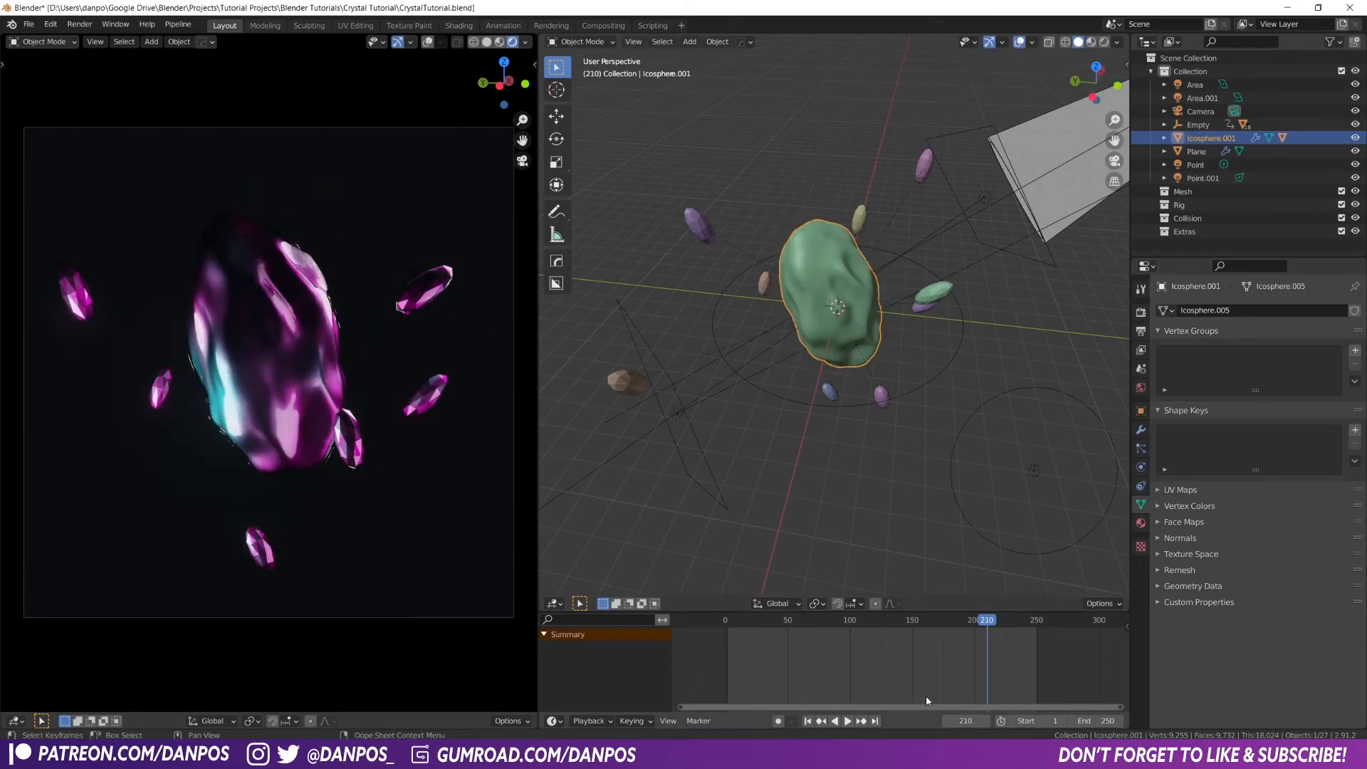
# Insert a Rotation keyframe on the large crystal at frame 1 and move the current frame to 24
pyautogui.moveTo(953, 622); pyautogui.dragTo(726, 644)
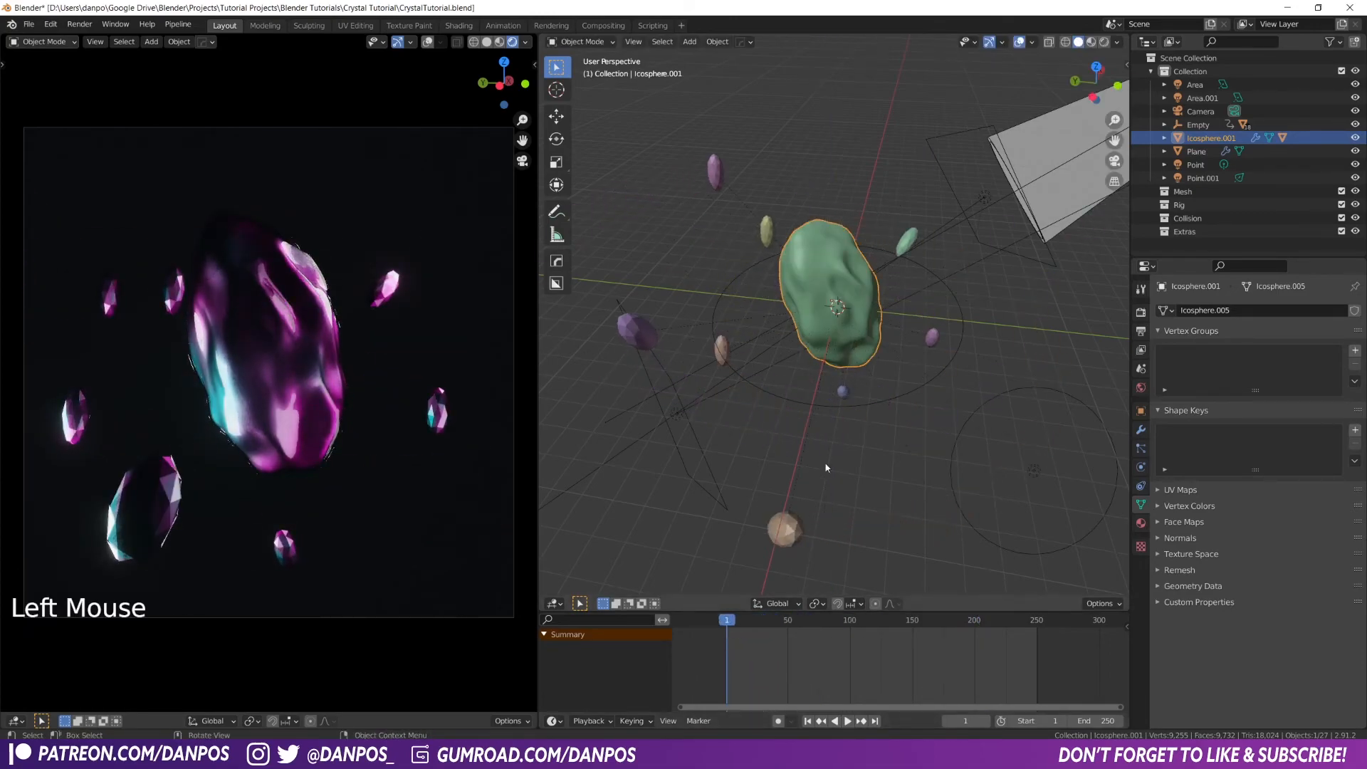
pyautogui.press('i')
pyautogui.click(851, 391)
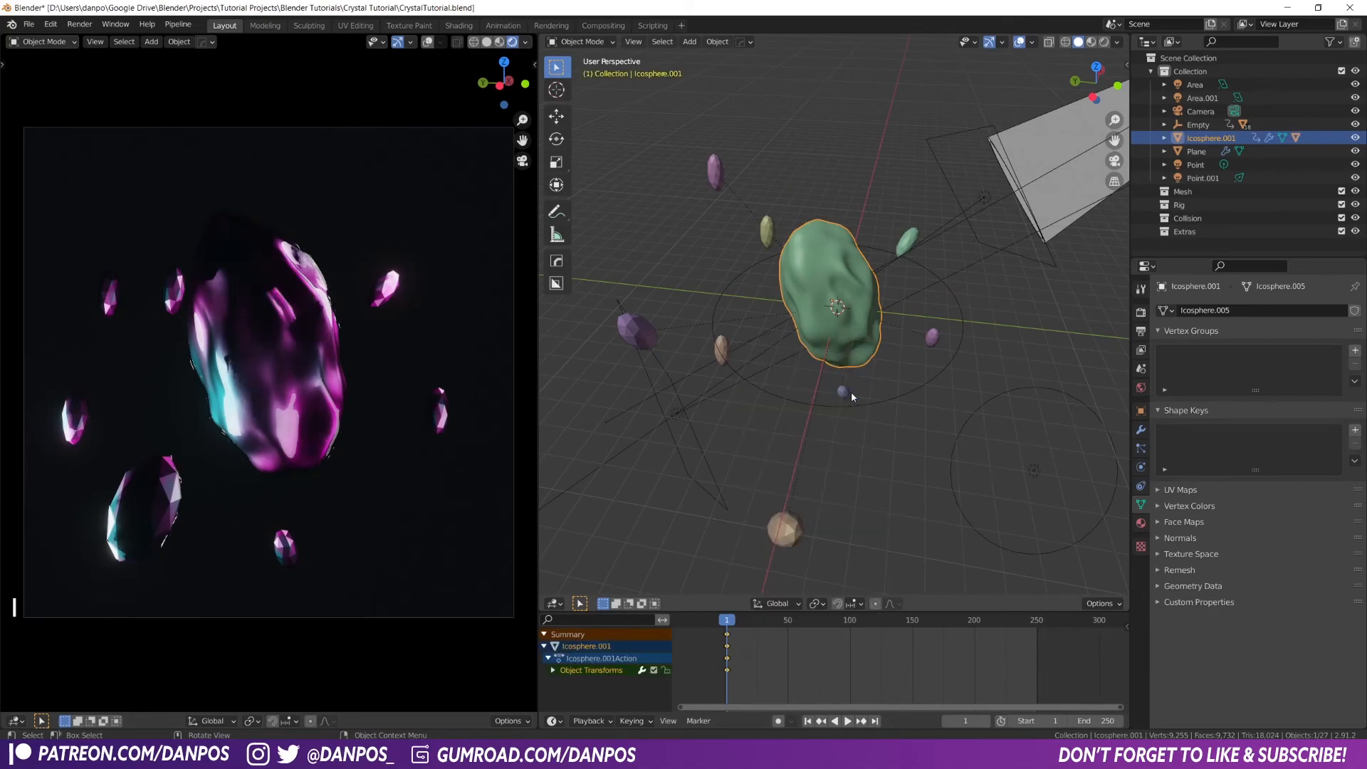
pyautogui.moveTo(728, 622); pyautogui.dragTo(755, 622)
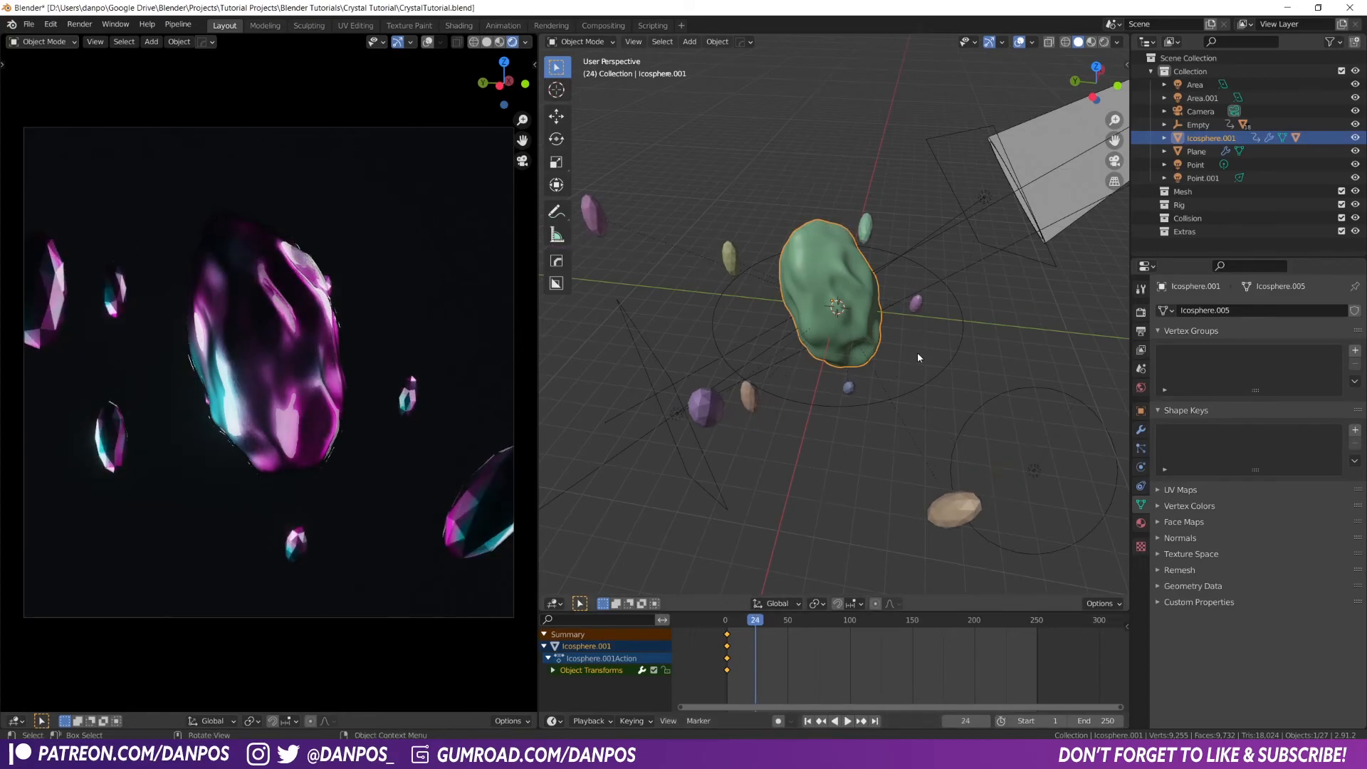
# At frame 250, rotate the large crystal -359° about the global Z axis and insert a Rotation keyframe
pyautogui.press('r')
pyautogui.rightClick(719, 590)
pyautogui.moveTo(759, 630); pyautogui.dragTo(1038, 636)
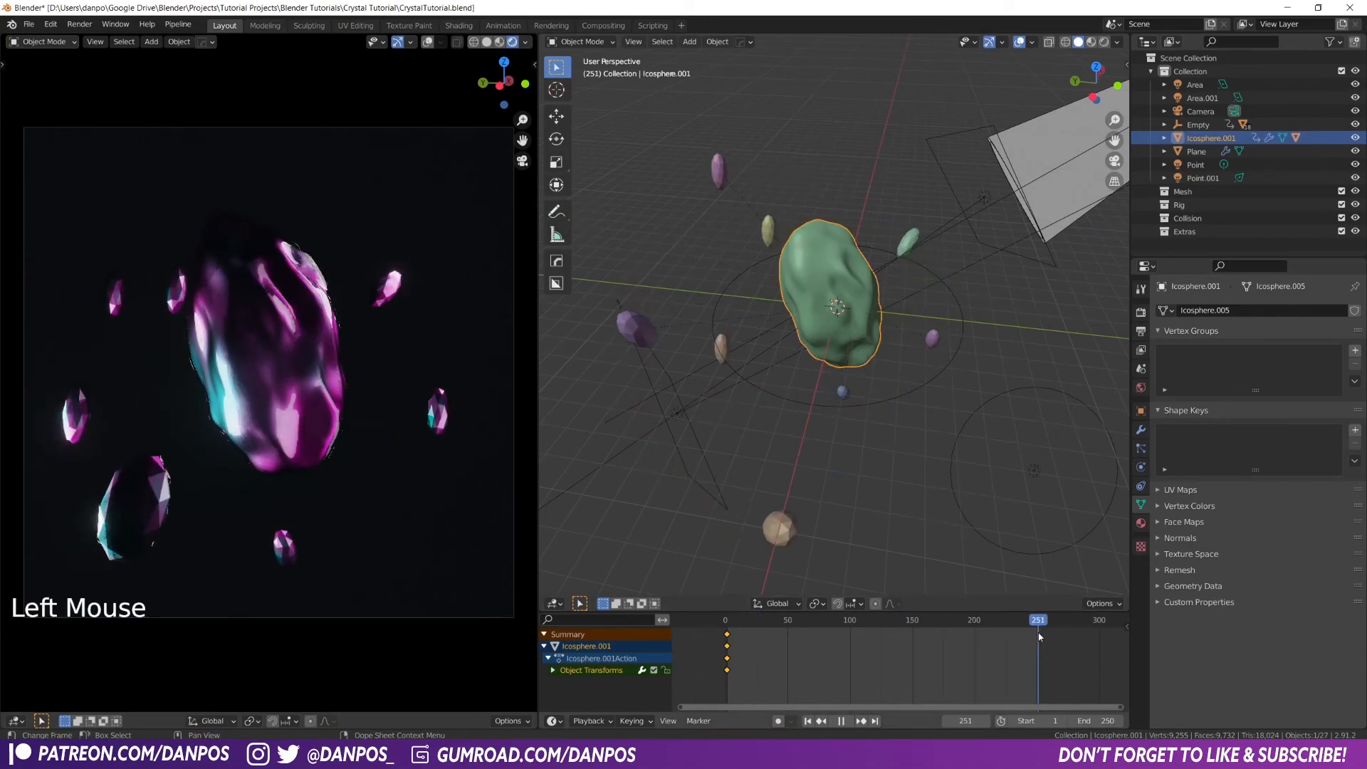
pyautogui.write('rz')
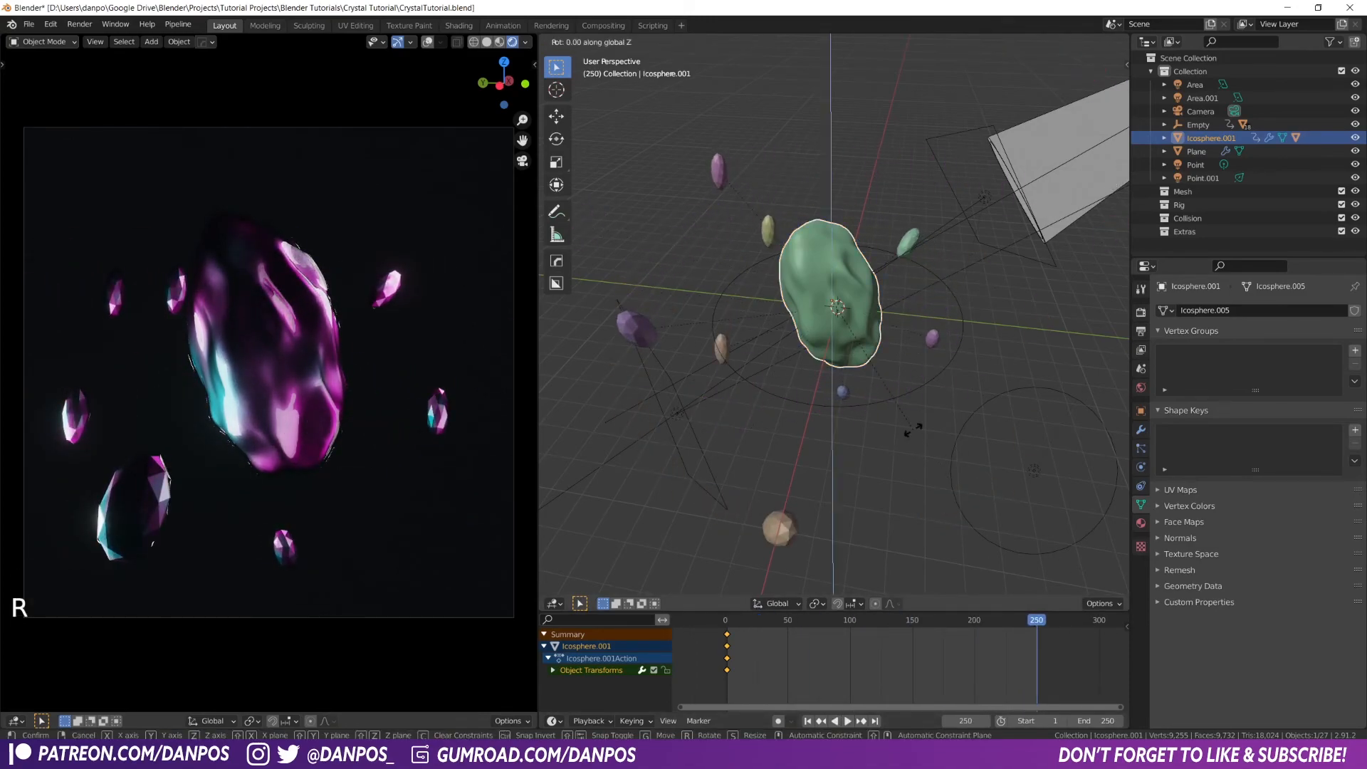
pyautogui.write('-359')
pyautogui.press('Return')
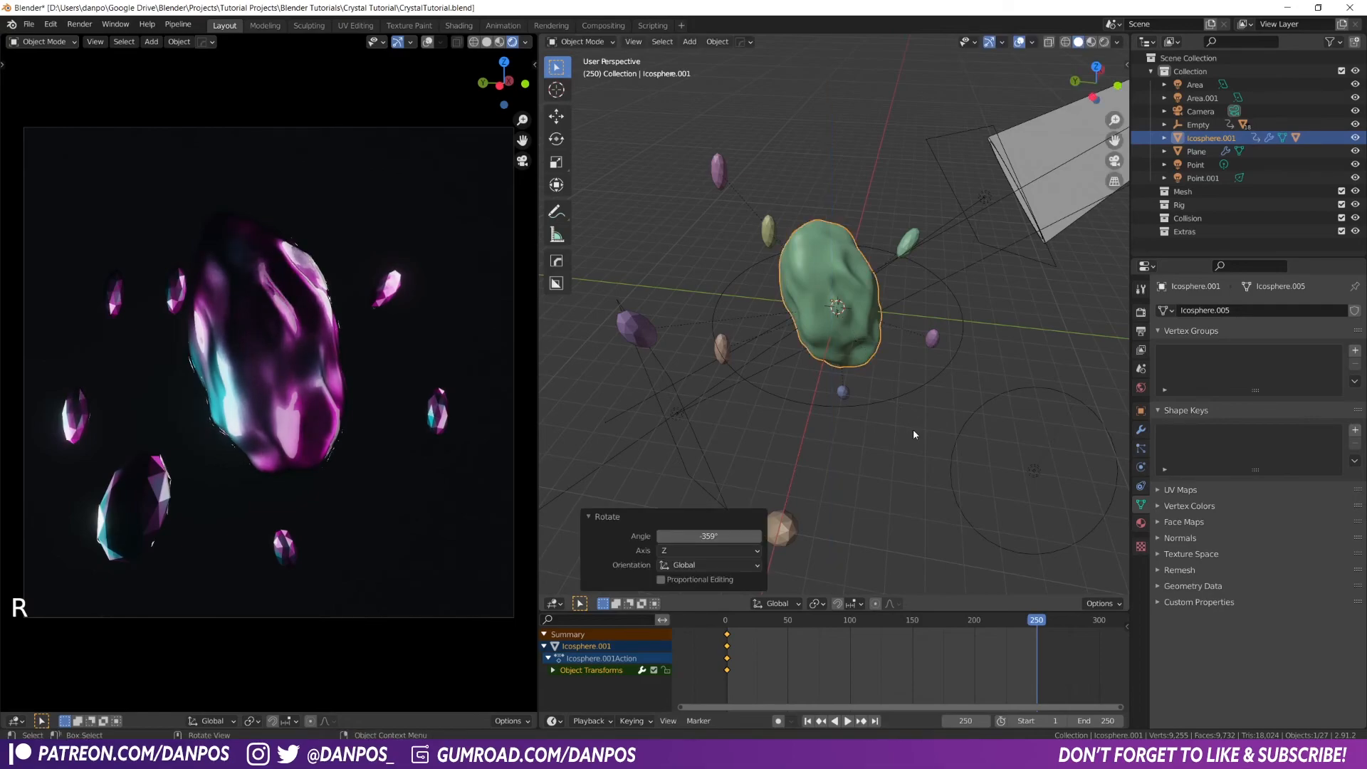
pyautogui.press('i')
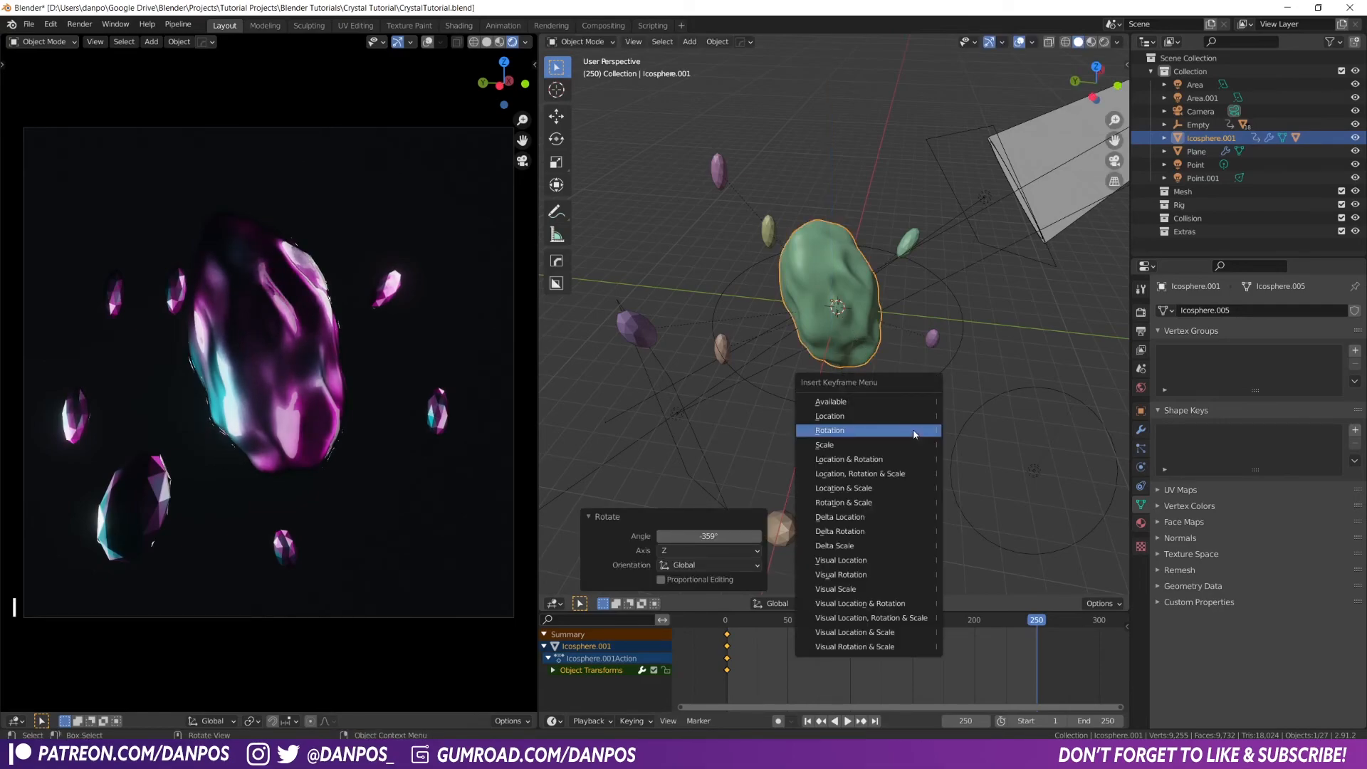
pyautogui.click(914, 432)
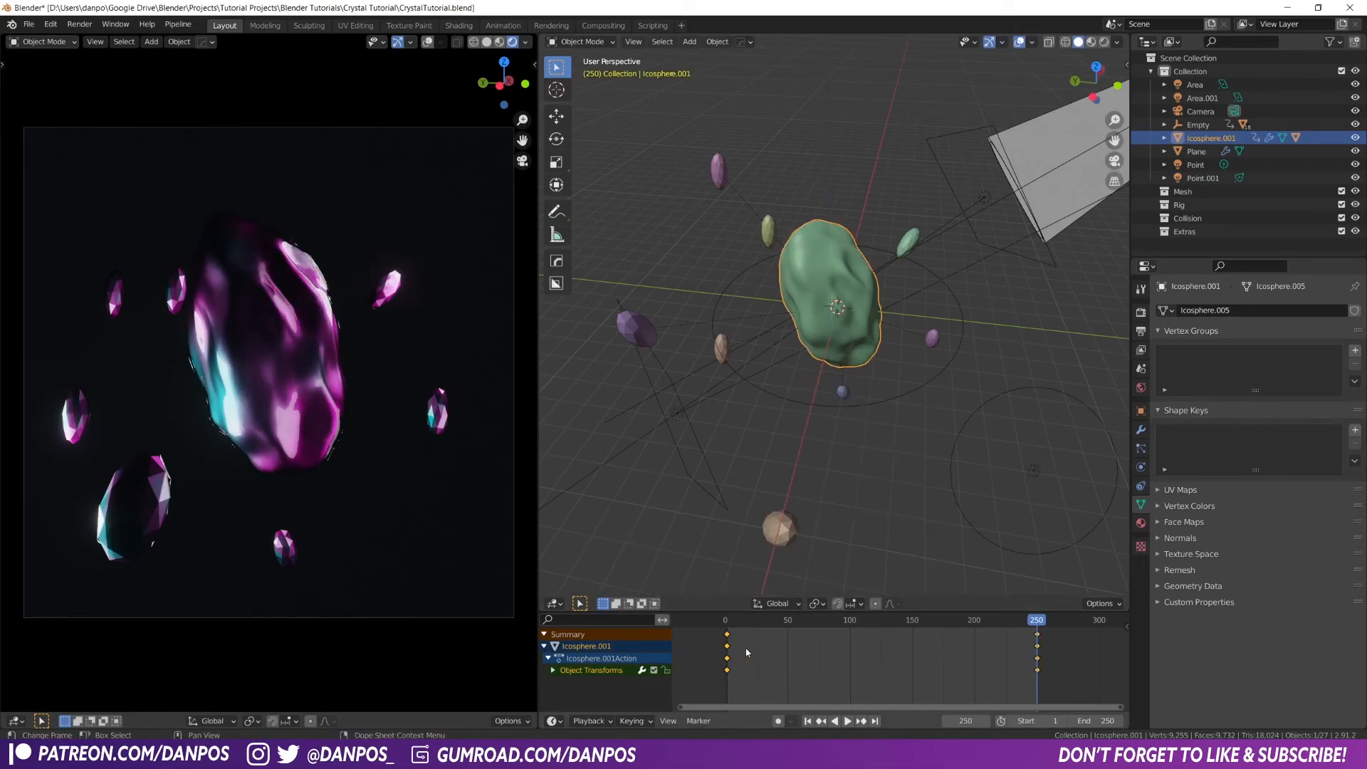
# Set the interpolation of the large crystal's rotation keyframes to Linear, then play and stop the animation
pyautogui.press('t')
pyautogui.click(887, 661)
pyautogui.press('space')
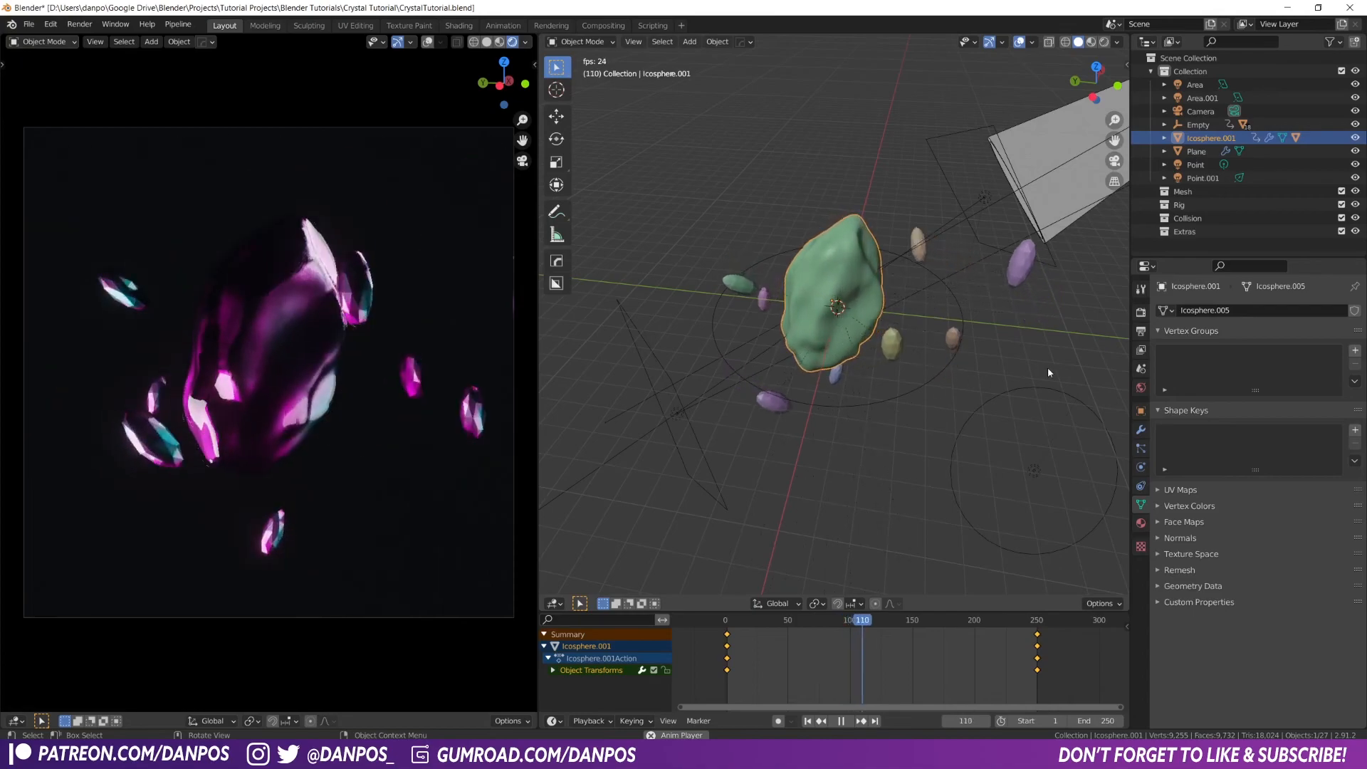
pyautogui.press('space')
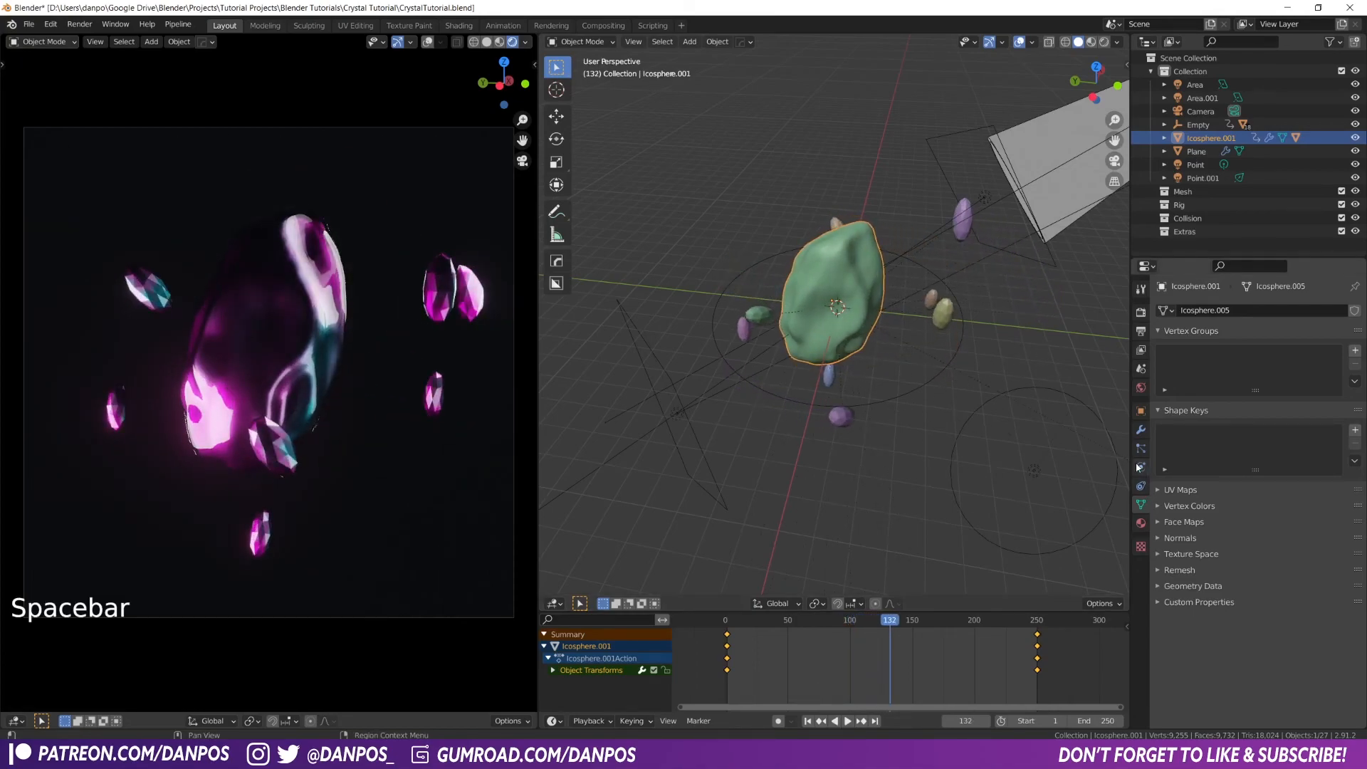
# Set the camera's depth-of-field F-Stop to 2.0 and scrub through the animation to check the framing
pyautogui.scroll(-5, 836, 398)
pyautogui.click(866, 441)
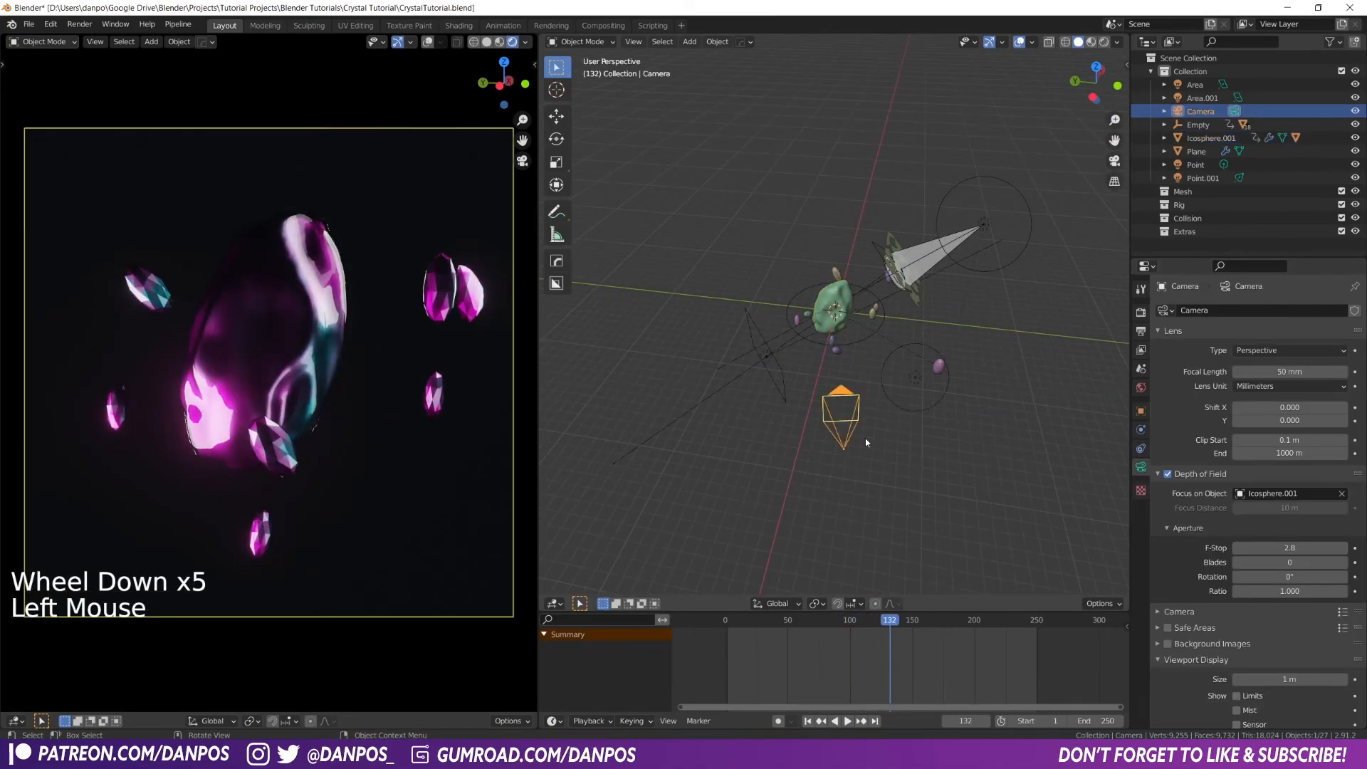
pyautogui.scroll(3, 866, 441)
pyautogui.keyDown('shift'); pyautogui.moveTo(1309, 549); pyautogui.dragTo(1248, 549); pyautogui.keyUp('shift')
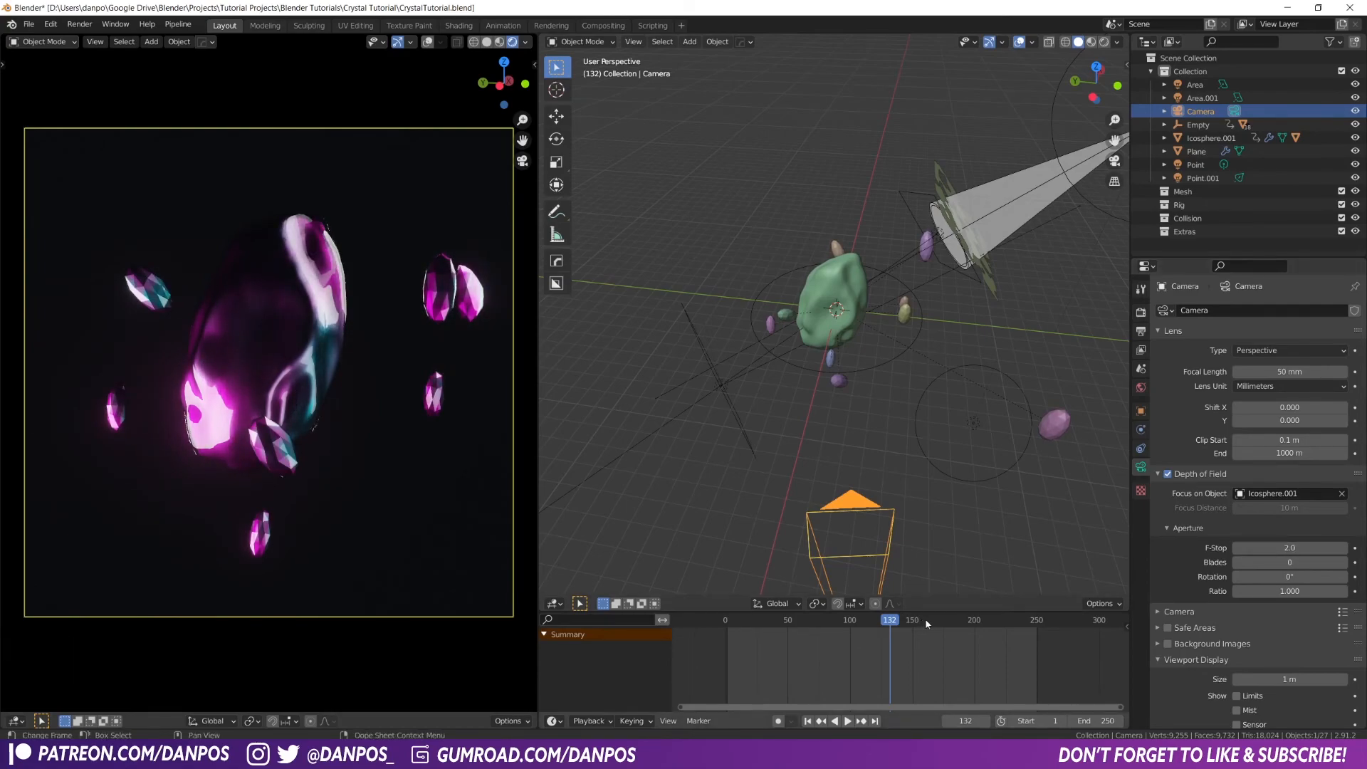
pyautogui.moveTo(918, 612); pyautogui.dragTo(857, 634)
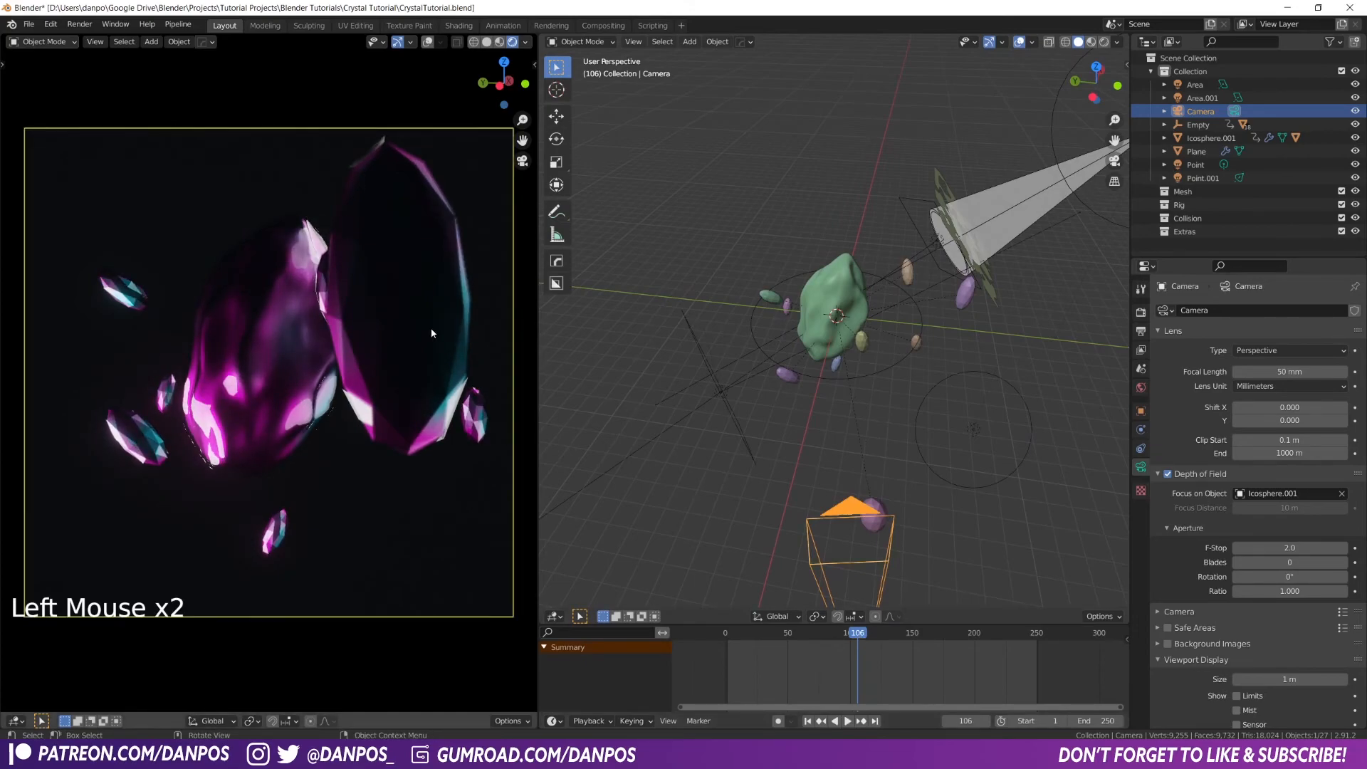
pyautogui.moveTo(858, 634); pyautogui.dragTo(748, 634)
# Undo the last world background changes, adjust the Background colour to a dark blue, and briefly play the animation
pyautogui.hotkey('ctrl', 'z')
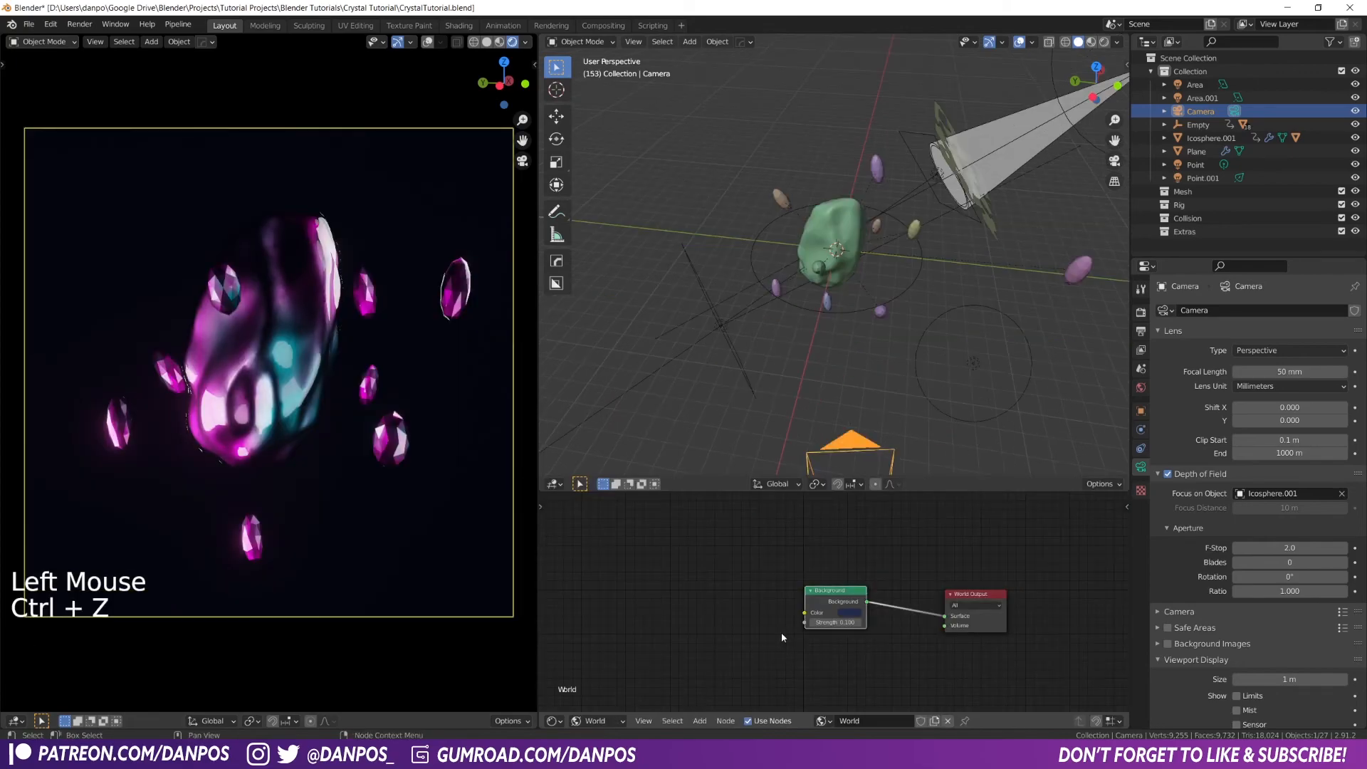
pyautogui.hotkey('ctrl', 'z')
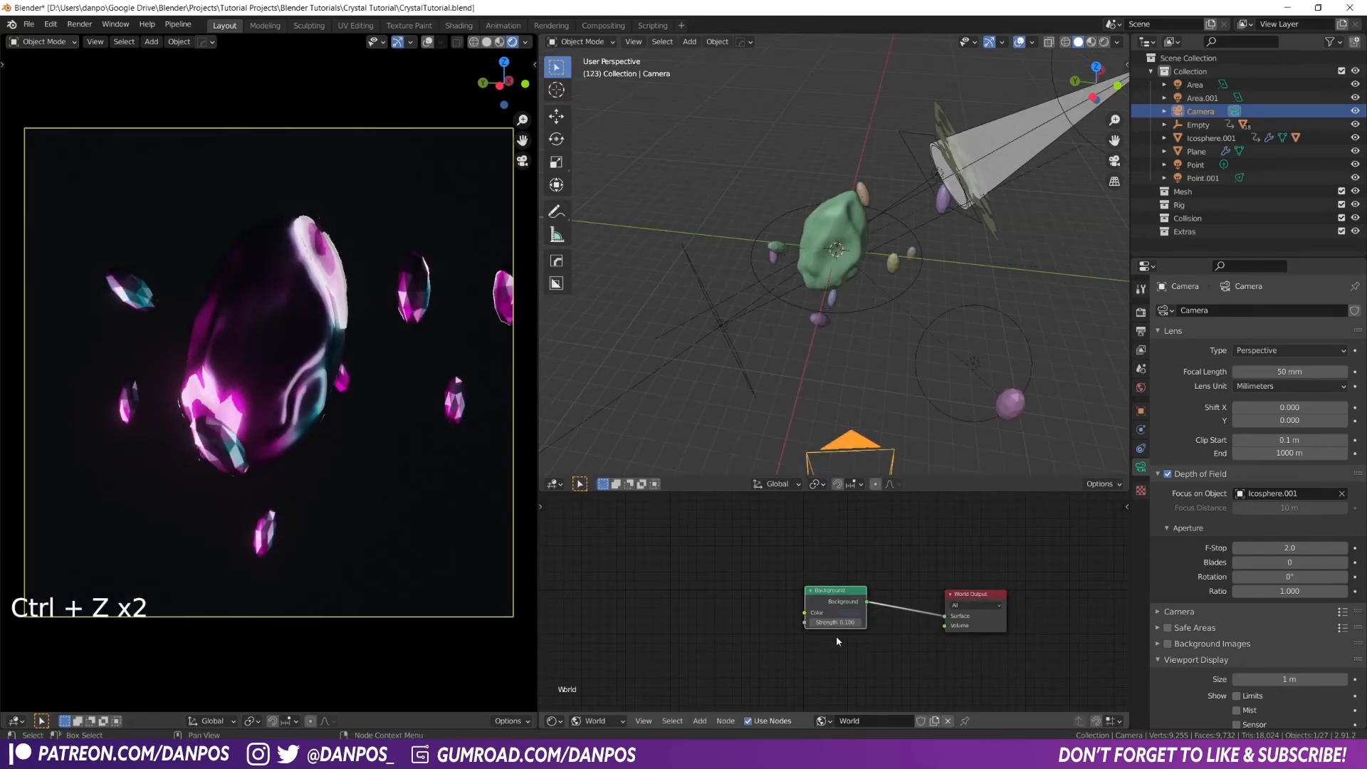
pyautogui.click(848, 614)
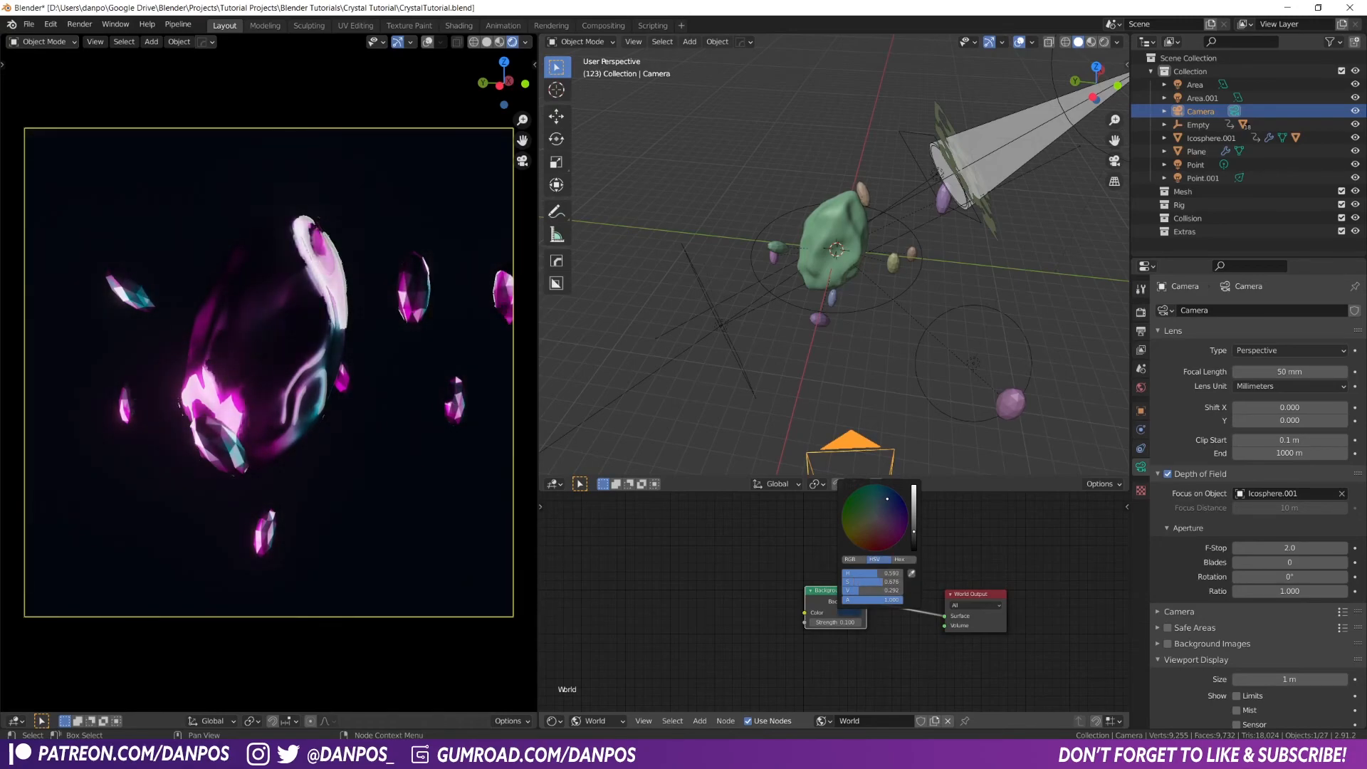
pyautogui.press('space')
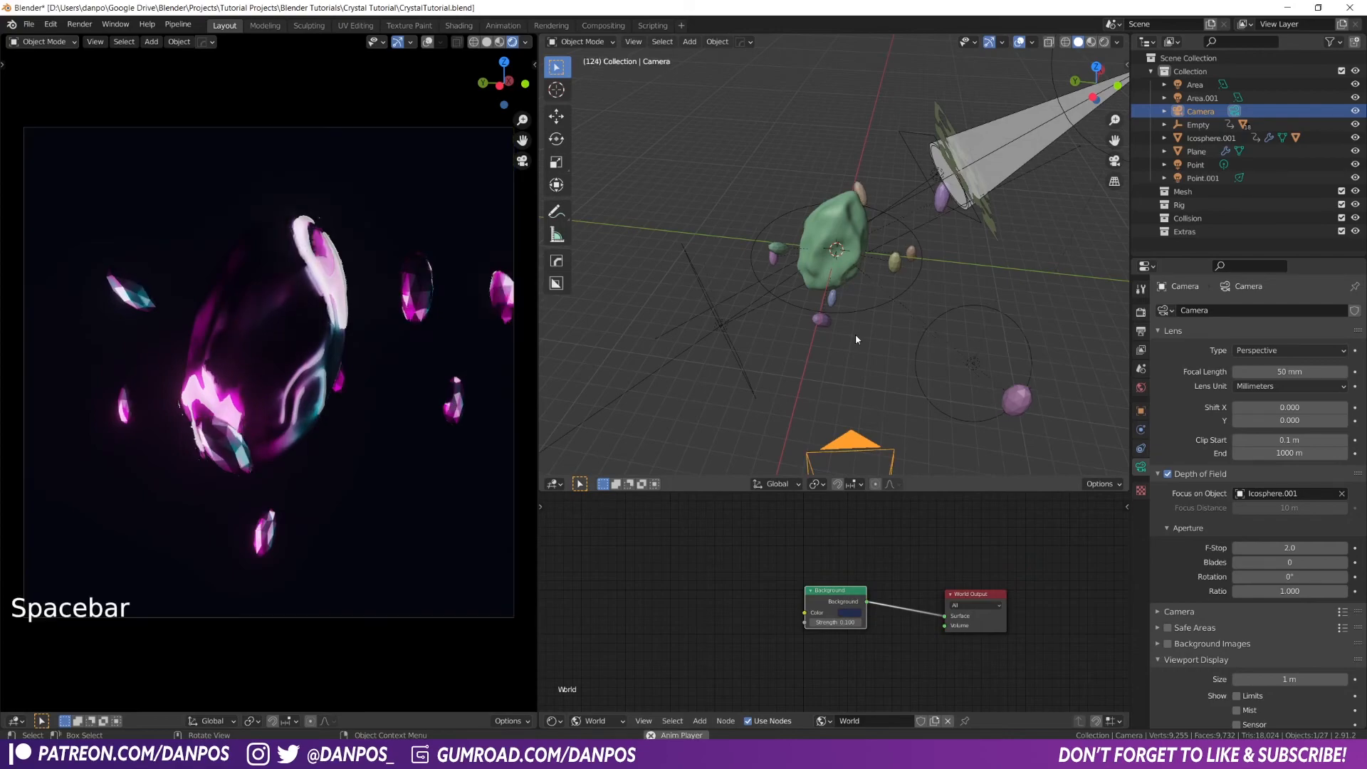
pyautogui.press('space')
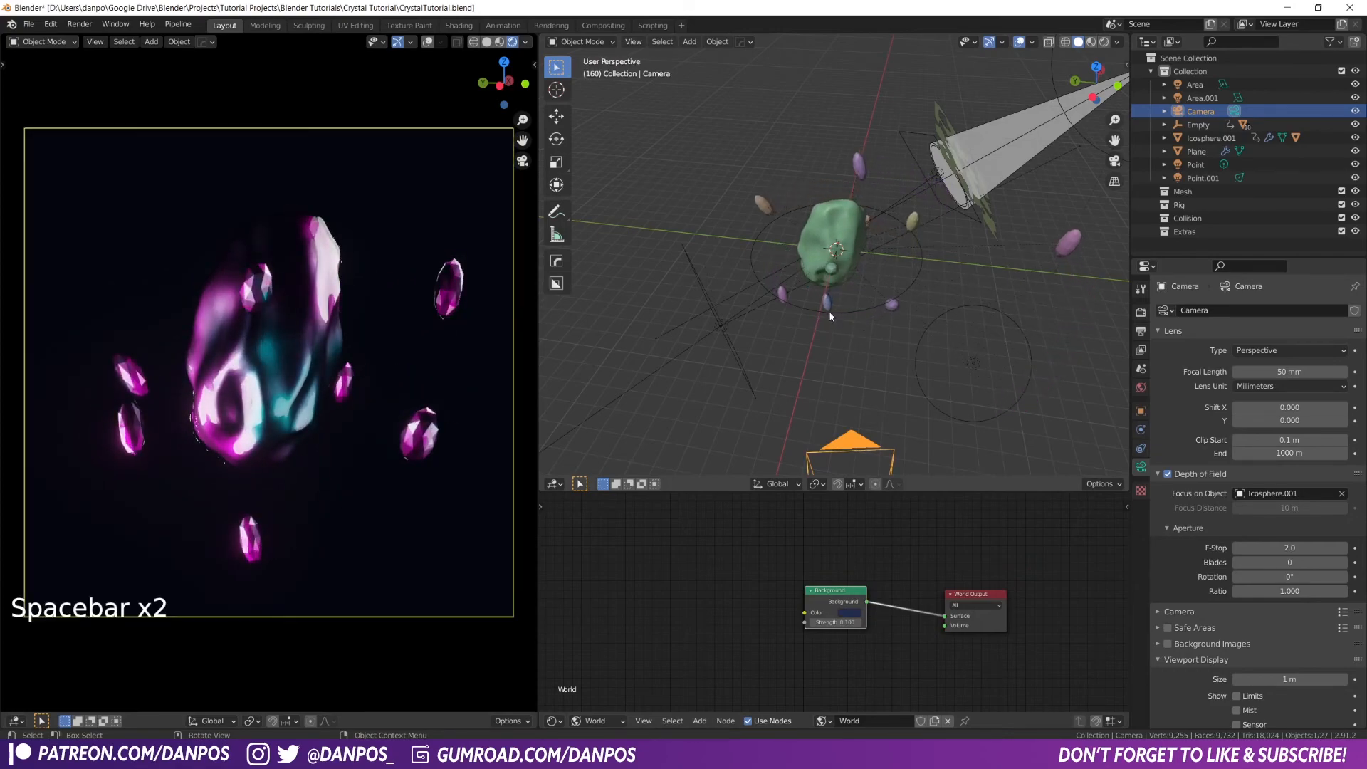
# Duplicate the 2000 W point light in the right orthographic view, placing the copy about 11.1 m along Y and 21.8 m along Z
pyautogui.scroll(-2, 845, 299)
pyautogui.moveTo(845, 299); pyautogui.dragTo(945, 303, button='middle')
pyautogui.click(927, 330)
pyautogui.press('KP_7')
pyautogui.hotkey('shift', 's')
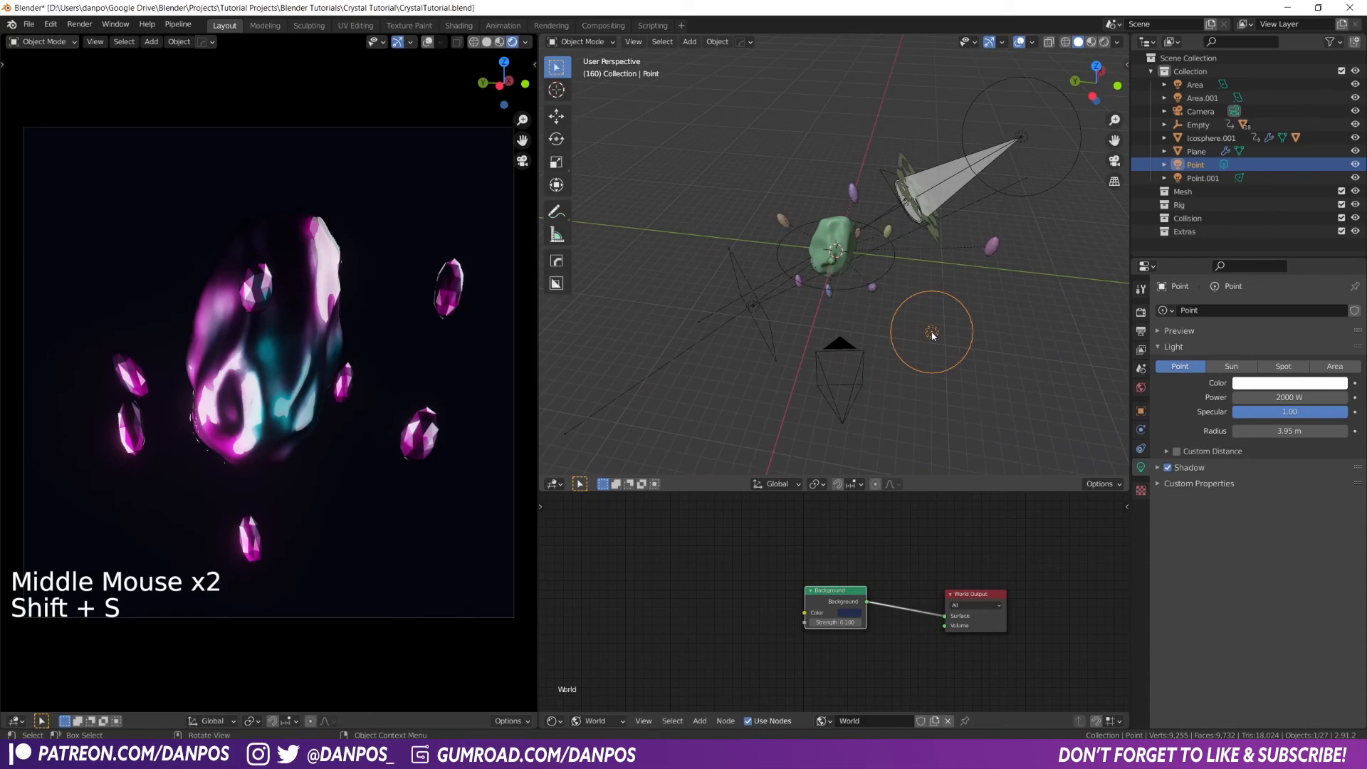
pyautogui.middleClick(973, 333)
pyautogui.press('KP_1')
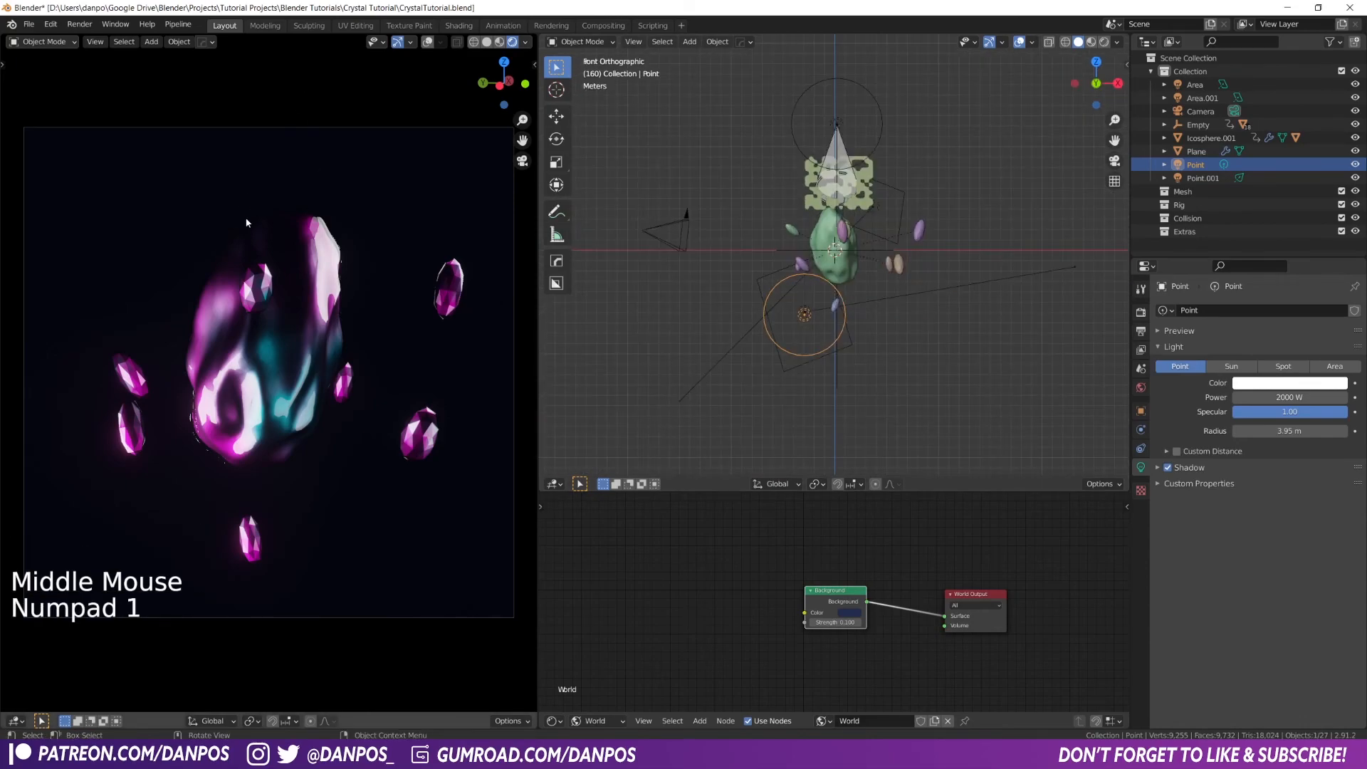
pyautogui.moveTo(805, 311); pyautogui.dragTo(918, 317, button='middle')
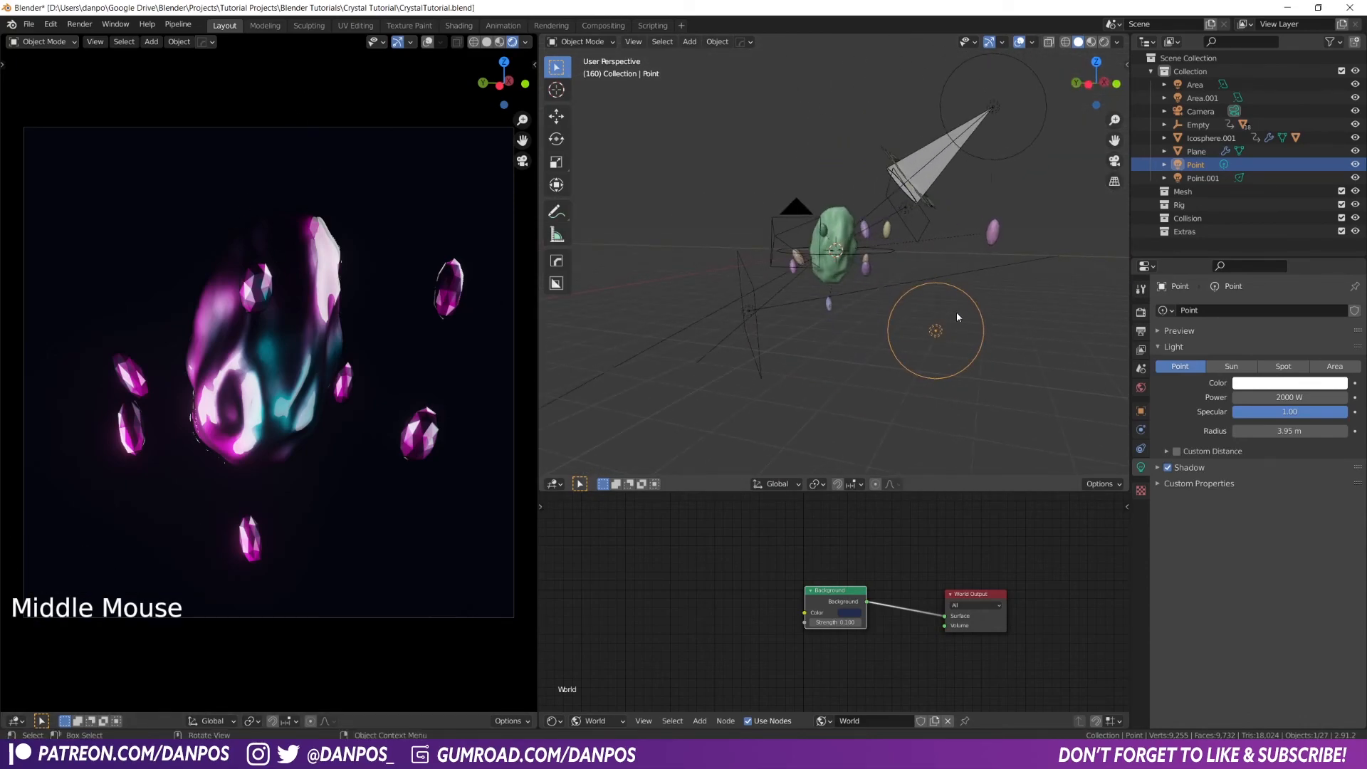
pyautogui.press('KP_3')
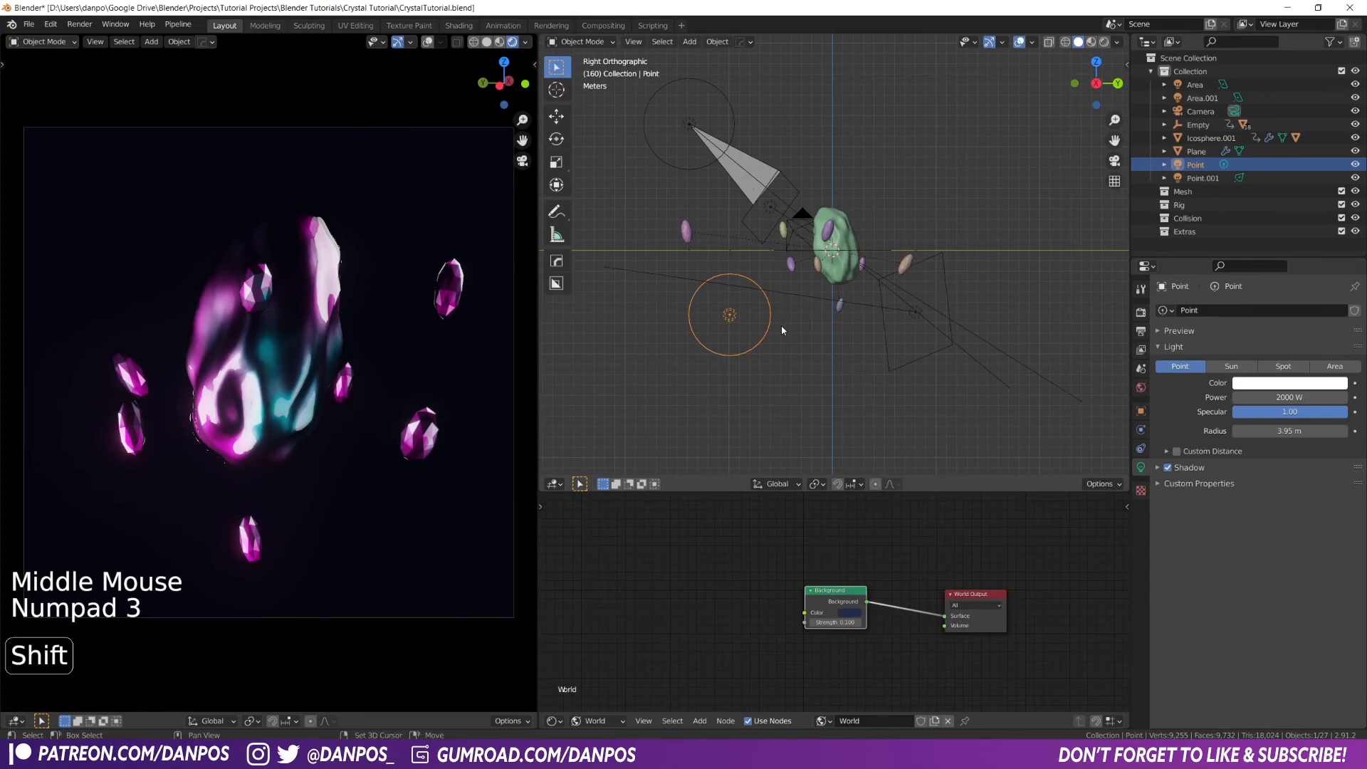
pyautogui.hotkey('shift', 'd')
pyautogui.click(895, 107)
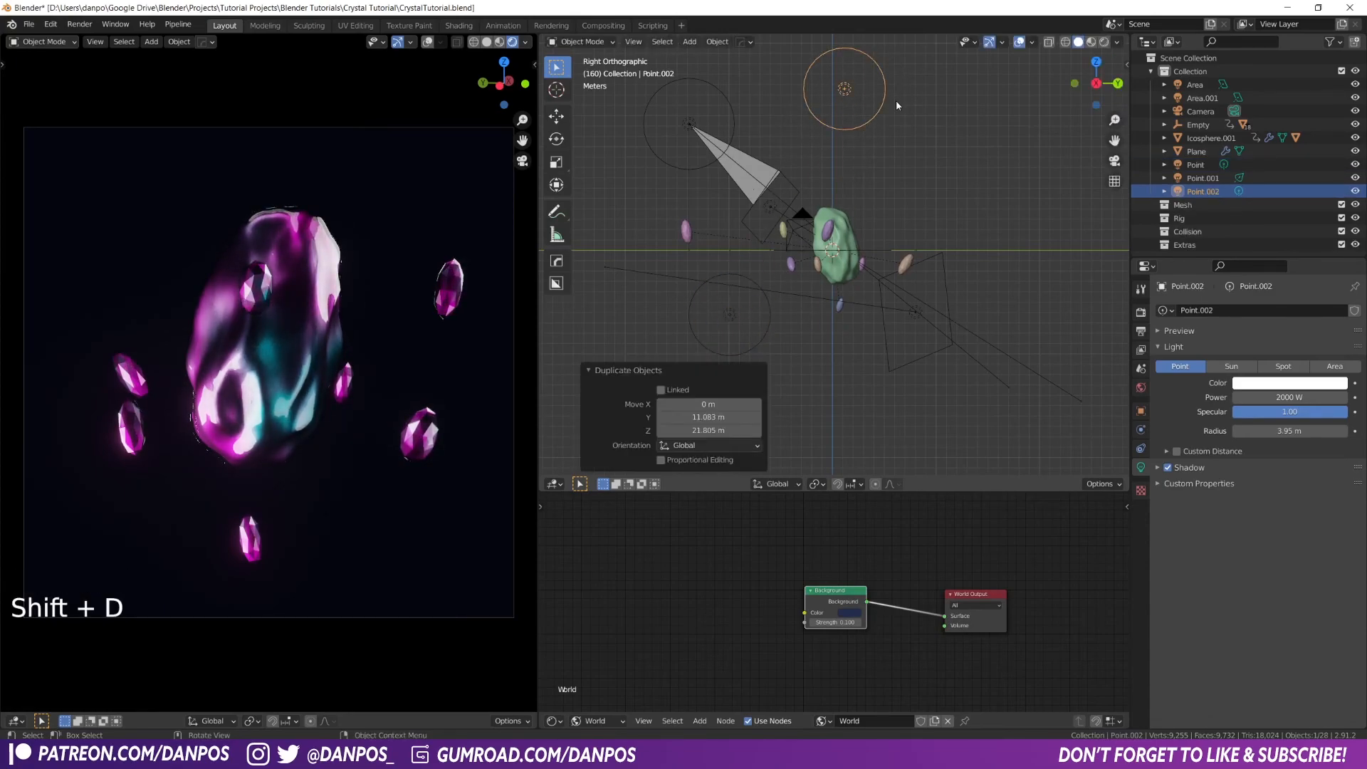
# Enlarge the copied point light's radius to 11.5 m and raise it about 4.28 m along the global Z axis
pyautogui.press('s')
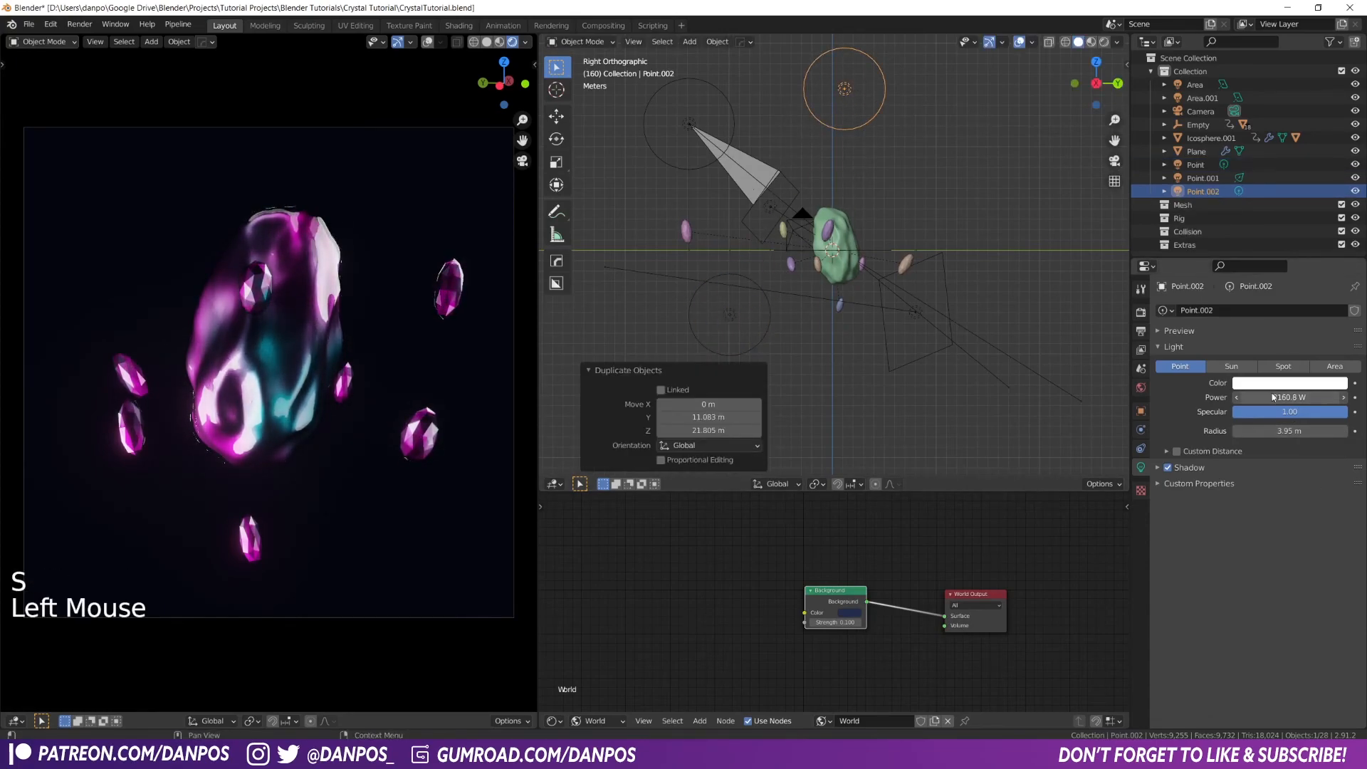
pyautogui.moveTo(1290, 430); pyautogui.dragTo(1333, 430)
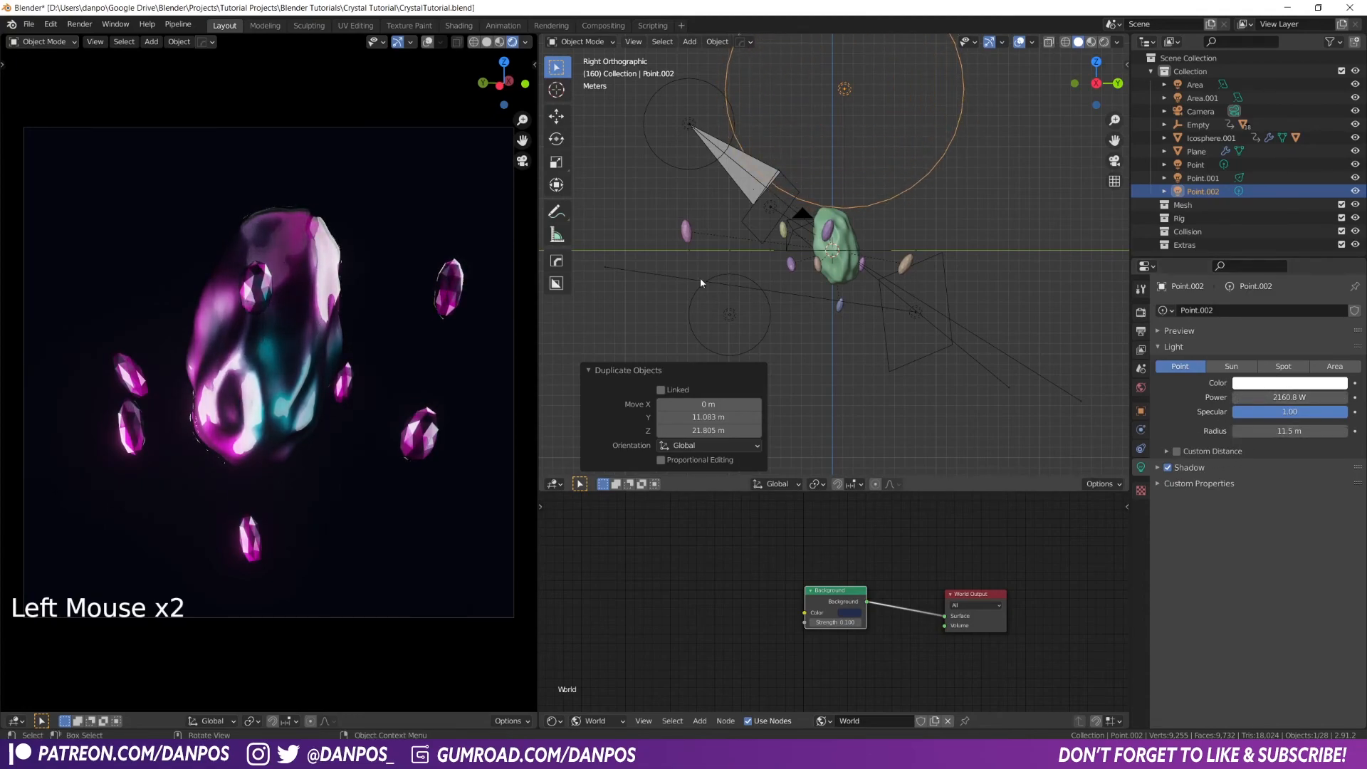
pyautogui.scroll(-3, 798, 246)
pyautogui.press('g')
pyautogui.press('z')
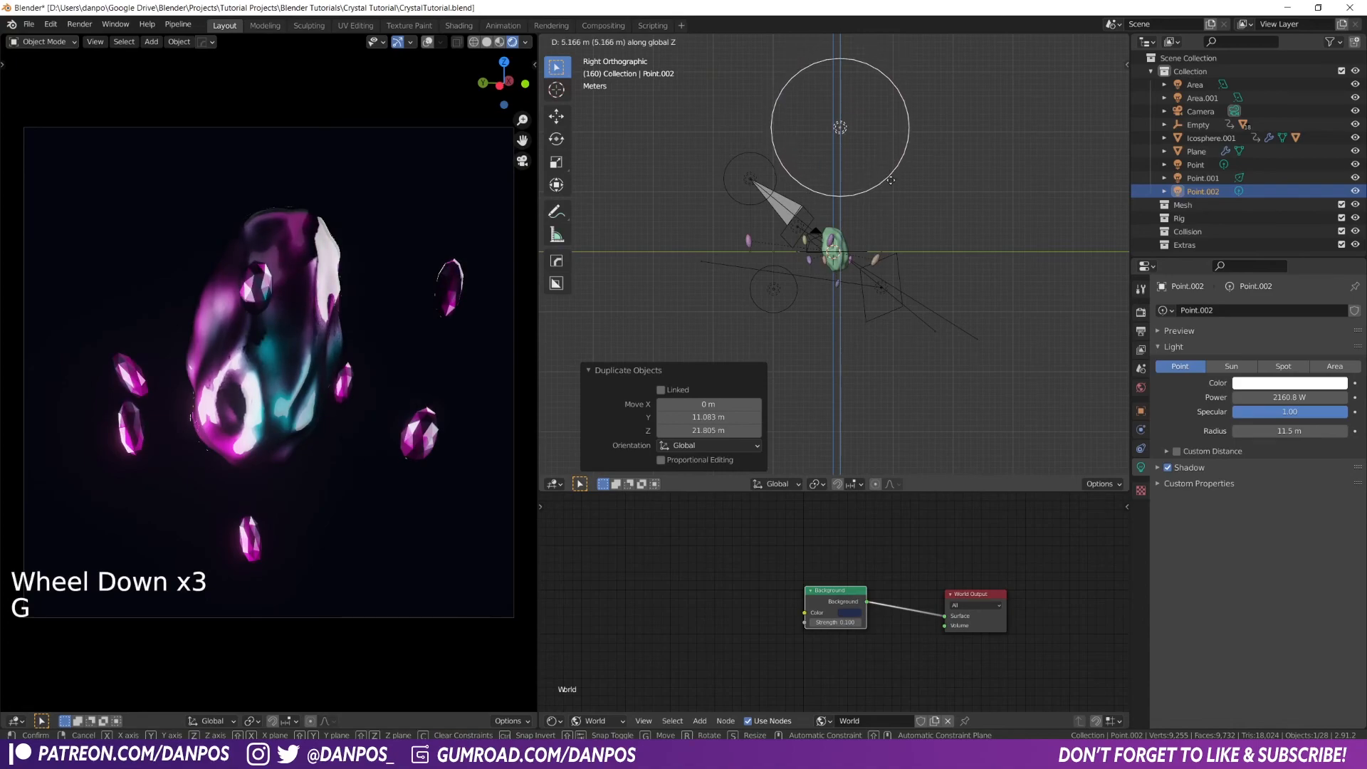
pyautogui.click(891, 180)
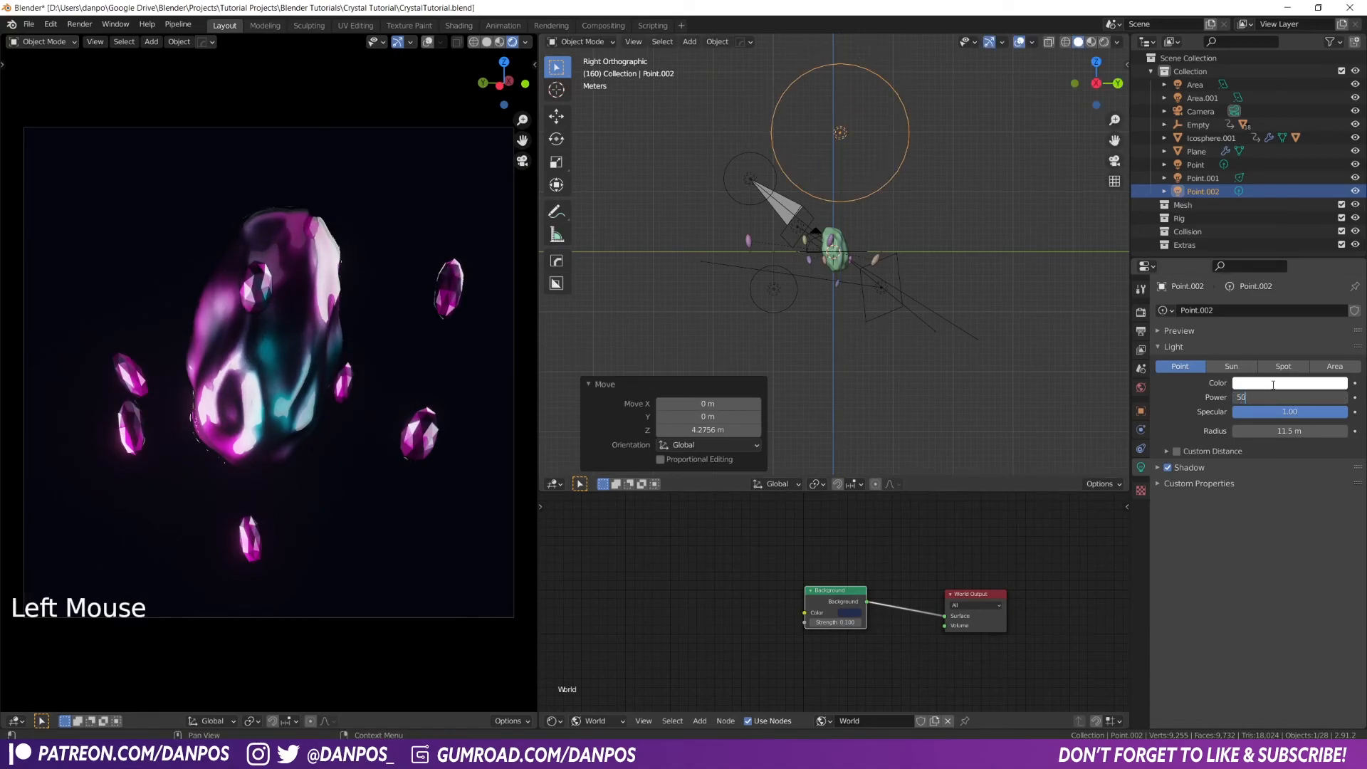
# Undo the latest changes to the circle empty and insert Location keyframes on it at frames 1 and 250
pyautogui.hotkey('ctrl', 'z')
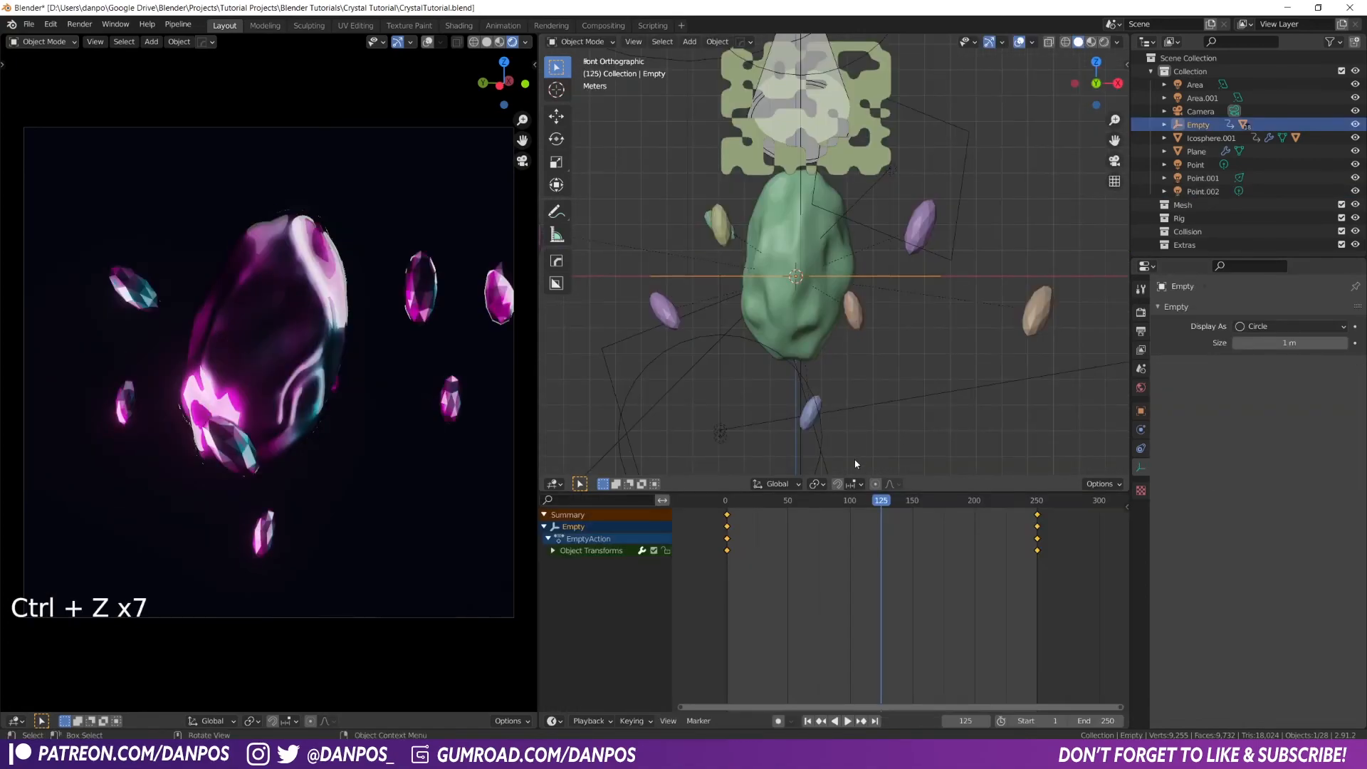
pyautogui.moveTo(813, 504); pyautogui.dragTo(727, 511)
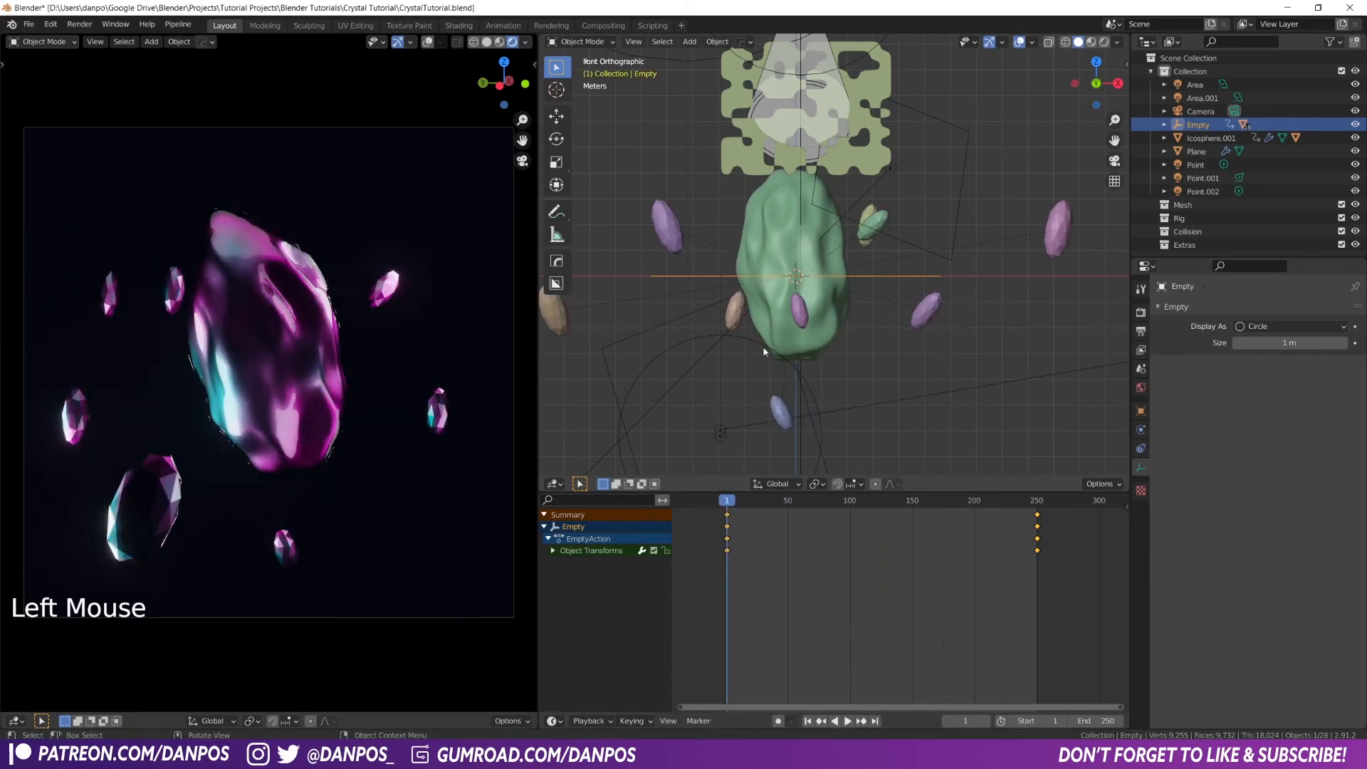
pyautogui.press('i')
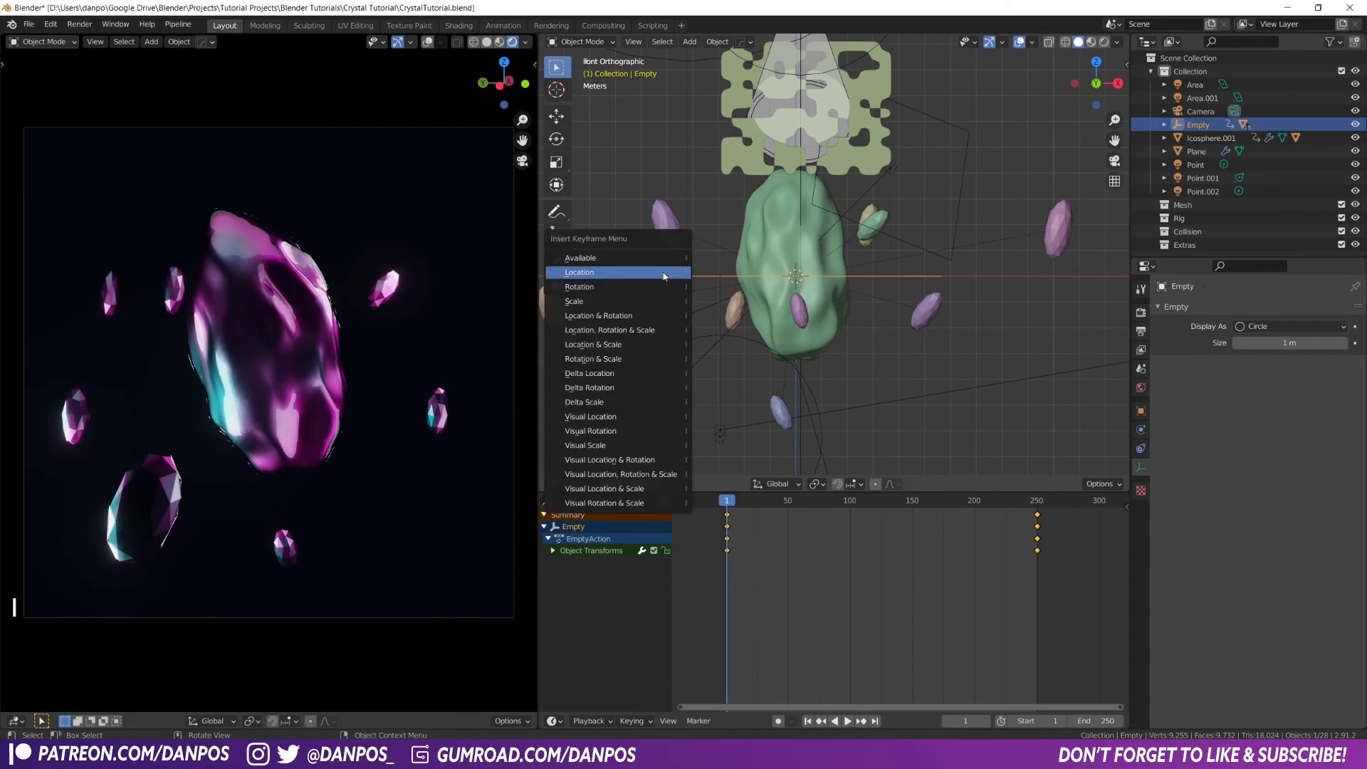
pyautogui.click(664, 274)
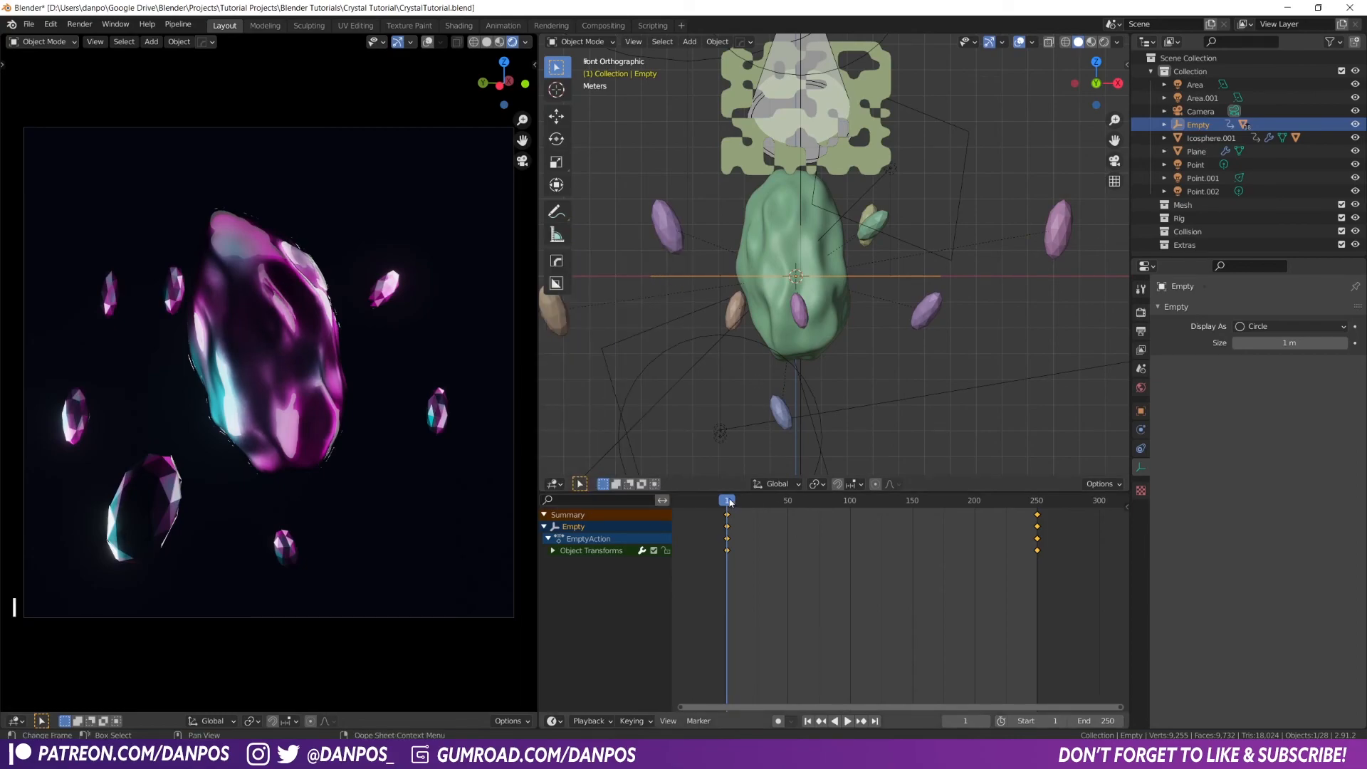
pyautogui.moveTo(730, 502); pyautogui.dragTo(1037, 513)
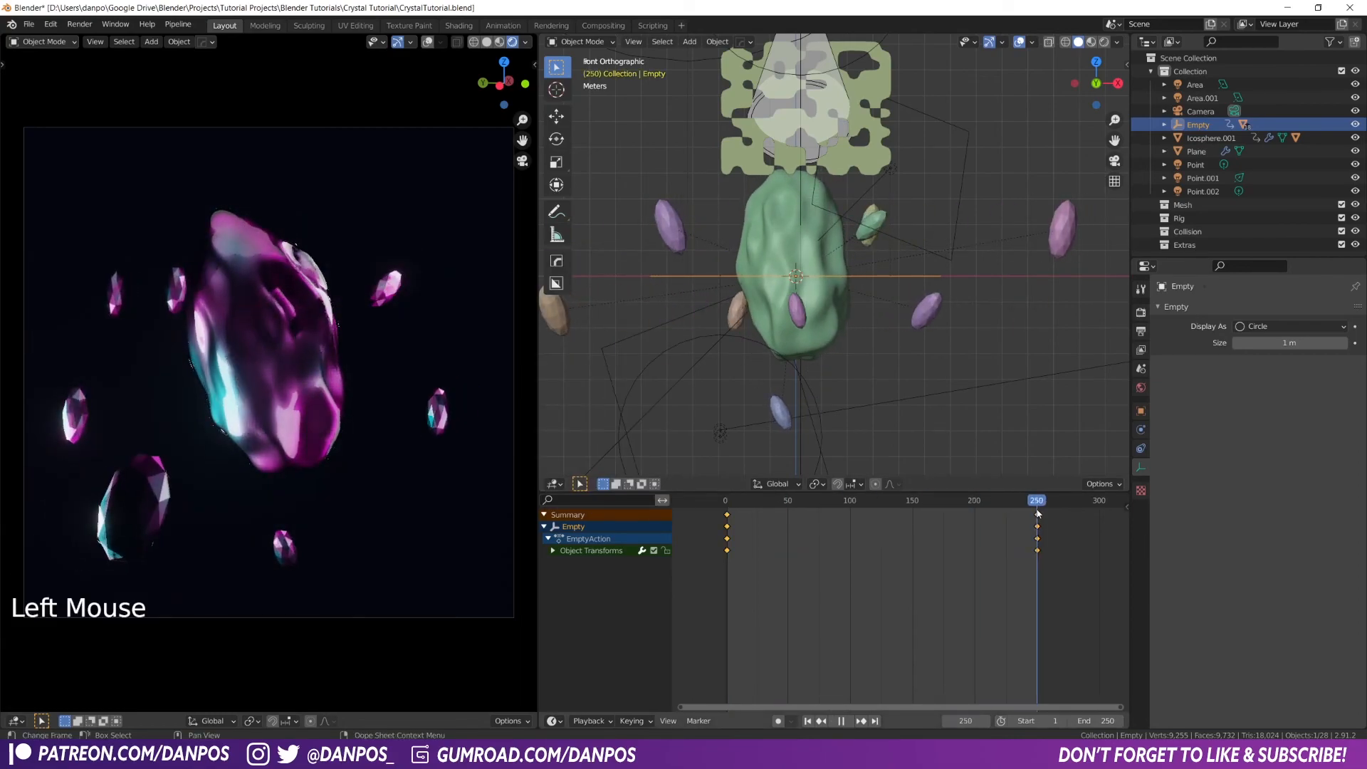
pyautogui.press('i')
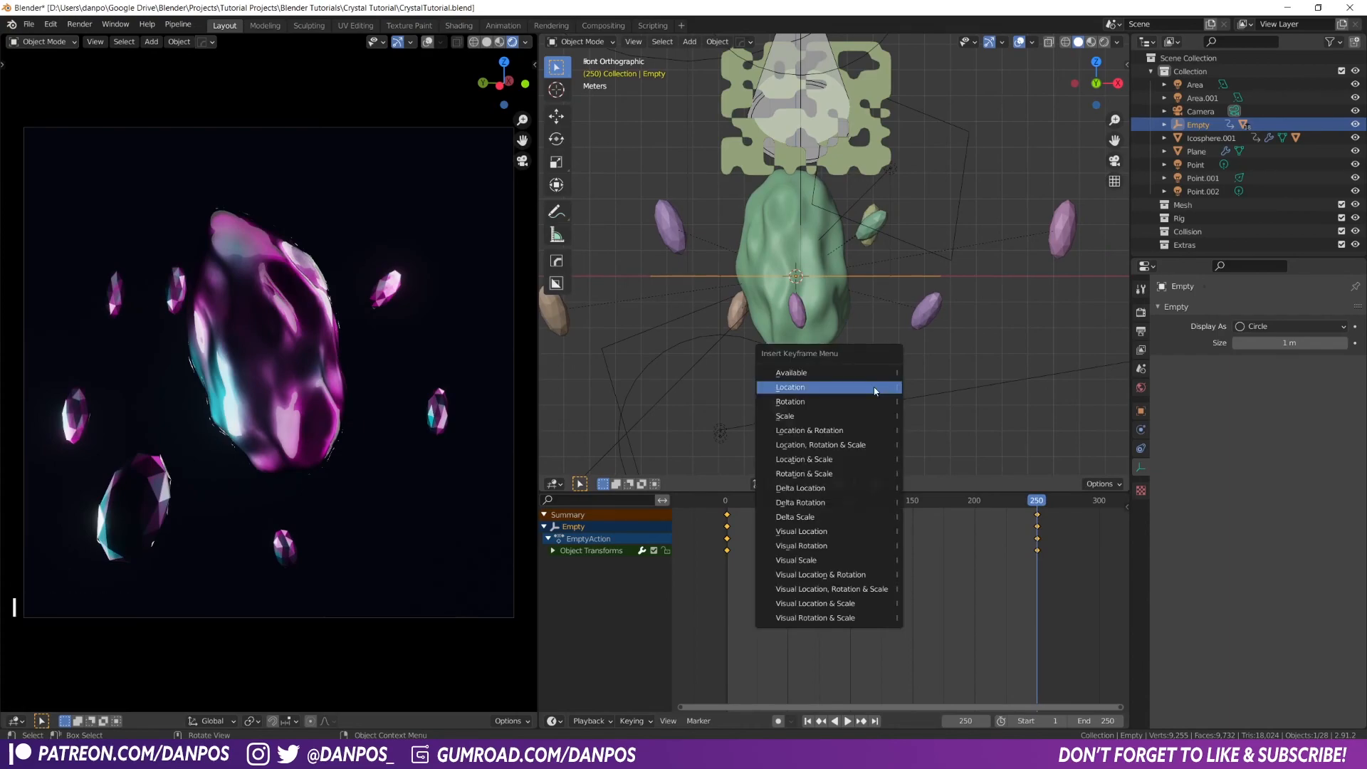
pyautogui.click(875, 388)
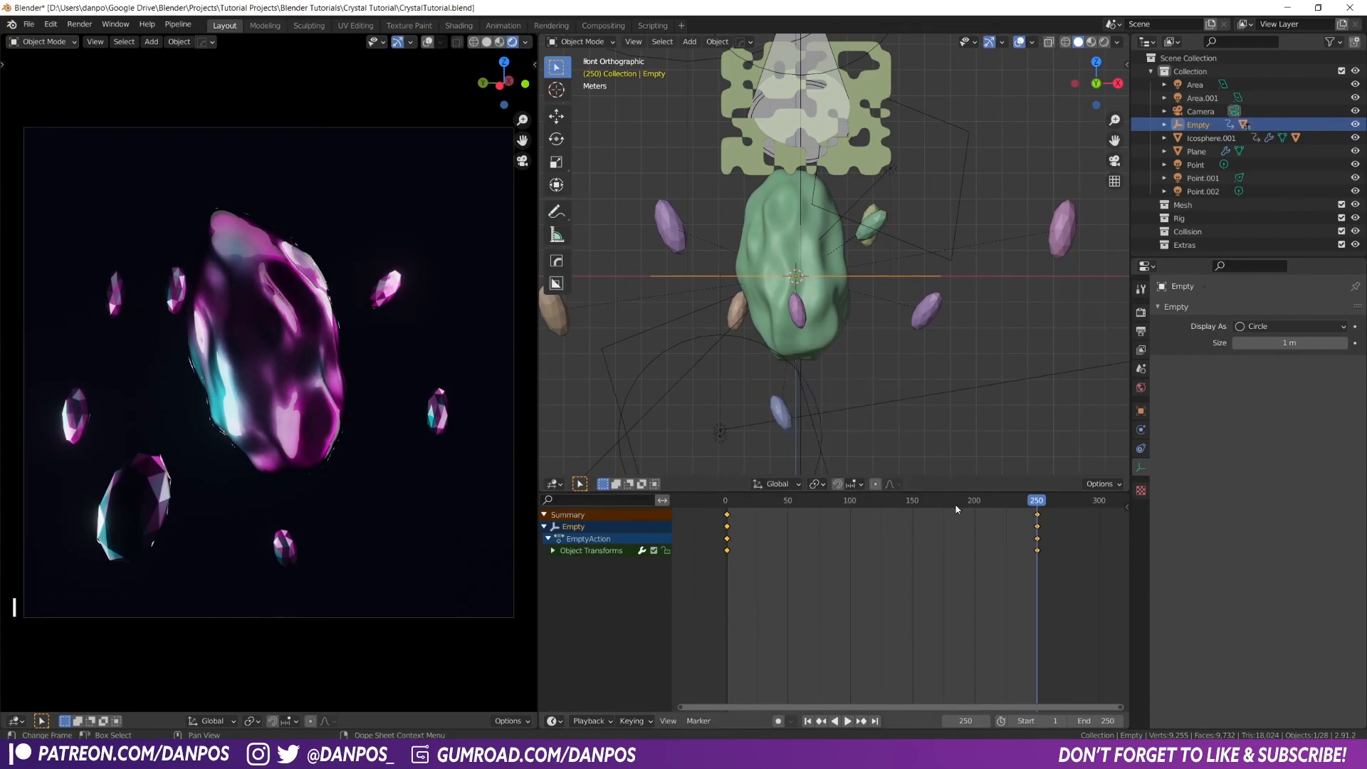
# At frame 100, lower the circle empty about 0.28 m along the global Z axis and insert a Location keyframe
pyautogui.moveTo(990, 502); pyautogui.dragTo(853, 526)
pyautogui.press('g')
pyautogui.press('shift')
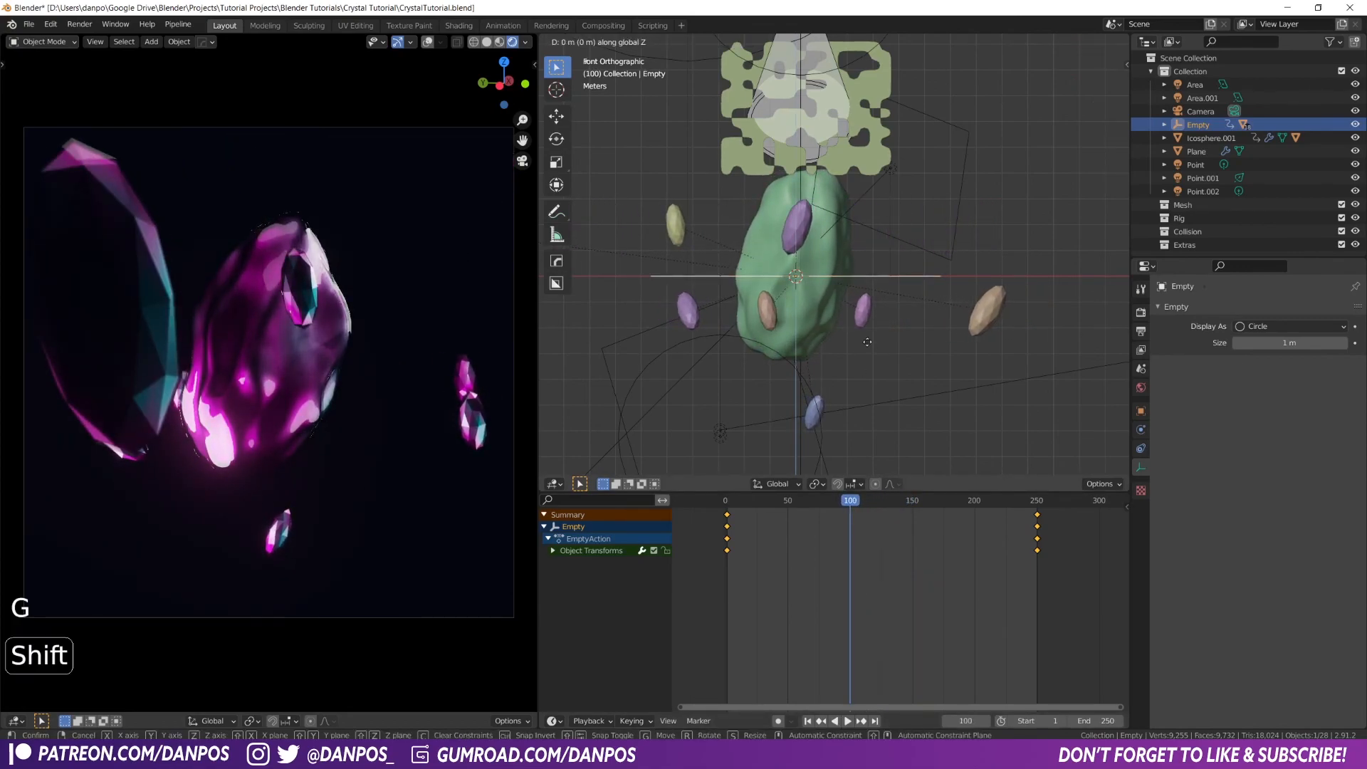
pyautogui.click(858, 415)
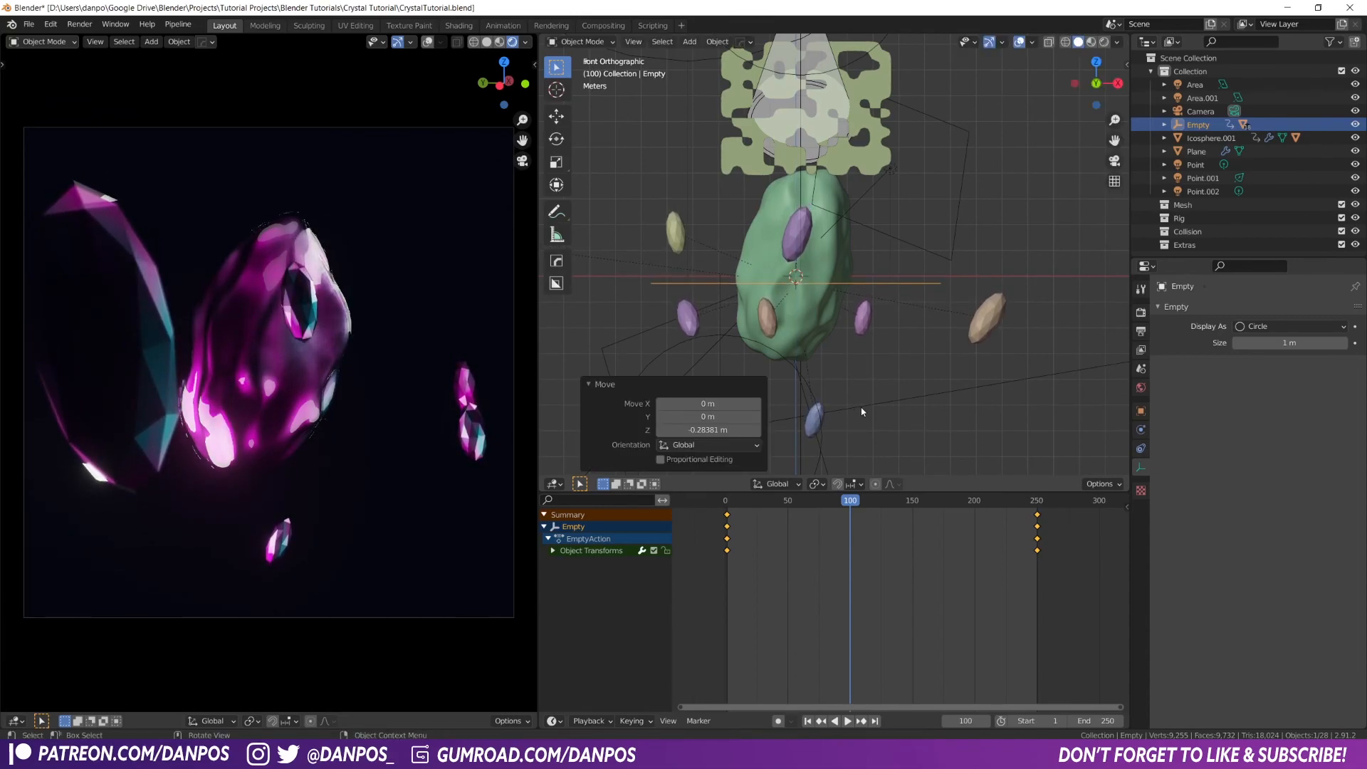
pyautogui.press('i')
pyautogui.click(863, 410)
# At frame 180, raise the circle empty about 0.31 m along the global Z axis and insert a Location keyframe
pyautogui.moveTo(896, 503); pyautogui.dragTo(954, 514)
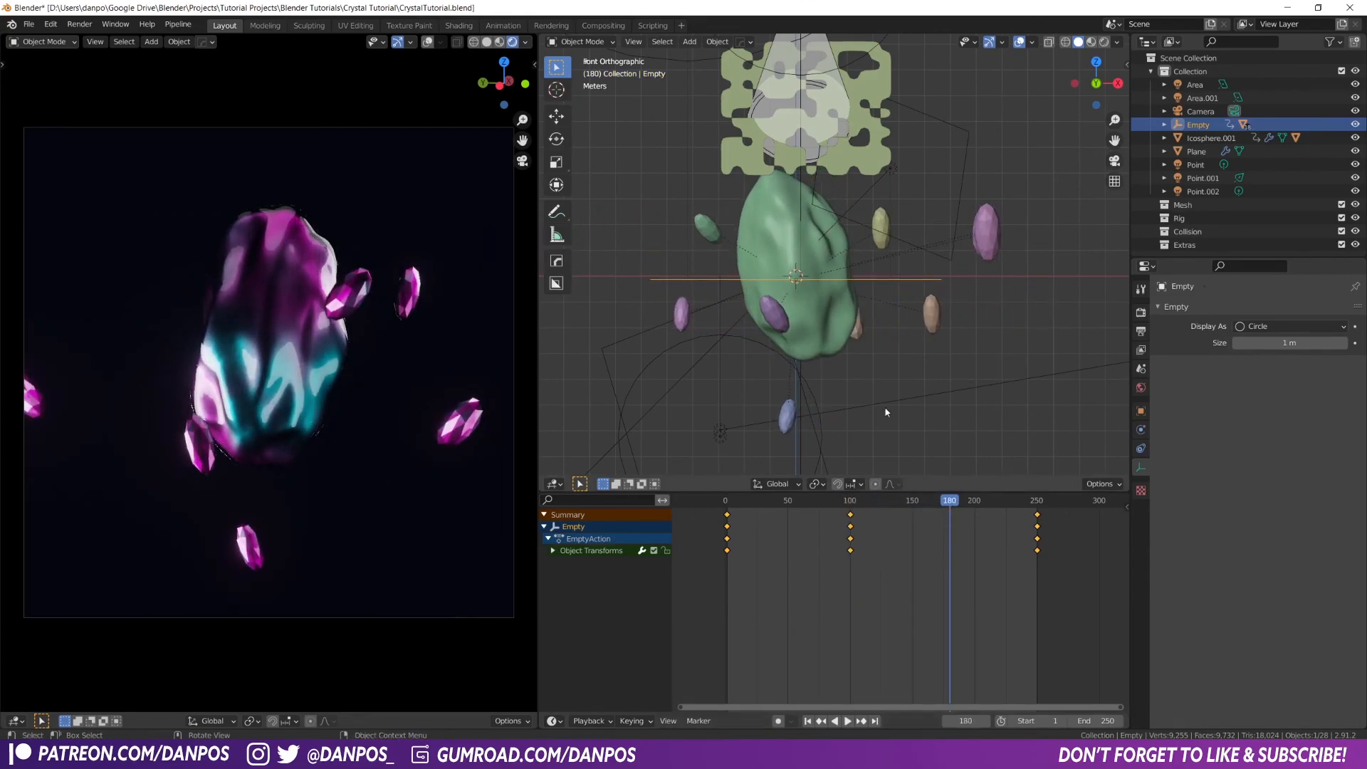
pyautogui.press('g')
pyautogui.press('z')
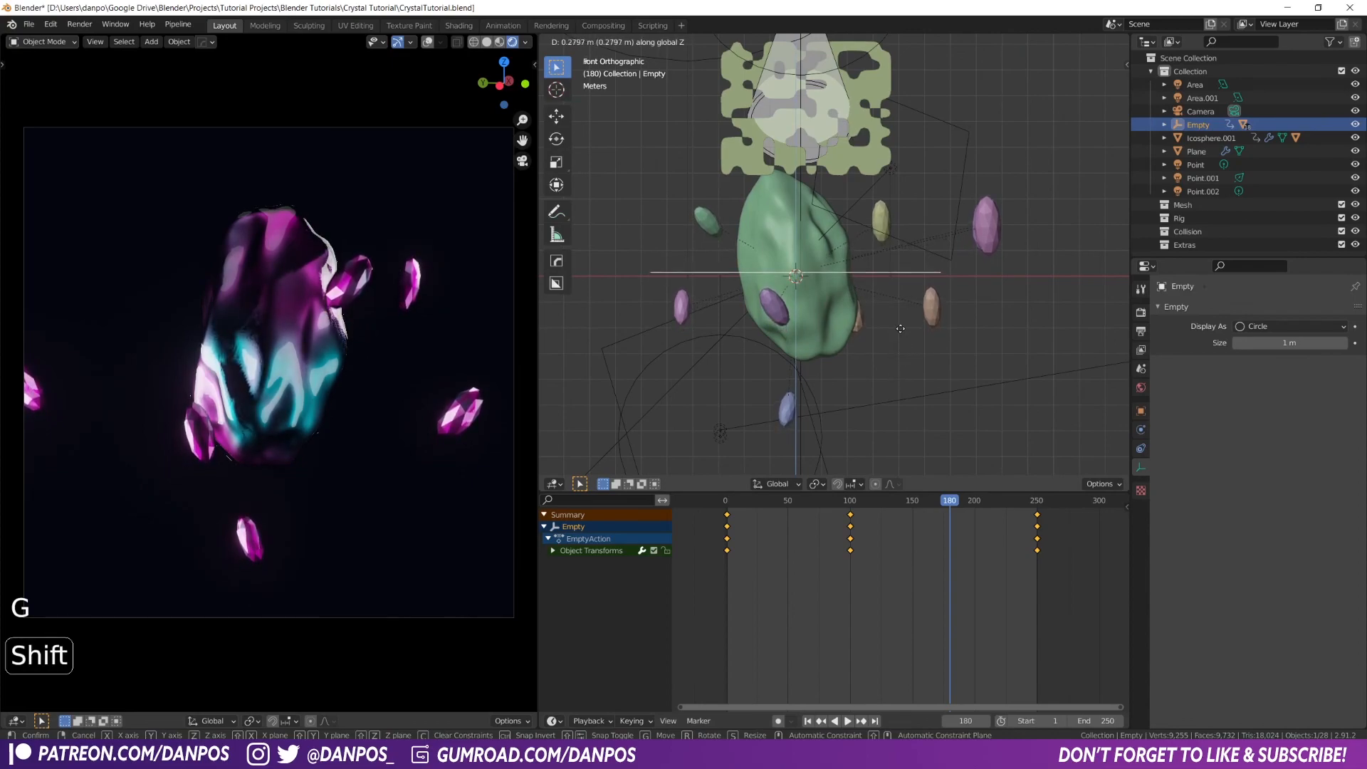
pyautogui.click(900, 321)
pyautogui.press('i')
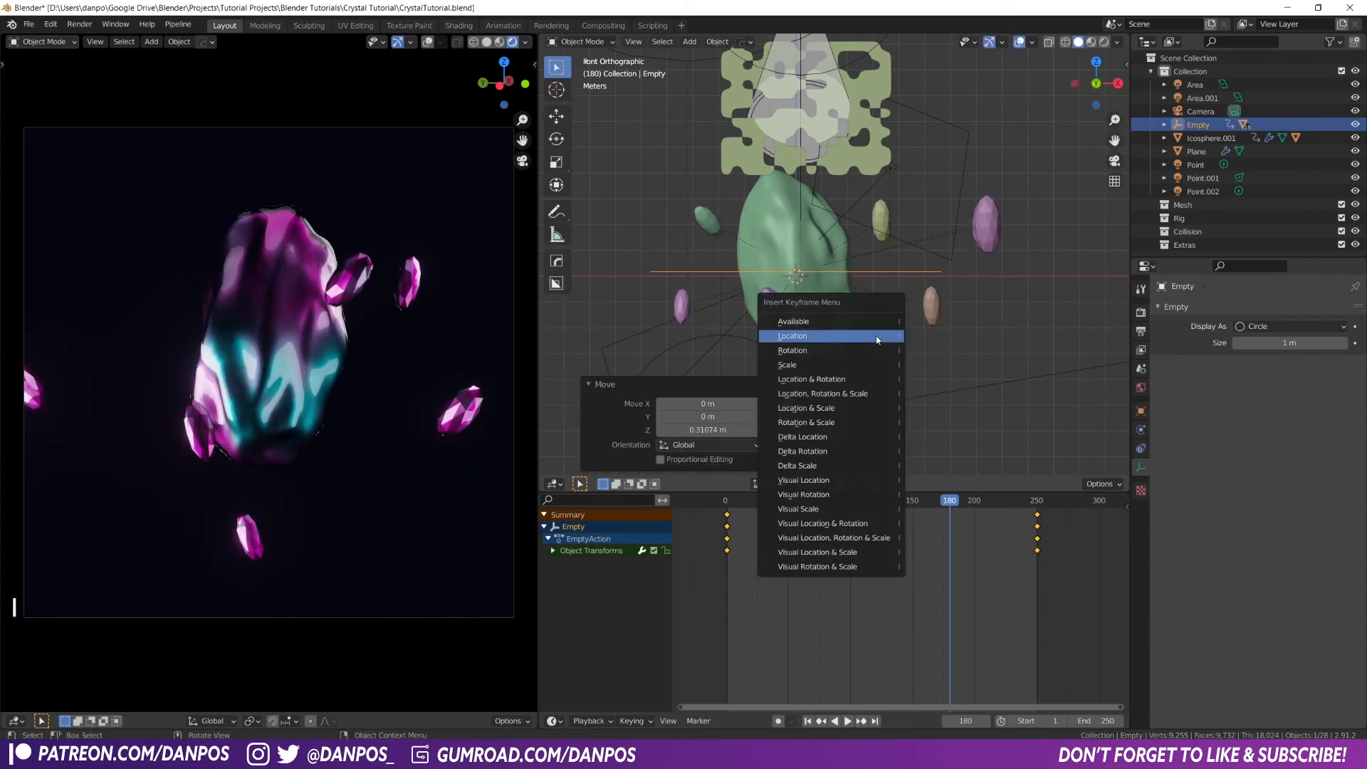
pyautogui.click(877, 336)
# Set the interpolation of the circle empty's keyframes to Linear and play the animation
pyautogui.press('t')
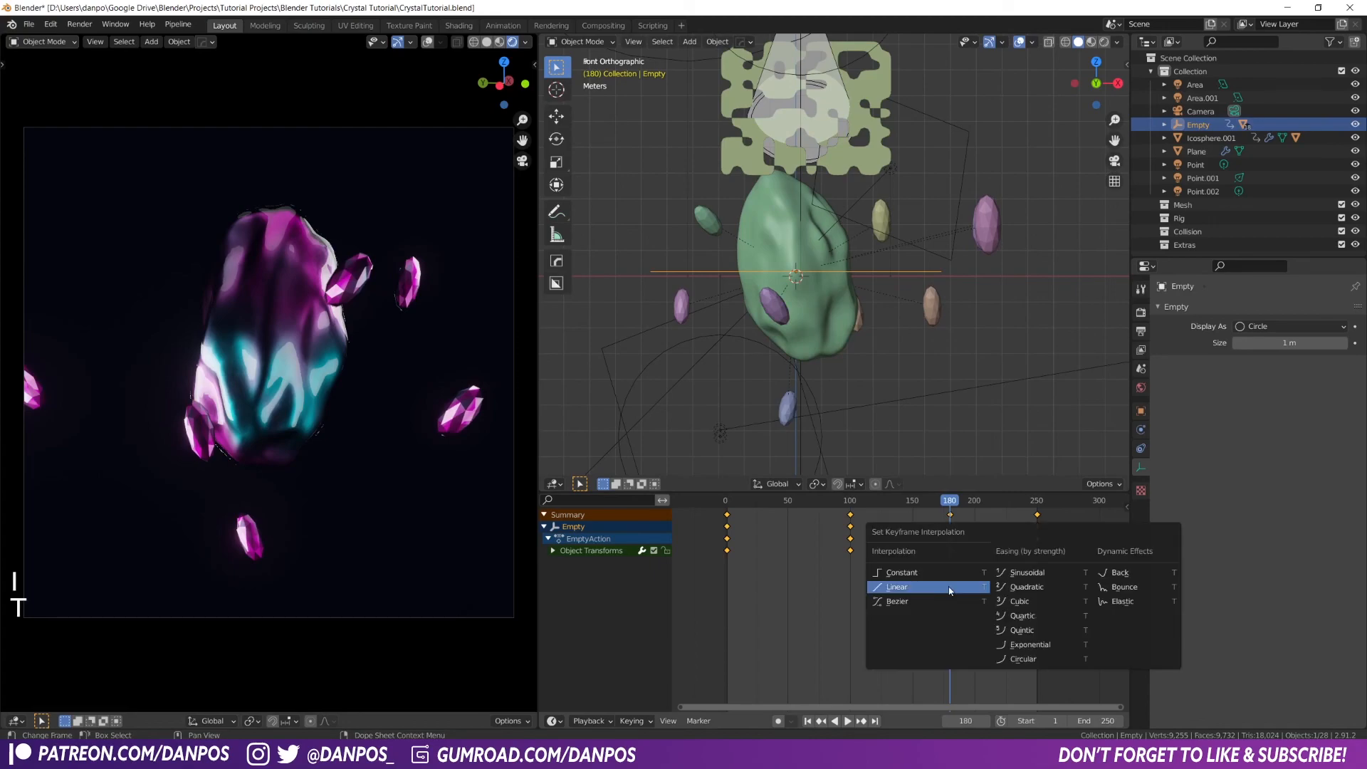
pyautogui.click(949, 588)
pyautogui.press('space')
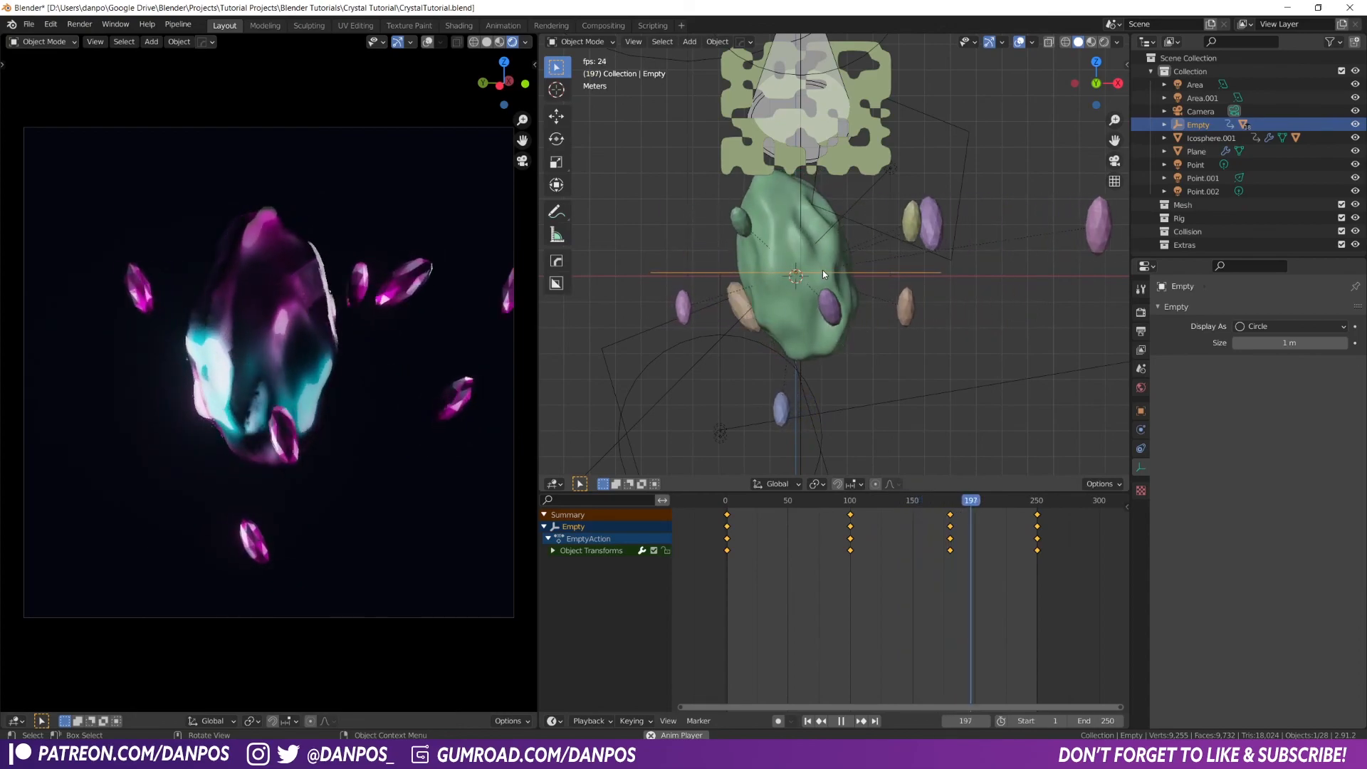
# Undo the last two changes, play the animation again, and stop the playback at frame 250
pyautogui.hotkey('ctrl', 'z')
pyautogui.hotkey('ctrl', 'z')
pyautogui.press('space')
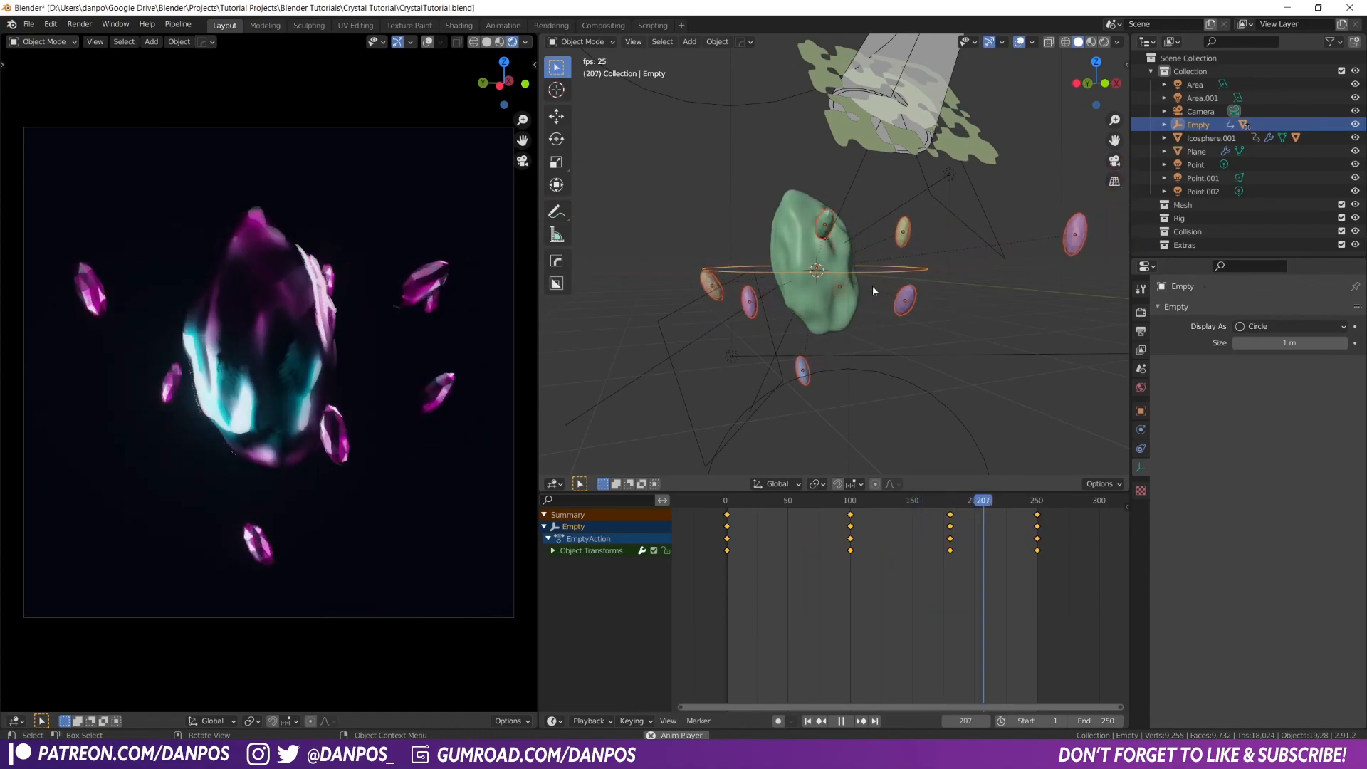
pyautogui.press('space')
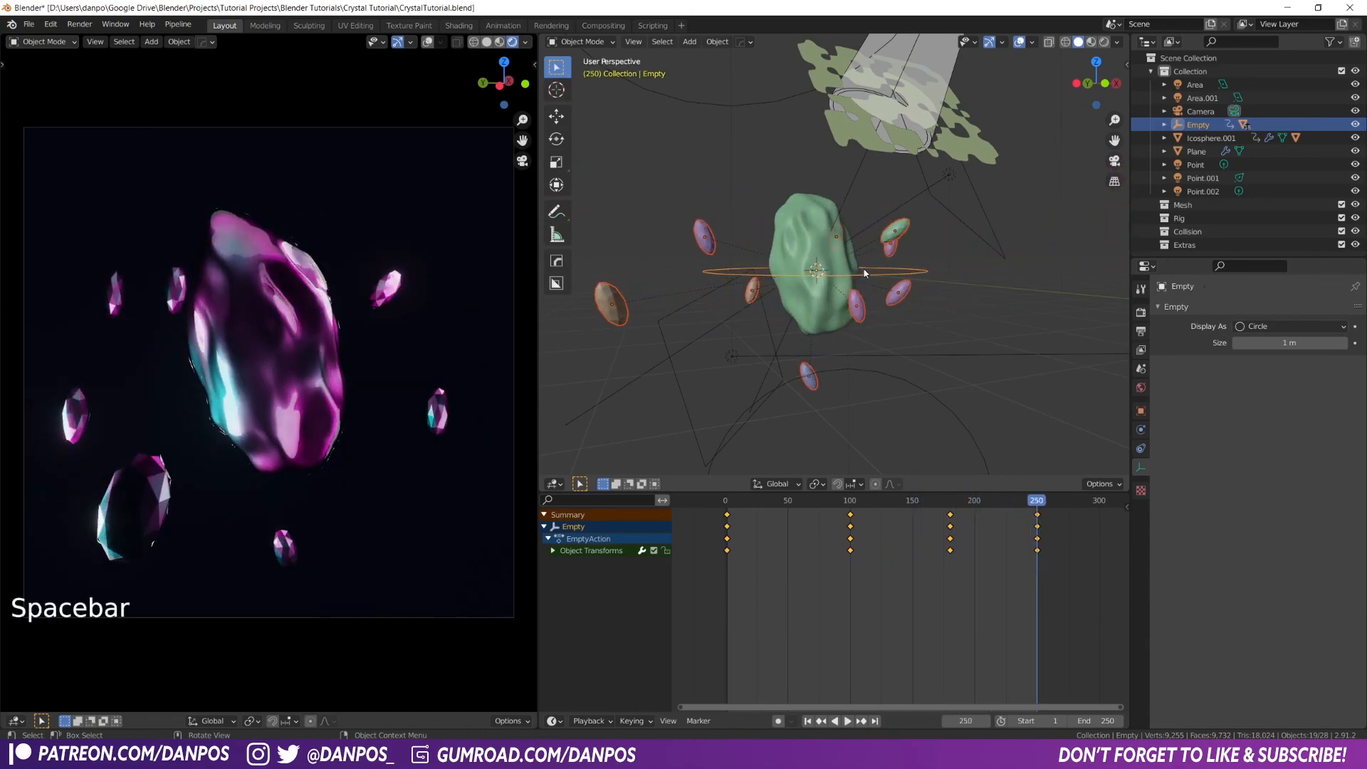